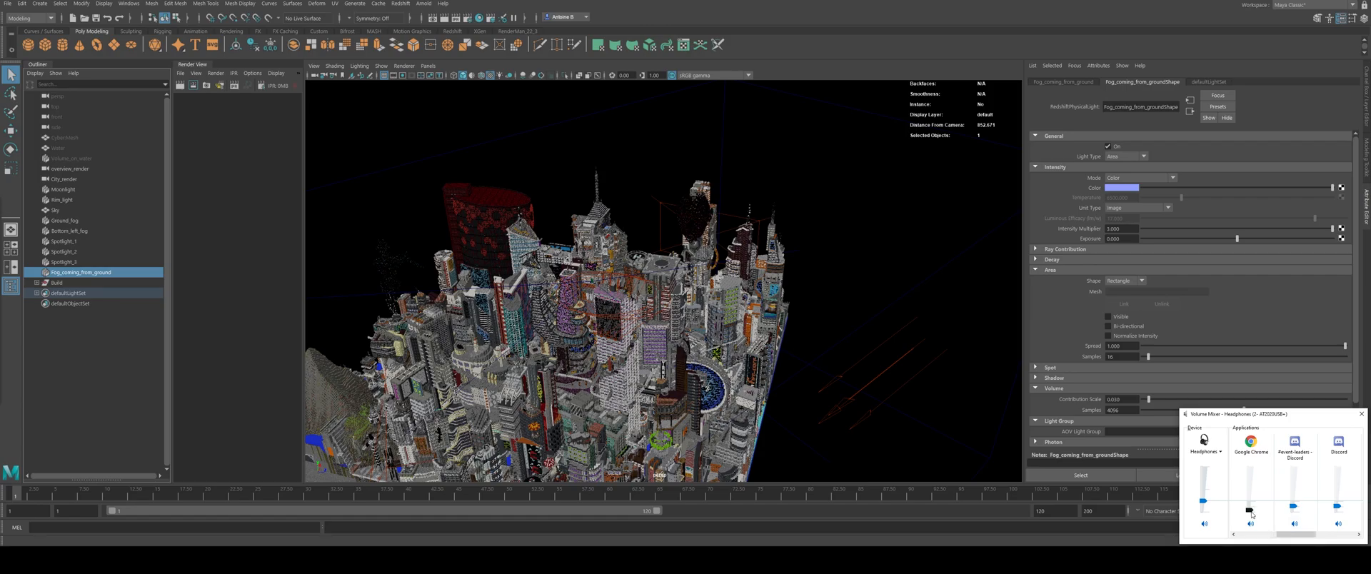
Step: Lower the Google Chrome volume slightly and close the volume mixer
drag(1250, 513, 1251, 515)
click(1362, 415)
Step: View the finished image City render final.png, close it, and examine the block city model from several angles
scroll(655, 351, up, 5)
scroll(655, 351, up, 1)
alt+middle_drag(655, 351, 682, 283)
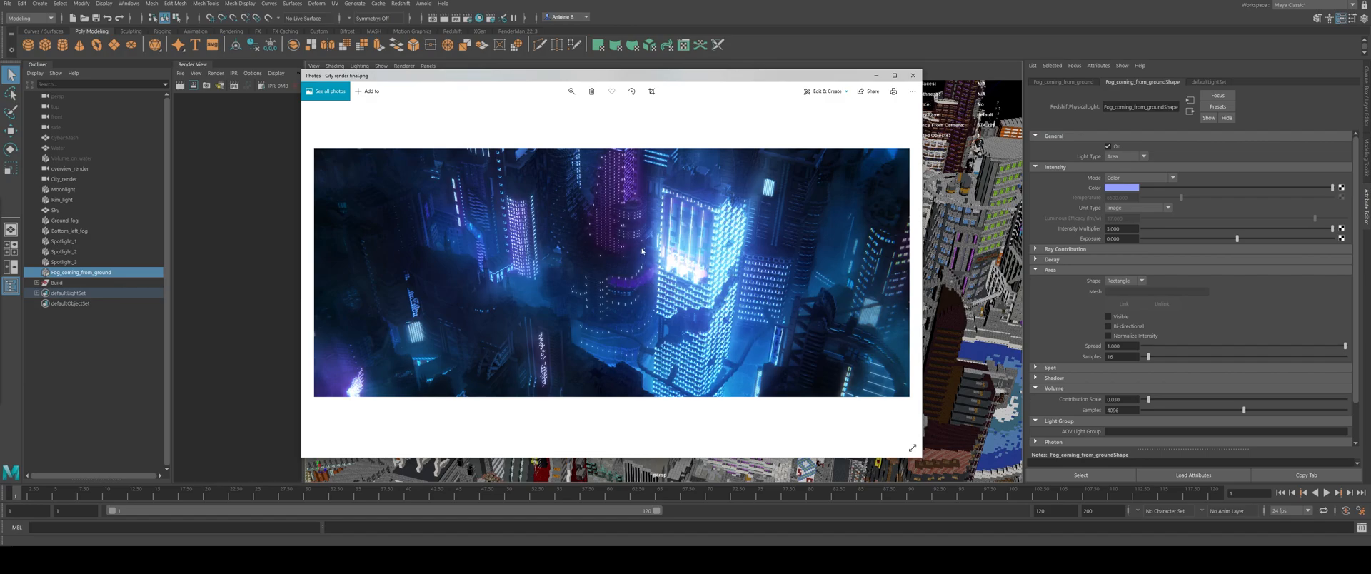
click(913, 77)
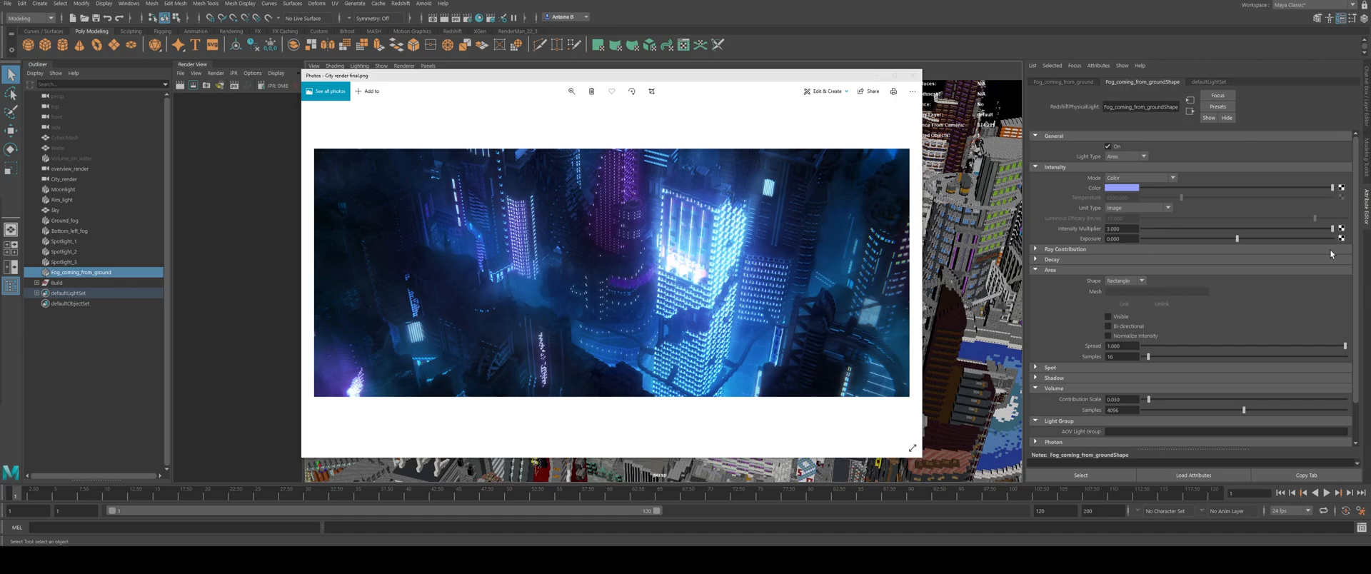
click(913, 75)
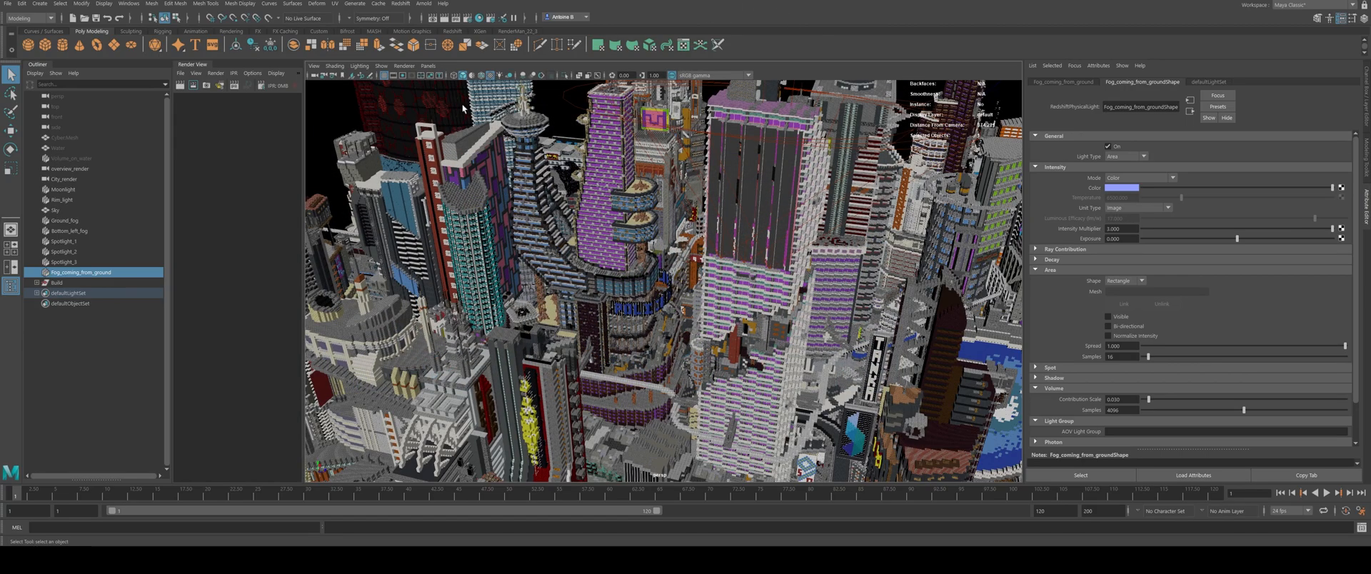
scroll(680, 214, down, 3)
scroll(680, 214, down, 2)
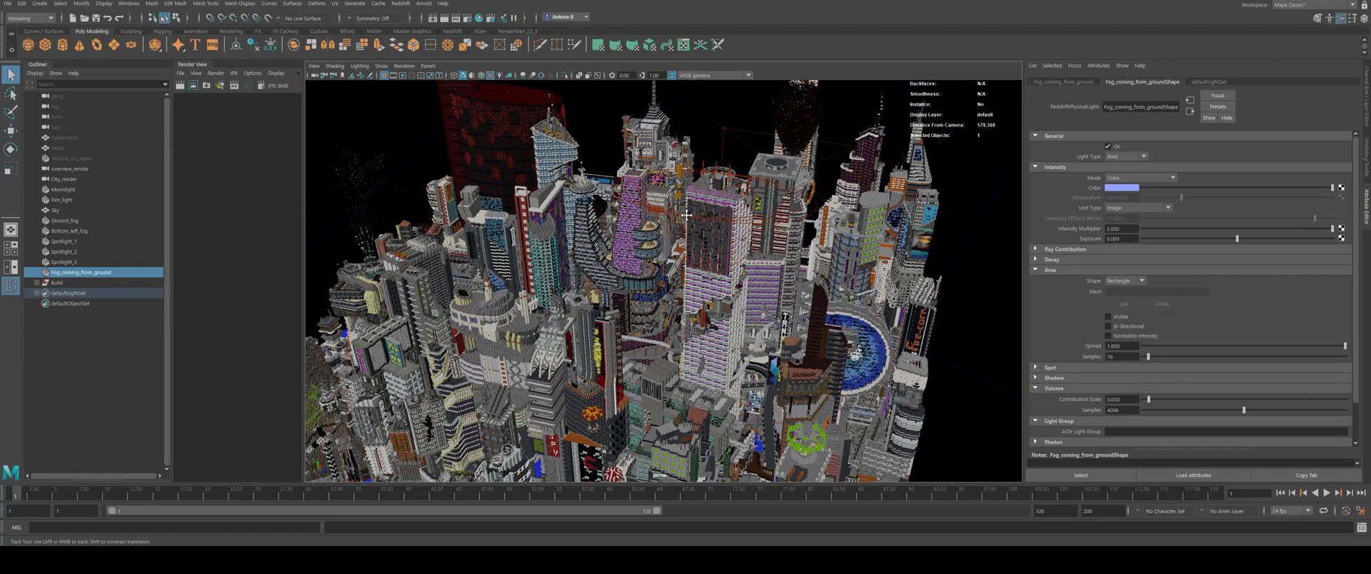
alt+drag(660, 230, 627, 269)
scroll(681, 257, down, 5)
scroll(727, 246, up, 3)
alt+right_drag(628, 269, 746, 236)
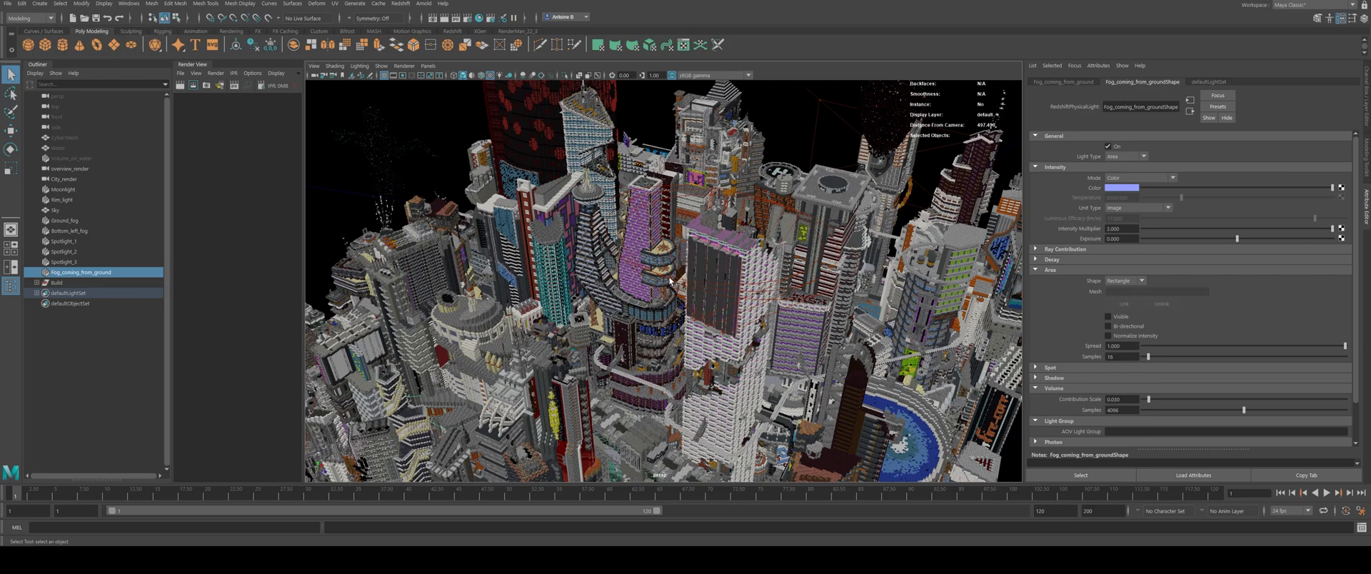
alt+drag(624, 320, 661, 344)
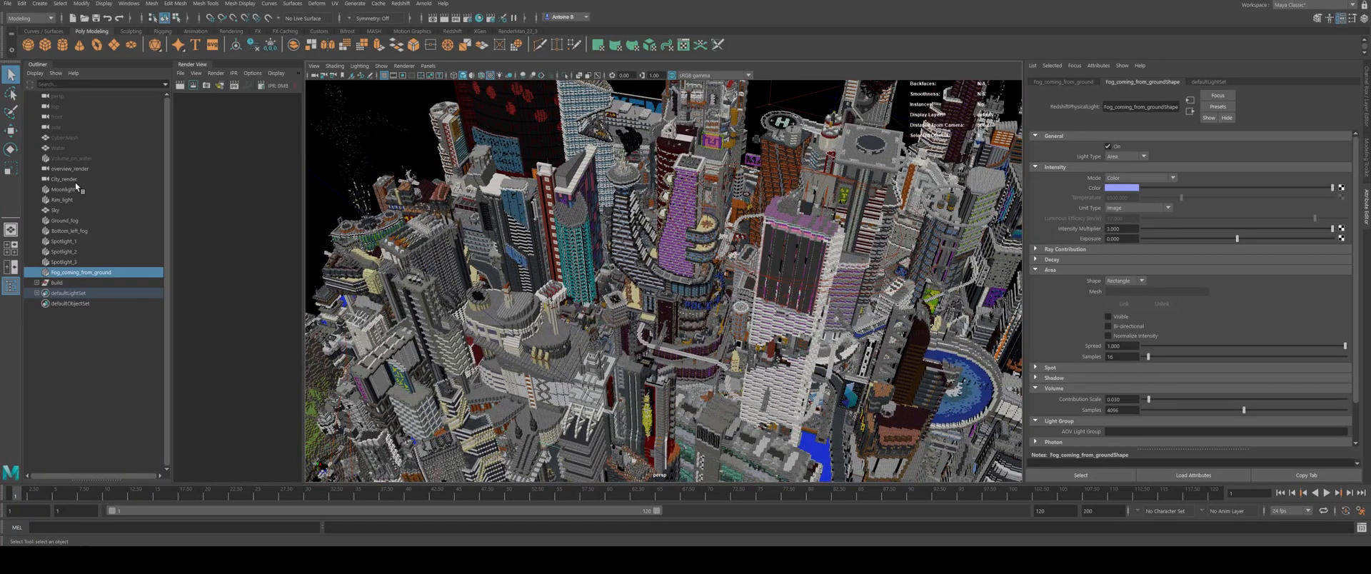
Step: Preview the city through the City_render camera, return to the persp camera, and examine the model from other sides
click(60, 180)
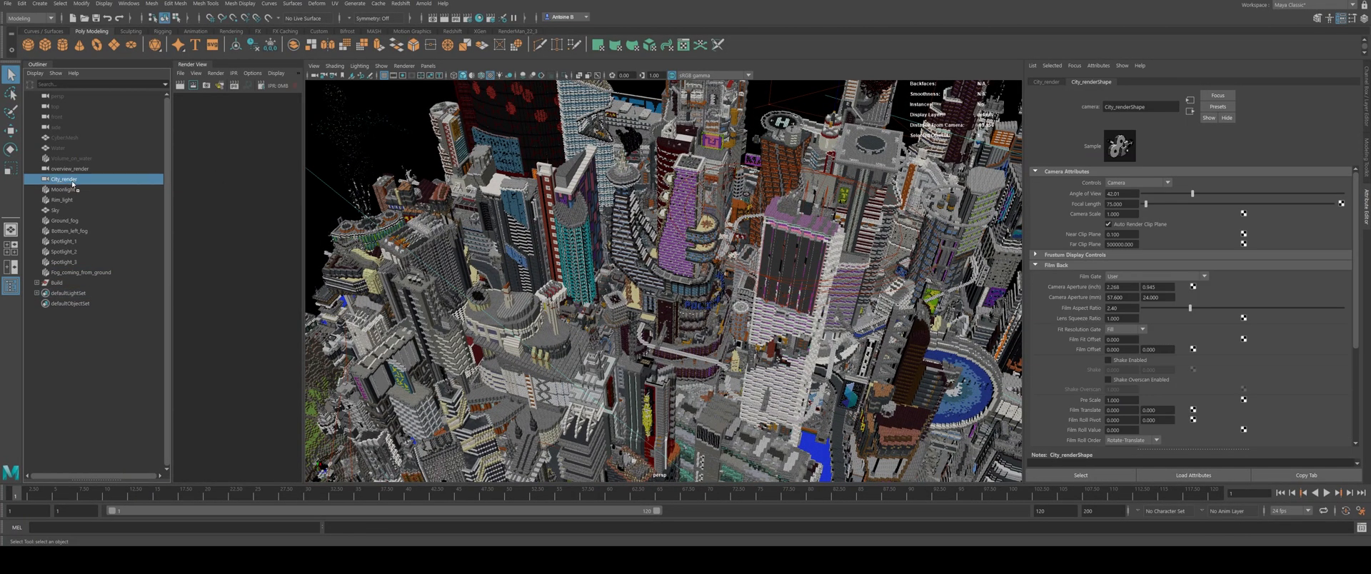
middle_drag(62, 182, 481, 172)
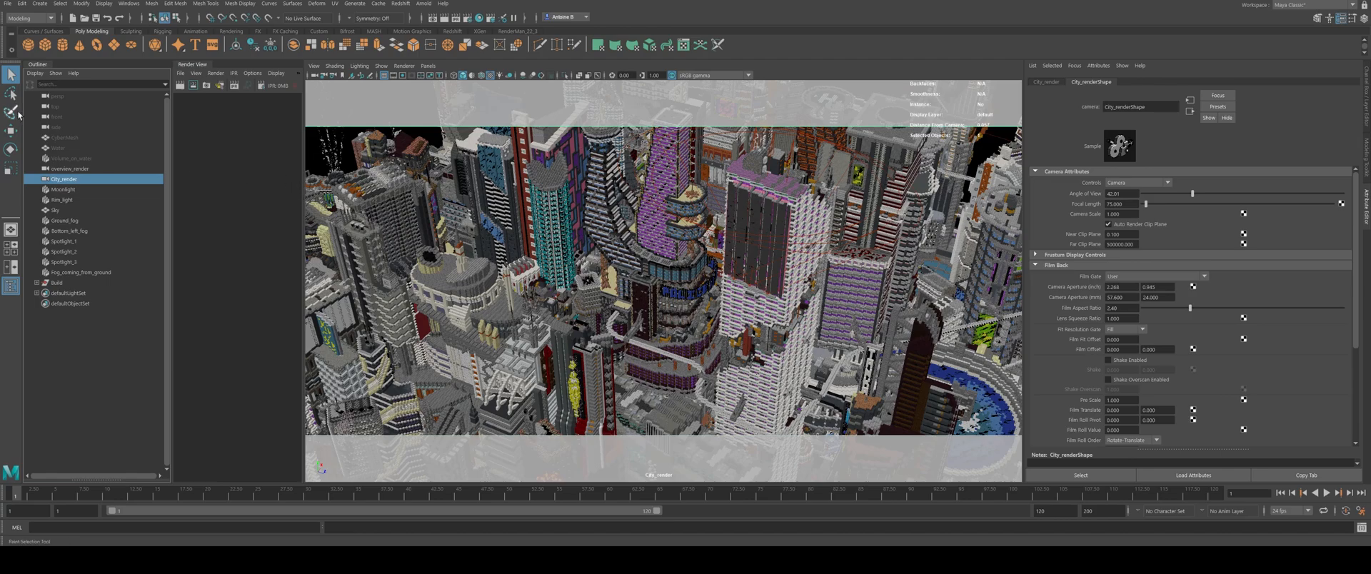
click(57, 96)
middle_drag(155, 98, 344, 110)
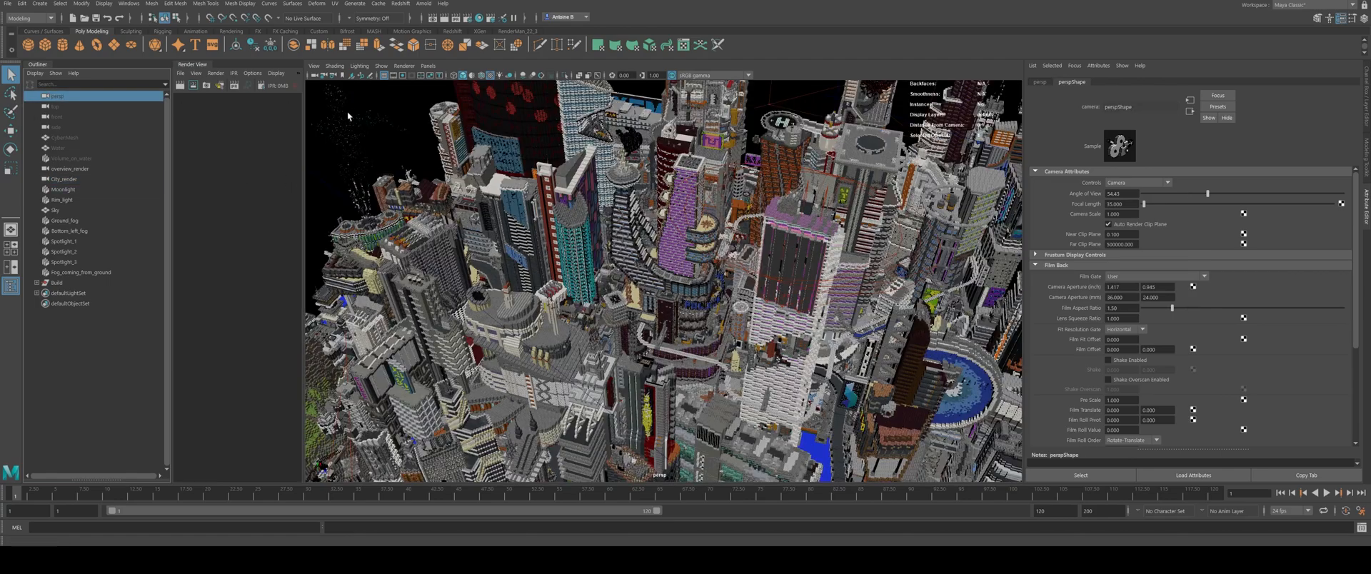
alt+drag(665, 198, 532, 211)
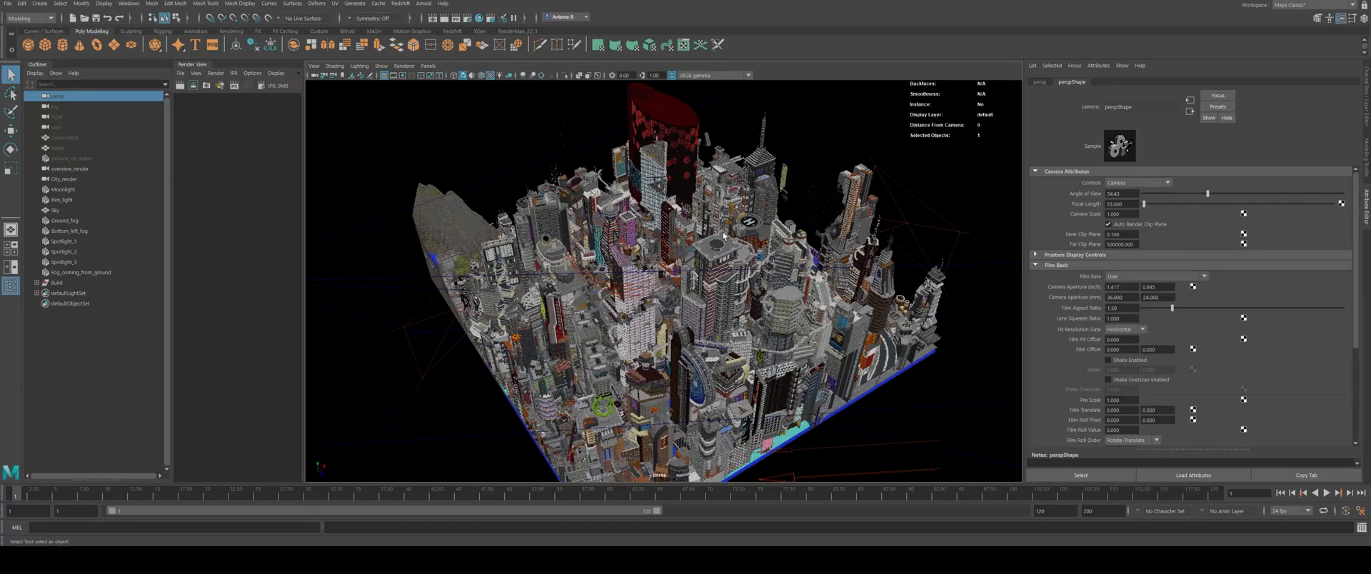
scroll(724, 234, up, 5)
alt+drag(547, 227, 663, 222)
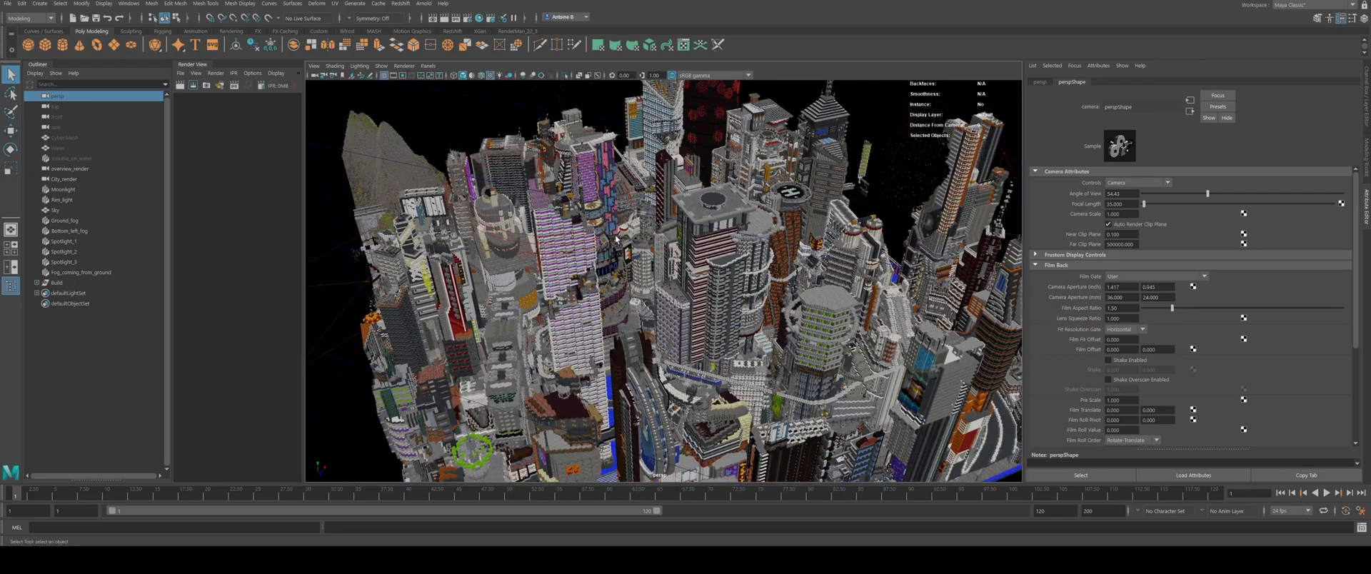
alt+drag(617, 240, 671, 234)
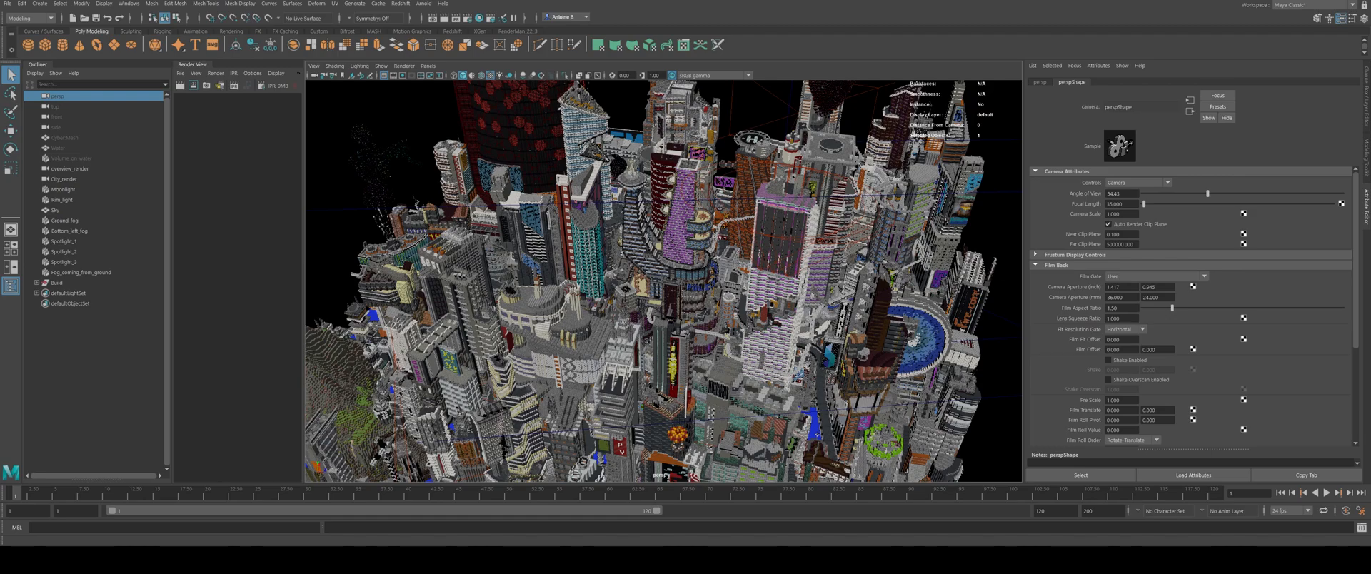
Step: Switch to the Google Images results for cyberpunk and enlarge the teal night-time cityscape as a reference
drag(431, 6, 499, 6)
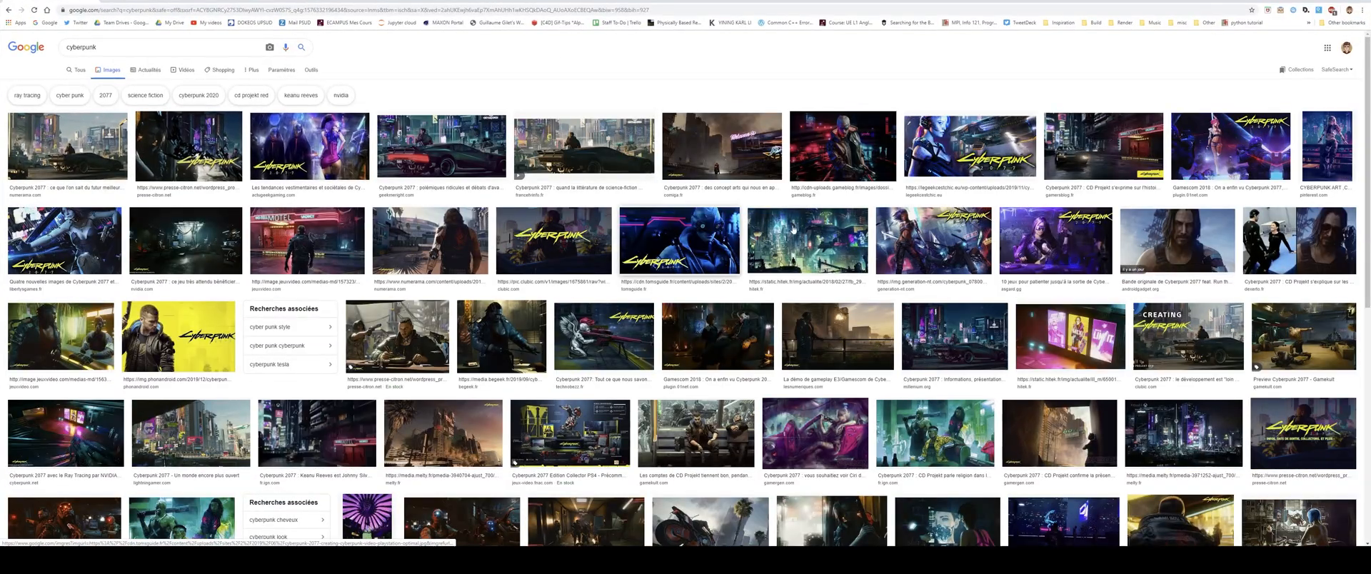
click(807, 238)
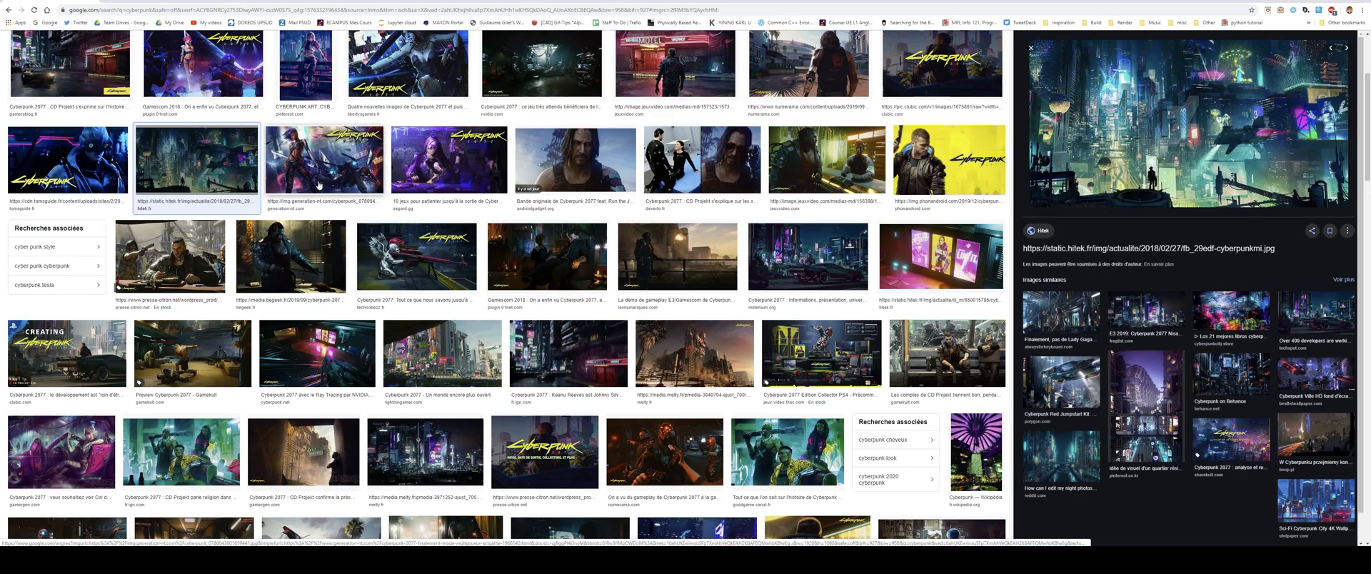
scroll(279, 184, up, 1)
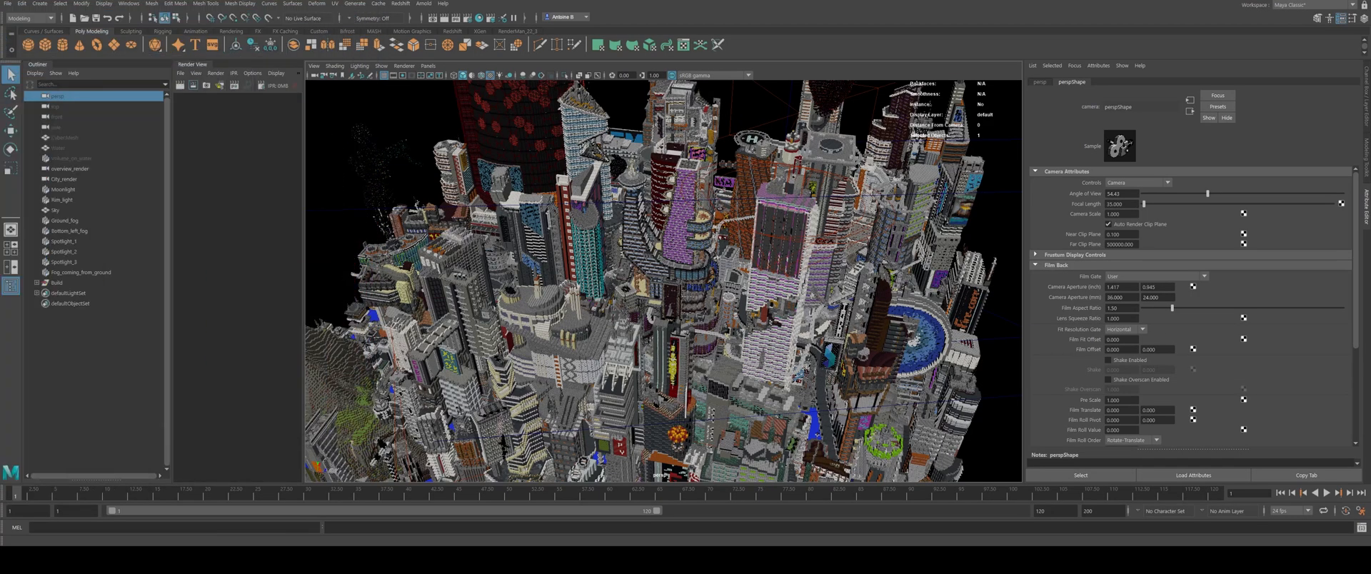
Step: Switch back to Maya, check the city through the City_render camera, and return the viewport to the persp camera
alt+middle_drag(615, 272, 653, 281)
mouse_move(654, 281)
alt+mouse_down()
mouse_move(688, 290)
mouse_move(584, 289)
mouse_move(631, 284)
alt+mouse_up()
scroll(688, 290, up, 3)
alt+middle_drag(632, 284, 633, 307)
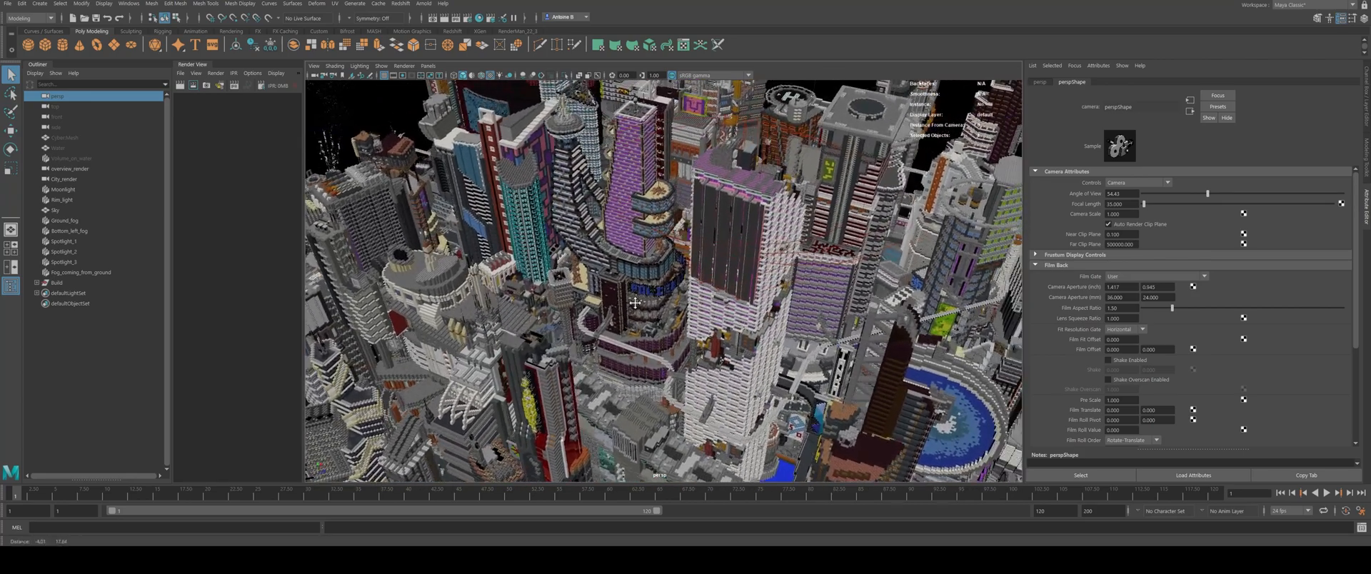
click(74, 178)
middle_drag(63, 180, 778, 235)
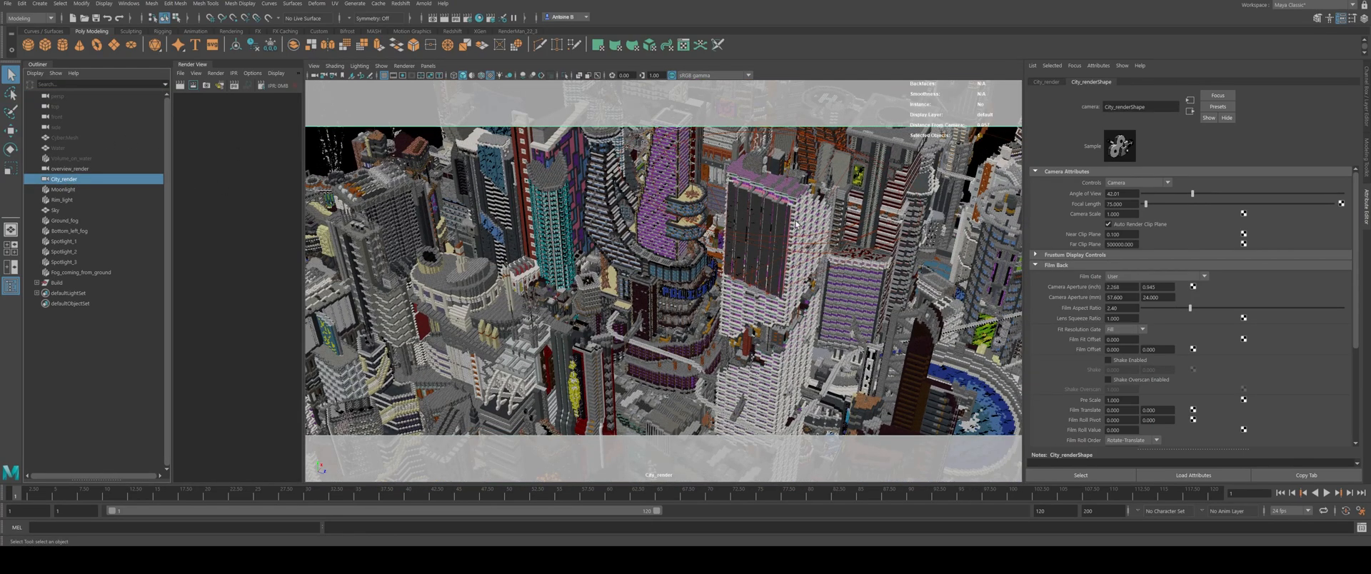
click(72, 97)
middle_drag(73, 98, 713, 204)
Step: Select the stained glass pane mesh on the tall white tower's facade and hide it
scroll(636, 204, up, 5)
alt+drag(712, 203, 650, 270)
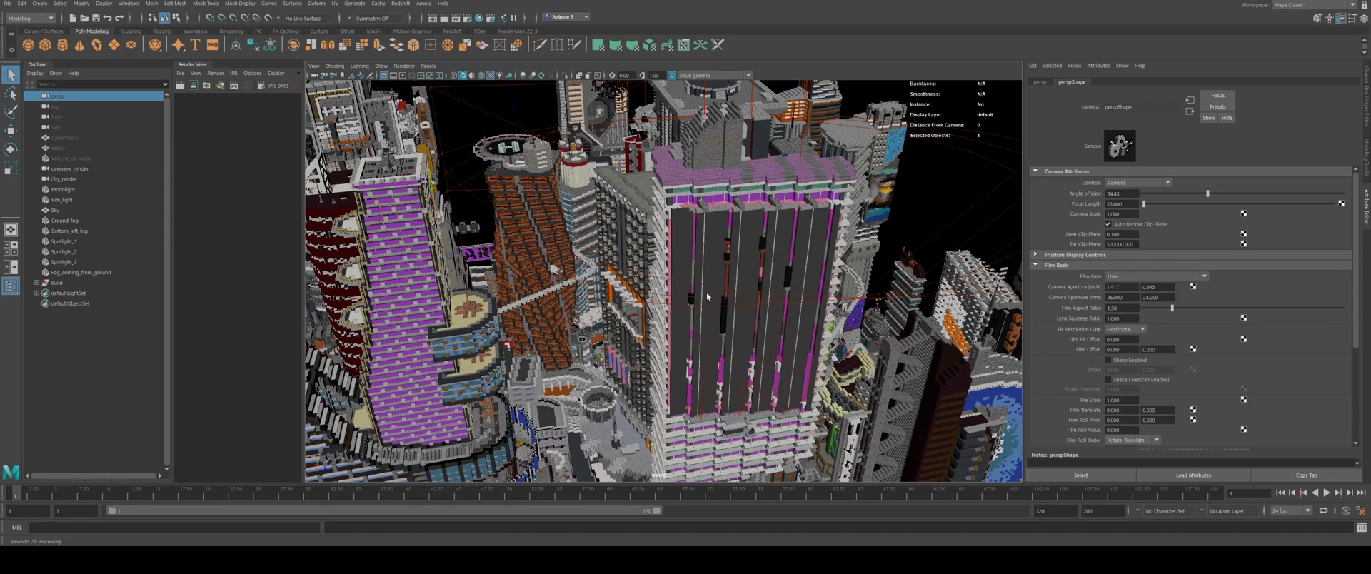
click(724, 259)
click(724, 259)
key(f)
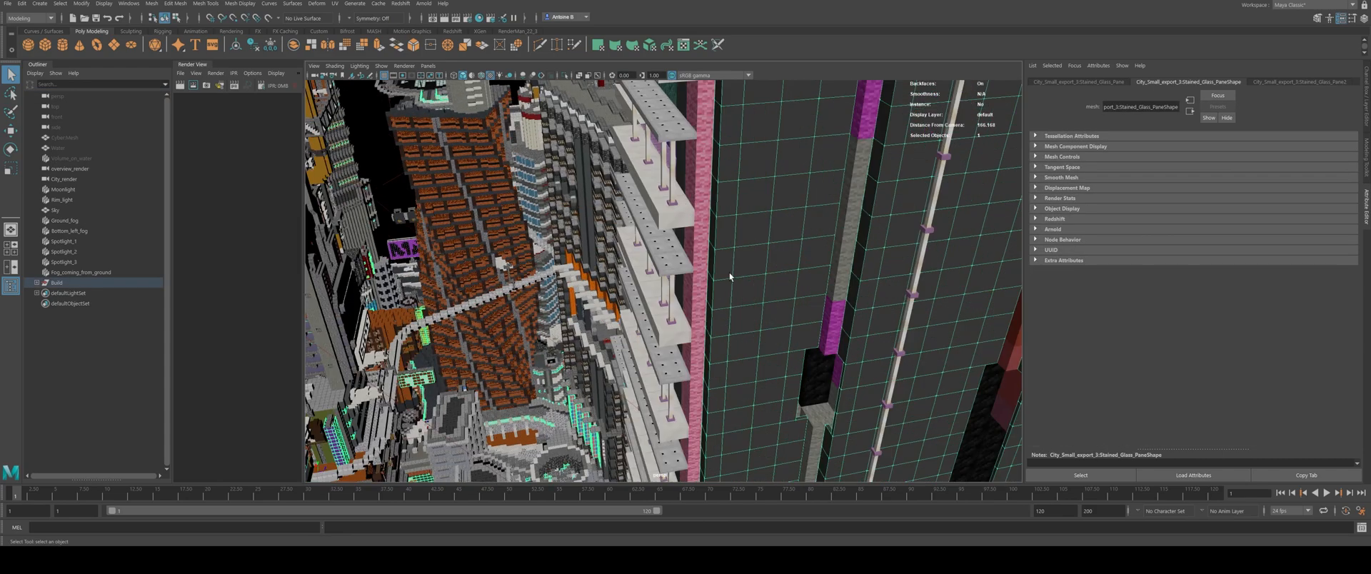
scroll(797, 258, down, 5)
alt+middle_drag(798, 259, 668, 284)
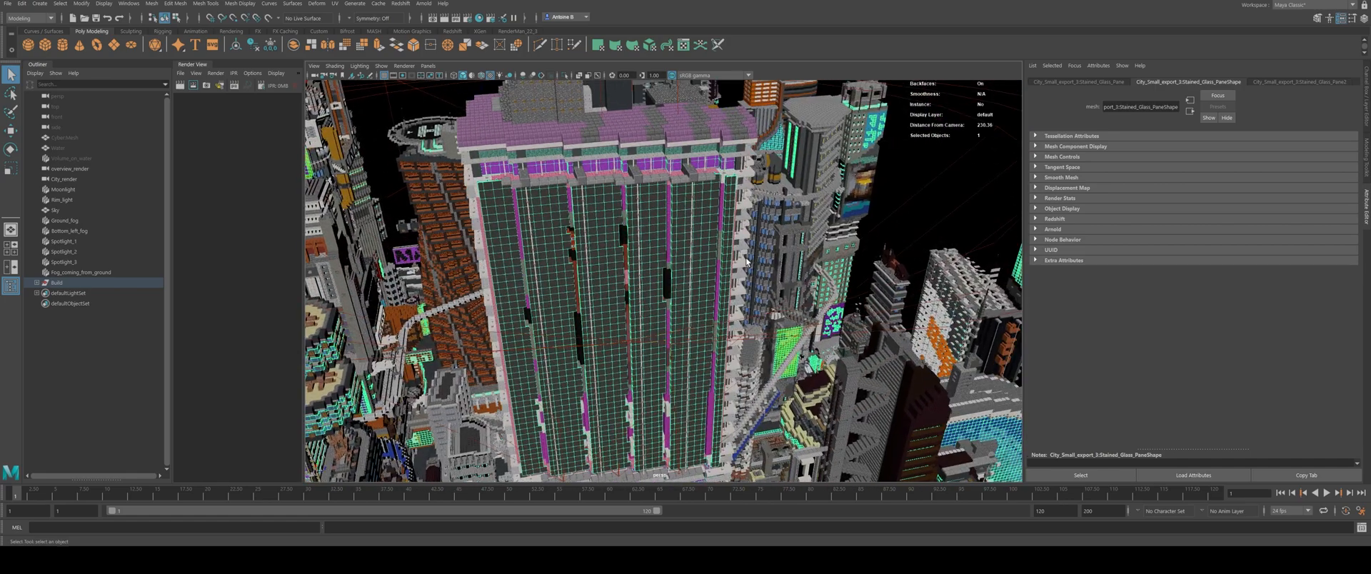
key(h)
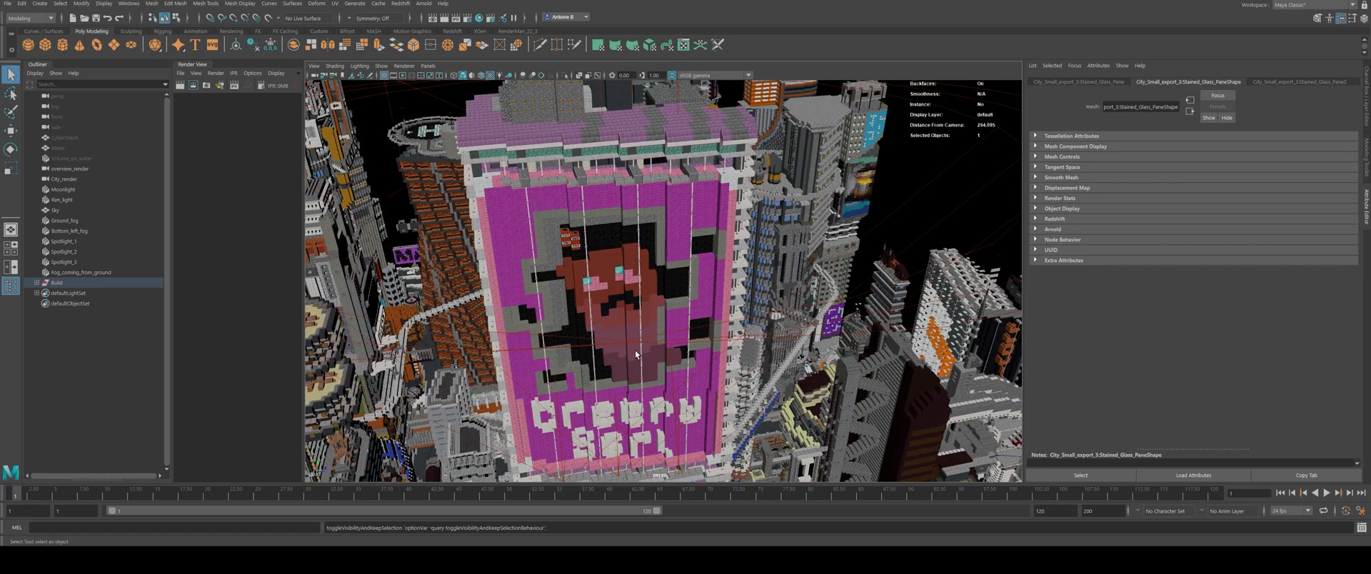
Step: Examine the billboard artwork on the tower's facade and make the stained glass pane mesh visible again
alt+drag(644, 373, 647, 290)
alt+middle_drag(647, 289, 664, 338)
alt+drag(668, 307, 666, 332)
scroll(666, 311, down, 3)
alt+middle_drag(666, 311, 679, 307)
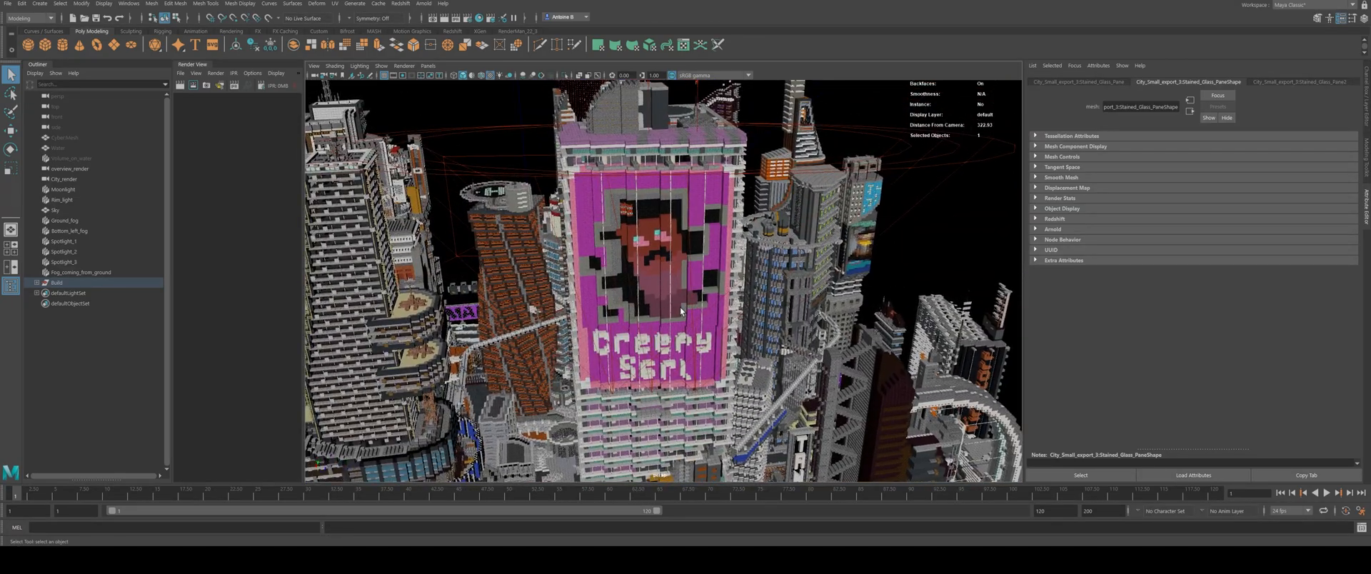
key(h)
scroll(667, 295, down, 3)
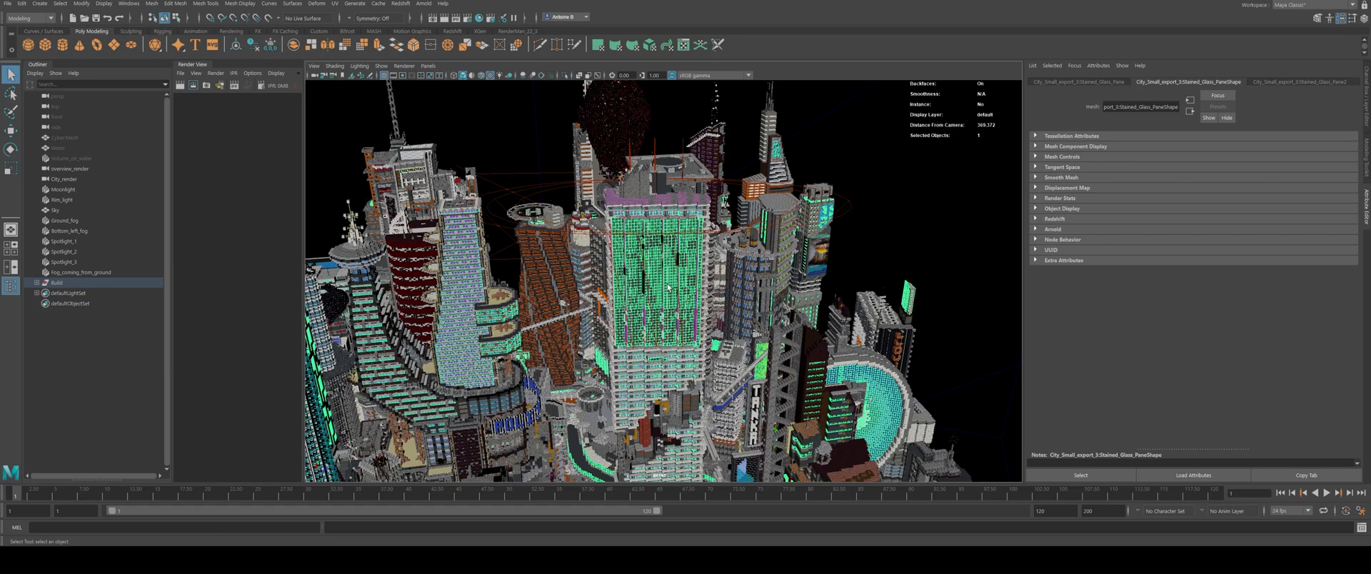
scroll(668, 287, down, 2)
alt+drag(668, 289, 616, 280)
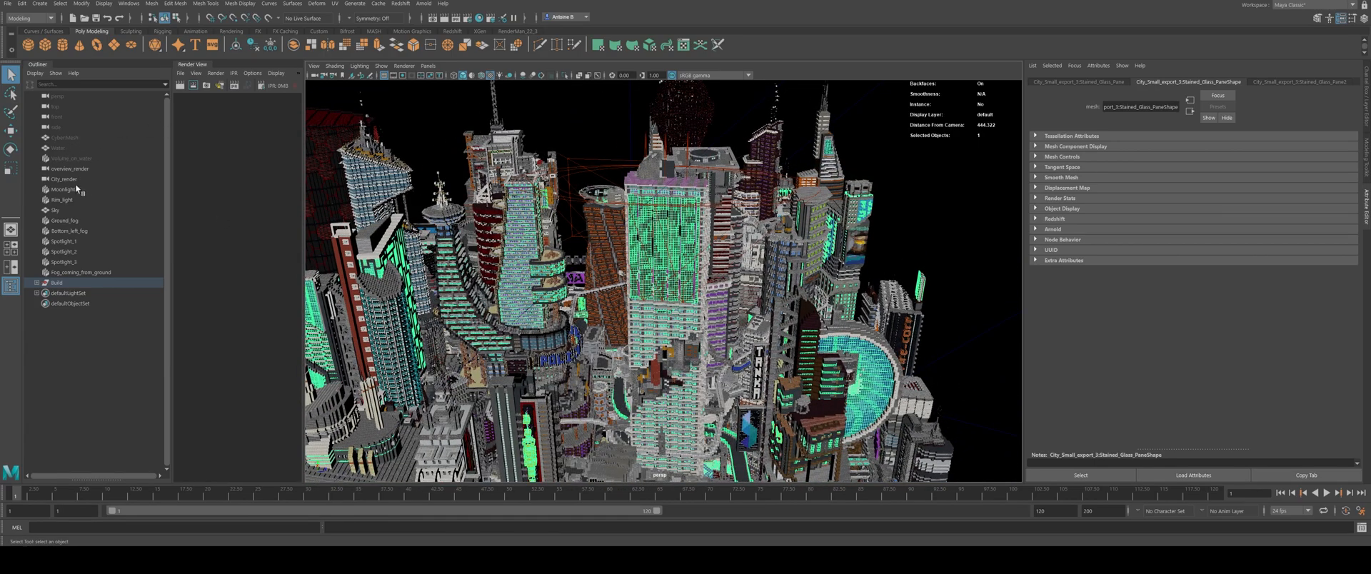
Step: Show the scene through the City_render camera and widen the viewport to fit the whole render frame
click(77, 183)
middle_drag(76, 183, 627, 186)
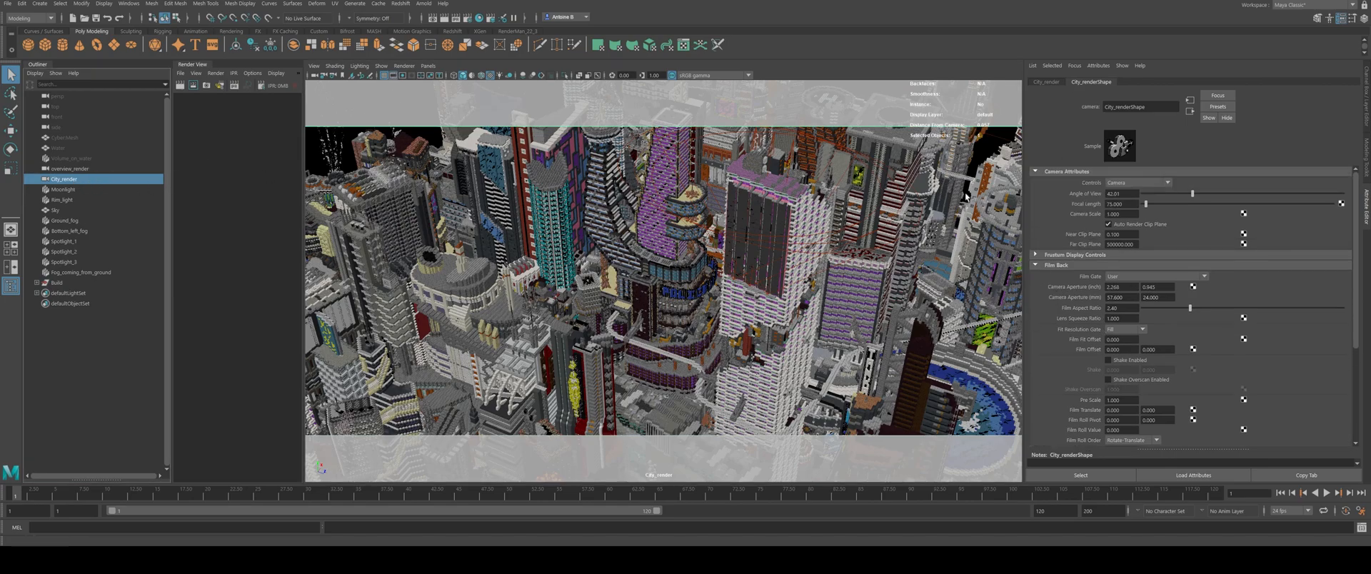
click(393, 75)
drag(303, 217, 213, 219)
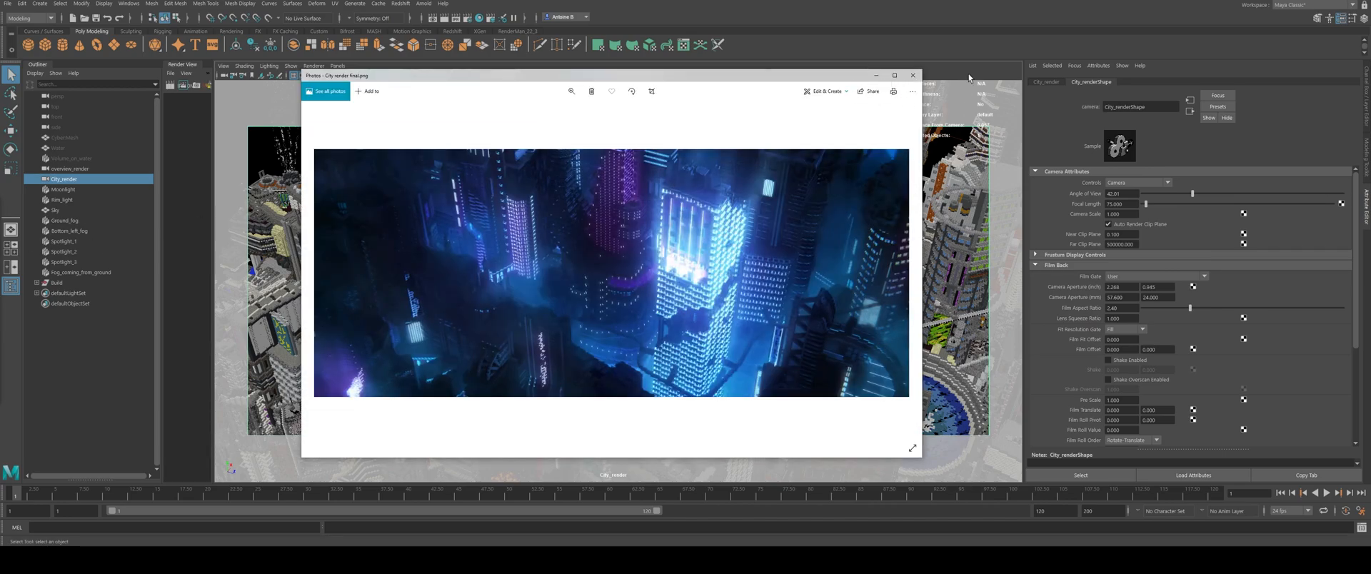
Step: Compare the raw render in djv_view side by side with City render final.png, and close both images
click(913, 75)
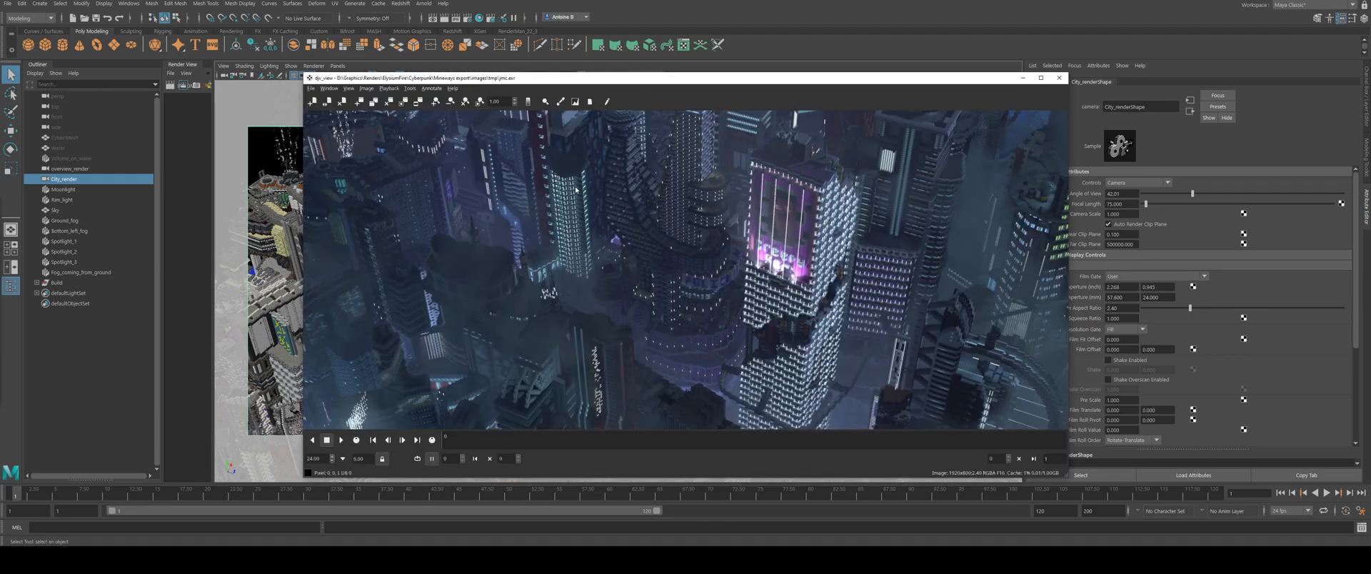
scroll(755, 223, down, 1)
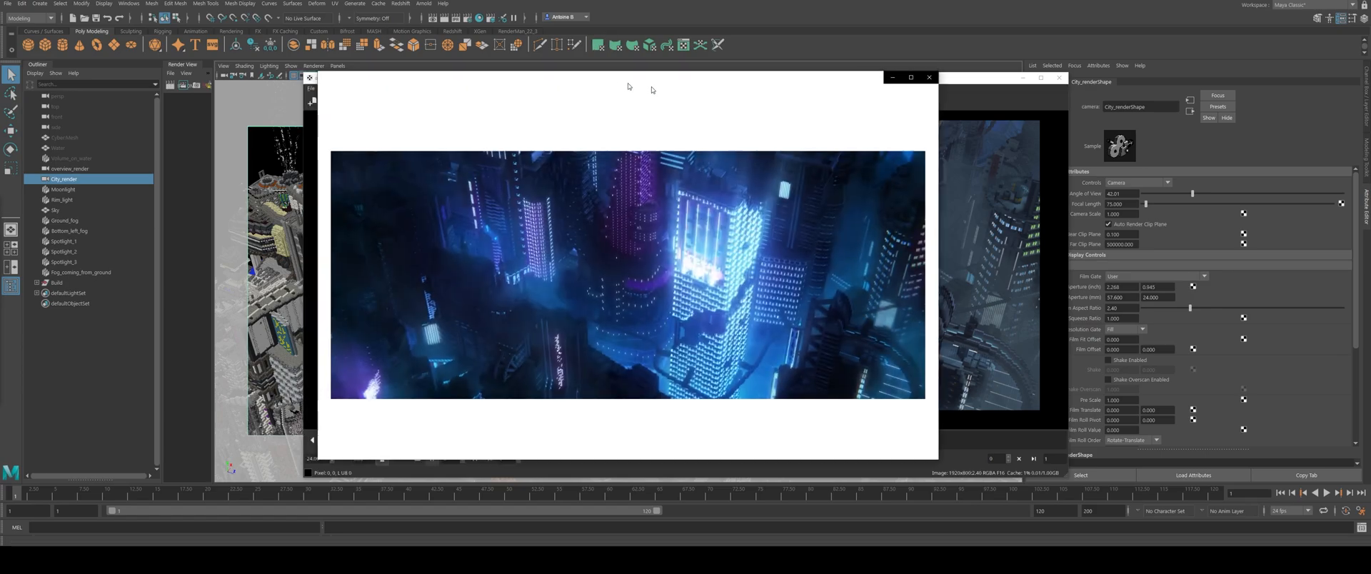
drag(619, 75, 989, 101)
drag(661, 79, 445, 71)
drag(964, 100, 1001, 68)
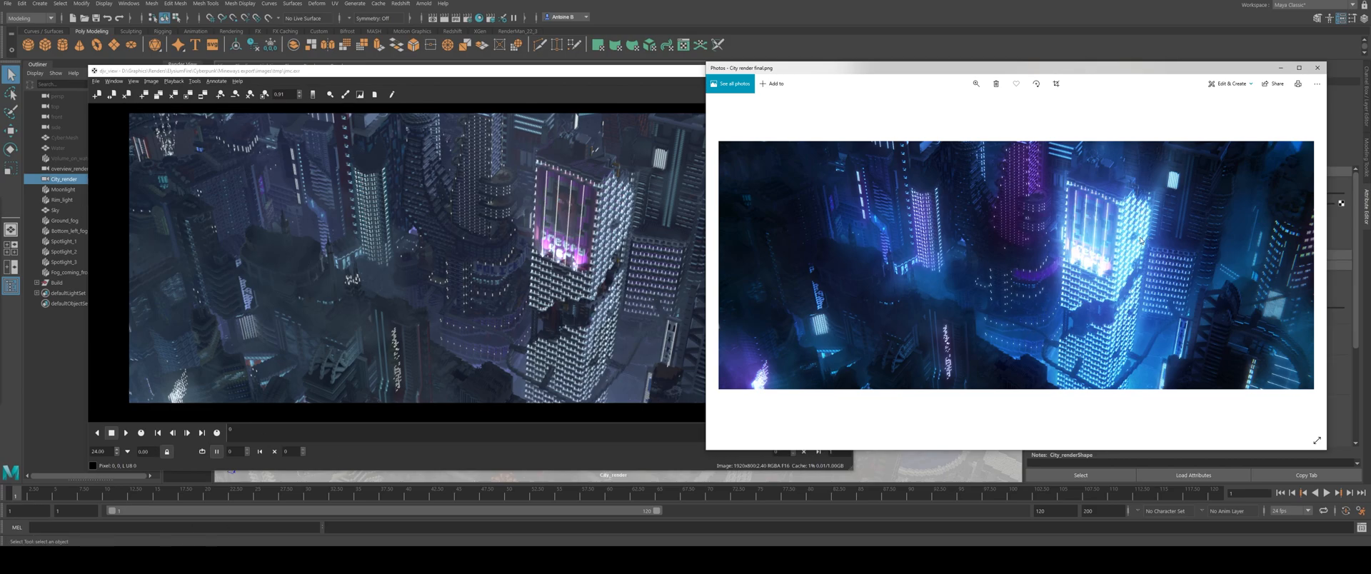
click(1318, 68)
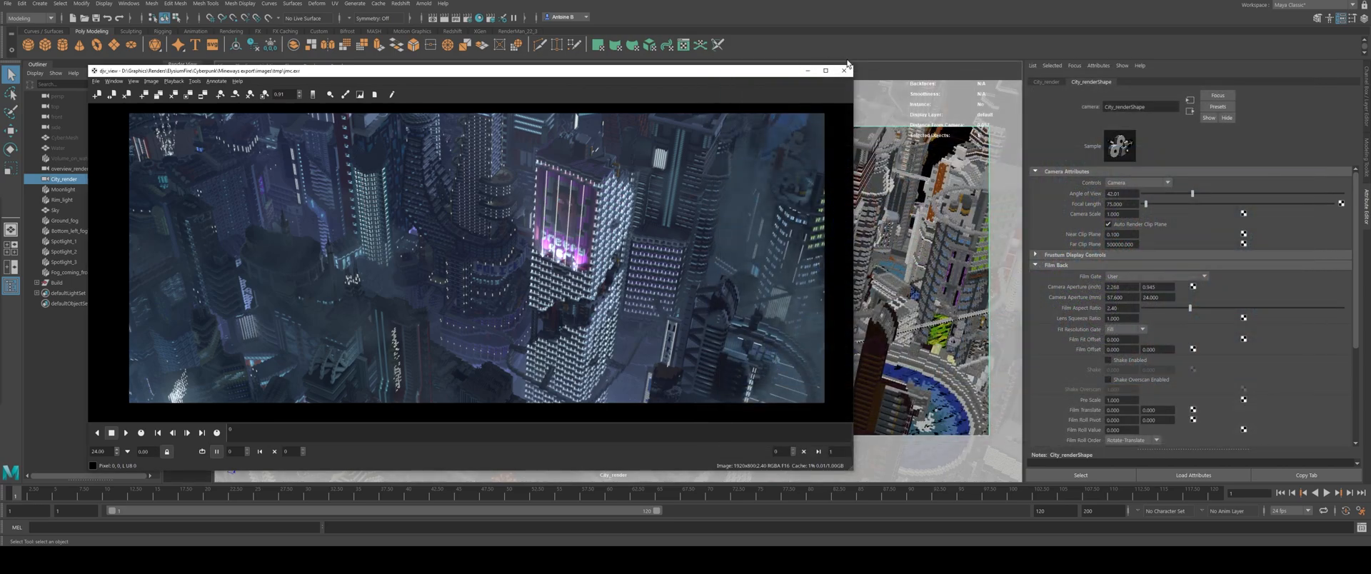
click(844, 70)
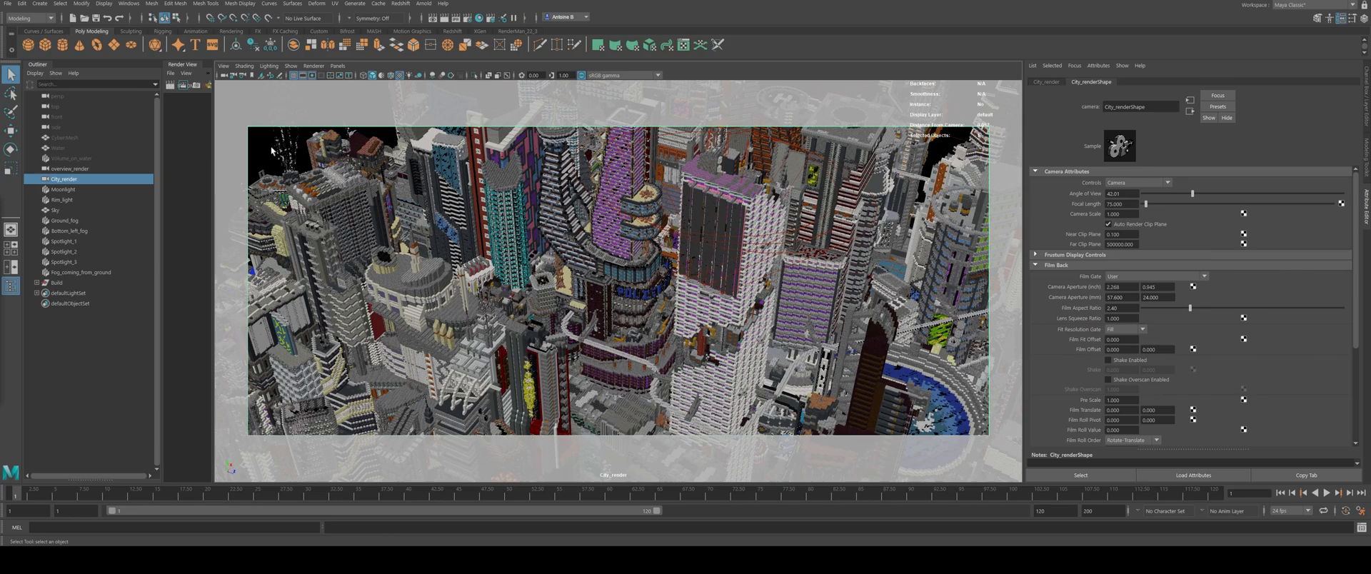
Step: Widen the Render View, select all lights from Moonlight to Fog_coming_from_ground, and create an empty group
drag(213, 178, 670, 183)
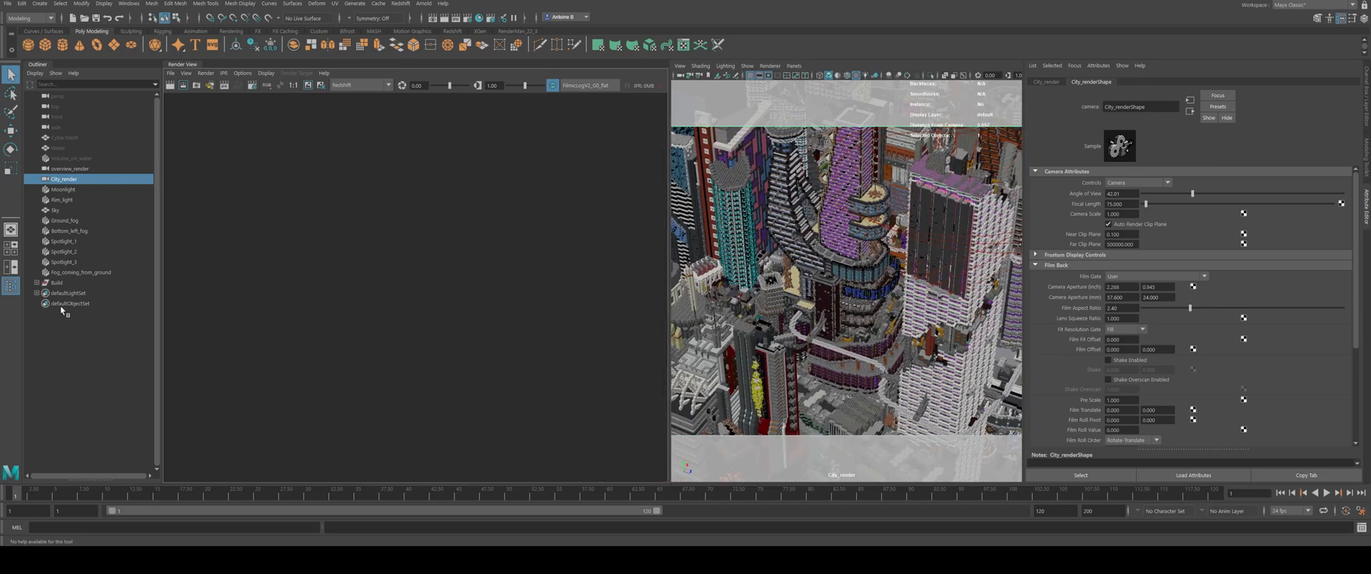
click(70, 271)
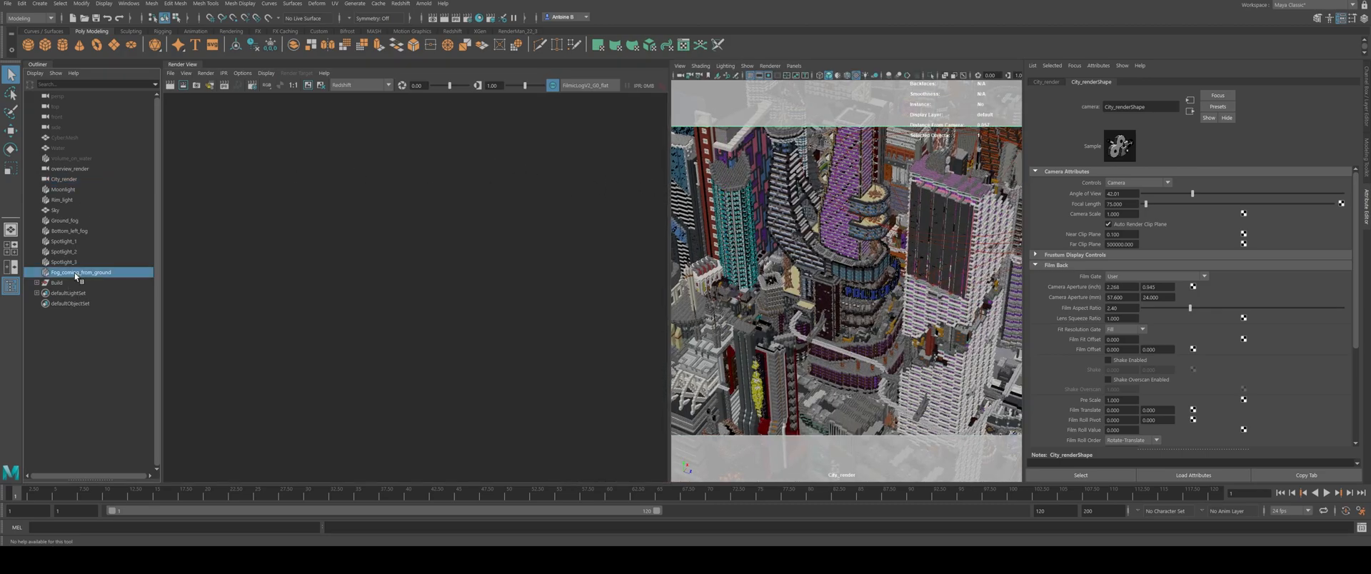
shift+click(68, 189)
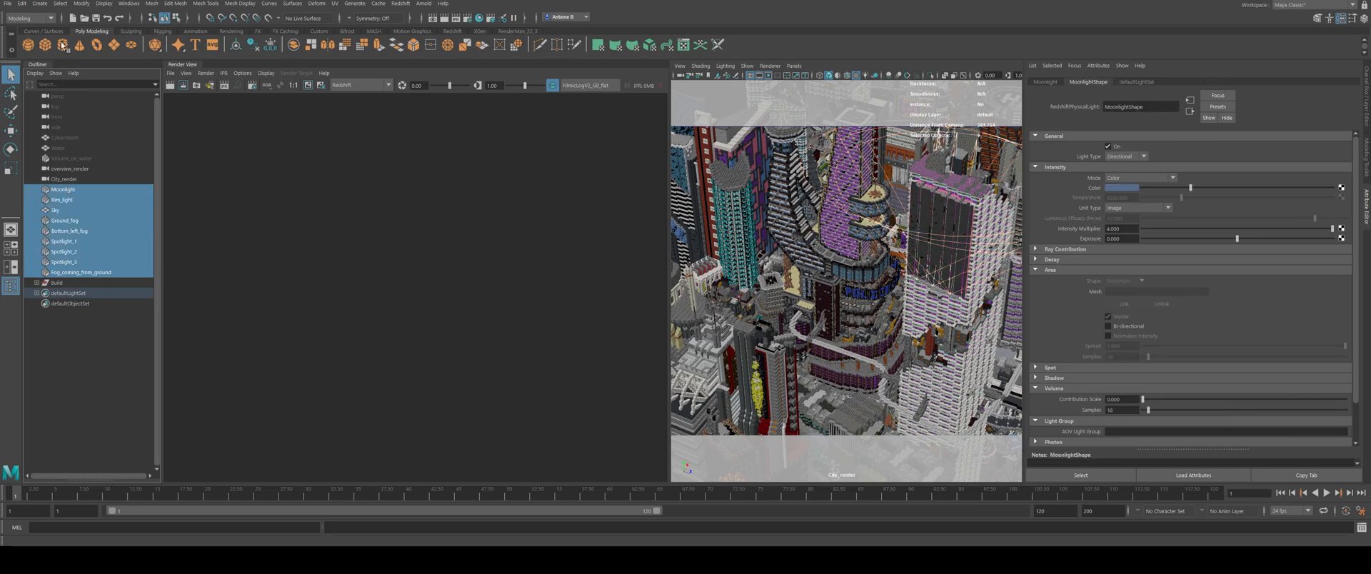
click(40, 4)
click(71, 199)
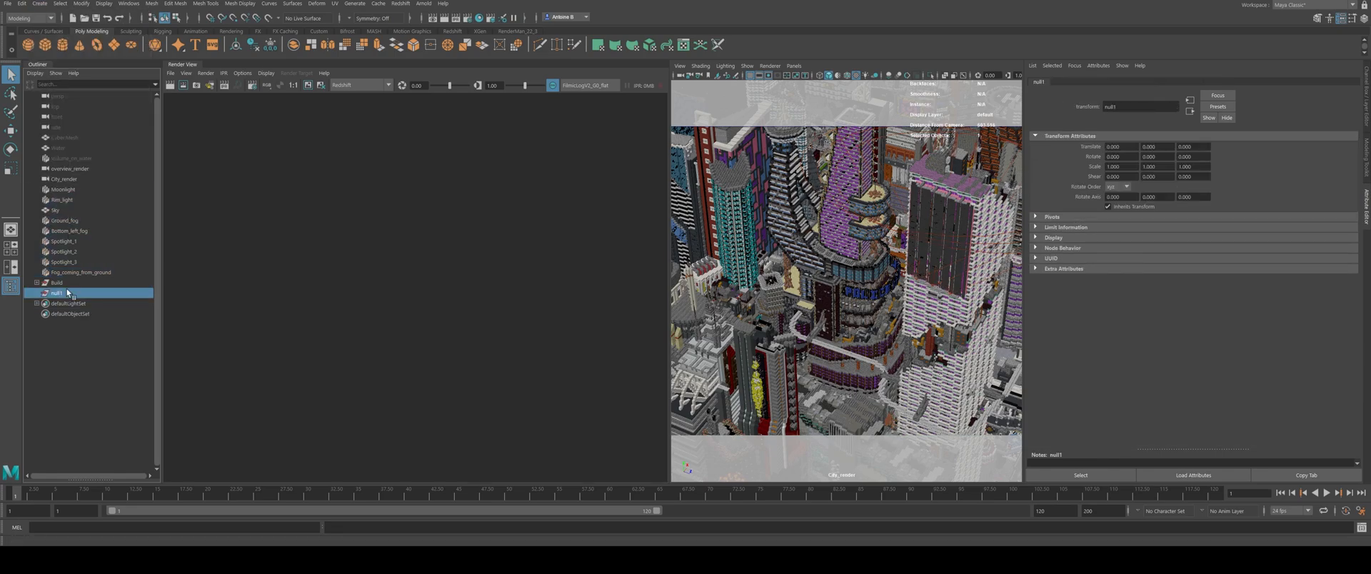
Step: Move all lights from Moonlight to Fog_coming_from_ground into the empty group and rename the group Lights
click(61, 271)
shift+click(65, 170)
ctrl+click(70, 173)
ctrl+click(69, 176)
middle_drag(68, 192, 55, 294)
double_click(56, 200)
text(Lights)
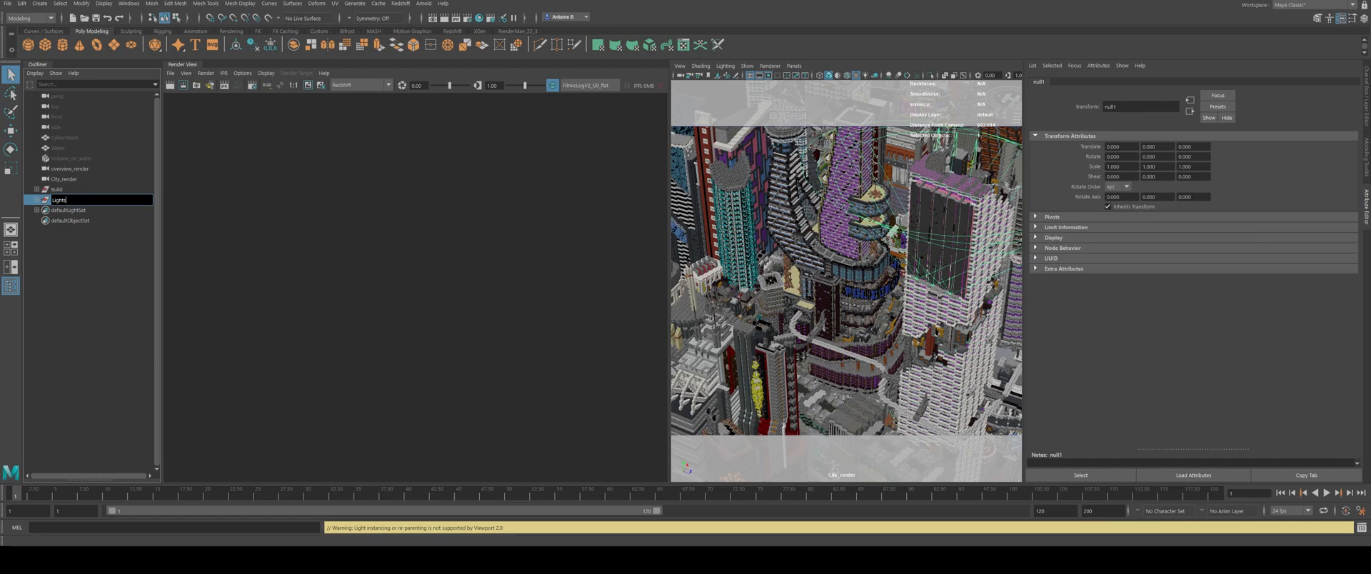
key(Return)
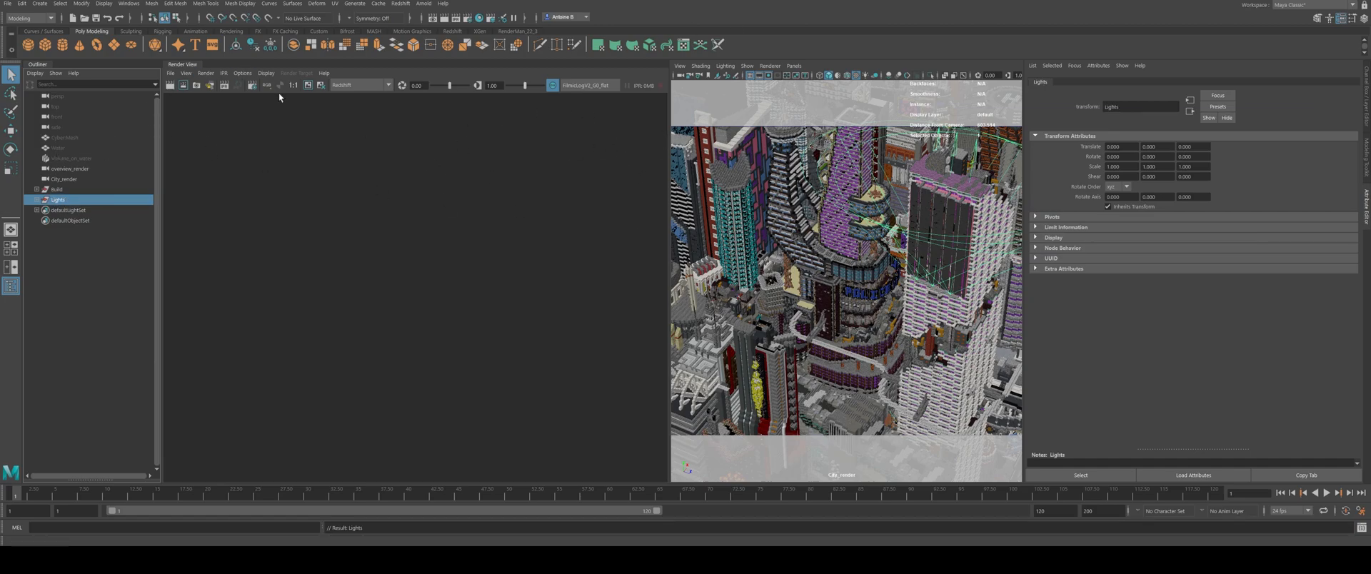
Step: Start an IPR render from the City_render camera and hide the Lights group
click(223, 72)
mouse_move(300, 105)
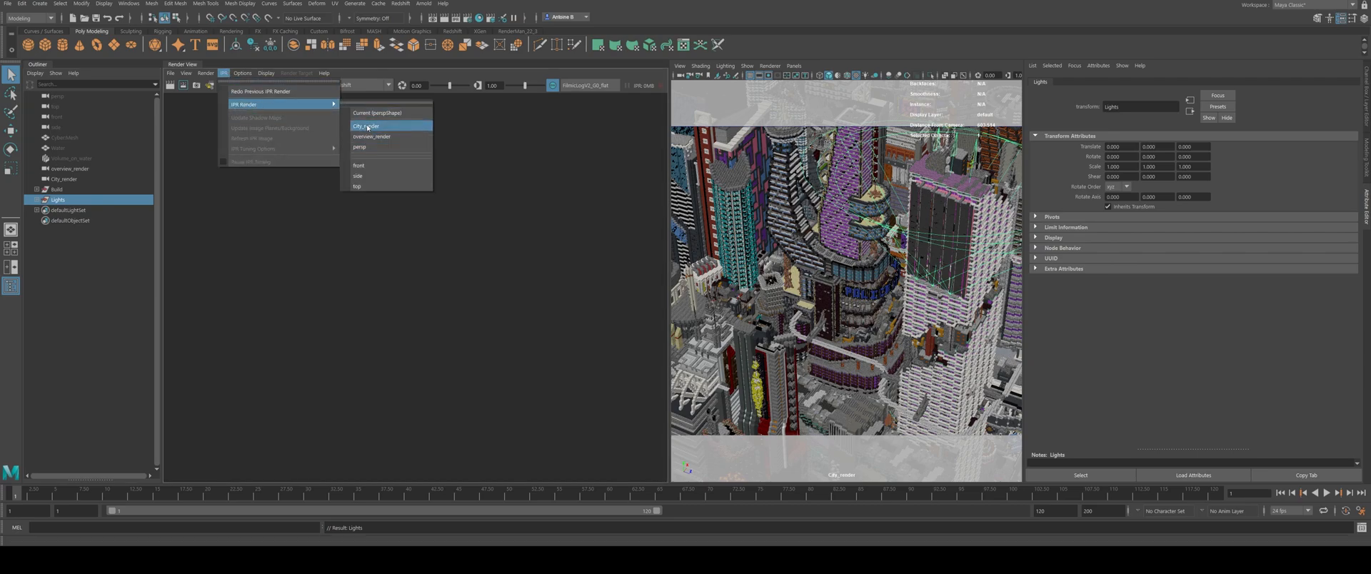
mouse_move(243, 73)
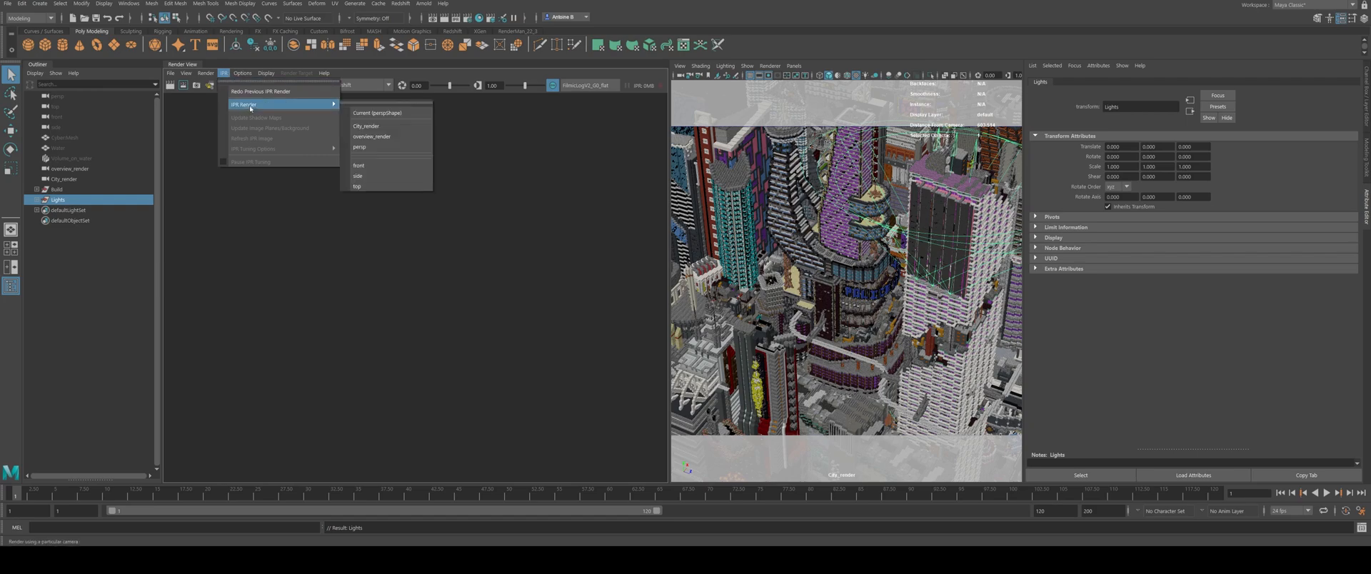
click(377, 125)
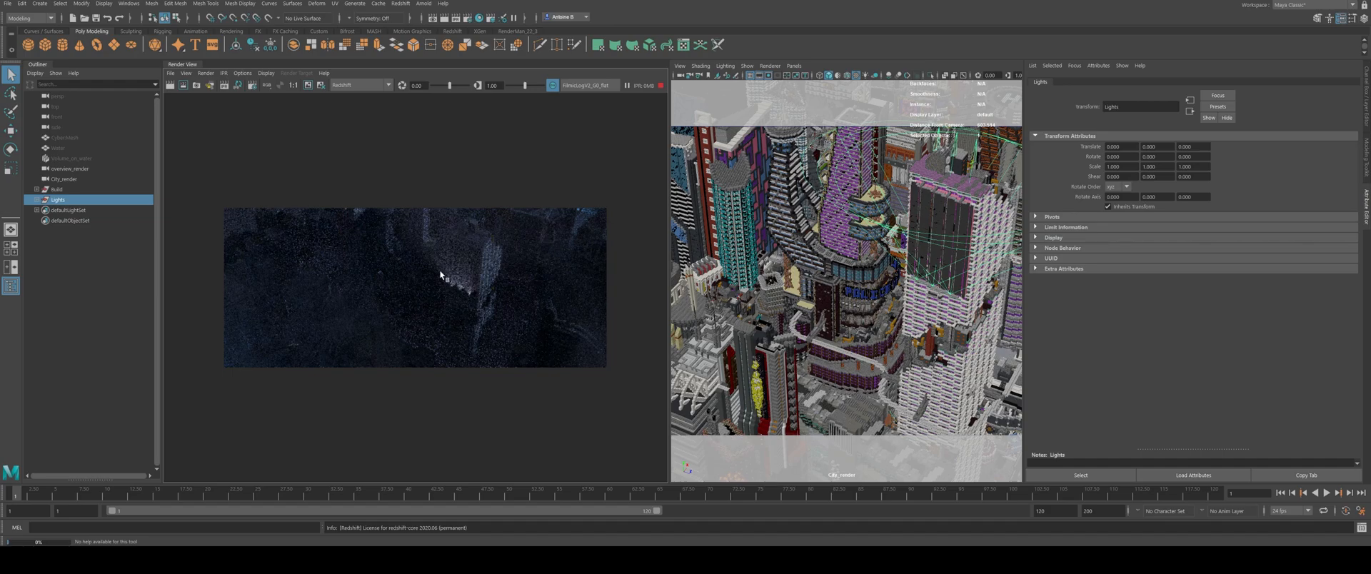
key(h)
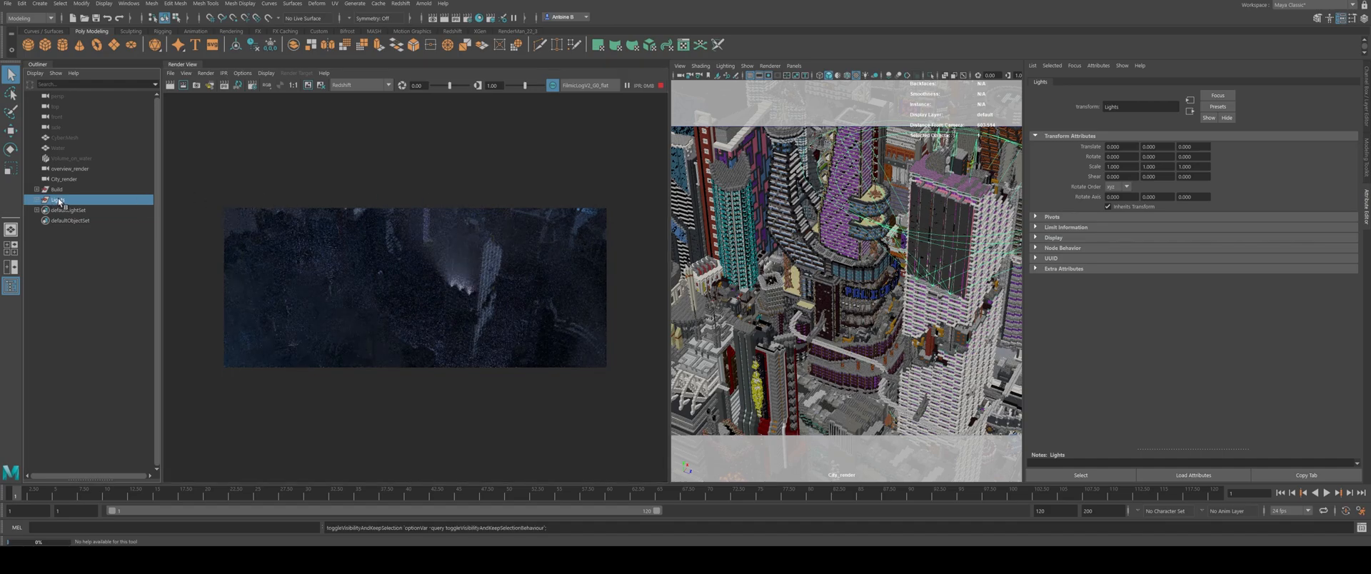
key(h)
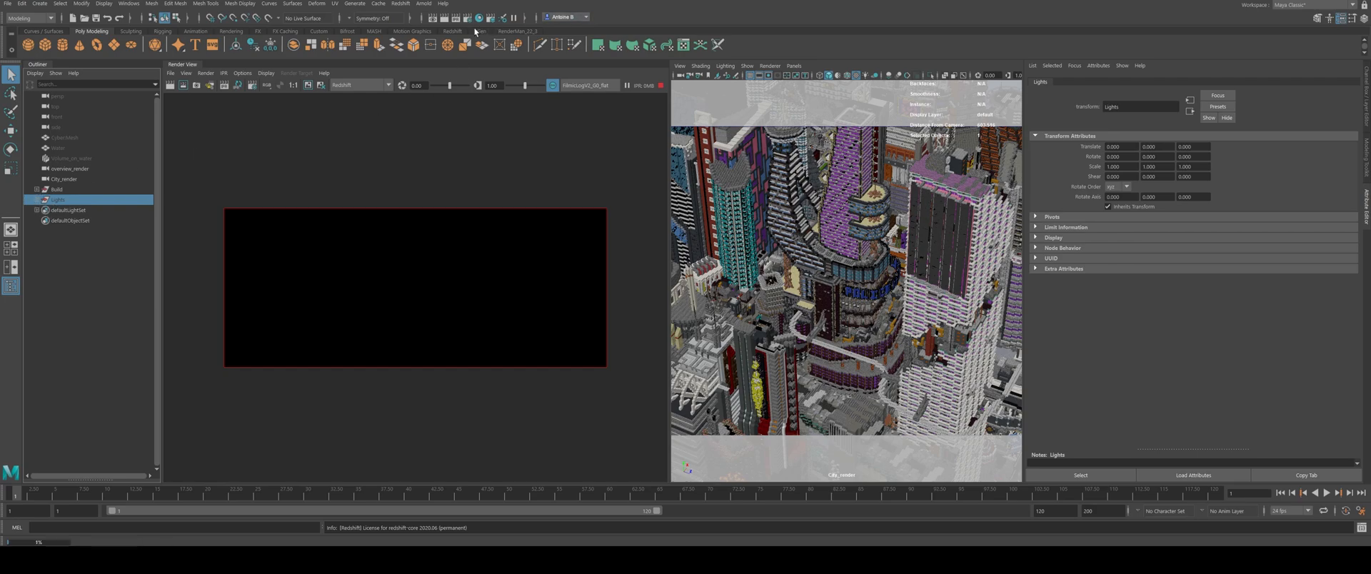
Step: Add a Redshift dome light, lower its exposure to about -1.46 and tint it dark blue
click(452, 31)
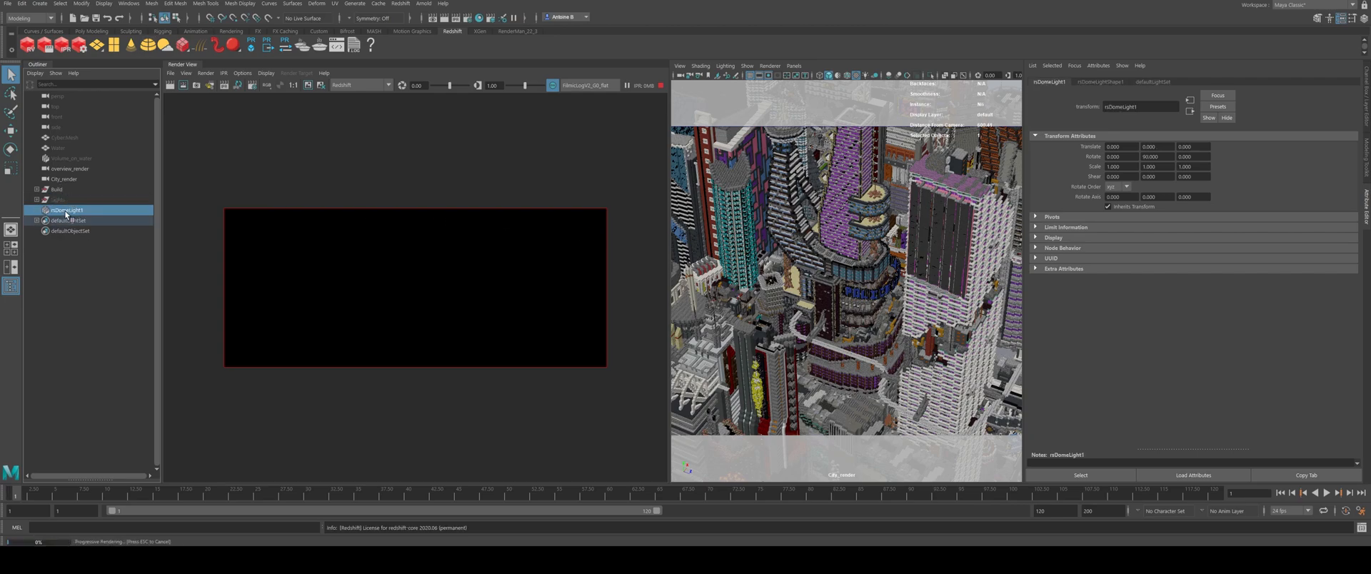
click(1102, 83)
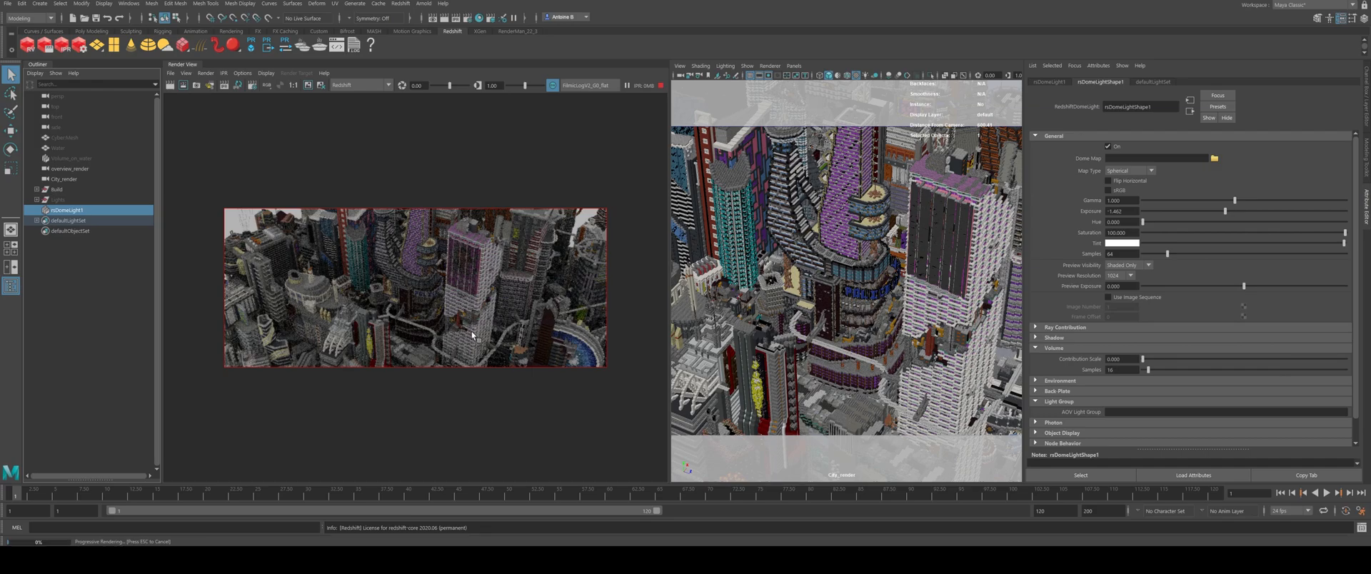
click(1128, 247)
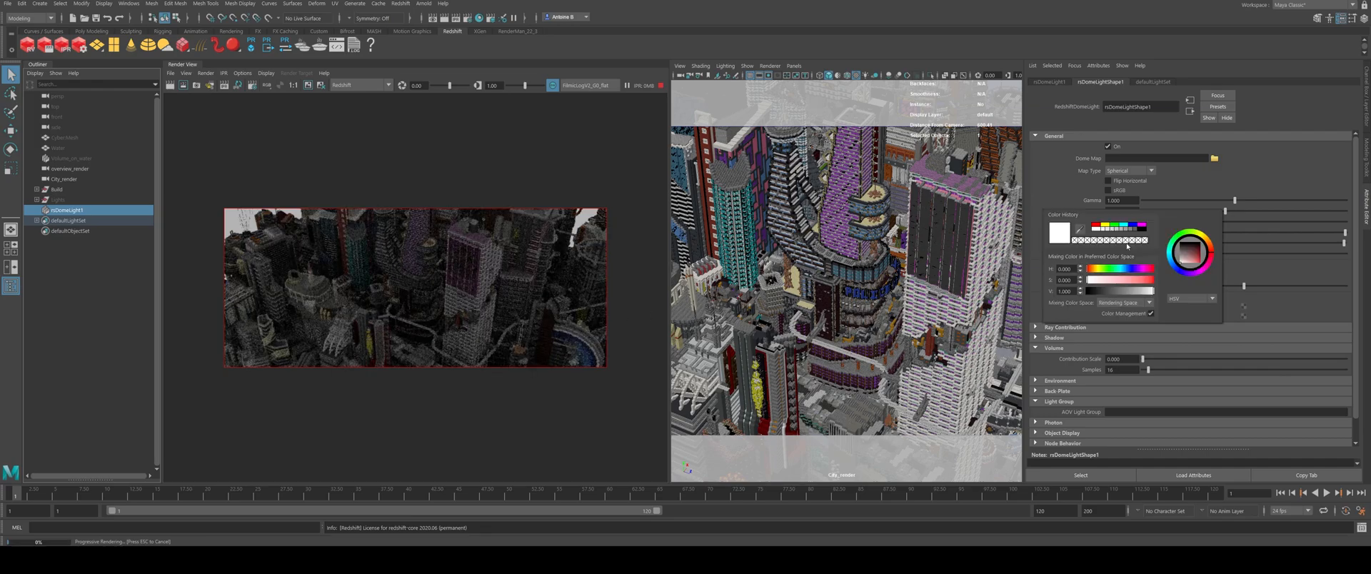
drag(1121, 280, 1141, 284)
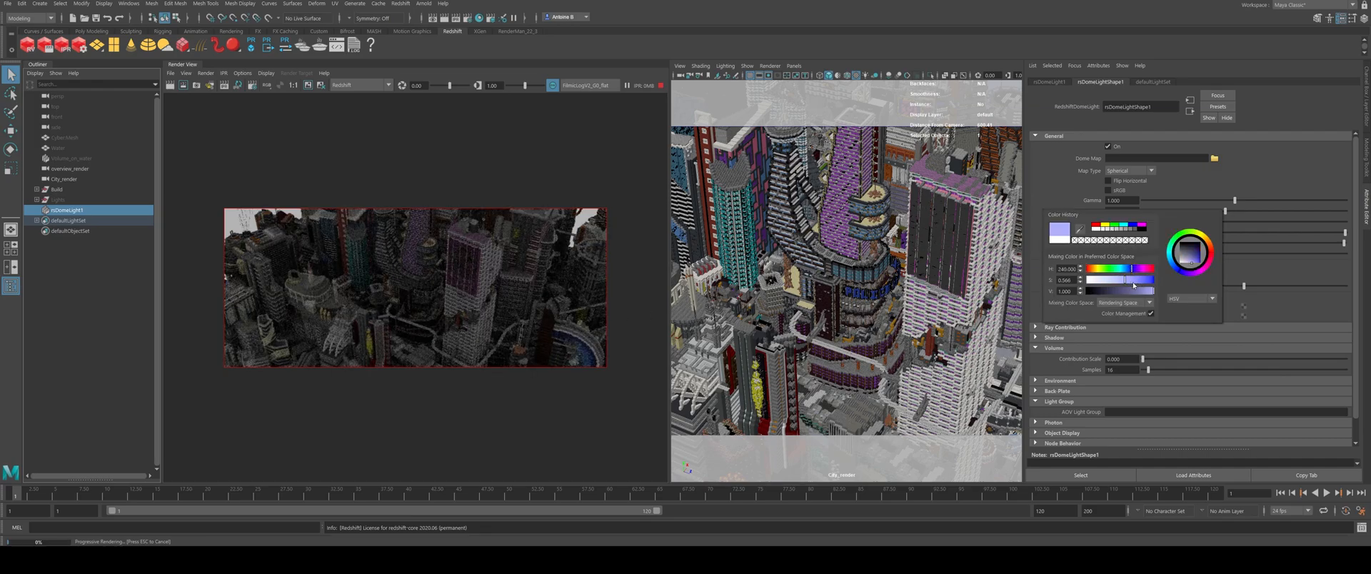
click(1128, 292)
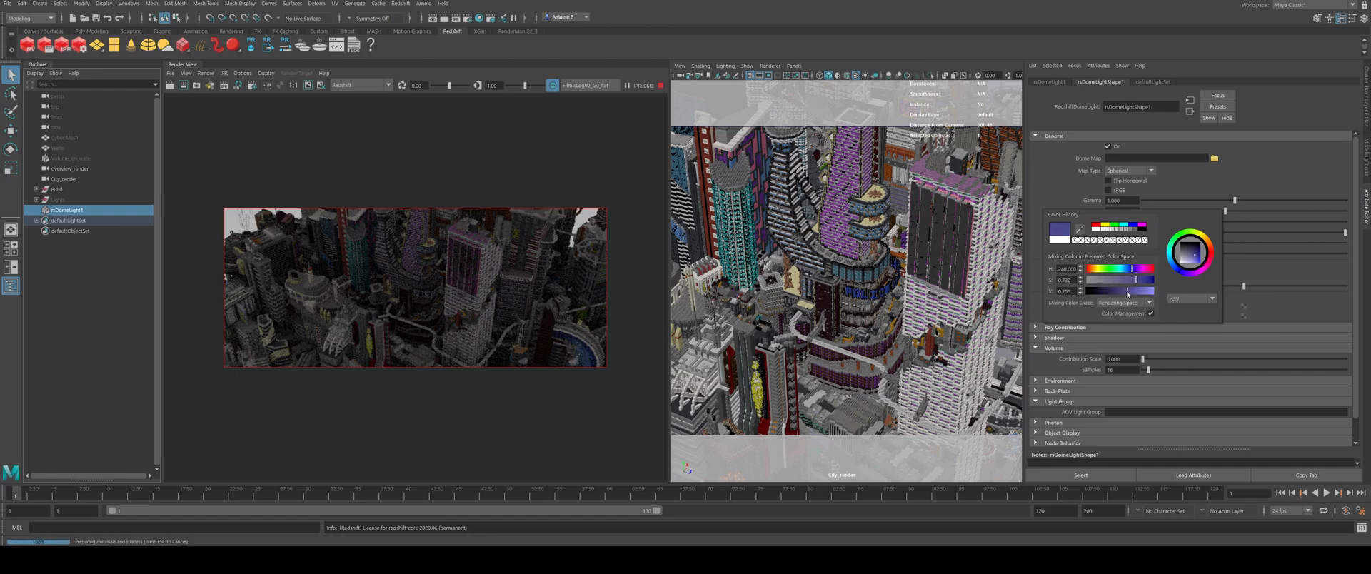
click(1130, 268)
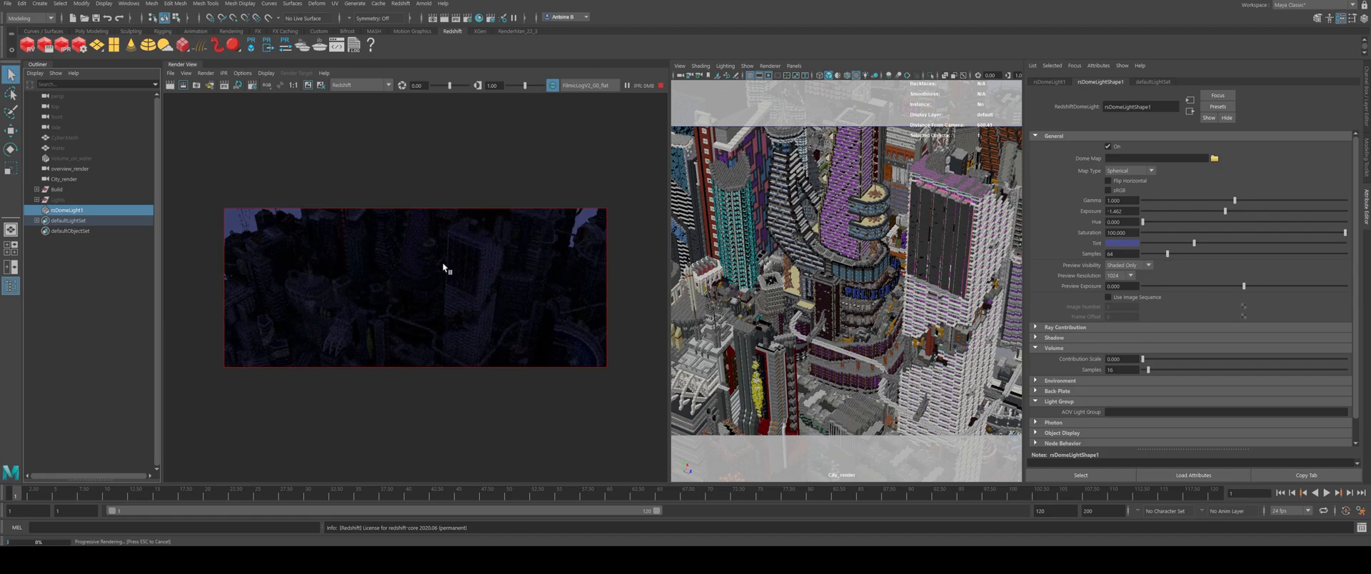
Step: Add a Redshift area light and set its light type to Directional
scroll(457, 281, up, 1)
alt+middle_drag(465, 277, 475, 283)
alt+right_drag(475, 283, 501, 275)
alt+middle_drag(501, 276, 492, 277)
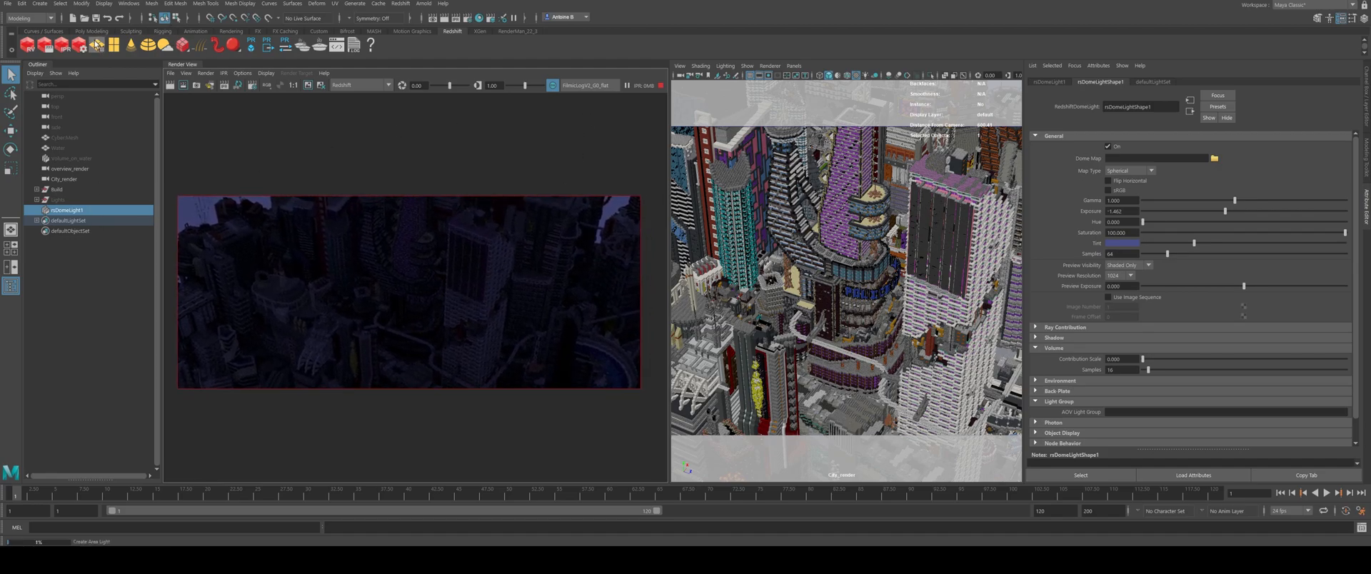
click(97, 45)
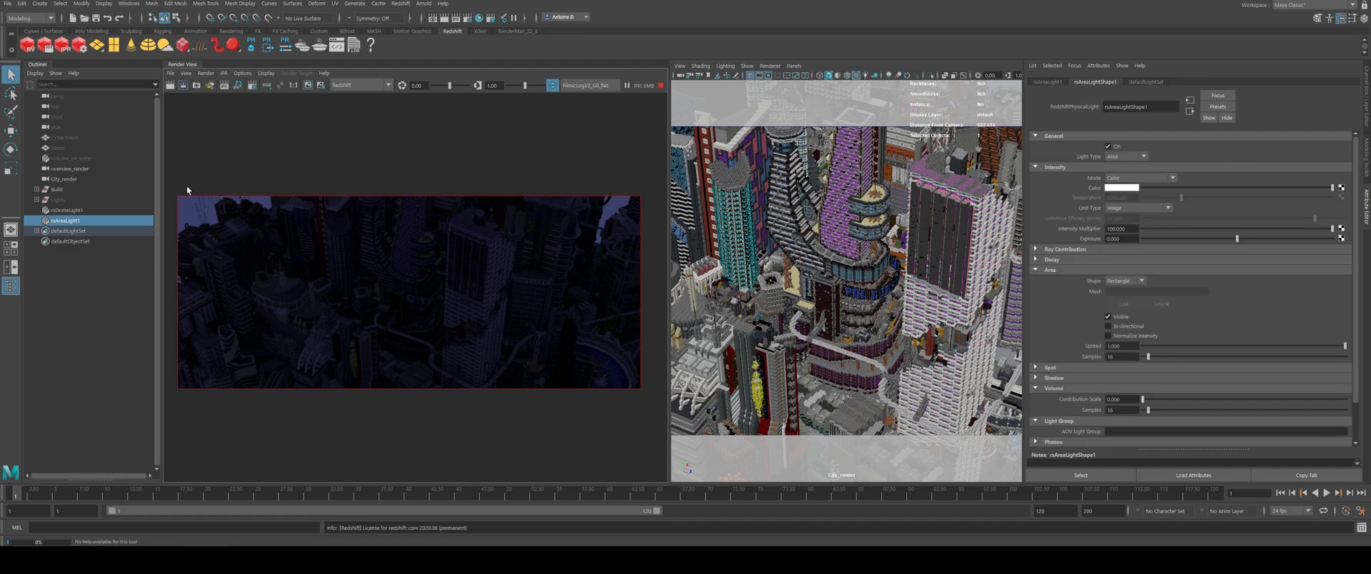
click(1127, 156)
click(1128, 198)
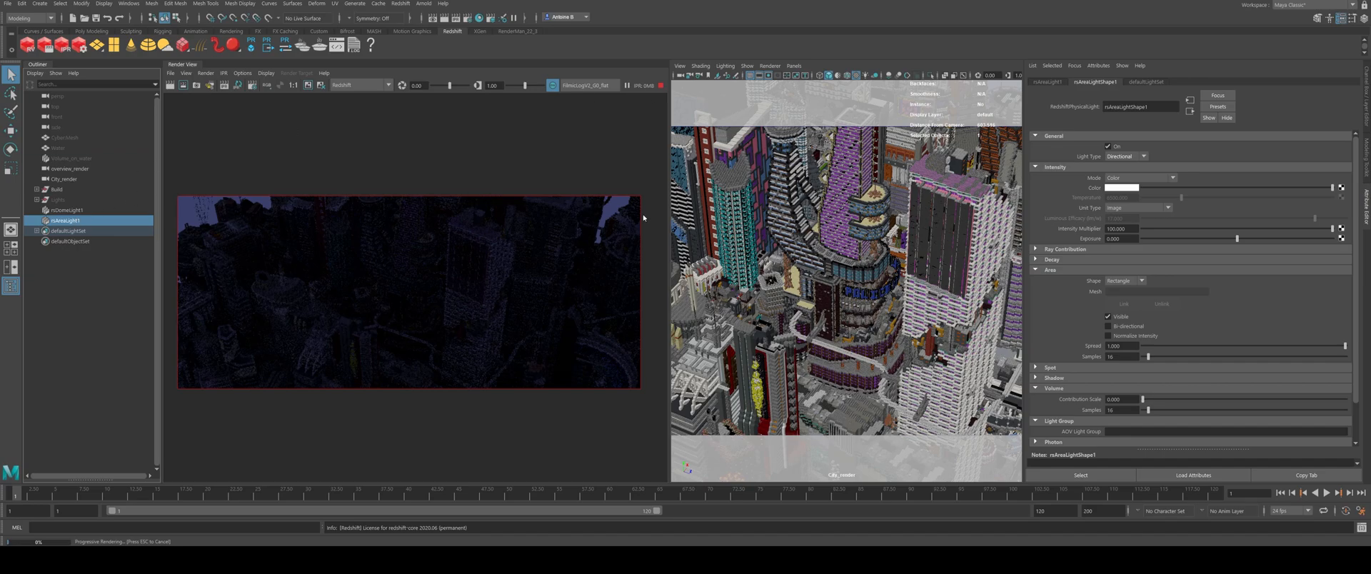
Step: Widen the viewport and lock the City_render camera's translate, rotate and scale channels
drag(658, 235, 372, 235)
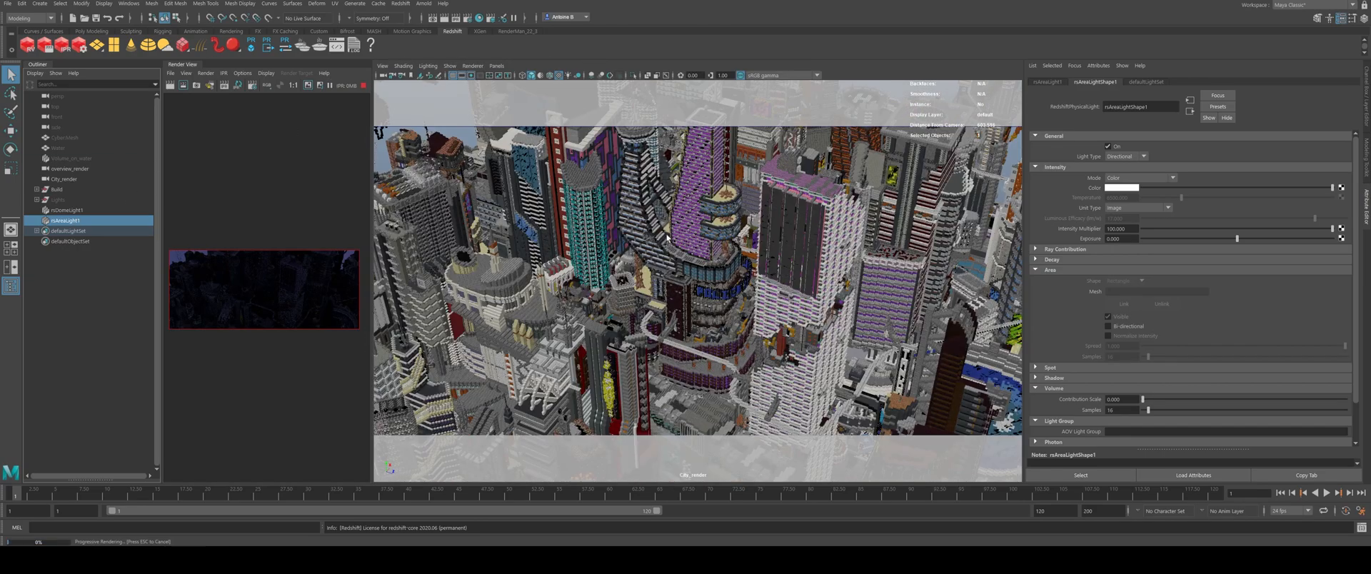
click(61, 95)
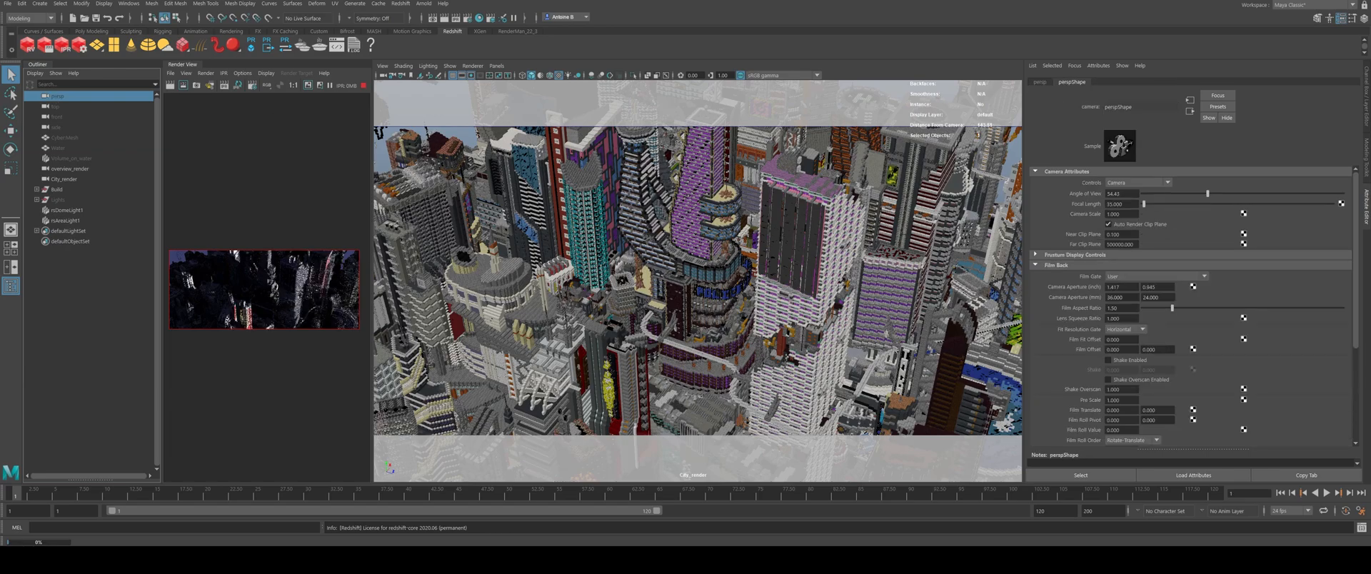
click(66, 179)
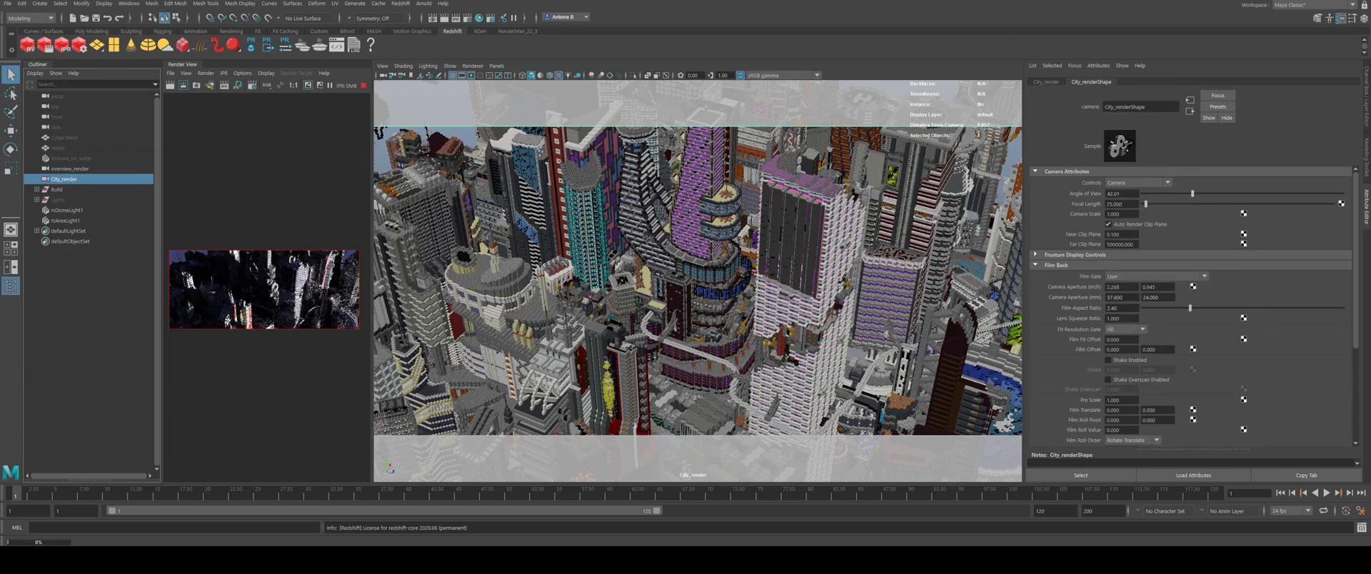
click(1364, 108)
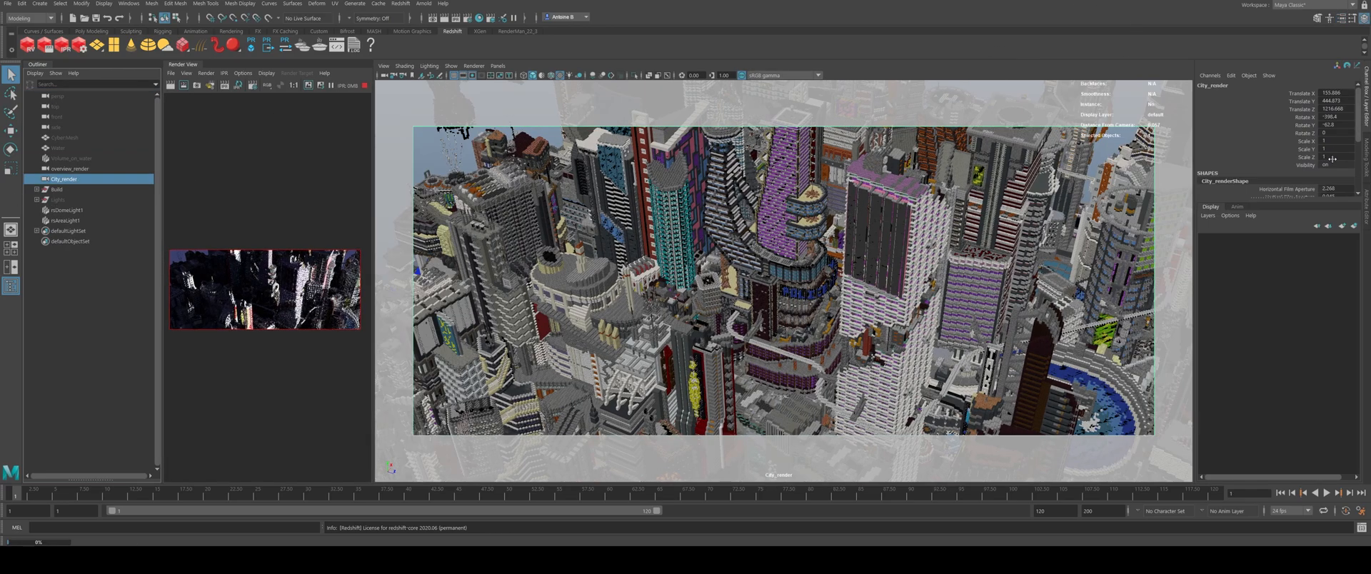
drag(1332, 158, 1332, 93)
right_click(1329, 107)
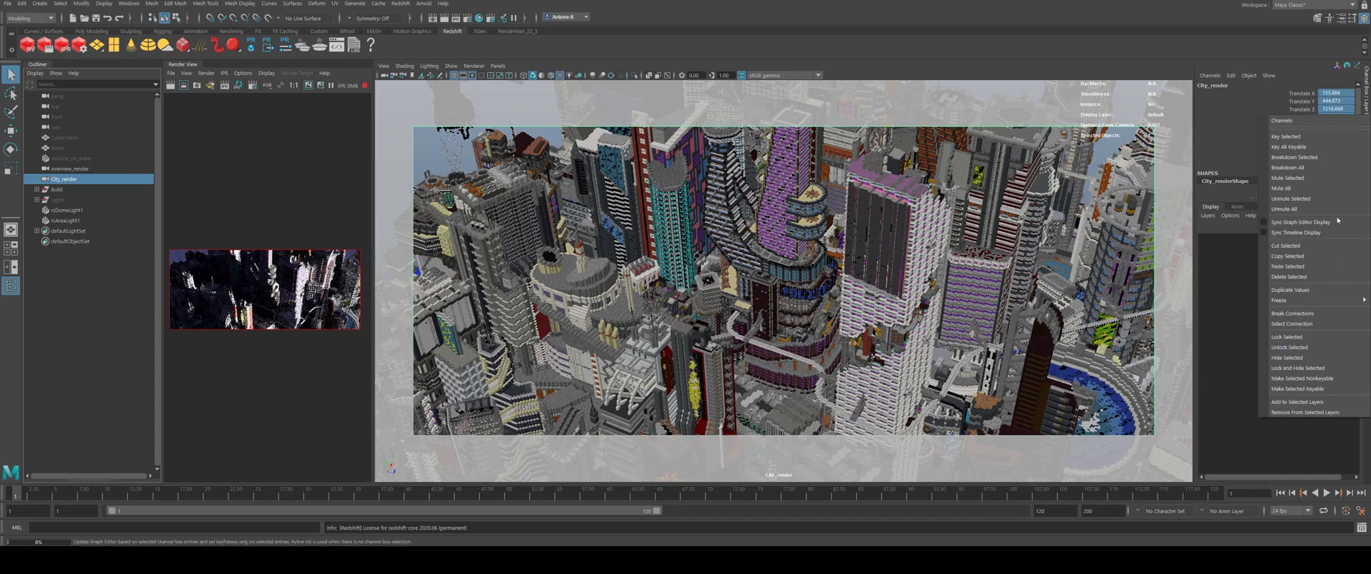
click(1304, 321)
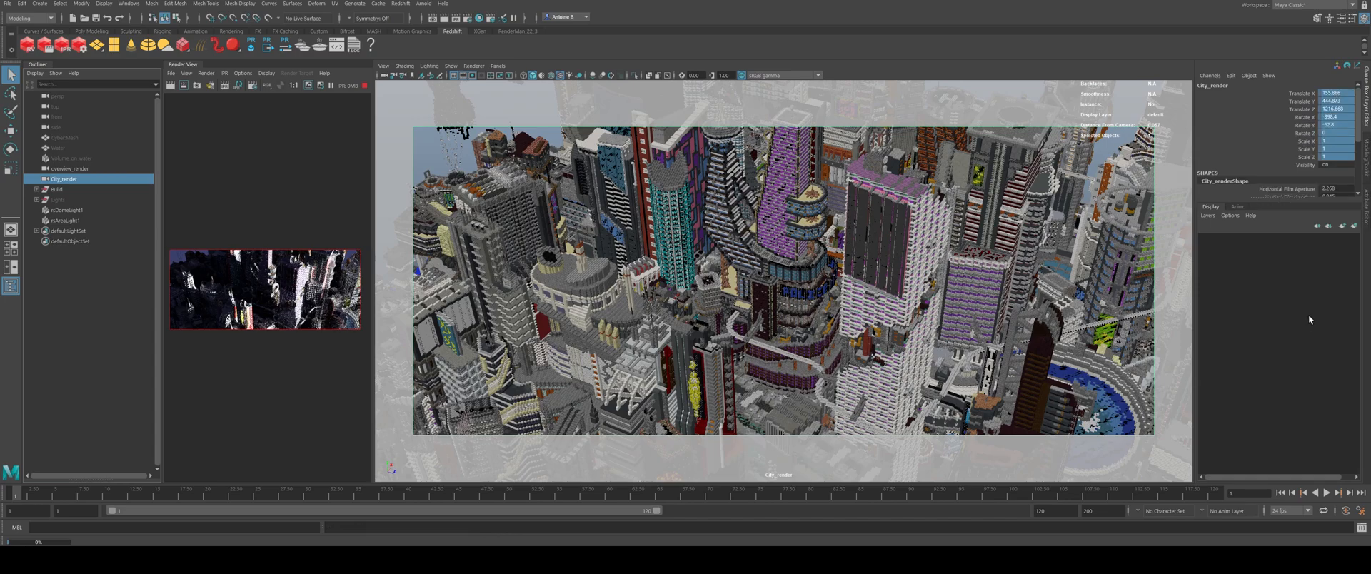
Step: Show the scene through the persp camera and move the directional light in among the central towers
middle_drag(61, 100, 607, 193)
scroll(808, 268, down, 5)
alt+drag(808, 269, 715, 276)
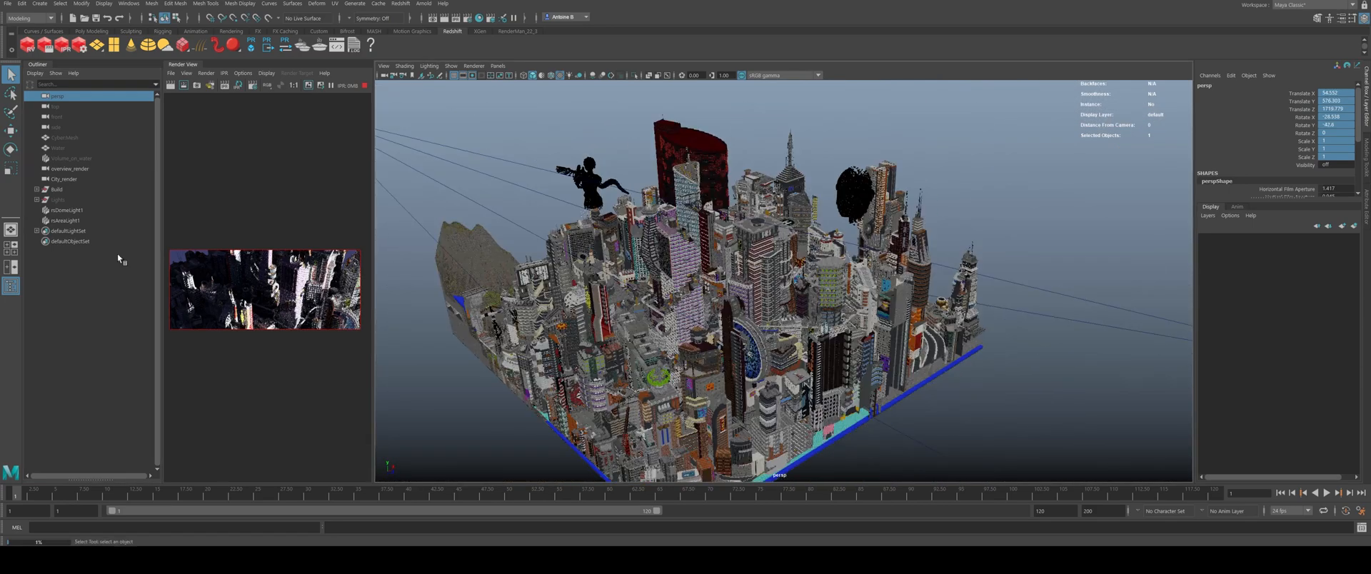
click(71, 221)
key(w)
alt+drag(723, 336, 636, 314)
alt+middle_drag(660, 149, 662, 186)
drag(669, 168, 749, 359)
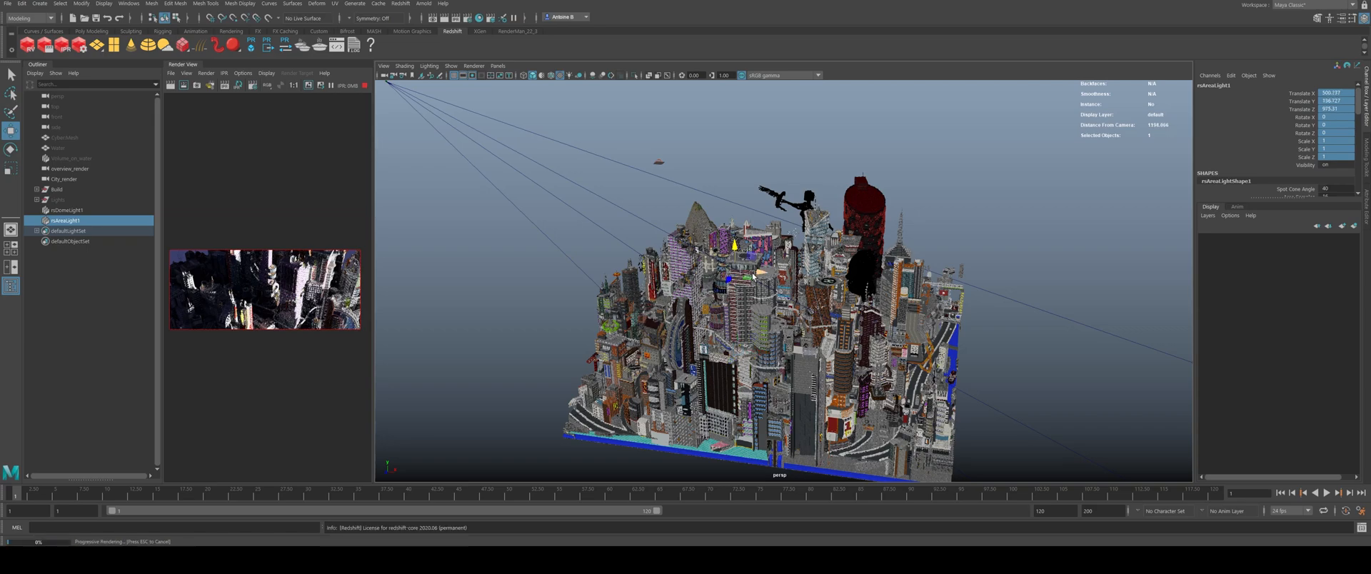
scroll(752, 270, up, 4)
alt+drag(715, 268, 748, 293)
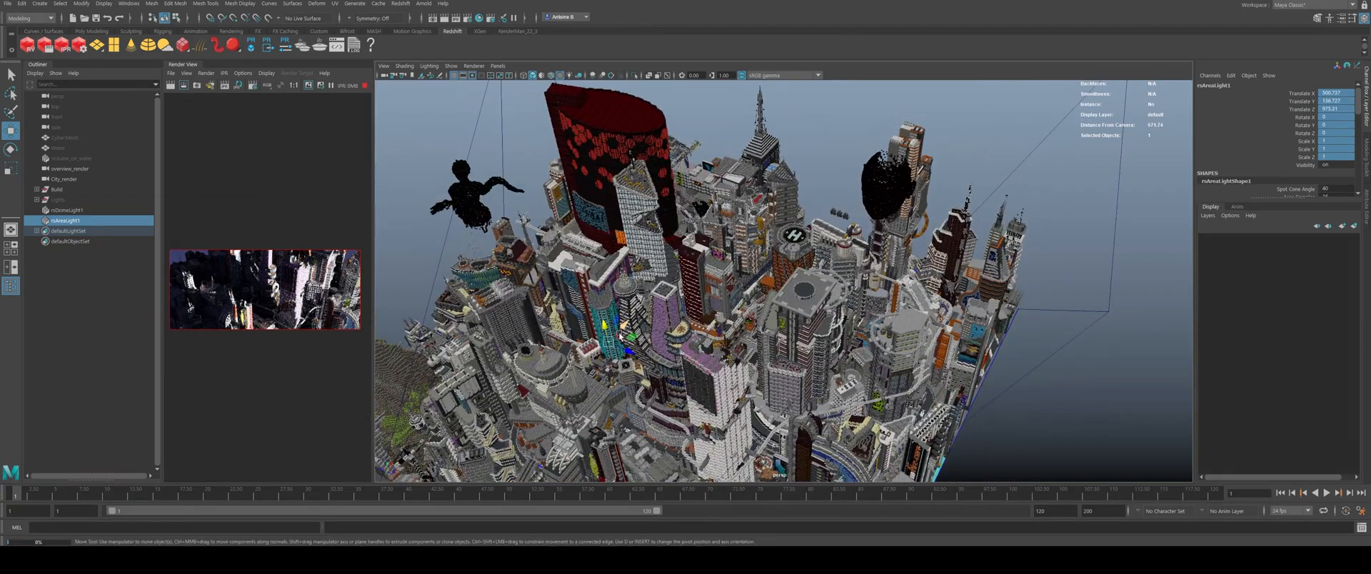
drag(620, 337, 691, 257)
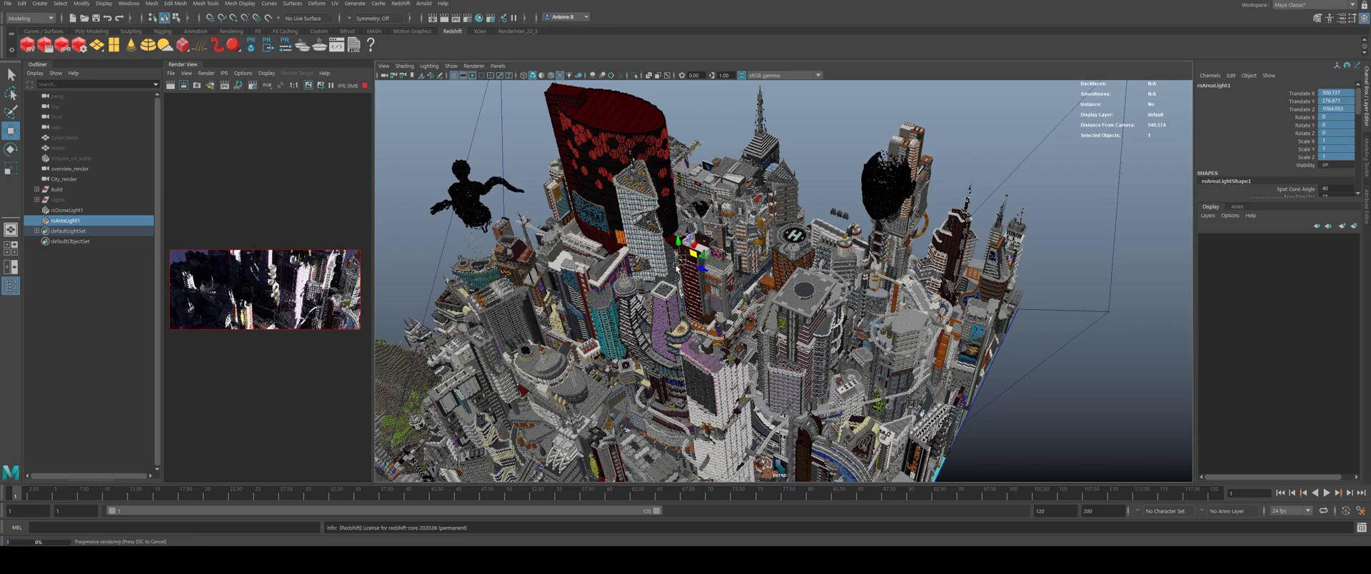
Step: Scale the directional light up uniformly to about 20 so its icon is easier to handle
scroll(672, 247, up, 5)
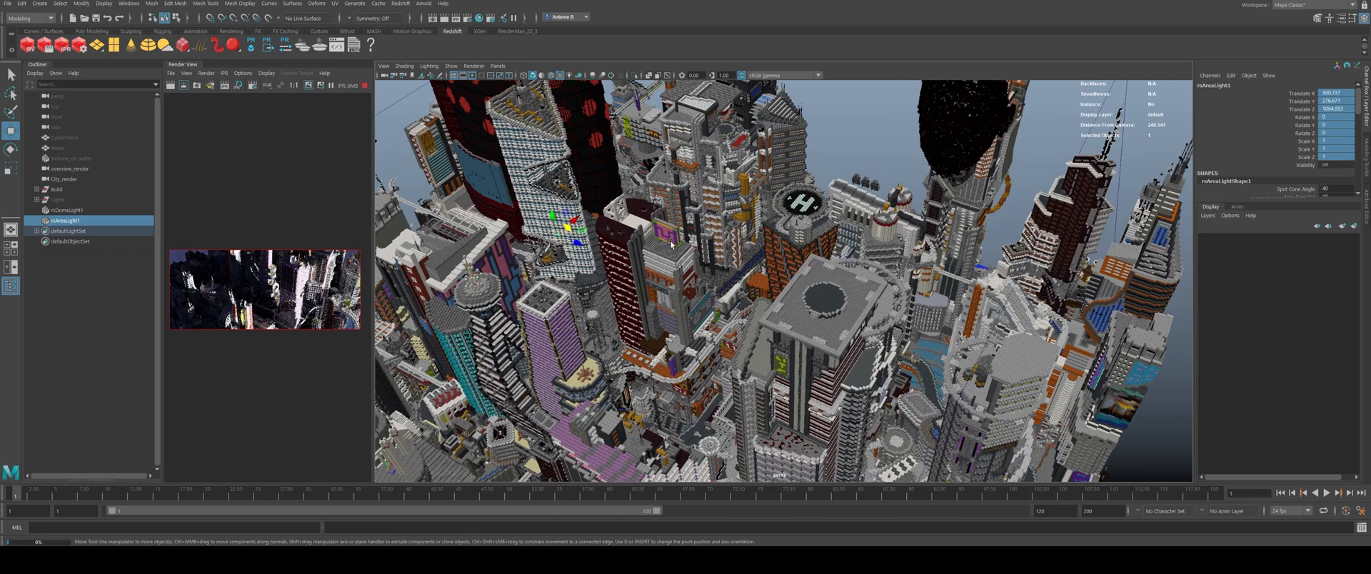
alt+middle_drag(670, 245, 782, 281)
key(r)
drag(685, 266, 829, 274)
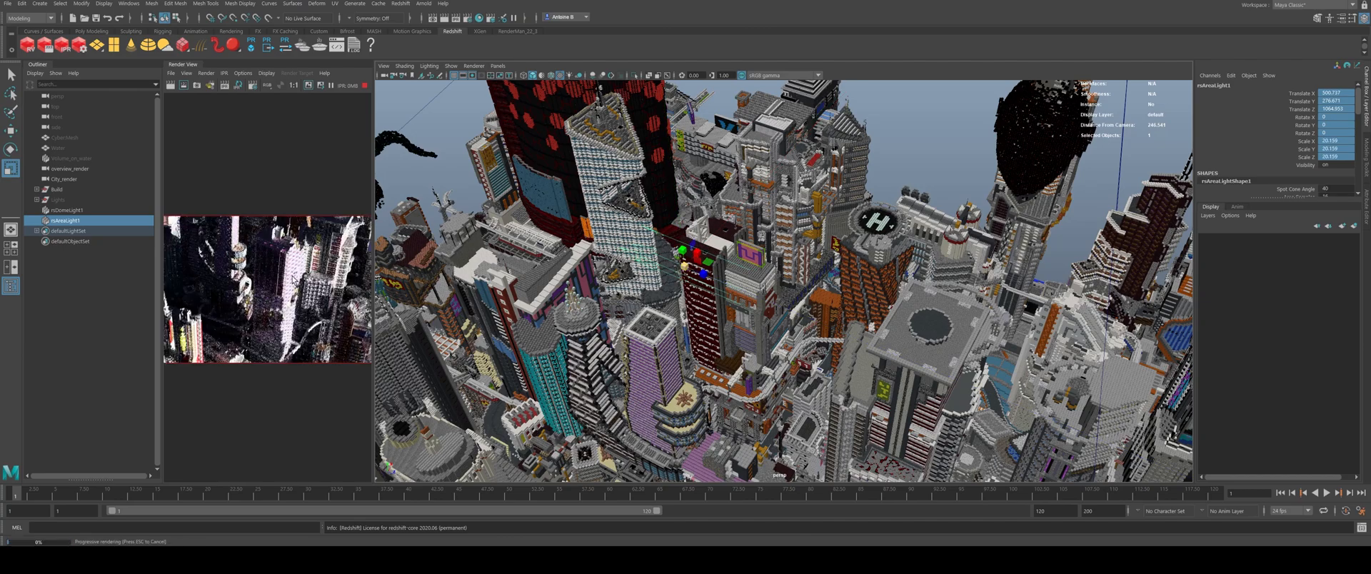
Step: Fit the IPR render in its view and rotate the directional light to a new angle over the city
scroll(294, 280, down, 3)
alt+middle_drag(296, 272, 308, 276)
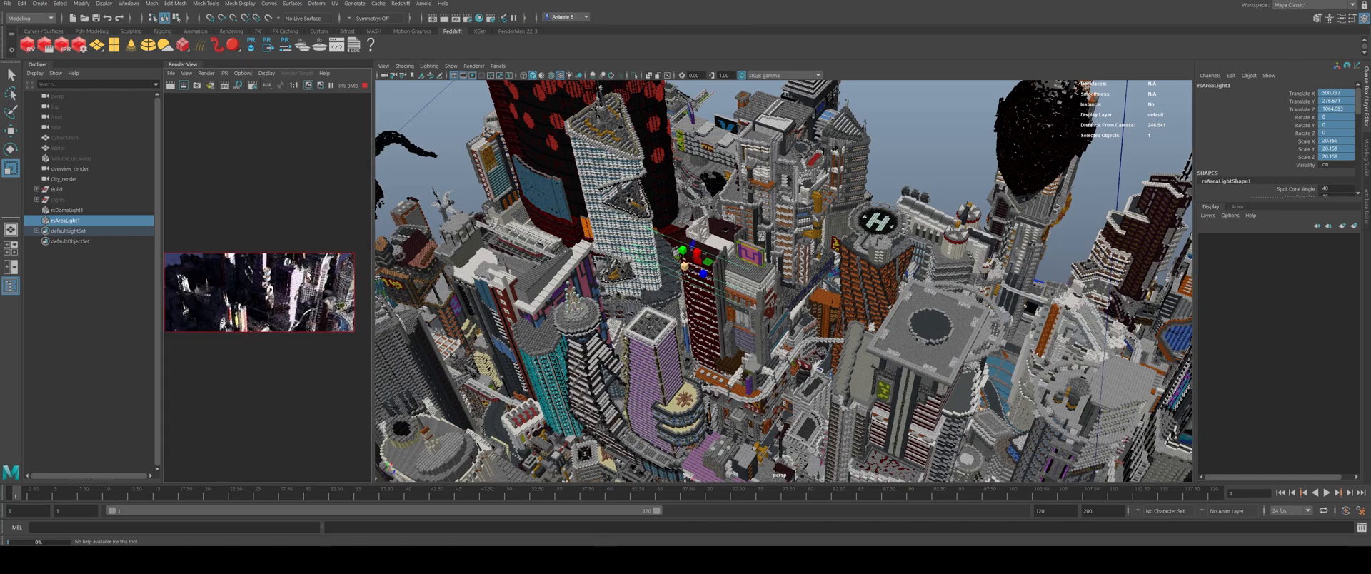
key(e)
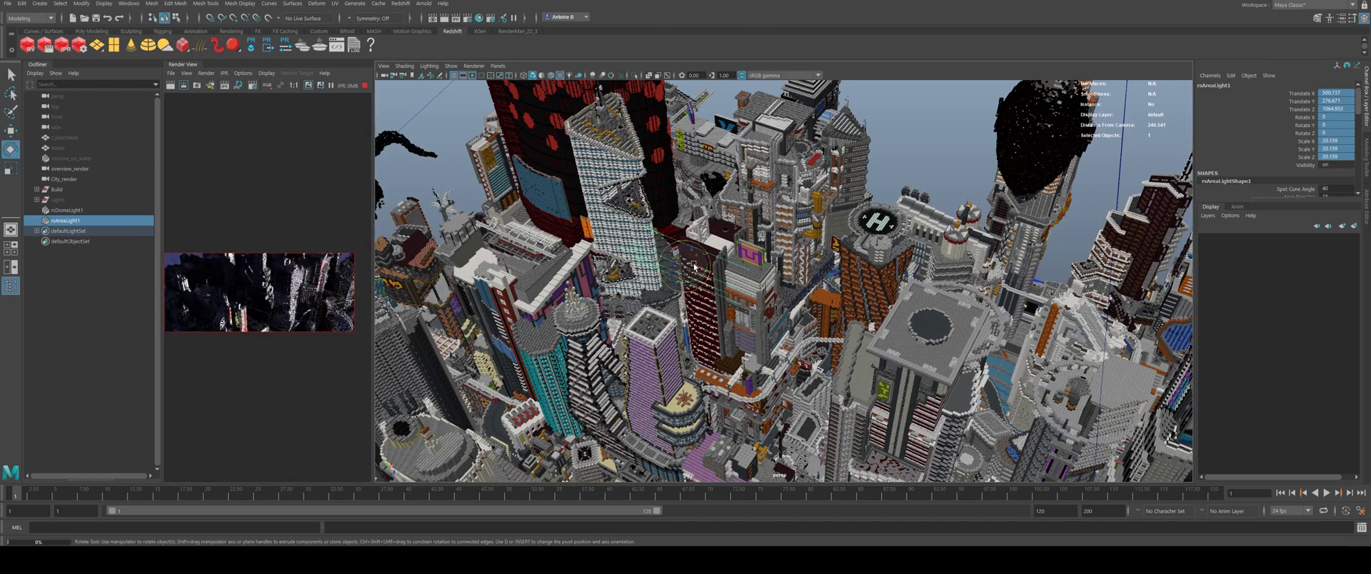
drag(692, 258, 653, 277)
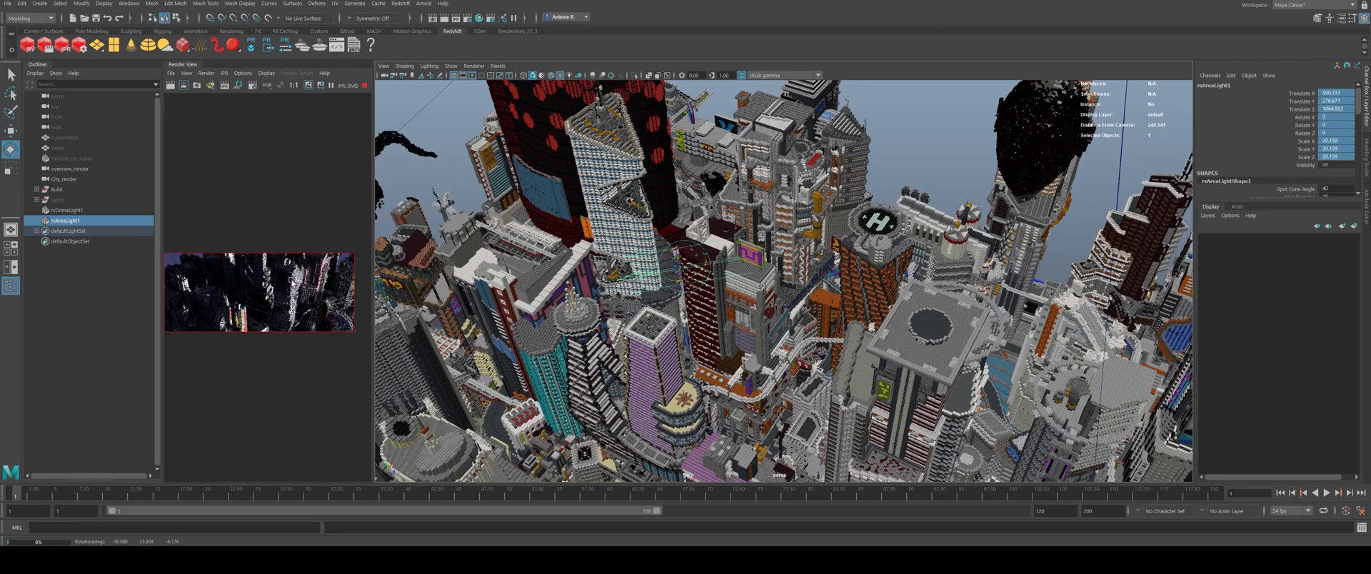
Step: Examine the directional light's effect on the towers in the IPR render and open the light's shape attributes
scroll(291, 282, up, 10)
scroll(291, 282, down, 5)
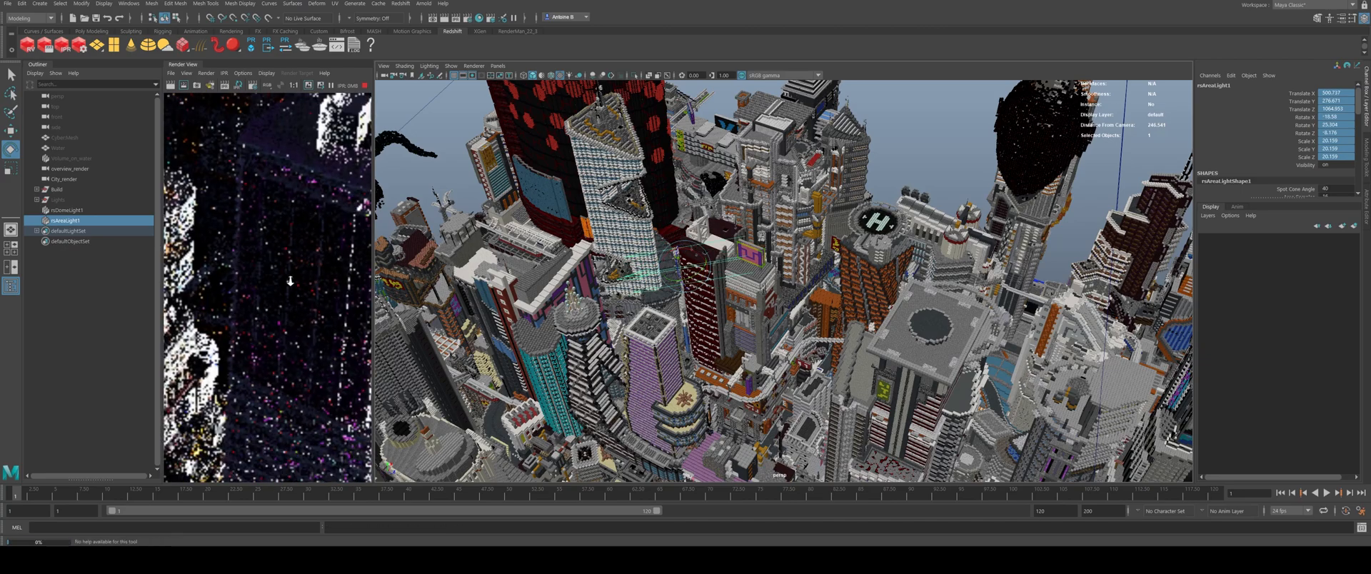
alt+middle_drag(291, 277, 258, 279)
scroll(258, 279, down, 4)
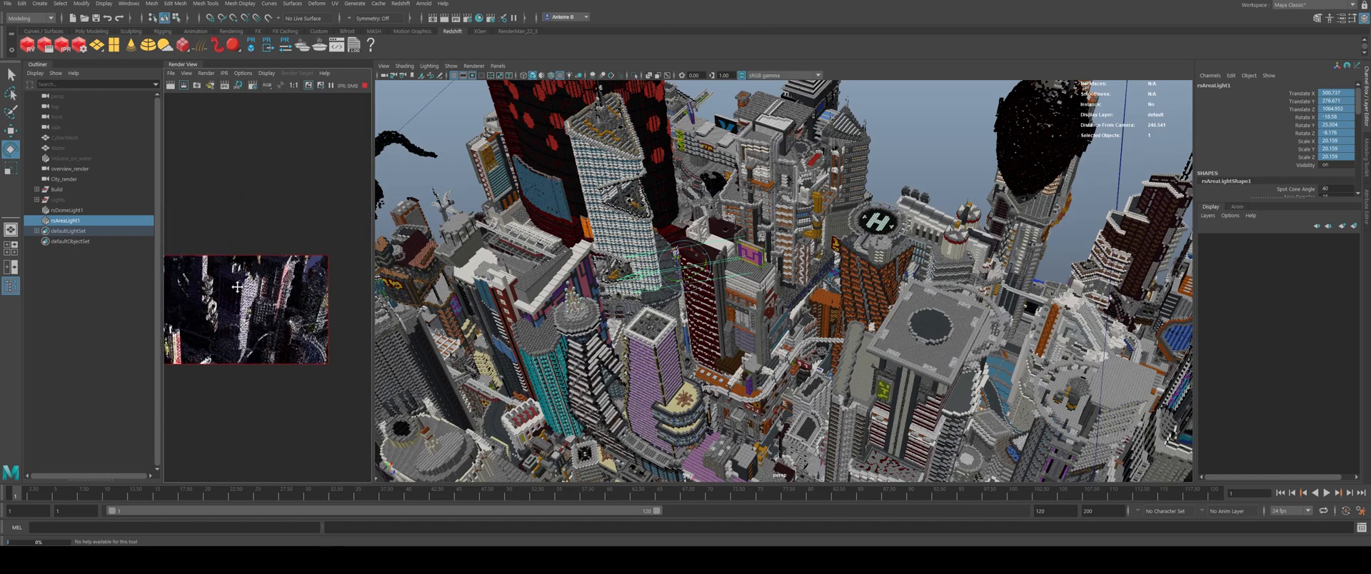
scroll(265, 280, down, 1)
mouse_move(264, 280)
alt+middle_down()
mouse_move(282, 284)
mouse_move(265, 290)
alt+middle_up()
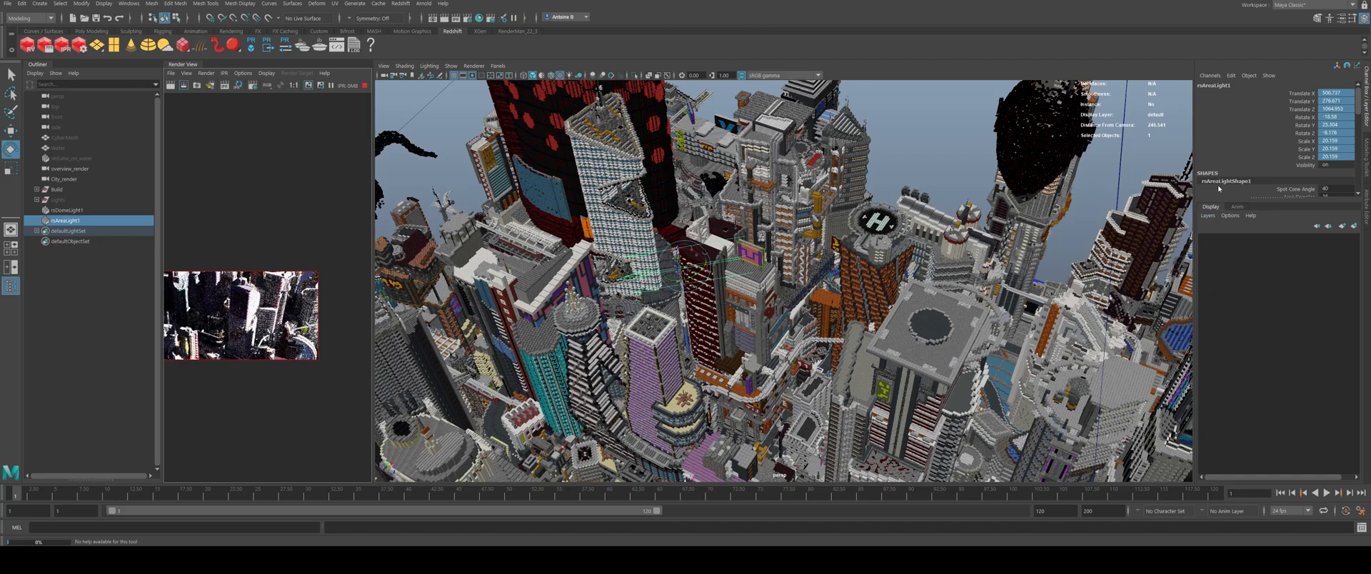
key(ctrl+a)
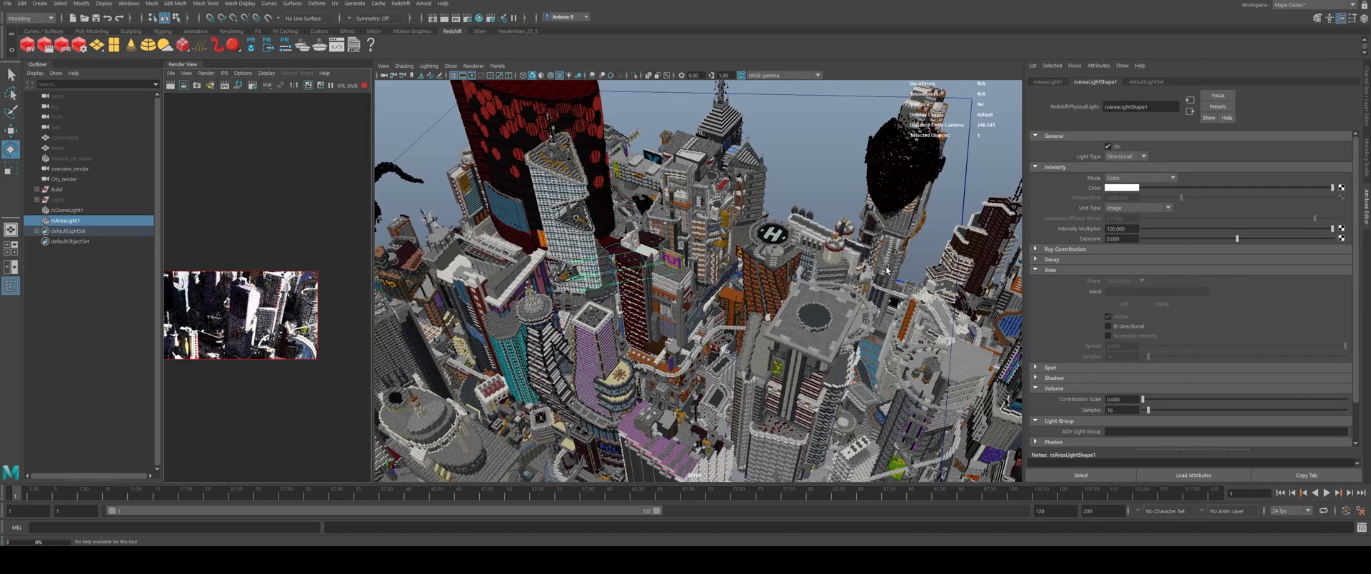
Step: Tint the directional light blue and set its intensity multiplier to 6
click(1122, 189)
click(1129, 225)
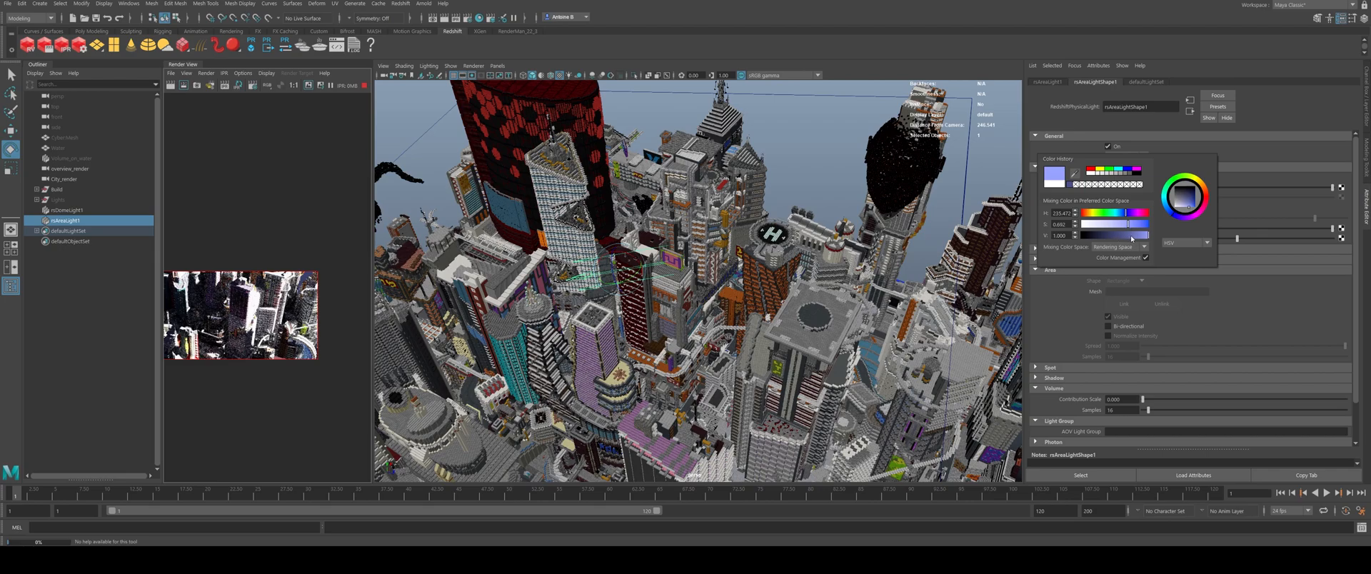
click(1133, 238)
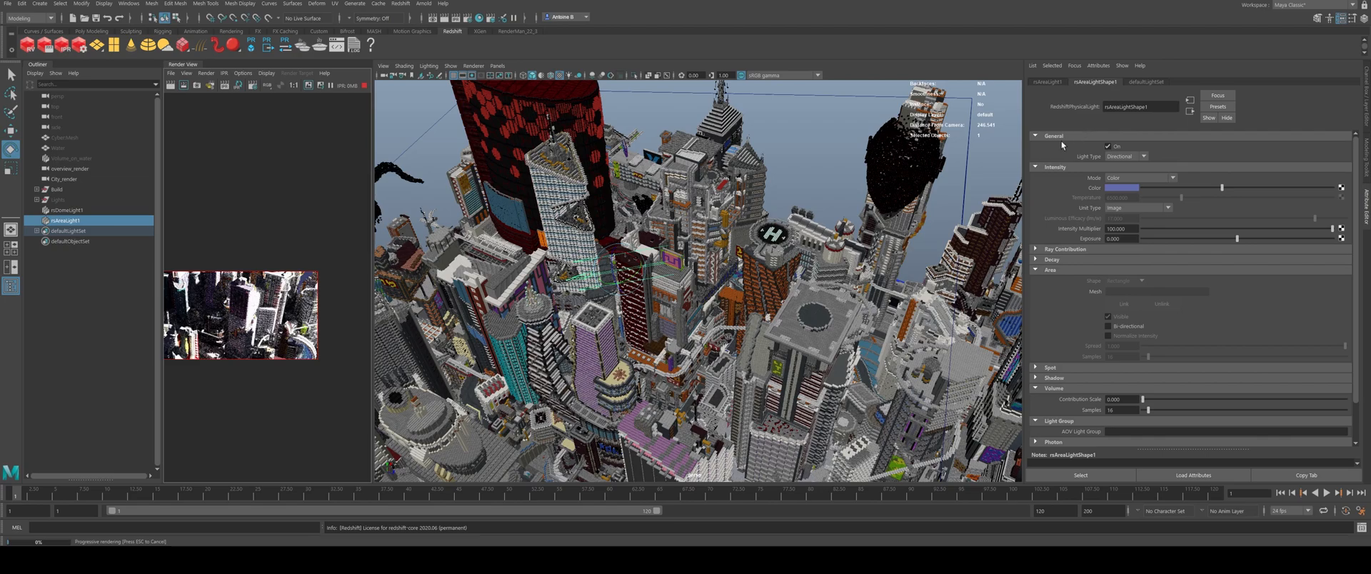
drag(1134, 228, 1049, 226)
text(6)
key(Return)
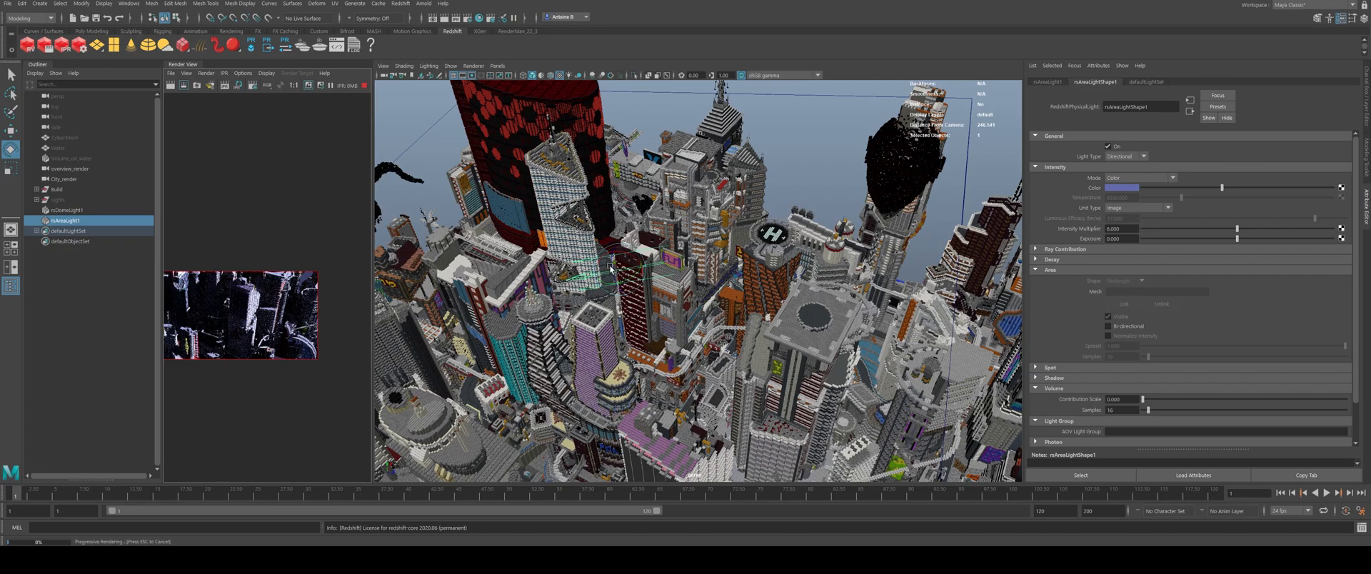
Step: Widen the render view with the whole render in sight and refine the directional light's blue colour
drag(374, 256, 631, 267)
scroll(457, 282, down, 2)
alt+middle_drag(384, 280, 455, 261)
click(1126, 190)
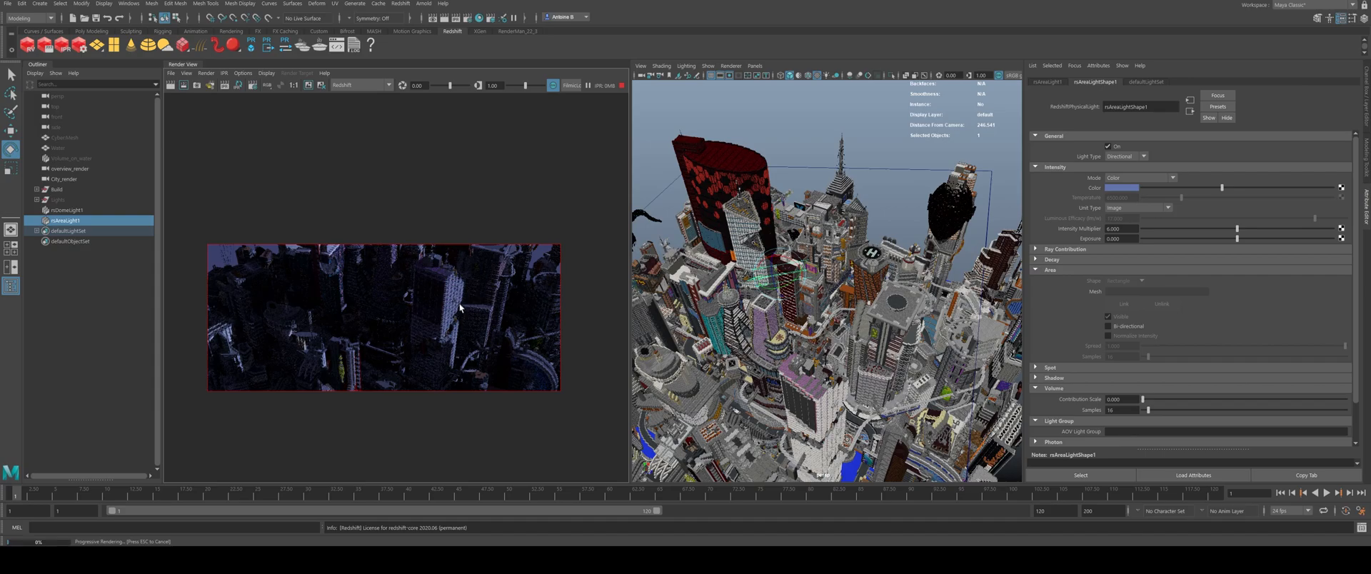
Step: Shift the dome light's tint to a slightly softer blue
click(68, 210)
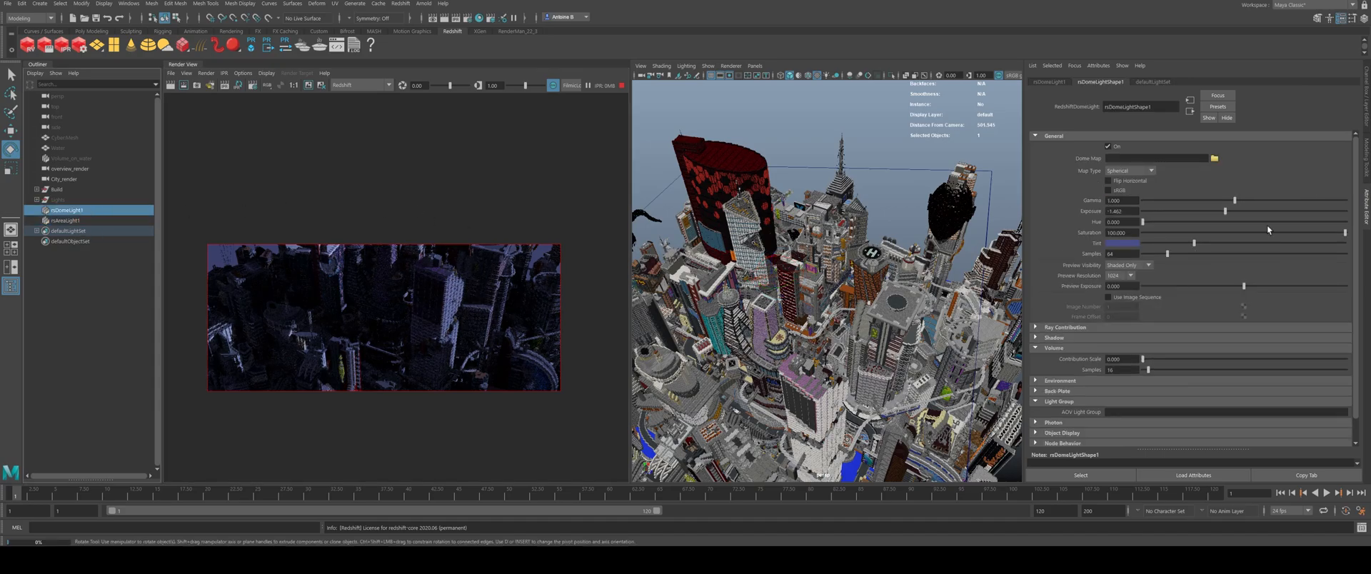
click(1136, 243)
drag(1137, 270, 1134, 269)
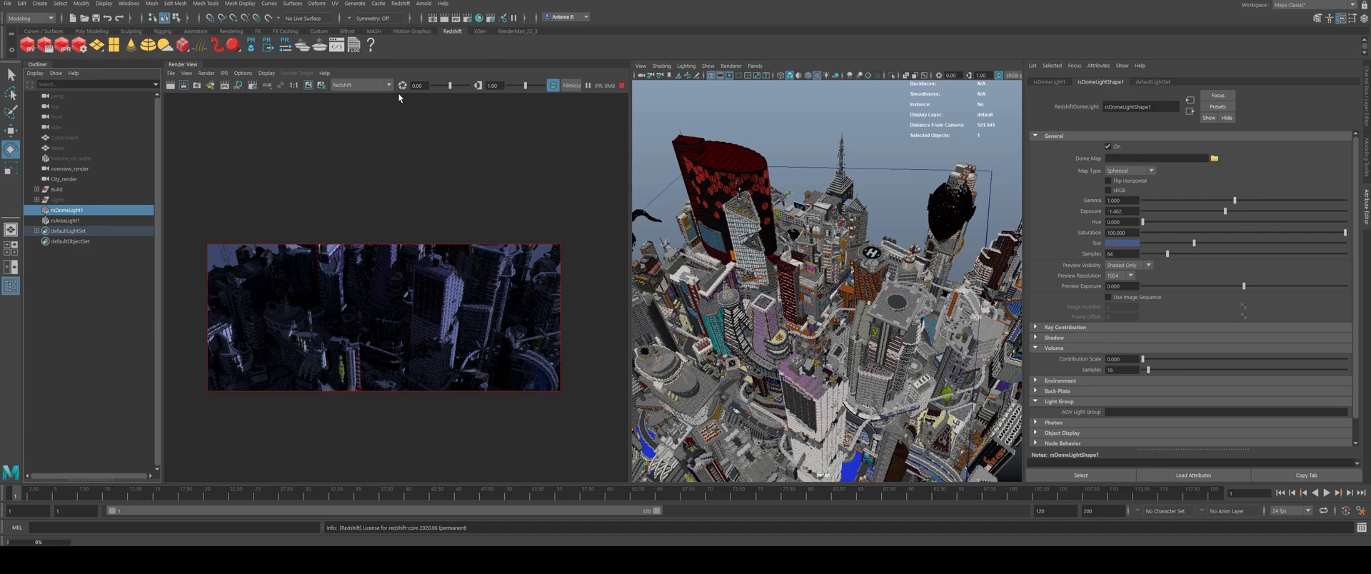
Step: Stop the IPR render and examine the blue-lit central towers up close and as a whole
click(621, 85)
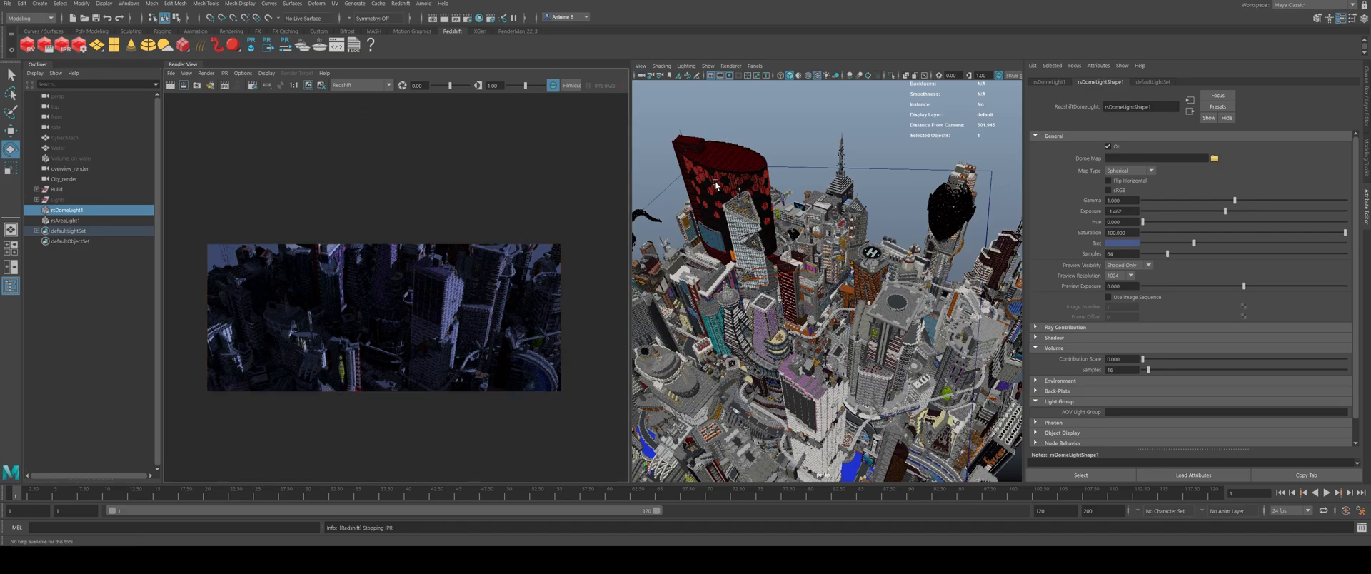
scroll(450, 314, up, 6)
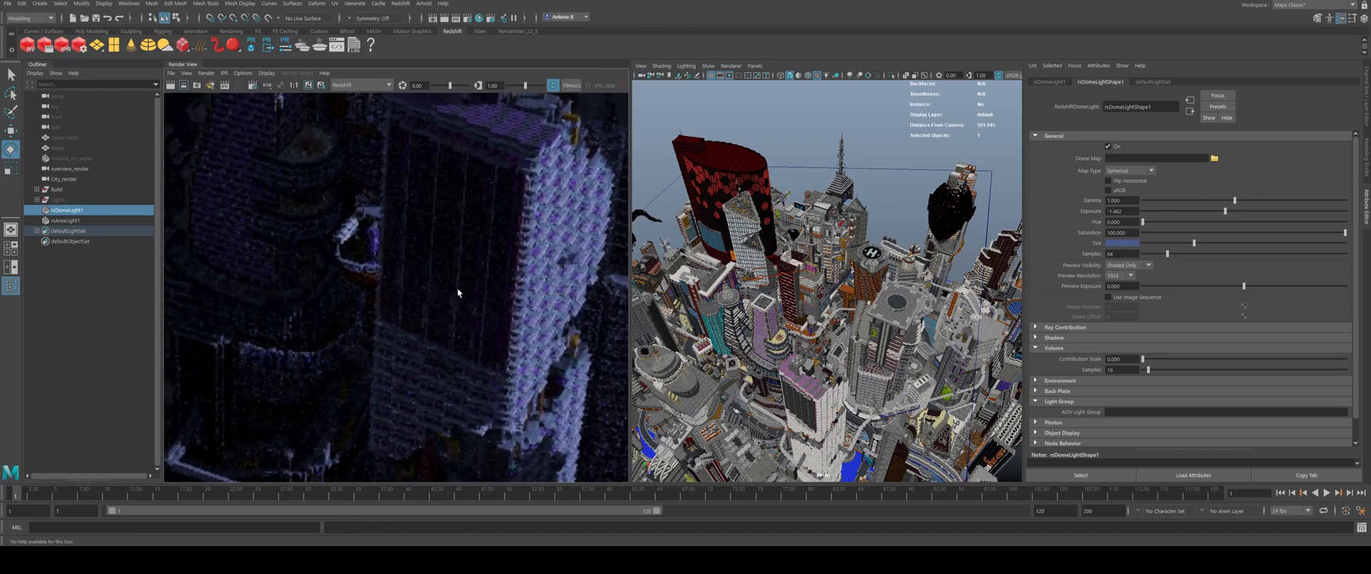
scroll(397, 337, down, 5)
alt+middle_drag(316, 326, 434, 278)
scroll(388, 268, up, 1)
scroll(500, 300, up, 3)
scroll(471, 309, down, 3)
scroll(407, 297, down, 1)
scroll(410, 297, down, 1)
scroll(412, 314, up, 1)
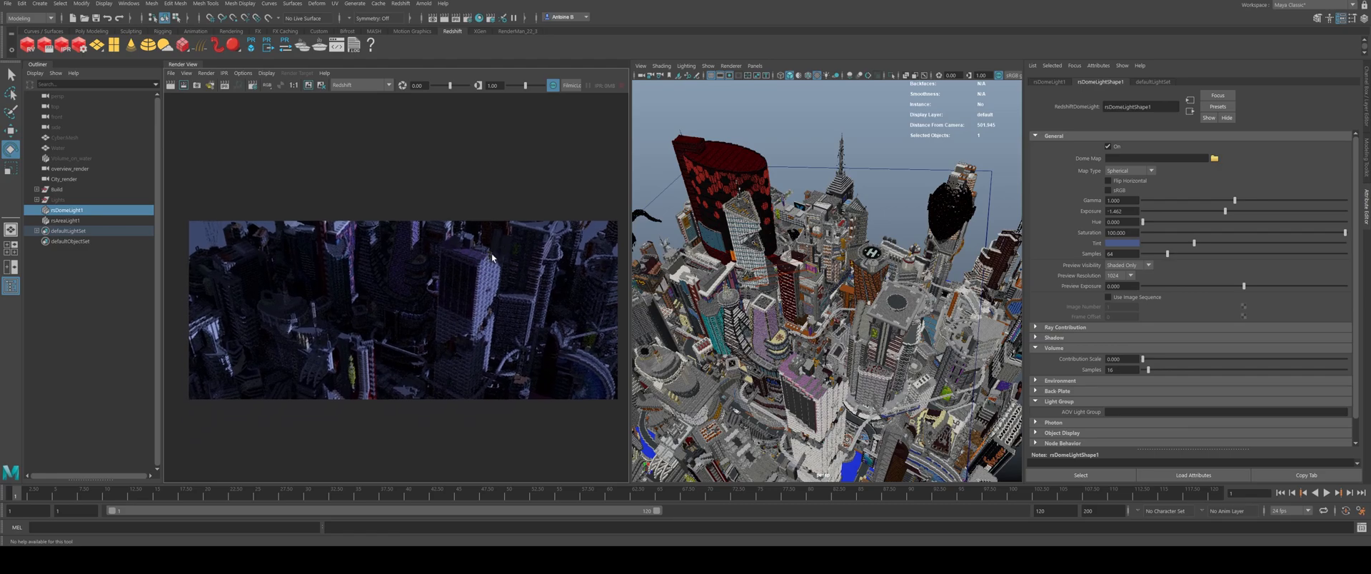
Step: Open the Hypershade clear of the viewport and frame the balconies of the purple tower
click(479, 18)
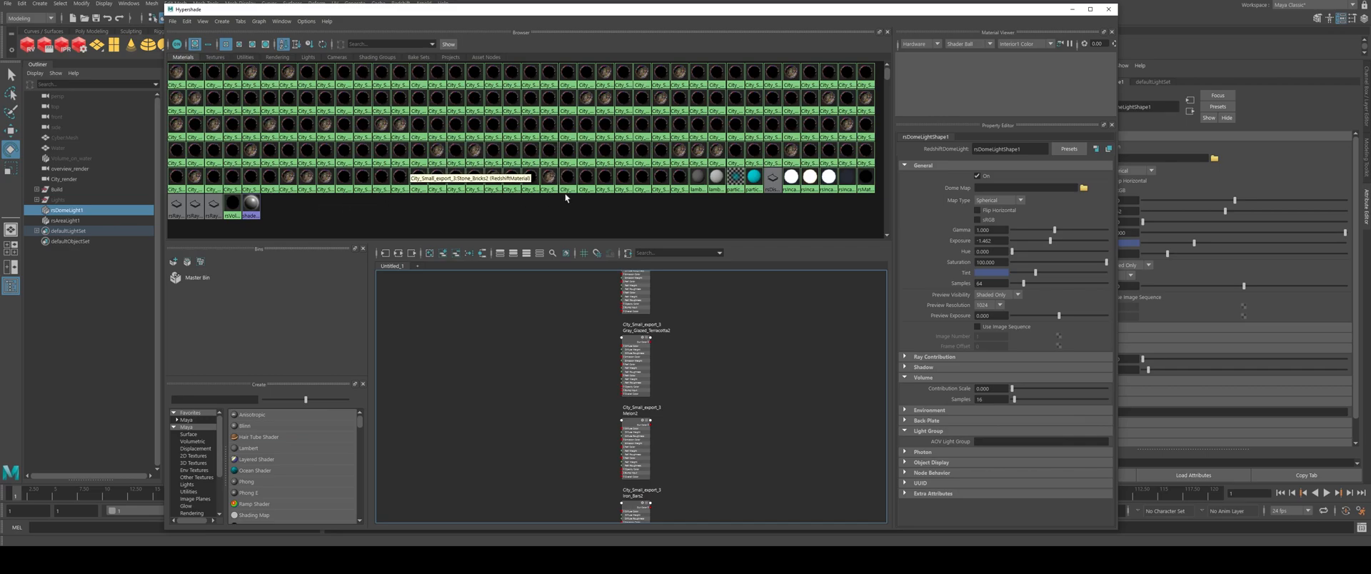
drag(444, 9, 724, 357)
scroll(840, 297, up, 2)
scroll(840, 297, up, 5)
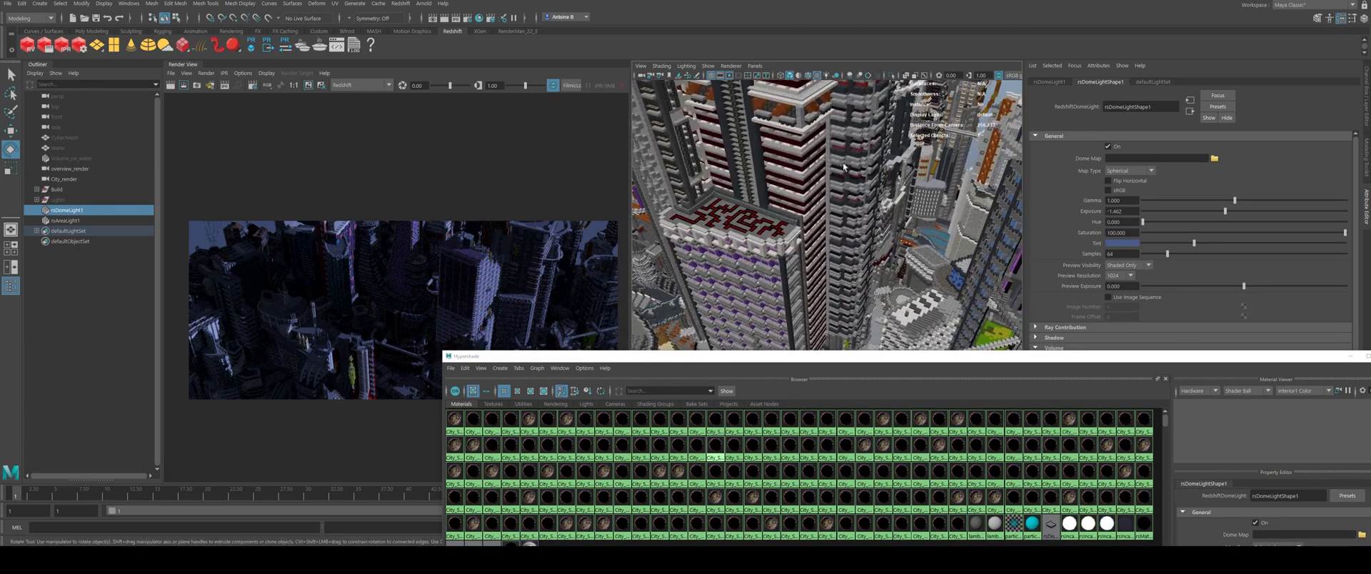
scroll(830, 161, up, 3)
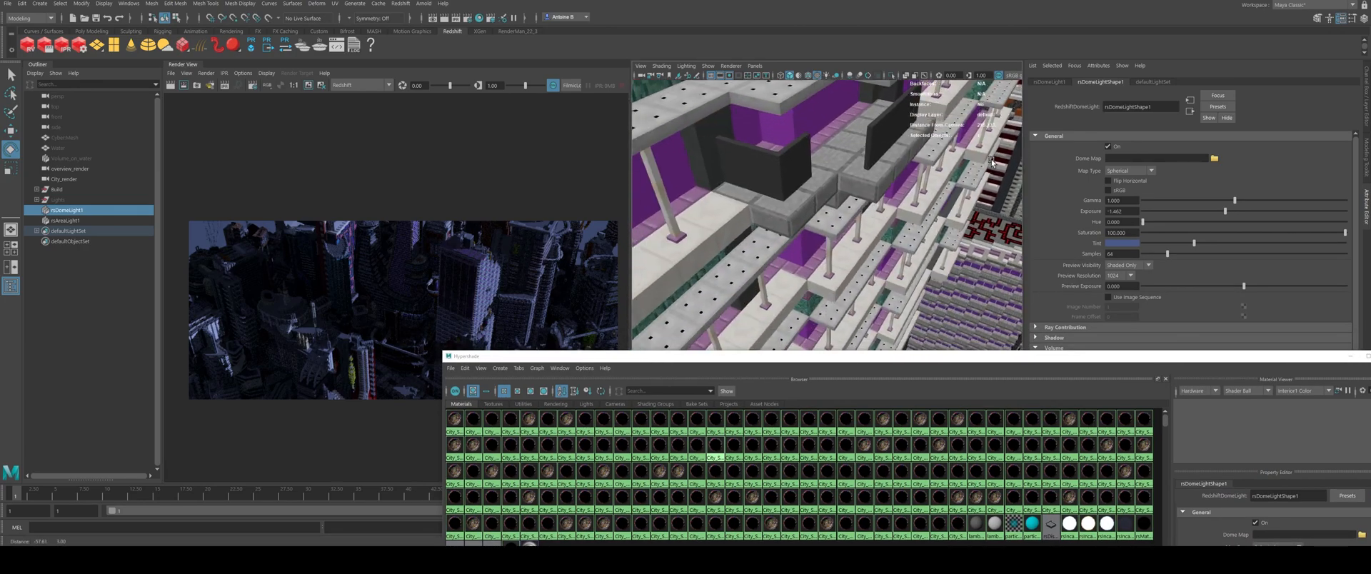
Step: Select the end rods on the purple tower's balconies and graph their End_Rod2 material network in the Hypershade
click(668, 210)
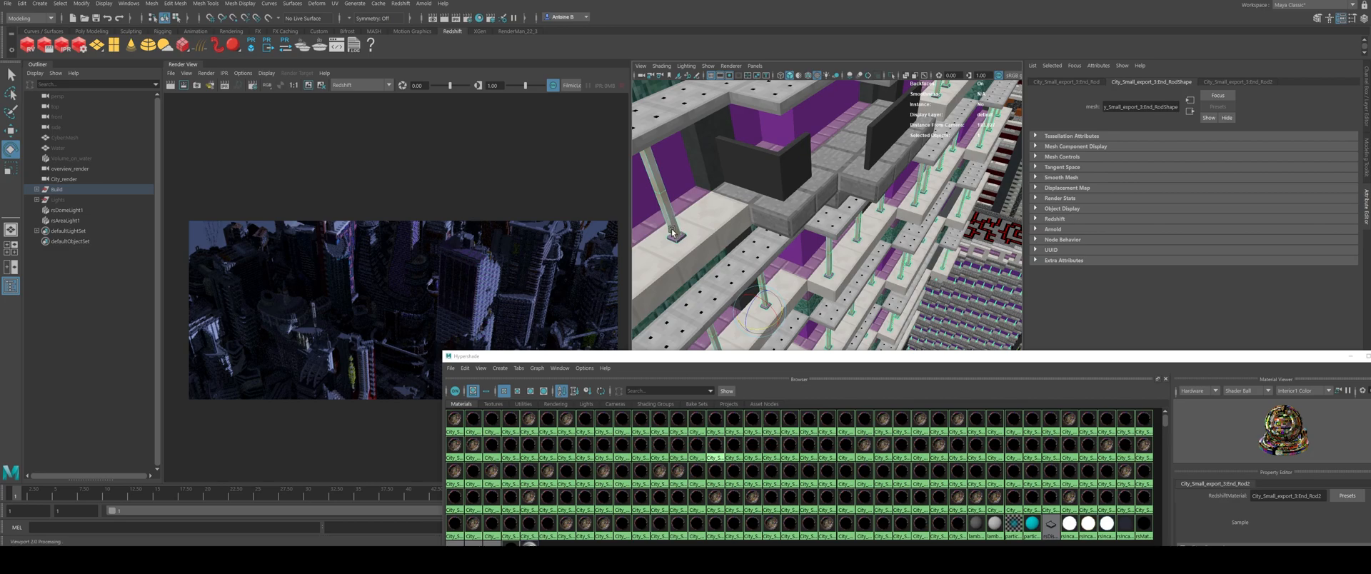
right_drag(659, 195, 652, 438)
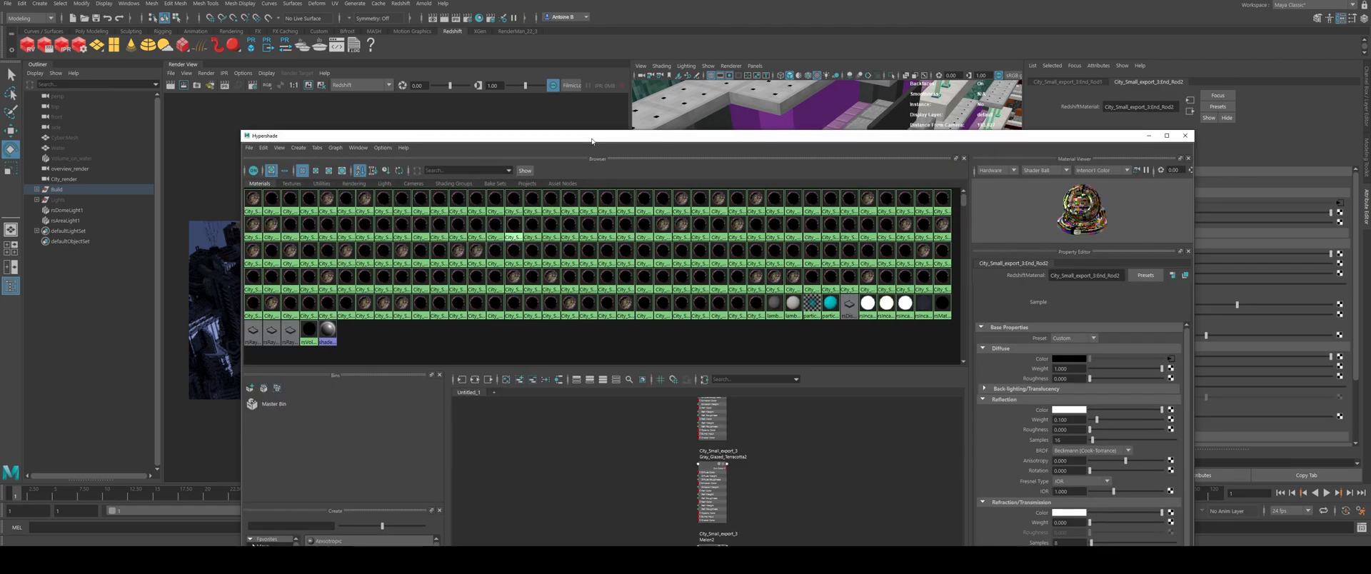
click(478, 384)
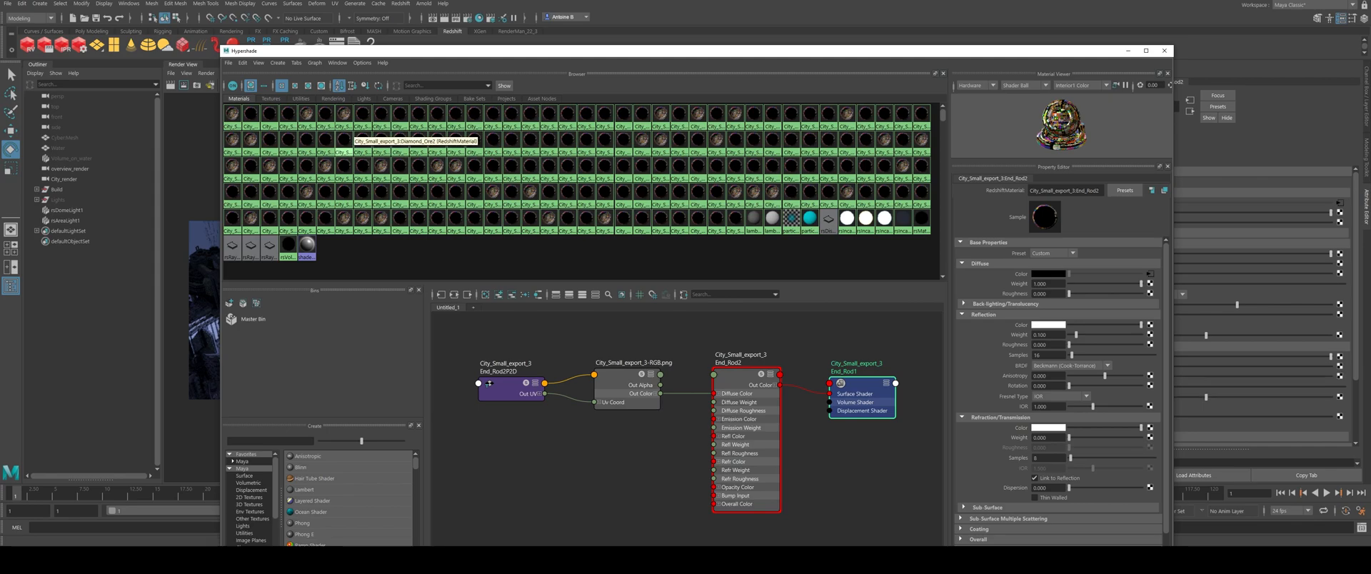
click(882, 411)
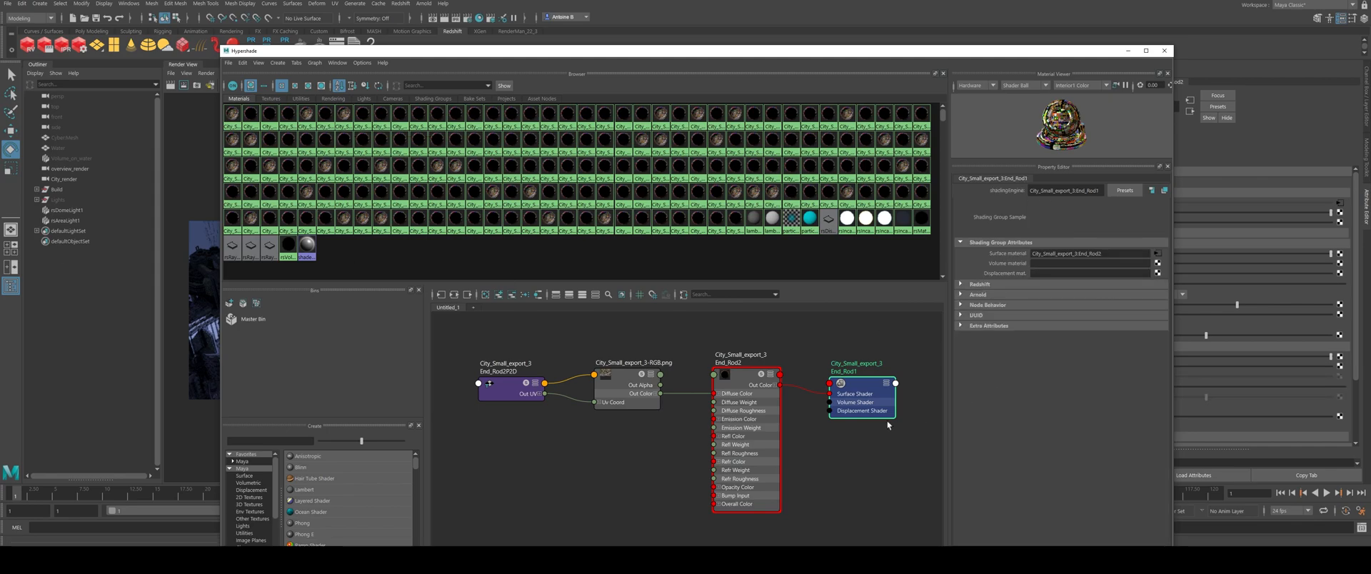
Step: Examine the block texture atlas City_Small_export_3-RGBA.png and the Light Emitting Blocks.png map in the image viewer
click(628, 378)
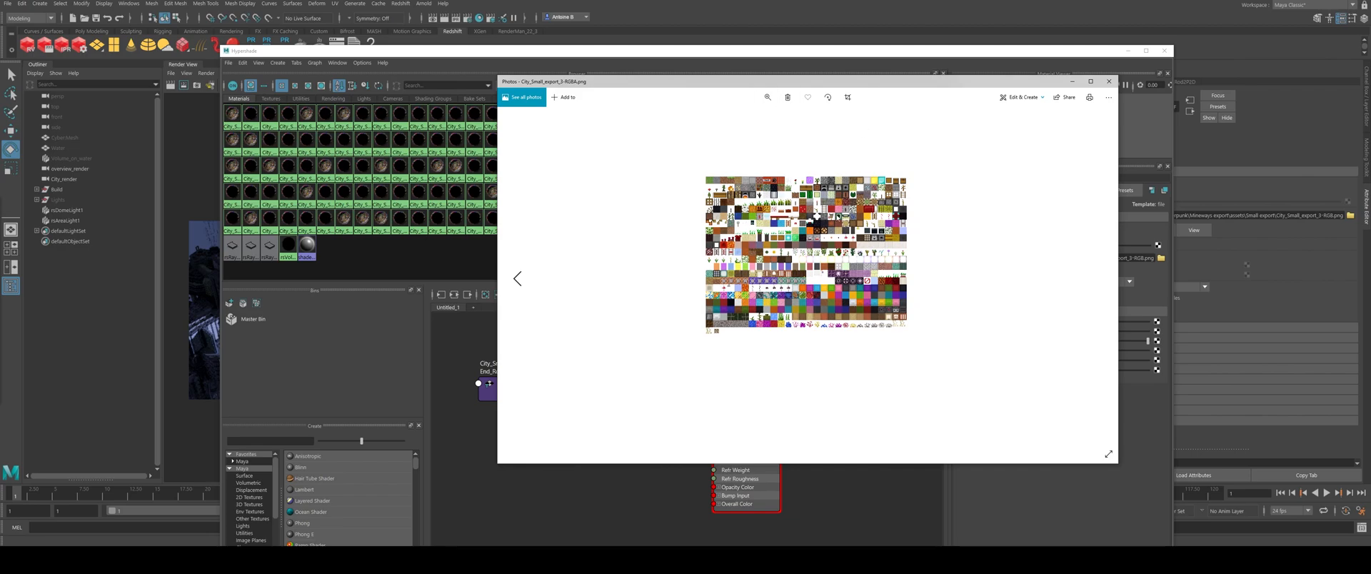
click(768, 98)
drag(750, 116, 745, 116)
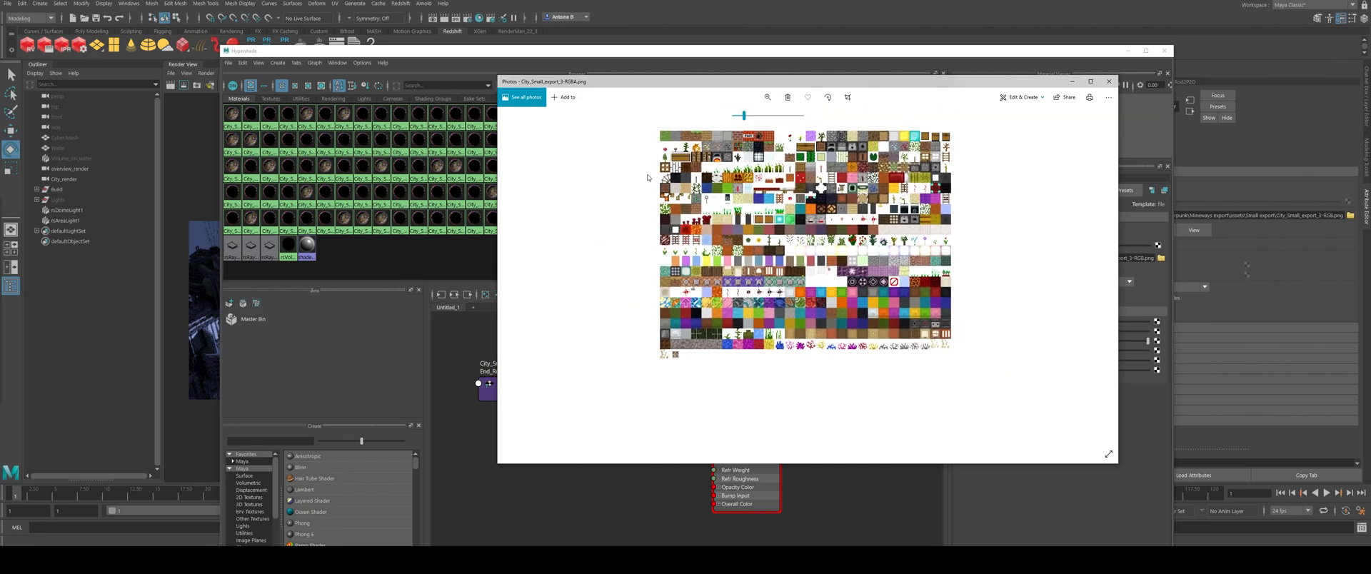
drag(744, 116, 750, 114)
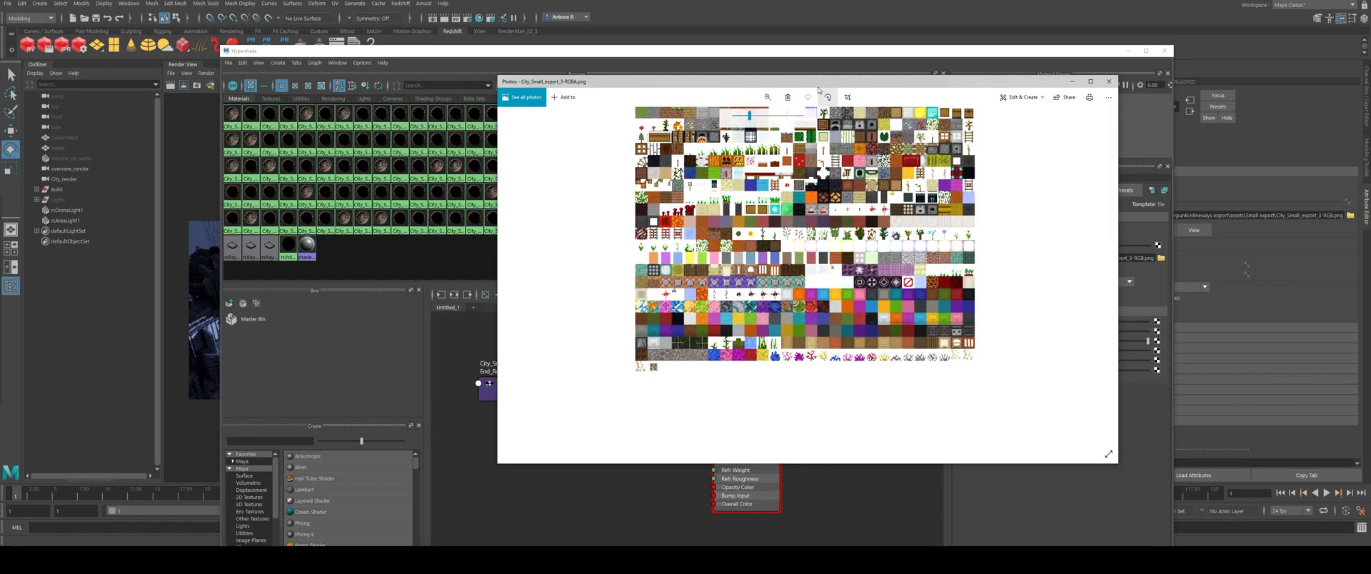
drag(822, 81, 759, 110)
drag(744, 226, 719, 309)
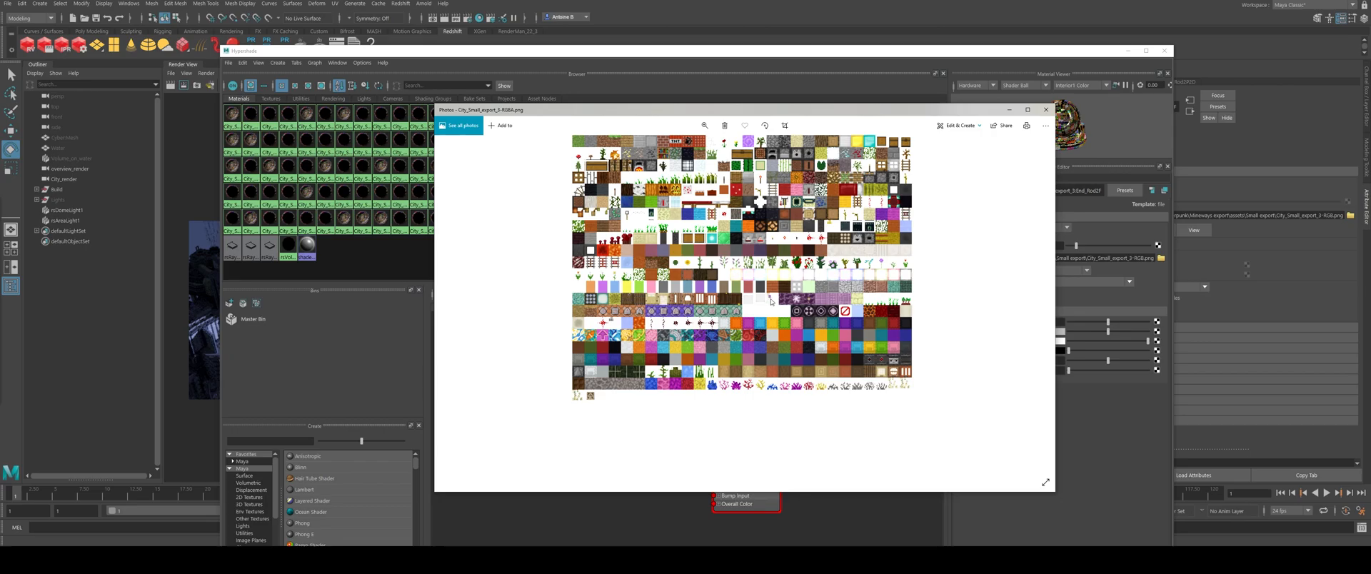
click(705, 125)
drag(688, 142, 735, 145)
drag(792, 284, 750, 266)
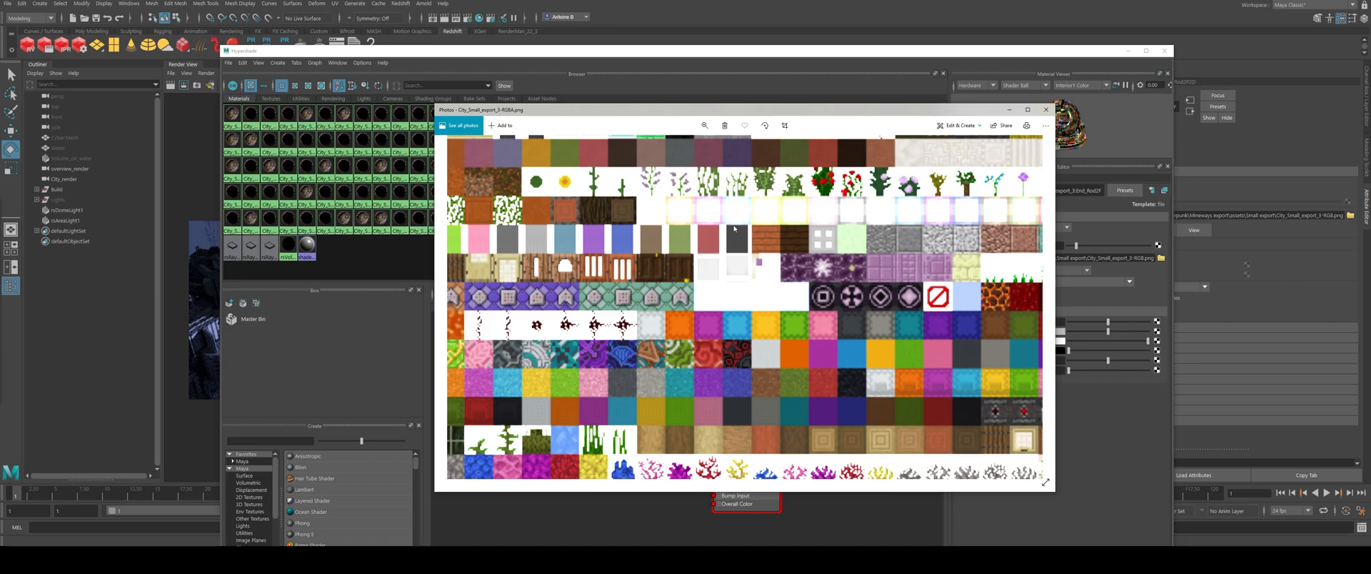
click(1046, 109)
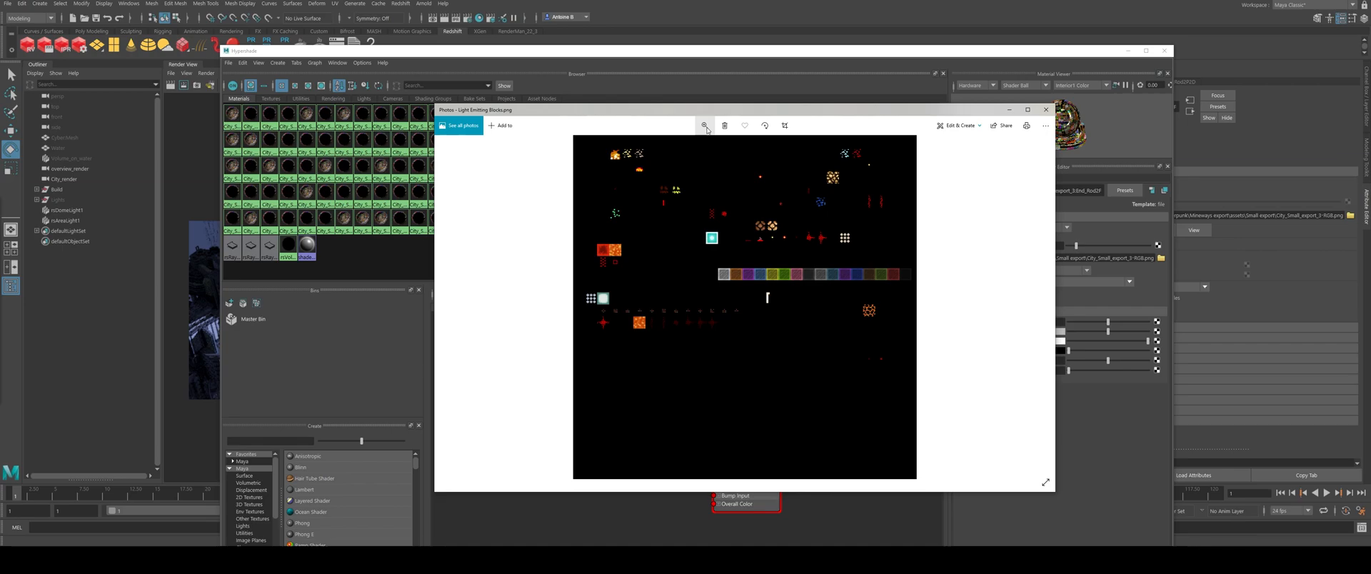
click(1046, 110)
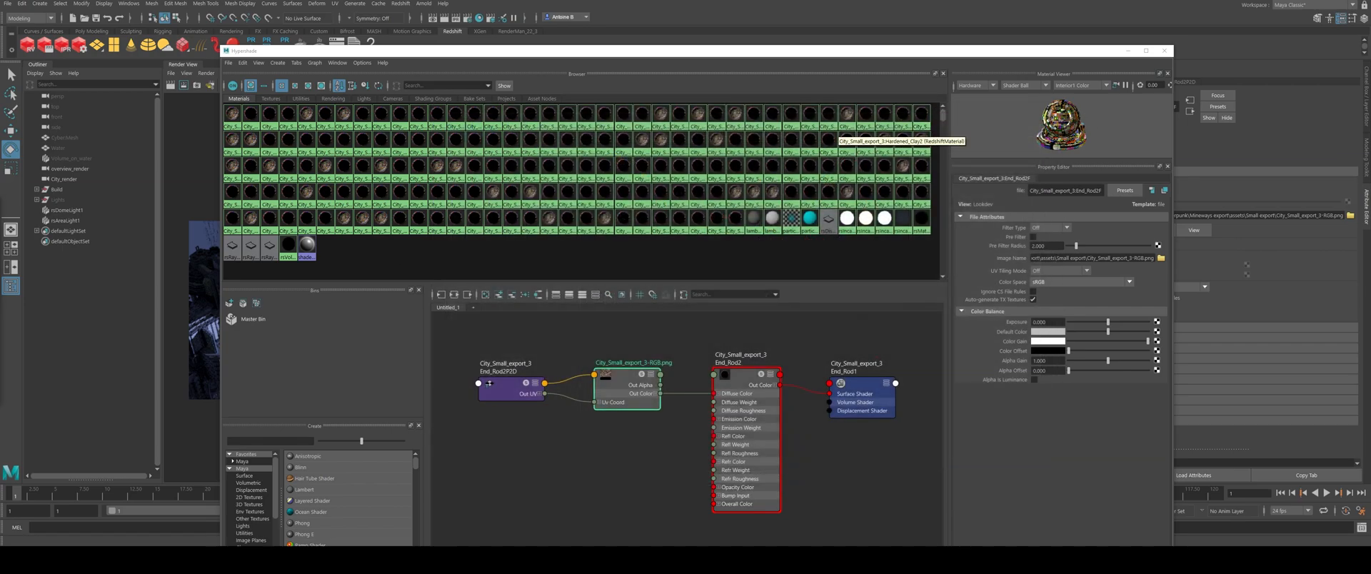
Step: Import Light Emitting Blocks.png into the End_Rod2 shader graph as a file texture and set its filter type to Off
drag(182, 345, 600, 487)
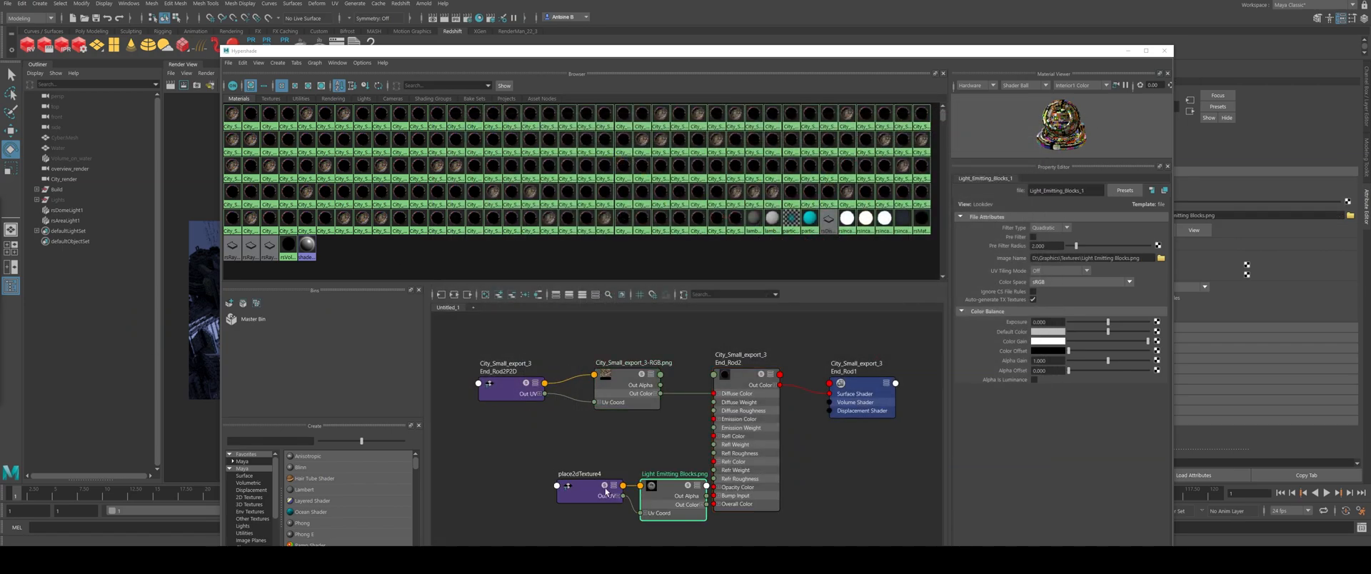
drag(673, 517, 560, 496)
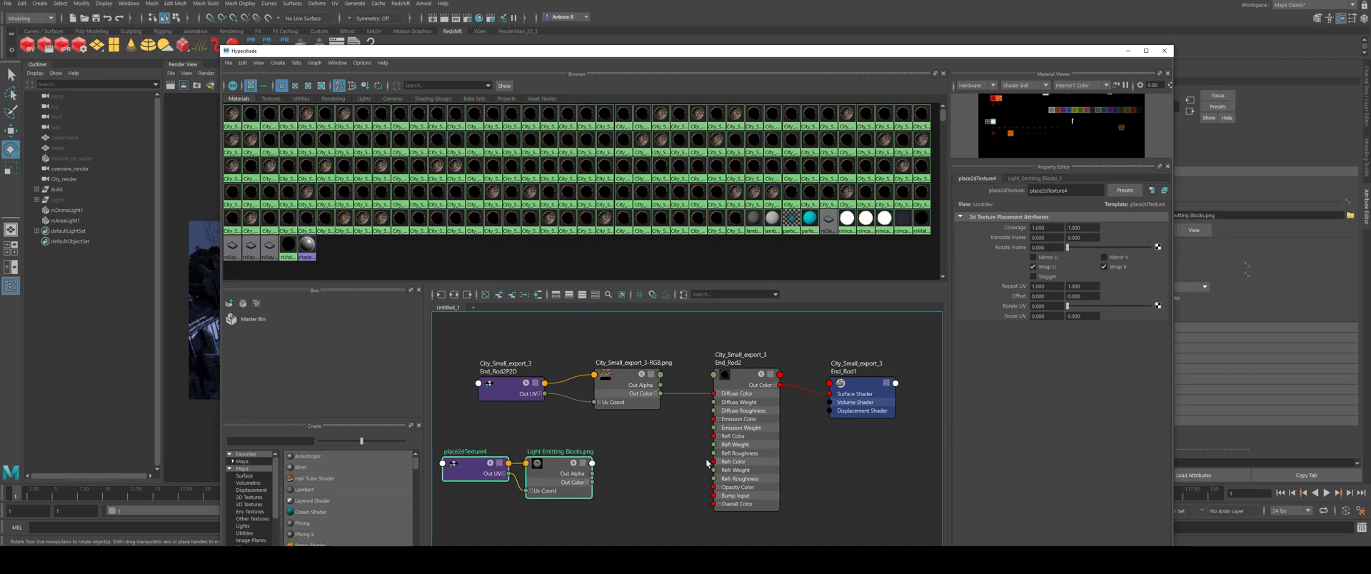
click(570, 471)
click(1045, 232)
click(1045, 236)
drag(1014, 55, 875, 34)
click(1057, 369)
click(1132, 383)
click(1133, 391)
click(1047, 369)
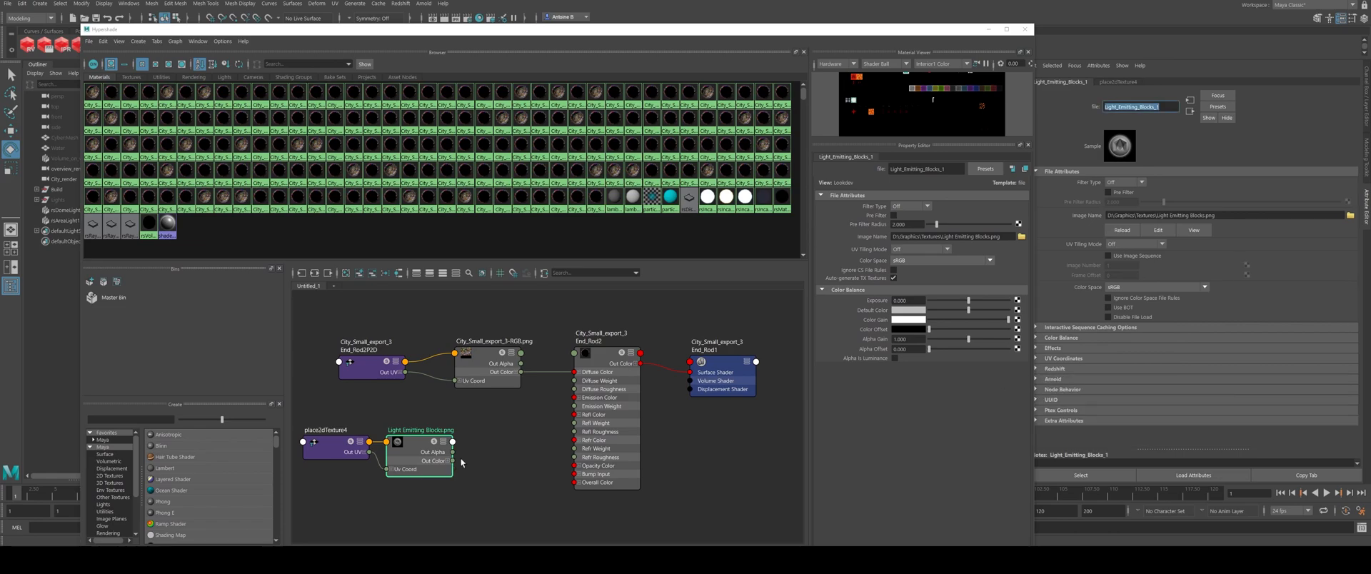
Step: Add a blank file texture to the emission colour of the End_Rod2 material
drag(453, 461, 574, 354)
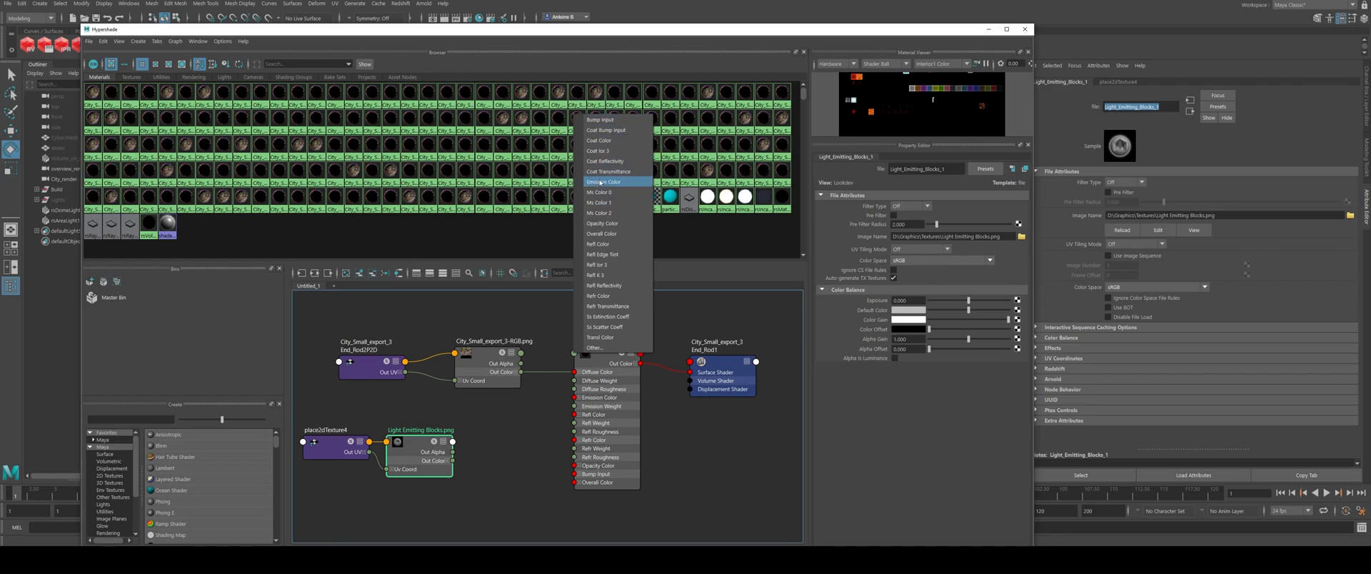
click(525, 456)
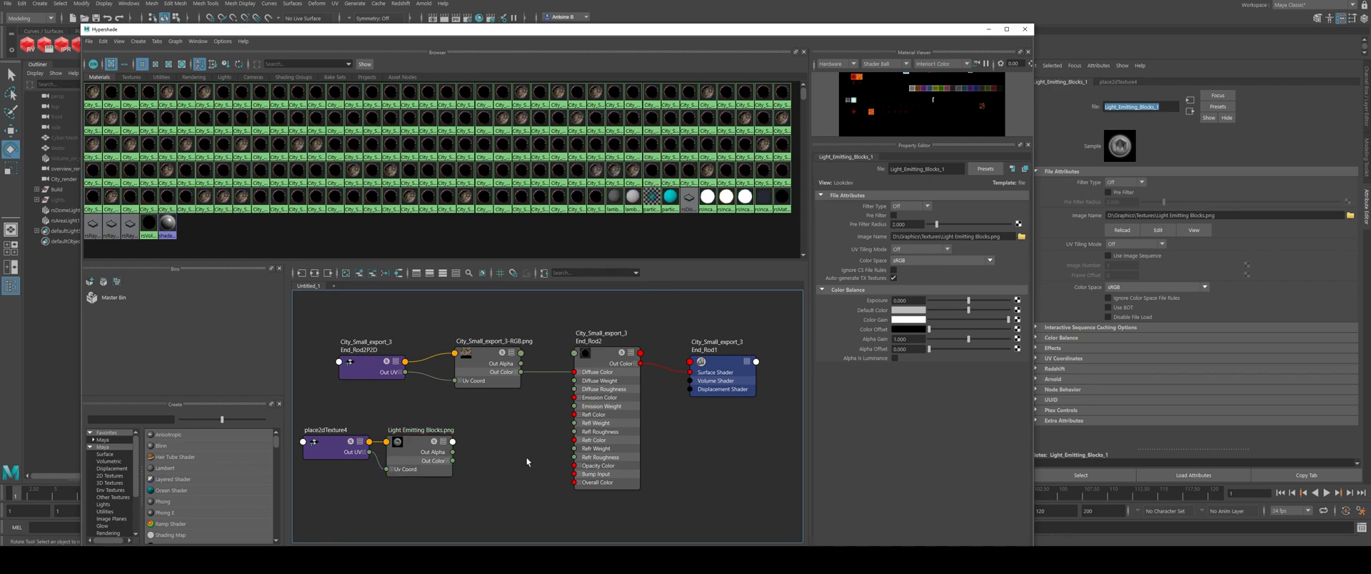
click(604, 353)
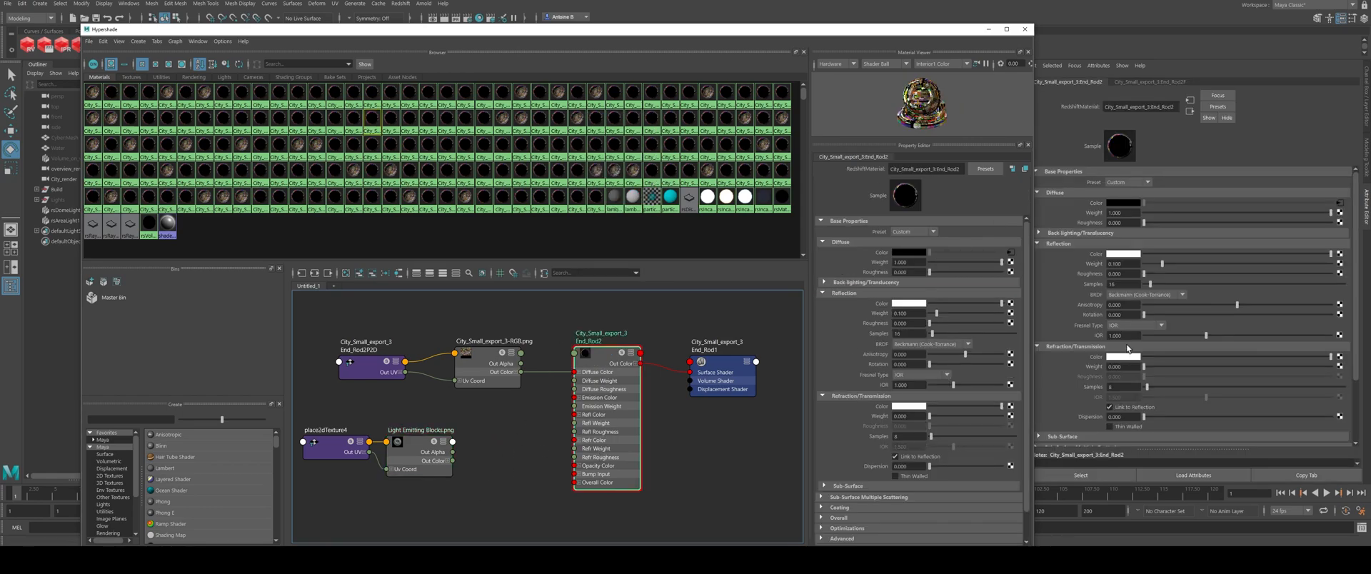
scroll(1066, 348, down, 3)
click(1055, 389)
scroll(1261, 384, down, 2)
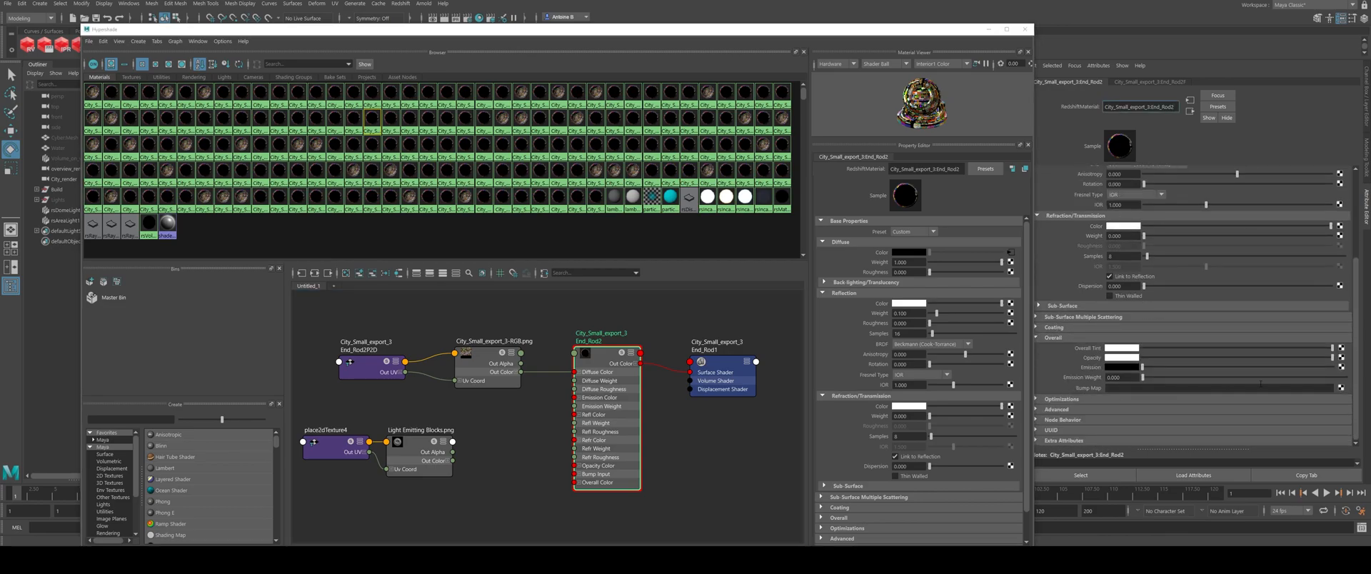
click(1342, 368)
click(344, 213)
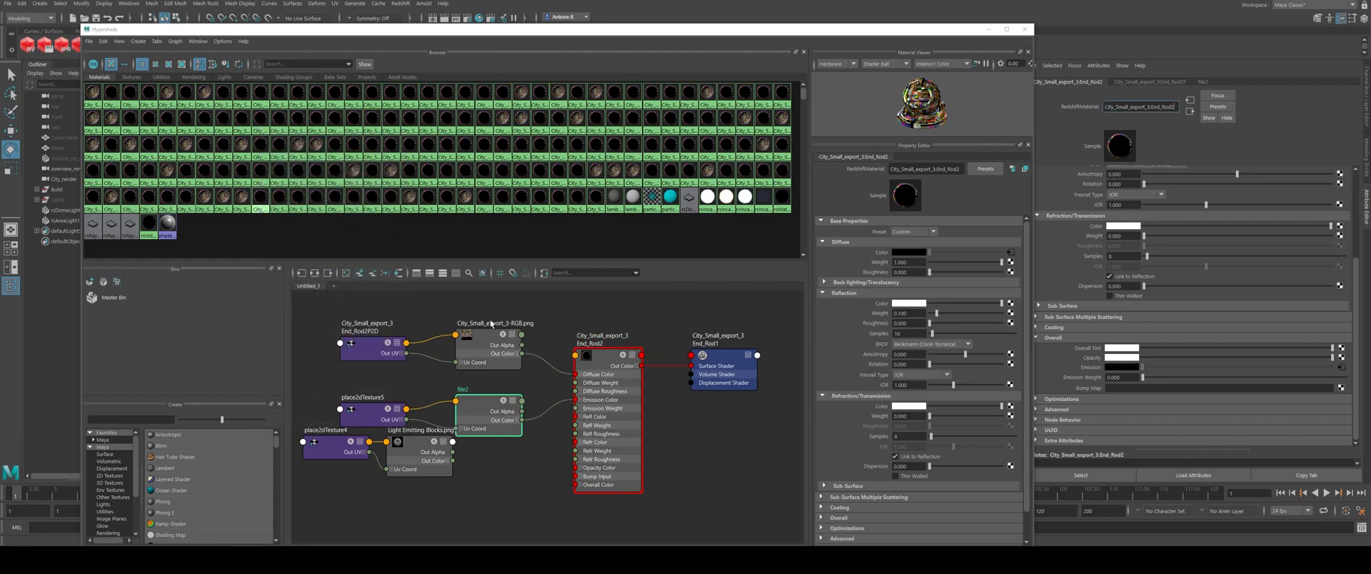
Step: Connect the Light Emitting Blocks texture's Out Color to End_Rod2's Emission Color and delete the blank file texture with its placement node
drag(453, 461, 575, 400)
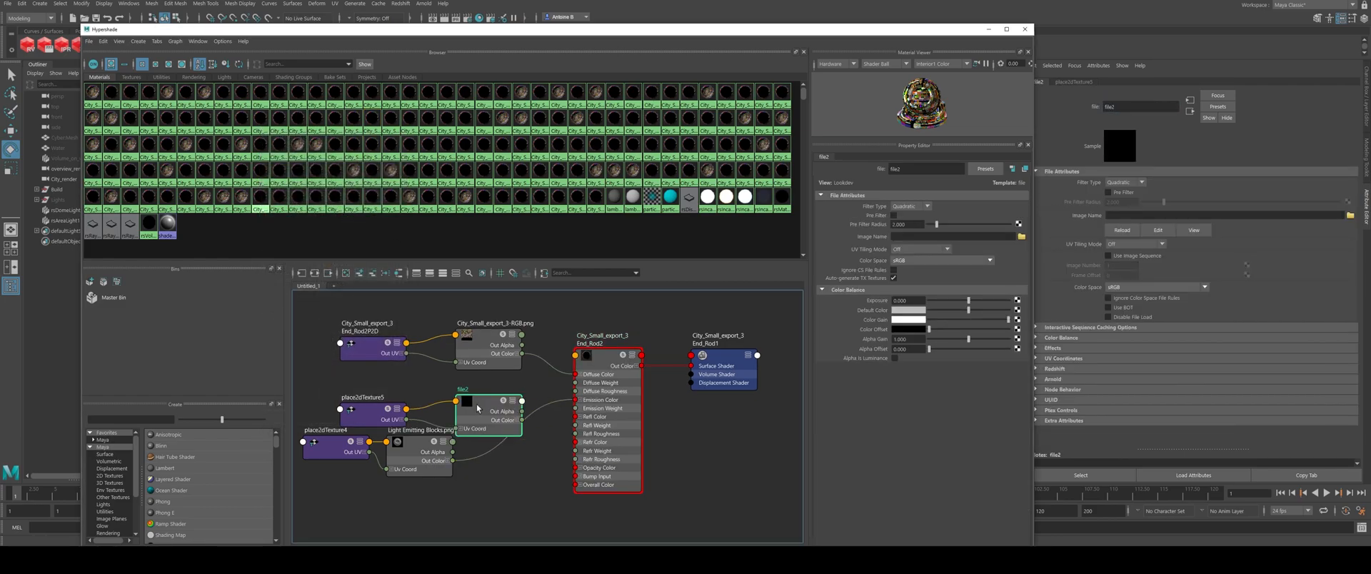
key(Delete)
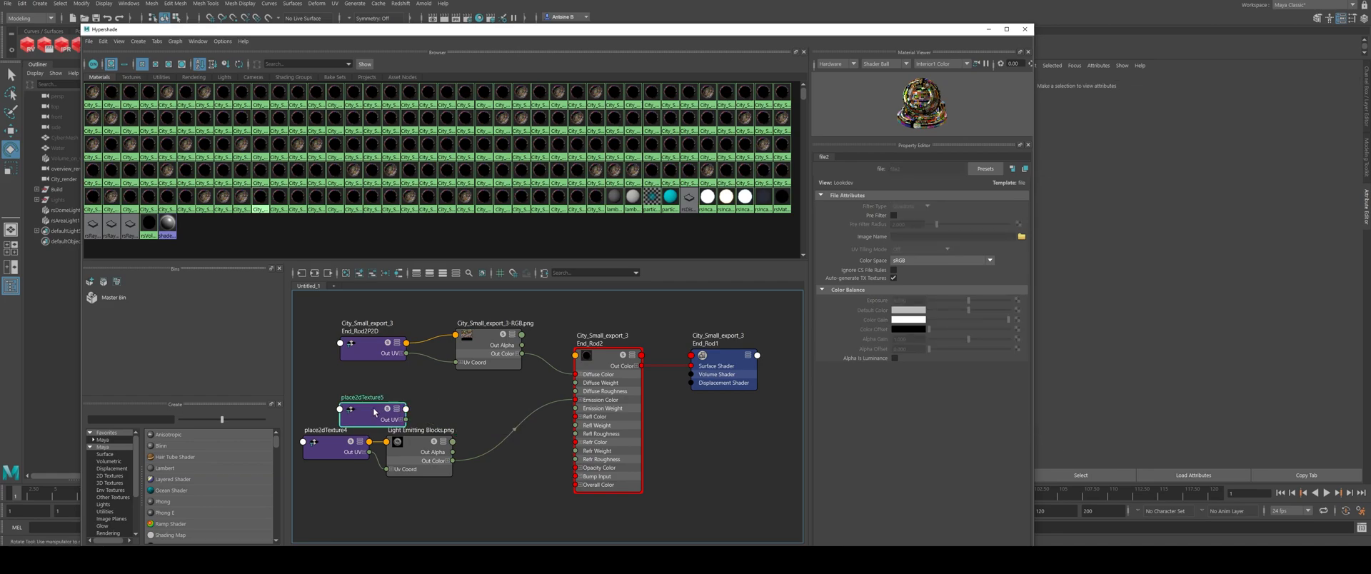
Step: Line up the Light Emitting Blocks texture and its placement node beneath the diffuse texture nodes in the graph
drag(413, 451, 458, 432)
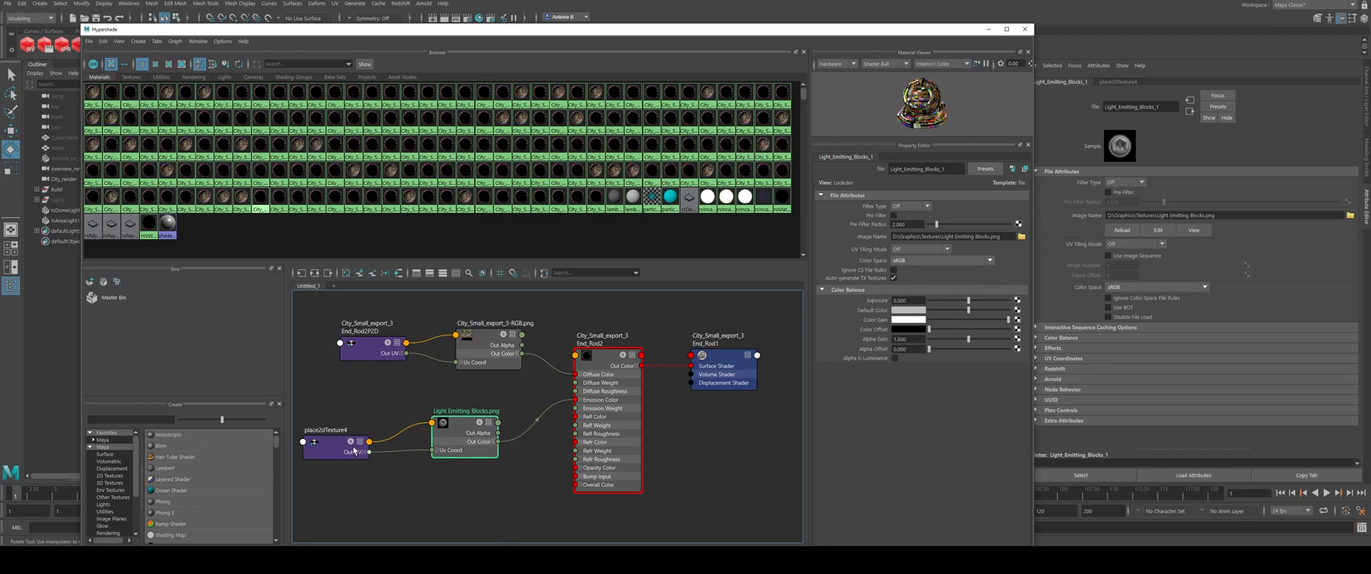
drag(355, 451, 360, 417)
click(468, 433)
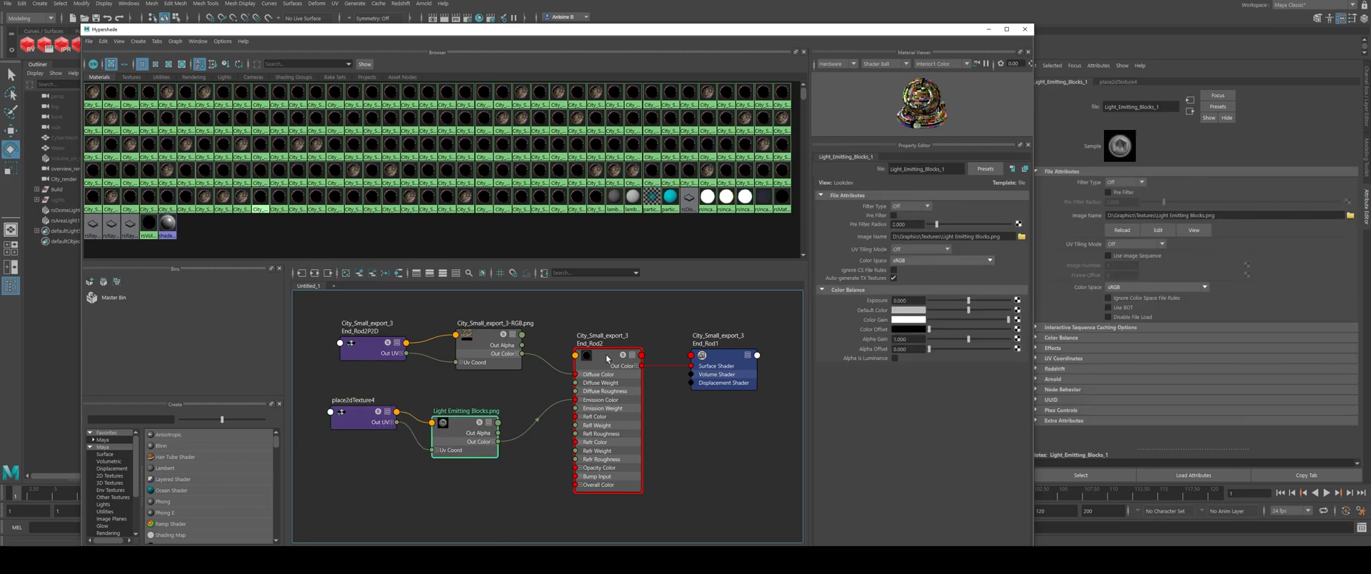
Step: Set the End_Rod2 material's emission weight to 2, close the Hypershade and save the scene
click(606, 361)
drag(1131, 376, 1088, 371)
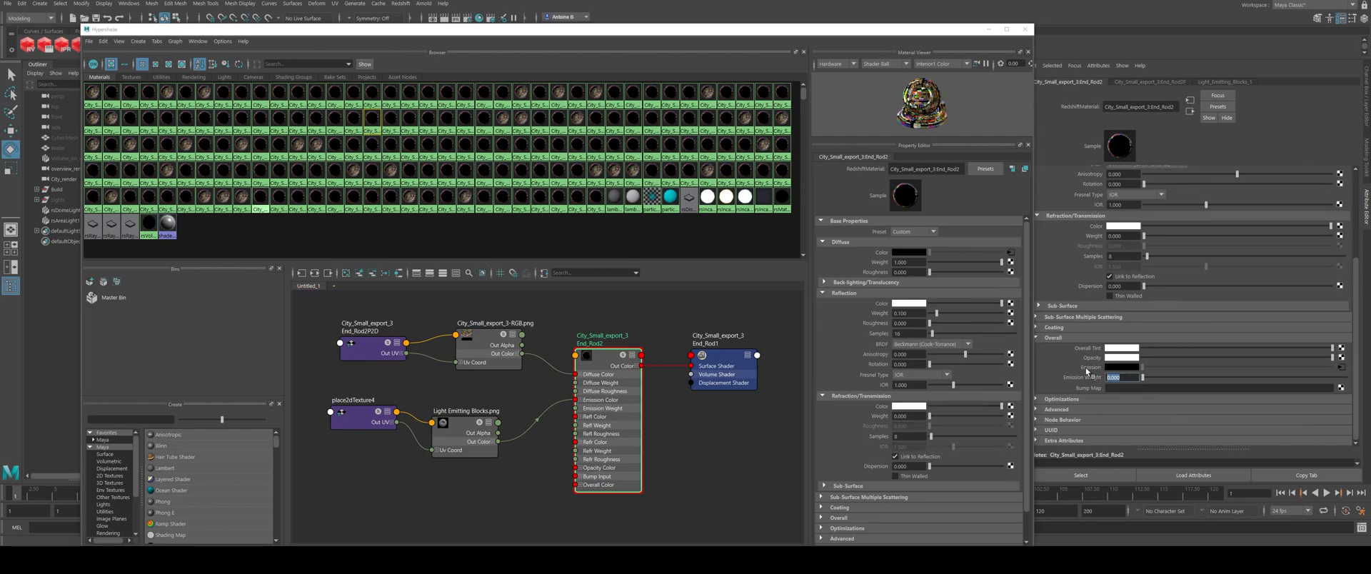
text(2)
key(Return)
click(1024, 30)
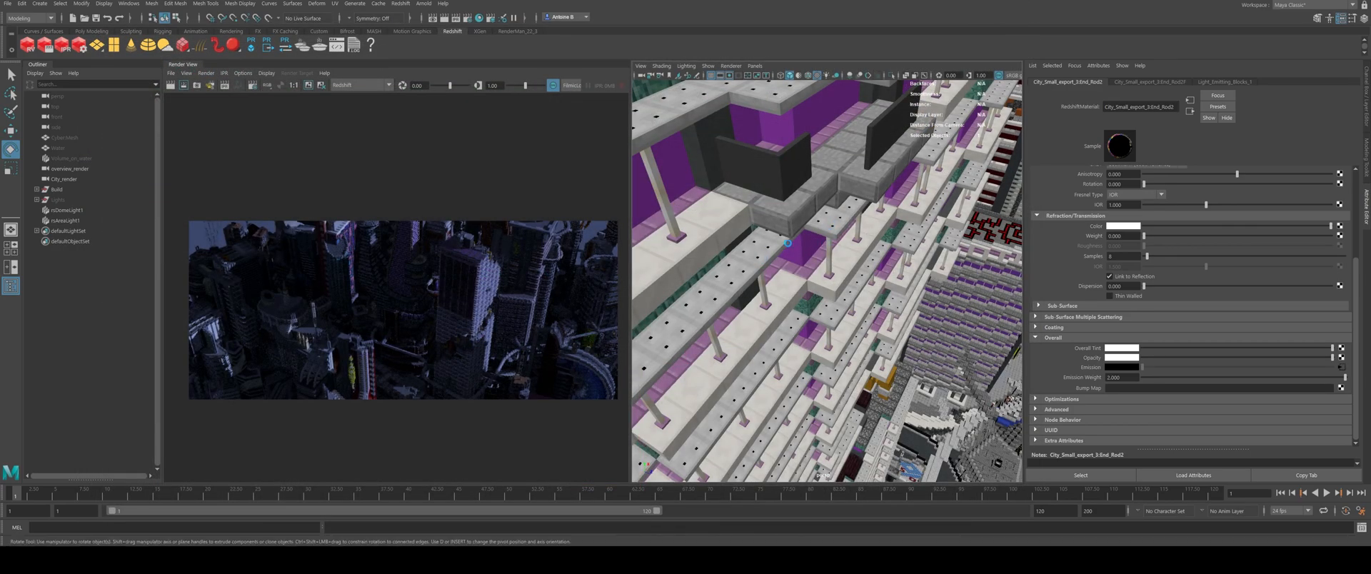
key(ctrl+s)
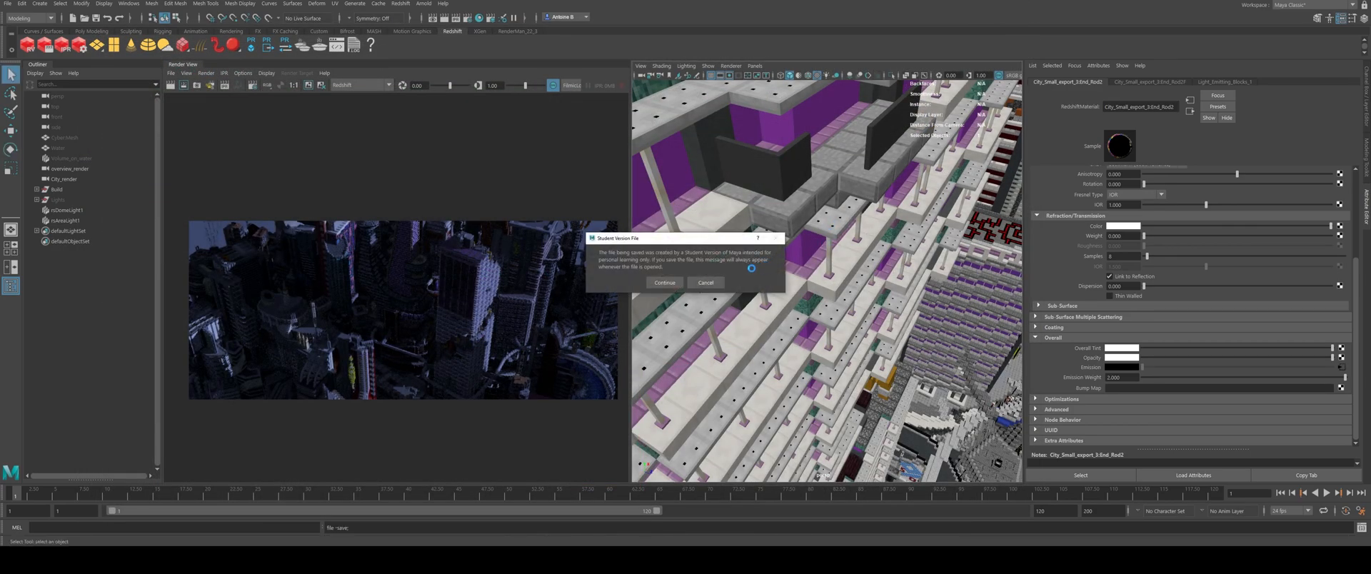
key(q)
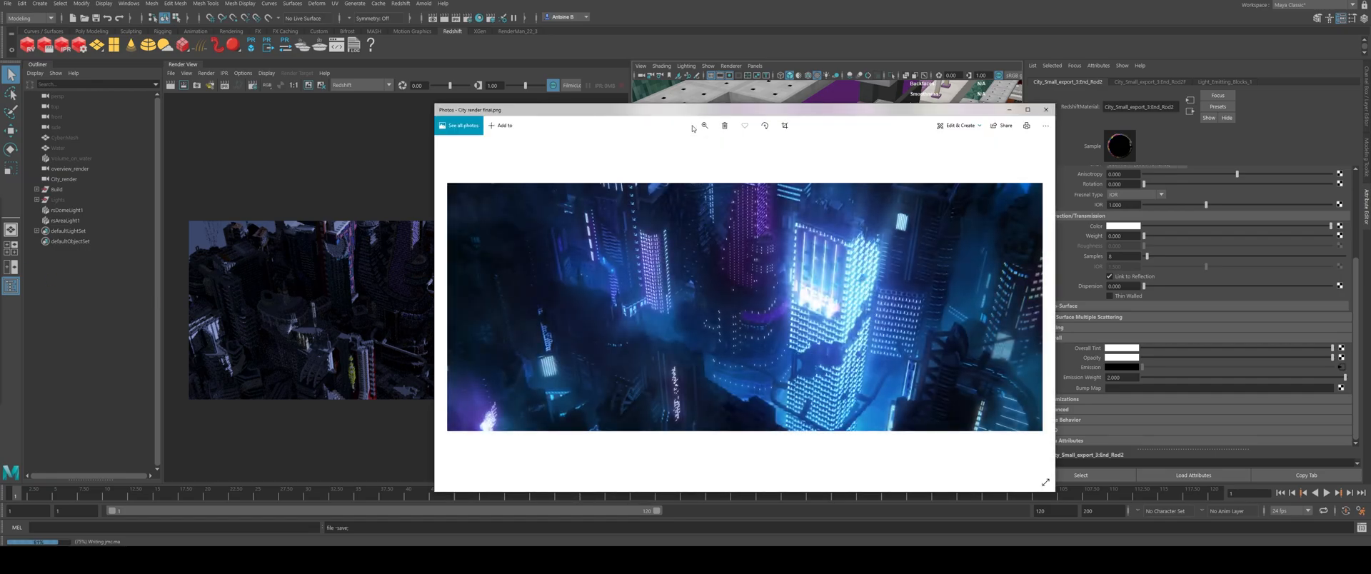
Step: Examine the glowing towers across City render final.png at close zoom, and close the image
click(705, 126)
click(722, 144)
drag(884, 263, 709, 240)
drag(921, 315, 589, 243)
drag(845, 302, 615, 179)
drag(892, 343, 622, 214)
drag(892, 336, 586, 229)
drag(696, 289, 805, 317)
click(704, 126)
click(682, 144)
drag(757, 234, 649, 263)
drag(743, 179, 765, 297)
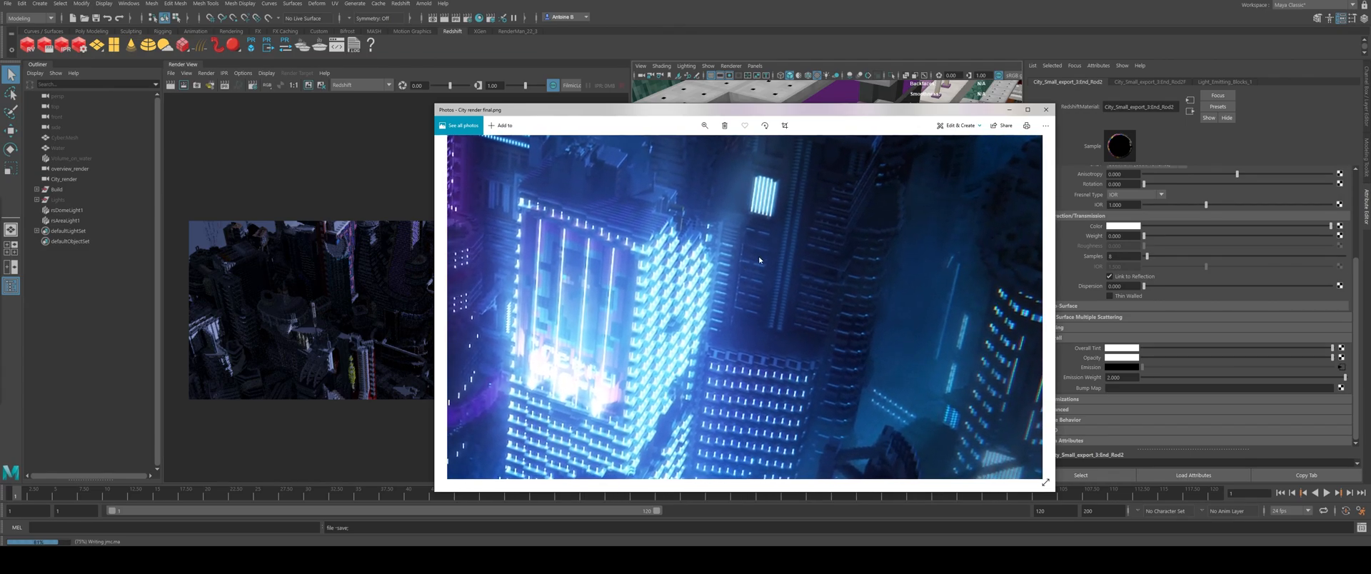
drag(672, 265, 880, 270)
drag(658, 285, 745, 307)
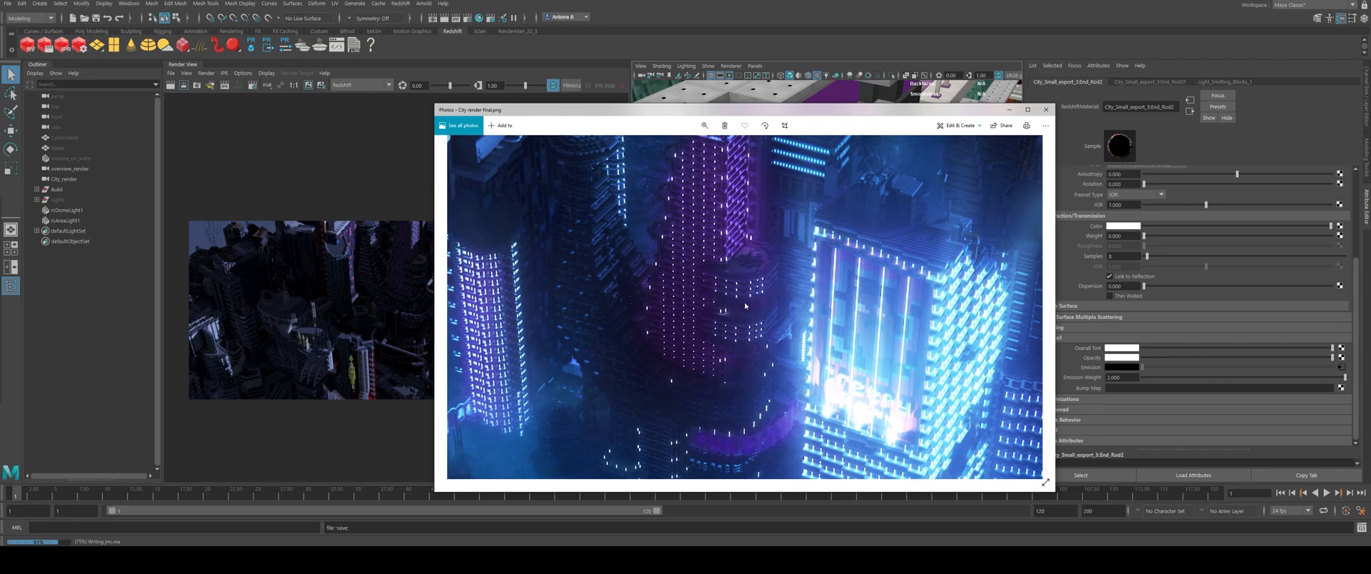
drag(721, 295, 921, 257)
drag(646, 261, 742, 291)
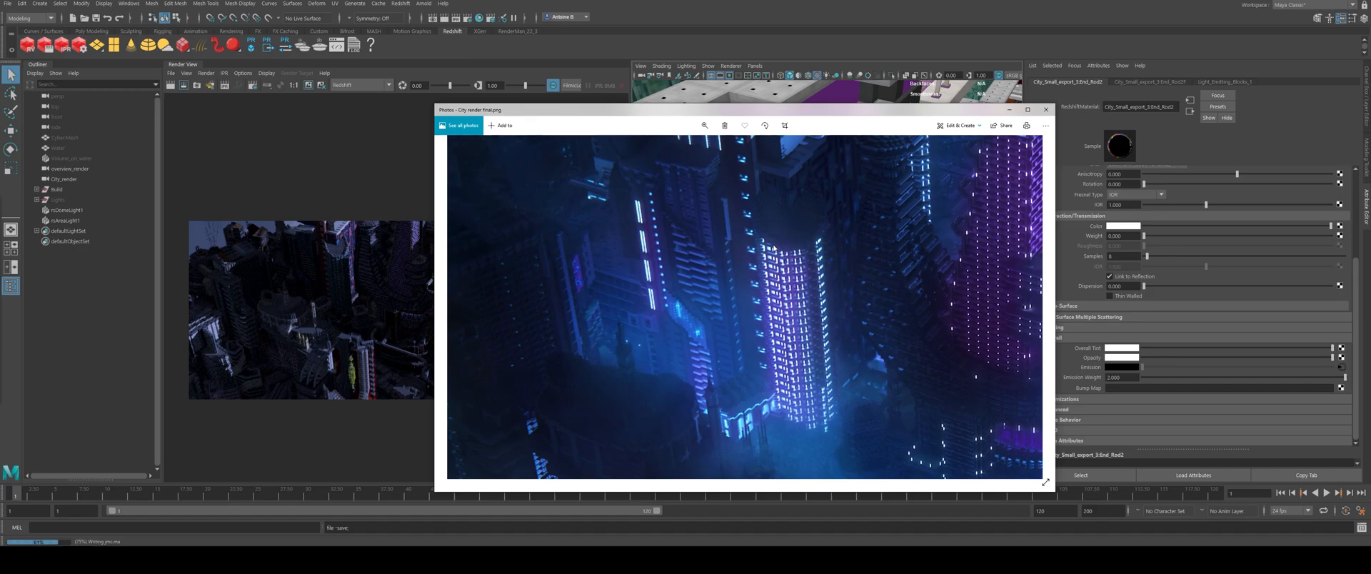
drag(772, 249, 647, 336)
click(1046, 109)
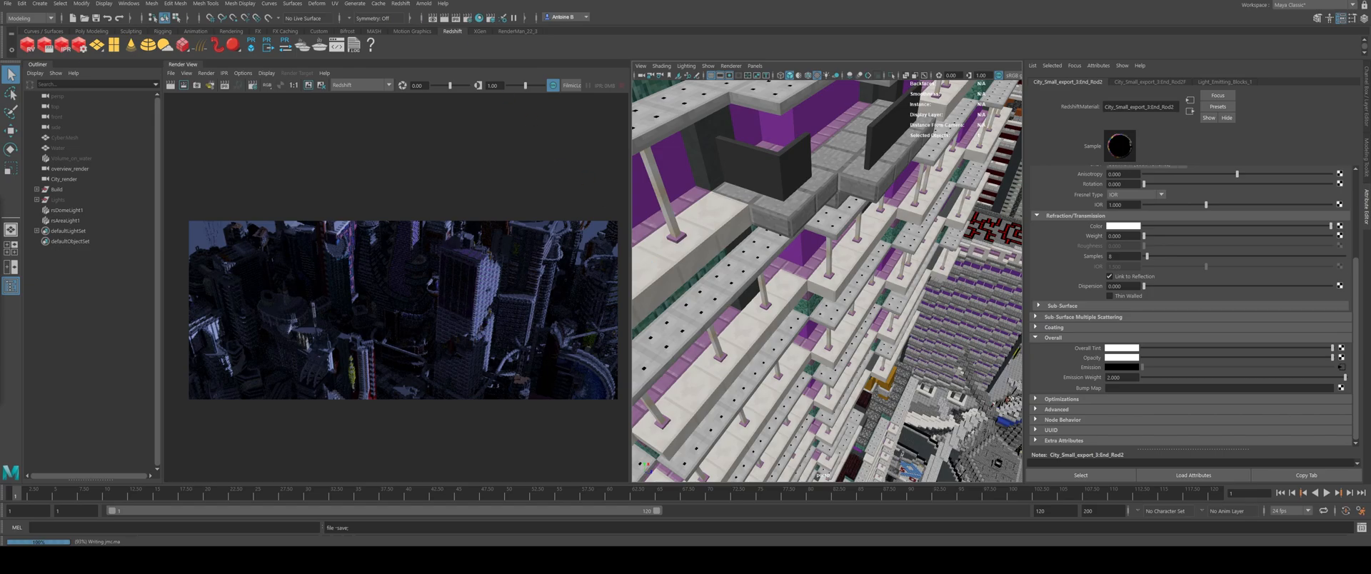
drag(0, 129, 0, 0)
key(e)
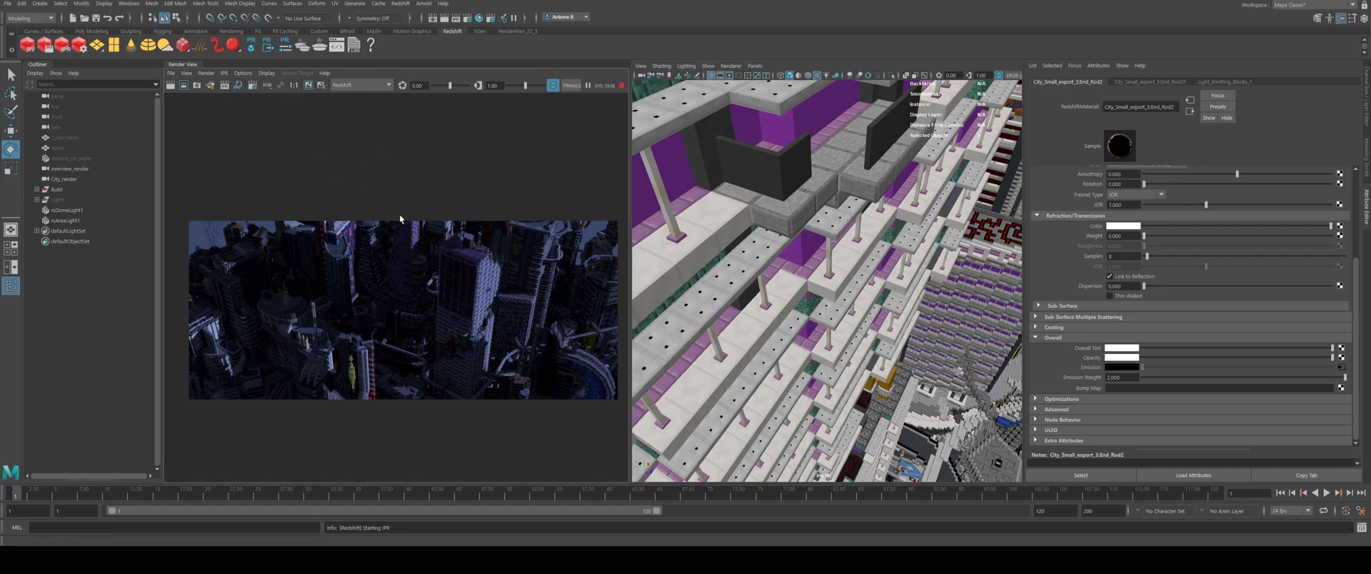
Step: Select the City_render camera and start an IPR render from it
click(67, 178)
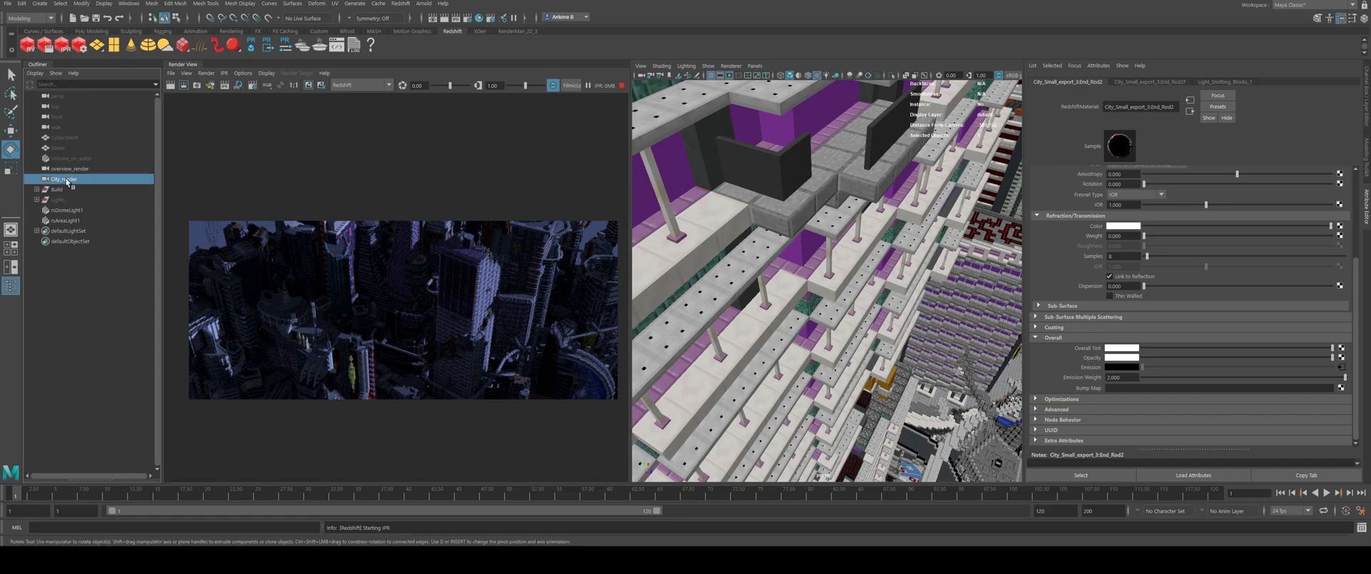
click(224, 73)
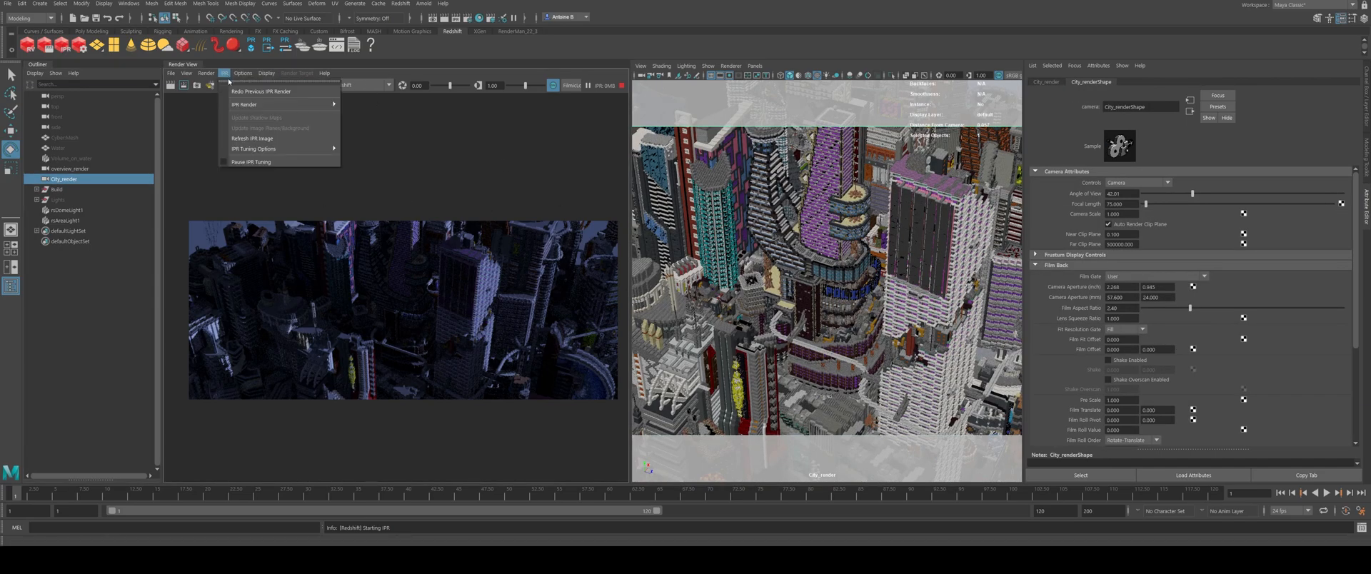
mouse_move(332, 105)
click(377, 127)
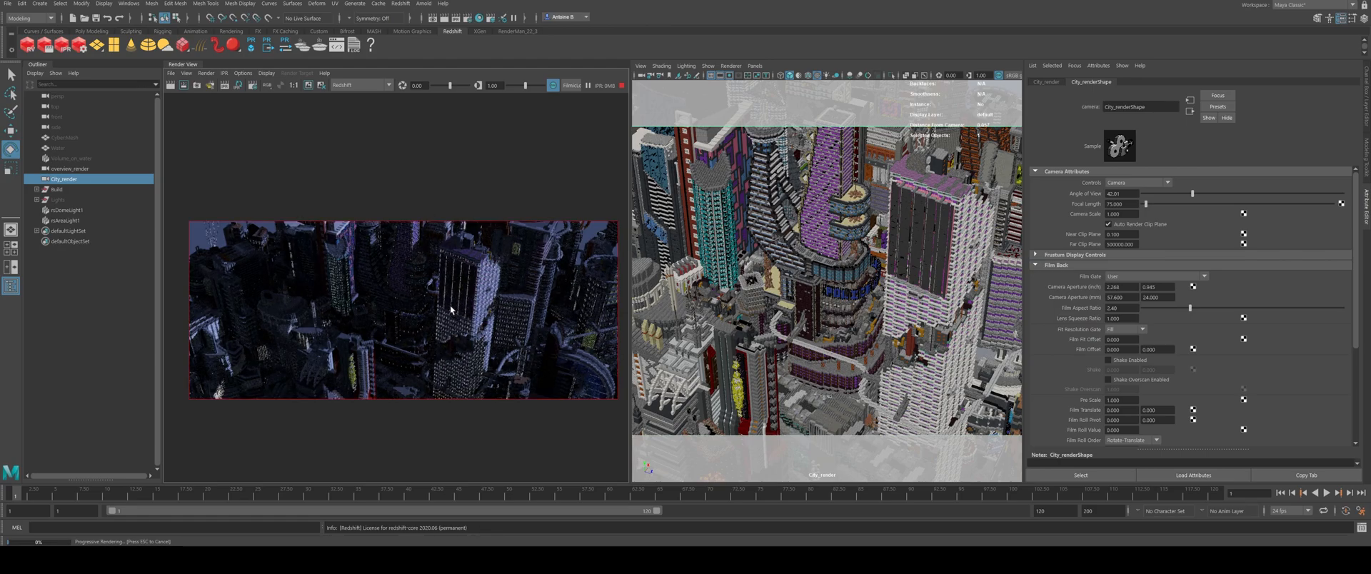
Step: Examine the light-emitting blocks on the buildings in the IPR render, both close up and in the full frame
scroll(453, 307, up, 6)
scroll(467, 314, down, 5)
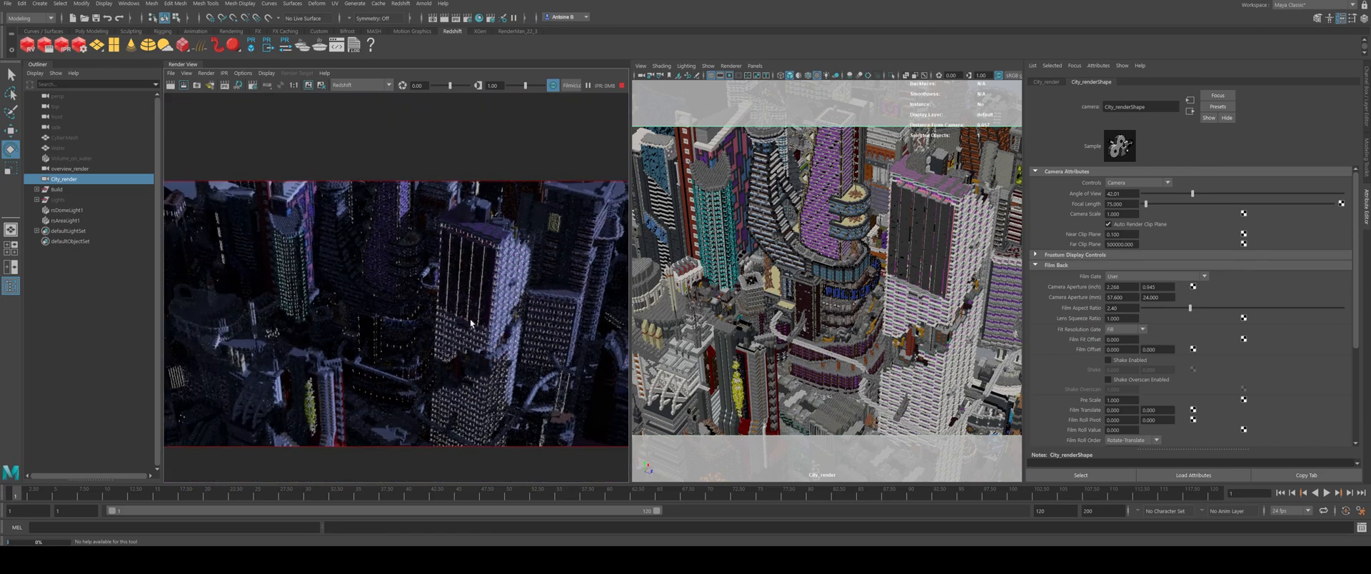
scroll(471, 323, down, 3)
scroll(470, 323, up, 6)
alt+right_drag(1136, 265, 507, 289)
alt+middle_drag(507, 289, 497, 276)
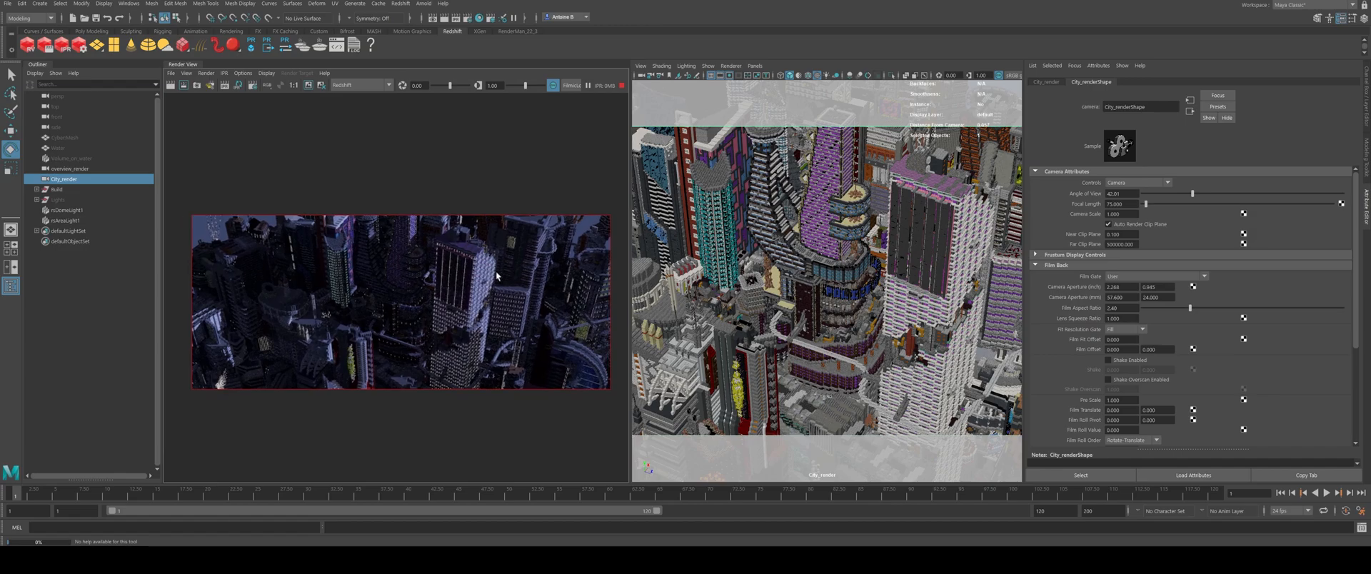
alt+right_drag(497, 272, 536, 265)
alt+middle_drag(536, 265, 530, 269)
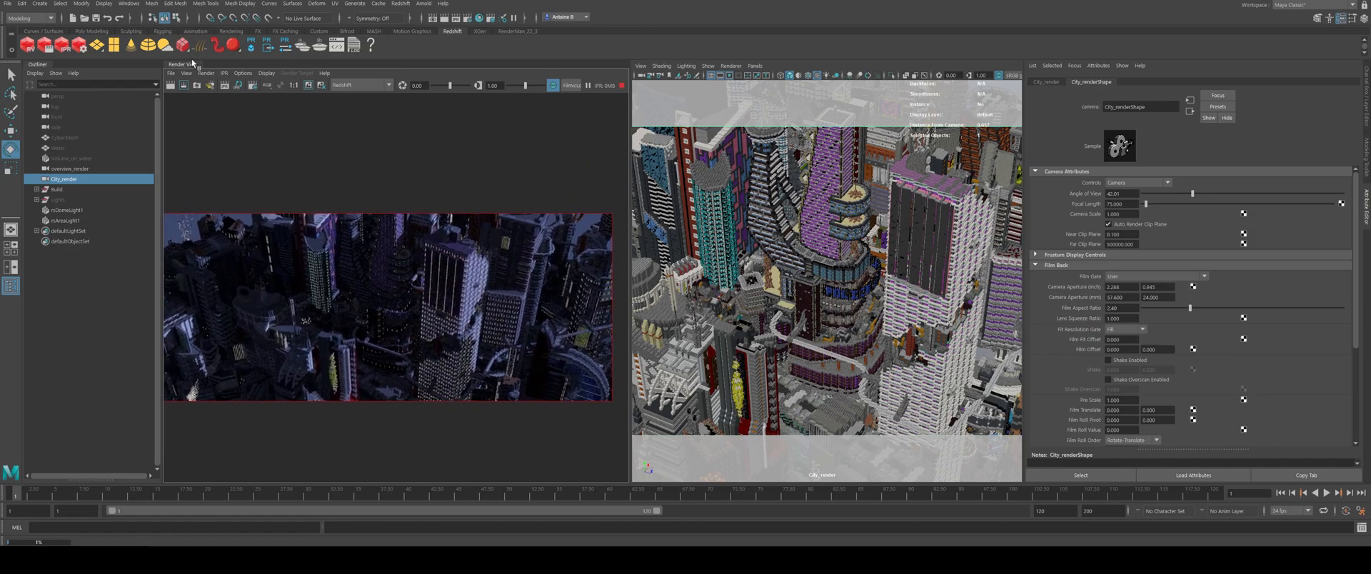
Step: Reopen the Hypershade and add a Redshift Ray Switch node to the End_Rod2 shader graph
click(479, 18)
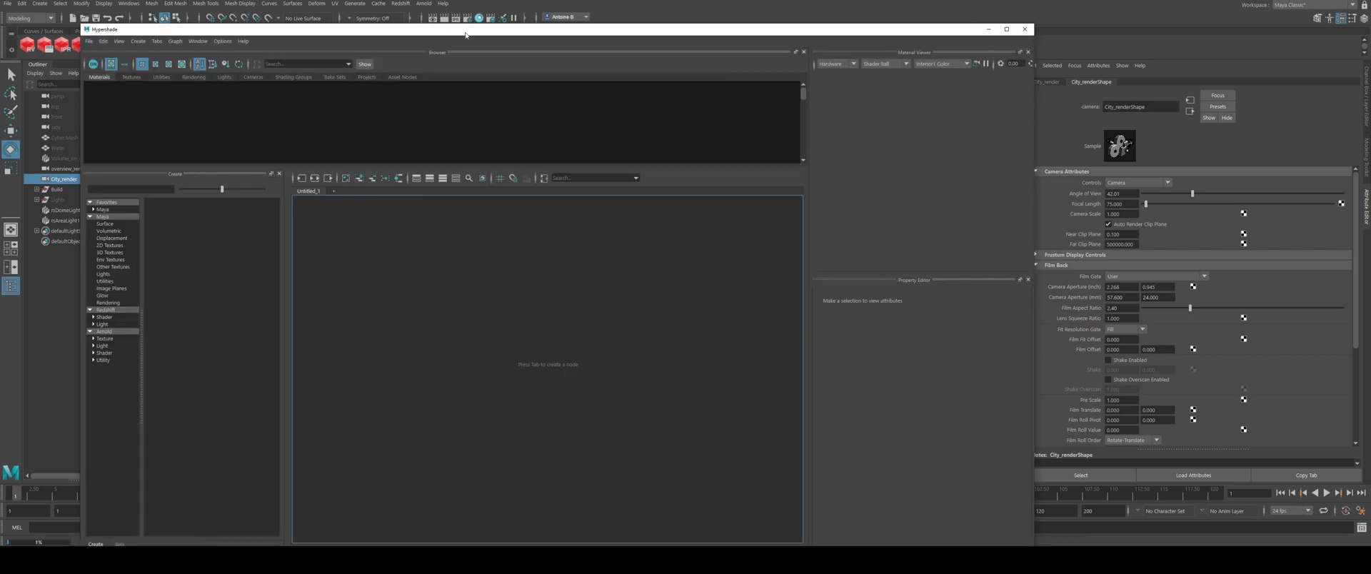
drag(472, 33, 608, 33)
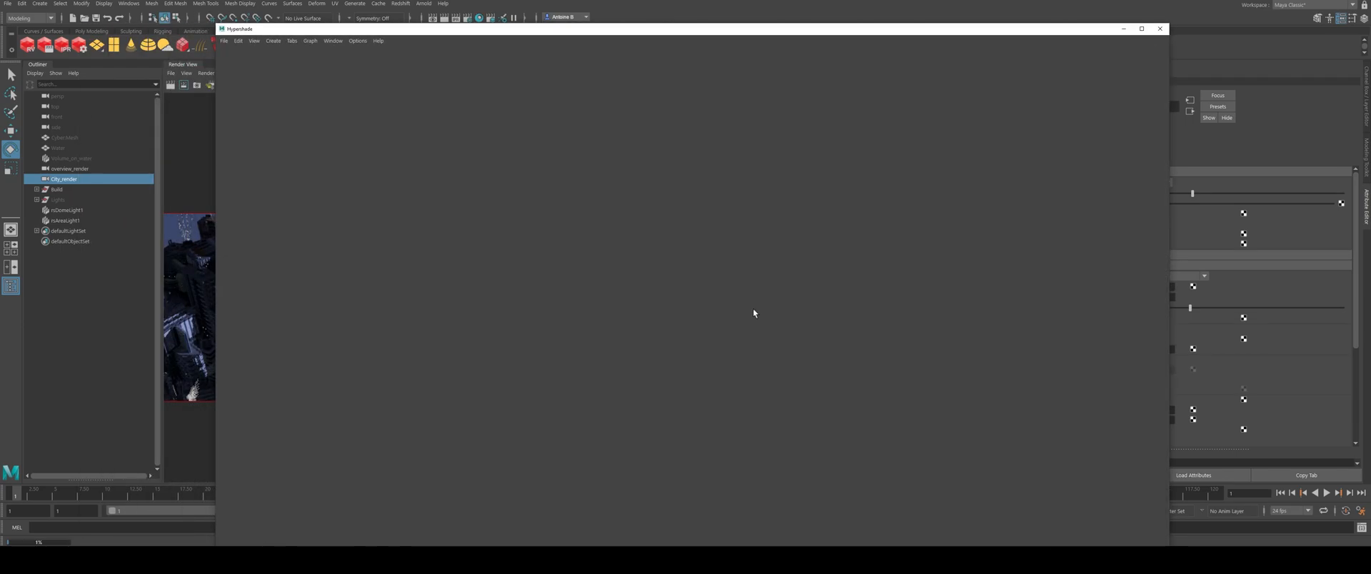
key(Tab)
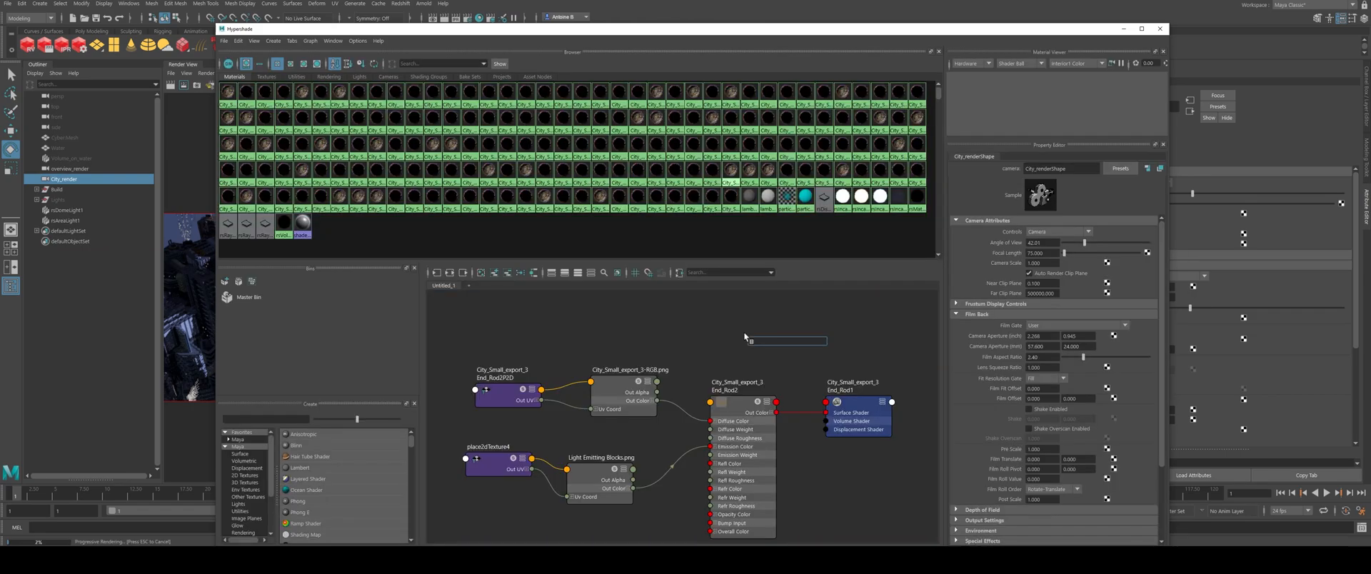
text(ray)
click(774, 349)
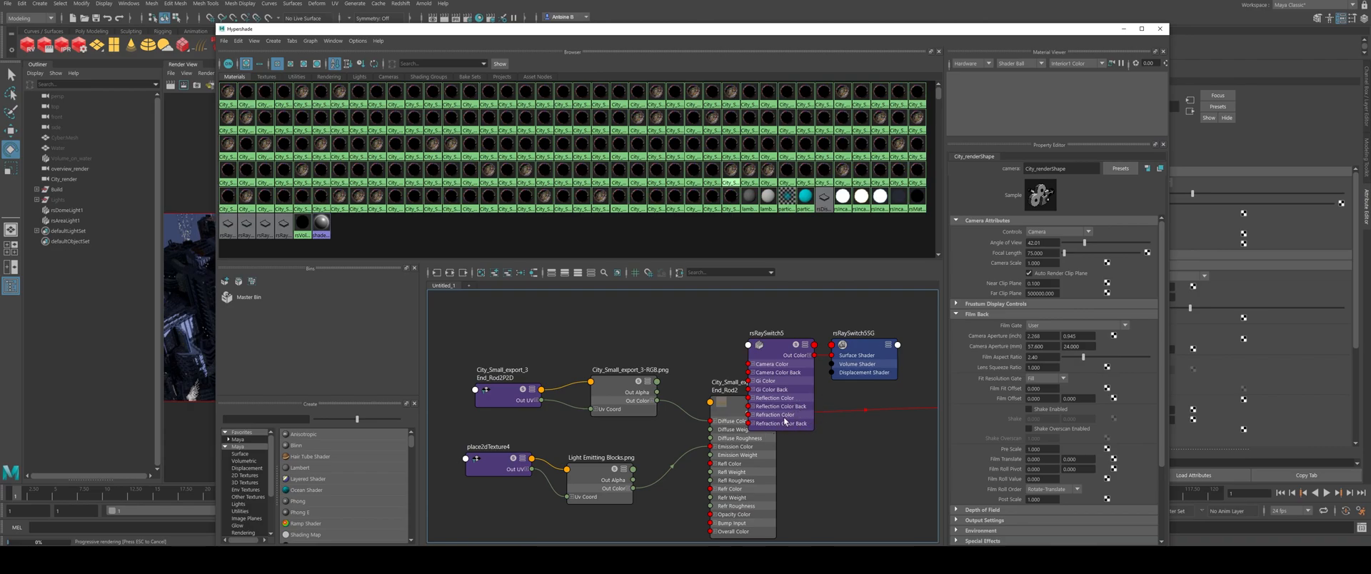
Step: Delete the ray switch's own shading group and place the switch between the End_Rod2 material and the End_Rod1 shading group
scroll(785, 420, down, 3)
alt+middle_drag(800, 417, 719, 430)
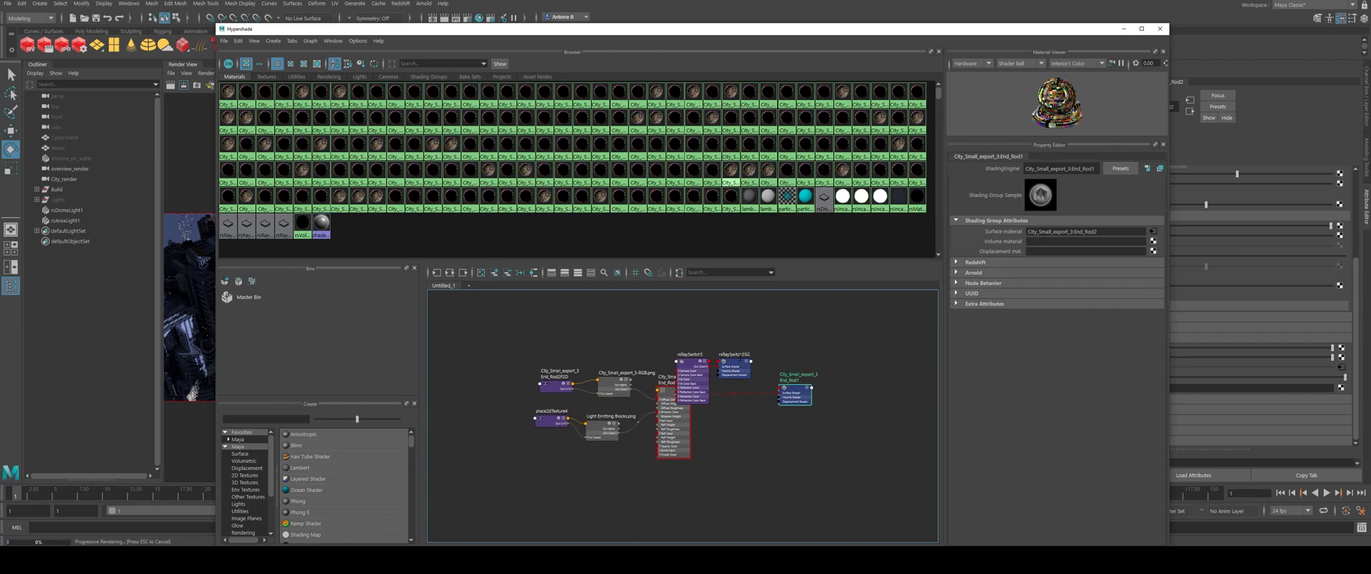
click(734, 367)
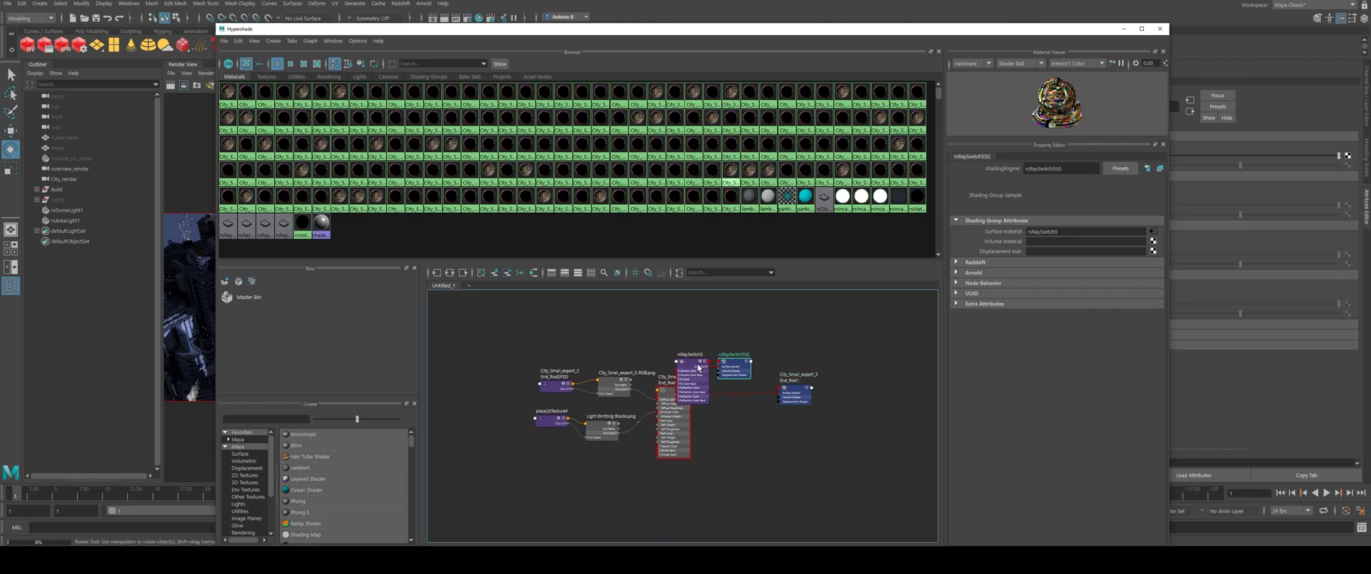
click(690, 363)
mouse_move(443, 28)
mouse_down()
mouse_move(497, 36)
mouse_move(615, 132)
mouse_move(503, 81)
mouse_move(468, 34)
mouse_up()
click(620, 87)
scroll(731, 410, up, 4)
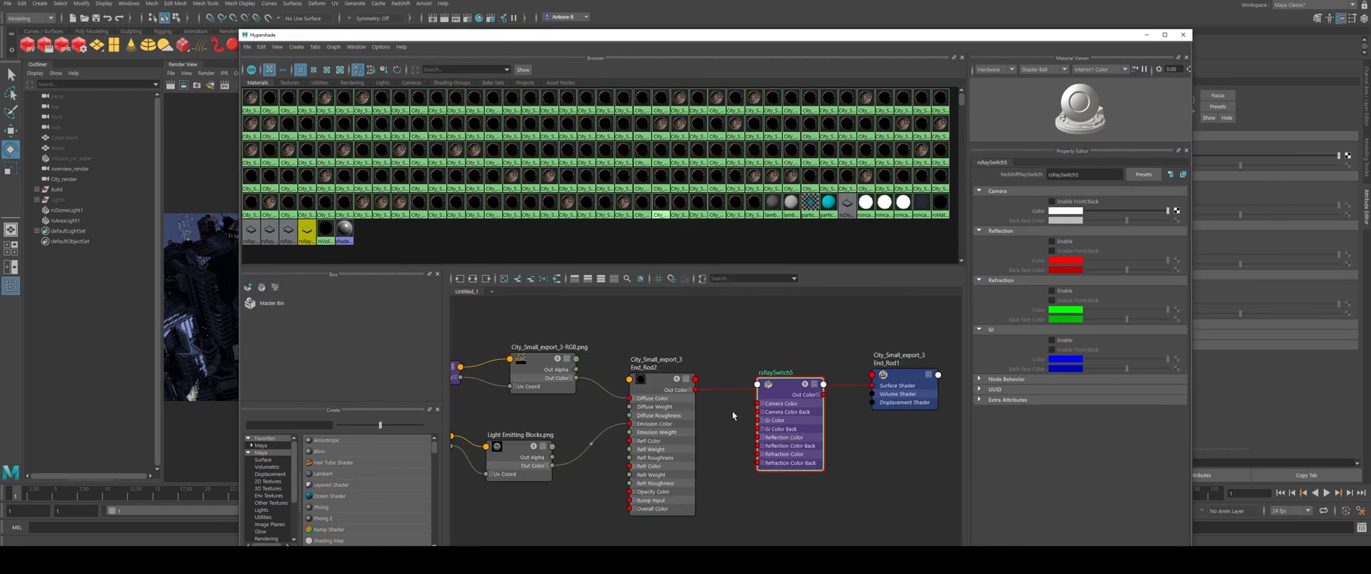
Step: Wire the ray switch between End_Rod2, using Camera Color, and End_Rod1's Surface Shader, and enable its GI override
drag(646, 395, 722, 374)
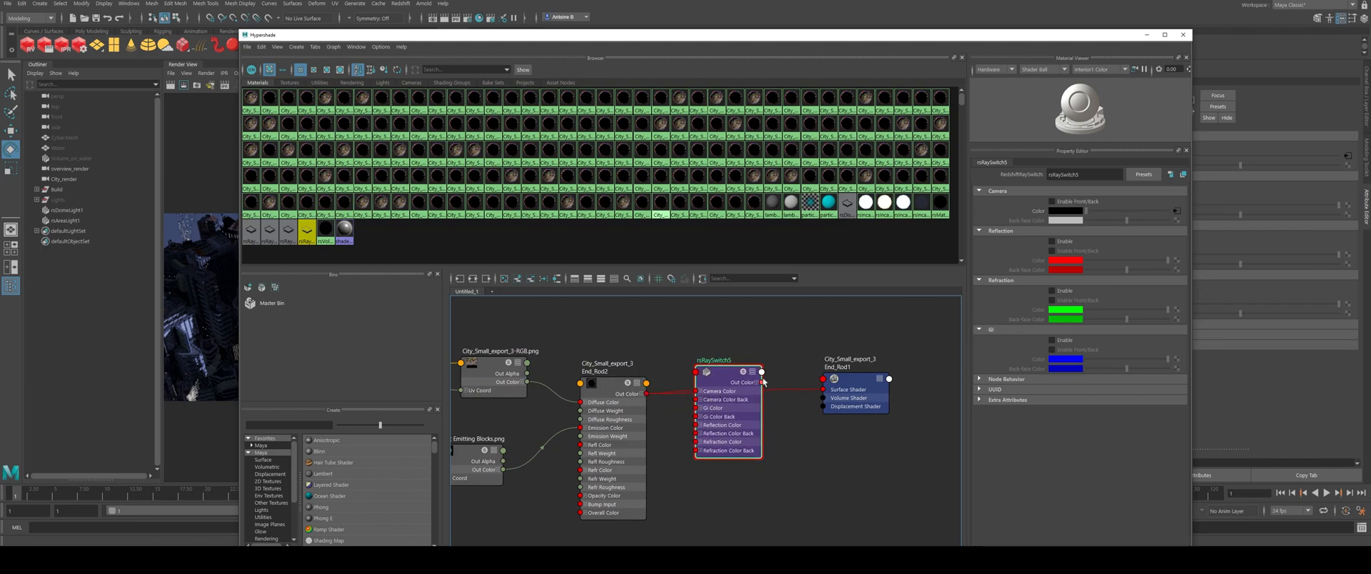
mouse_move(763, 383)
mouse_down()
mouse_move(824, 389)
mouse_move(738, 380)
mouse_move(752, 382)
mouse_up()
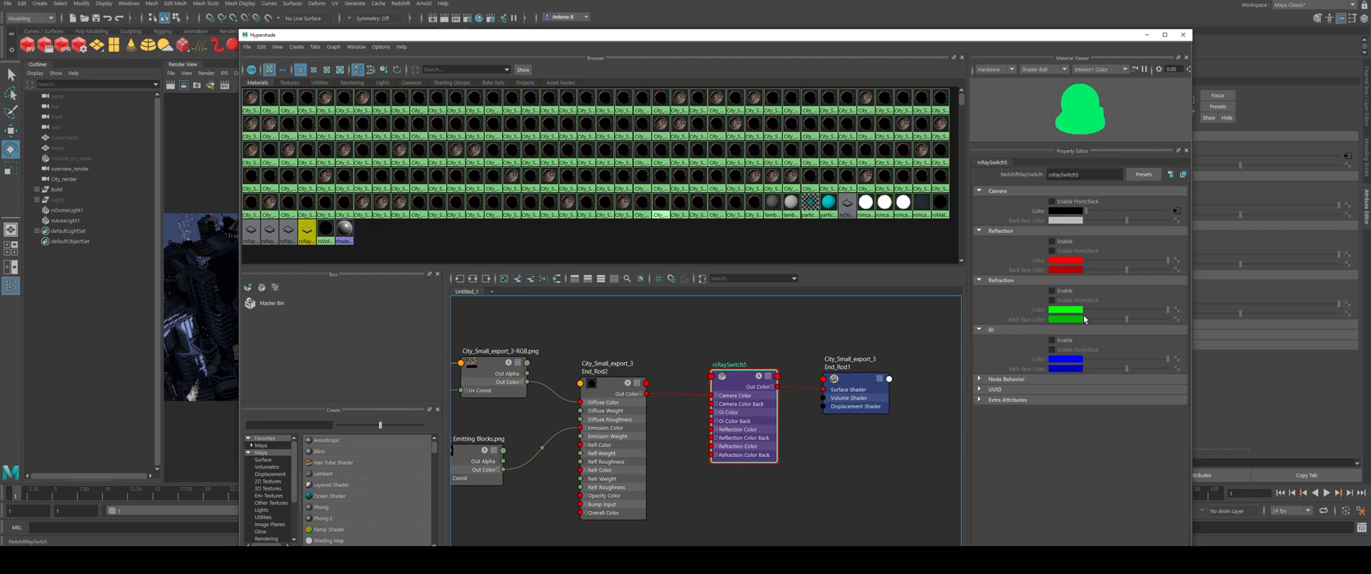
click(1058, 340)
drag(851, 366, 863, 372)
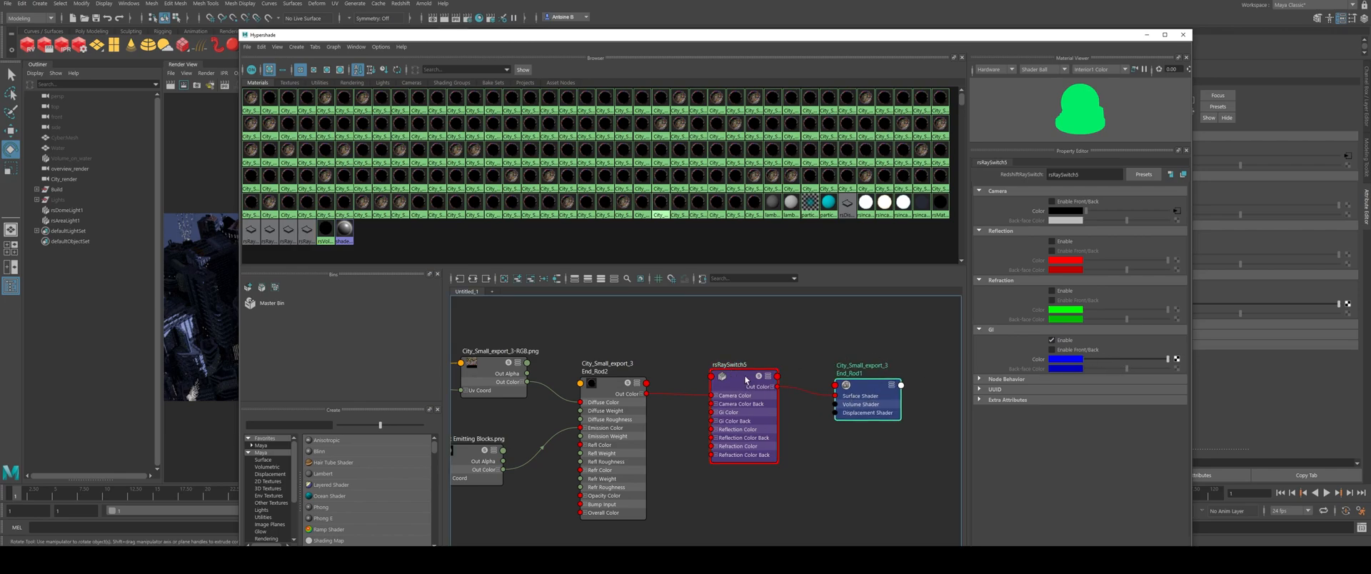
click(1177, 360)
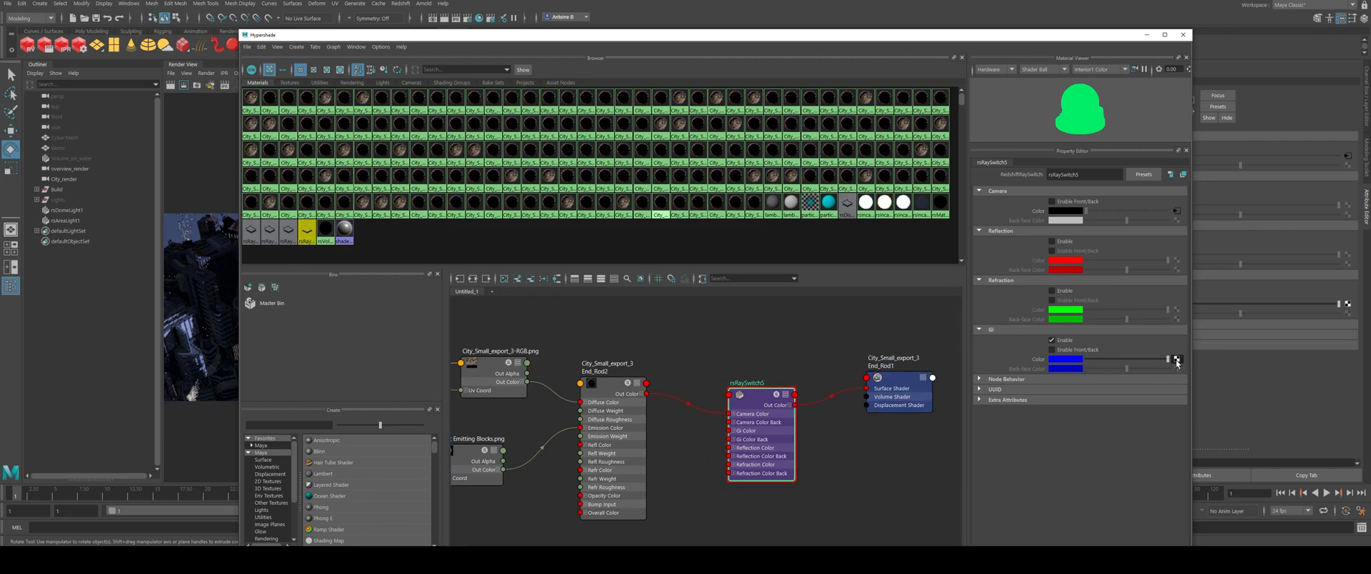
click(283, 280)
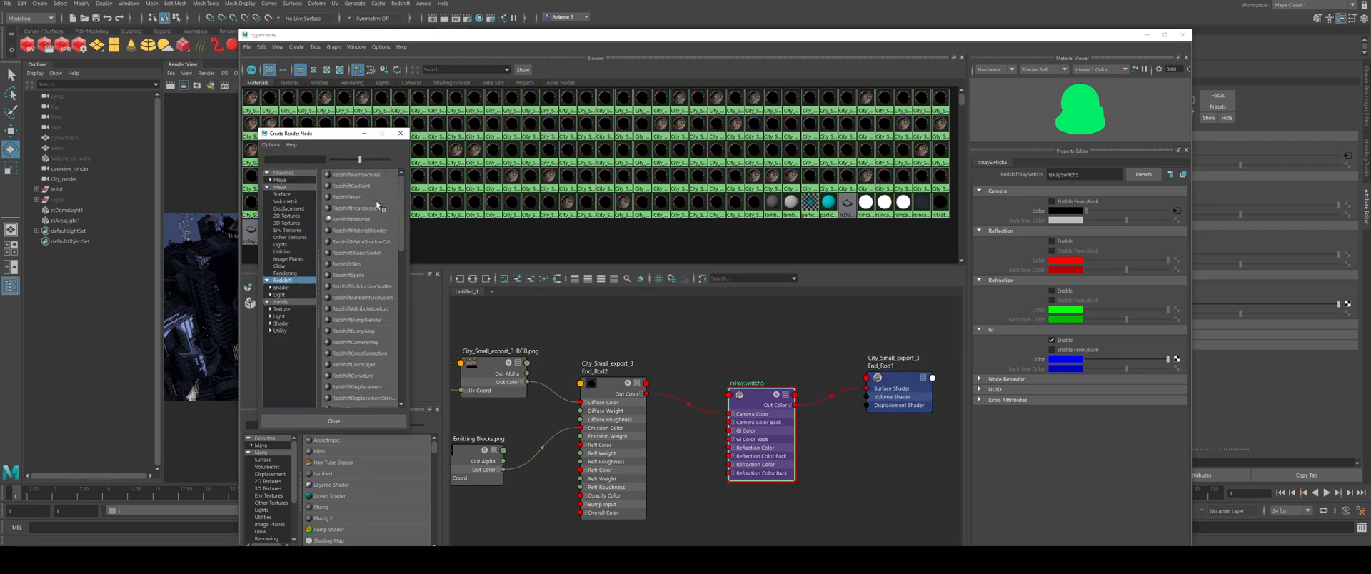
scroll(366, 337, down, 4)
scroll(369, 342, down, 7)
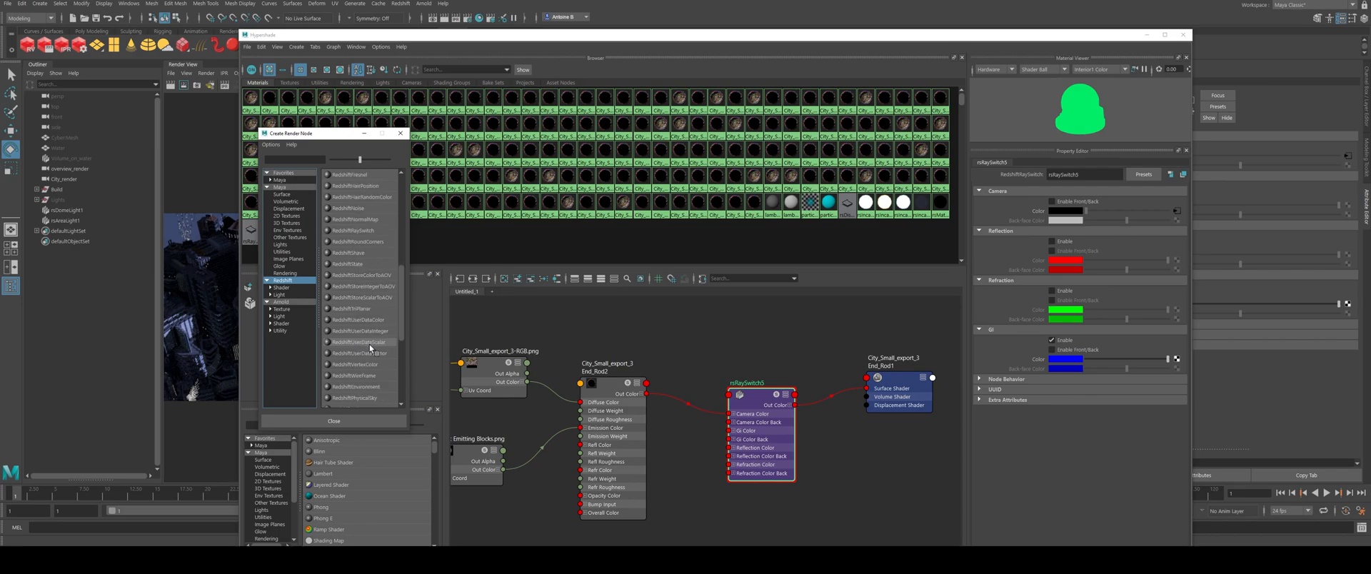
scroll(370, 347, up, 8)
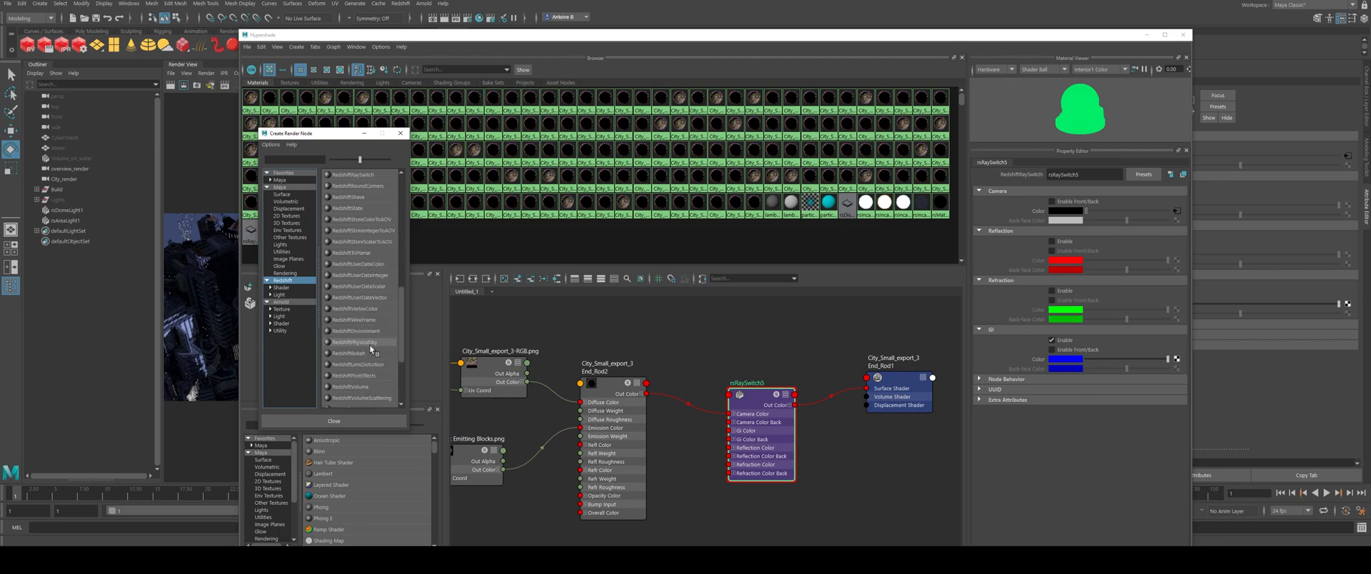
scroll(371, 341, down, 6)
scroll(372, 340, down, 4)
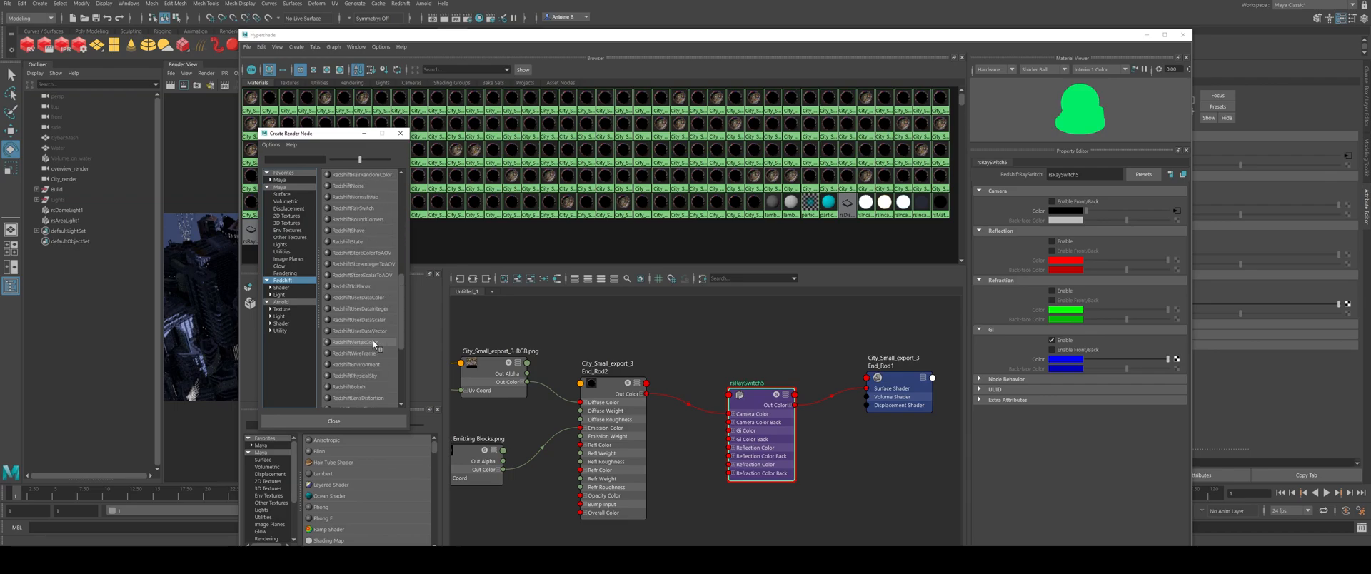
click(401, 134)
Step: Add a Redshift Incandescent node without its shading group and connect its Out Color to the ray switch's GI Color
key(Tab)
text(incan)
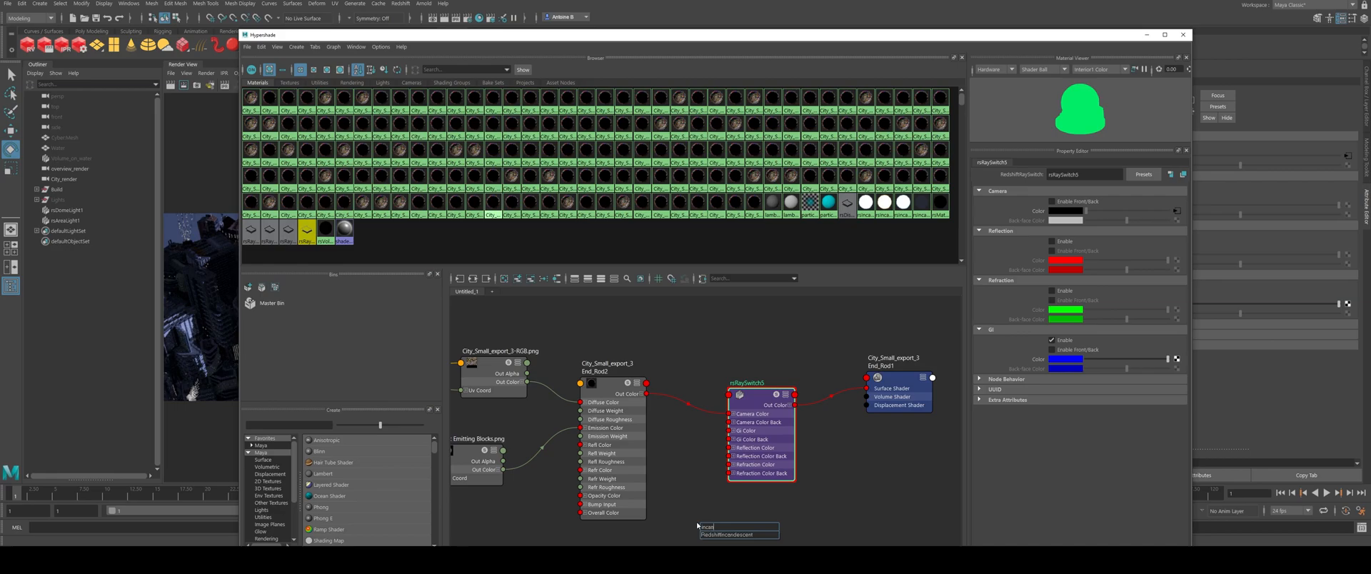
click(715, 533)
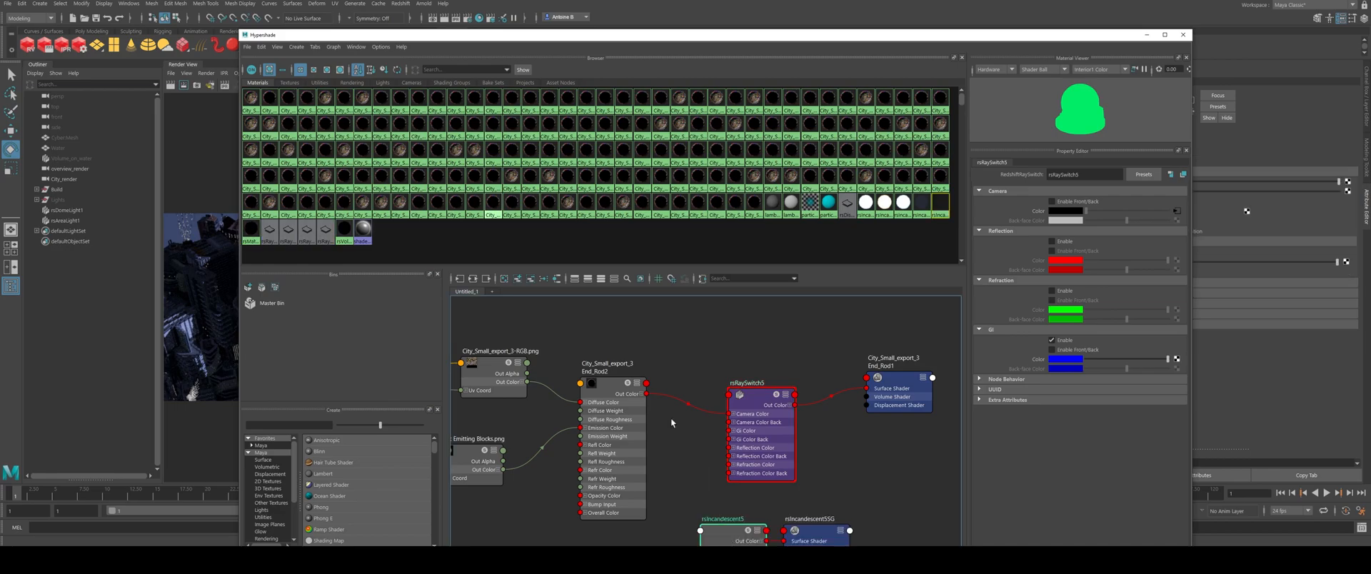
click(769, 478)
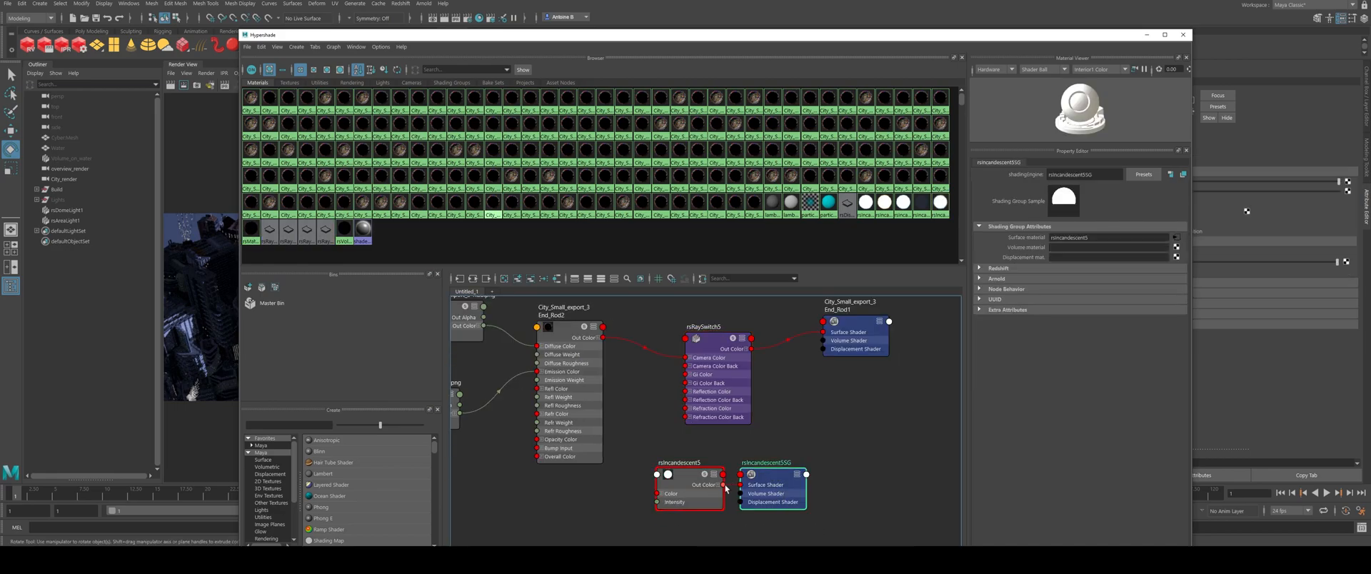
drag(724, 485, 685, 392)
key(Delete)
Step: Set the new Redshift Incandescent shader's colour to a light blue and its Intensity Multiplier to 5
click(687, 482)
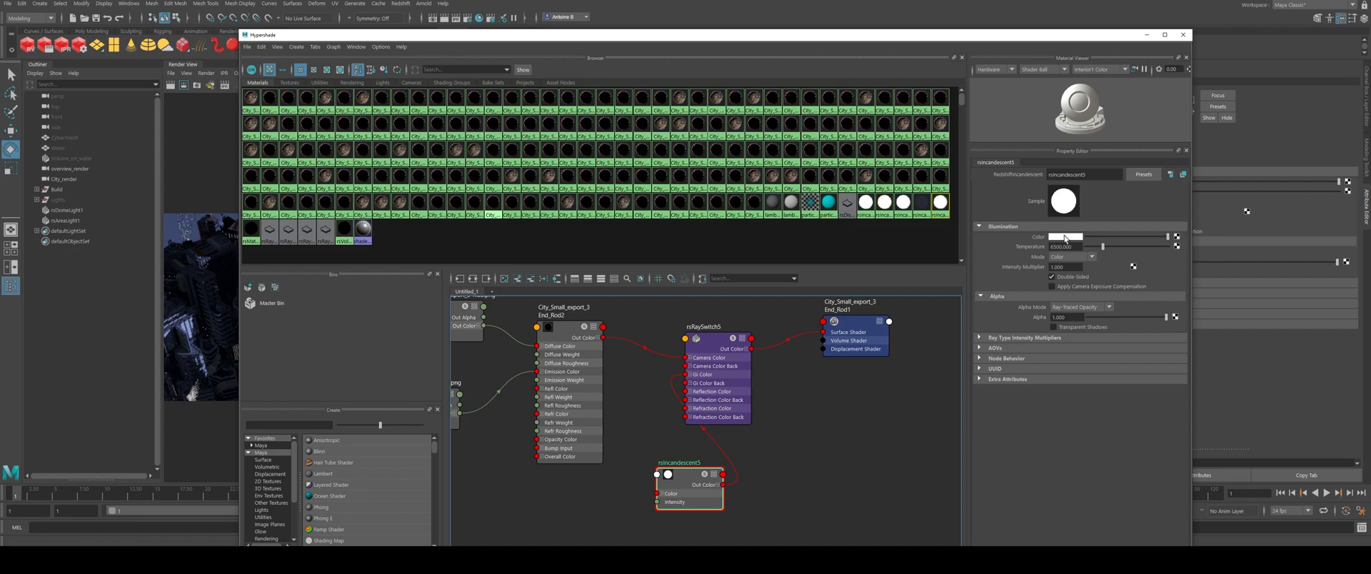
click(1065, 237)
click(1070, 274)
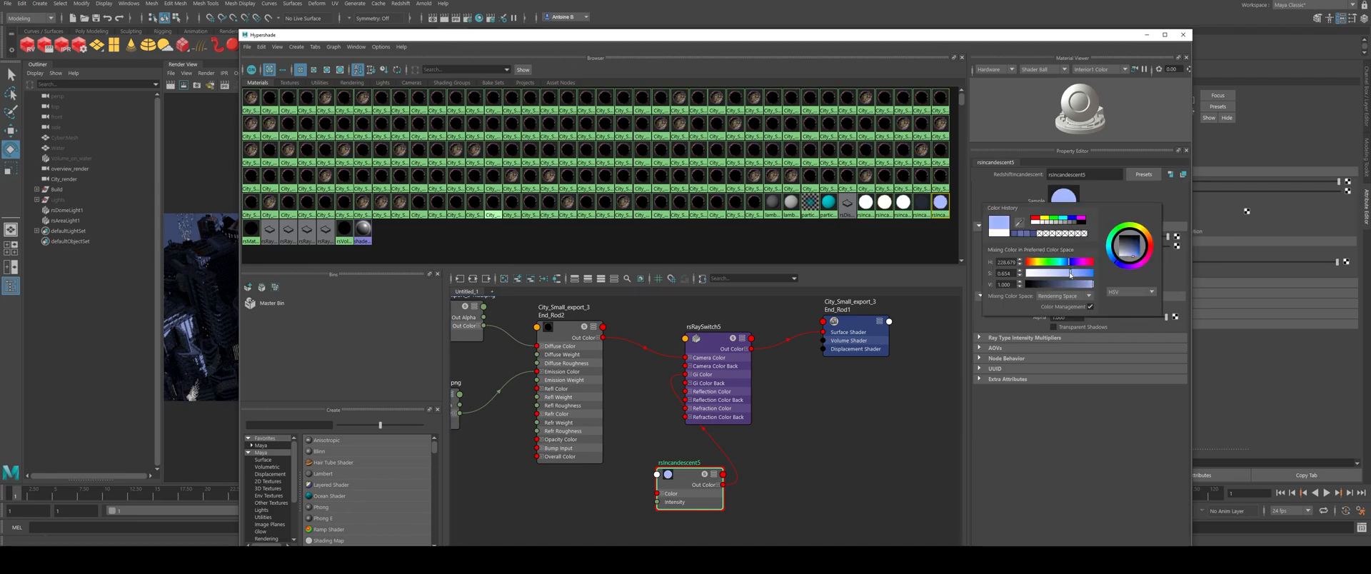
drag(1069, 268, 998, 263)
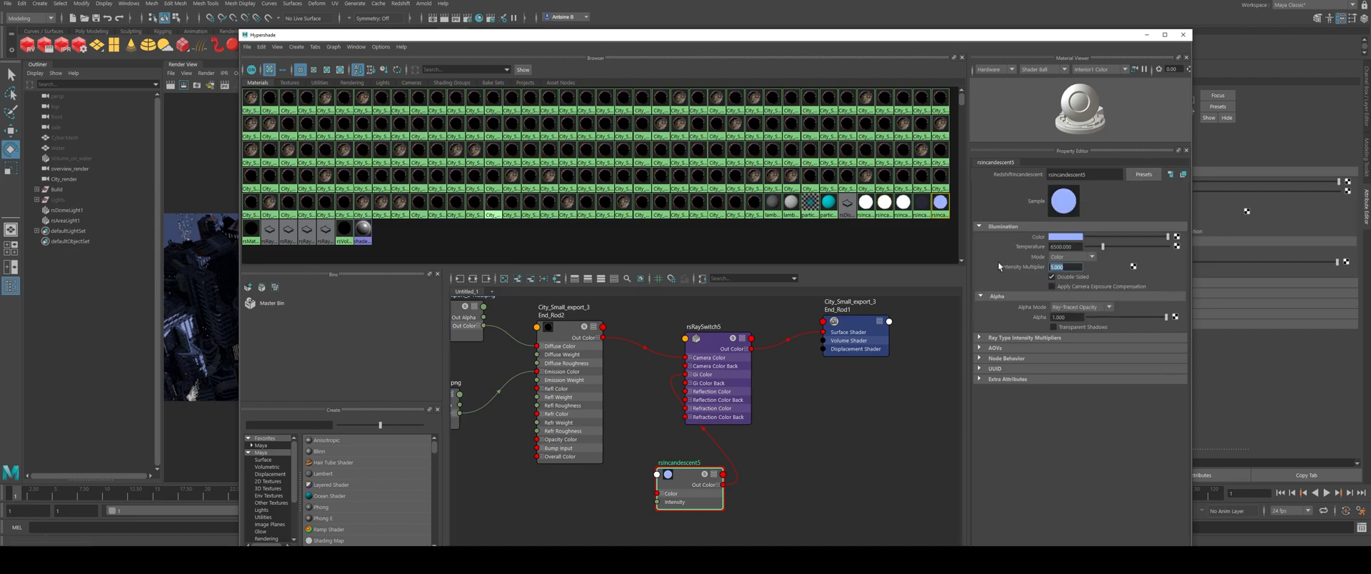
text(5)
key(Return)
Step: Inspect End_Rod2's Light Emitting Blocks emission texture, switch to djv_view to examine the finished city render close up, and close the viewer
click(587, 334)
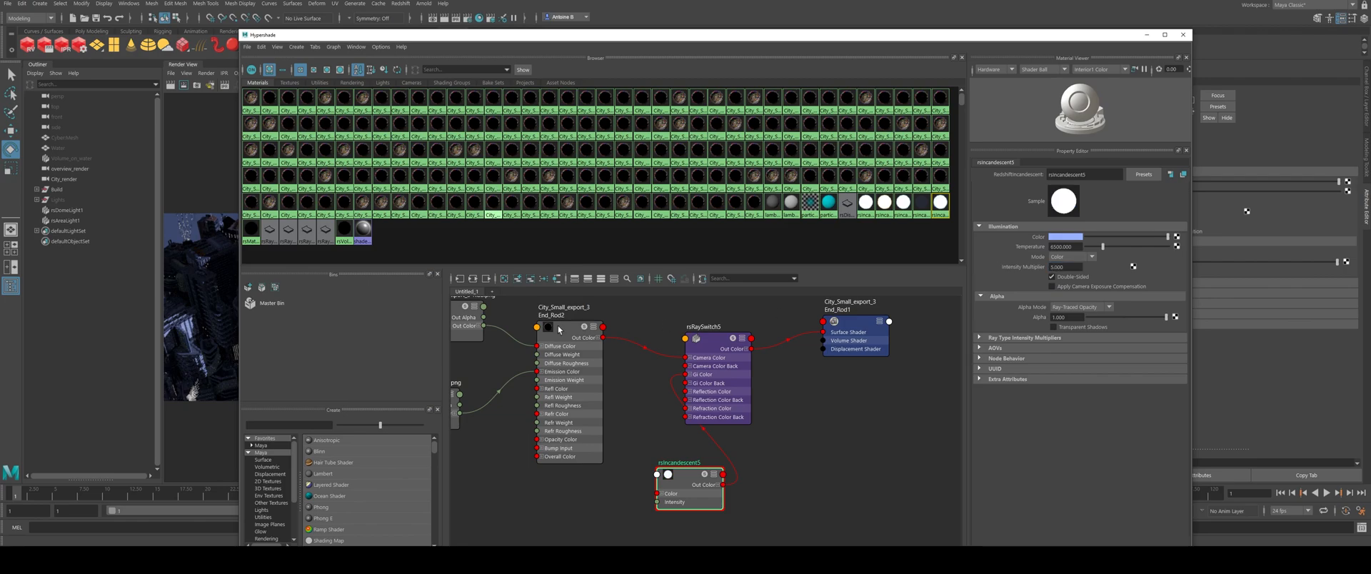
alt+middle_drag(632, 314, 701, 312)
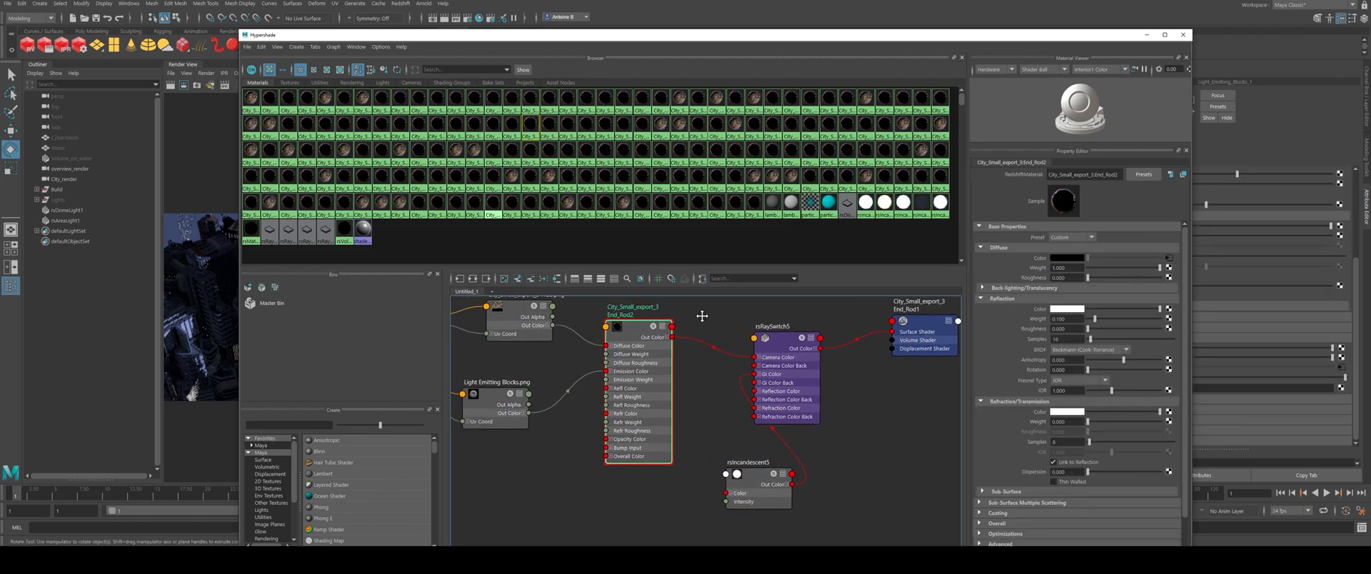
click(497, 397)
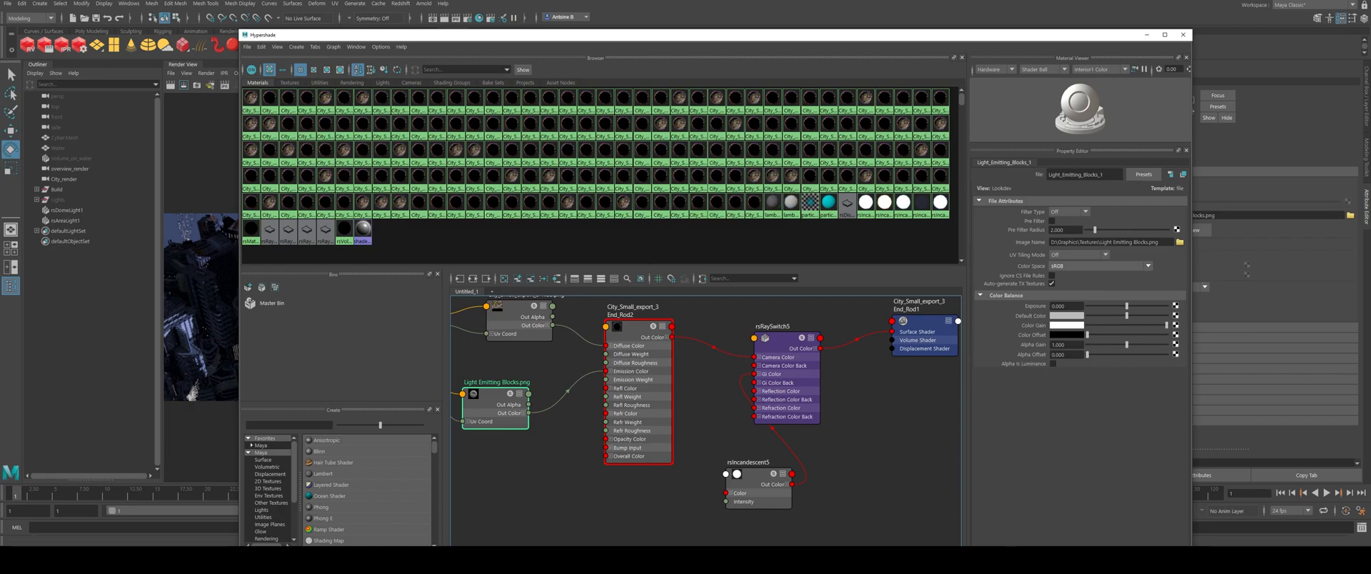
key(alt+Tab)
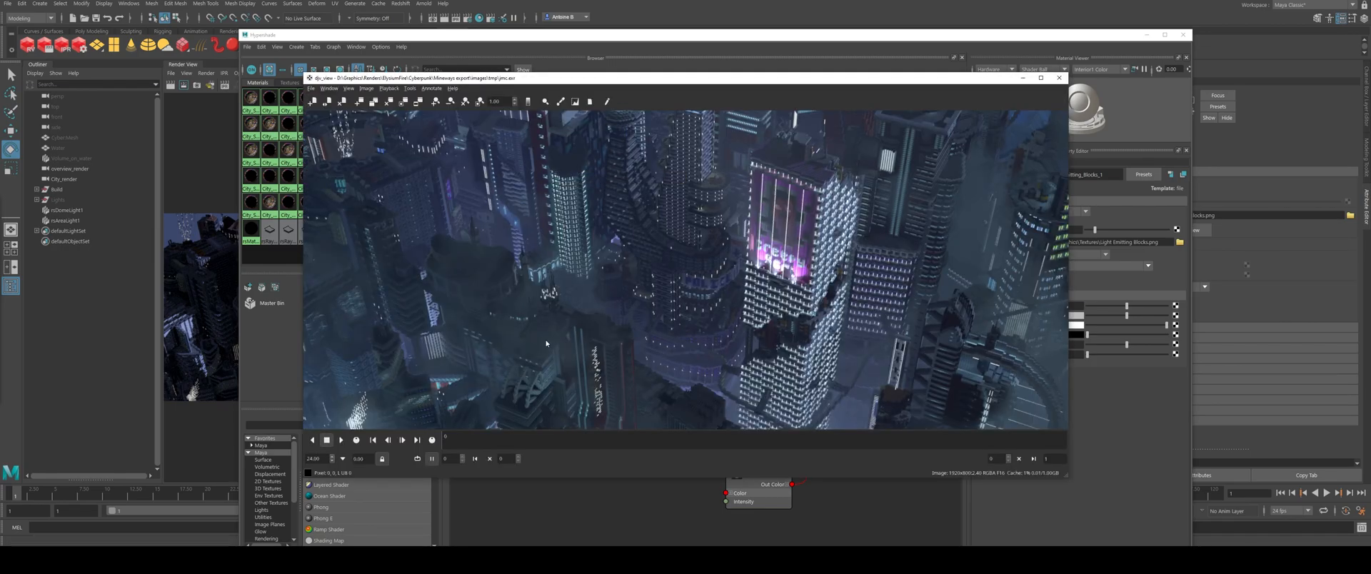
scroll(783, 297, up, 10)
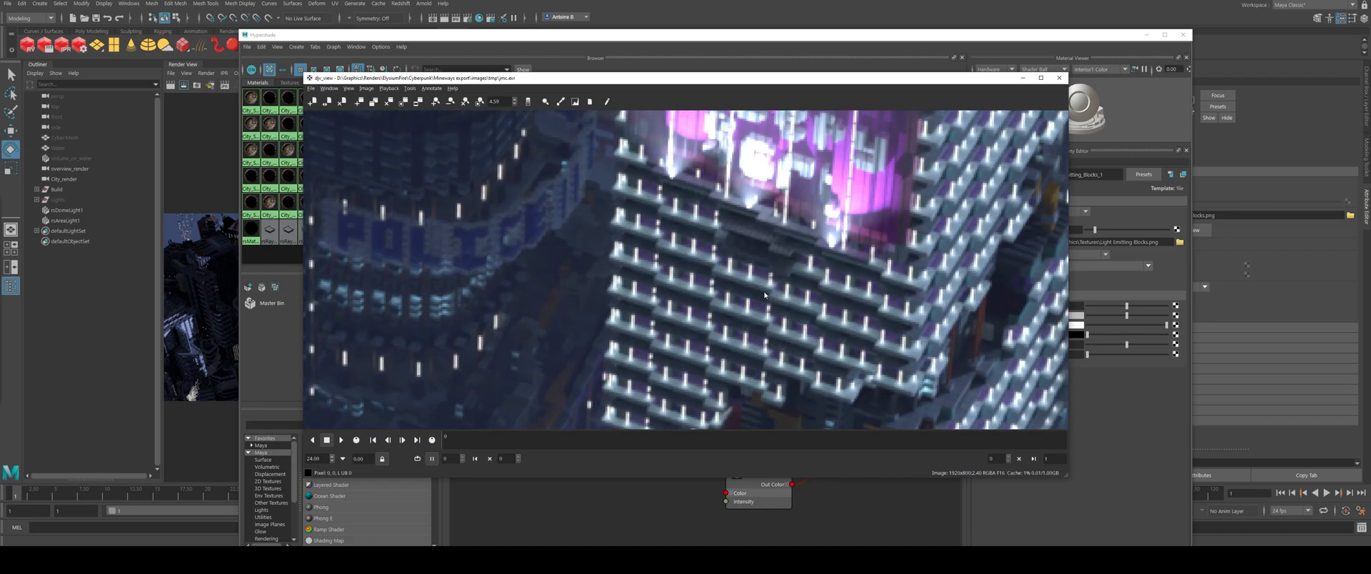
scroll(745, 264, down, 7)
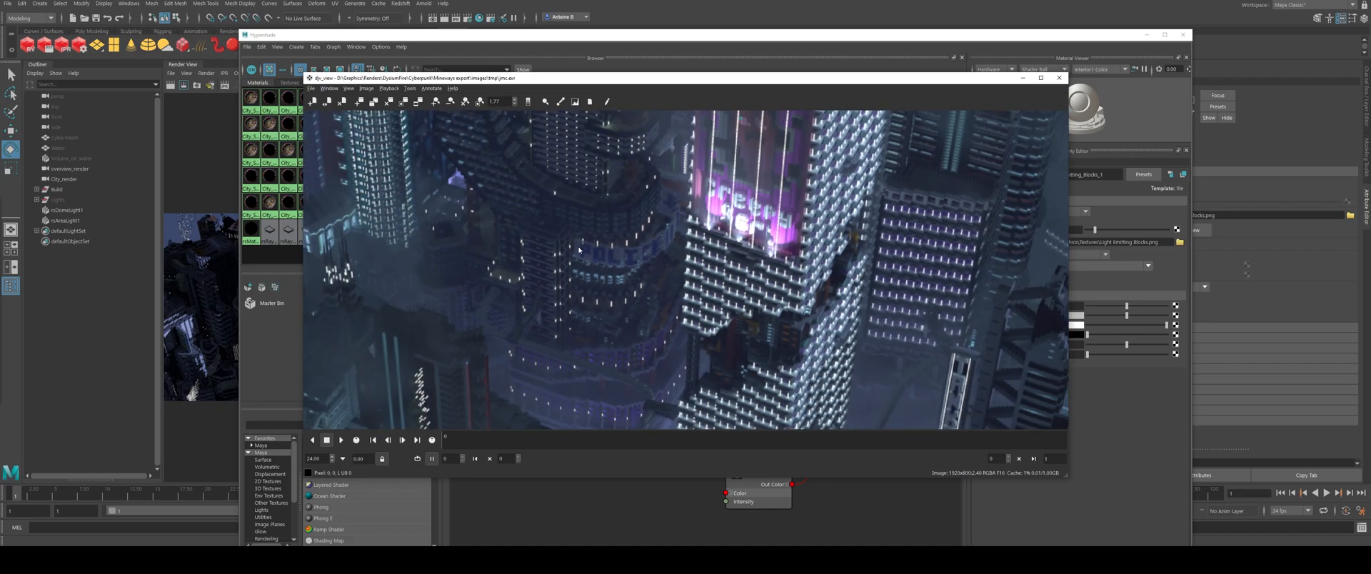
click(1059, 77)
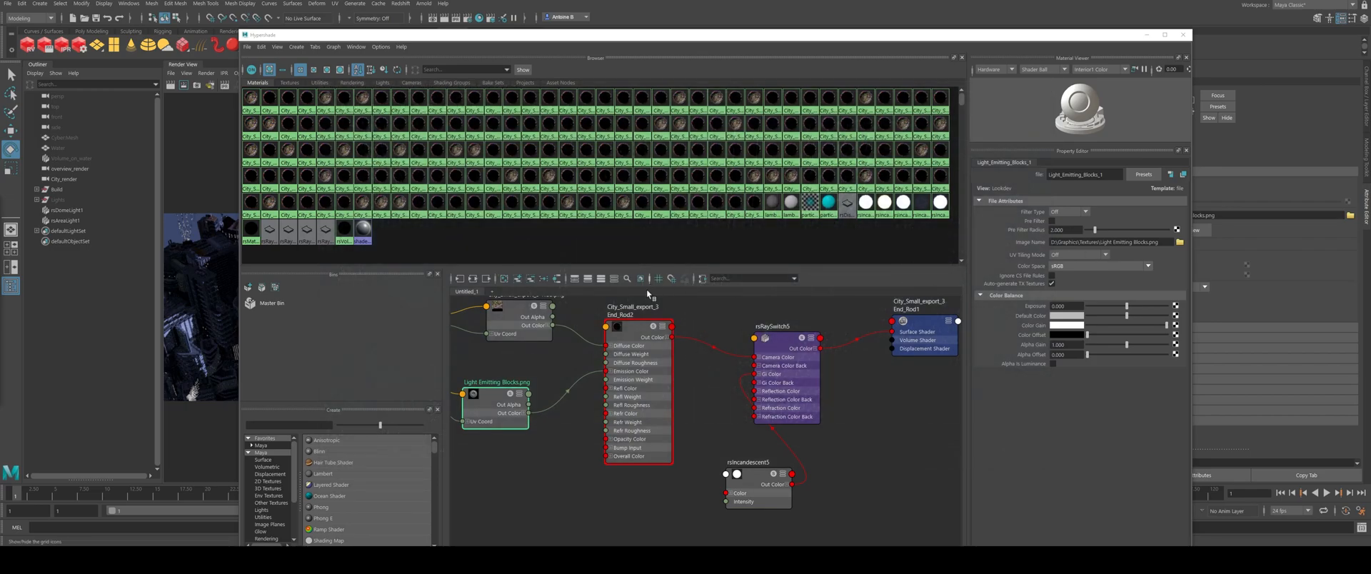
Step: Set the End_Rod2 material's Emission Weight to 4 in its Overall attributes
click(640, 339)
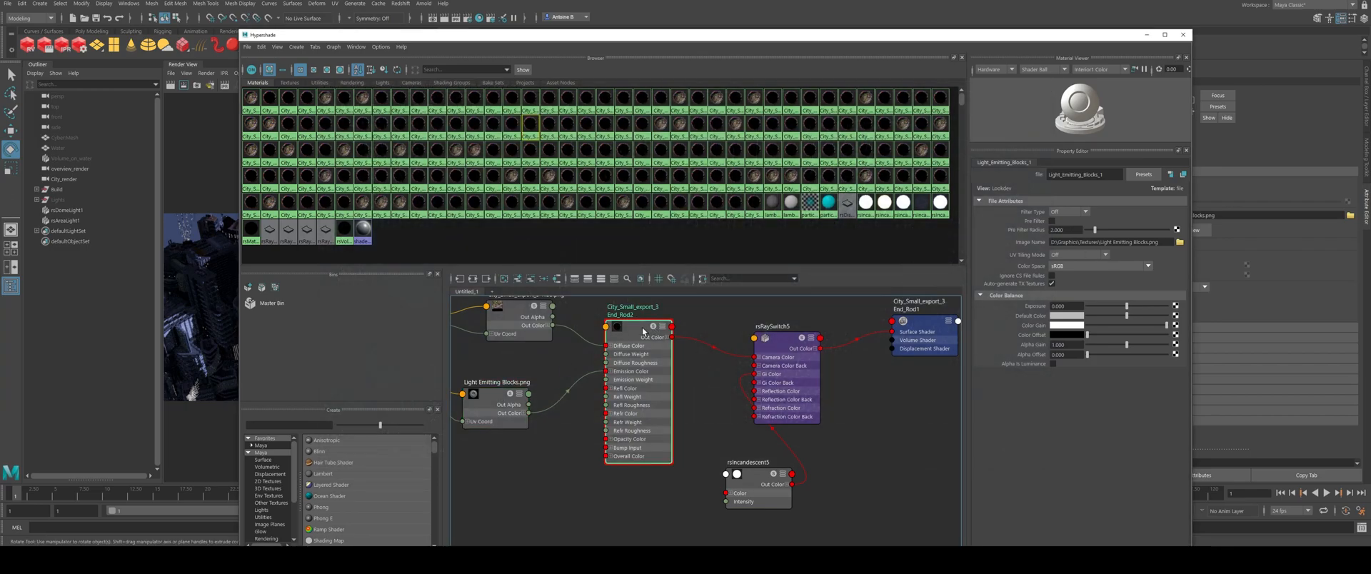
click(995, 523)
scroll(1002, 445, down, 2)
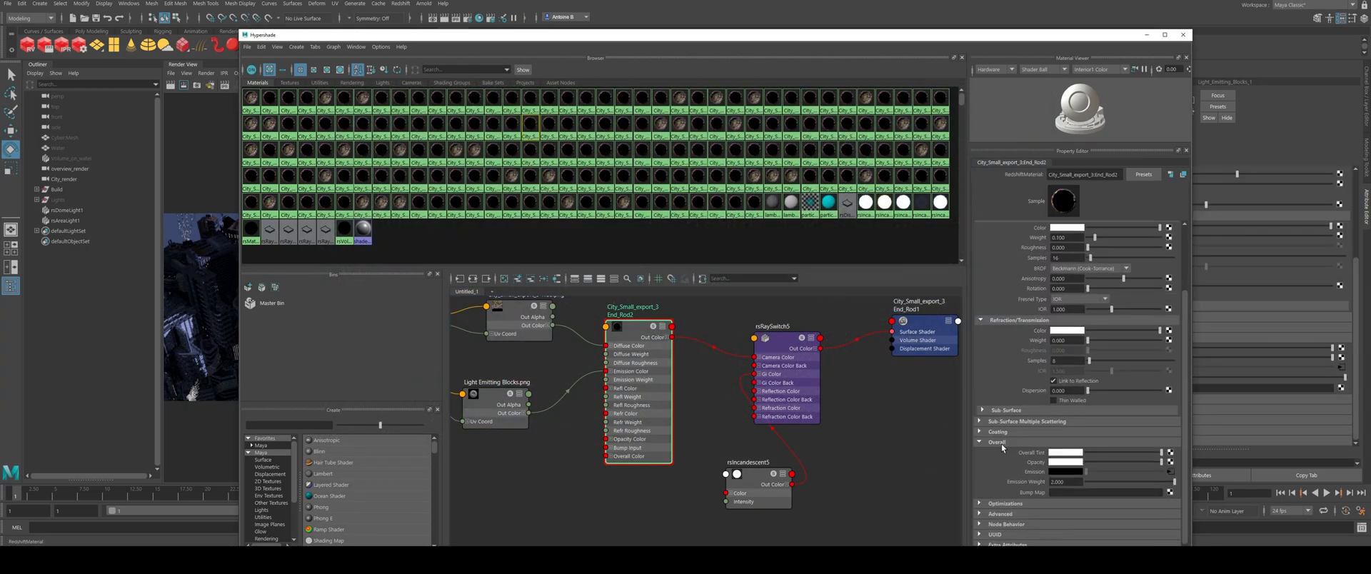
drag(1071, 482, 978, 473)
text(4)
key(Return)
Step: Select the incandescent shader and draw a render region over the white tower's damaged section below the billboard in the Render View
click(749, 477)
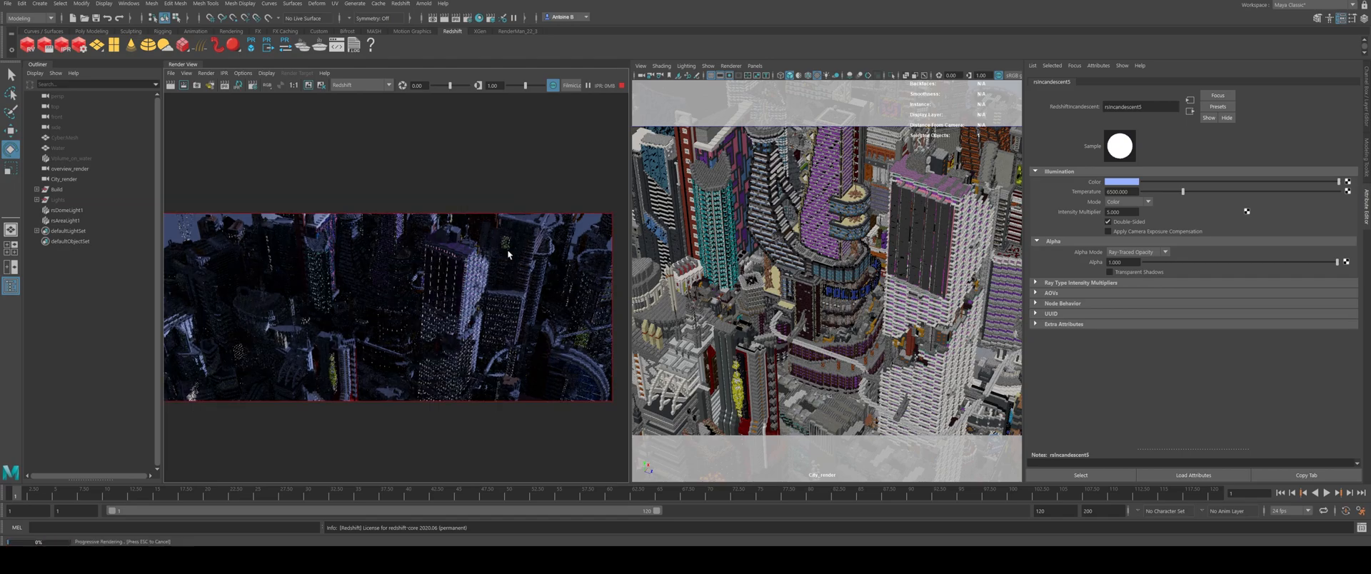
scroll(429, 334, up, 5)
scroll(430, 334, up, 4)
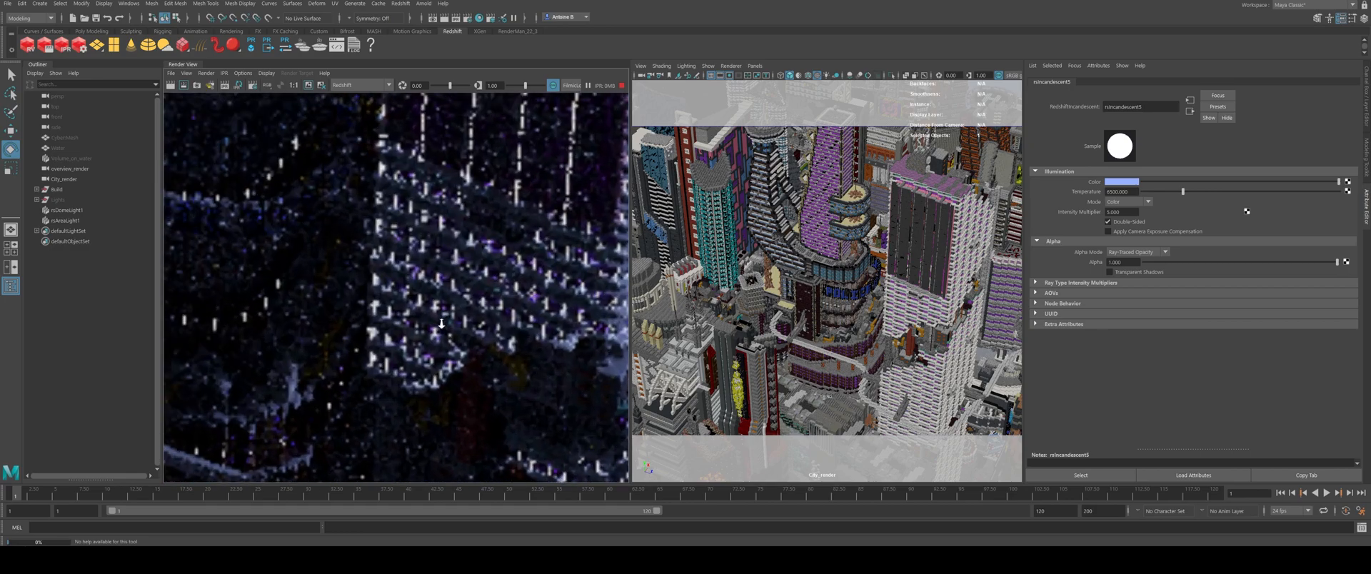
drag(559, 414, 568, 415)
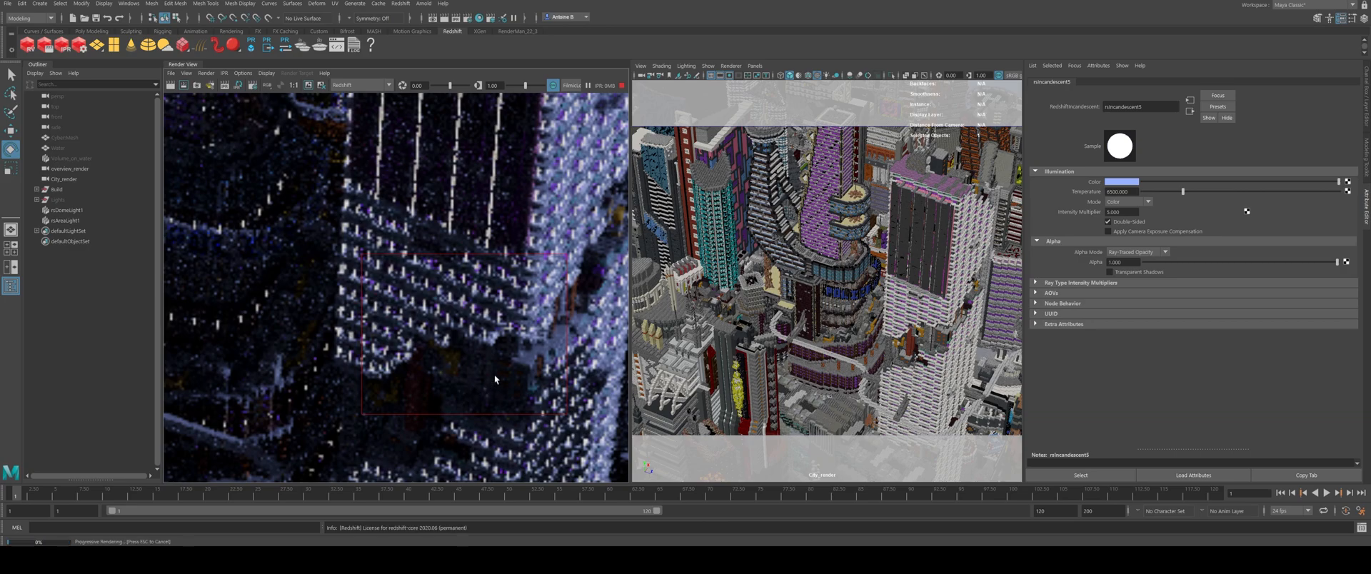
scroll(460, 325, up, 1)
scroll(460, 325, up, 3)
scroll(459, 325, down, 4)
alt+middle_drag(477, 318, 435, 321)
scroll(610, 244, down, 2)
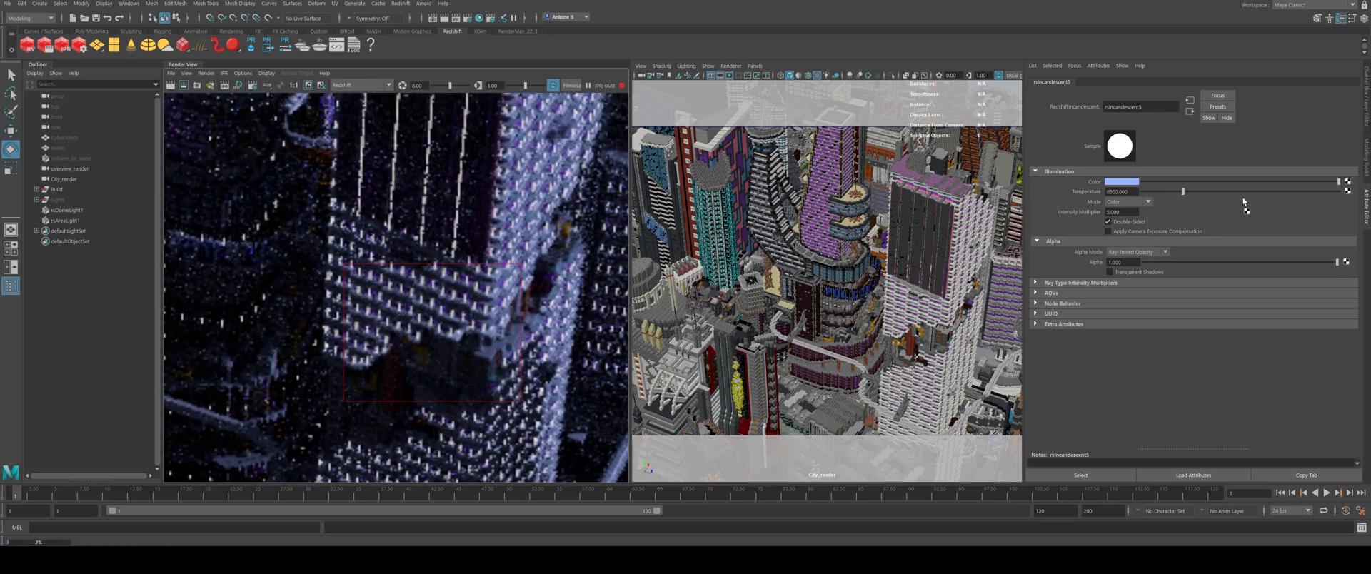
Step: Try an Intensity Multiplier of 20 on the incandescent shader and check the light bounce on the tower
drag(1132, 212, 1070, 208)
text(20)
key(Return)
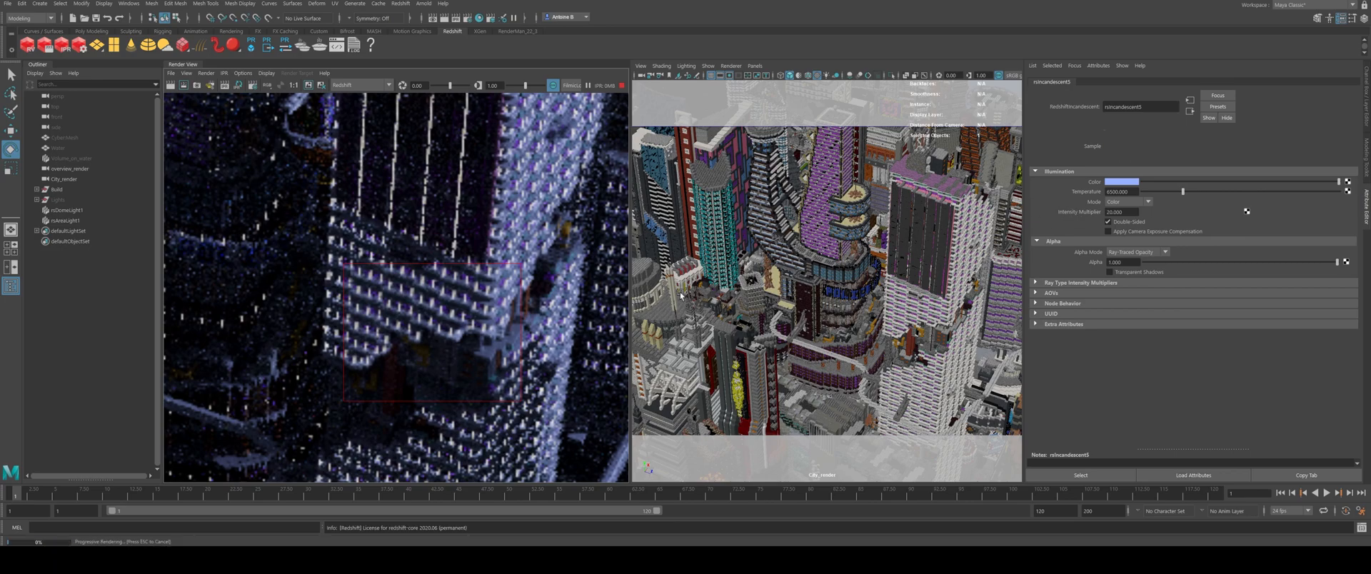
scroll(457, 322, up, 2)
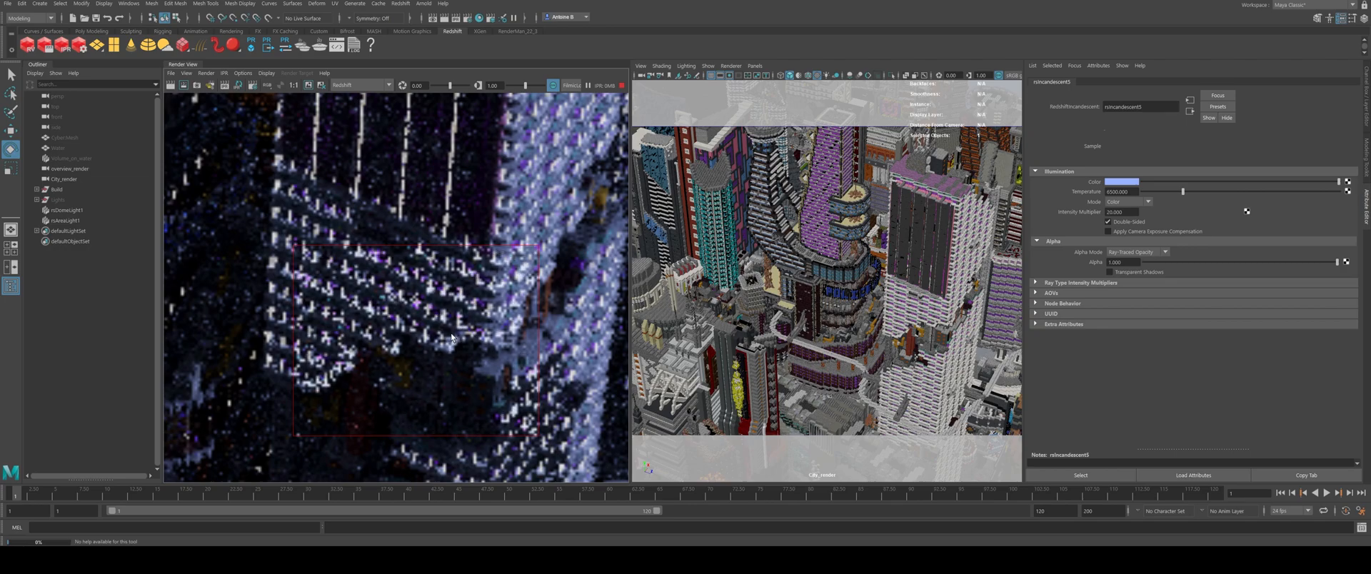
scroll(412, 300, down, 2)
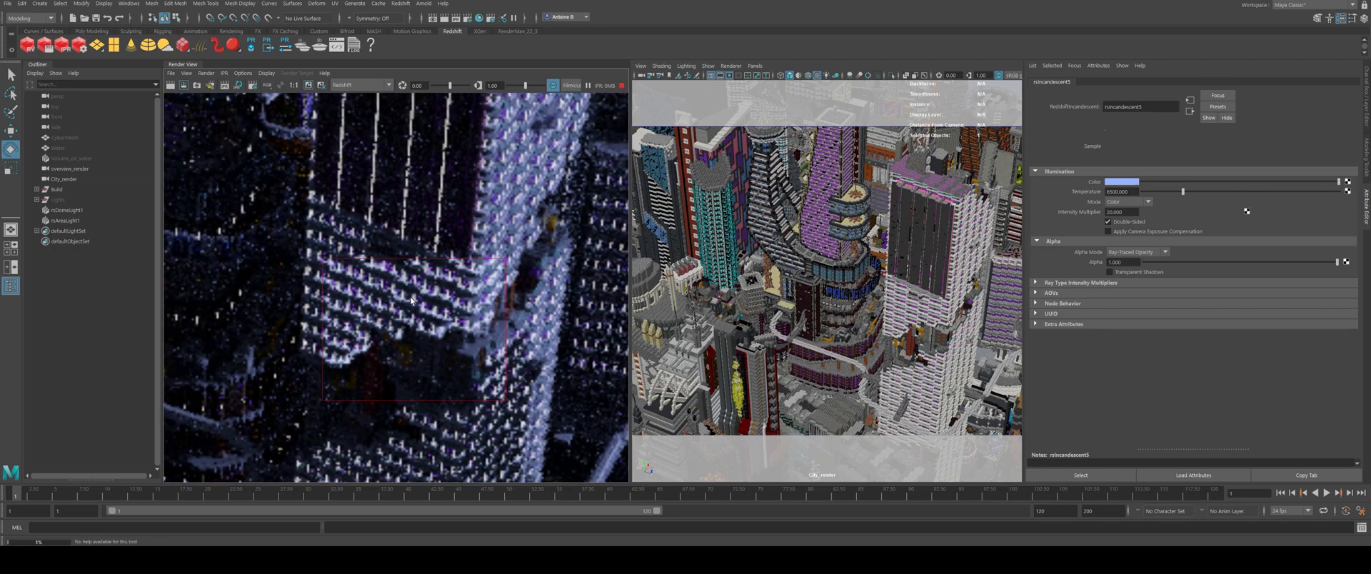
scroll(414, 301, down, 2)
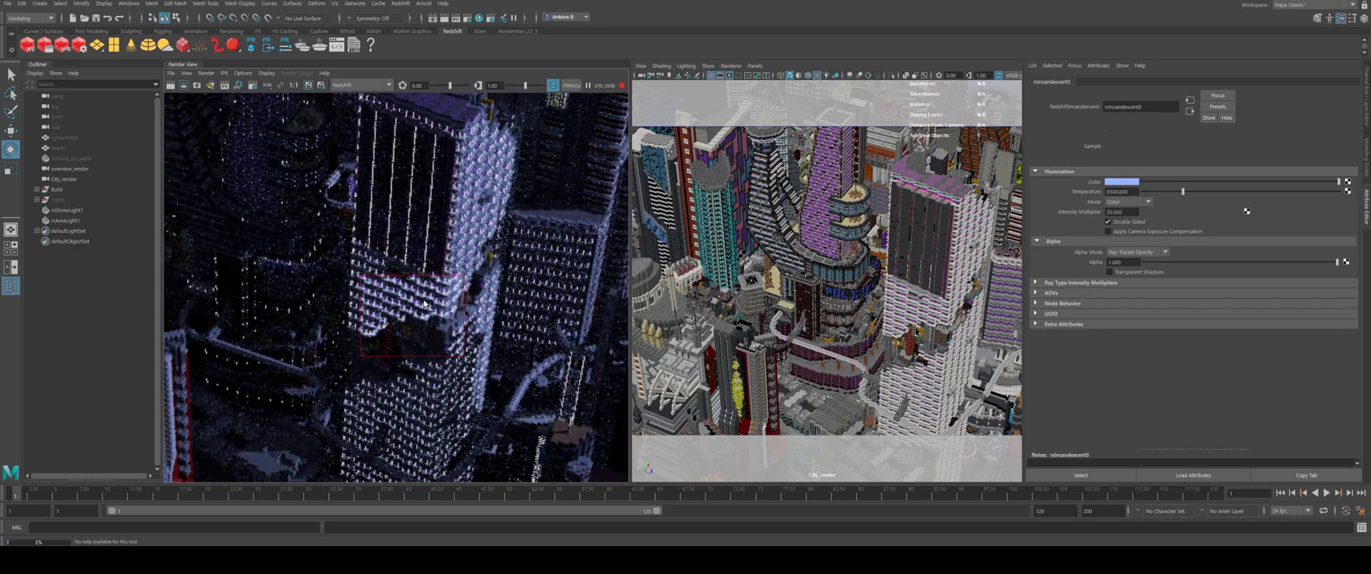
Step: Set the incandescent shader's Intensity Multiplier to 18
scroll(424, 304, up, 3)
drag(1133, 212, 1061, 219)
text(18)
key(Return)
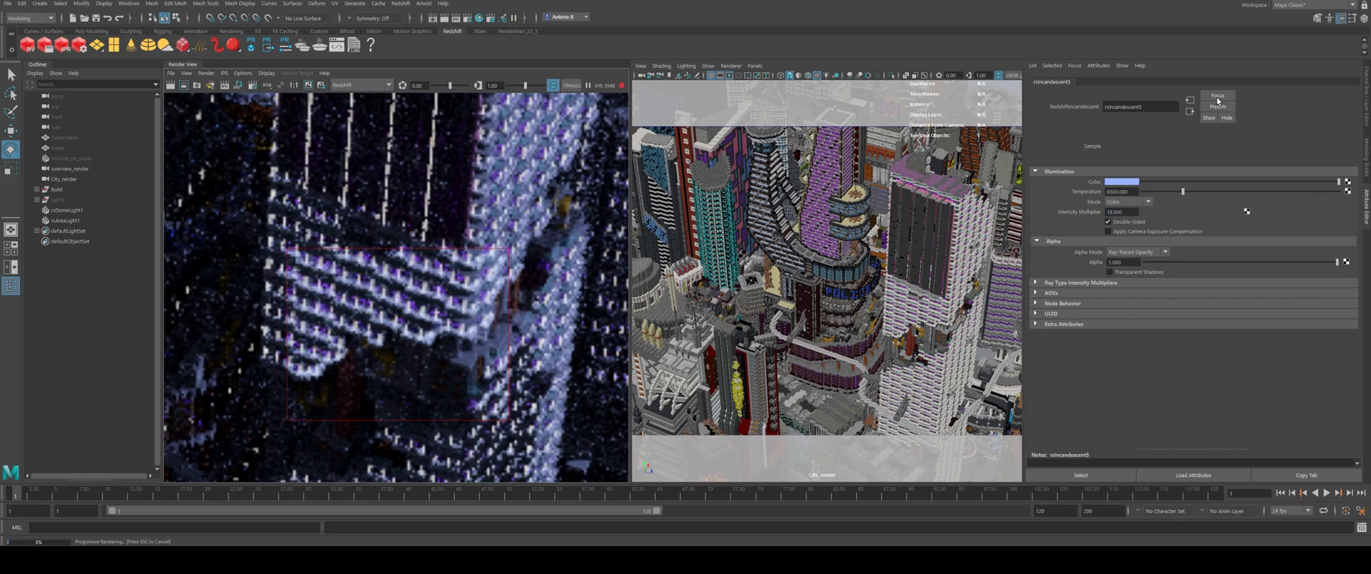
Step: Go through the ray switch's Camera Color to the End_Rod2 material and set its Emission Weight to 8
click(1190, 113)
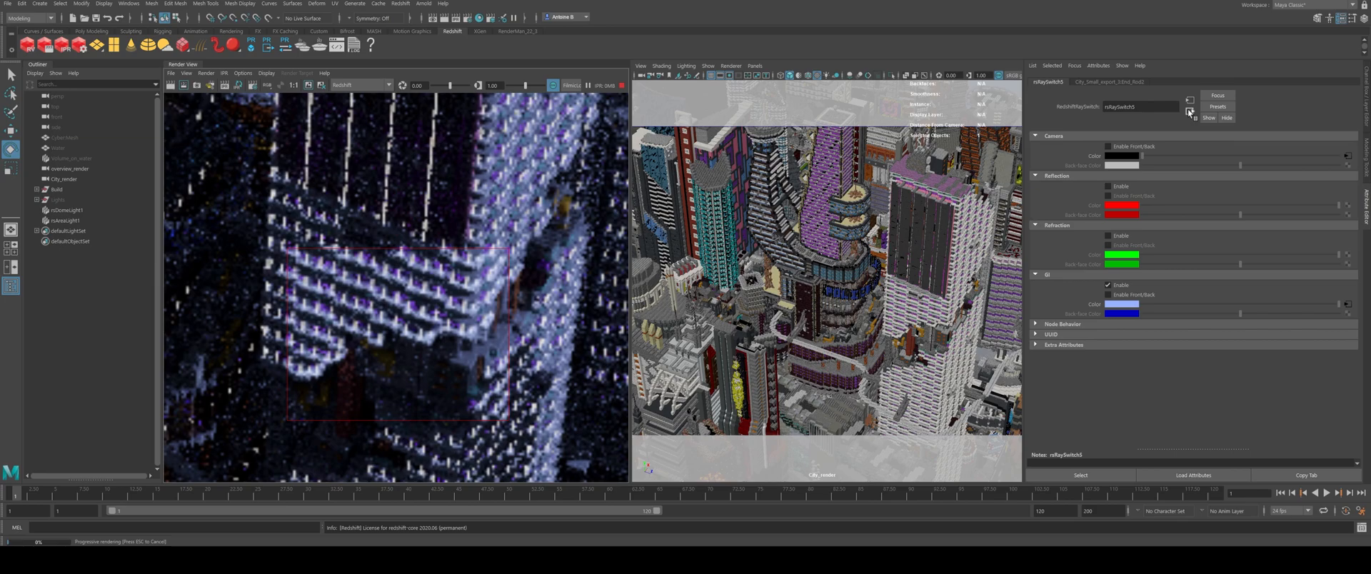
click(1348, 156)
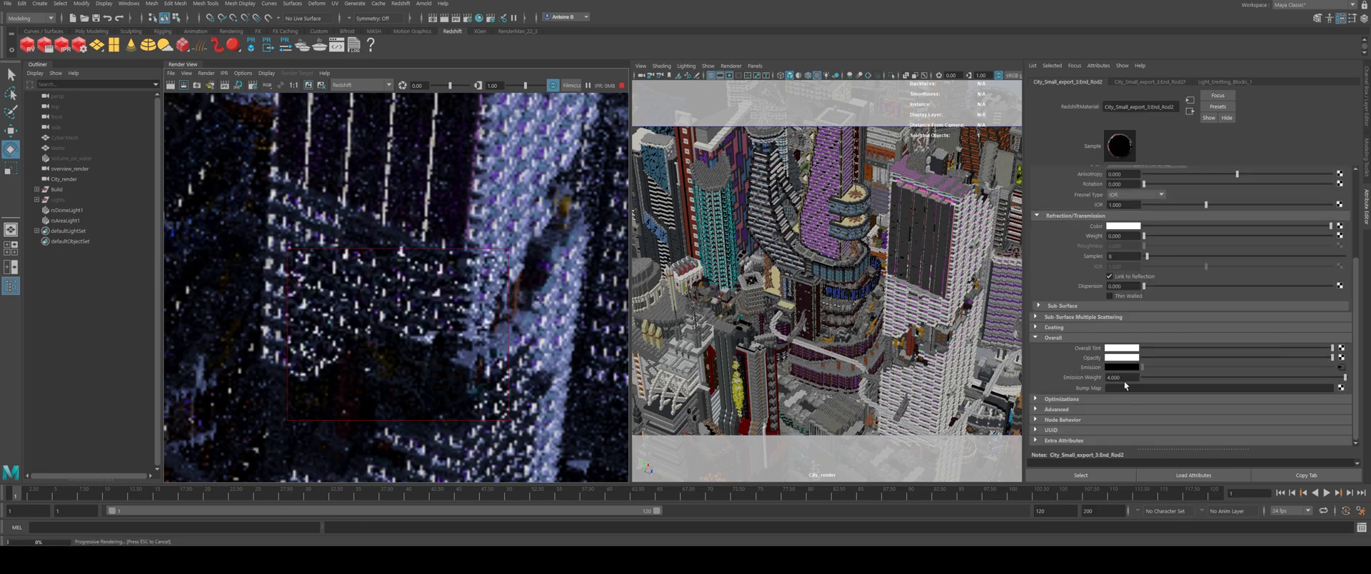
scroll(388, 293, up, 2)
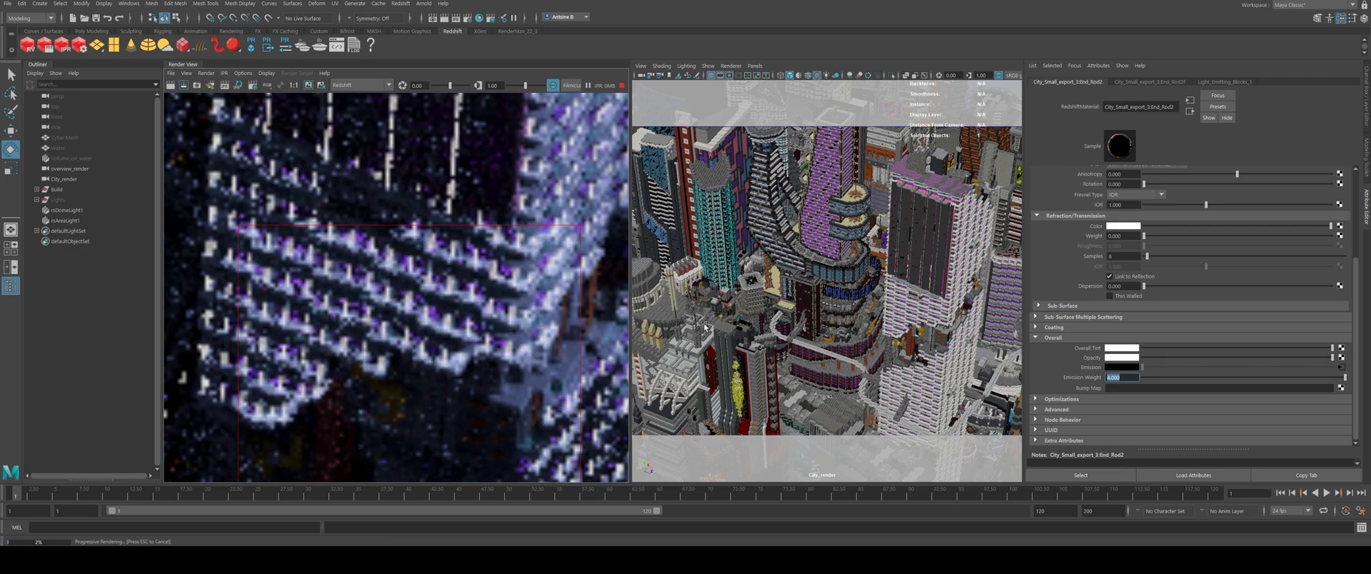
text(8)
key(Return)
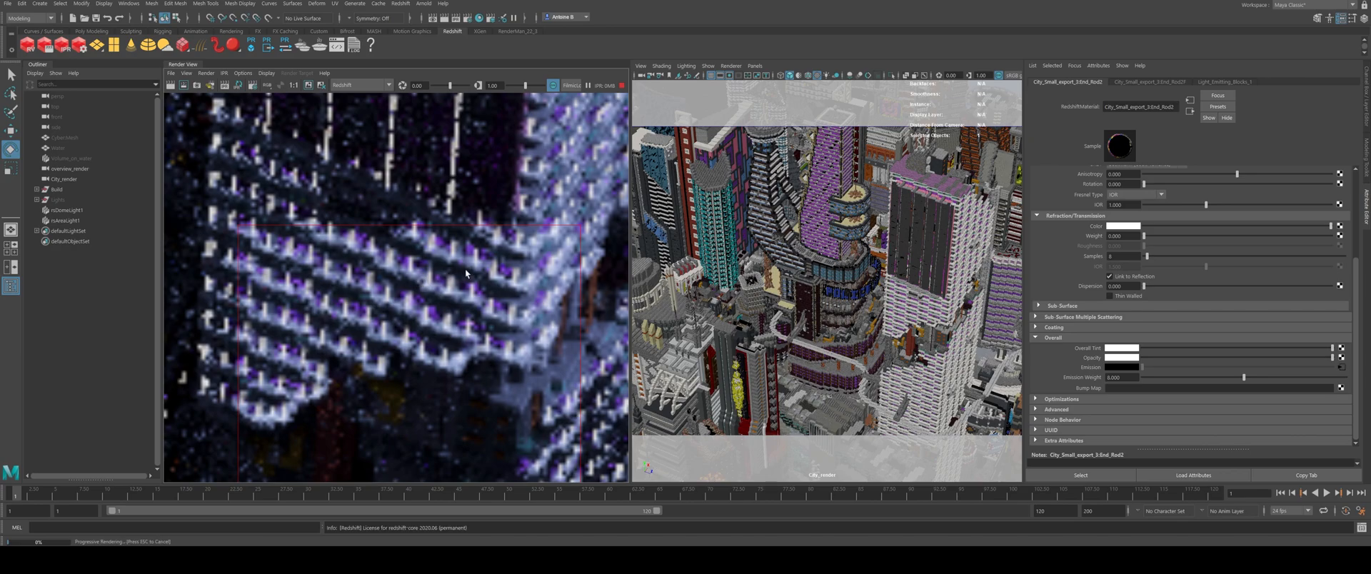
Step: Review the overall city render in the Render View and stop the IPR session
scroll(478, 279, down, 6)
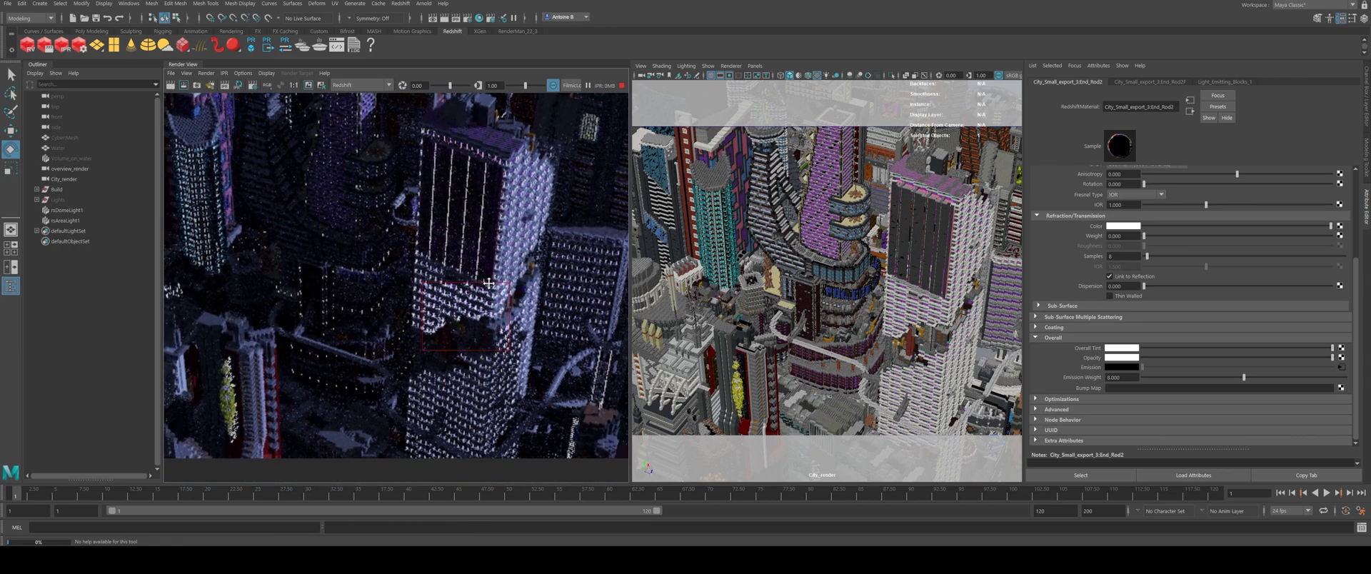
scroll(488, 284, down, 6)
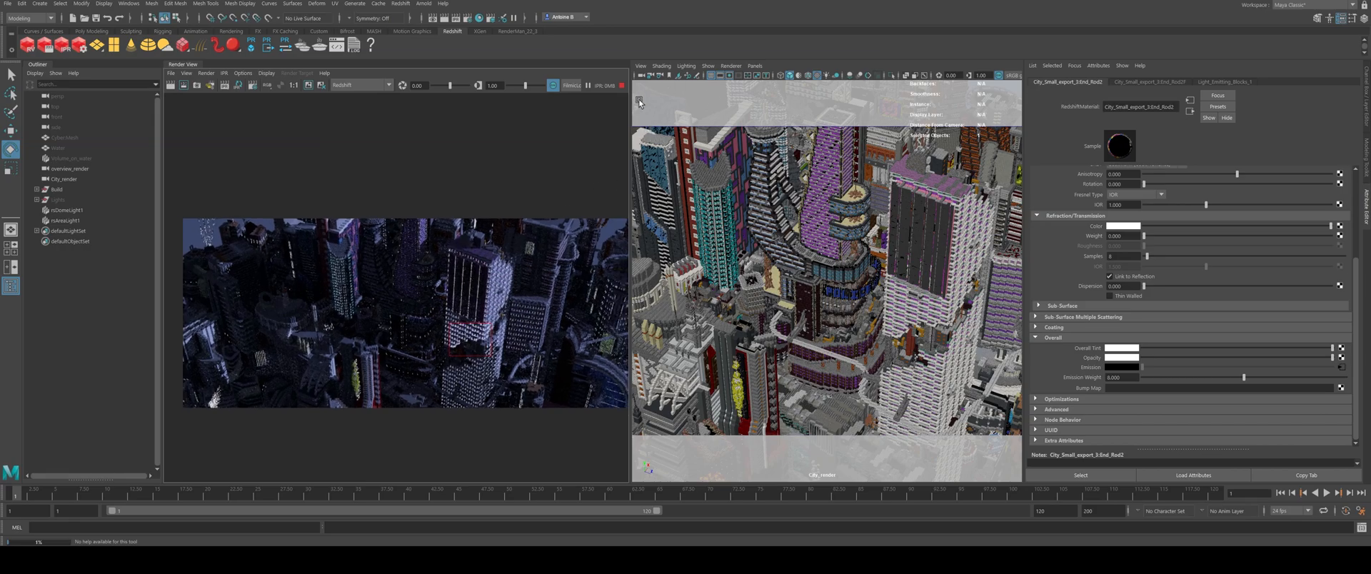
alt+middle_drag(538, 242, 525, 230)
alt+right_drag(525, 229, 464, 229)
alt+middle_drag(464, 228, 456, 229)
alt+right_drag(500, 227, 588, 221)
alt+middle_drag(563, 229, 557, 222)
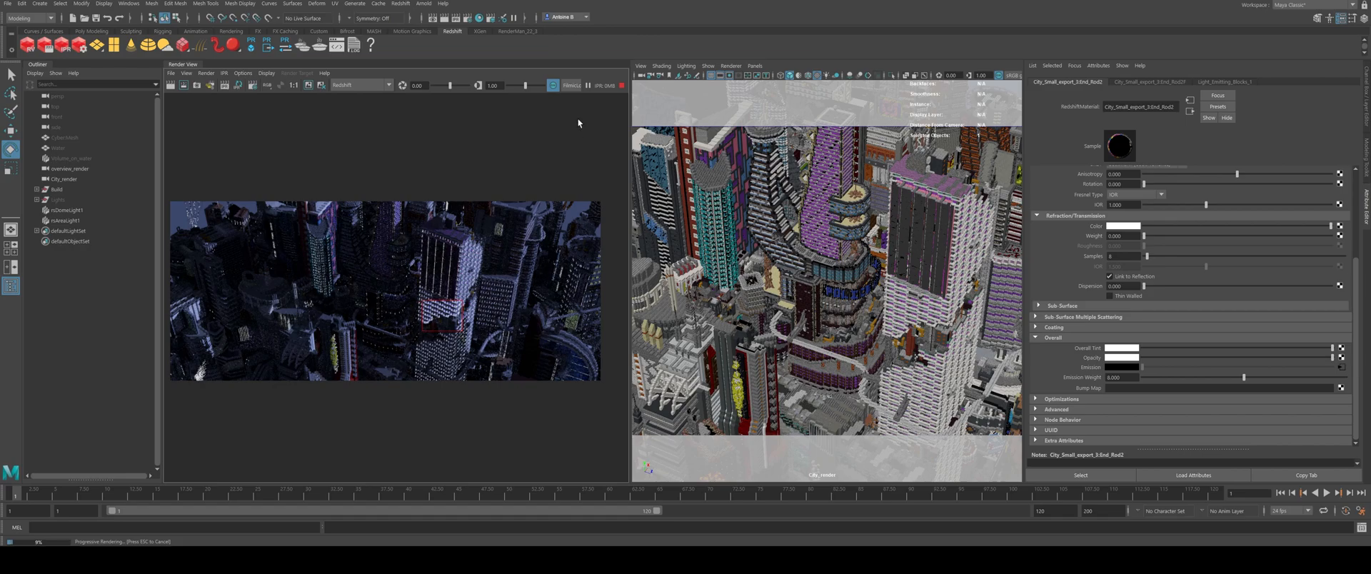
click(622, 85)
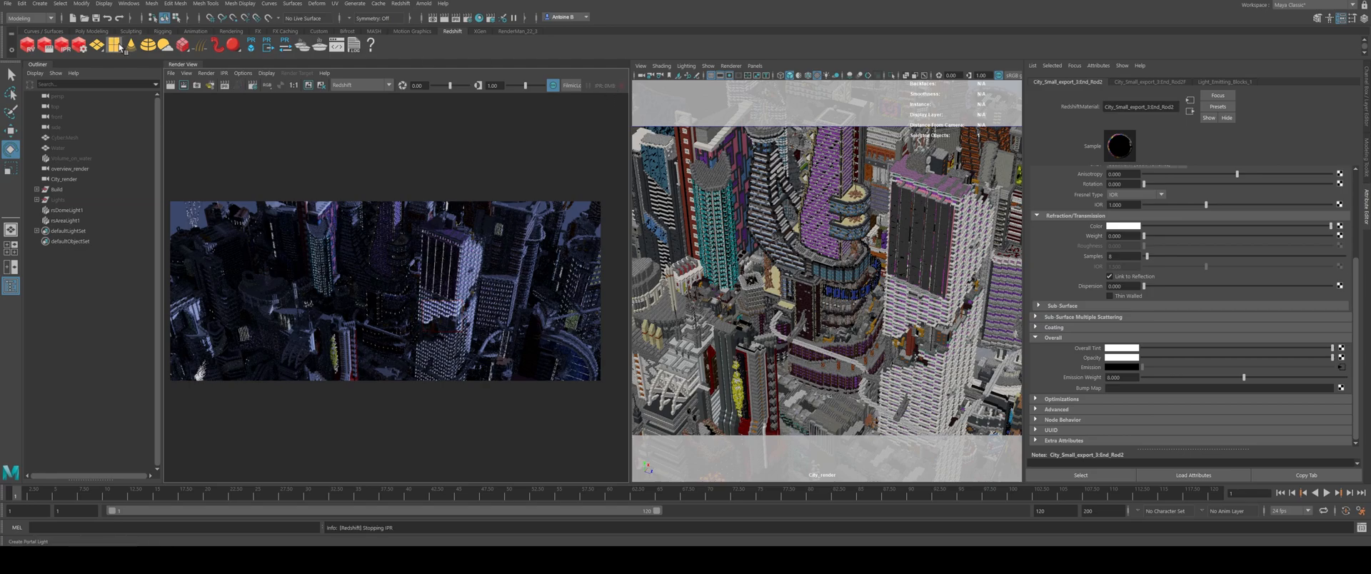
Step: Open the Atmosphere volume scattering node's attributes from the Redshift output settings and close the render settings
click(466, 18)
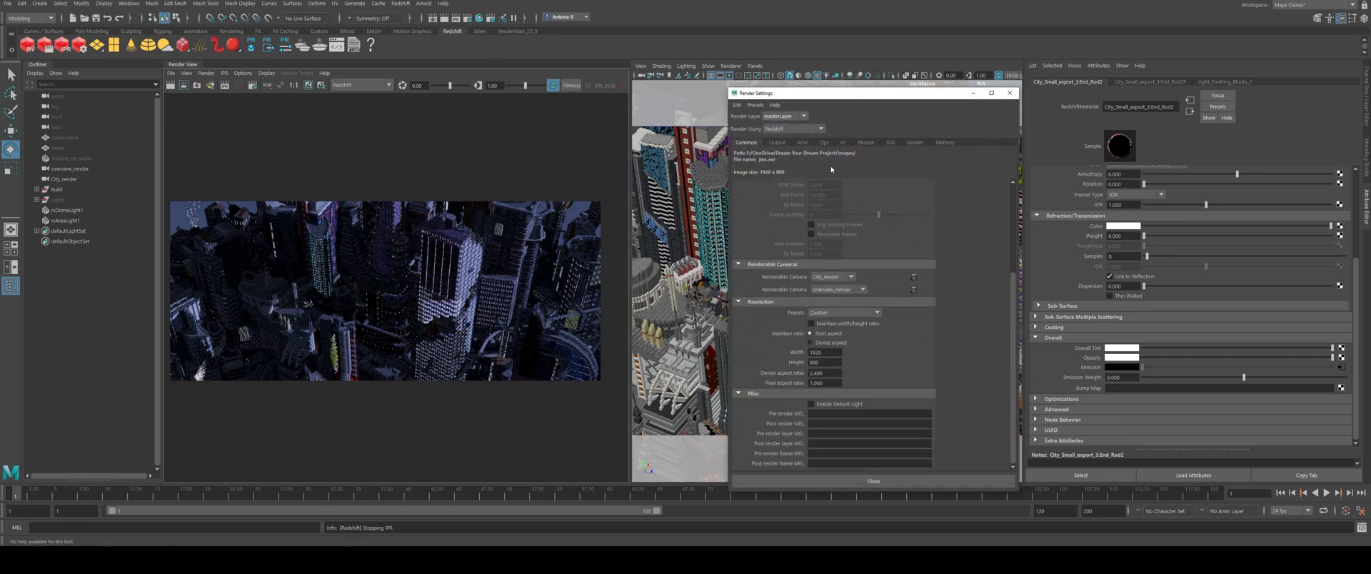
click(777, 142)
scroll(851, 343, down, 5)
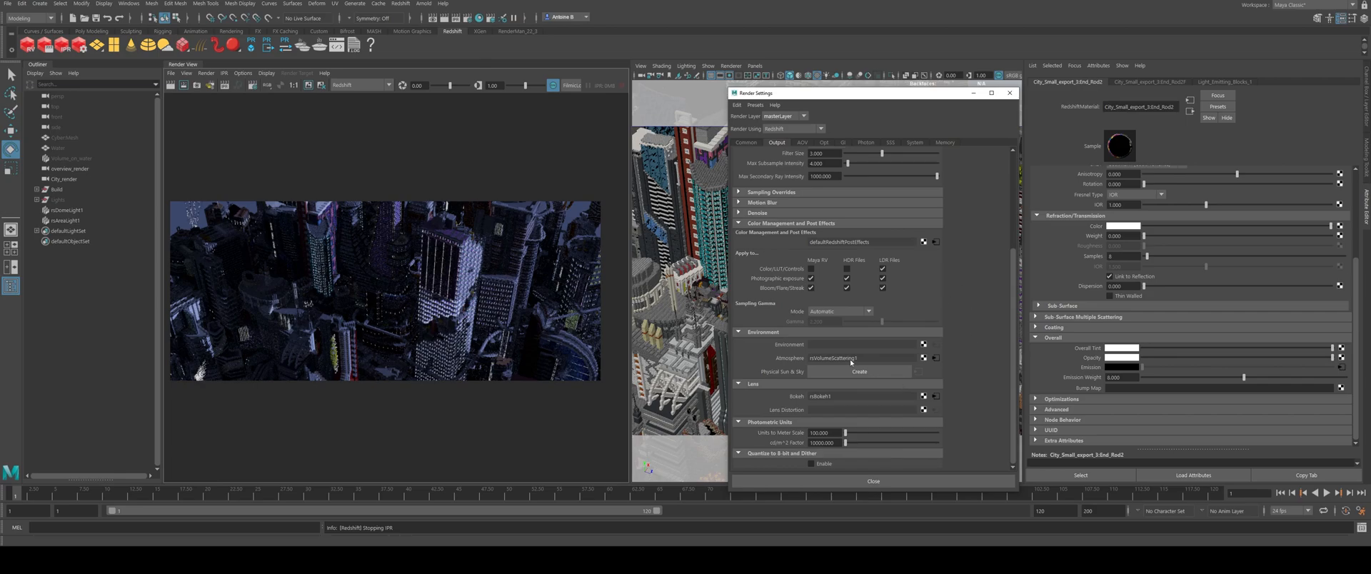
click(935, 357)
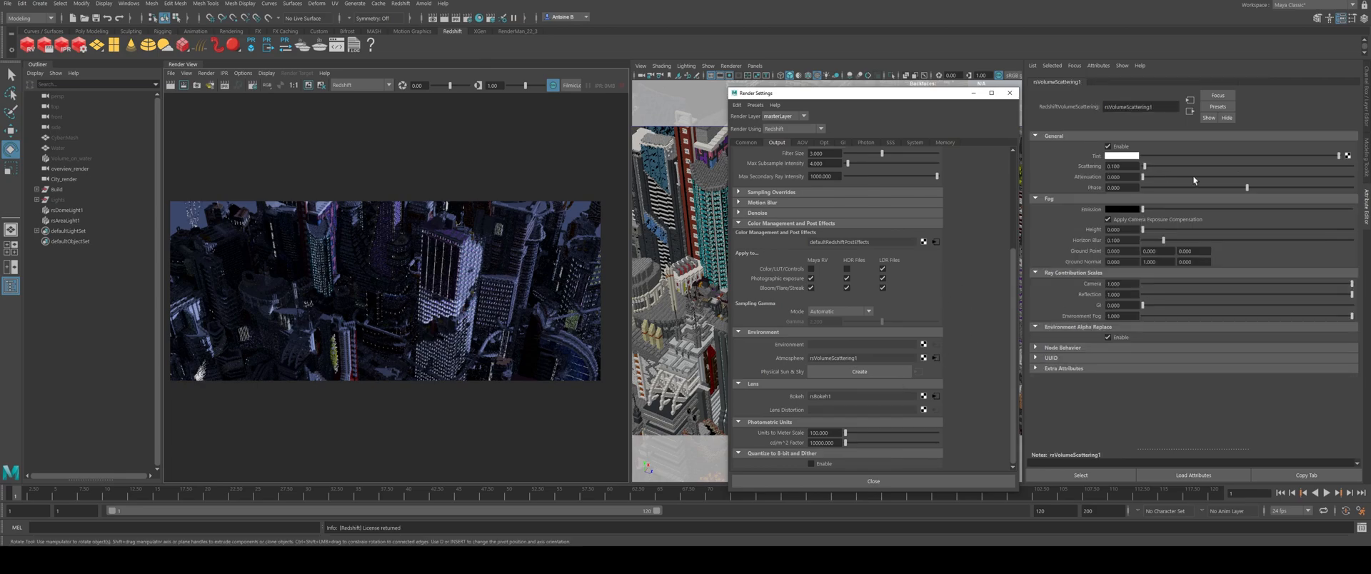
click(1008, 93)
Step: Create another Redshift area light, widen the viewport and switch it to the persp camera with the whole city in view
click(98, 45)
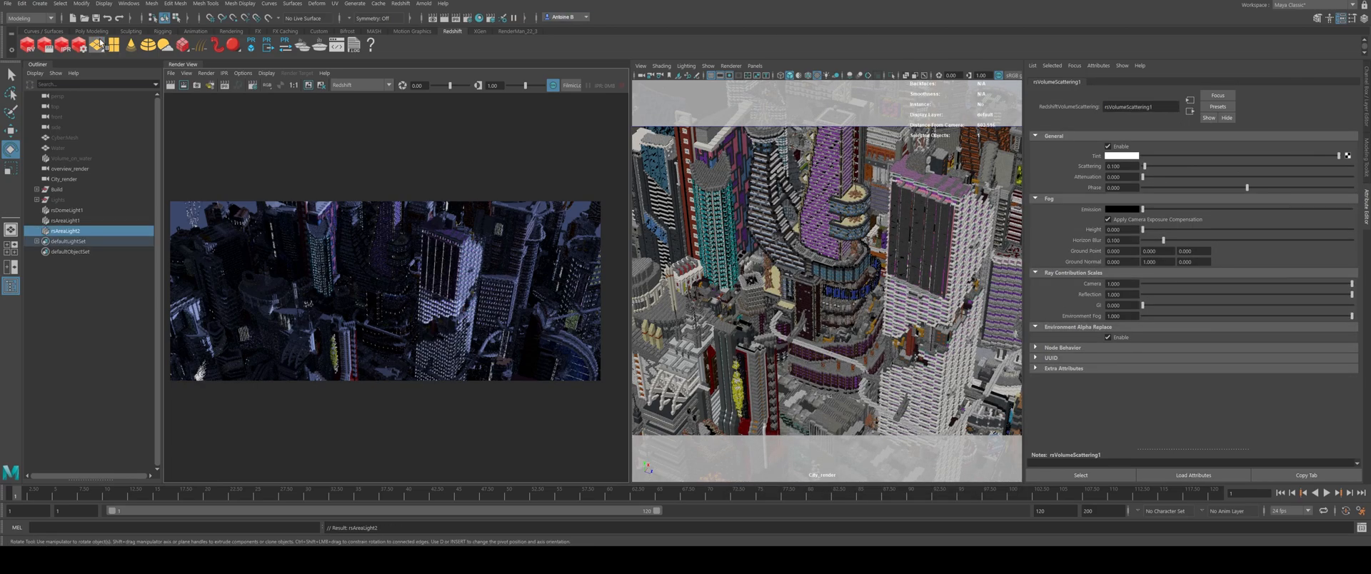
drag(630, 195, 421, 195)
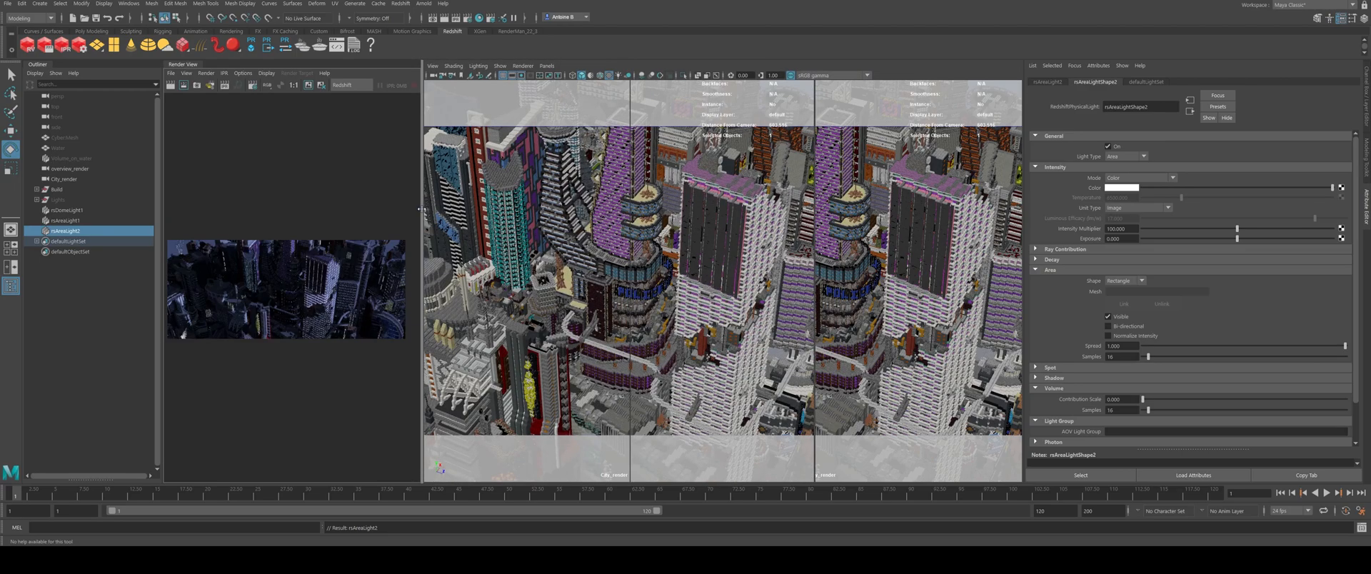
click(64, 95)
middle_drag(65, 98, 642, 236)
alt+drag(697, 239, 640, 213)
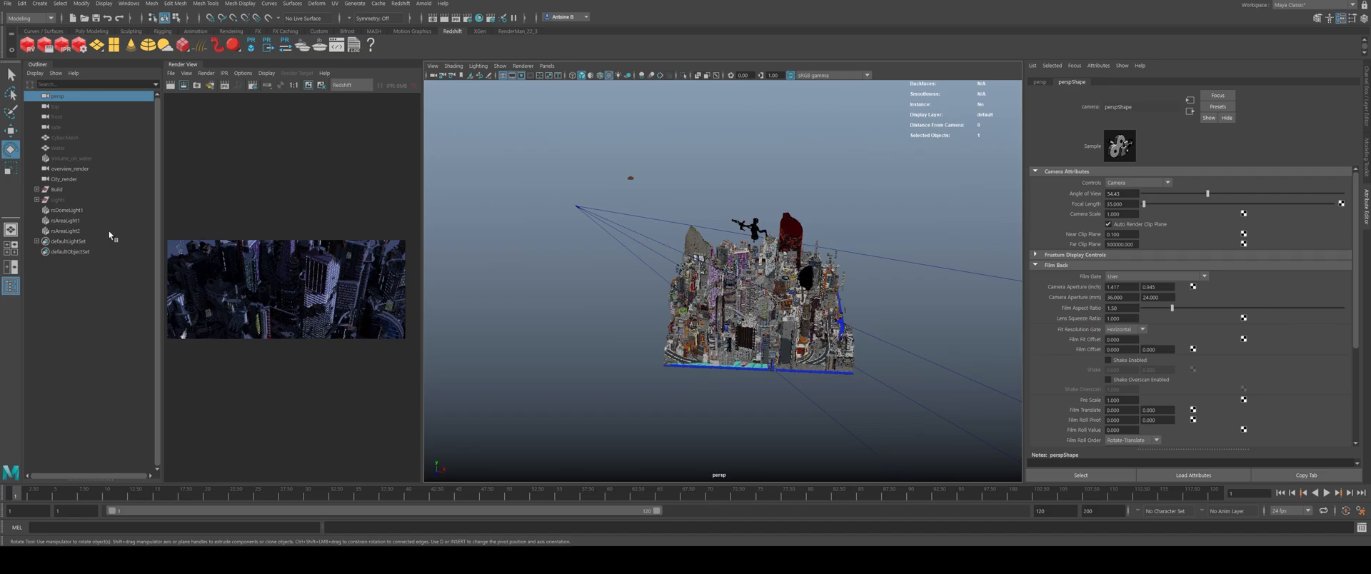
Step: Rename the first Redshift area light to Moonlight and the second one to Rim_light
double_click(80, 221)
text(Moonlight)
key(Return)
double_click(77, 231)
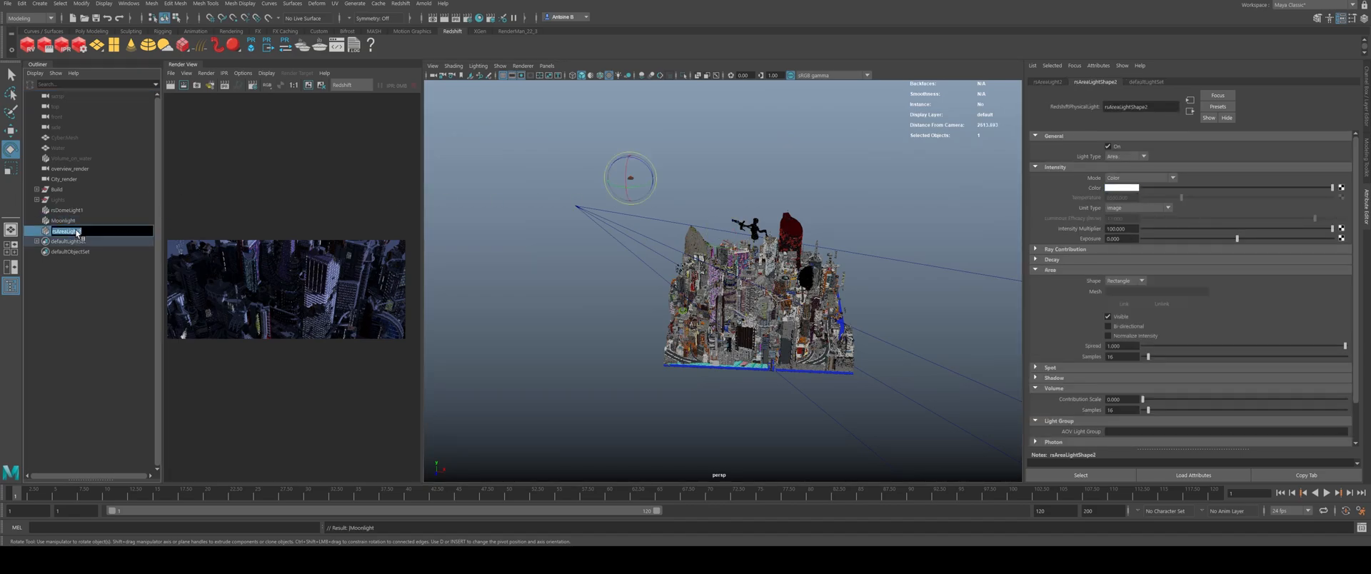
text(Vim_light)
key(Return)
Step: Move the rim light away from its initial spot to the side of the city and turn it toward the buildings
key(w)
drag(663, 178, 723, 386)
key(r)
key(e)
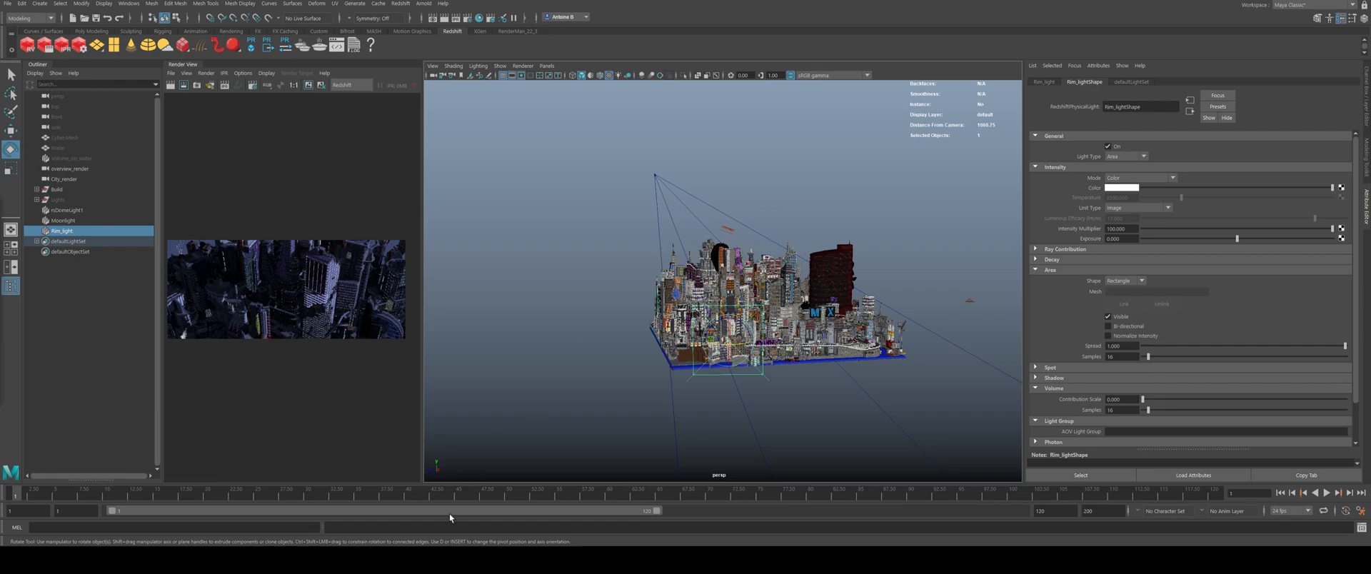
Step: Switch to the finished city render in djv_view, examine its rim lighting and fog, and close the viewer
click(361, 556)
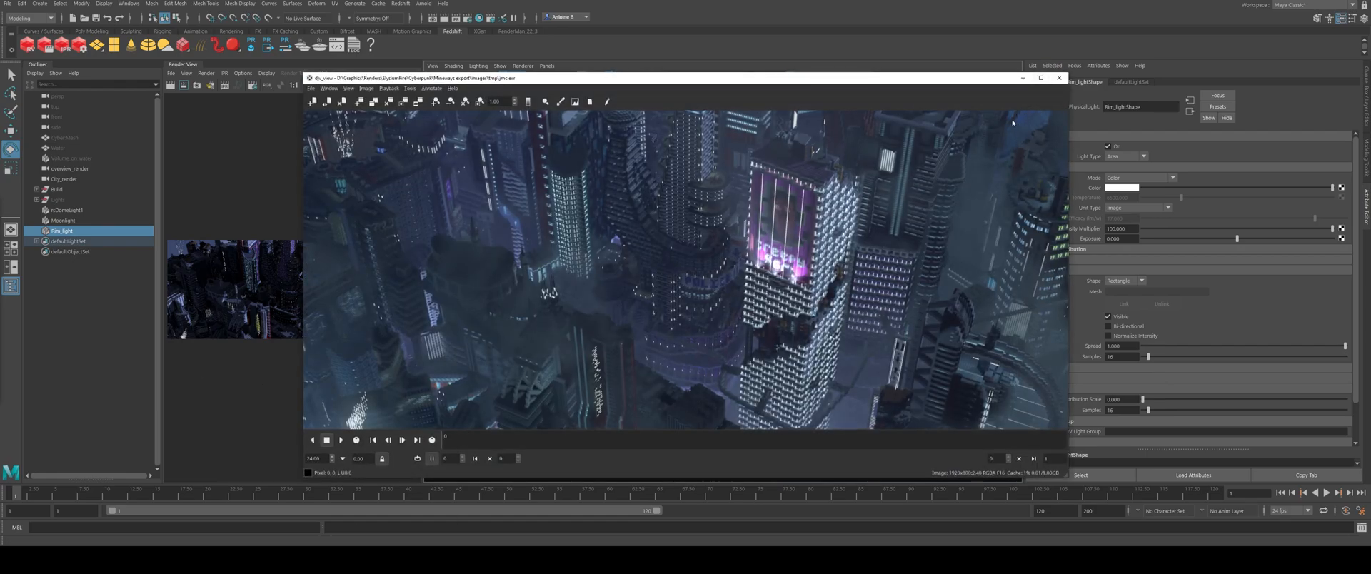
drag(1000, 79, 983, 79)
scroll(1010, 120, down, 1)
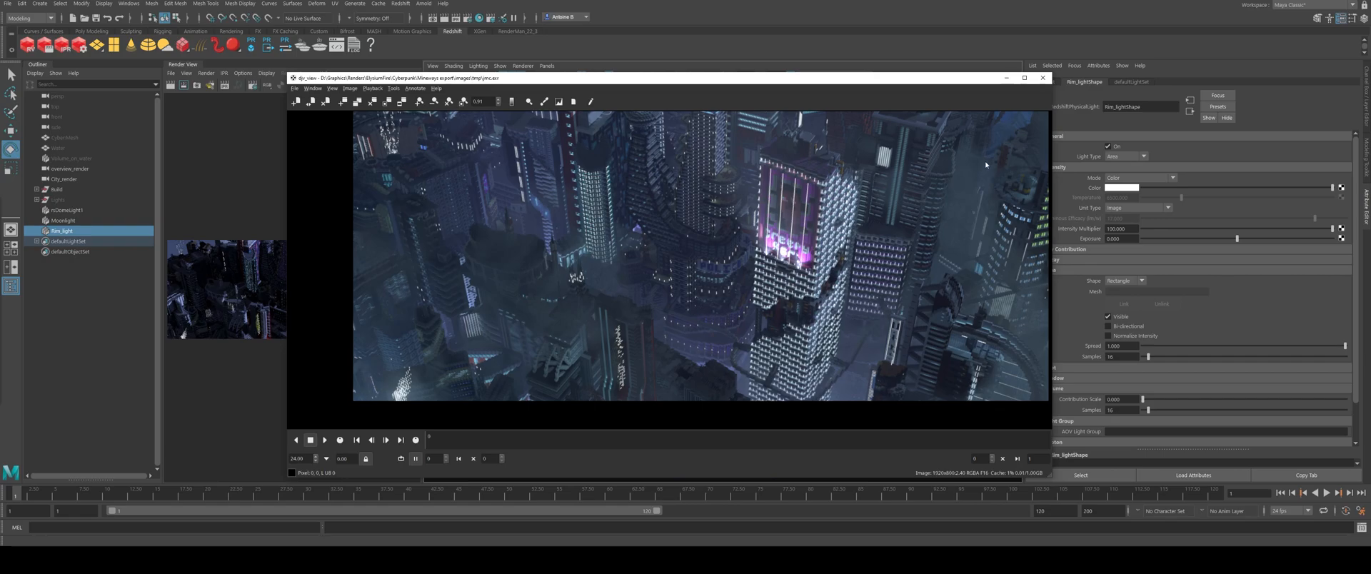
click(1043, 77)
Step: Enlarge the rim light and give it a blue color with an intensity multiplier of 20
scroll(705, 309, up, 2)
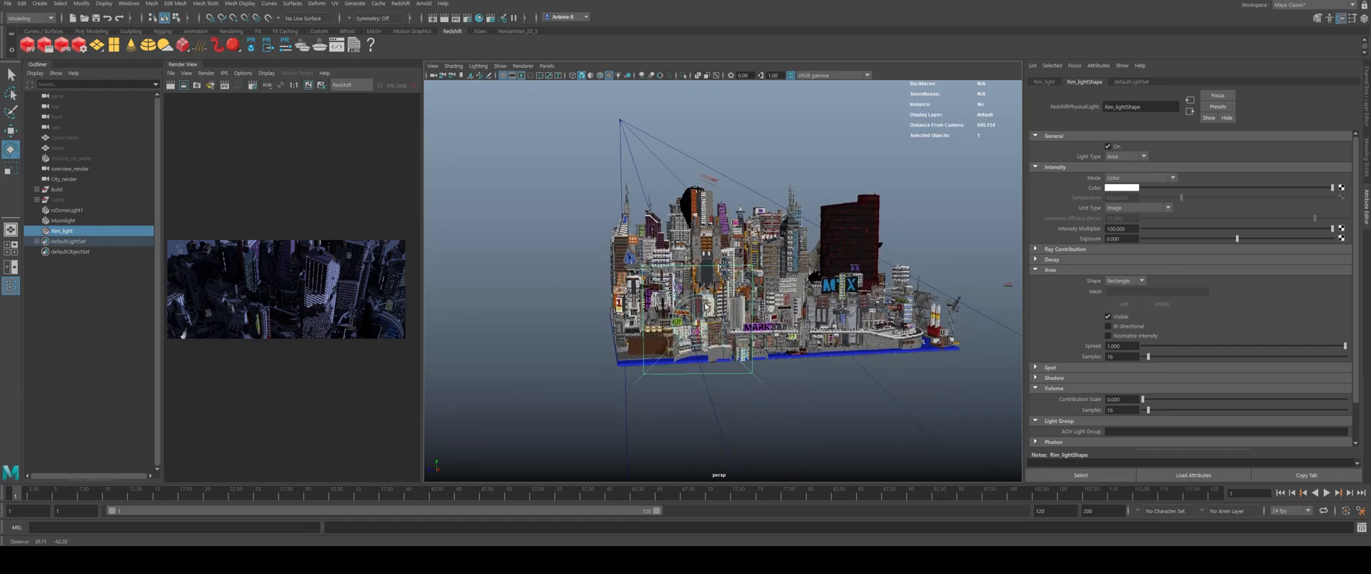
key(r)
mouse_move(707, 310)
mouse_down()
mouse_move(742, 319)
mouse_move(722, 315)
mouse_up()
click(1127, 187)
drag(1140, 229, 1036, 214)
text(20)
key(Return)
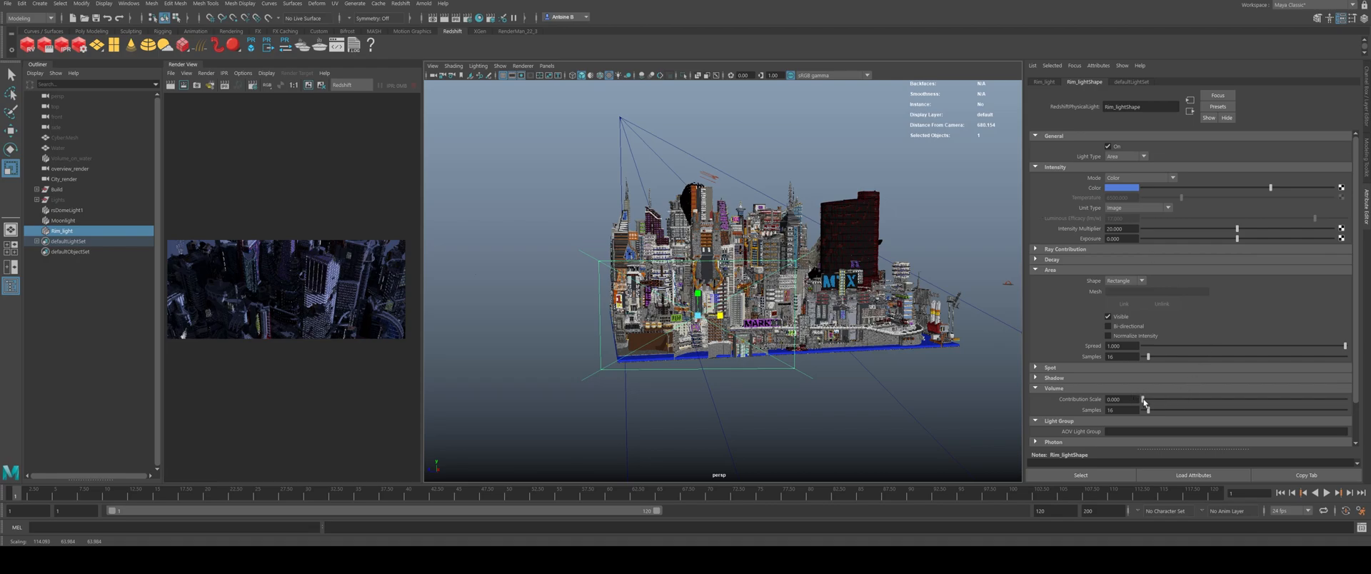
Step: Set the rim light's volume contribution scale to 0.1
drag(1137, 400, 1078, 400)
text(0.1)
key(Return)
alt+drag(735, 308, 771, 309)
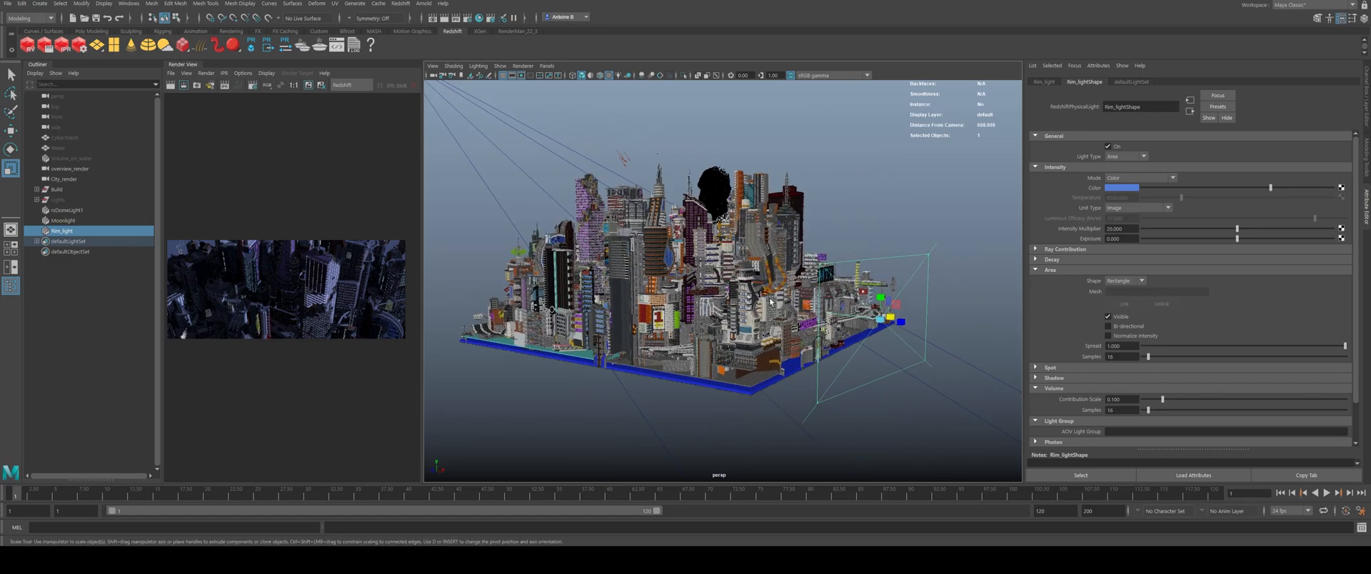
Step: Widen the Render View and create a Redshift volume object
drag(422, 170, 572, 170)
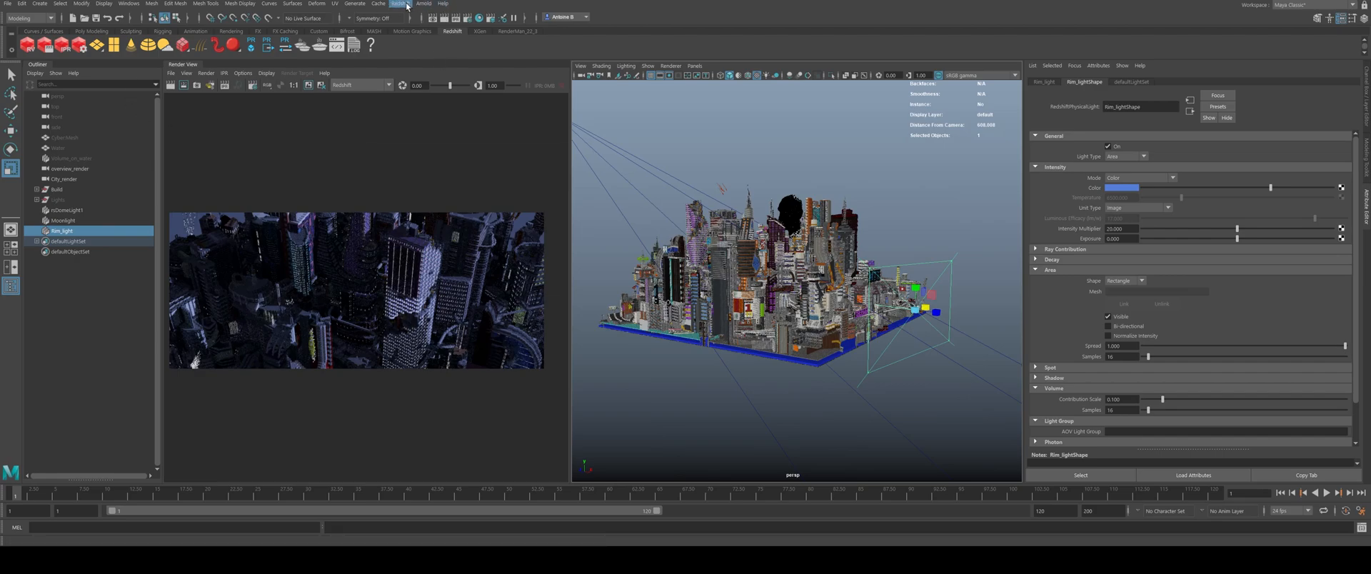
click(401, 4)
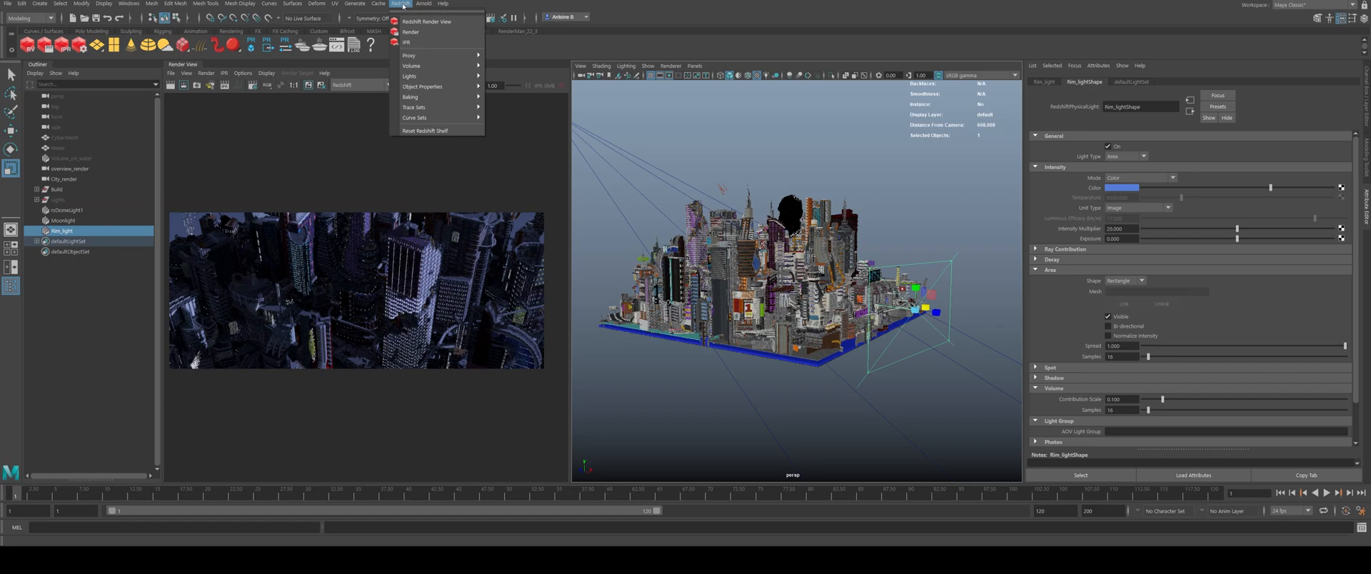
mouse_move(439, 66)
click(550, 83)
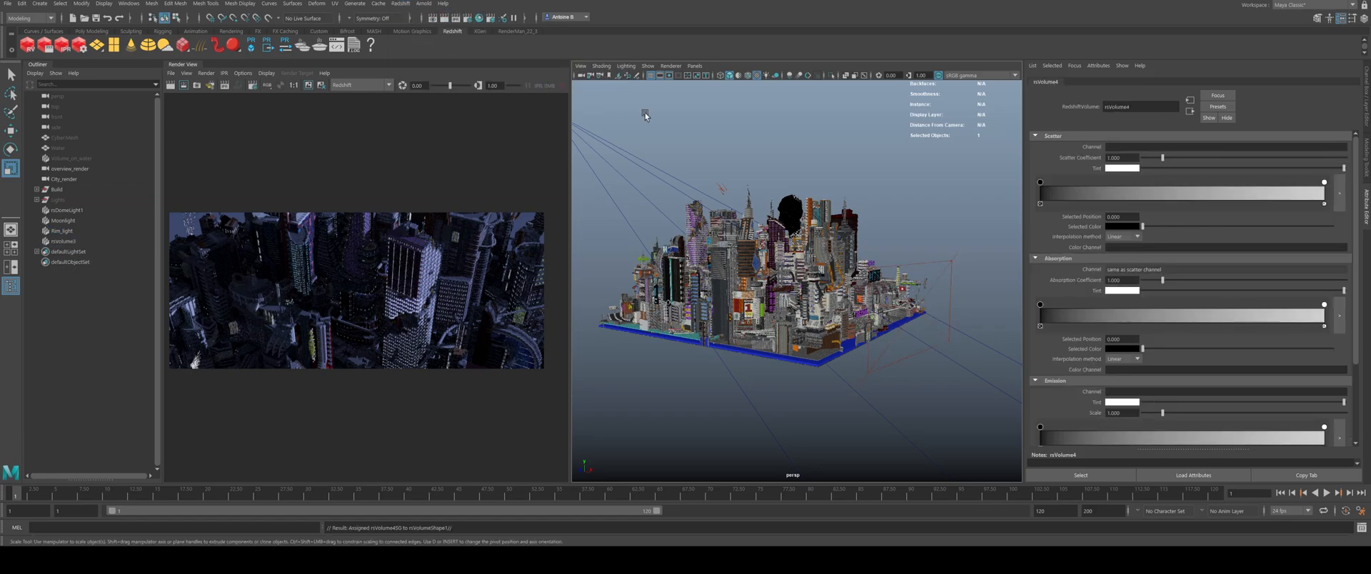
Step: Select the new Redshift volume and move it into the middle of the city
scroll(782, 186, down, 5)
alt+drag(782, 161, 823, 225)
alt+middle_drag(827, 223, 828, 259)
key(w)
click(64, 241)
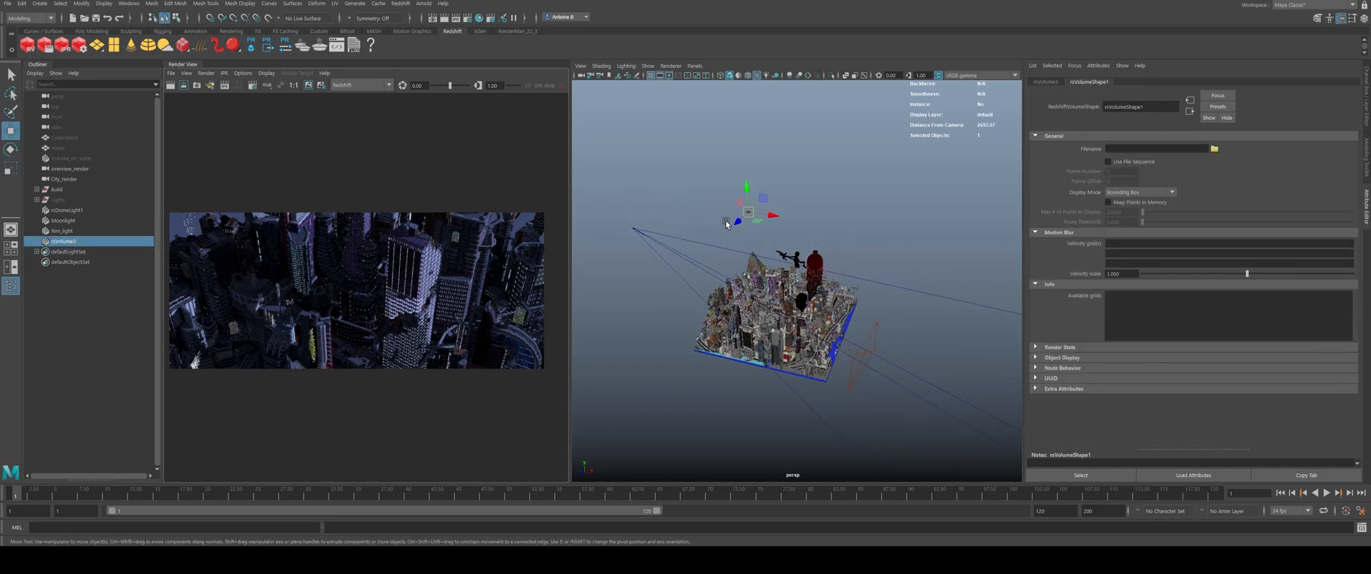
drag(757, 221, 782, 338)
Step: Set the volume's scale to 50 on all three axes
key(r)
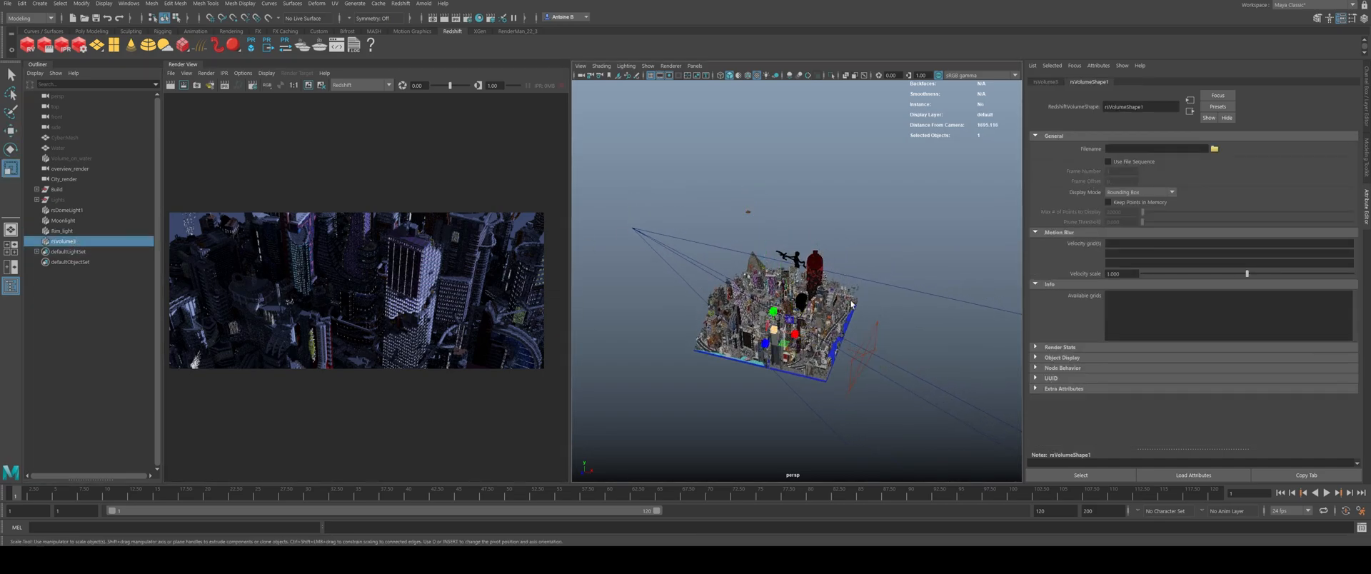
click(1367, 89)
drag(1341, 141, 1337, 157)
text(50)
key(Return)
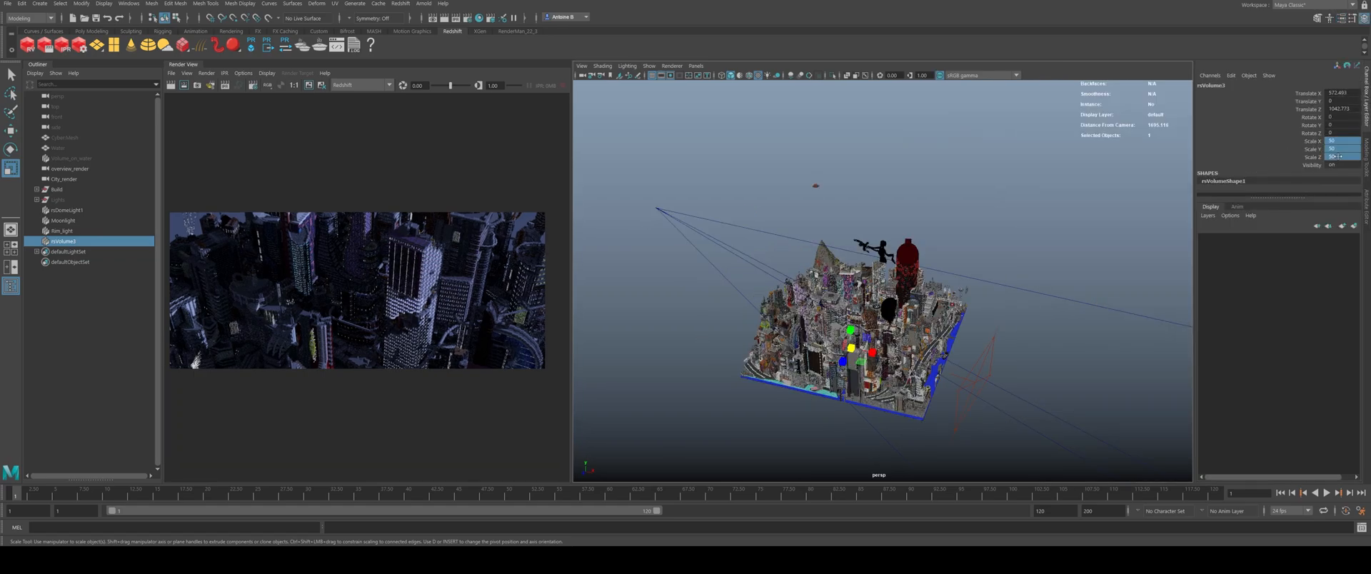
Step: Open the file browser for the volume's VDB file, bring it into view and widen its file list
click(1364, 217)
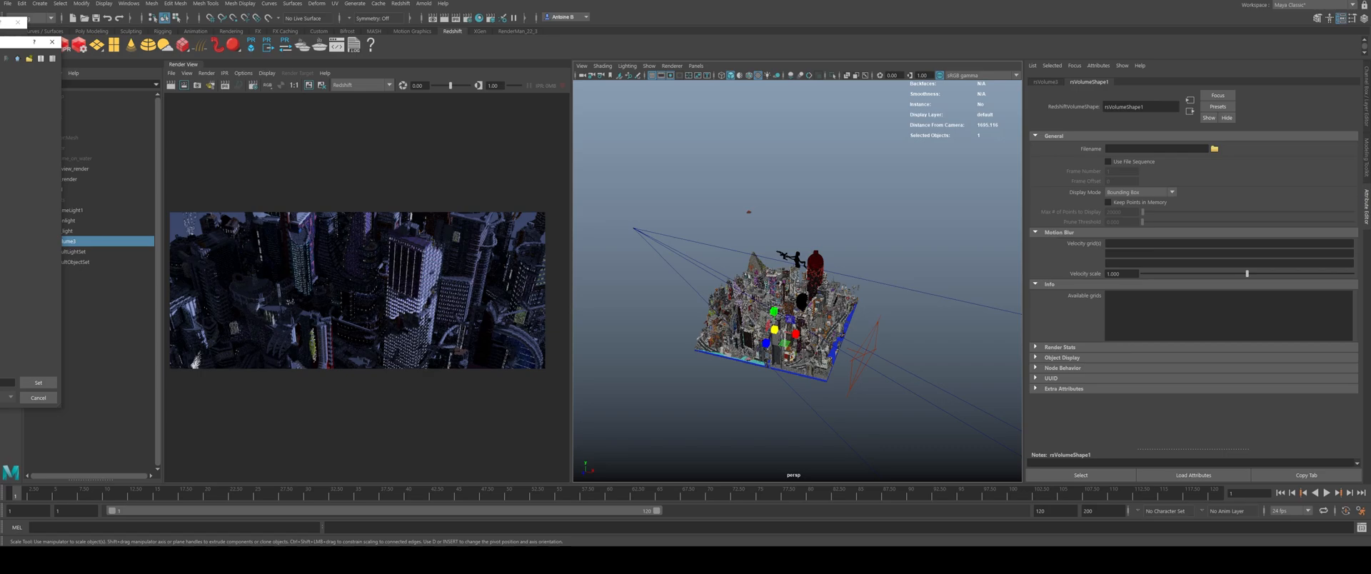
drag(20, 42, 1, 42)
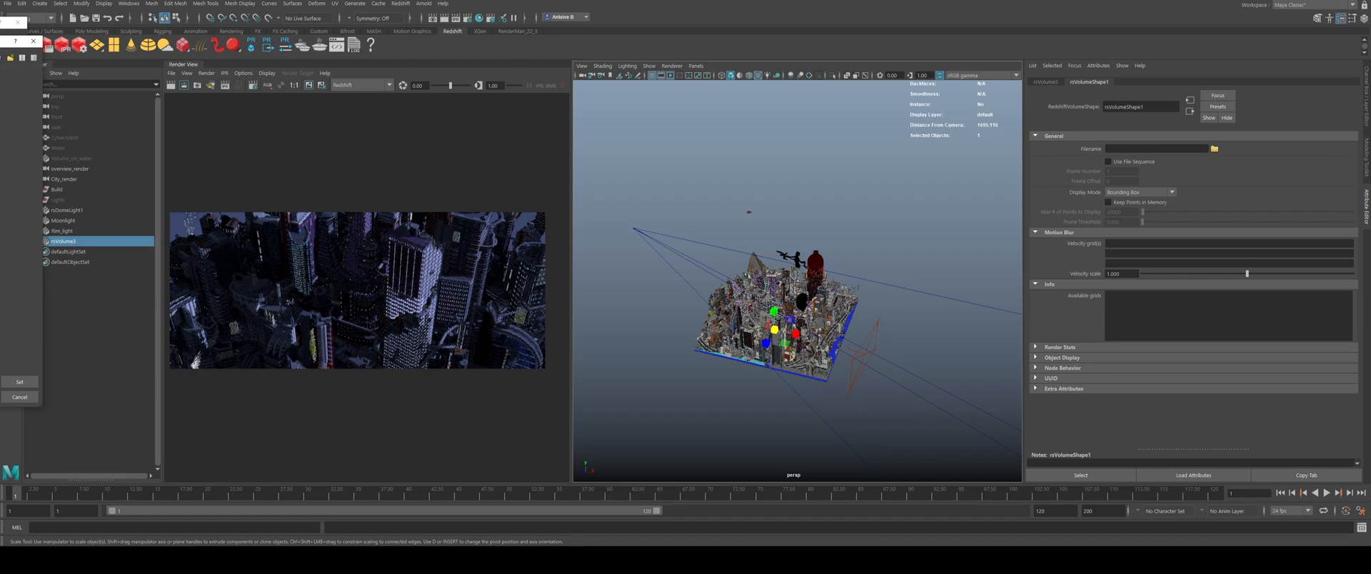
drag(45, 327, 27, 326)
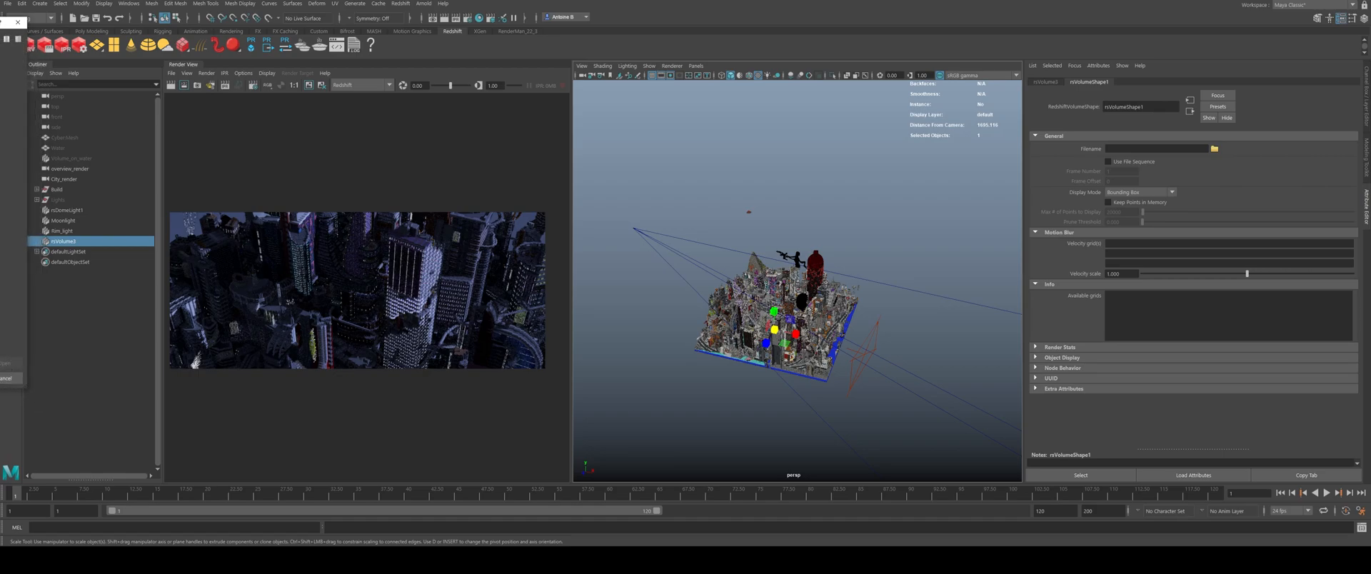
drag(2, 22, 0, 80)
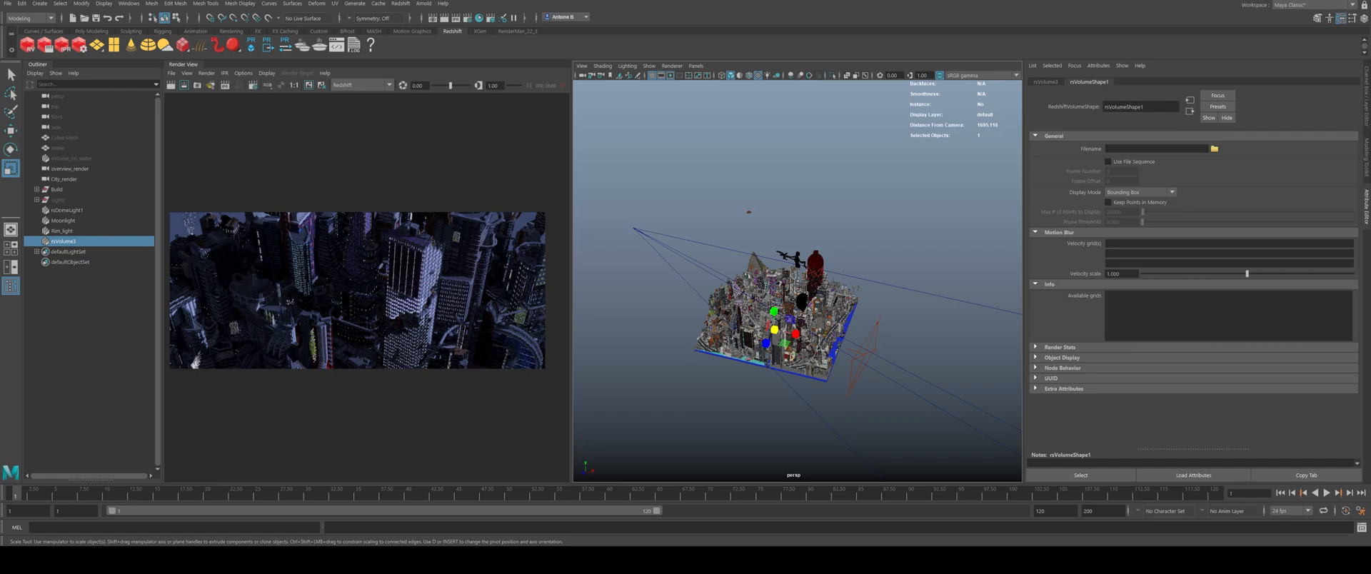
drag(0, 118, 472, 92)
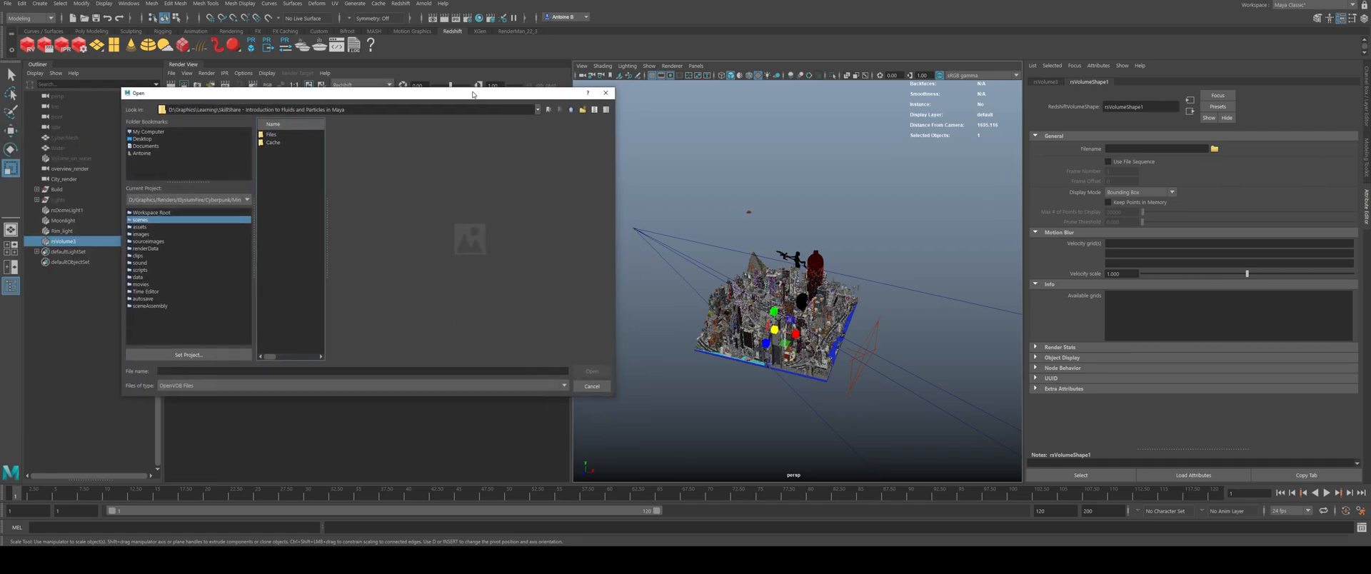
drag(325, 184, 521, 186)
Step: Browse to the houdini\geo\library folder inside the volumetric effects course's project files
click(572, 110)
double_click(324, 150)
double_click(318, 135)
double_click(303, 138)
click(571, 110)
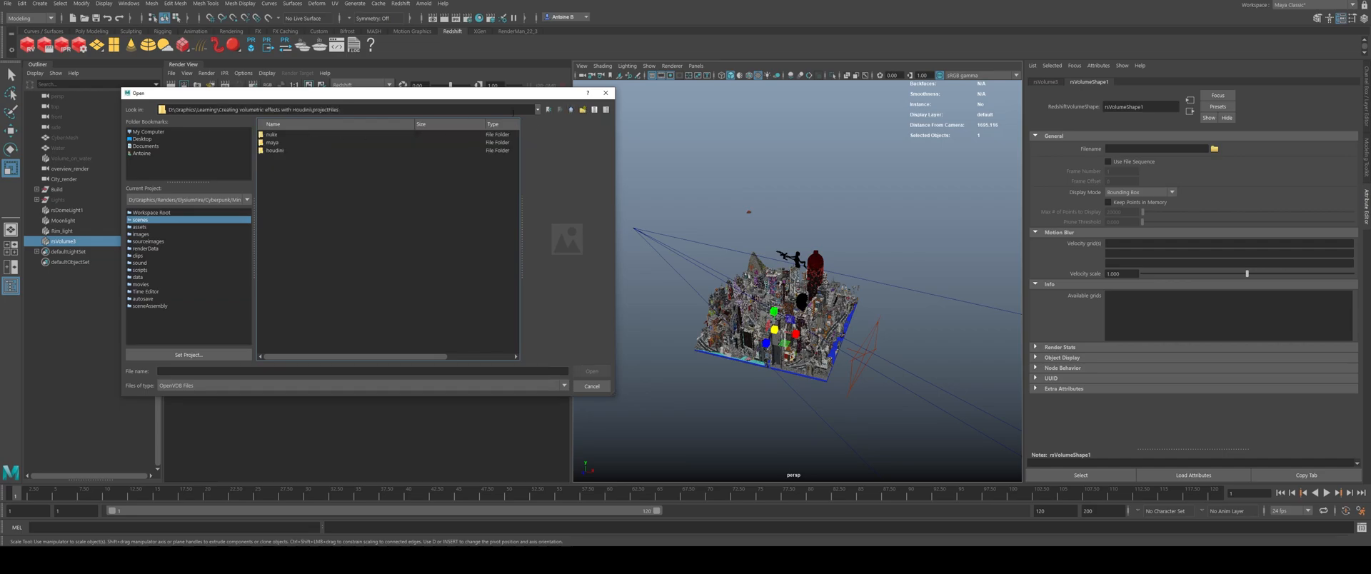
double_click(277, 136)
double_click(275, 167)
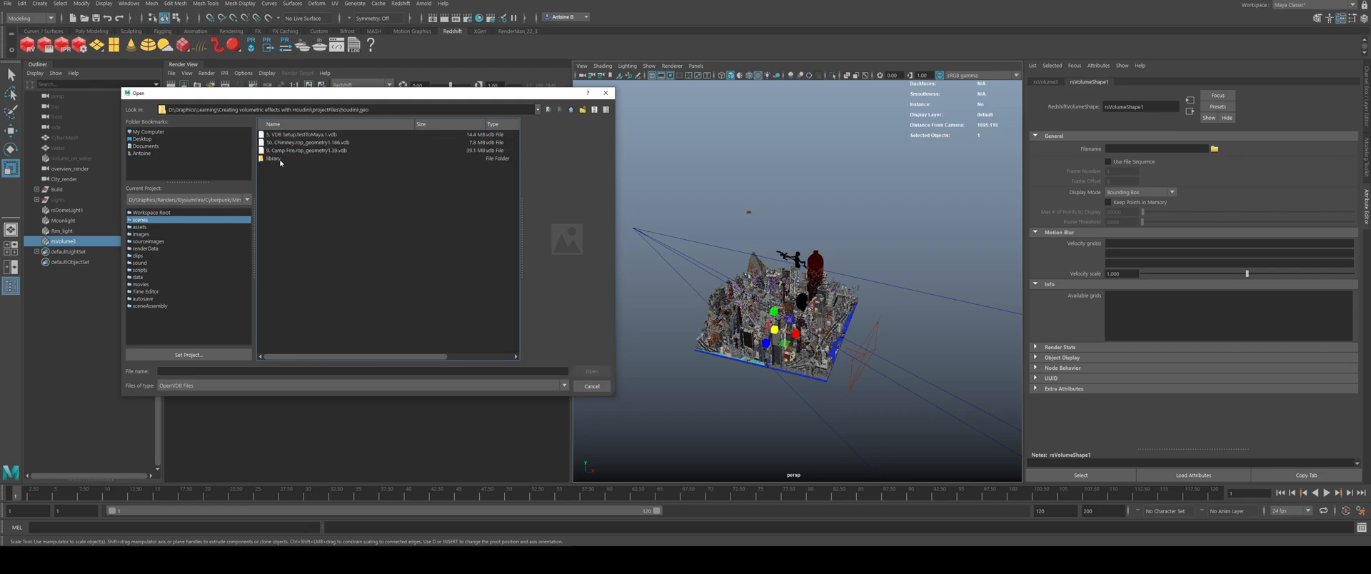
double_click(274, 158)
Step: Copy the library folder's path and load mountain_mist_v004_large.vdb into the volume
scroll(331, 257, down, 2)
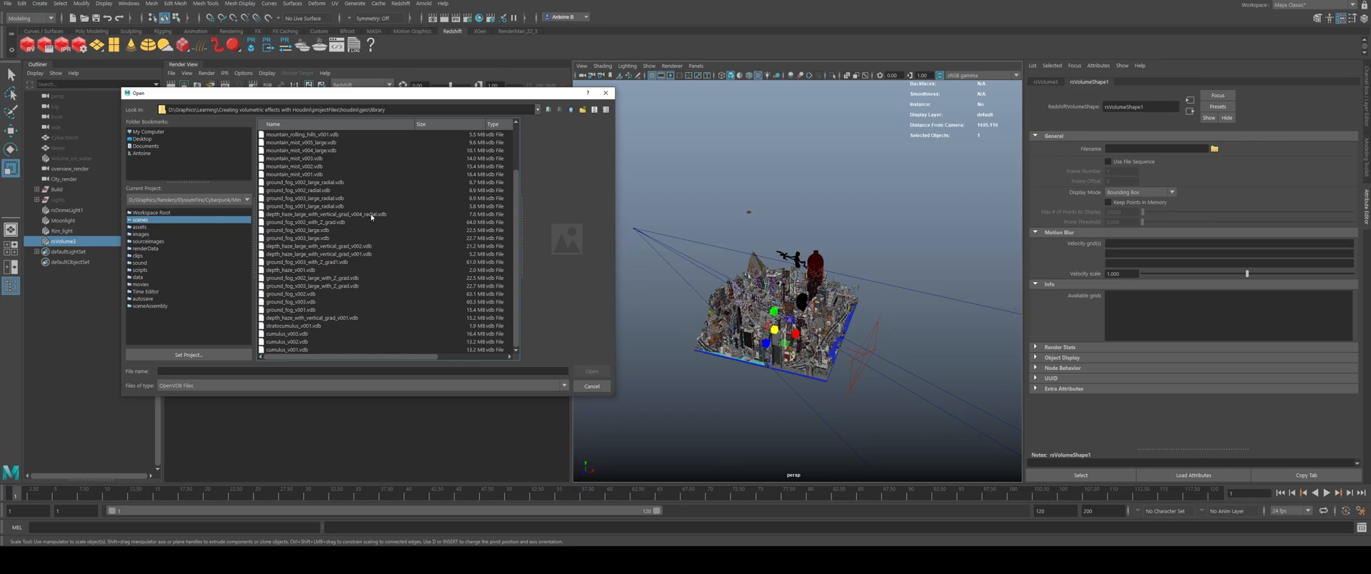
triple_click(386, 109)
key(alt+Tab)
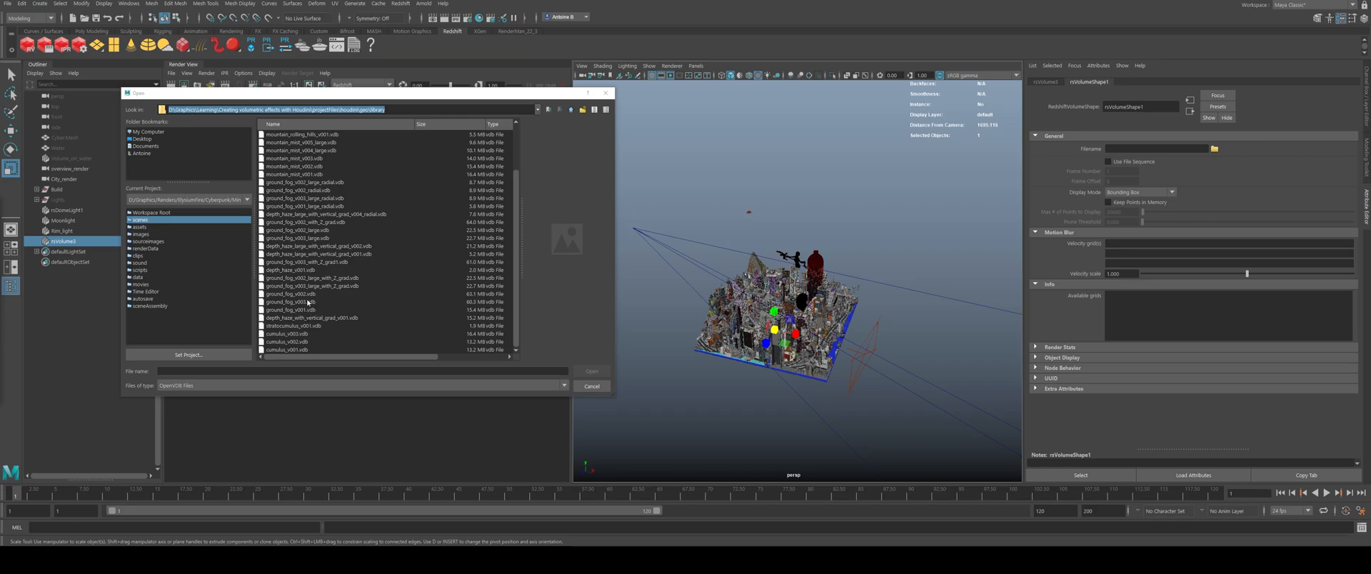
scroll(305, 230, up, 1)
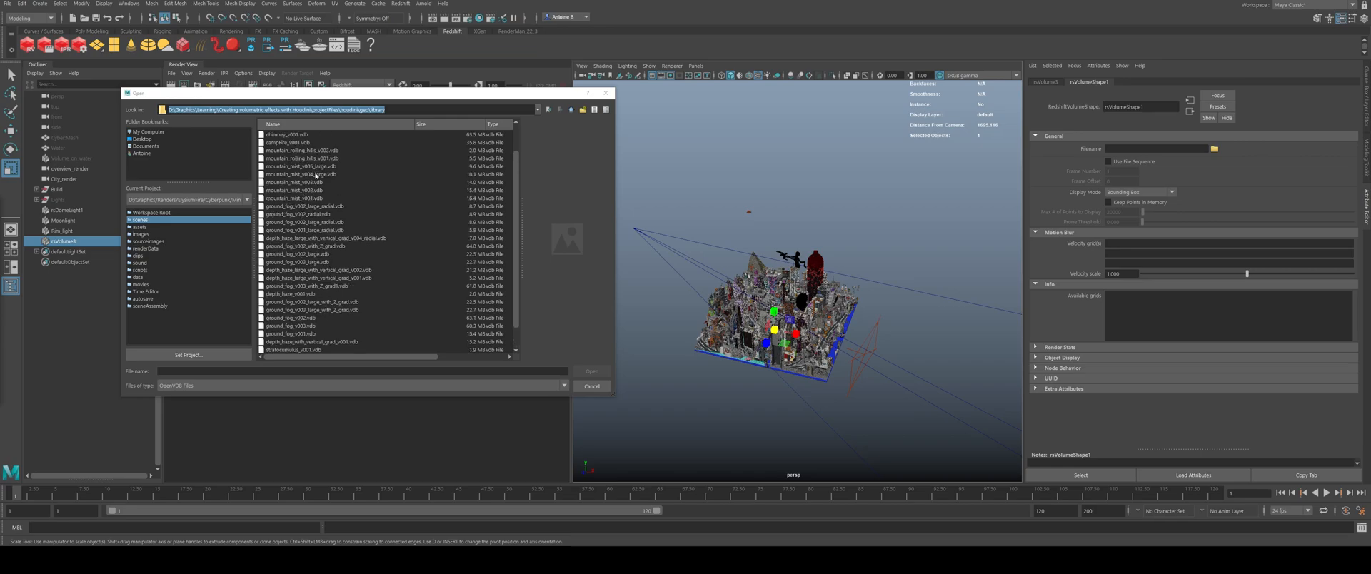
double_click(298, 175)
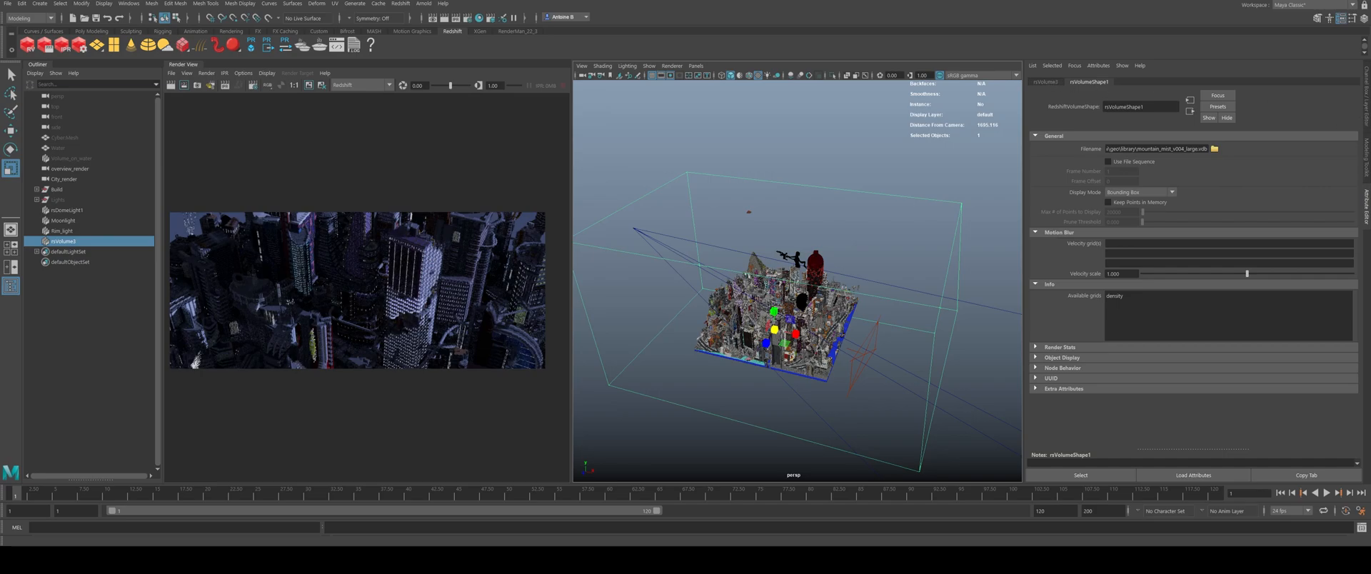
Step: Set the volume's display mode to Bounding Box & Points and check the mist's spread around the city
click(1367, 107)
click(1367, 204)
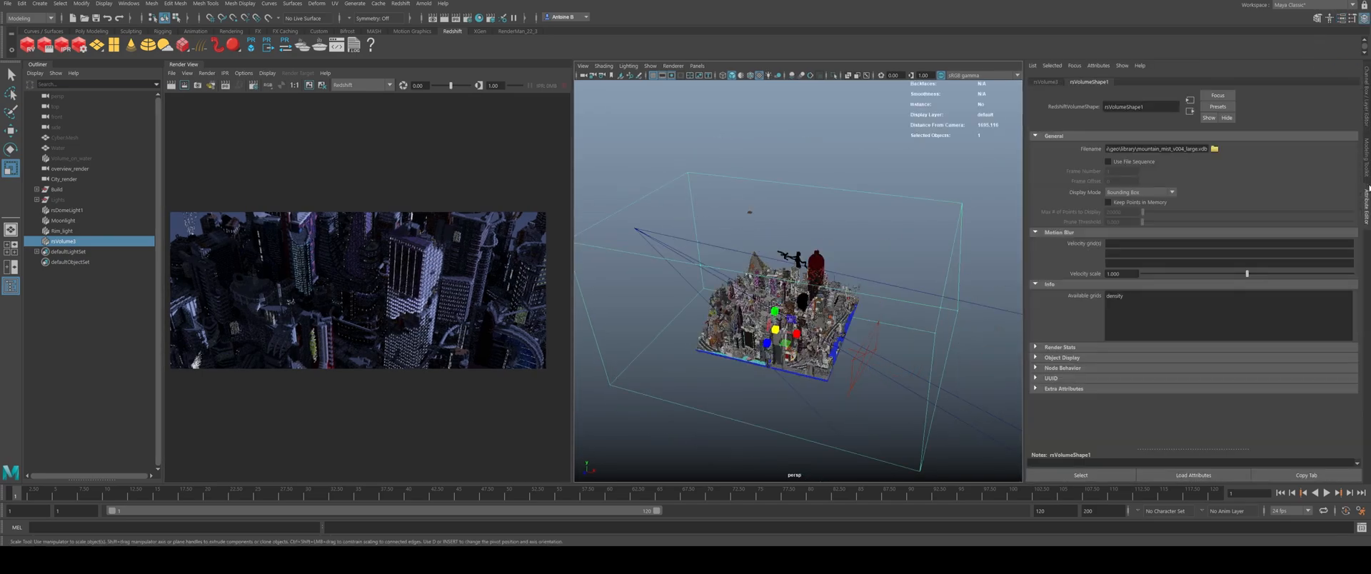
click(1139, 193)
click(1139, 203)
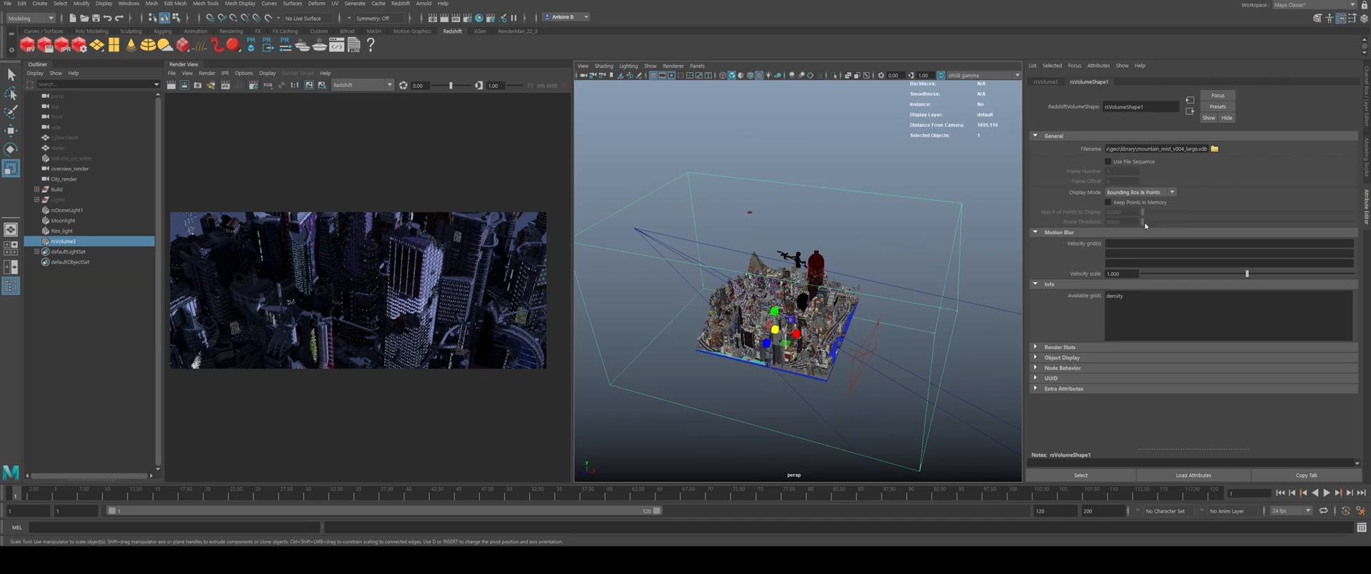
scroll(917, 263, up, 3)
alt+drag(837, 299, 910, 280)
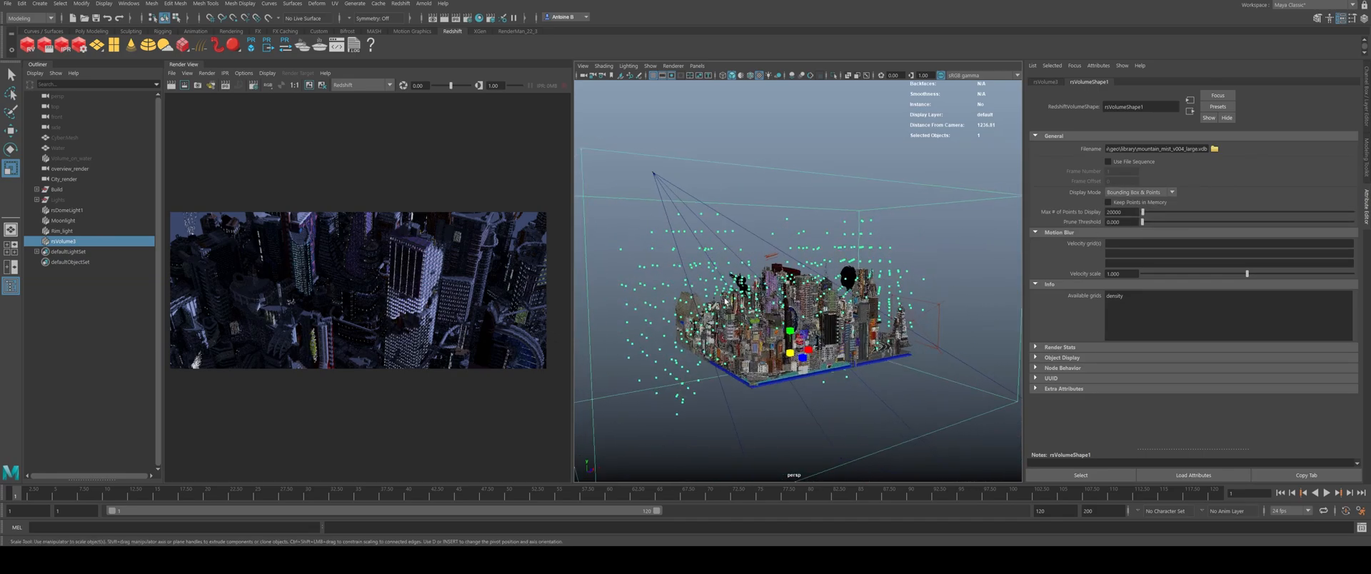
alt+drag(807, 270, 790, 293)
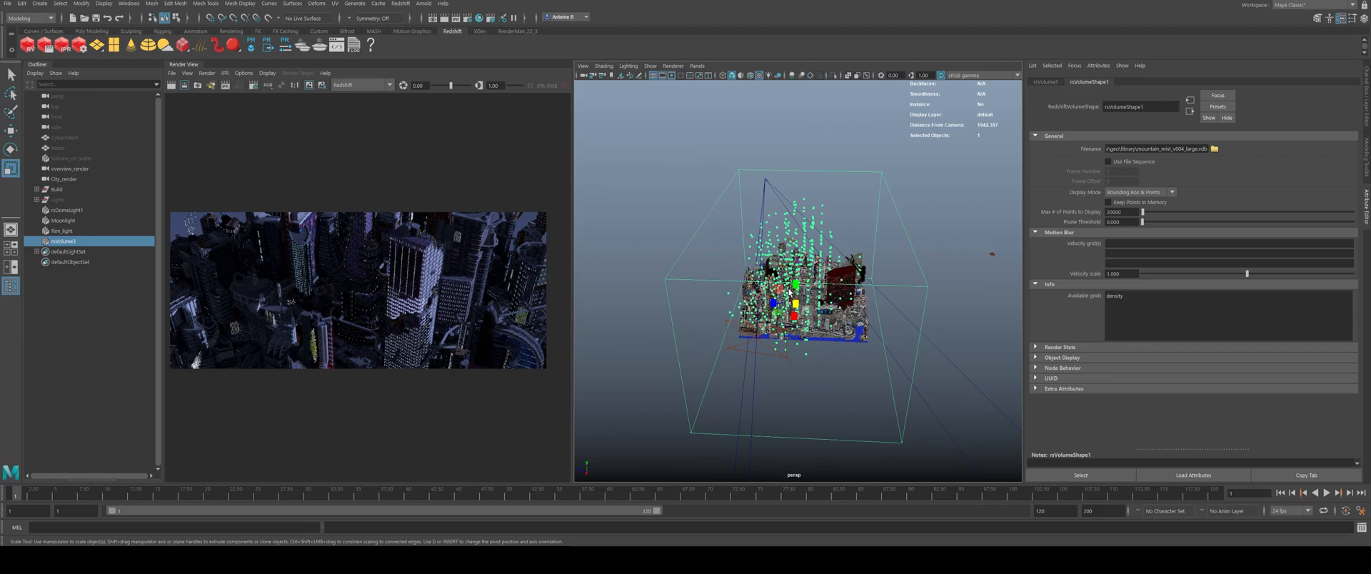
Step: Set the mist volume's scale to 30 on all three axes
scroll(811, 259, up, 5)
alt+middle_drag(811, 280, 753, 305)
alt+right_drag(753, 304, 747, 307)
scroll(747, 308, down, 5)
alt+drag(750, 305, 782, 295)
click(1367, 100)
drag(1342, 157, 1342, 142)
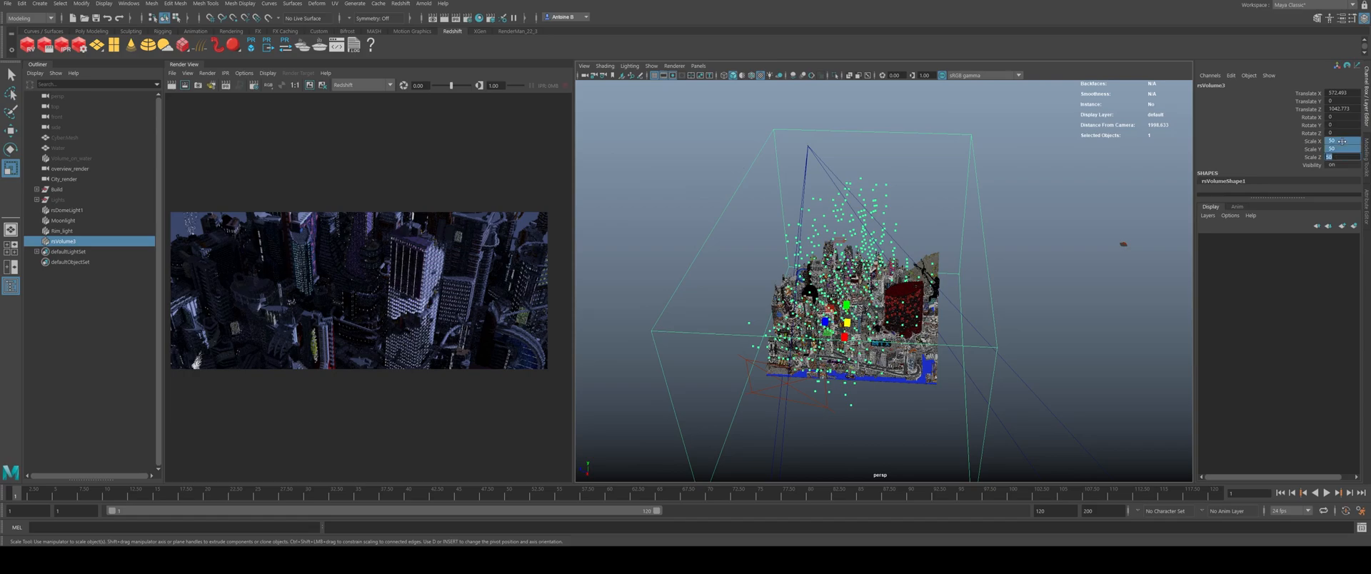
key(Return)
drag(1341, 141, 1344, 157)
text(30)
key(Return)
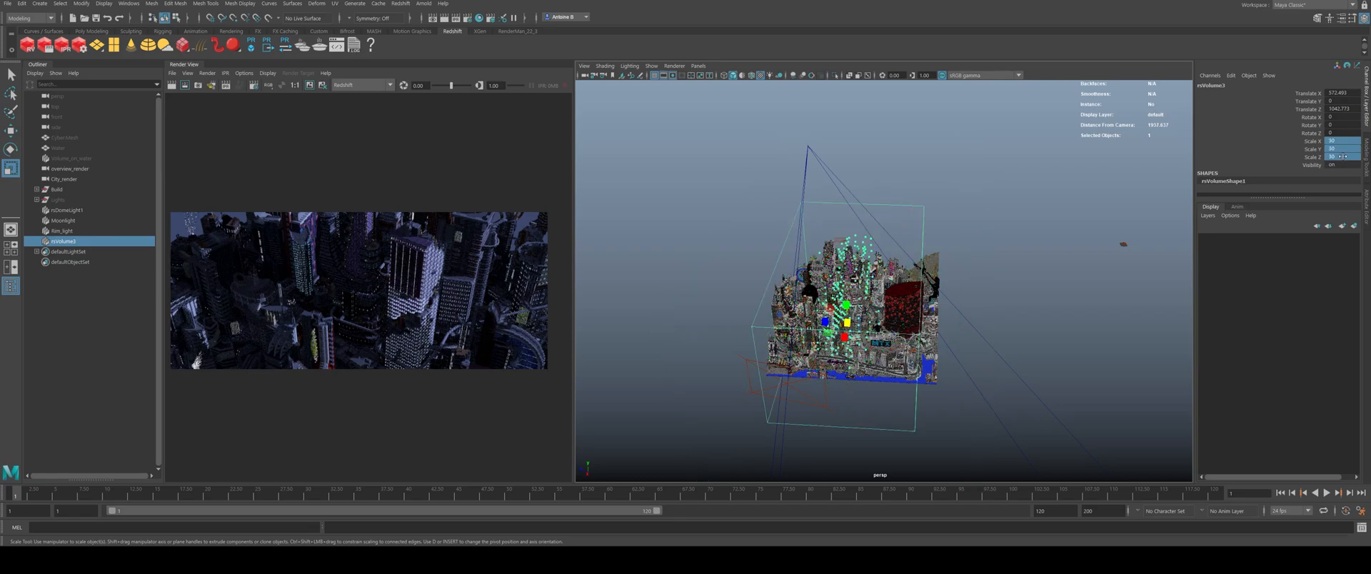
Step: Rotate the mist volume about 44 degrees around its vertical axis and set its scale to 40 on all axes
scroll(855, 355, up, 3)
key(e)
drag(855, 355, 832, 355)
drag(1332, 141, 1342, 154)
key(Return)
Step: Move the mist volume so that it covers the city, check its fit and open its Scale Y value
alt+drag(1022, 230, 1069, 261)
key(w)
drag(873, 357, 903, 365)
alt+drag(902, 365, 982, 318)
alt+drag(868, 330, 922, 386)
scroll(870, 343, up, 5)
double_click(1333, 149)
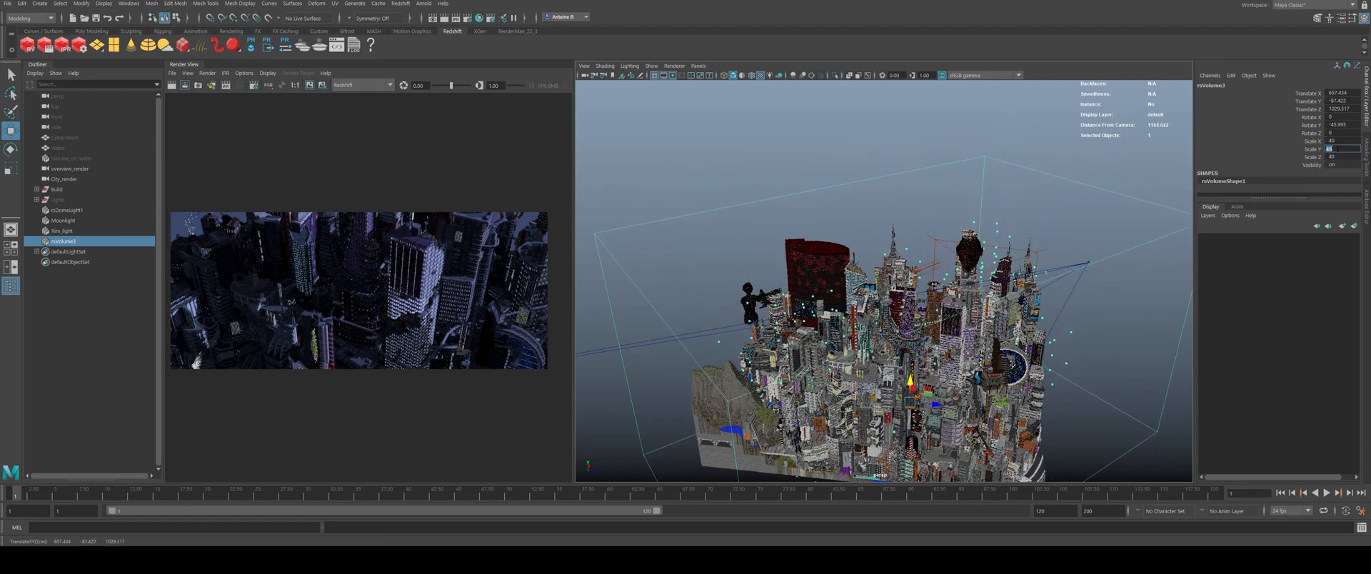
Step: Take Bottom_left_fog out of the hidden lights group and frame it in the viewport
click(36, 200)
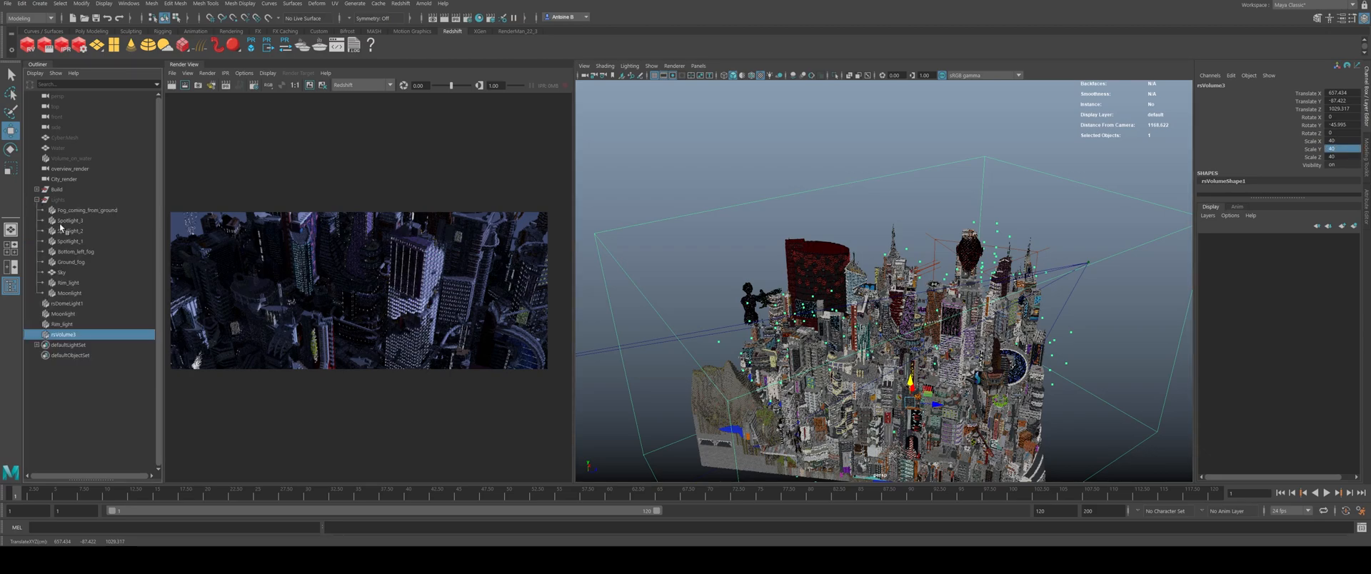
click(82, 252)
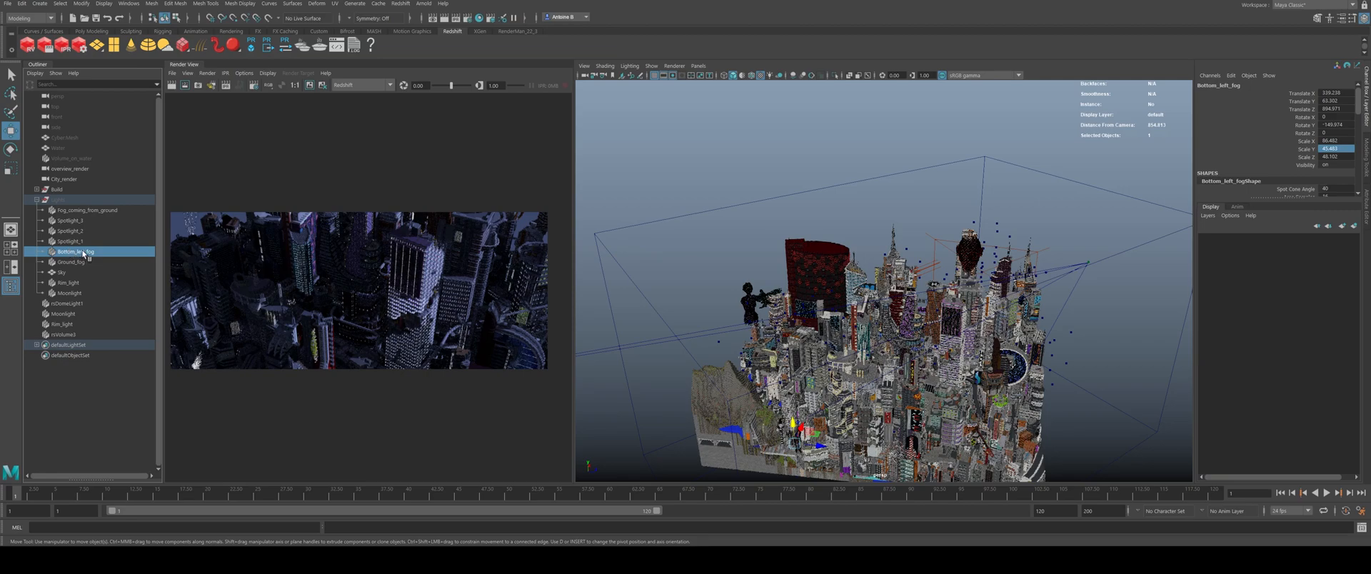
drag(75, 247, 70, 197)
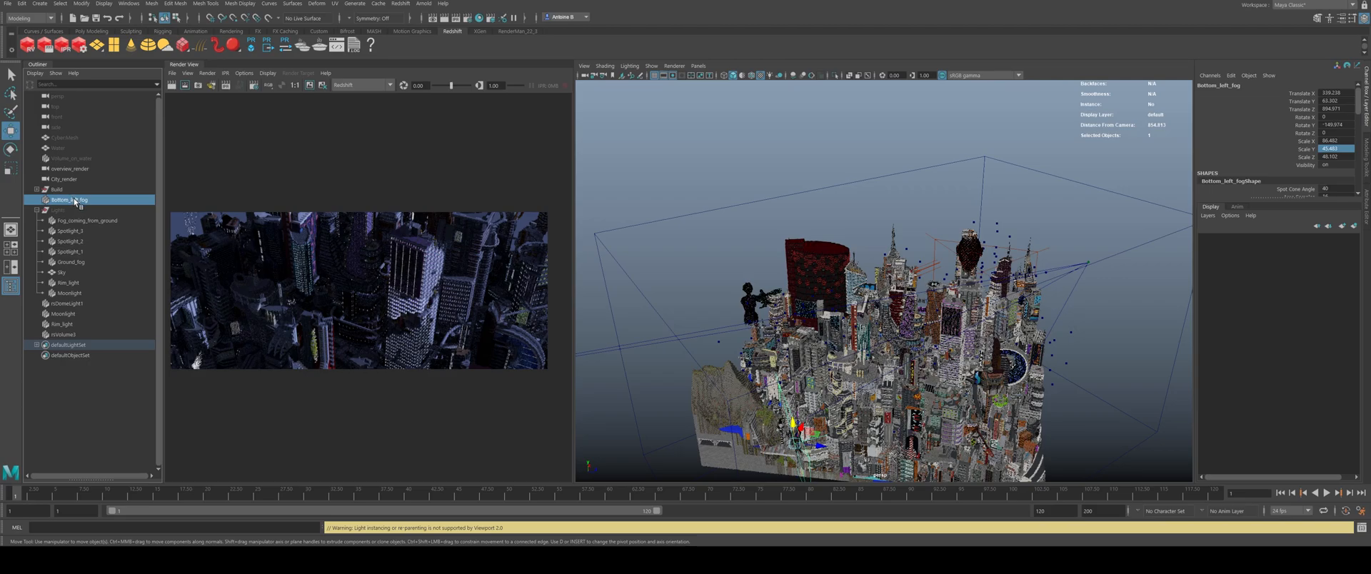
key(f)
alt+drag(890, 309, 863, 330)
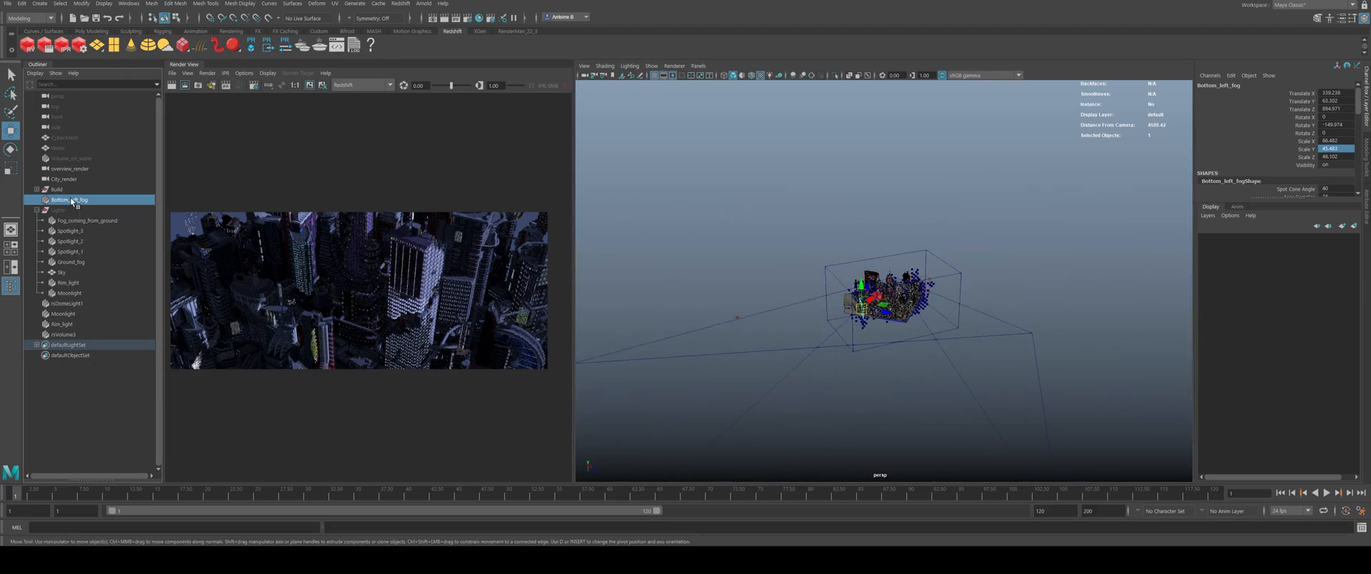
Step: Show the Bottom_left_fog light's attributes, frame it in the viewport and return it to the lights group
click(1368, 193)
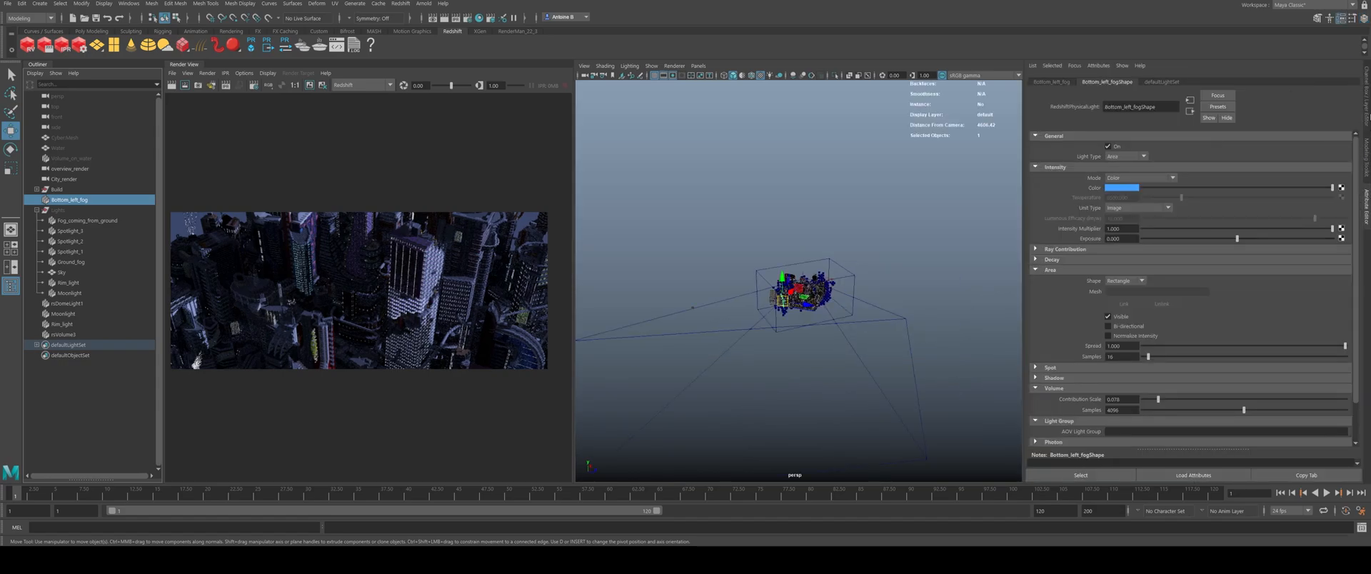
key(f)
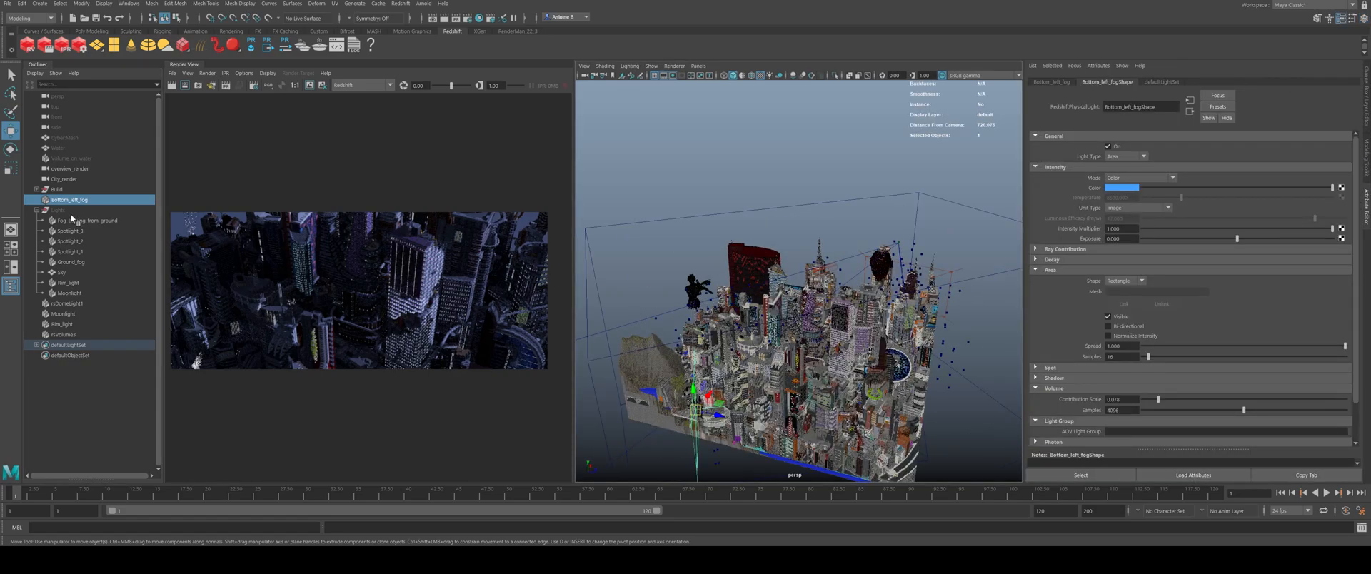
middle_drag(69, 259, 70, 257)
Step: Take Ground_fog out of the hidden lights group to examine its extent, transform and volume attributes, and put it back into the group
click(72, 262)
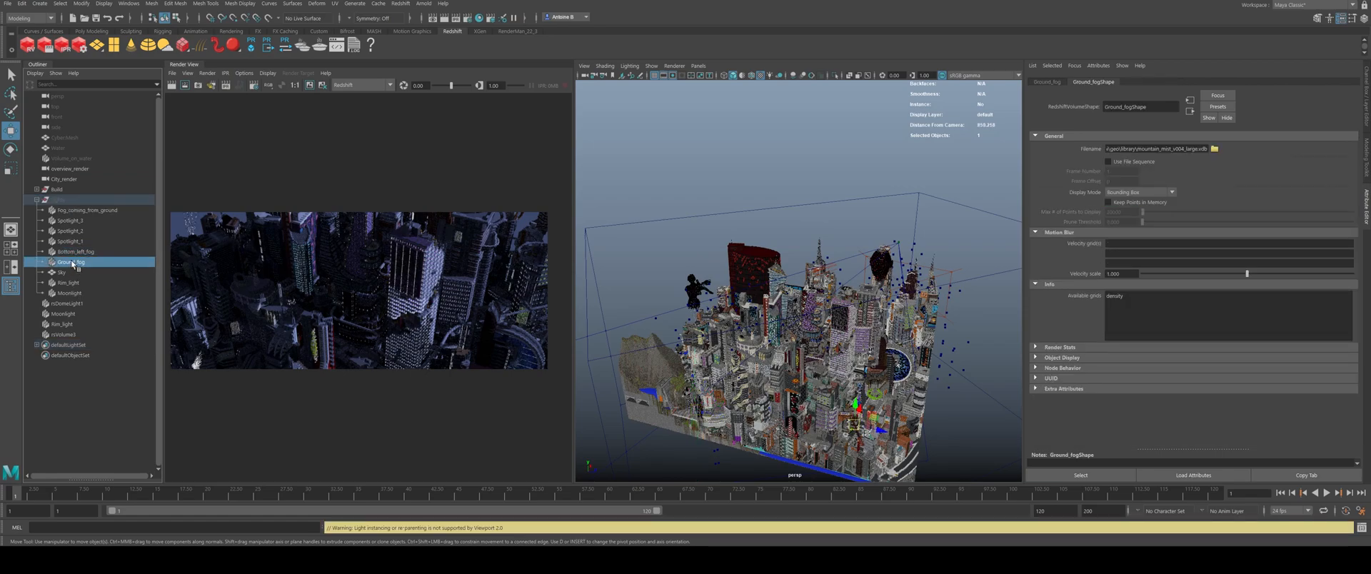
click(80, 212)
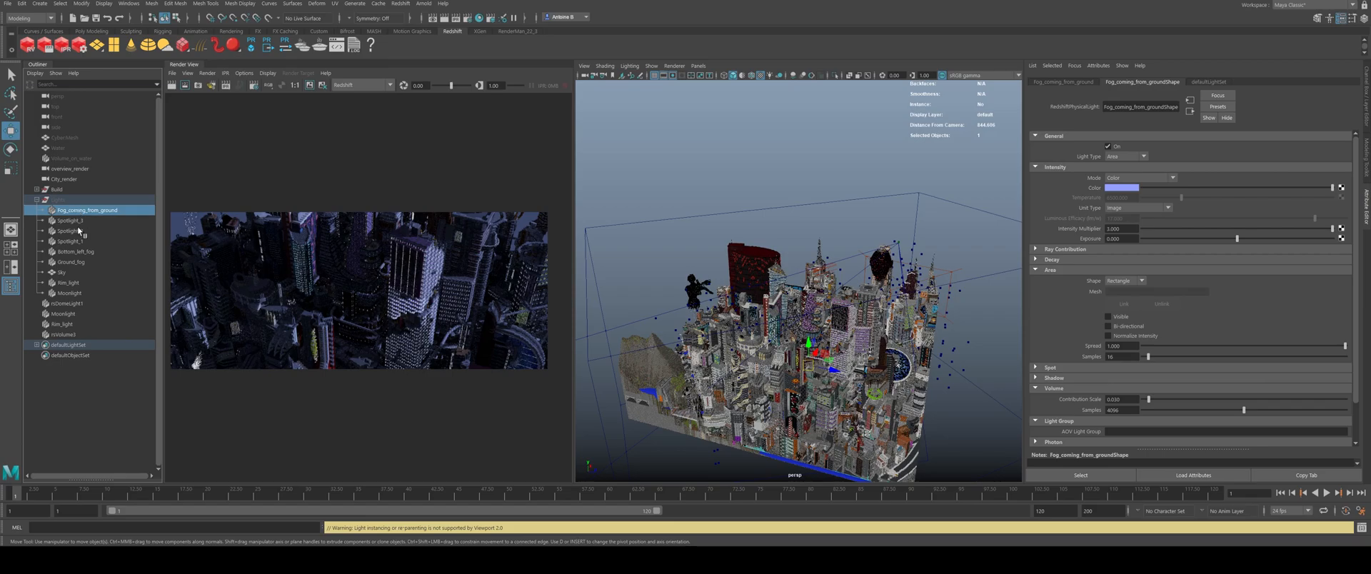
click(72, 252)
click(72, 262)
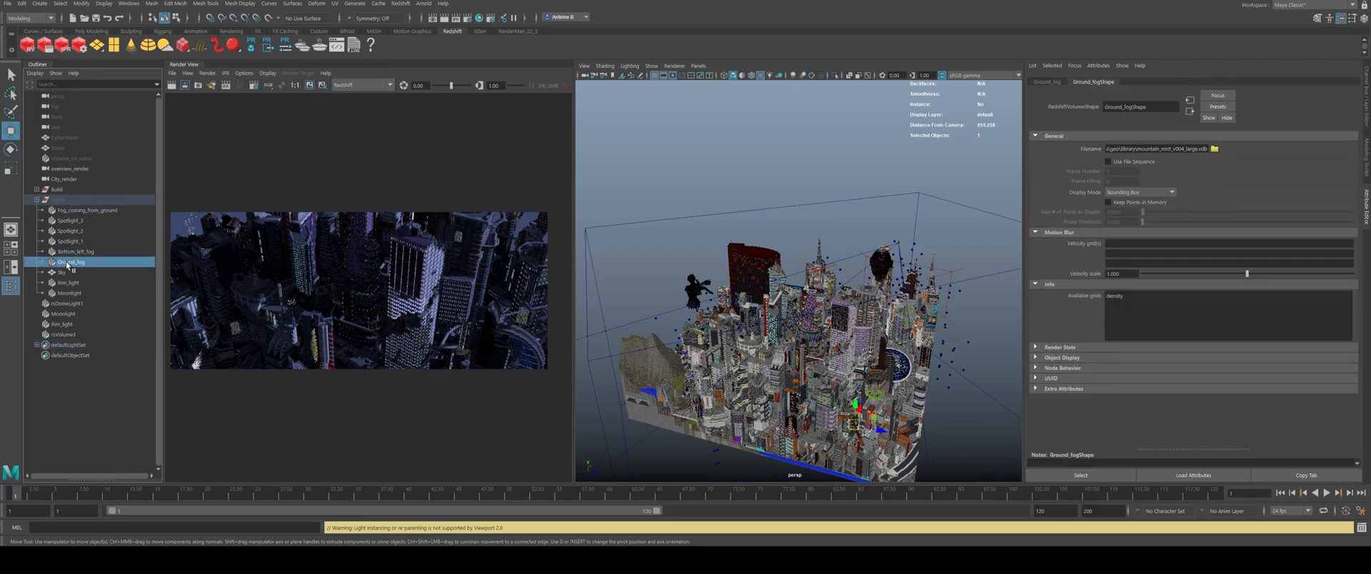
drag(80, 264, 68, 196)
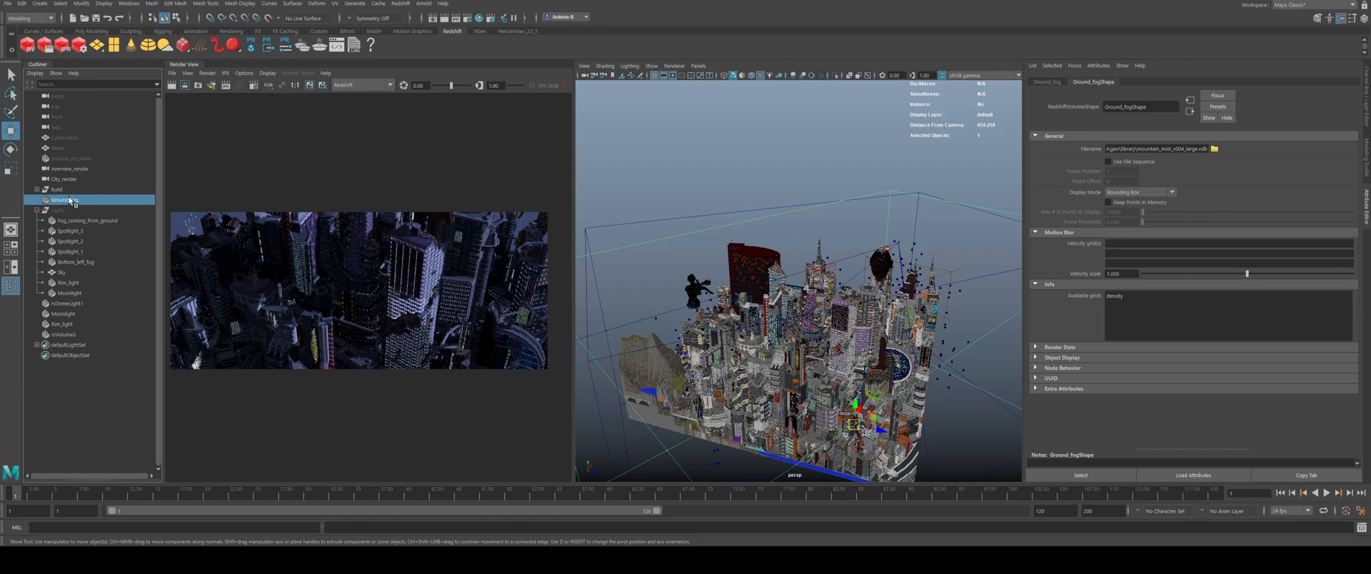
scroll(875, 392, down, 5)
alt+drag(880, 393, 789, 359)
click(1366, 118)
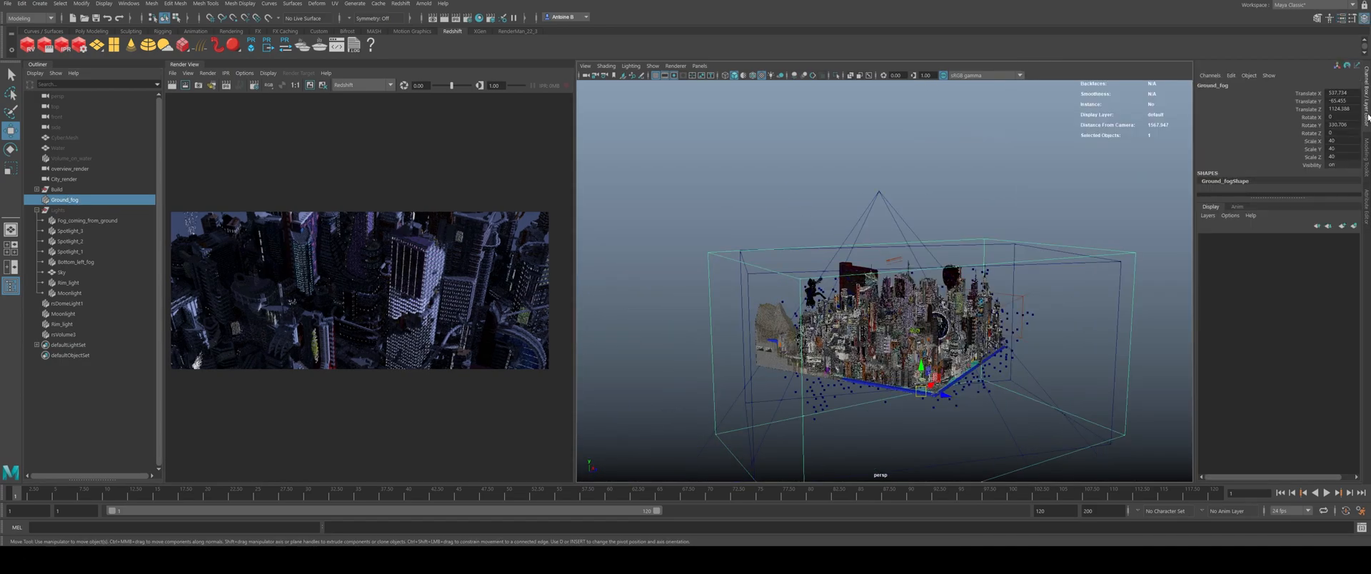
click(1364, 205)
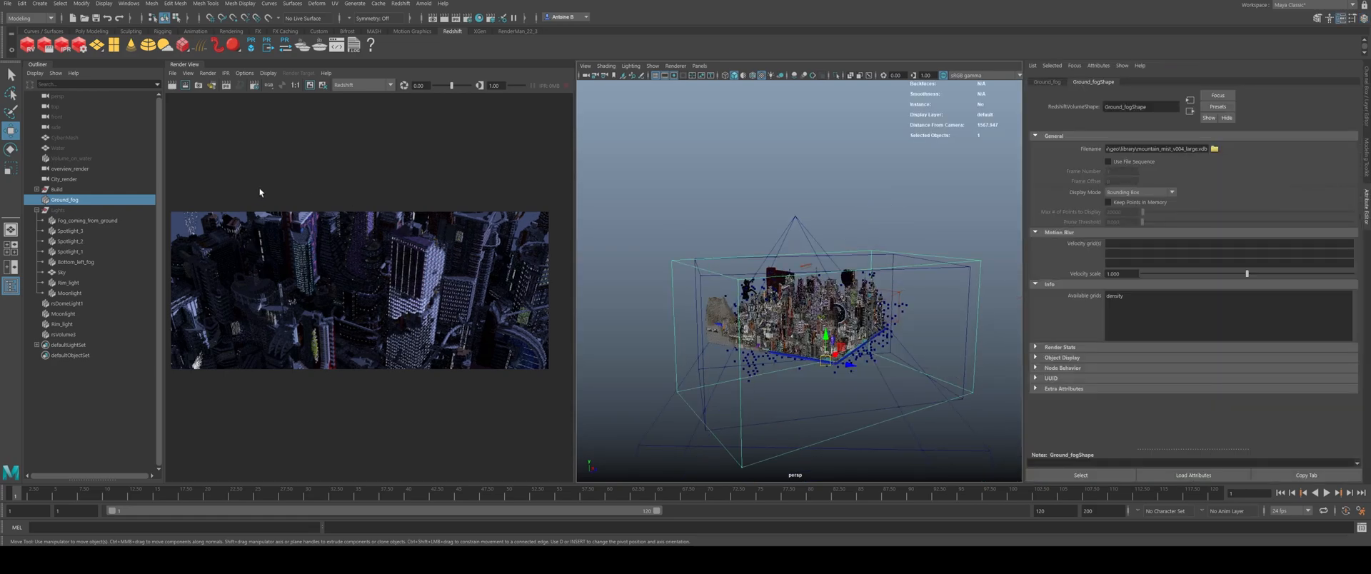
middle_drag(66, 228, 66, 229)
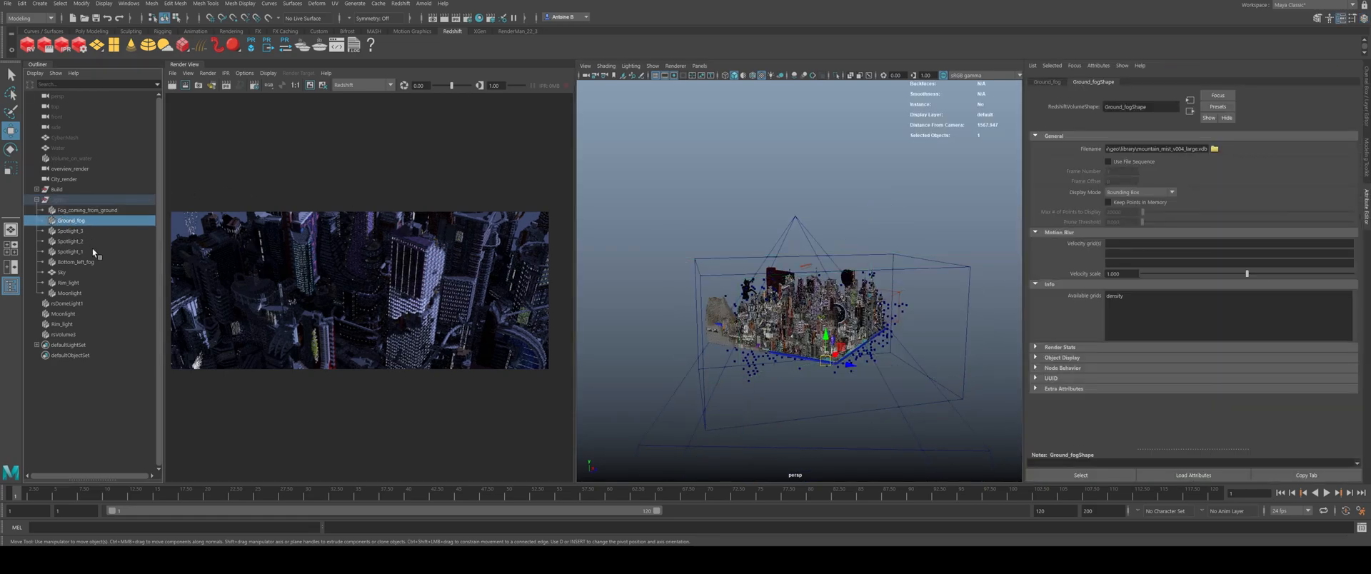
click(37, 200)
Step: Rotate the new mist volume around its vertical axis to about -24 degrees and inspect its fit around the city
click(69, 241)
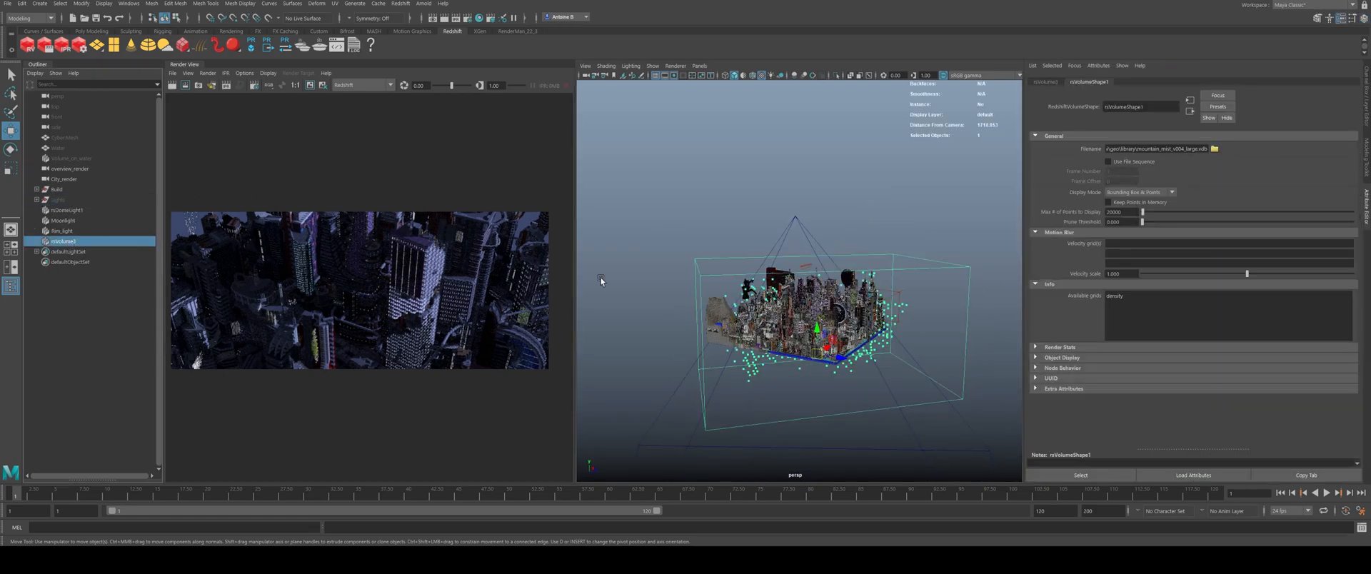
click(1365, 114)
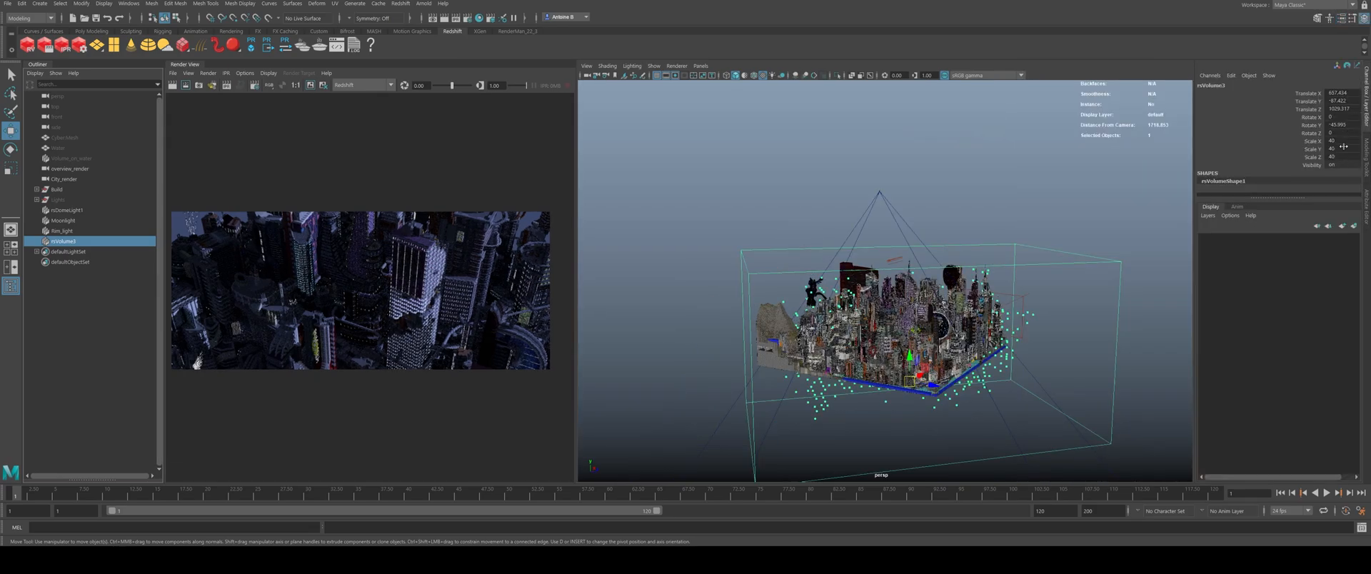
scroll(830, 324, up, 2)
key(e)
click(909, 409)
drag(908, 409, 932, 411)
scroll(932, 407, down, 3)
alt+drag(1004, 368, 967, 372)
scroll(967, 372, up, 2)
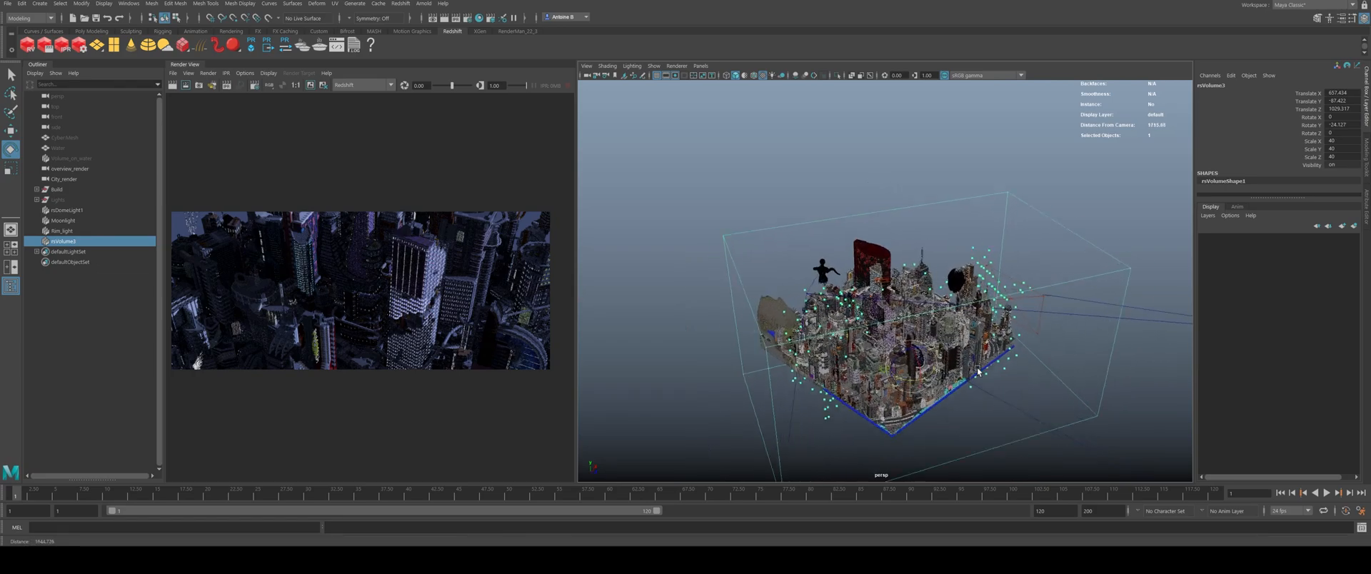
scroll(968, 372, up, 2)
Step: Check the city and mist volume through the City_render camera and return the viewport to the perspective camera
click(63, 179)
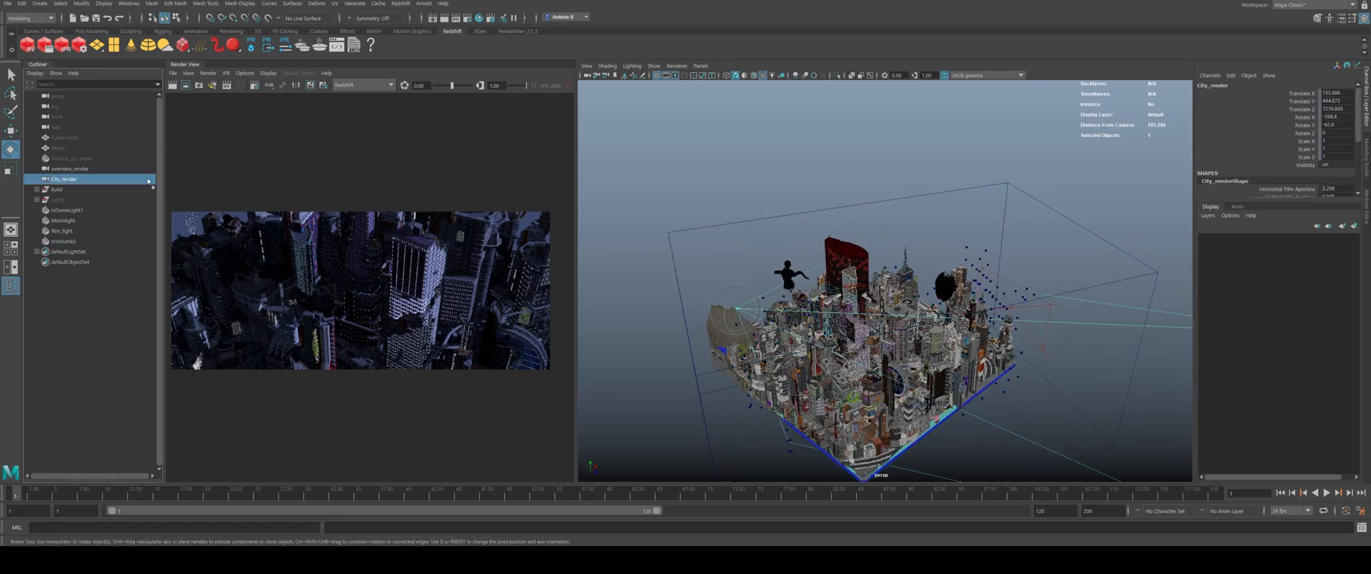
click(76, 242)
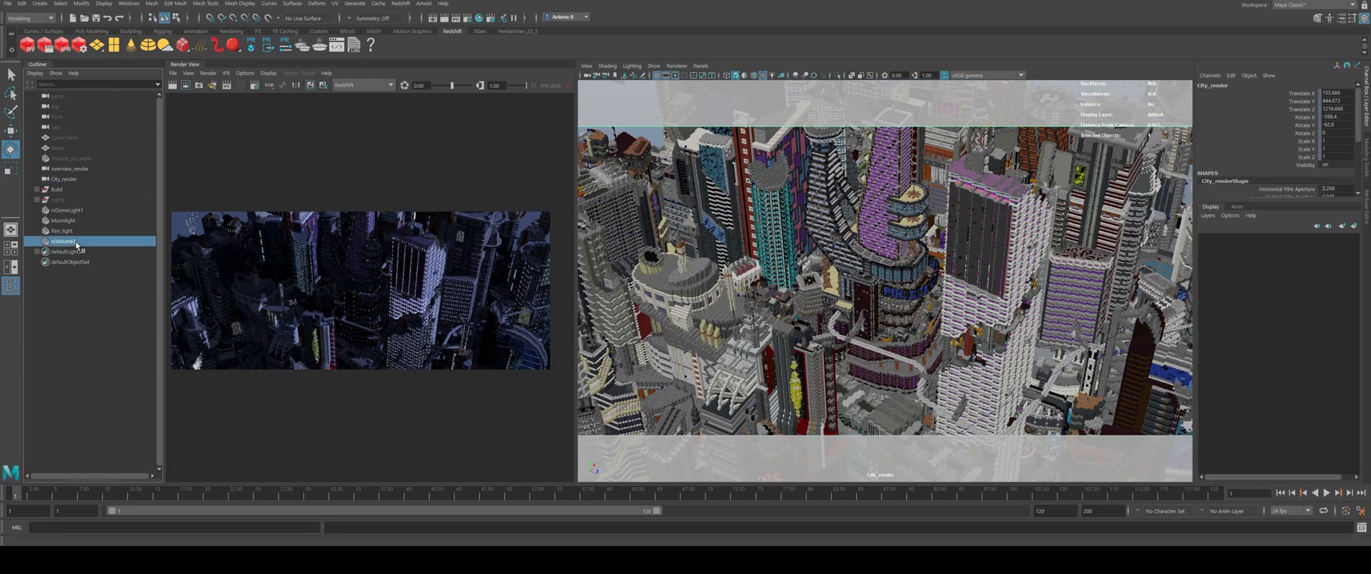
click(53, 97)
middle_drag(53, 97, 768, 227)
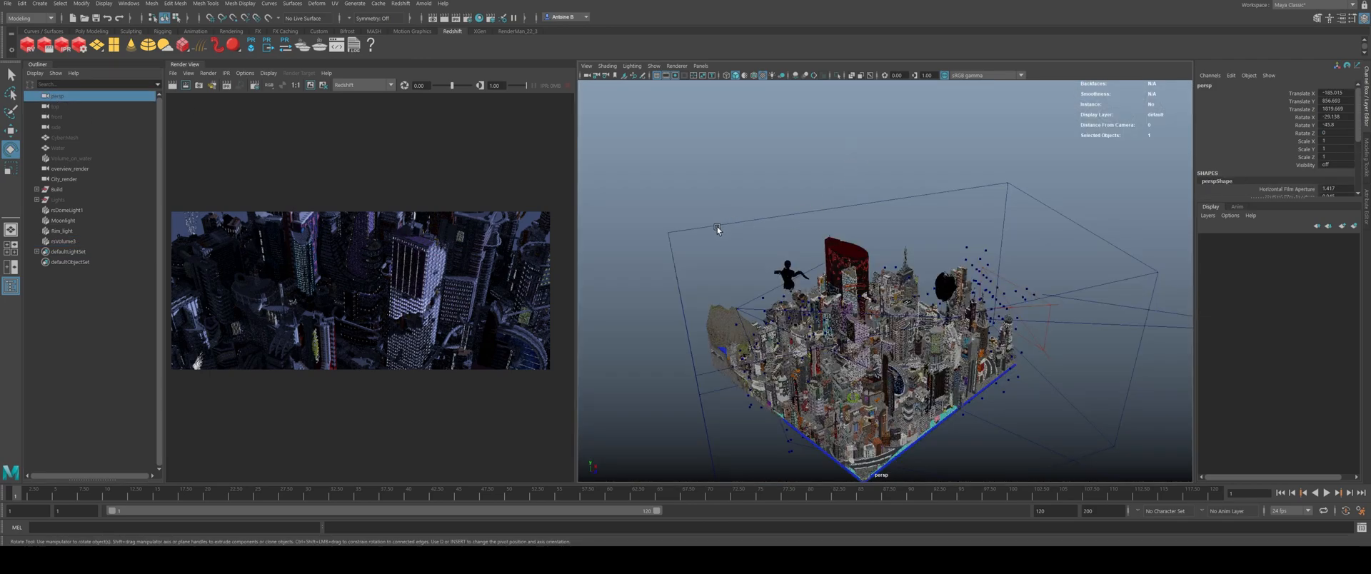
Step: Assign the existing rsVolume2 material to the new mist volume in the Hypershade and close the material editor
click(63, 241)
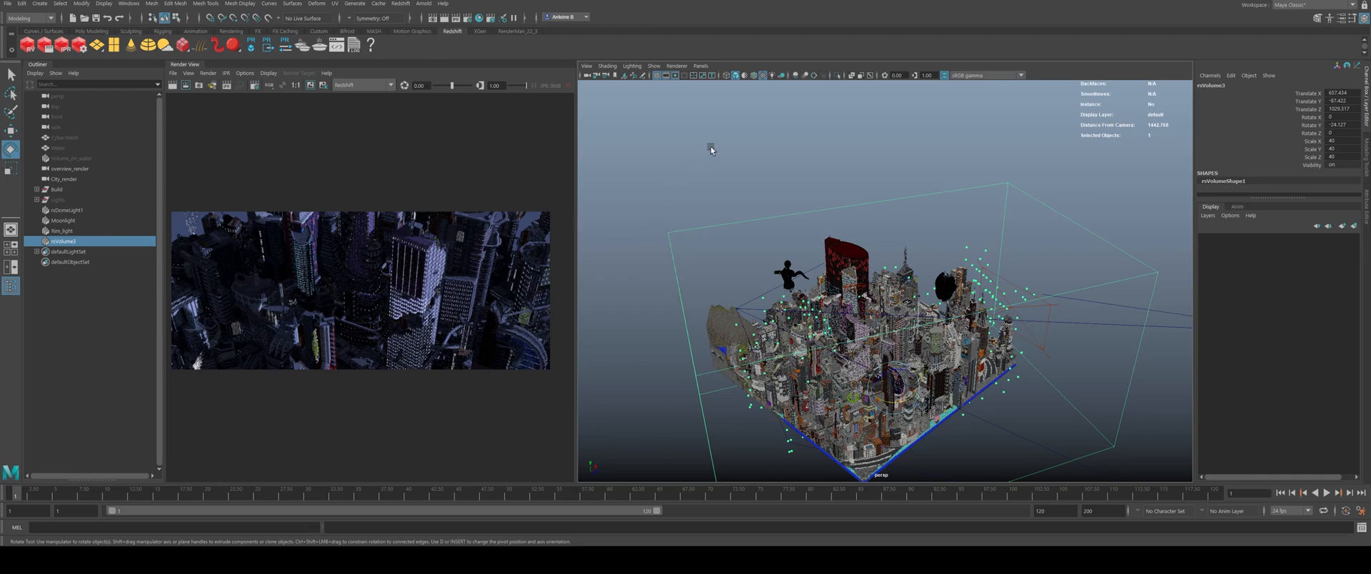
click(479, 18)
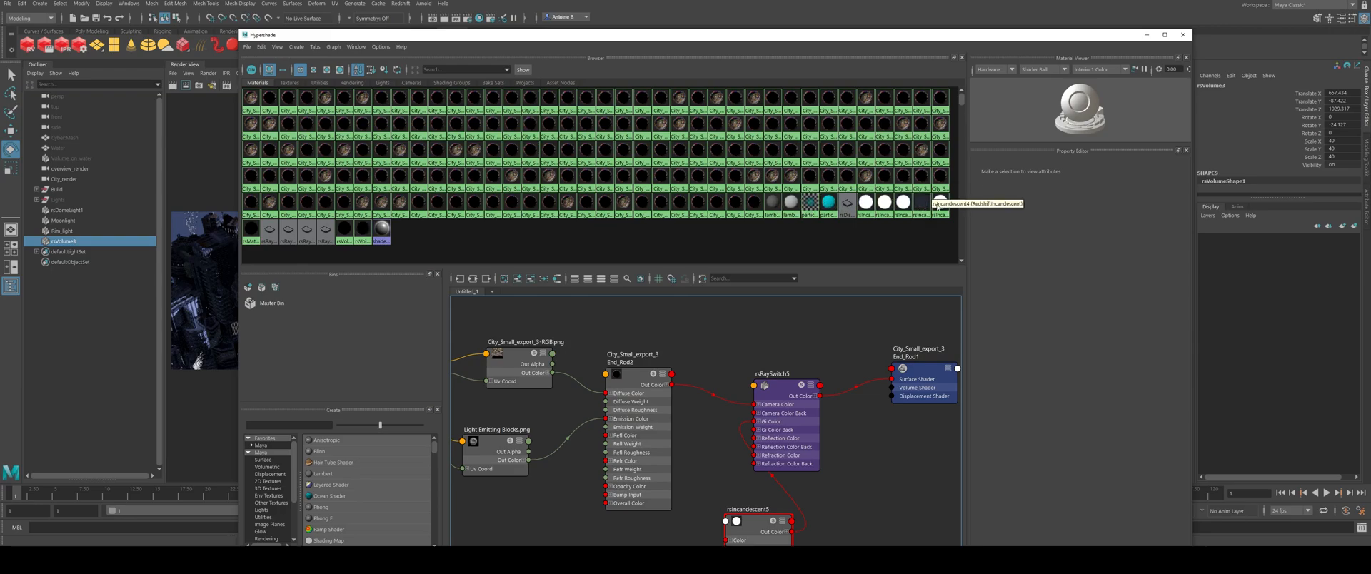
click(362, 231)
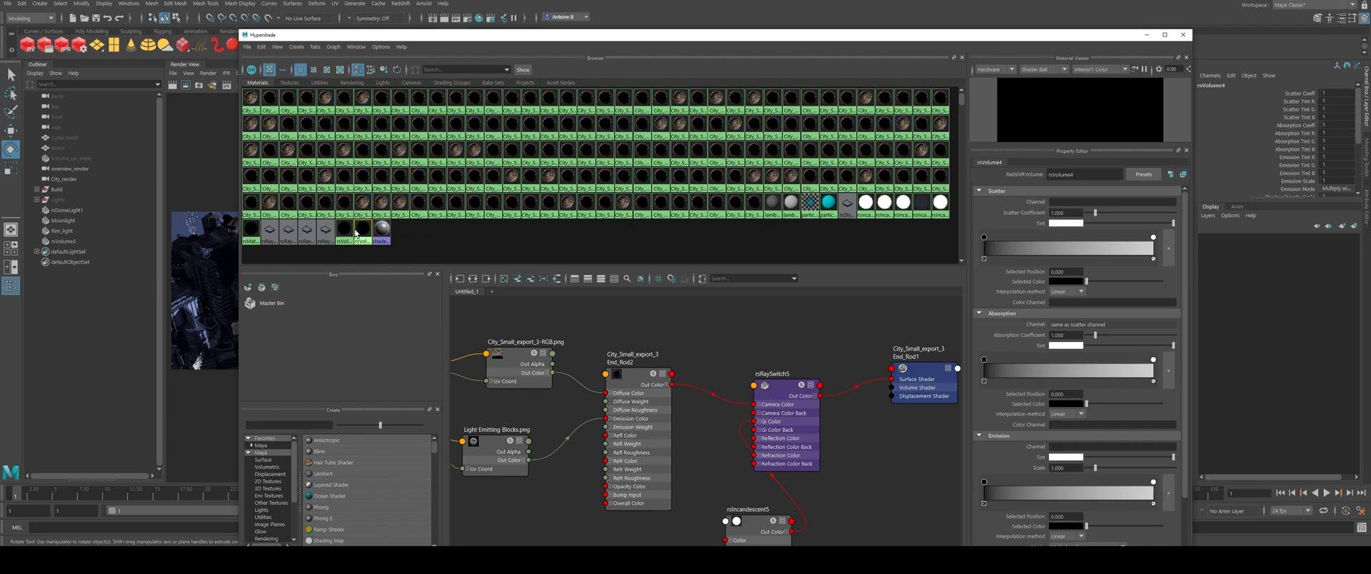
click(344, 230)
drag(589, 39, 1108, 160)
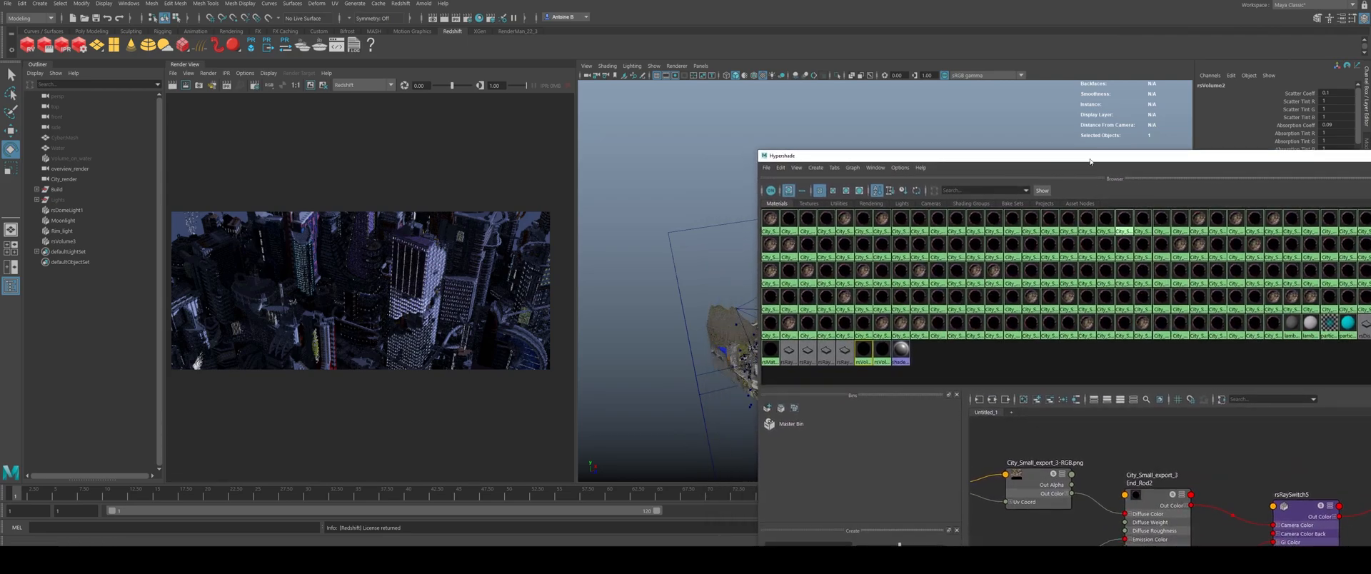
click(77, 240)
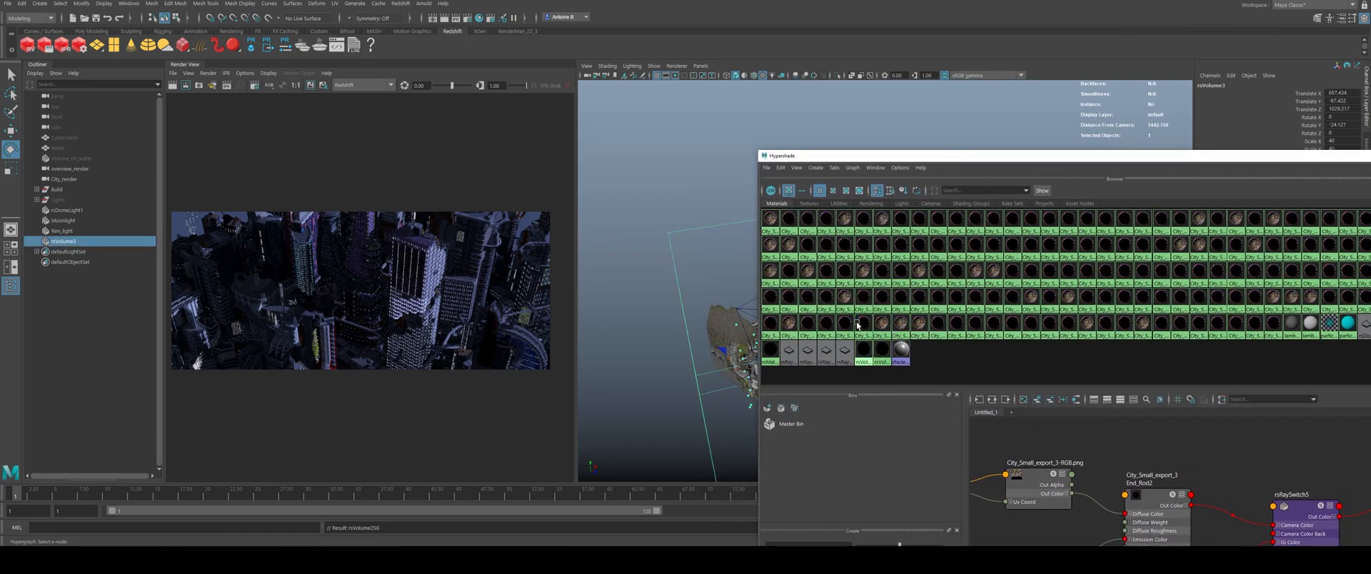
drag(983, 156, 425, 122)
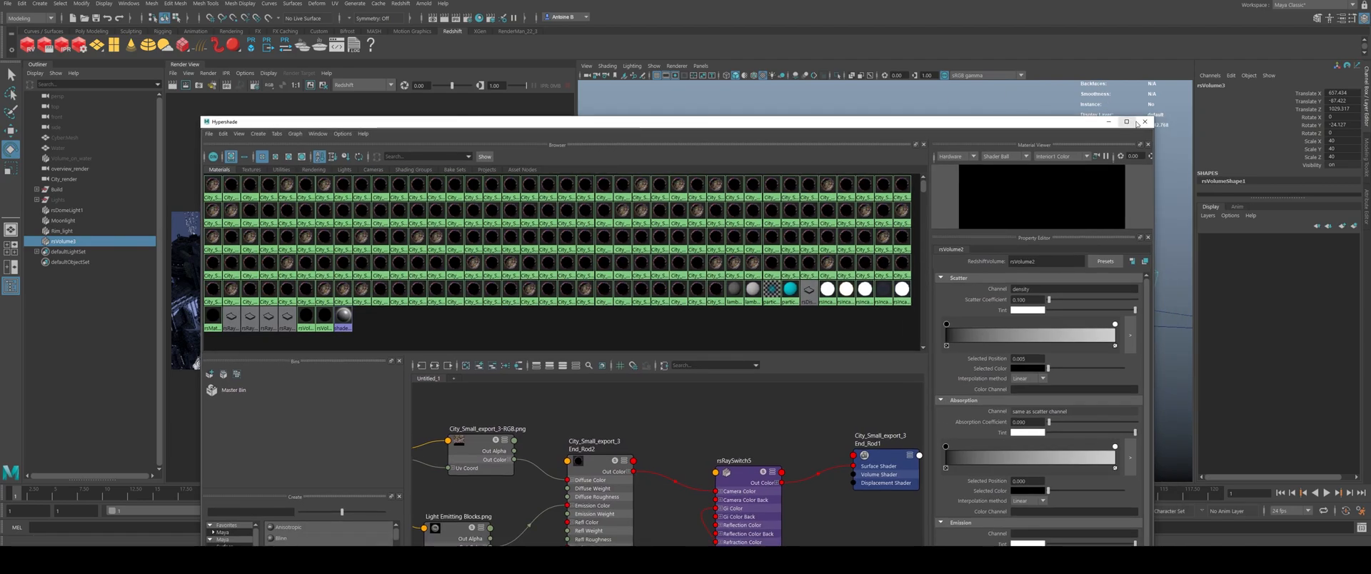
click(1144, 122)
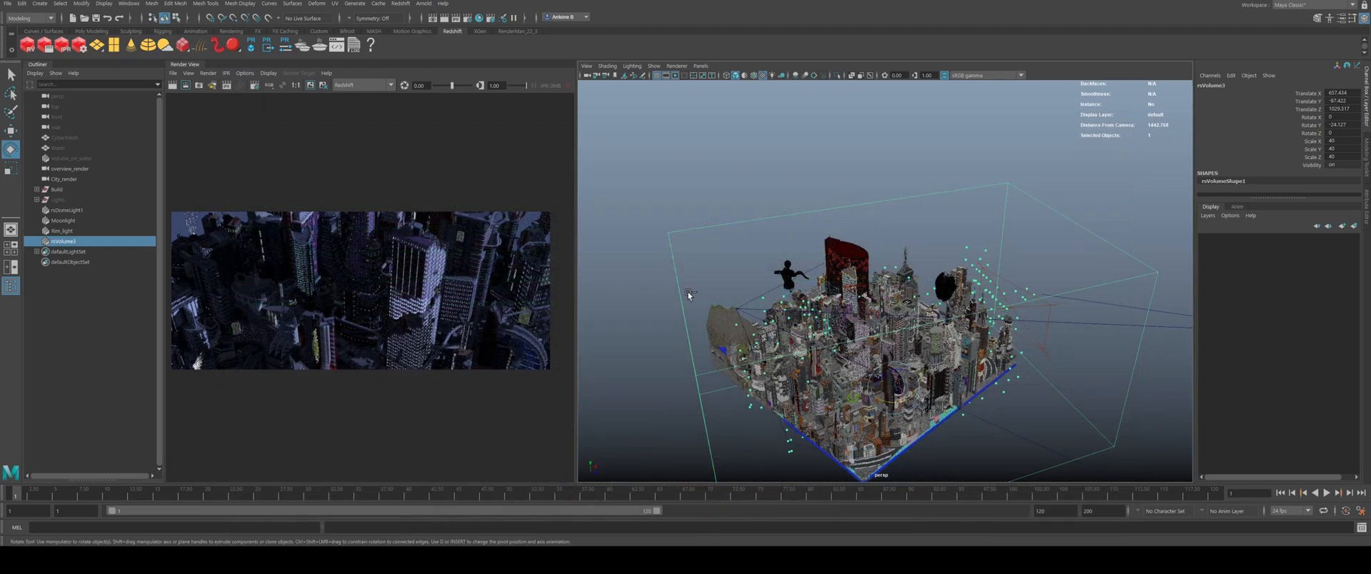
Step: Save the scene, accepting the student version notice, and view the reference image City render final.png
key(q)
key(ctrl+s)
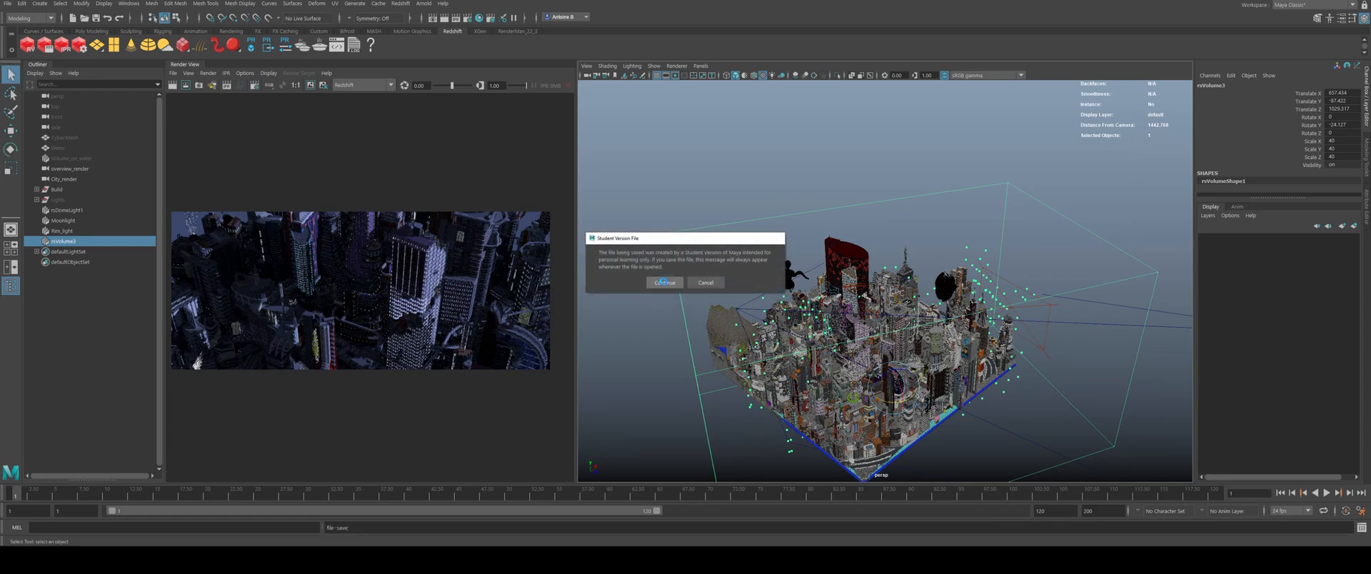
click(663, 282)
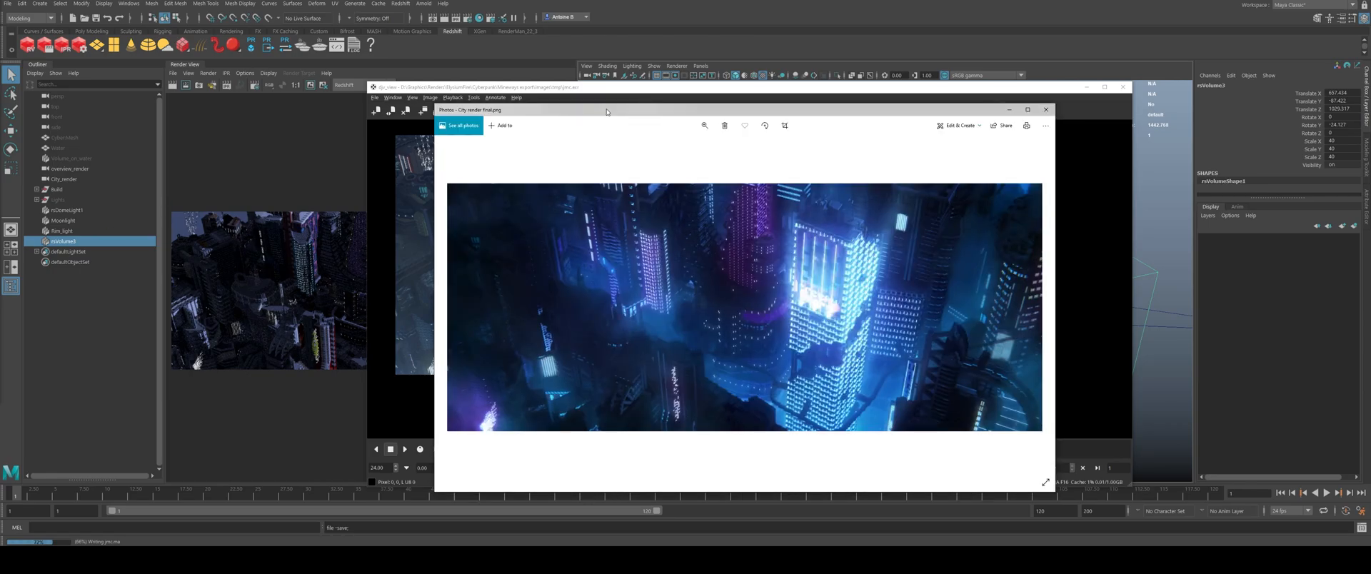
drag(607, 112, 709, 108)
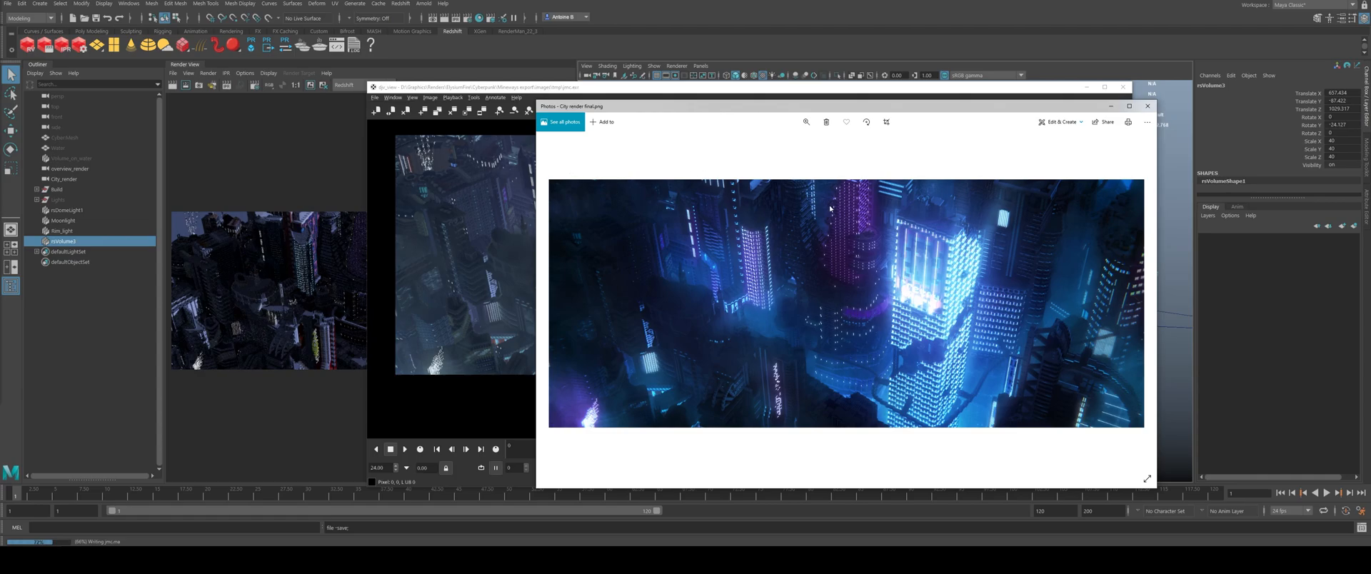
drag(867, 107, 754, 135)
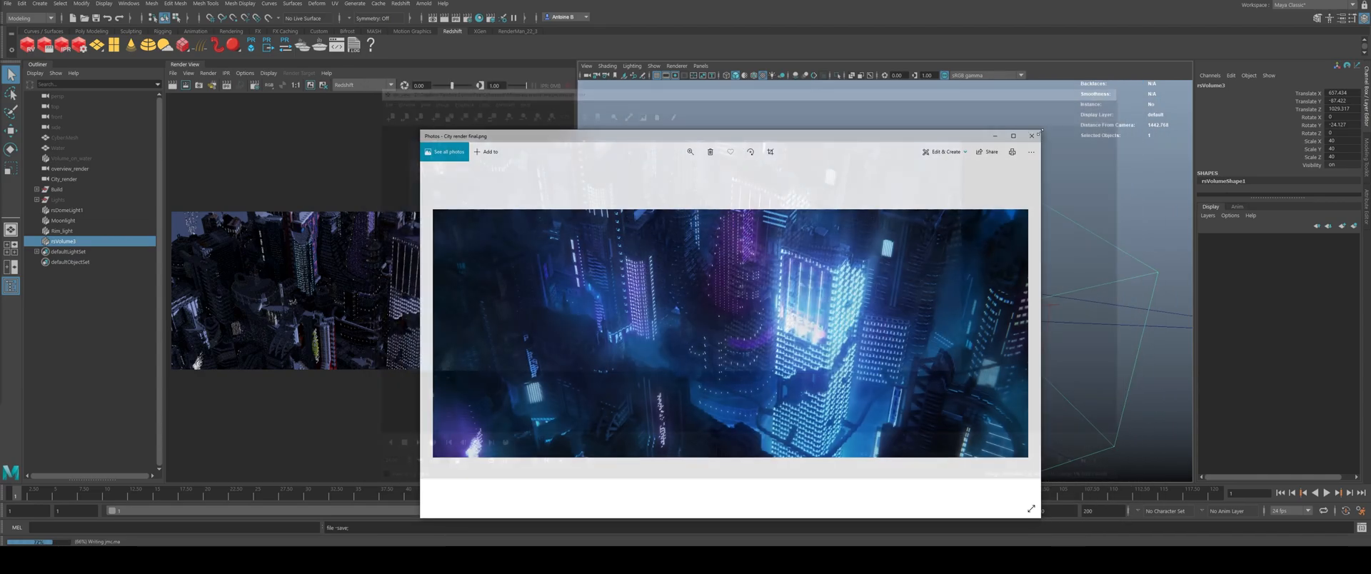
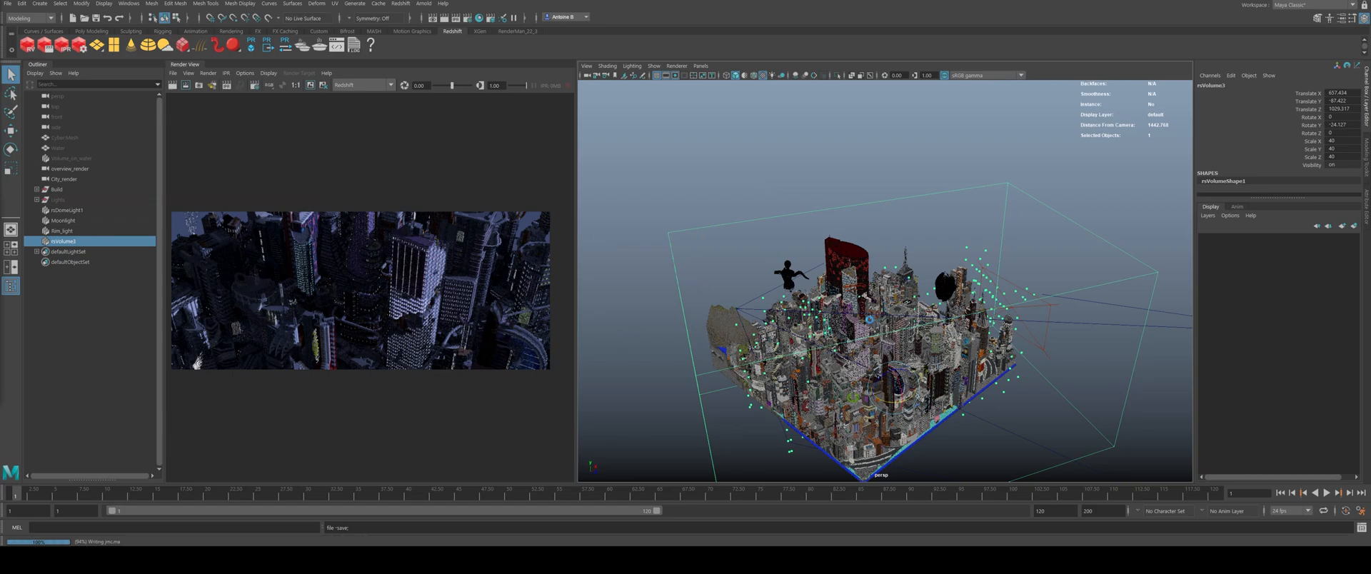
Step: Start an IPR render from the City_render camera and widen the render view
key(e)
scroll(910, 367, up, 4)
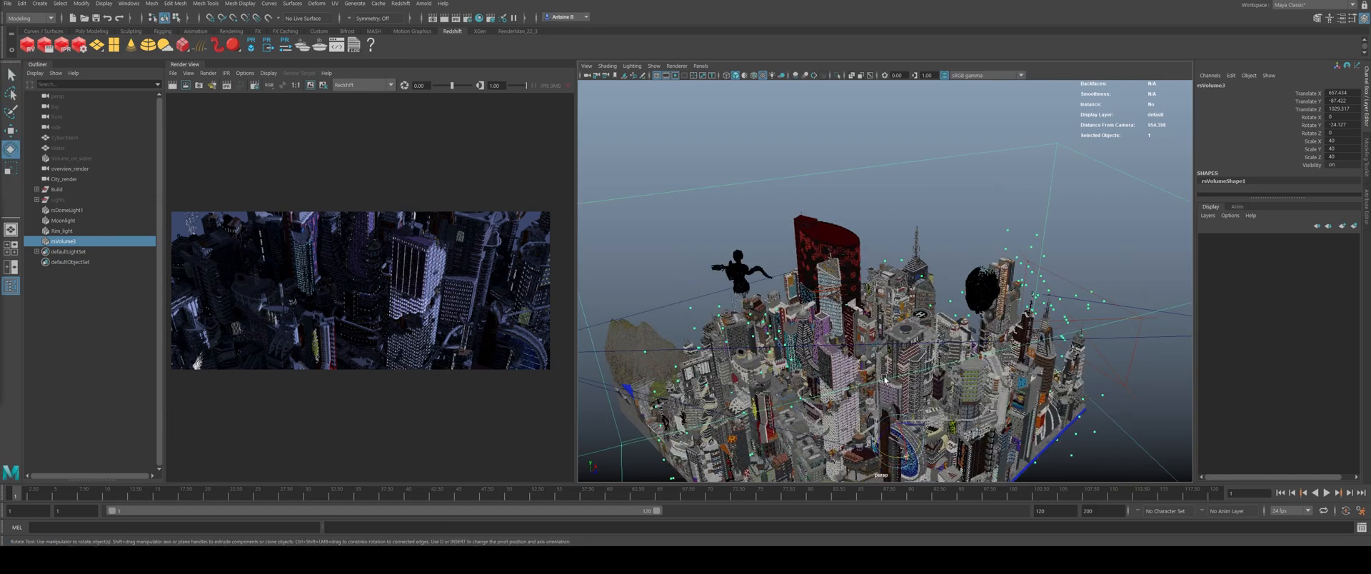
scroll(884, 373, up, 5)
scroll(869, 346, up, 4)
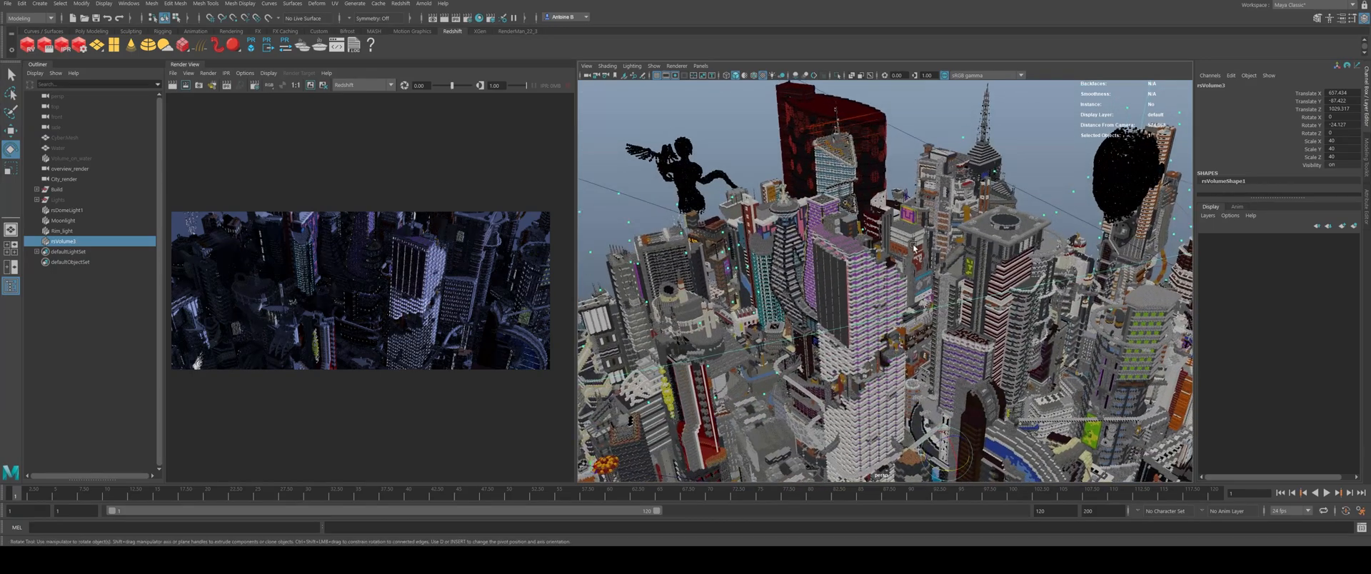
click(245, 73)
mouse_move(226, 73)
mouse_move(246, 105)
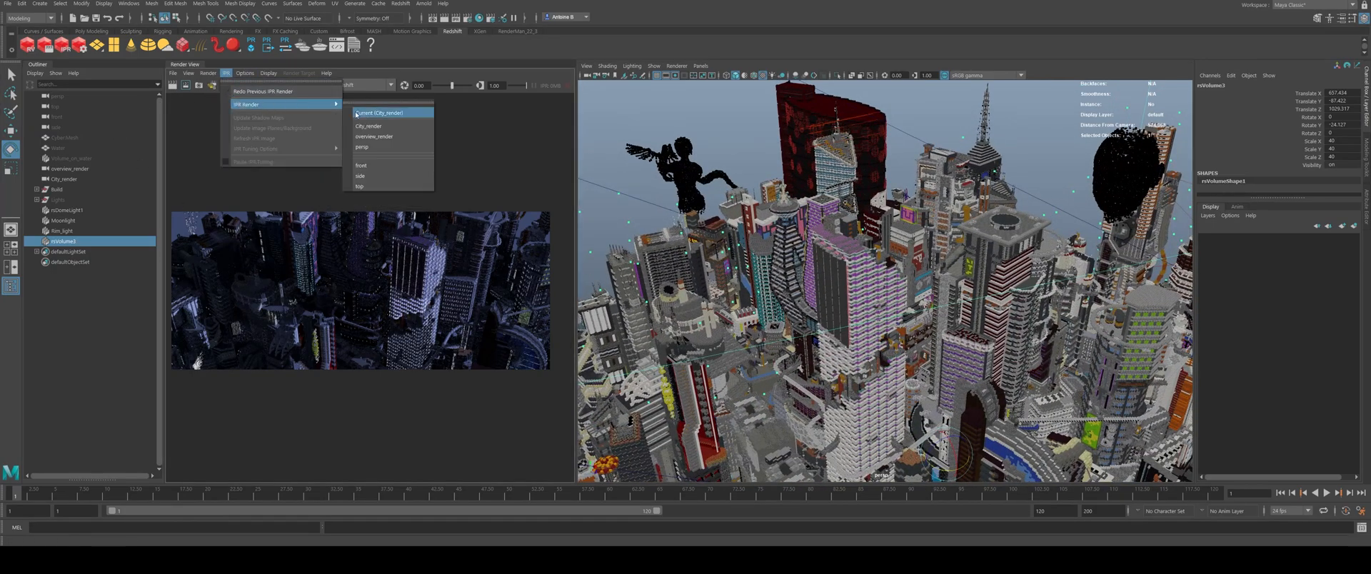
click(372, 137)
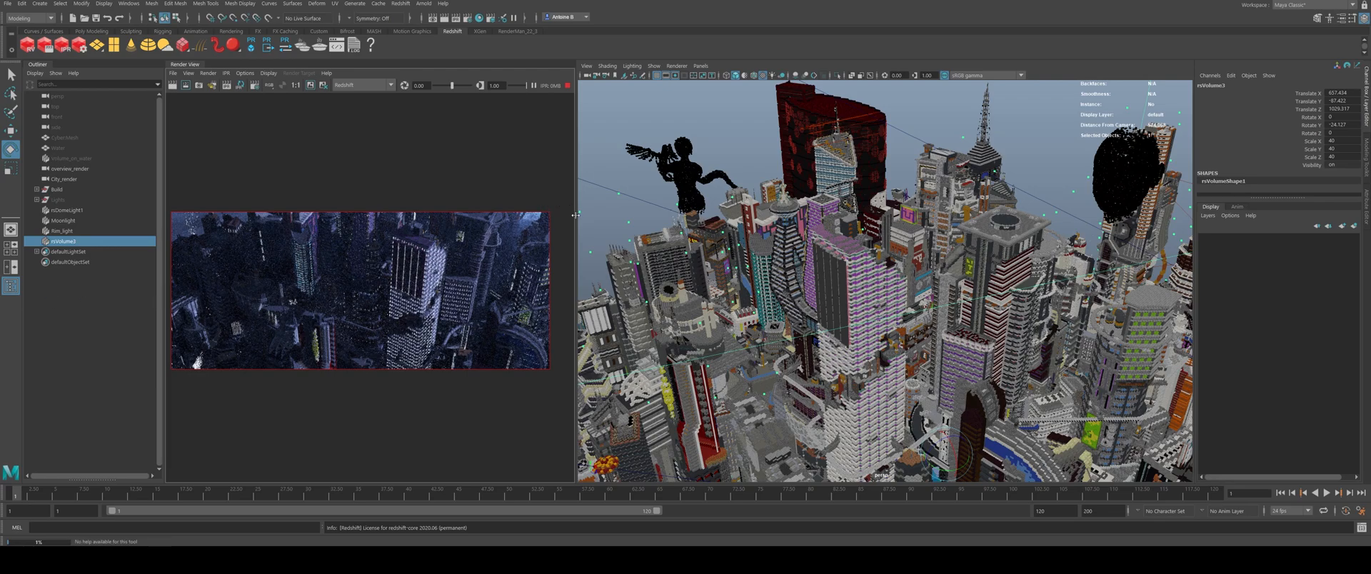
drag(575, 209, 639, 209)
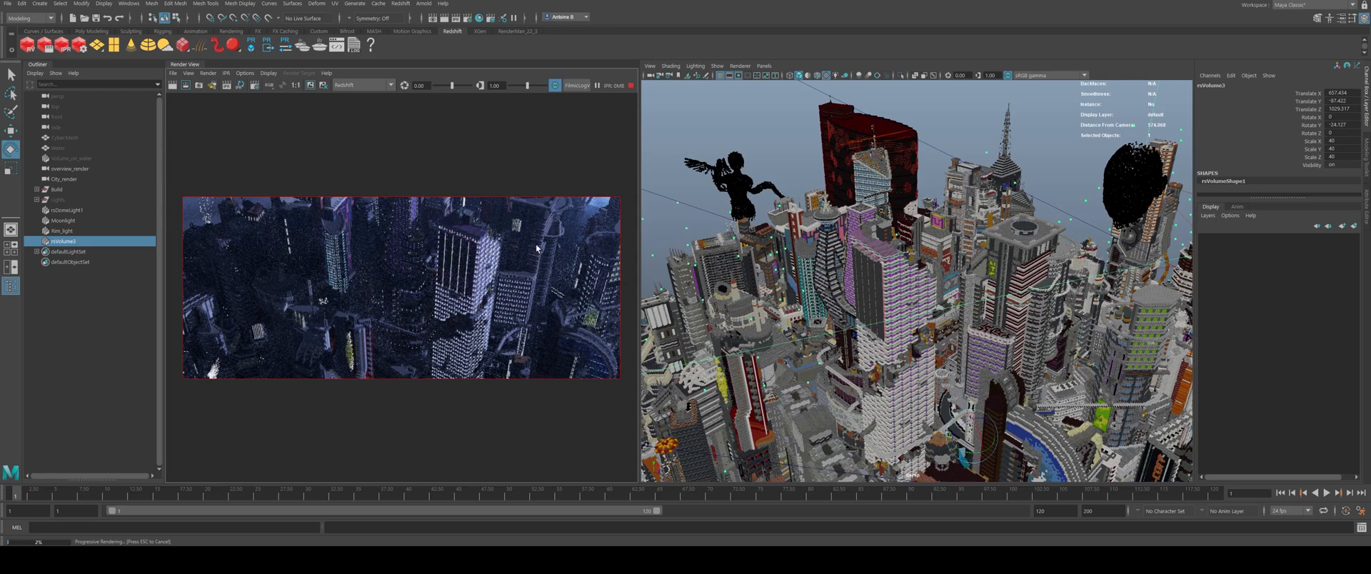
Step: Stretch Rim_light vertically to a Y scale of about 88.5
scroll(918, 264, down, 3)
alt+middle_drag(944, 266, 742, 270)
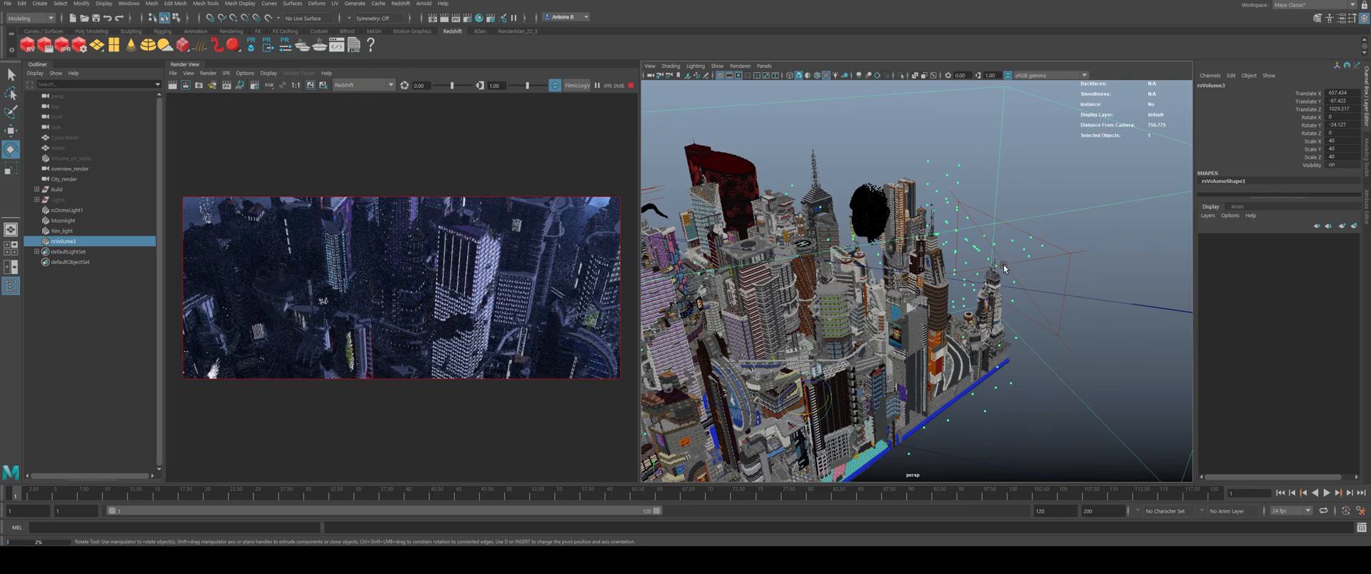
click(1066, 269)
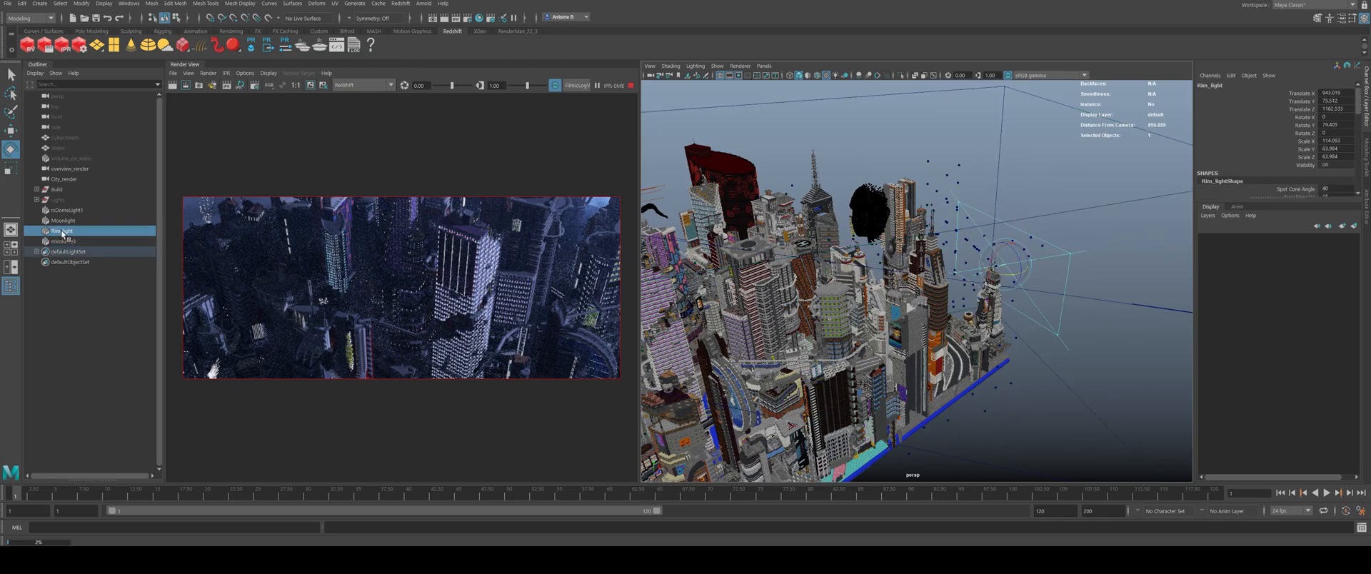
key(r)
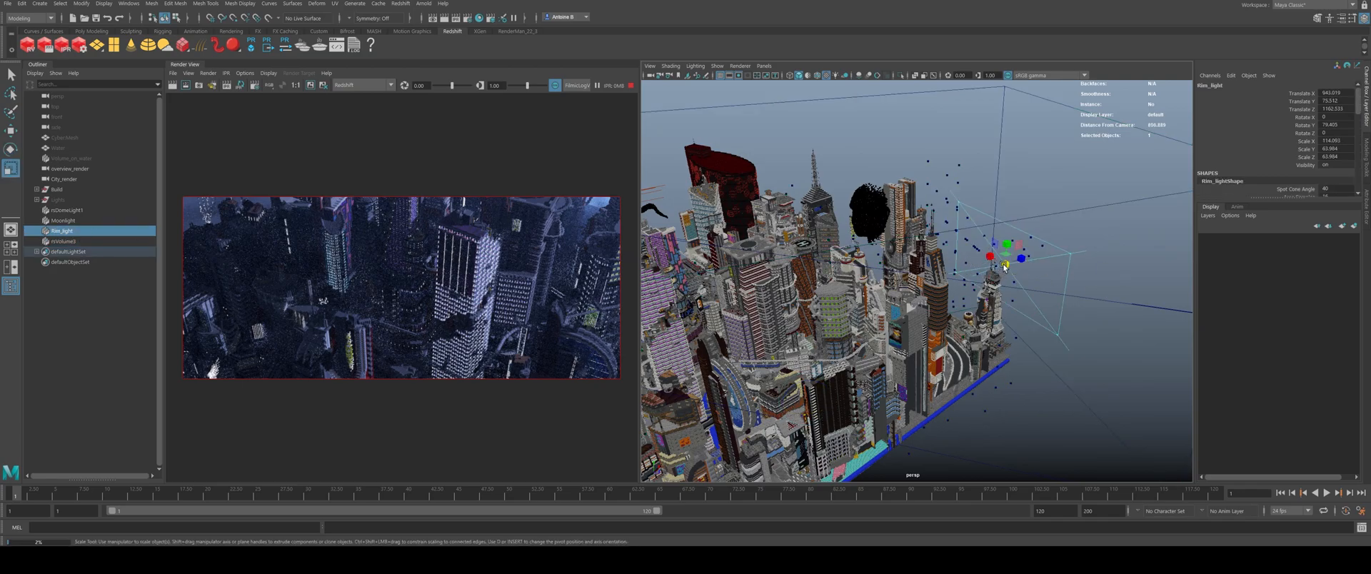
drag(1007, 250, 1007, 236)
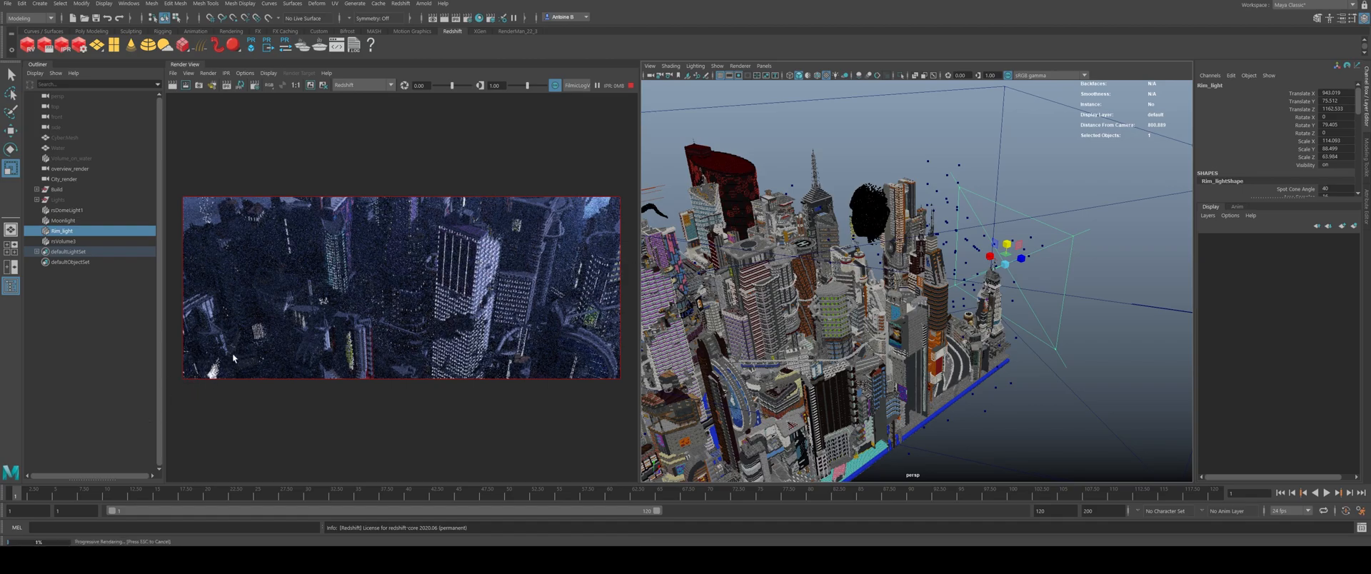
Step: Duplicate Rim_light and shift the copy across toward the opposite side of the city
alt+middle_drag(834, 292, 873, 284)
key(ctrl+d)
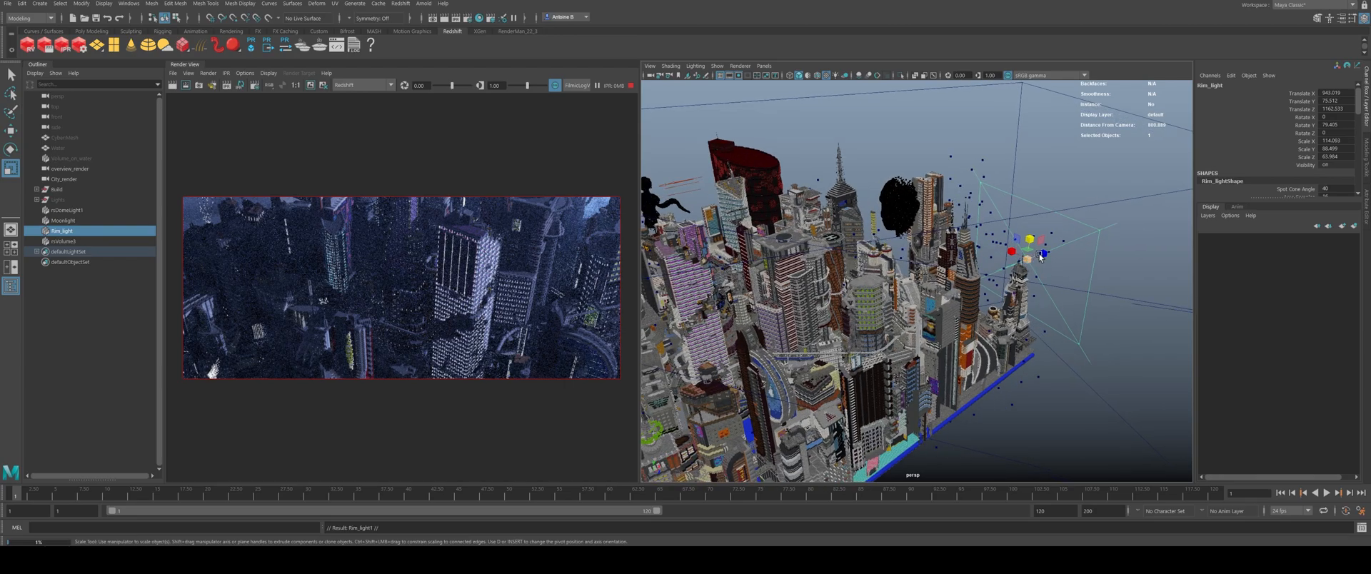
key(w)
drag(1052, 262, 904, 274)
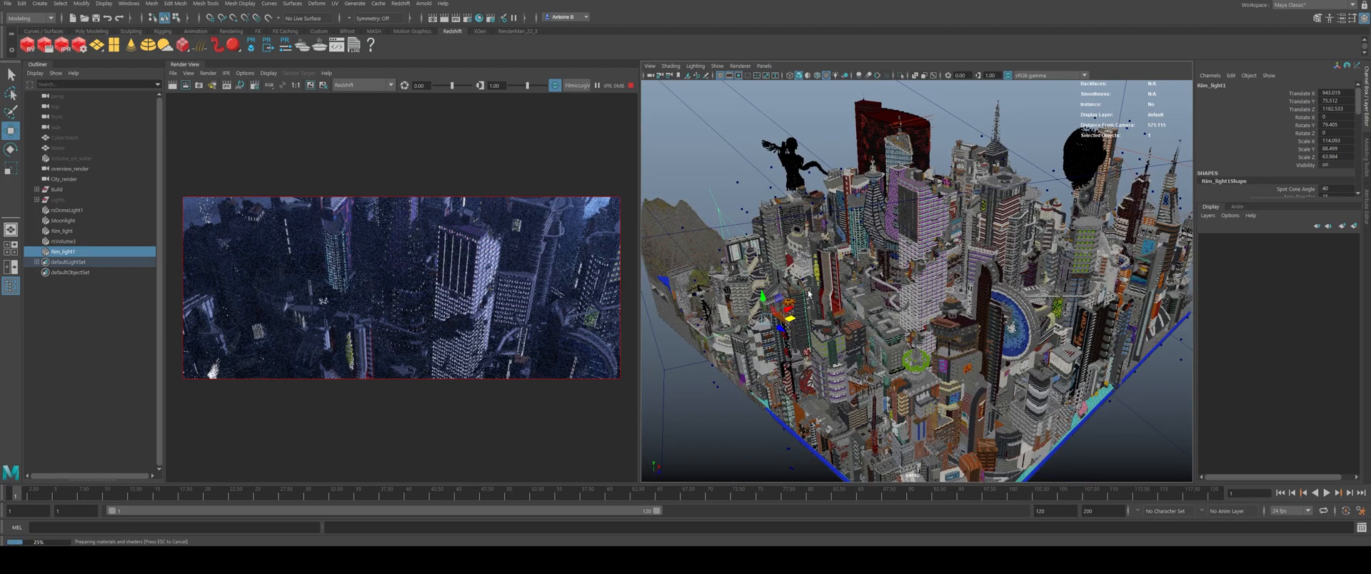
key(e)
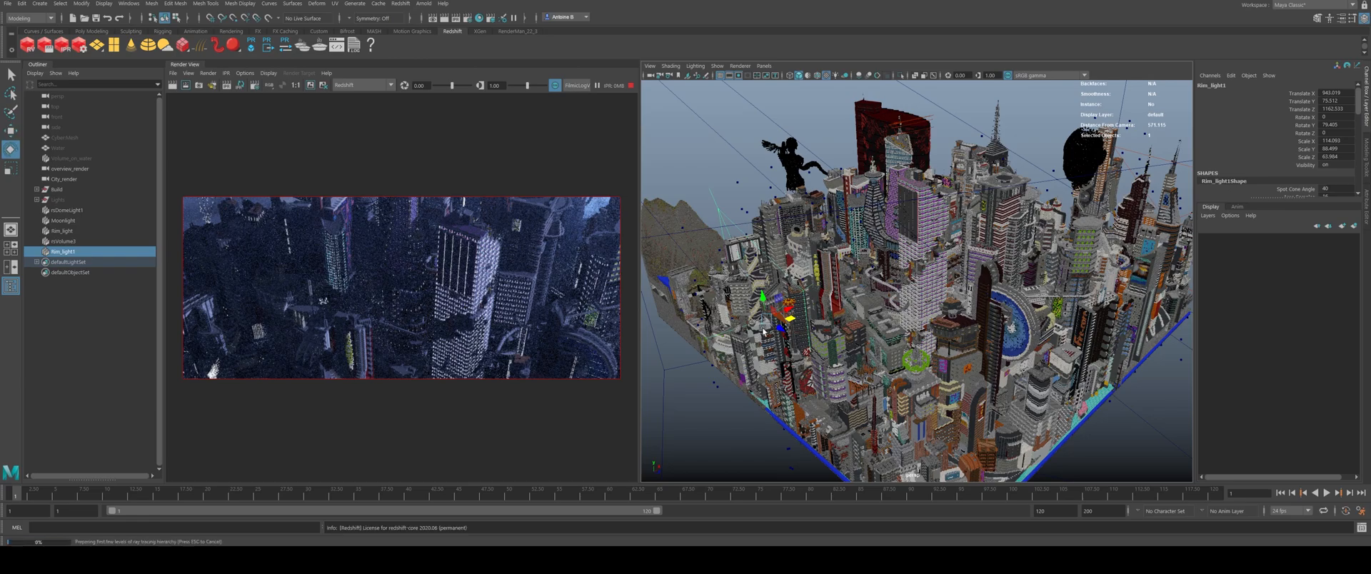
drag(764, 333, 753, 272)
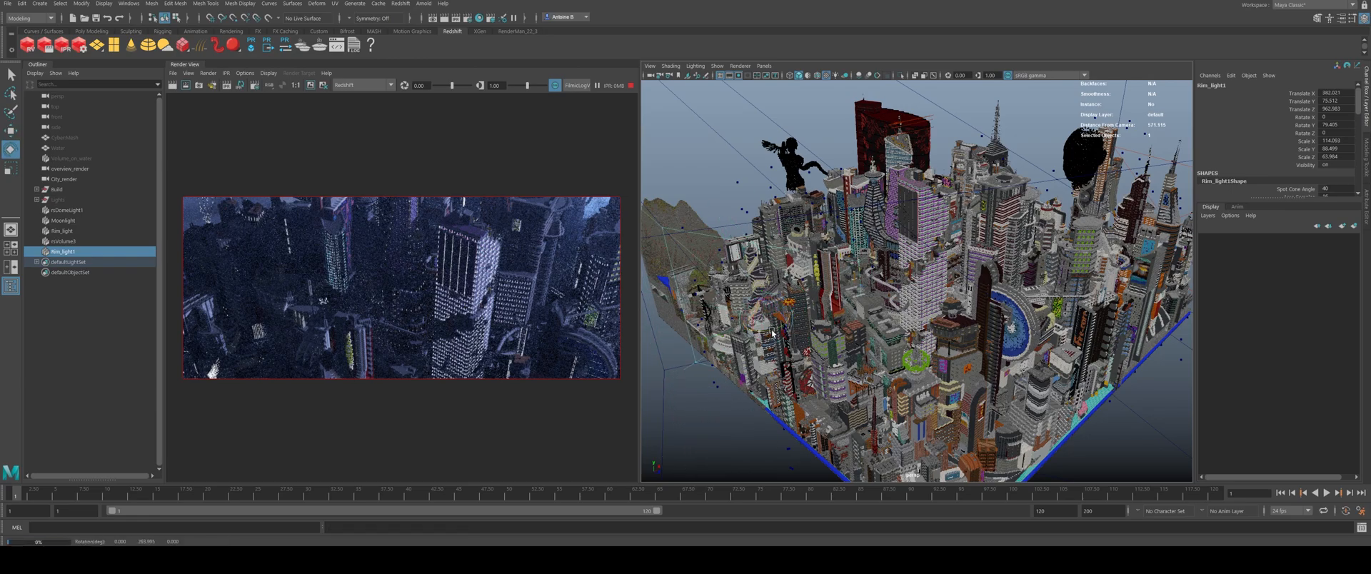
Step: Rotate Rim_light1 to about 238 degrees around Y and move it just outside the city's edge
drag(772, 333, 783, 325)
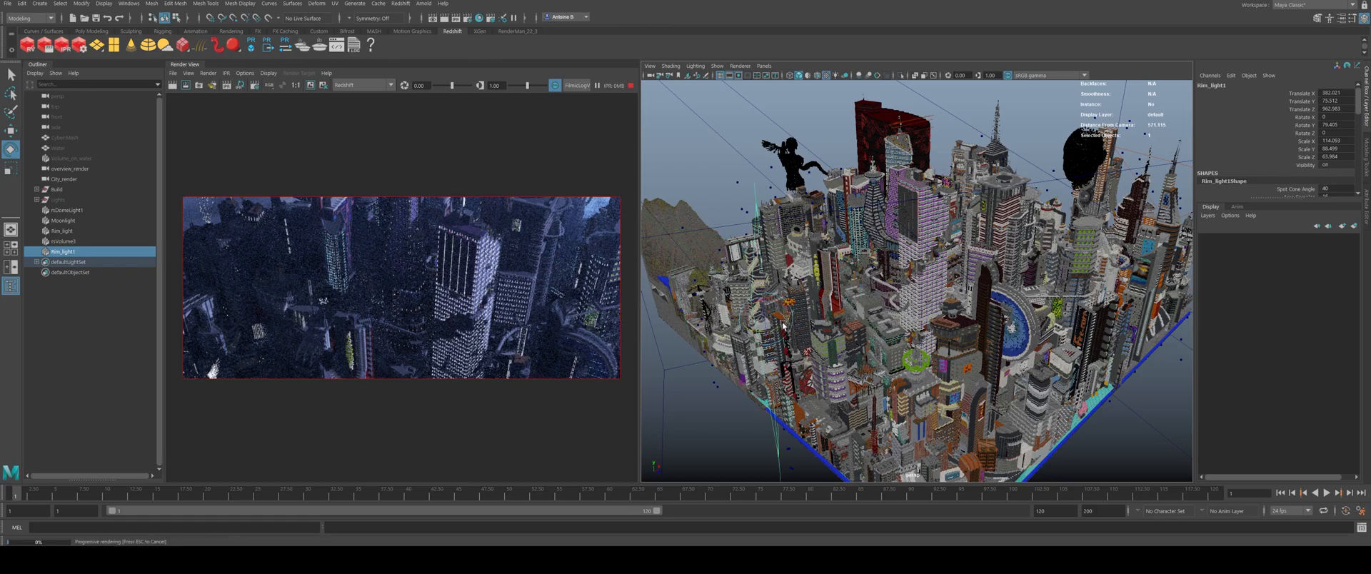
key(w)
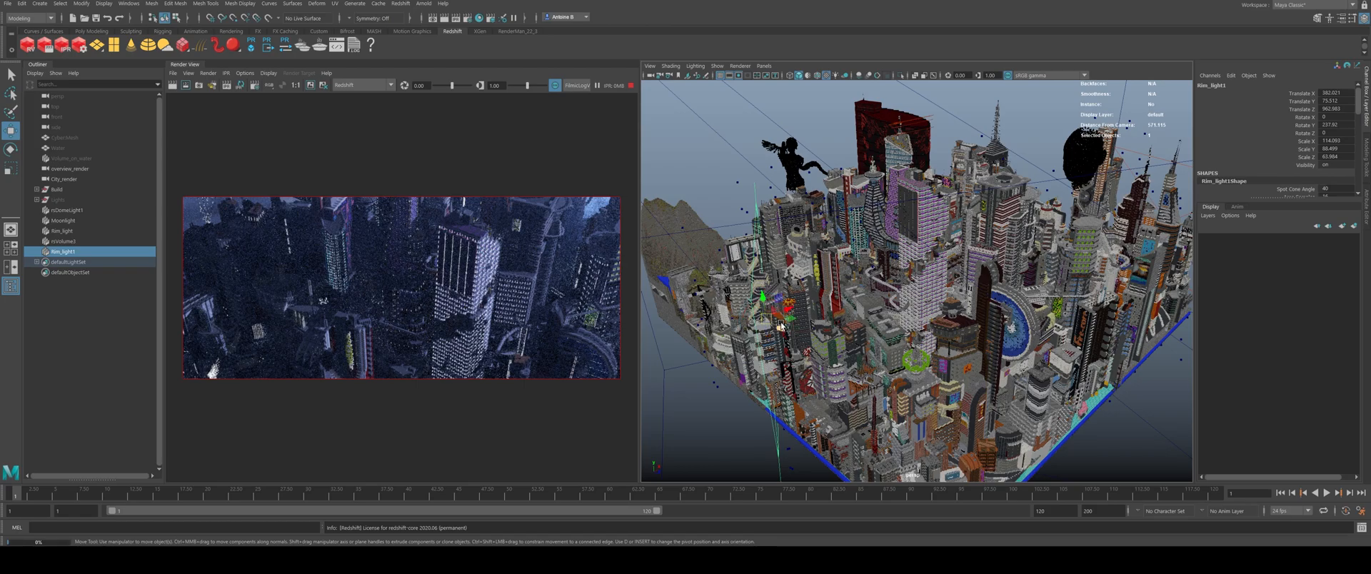
drag(781, 327, 698, 338)
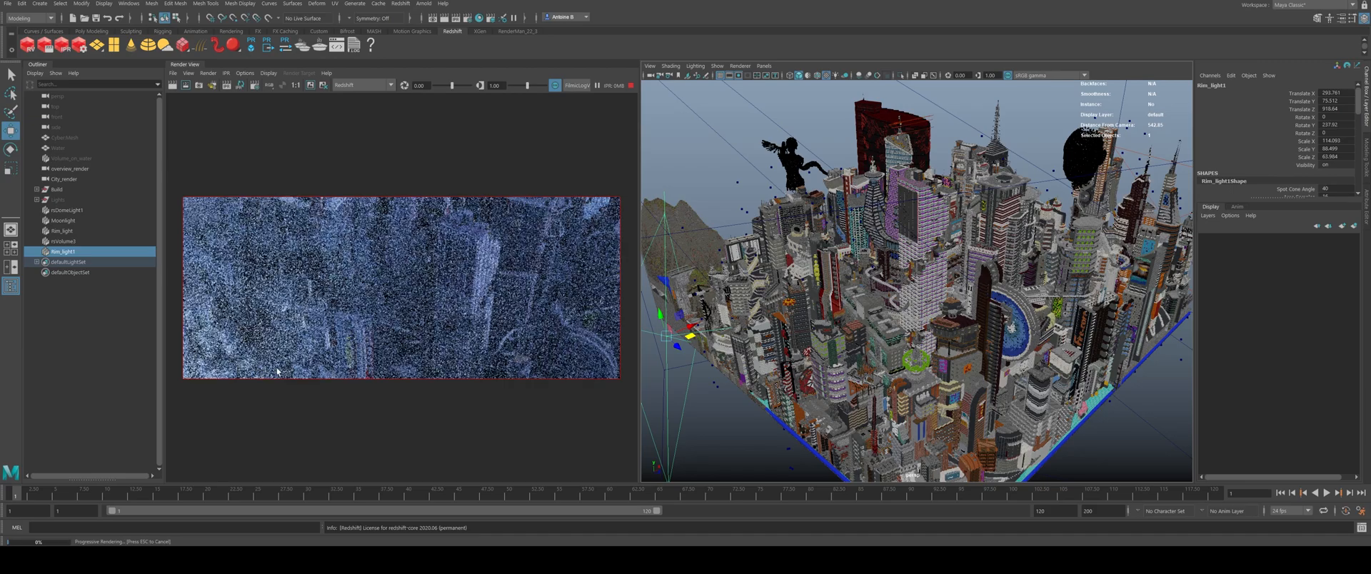
Step: Reduce Rim_light1's height to a Y scale of about 37 and narrow its width
alt+right_drag(763, 357, 838, 343)
alt+drag(837, 343, 833, 269)
key(r)
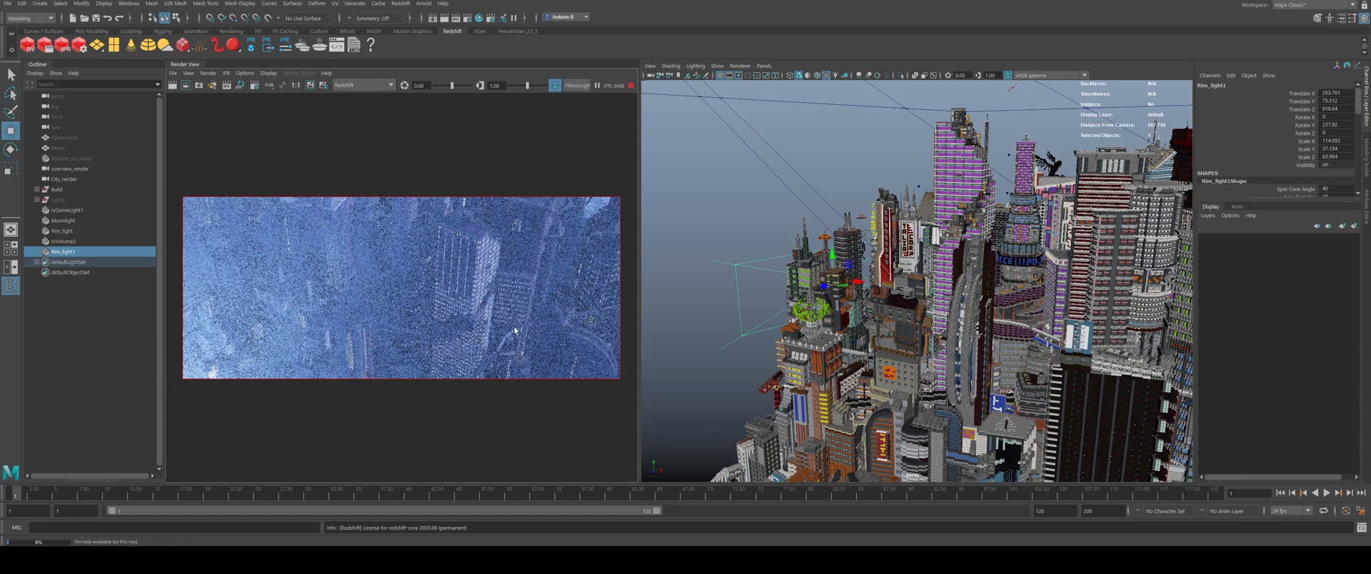
alt+drag(751, 285, 843, 309)
key(e)
key(r)
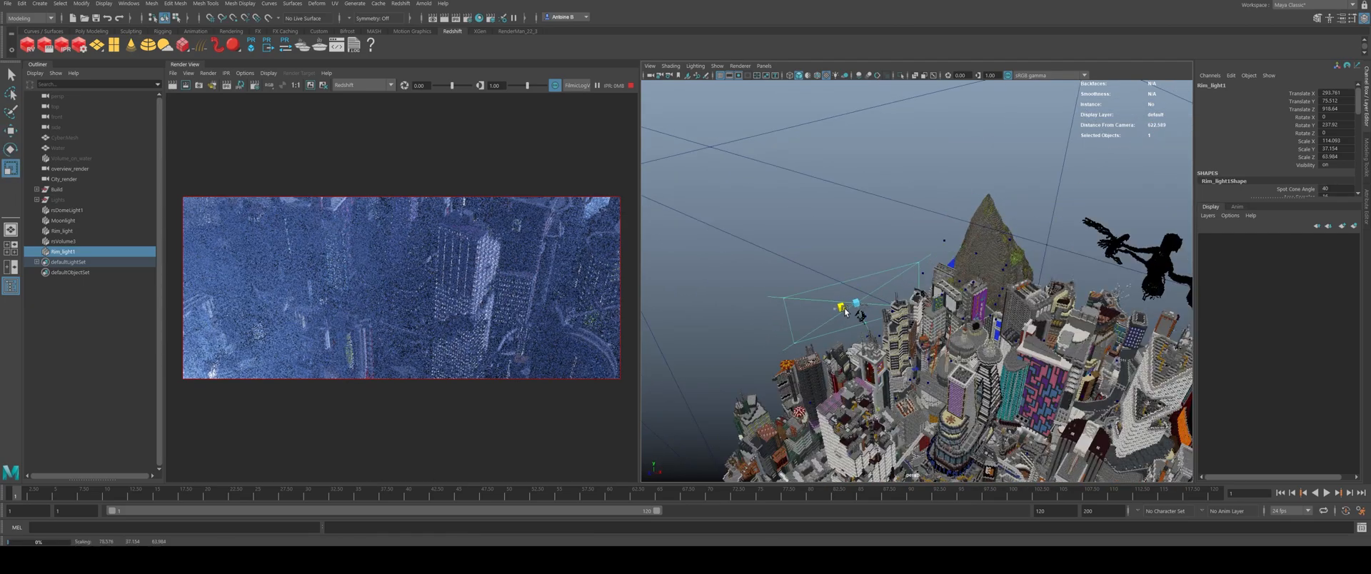
drag(845, 309, 842, 307)
Step: Move Rim_light1 closer to the edge of the city
key(w)
drag(860, 319, 885, 336)
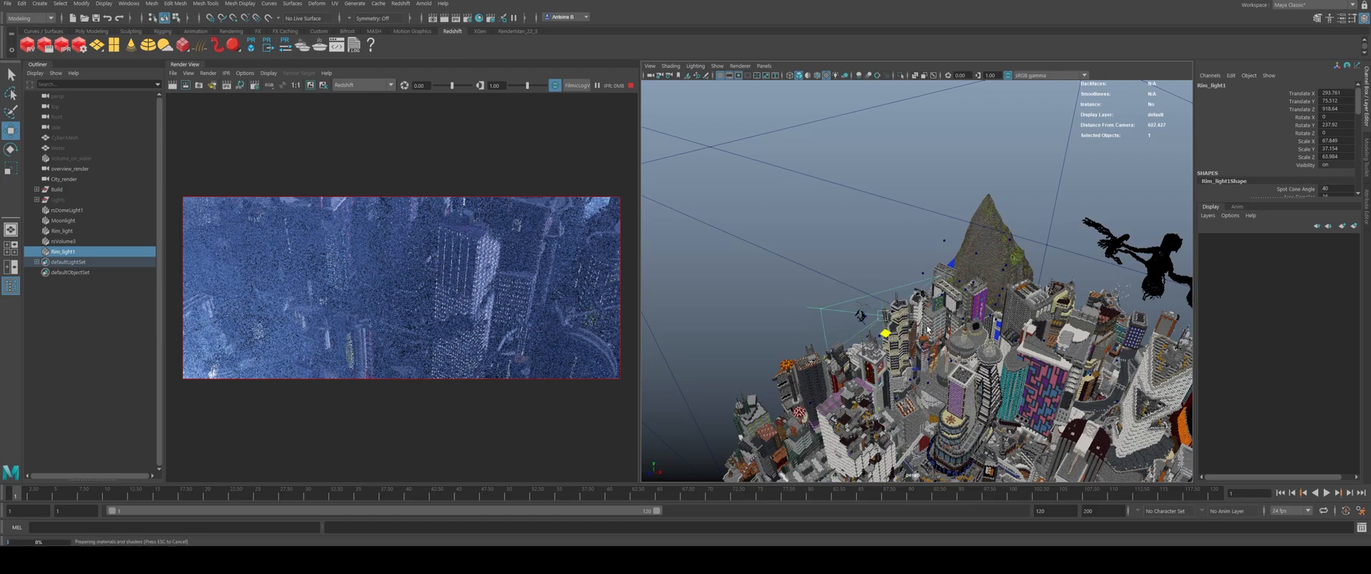
mouse_move(932, 326)
alt+mouse_down()
mouse_move(959, 330)
mouse_move(942, 313)
alt+mouse_up()
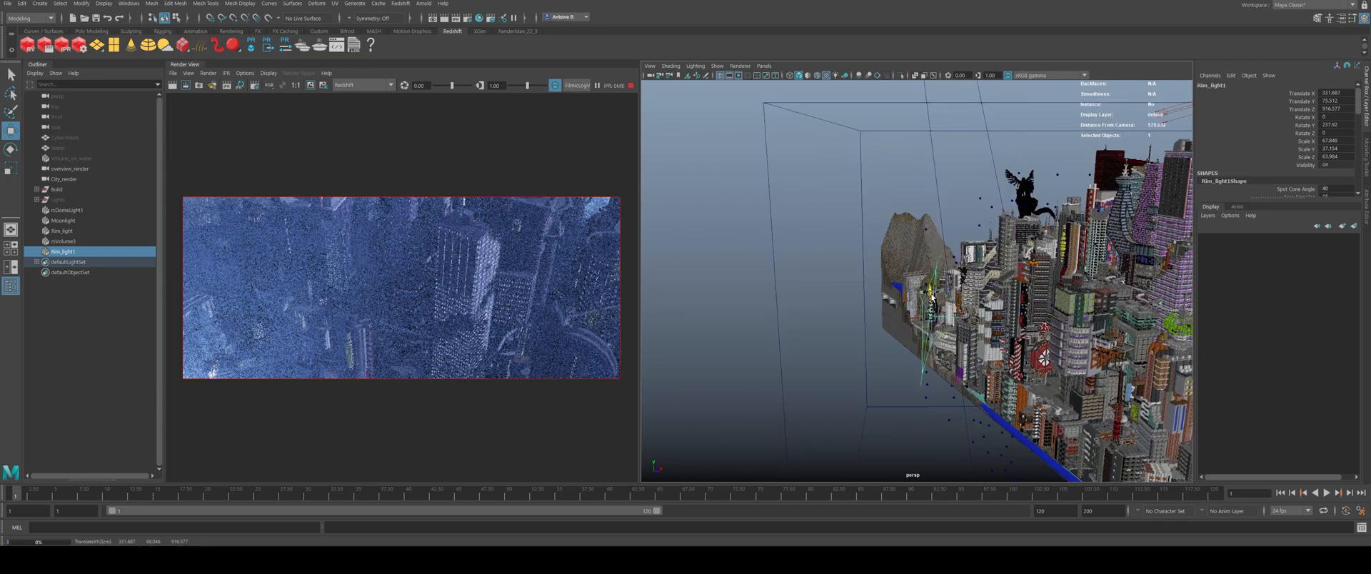
Step: Set Rim_light1's area spread to about 0.56 and its intensity multiplier to 10
click(1367, 210)
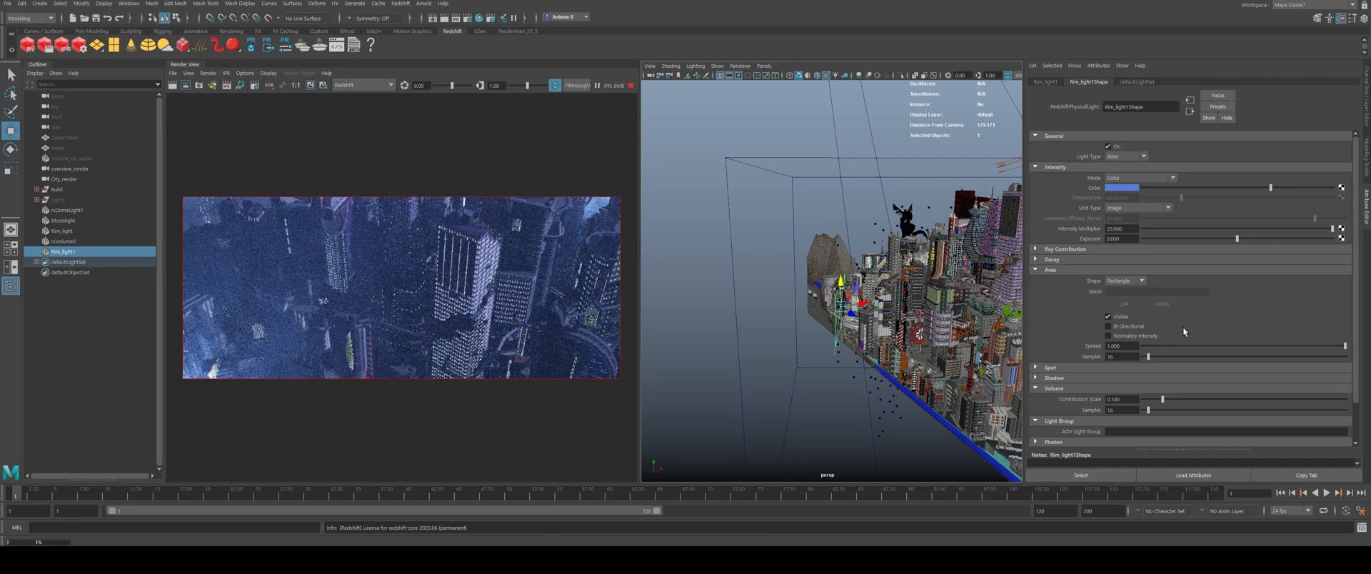
alt+drag(853, 307, 688, 291)
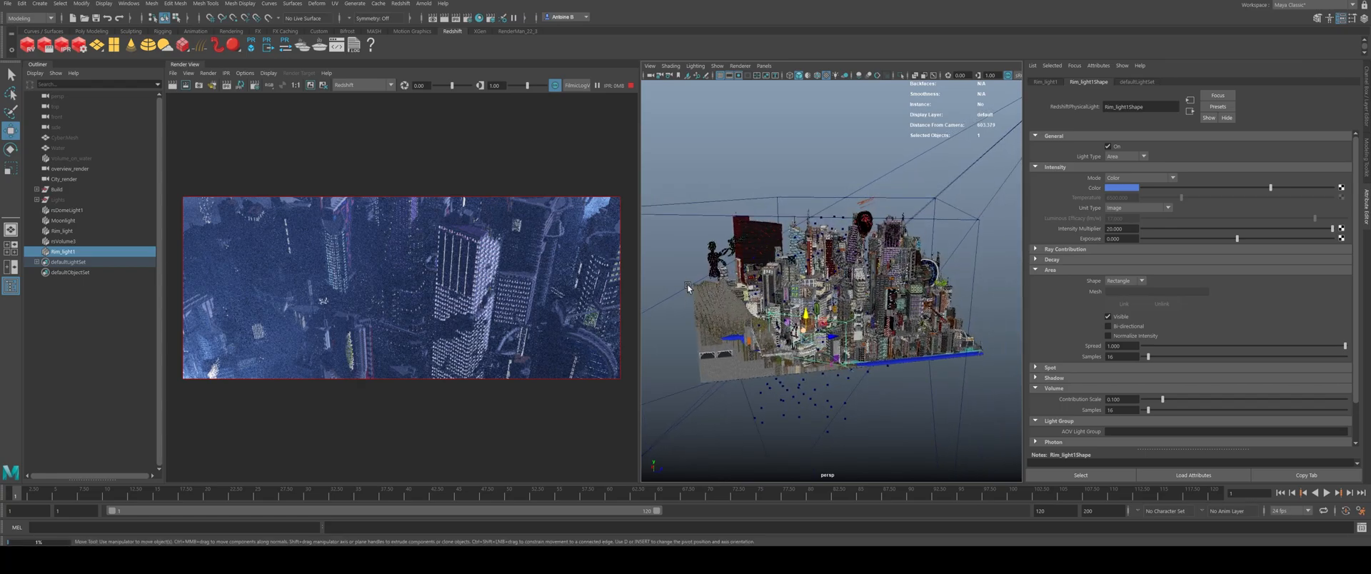
alt+drag(956, 327, 793, 454)
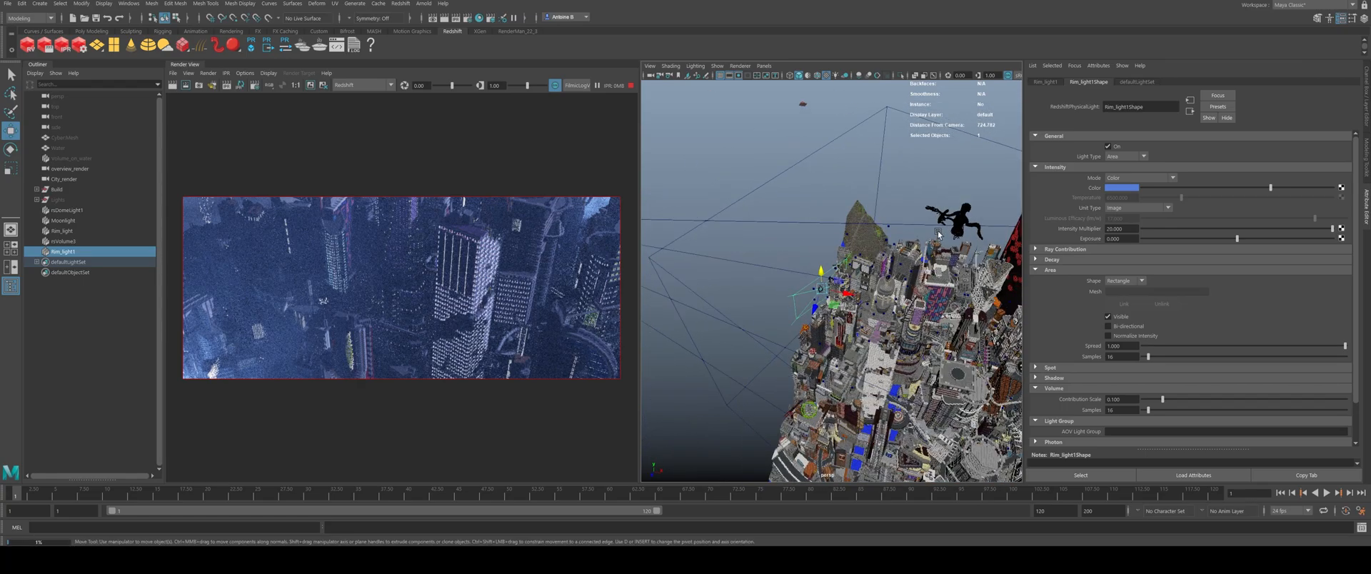
alt+drag(860, 308, 791, 318)
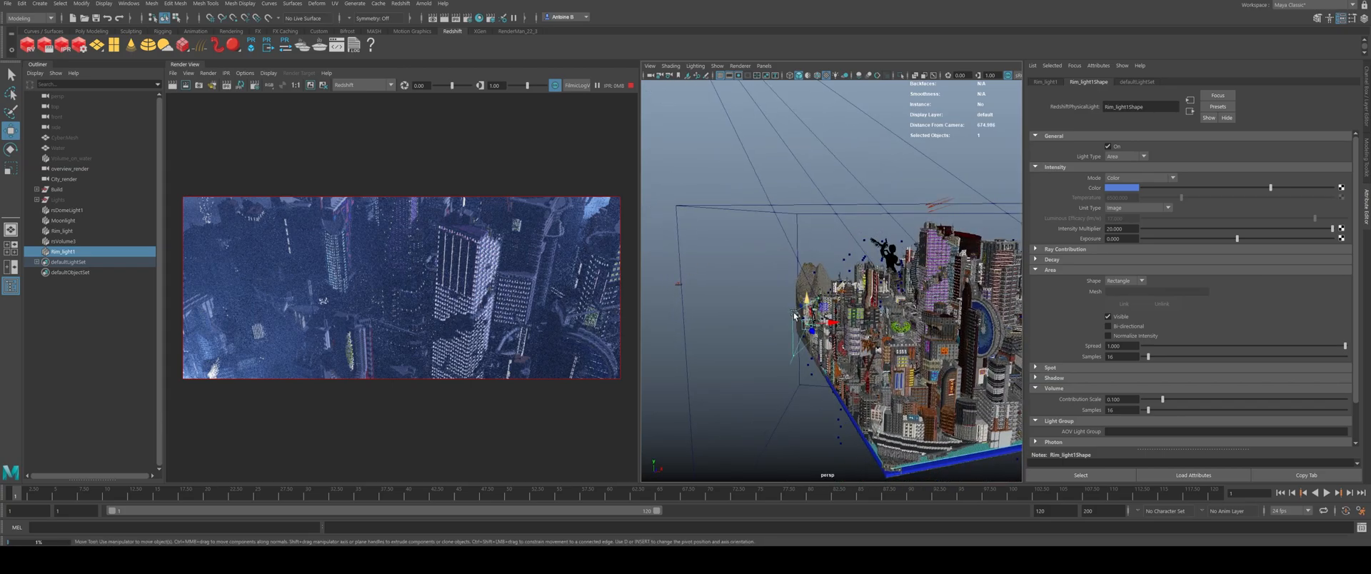
click(1311, 346)
click(1295, 347)
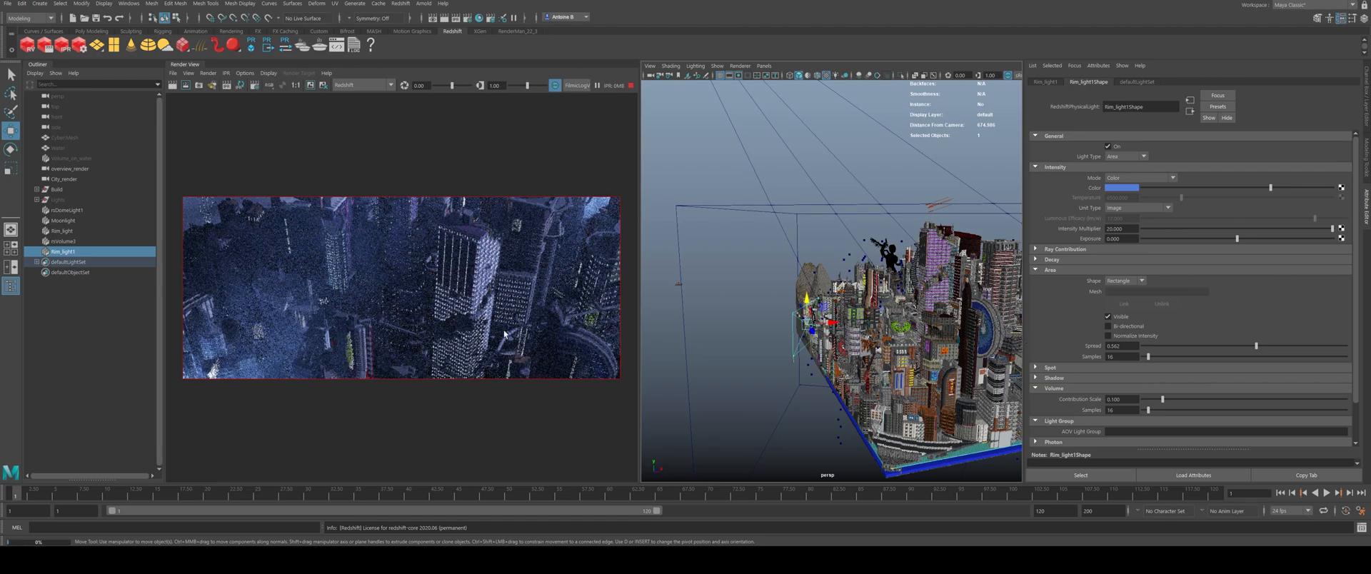
drag(1138, 230, 1044, 220)
text(10)
key(Return)
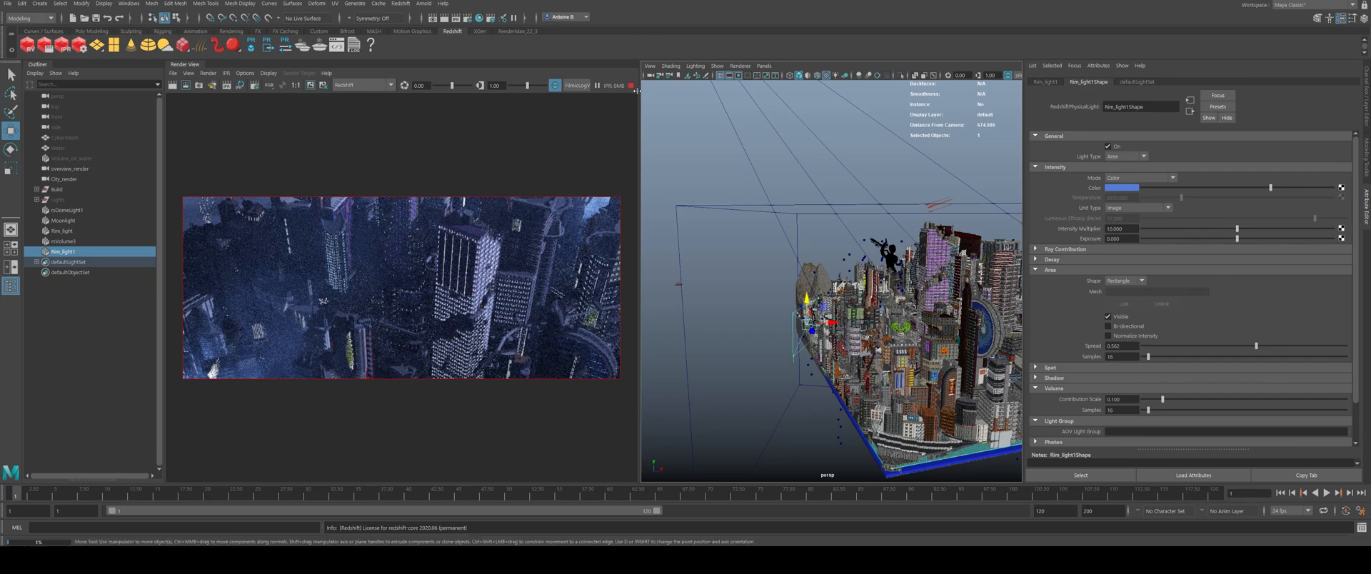
Step: Duplicate Rim_light1, move the copy over the middle of the city, and tilt it to a new angle
key(ctrl+d)
alt+drag(786, 386, 784, 401)
alt+middle_drag(828, 357, 757, 392)
drag(752, 362, 854, 376)
key(e)
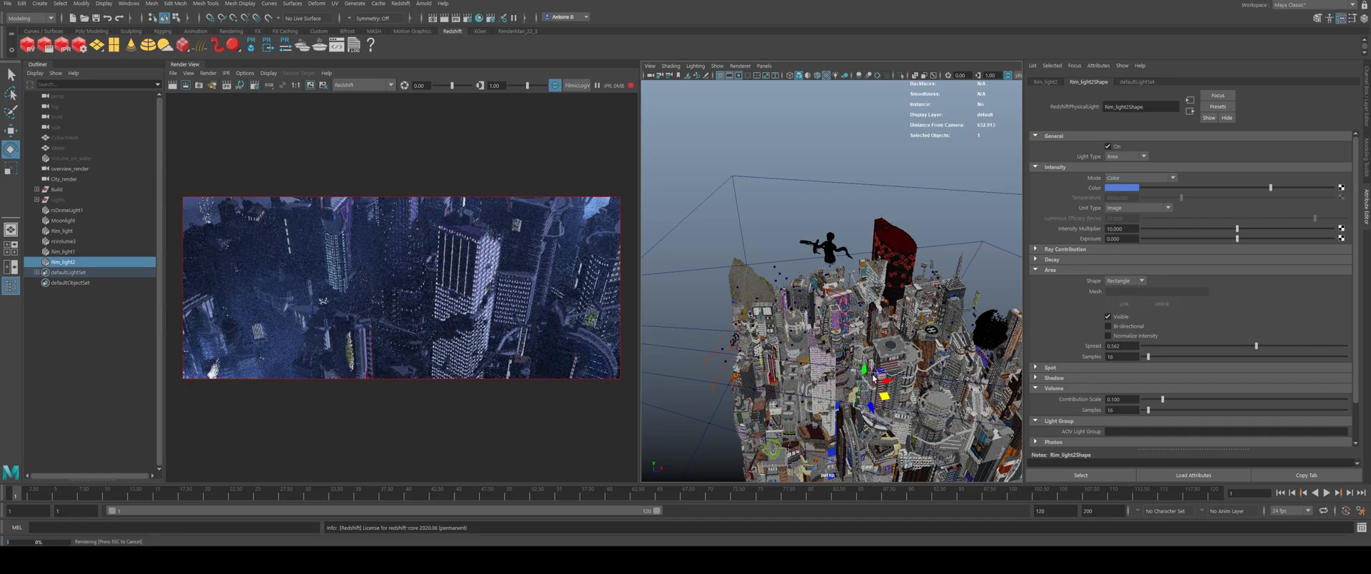
drag(851, 392, 882, 405)
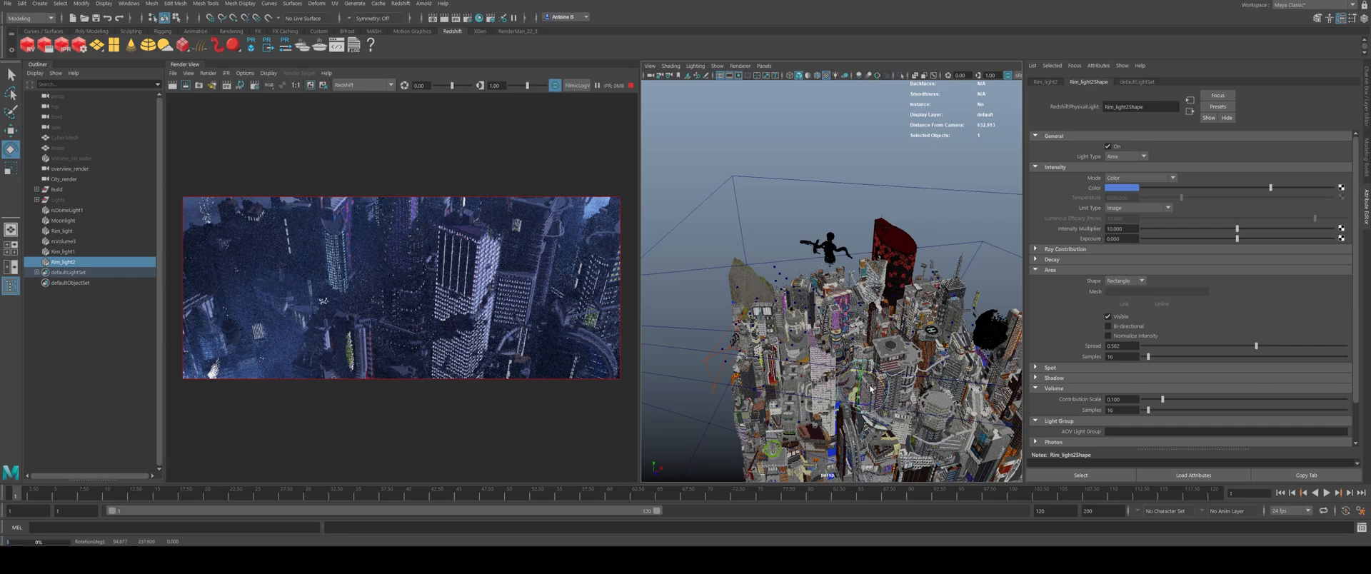
Step: Adjust Rim_light2 above the buildings, turn off its area visibility, and set its volume contribution scale to about 0.022
mouse_move(858, 382)
alt+mouse_down()
mouse_move(887, 392)
mouse_move(842, 379)
mouse_move(860, 364)
alt+mouse_up()
key(r)
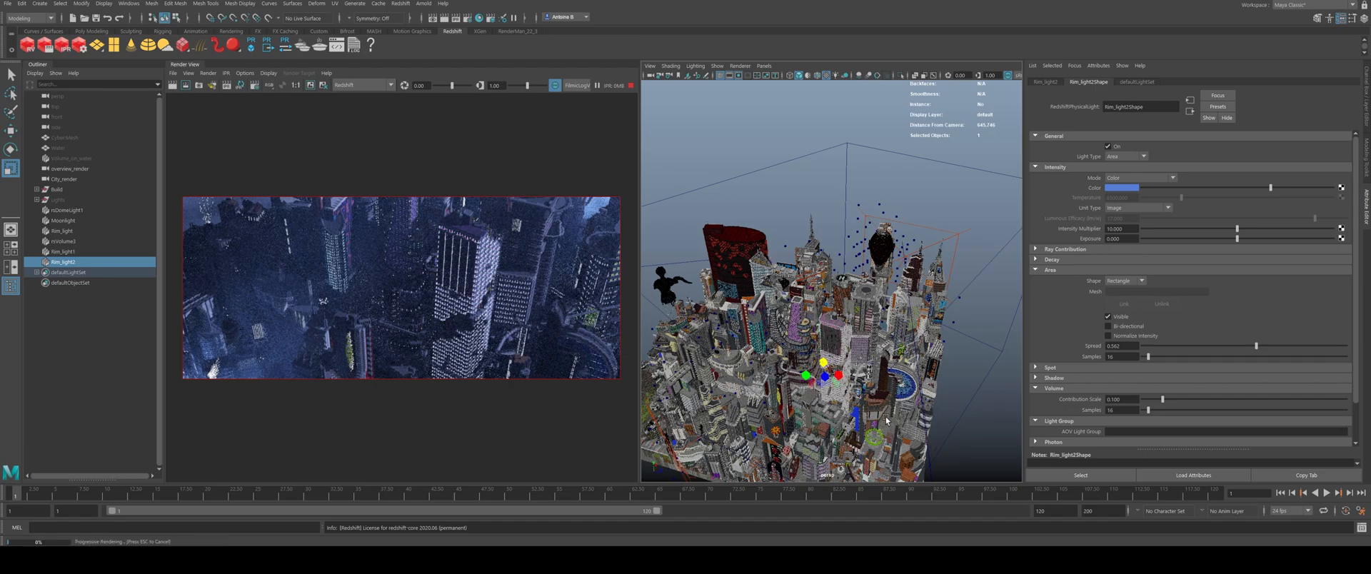
alt+drag(931, 419, 825, 381)
key(w)
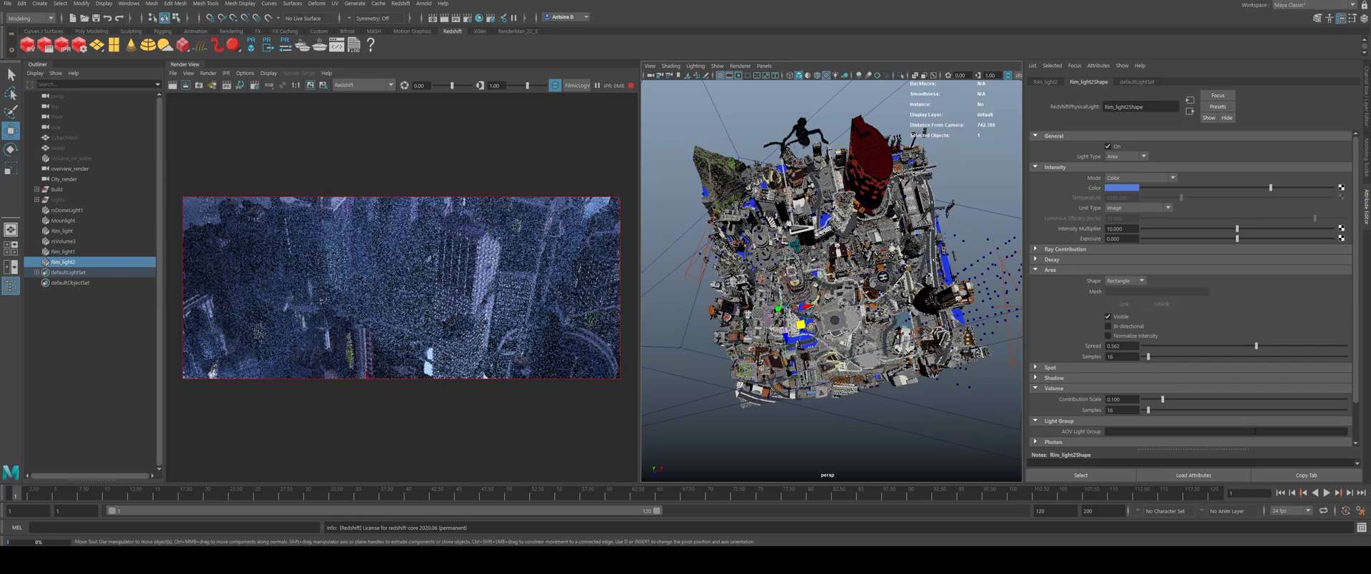
click(1147, 398)
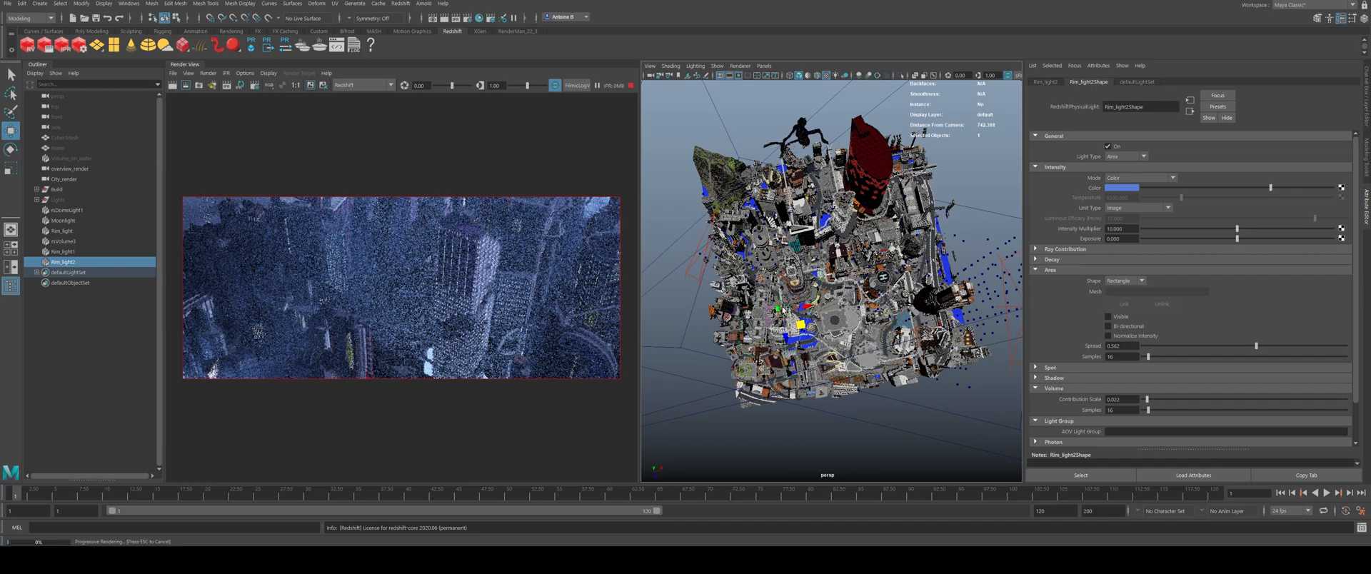
Step: Rotate Rim_light2 slightly and check its placement among the towers from several angles
alt+drag(809, 404, 862, 361)
key(e)
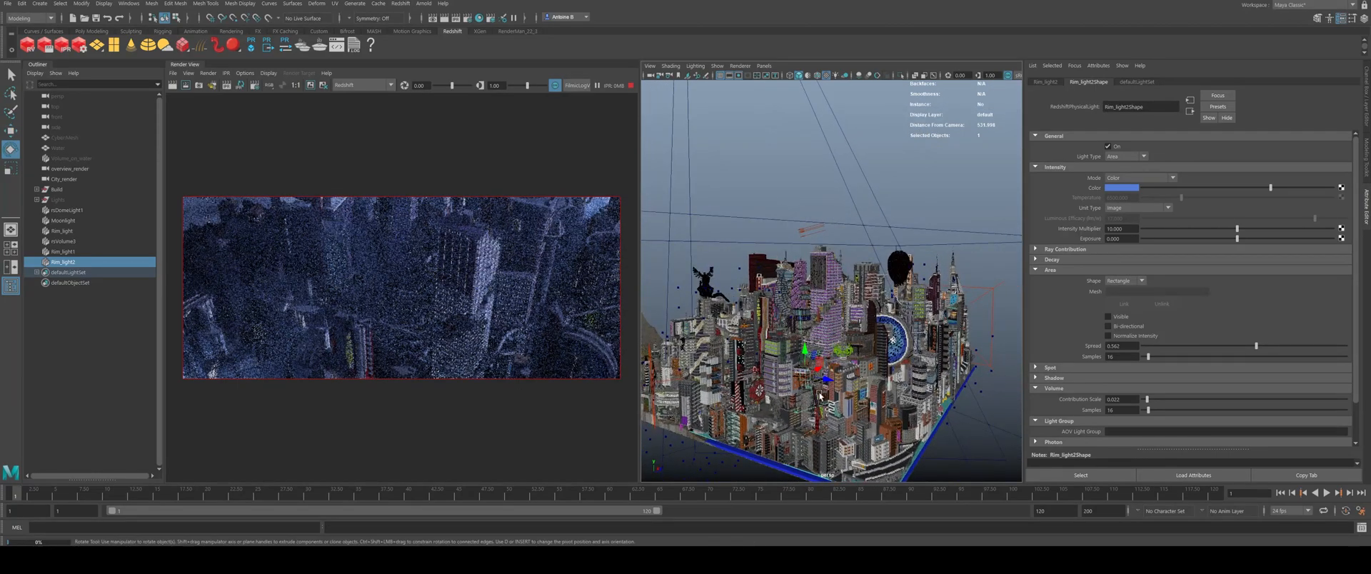
drag(801, 384, 807, 383)
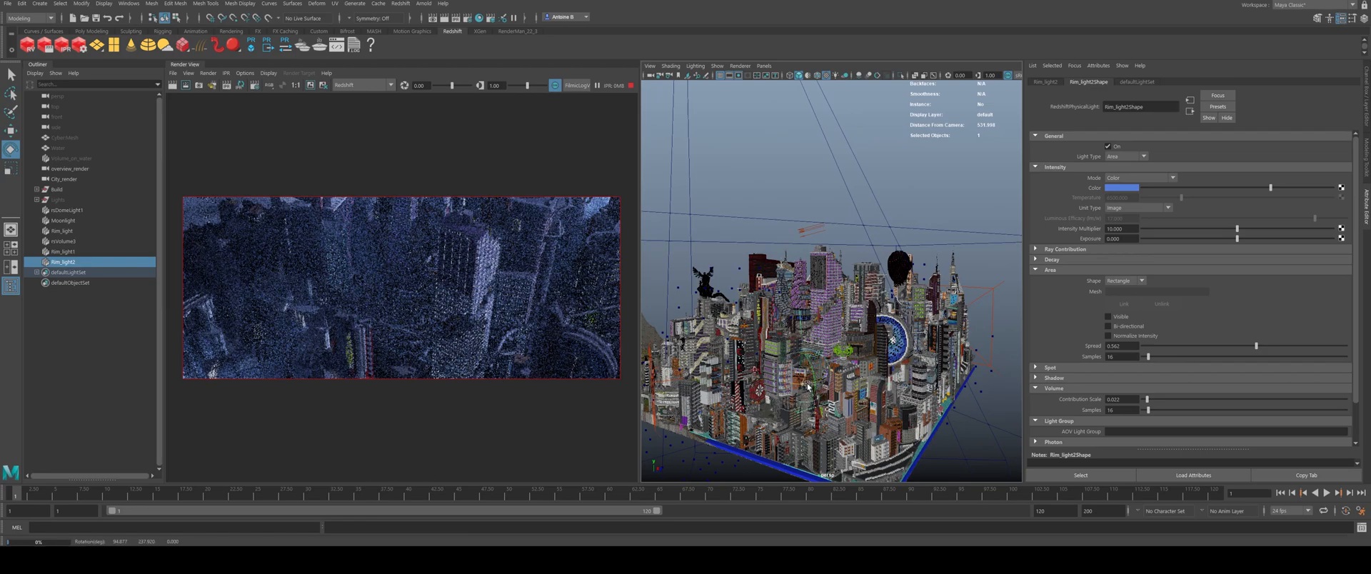
scroll(799, 389, up, 3)
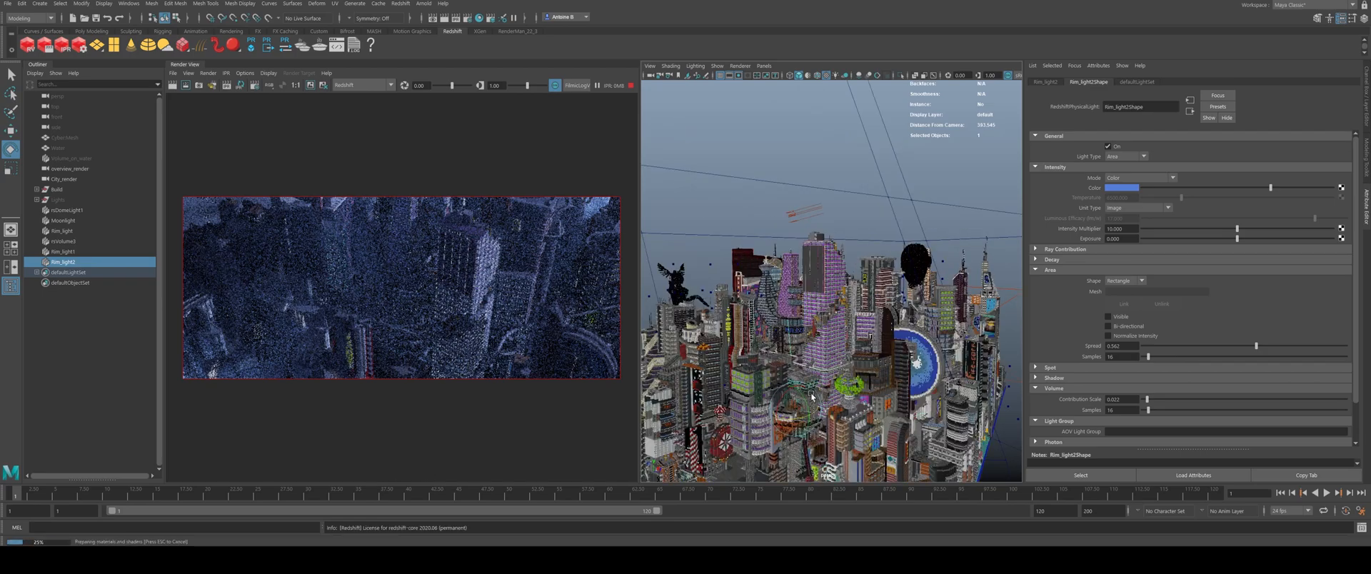
mouse_move(826, 405)
alt+mouse_down()
mouse_move(800, 405)
mouse_move(812, 412)
alt+mouse_up()
alt+middle_drag(812, 412, 861, 385)
alt+drag(861, 385, 852, 315)
key(w)
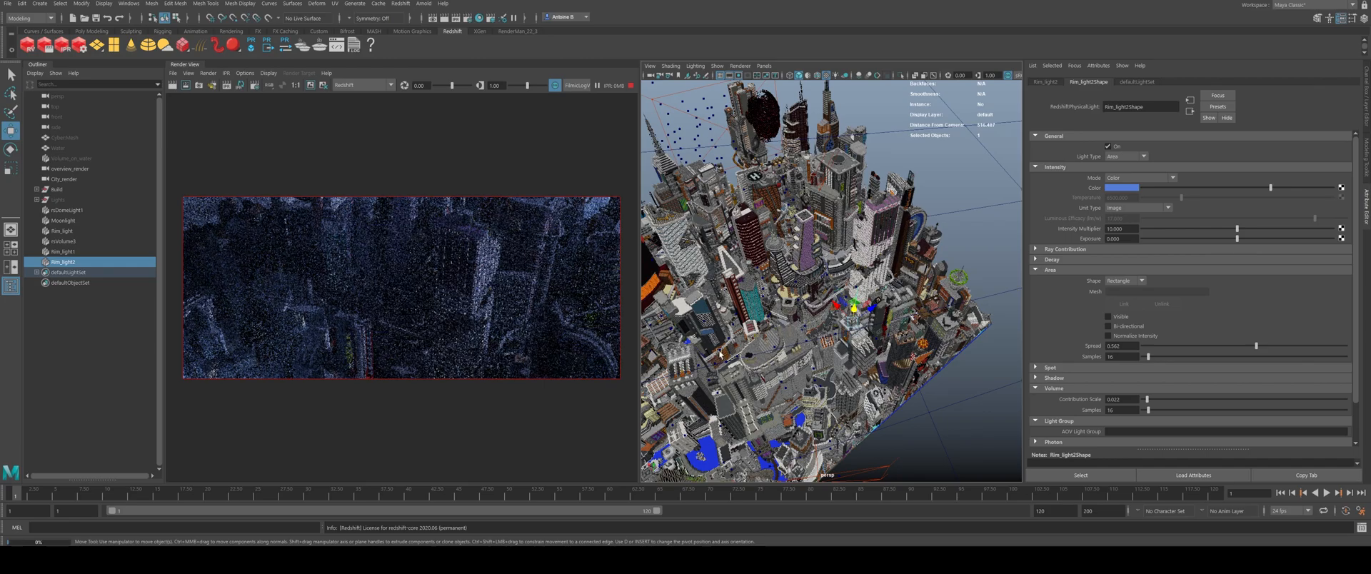
Step: Restrict the IPR render to the lower part of the frame and raise Rim_light2's volume contribution scale to about 0.083
drag(315, 288, 590, 390)
scroll(477, 372, up, 2)
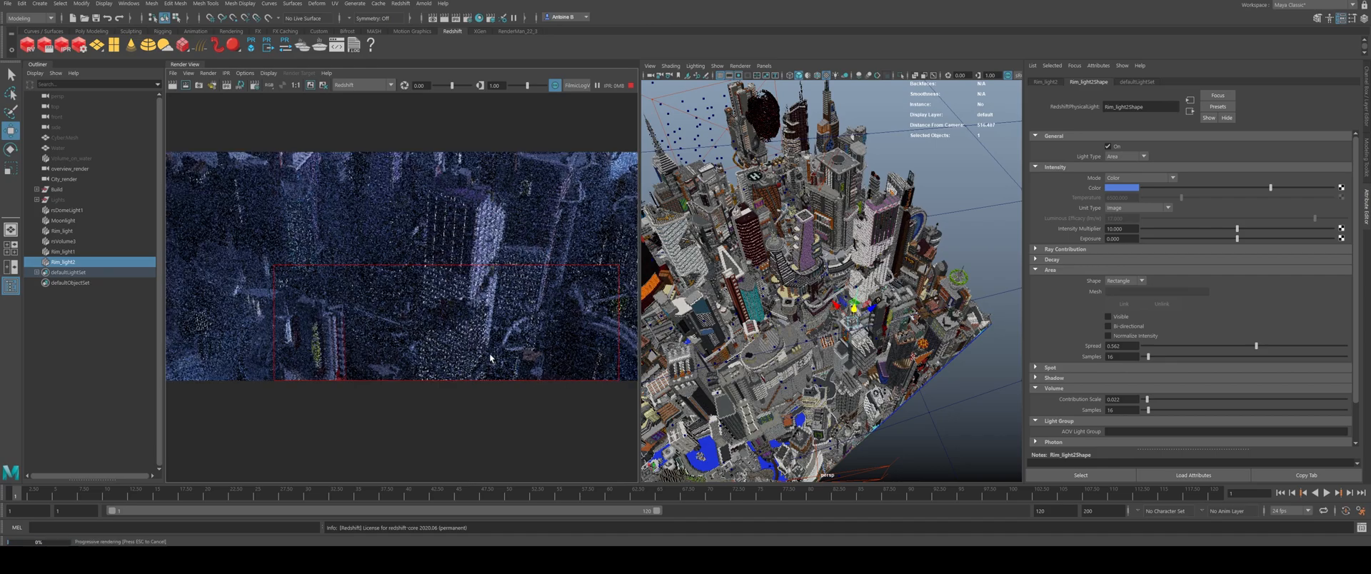
scroll(490, 353, up, 1)
alt+middle_drag(506, 344, 469, 341)
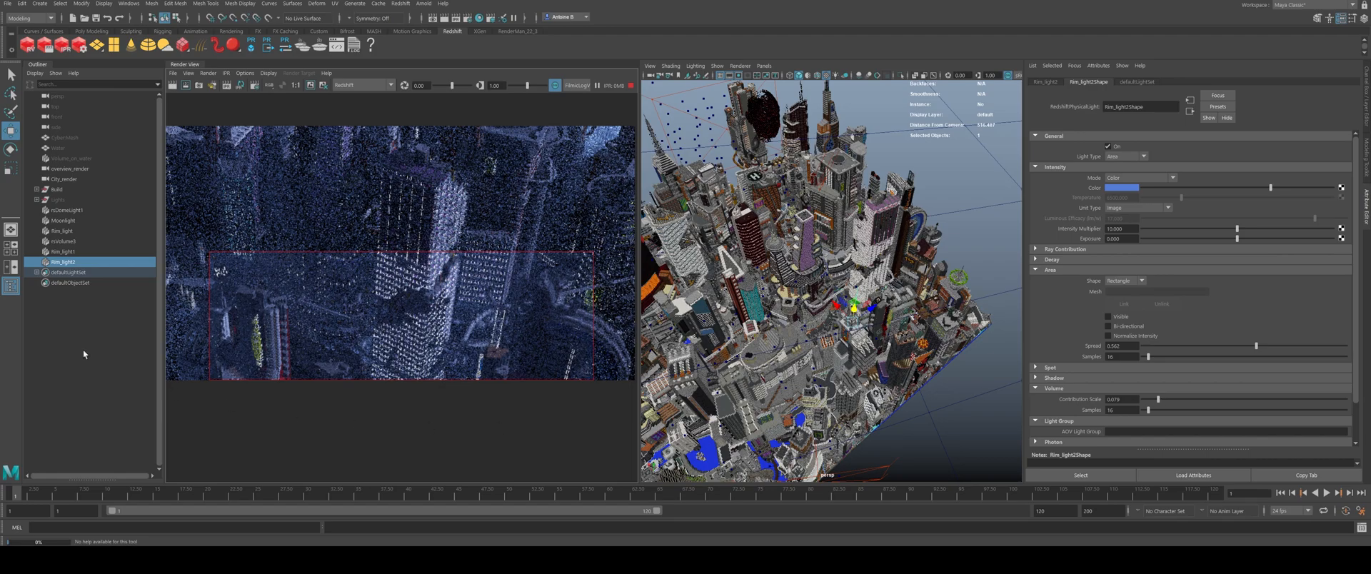
drag(1158, 399, 1160, 399)
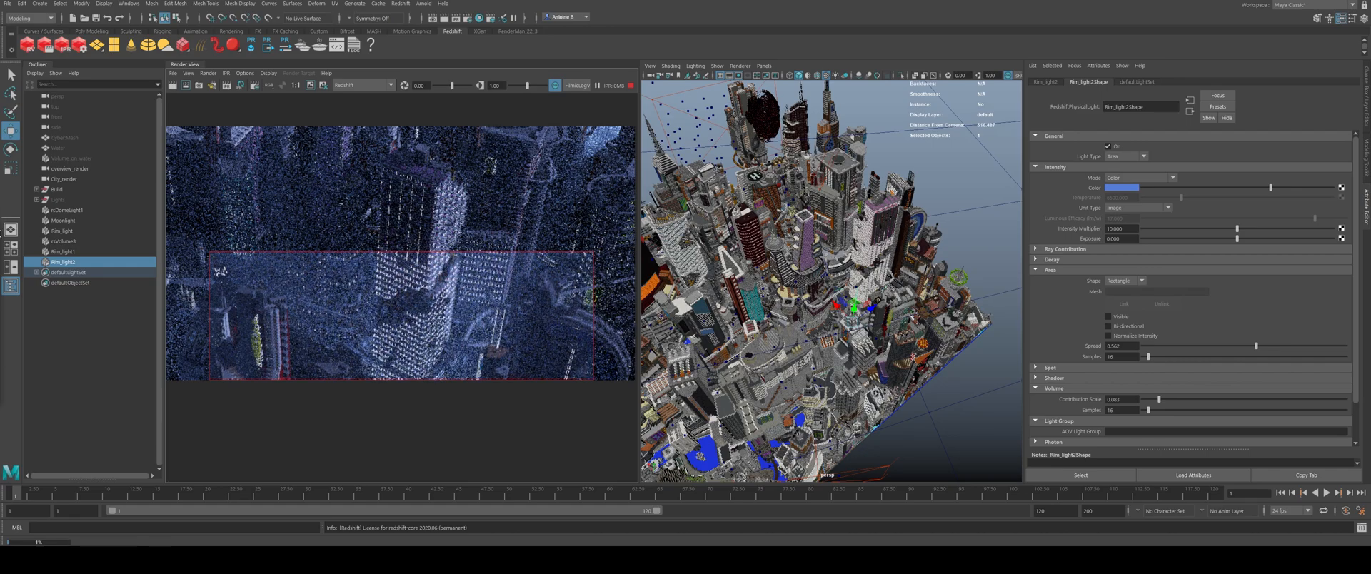
Step: Switch to File Explorer's VDB library folder and enlarge the window to show all the volume files
drag(0, 195, 735, 97)
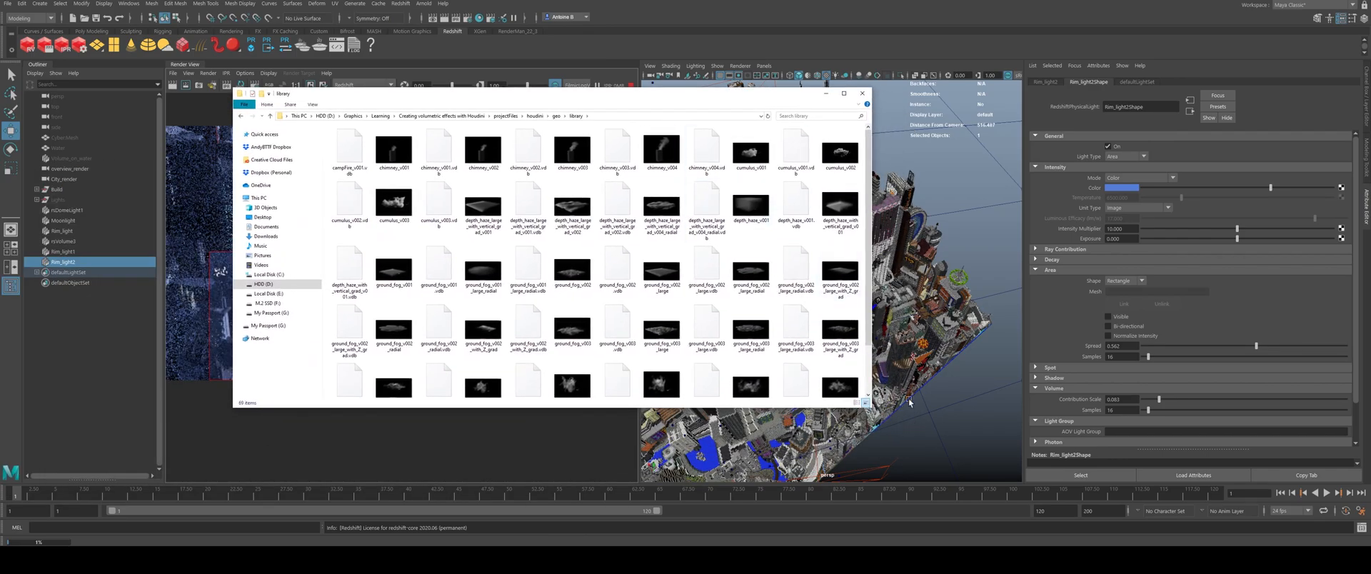
drag(866, 403, 977, 450)
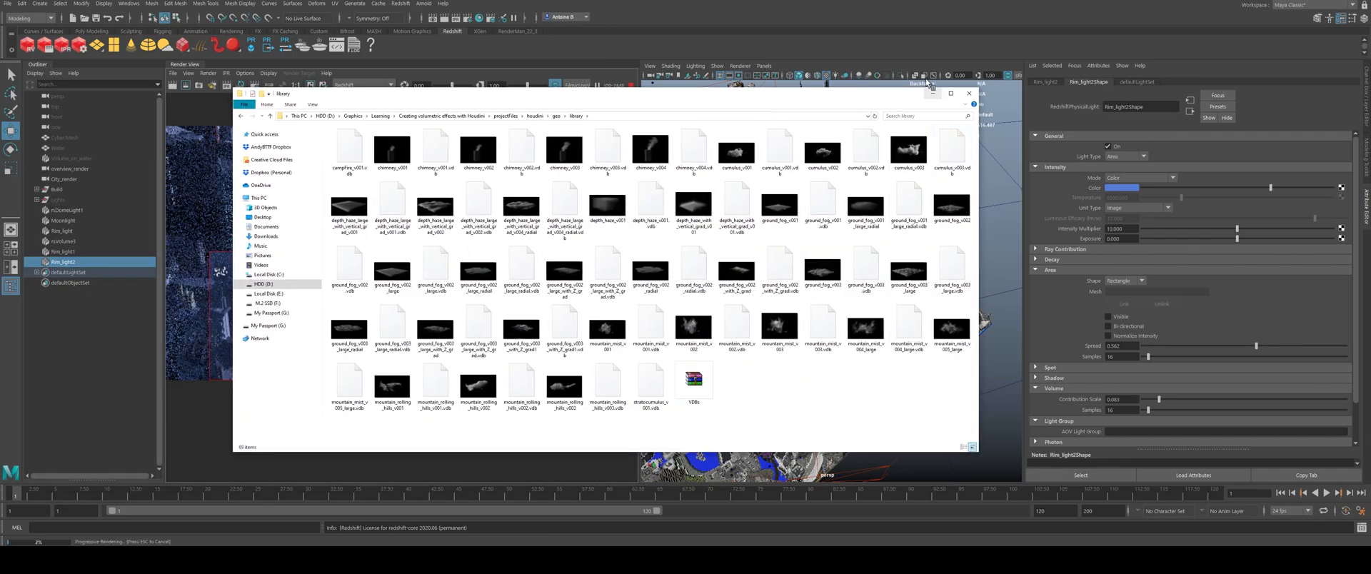
Step: Browse the VDB library's chimney, cumulus, depth haze and ground fog previews as large thumbnails, then move the window out of view
click(967, 105)
click(966, 105)
click(315, 105)
click(581, 228)
scroll(643, 235, down, 3)
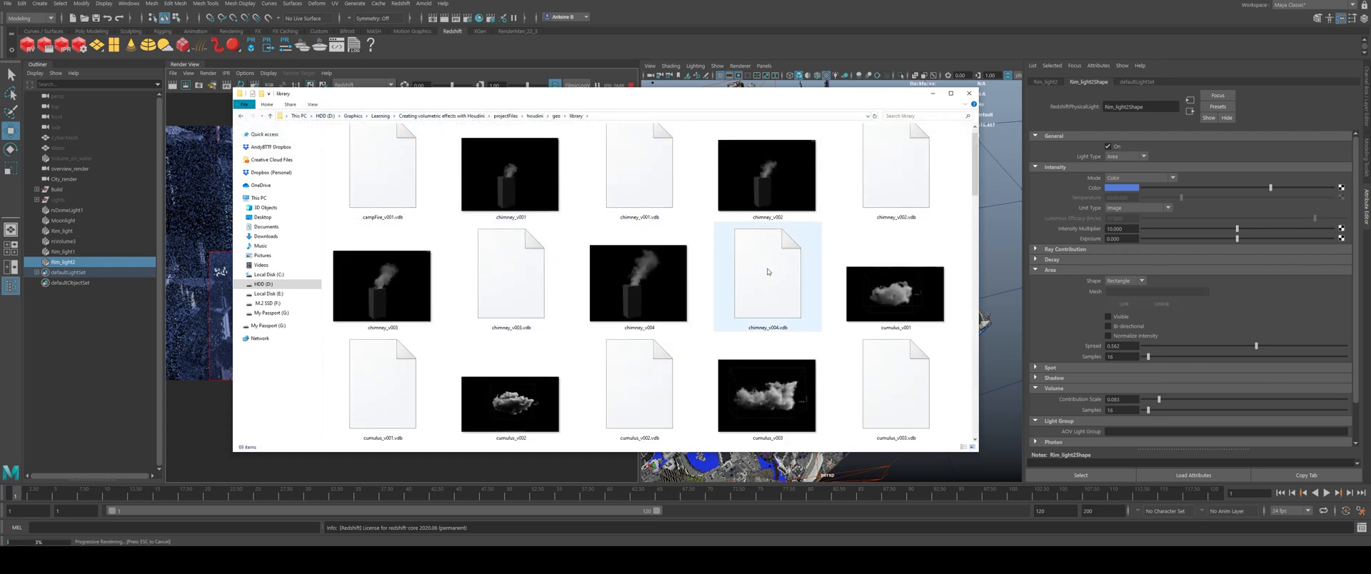
scroll(983, 226, down, 3)
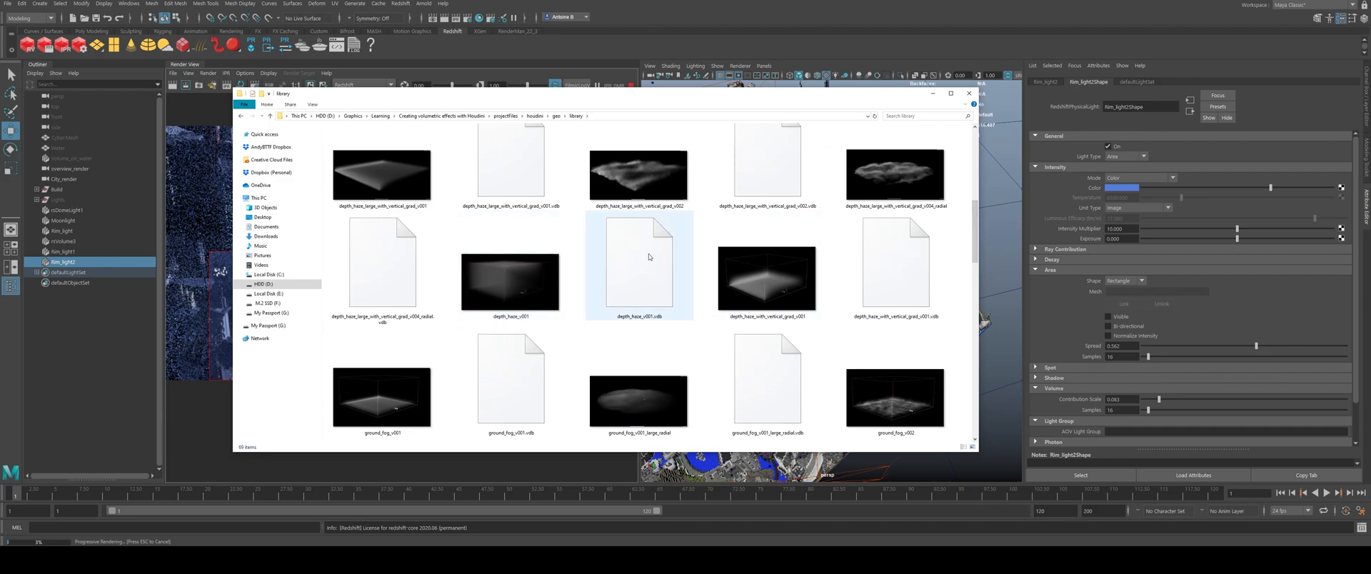
drag(977, 240, 984, 154)
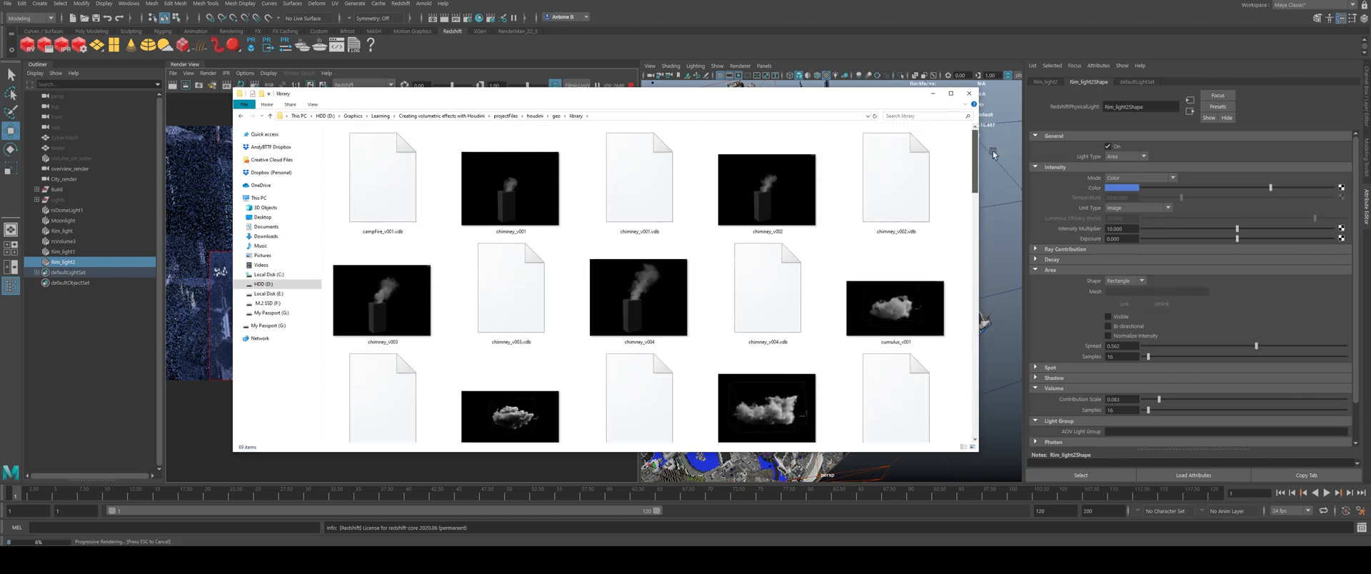
drag(563, 98, 0, 457)
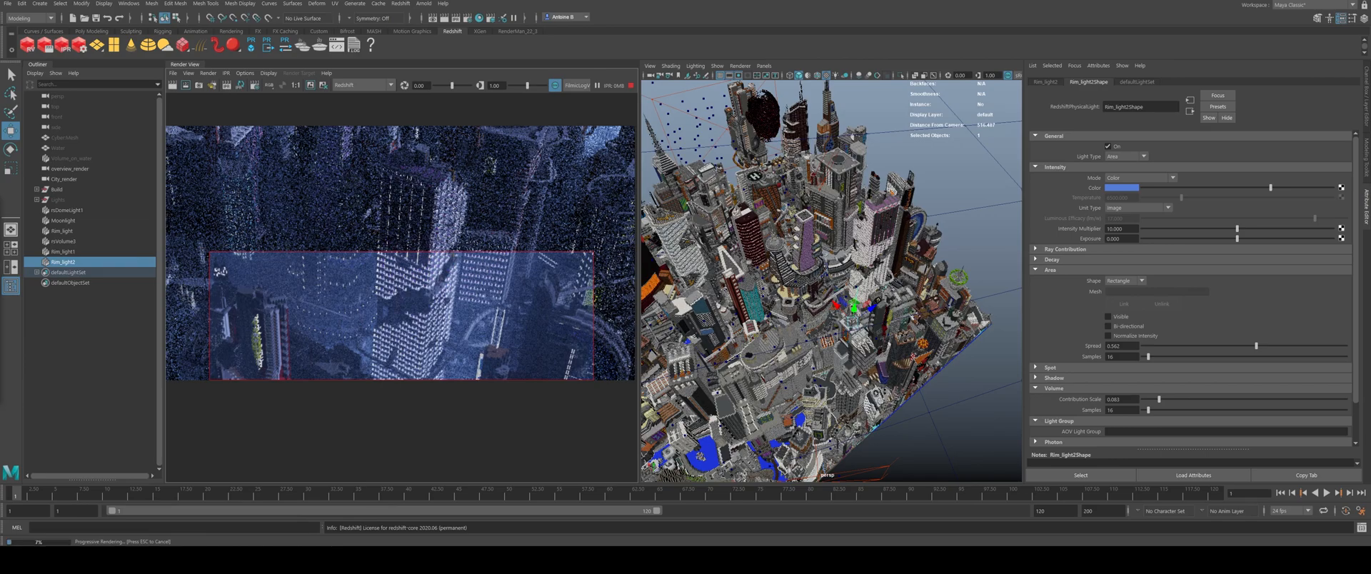
Step: Extend the IPR render region to cover the whole frame of the city render
alt+right_drag(440, 313, 426, 295)
alt+middle_drag(426, 296, 348, 288)
scroll(436, 303, up, 3)
alt+middle_drag(323, 249, 350, 279)
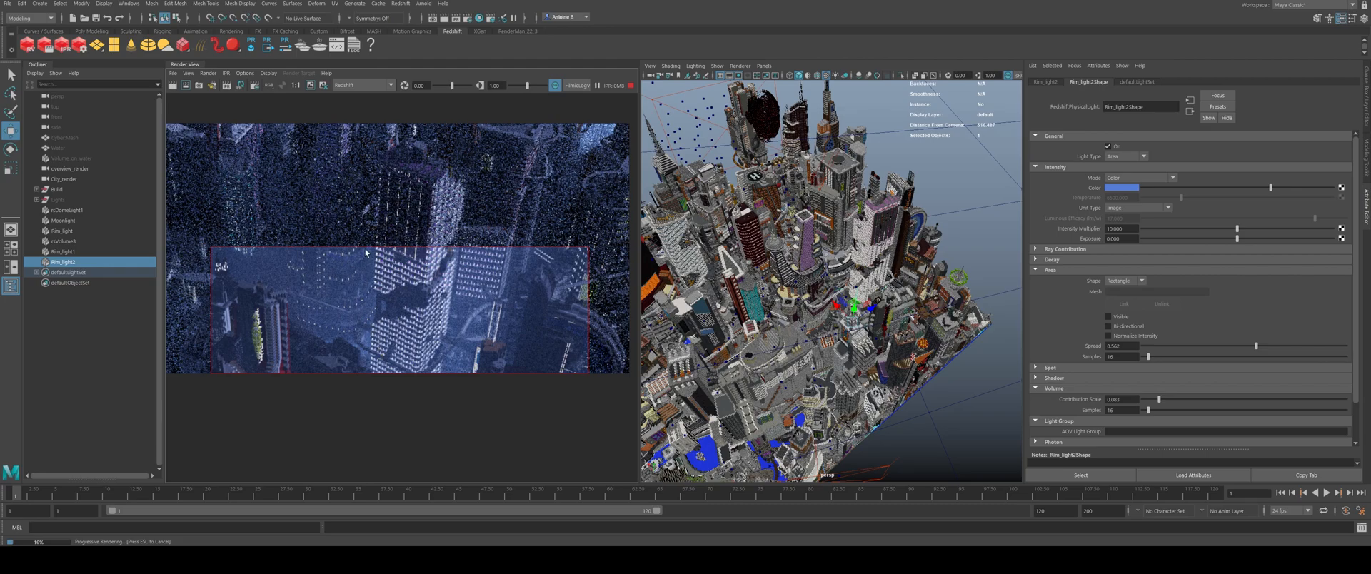
scroll(354, 248, down, 2)
alt+middle_drag(408, 233, 461, 272)
scroll(469, 261, down, 1)
drag(597, 198, 217, 371)
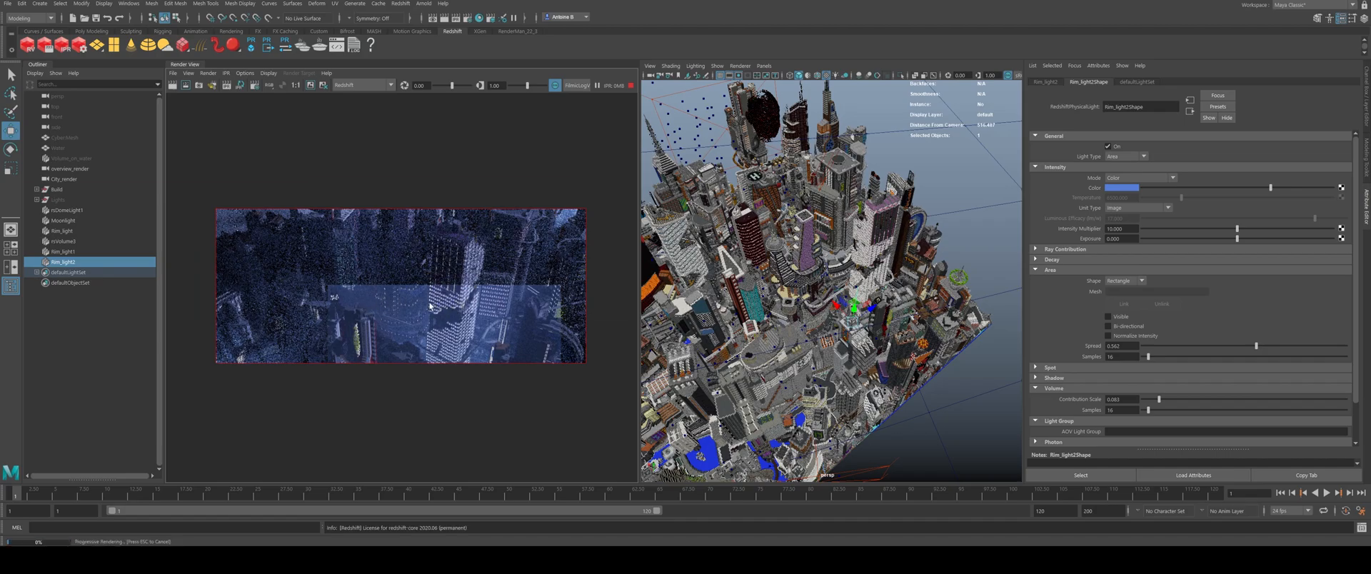
Step: Inspect the full-frame render and check which lights the hidden lights group contains
scroll(431, 306, up, 2)
alt+middle_drag(449, 306, 443, 307)
alt+right_drag(443, 306, 427, 309)
alt+middle_drag(427, 308, 424, 309)
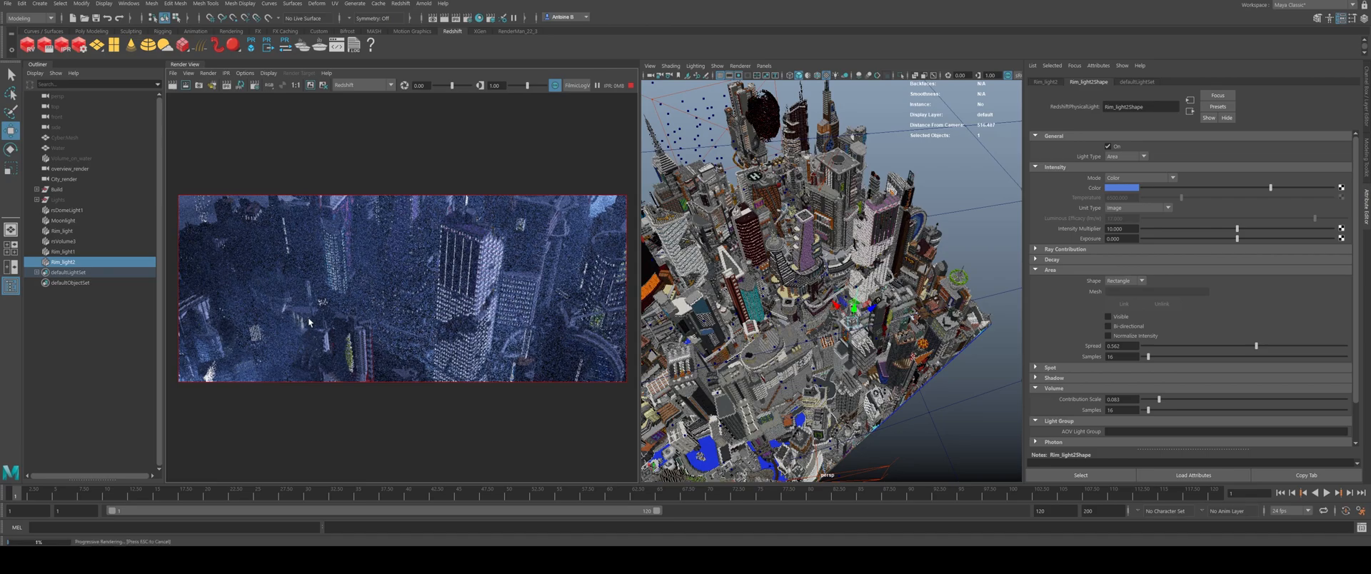
click(37, 199)
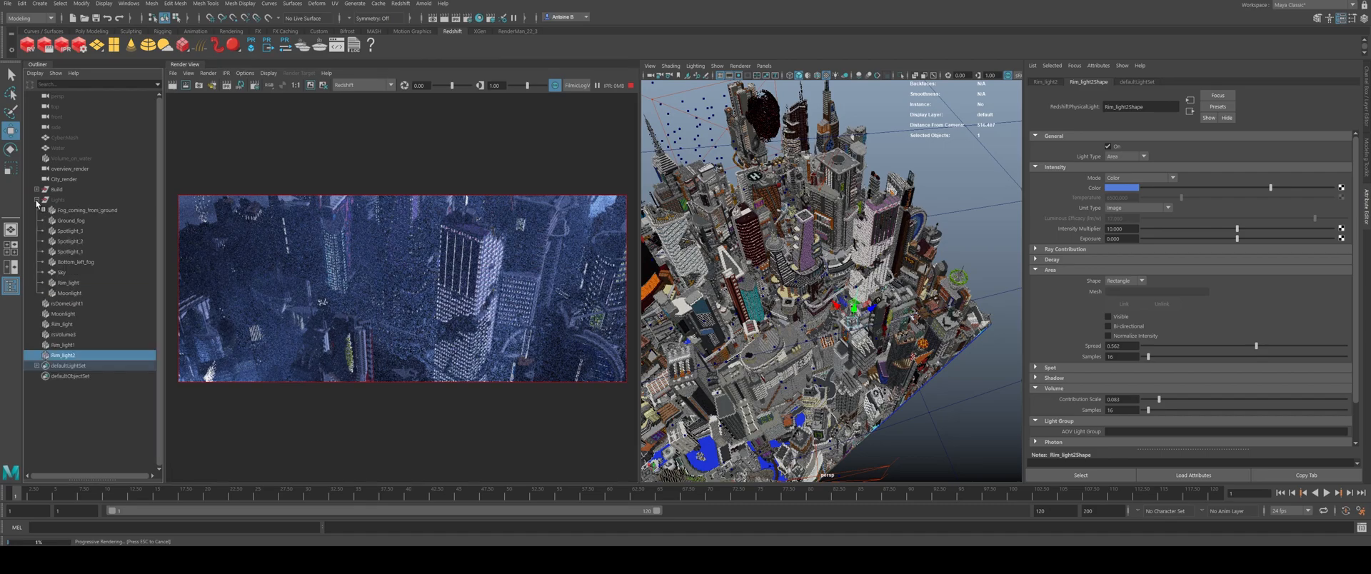
click(36, 200)
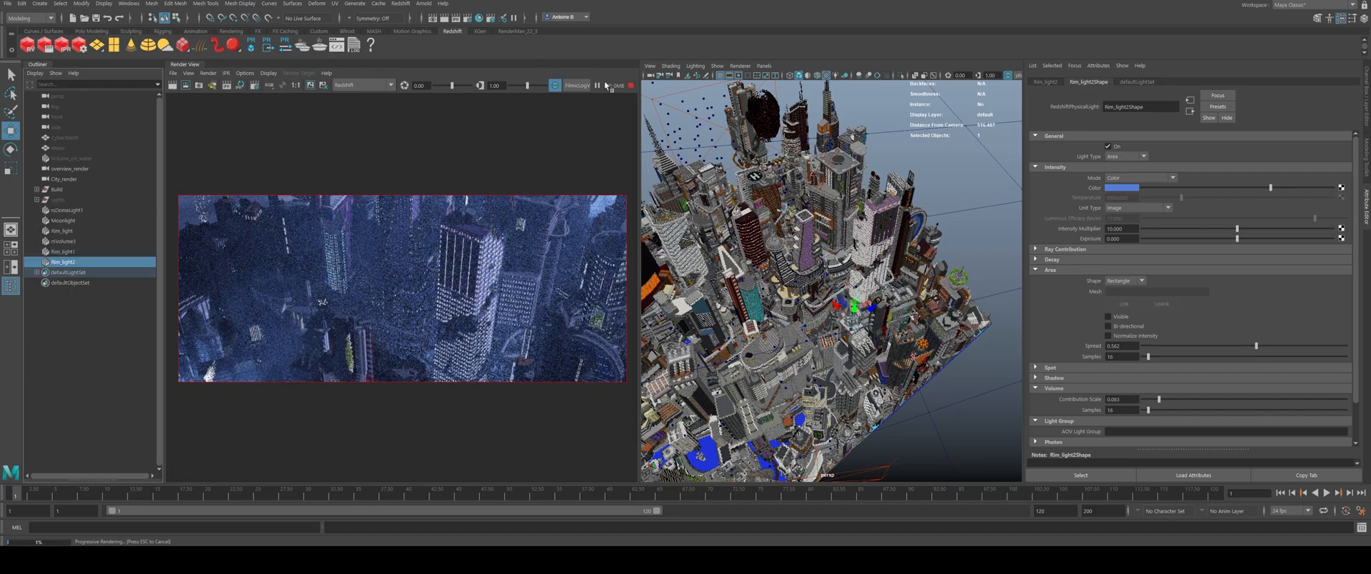
Step: Enlarge the viewport and study the City render final.png reference image before closing it
drag(638, 164, 326, 164)
scroll(264, 290, up, 10)
scroll(265, 290, down, 7)
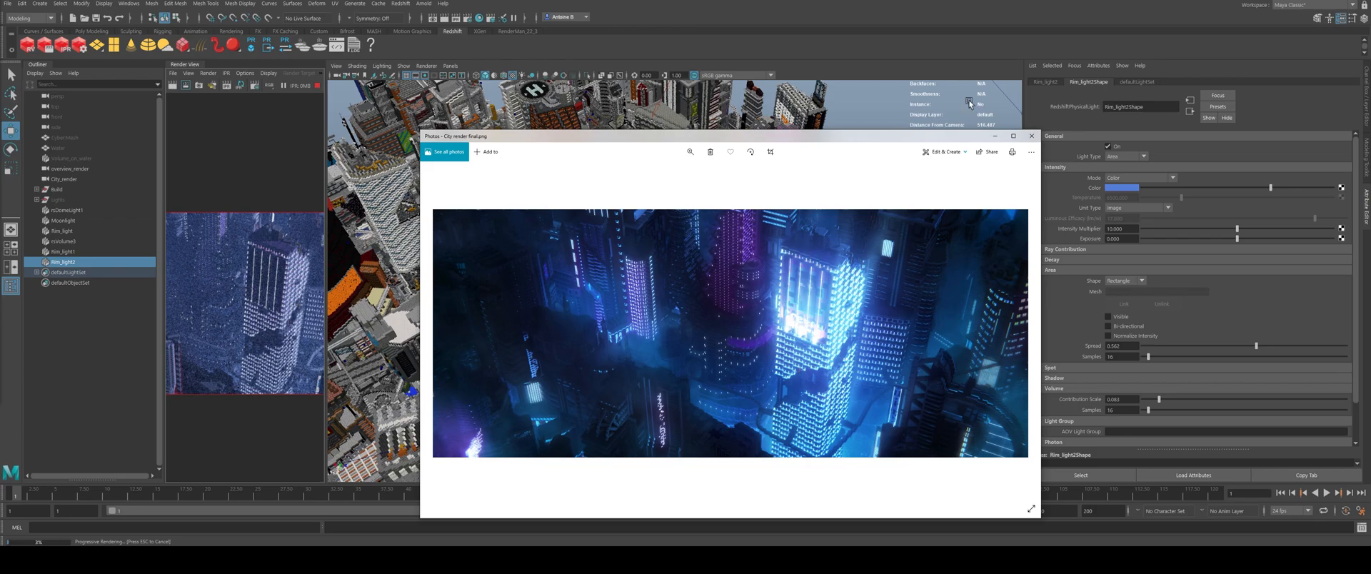
click(1031, 136)
Step: Create a new Redshift area light and position it among the city's towers
click(98, 46)
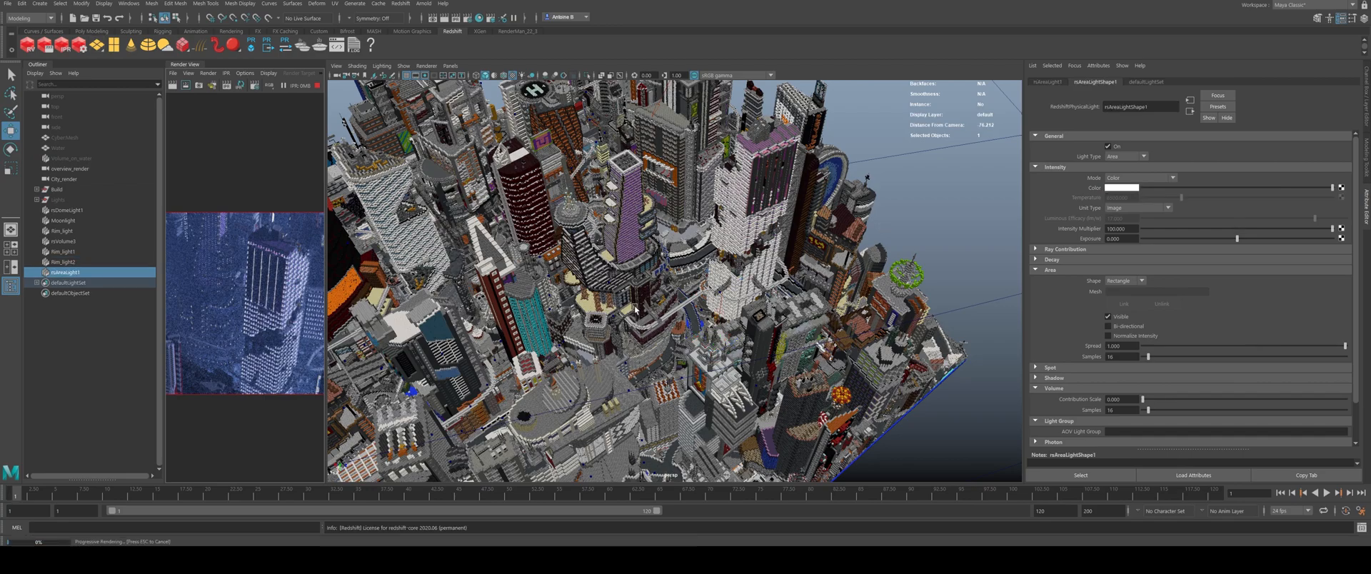
scroll(643, 316, down, 5)
alt+drag(645, 314, 602, 288)
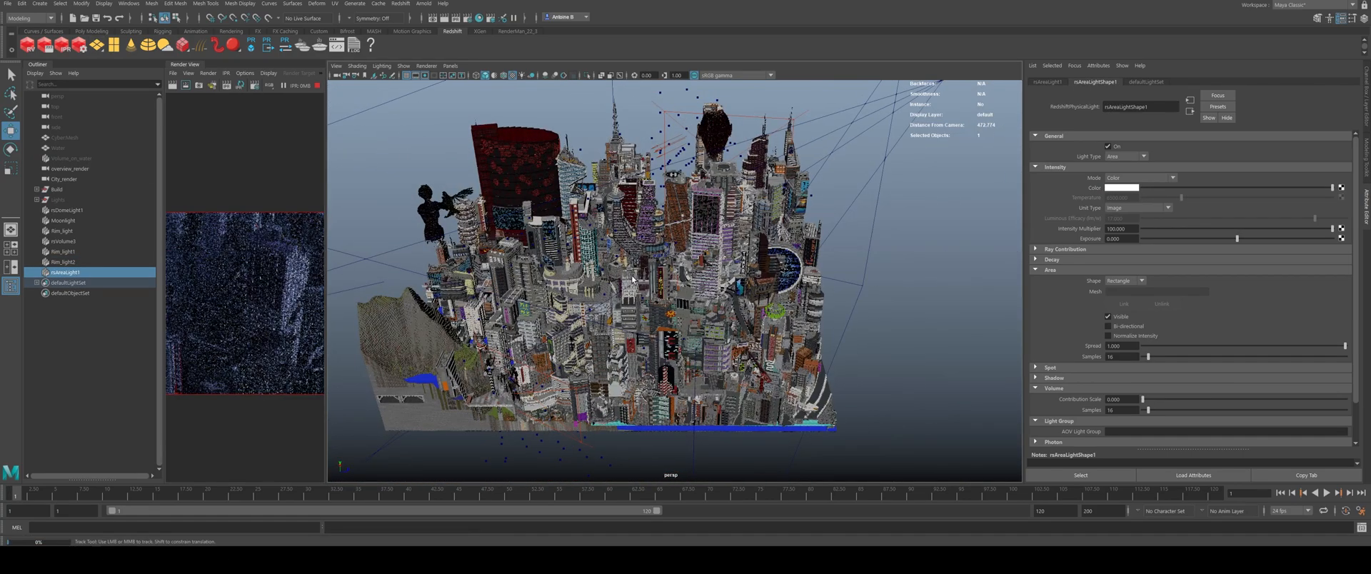
alt+middle_drag(602, 289, 714, 332)
alt+drag(714, 333, 672, 315)
scroll(672, 314, down, 4)
alt+middle_drag(697, 299, 670, 322)
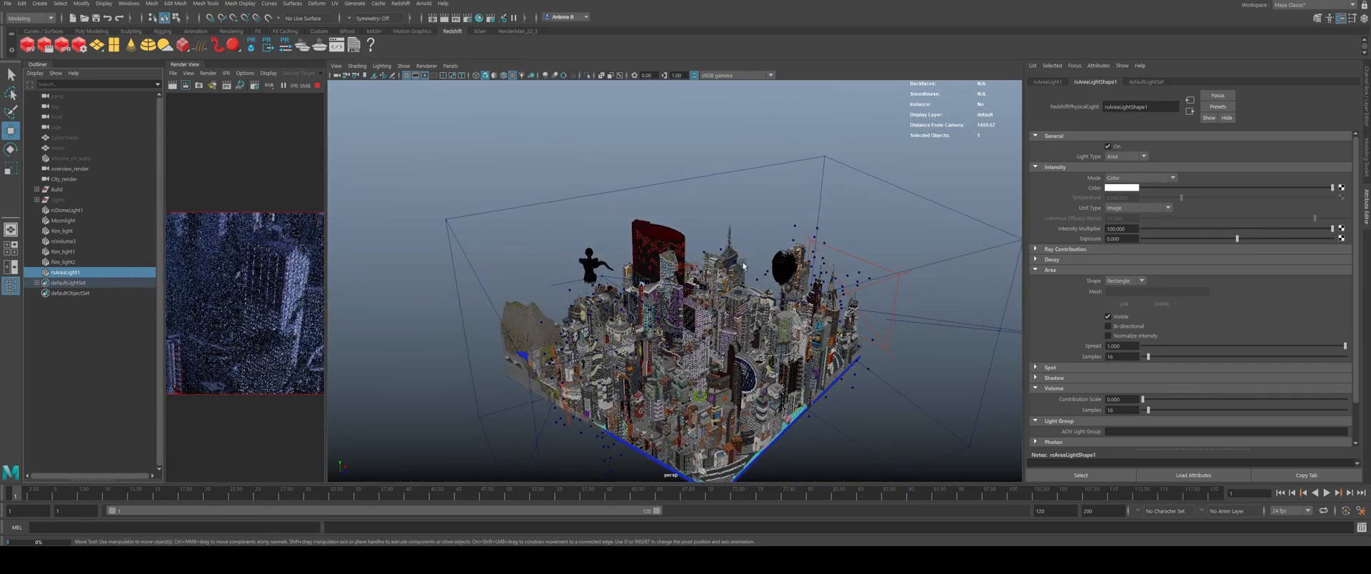
alt+drag(743, 266, 631, 334)
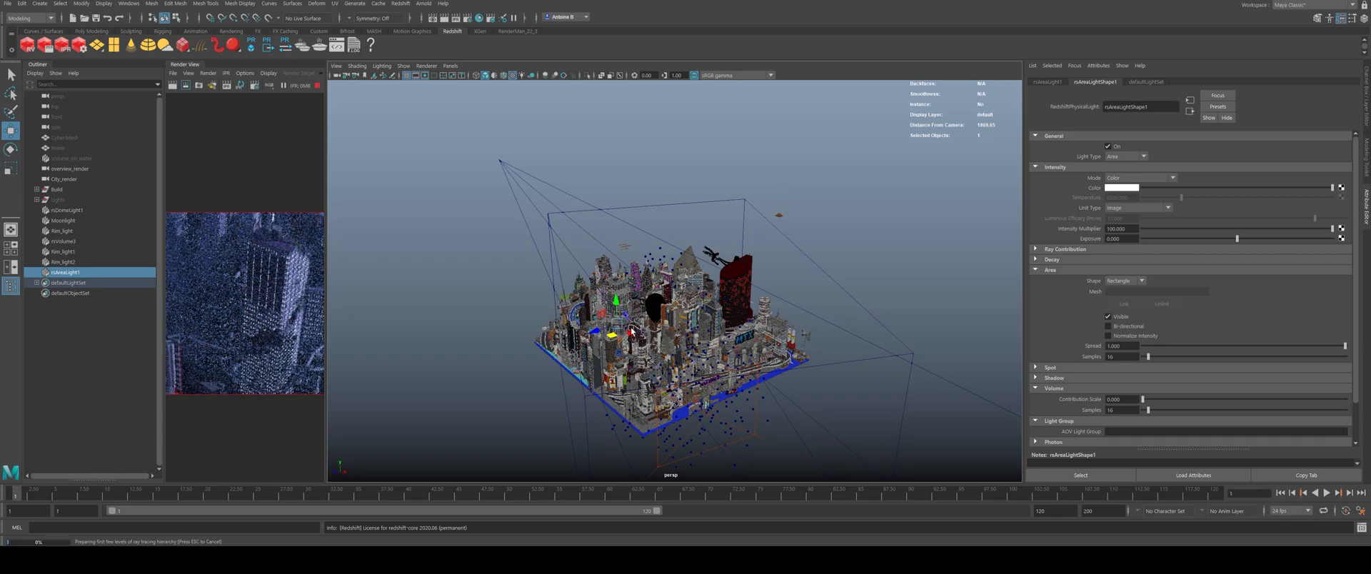
scroll(632, 332, up, 10)
alt+drag(632, 332, 653, 357)
alt+middle_drag(654, 357, 781, 159)
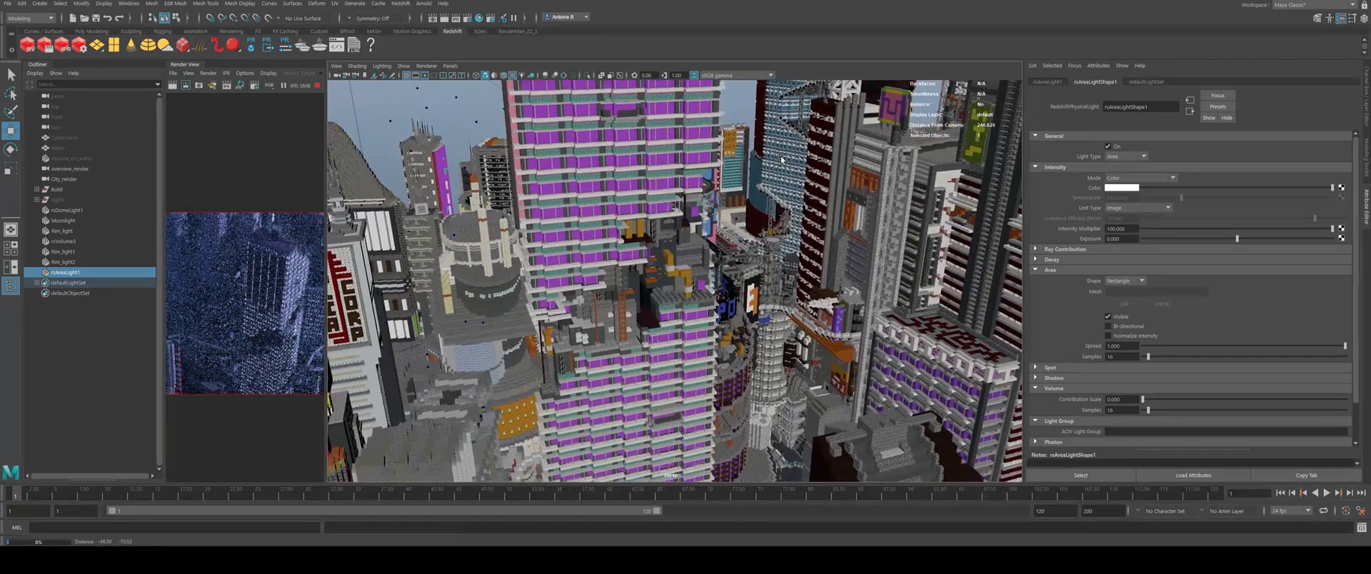
scroll(780, 159, down, 8)
alt+drag(603, 362, 747, 217)
scroll(600, 378, down, 4)
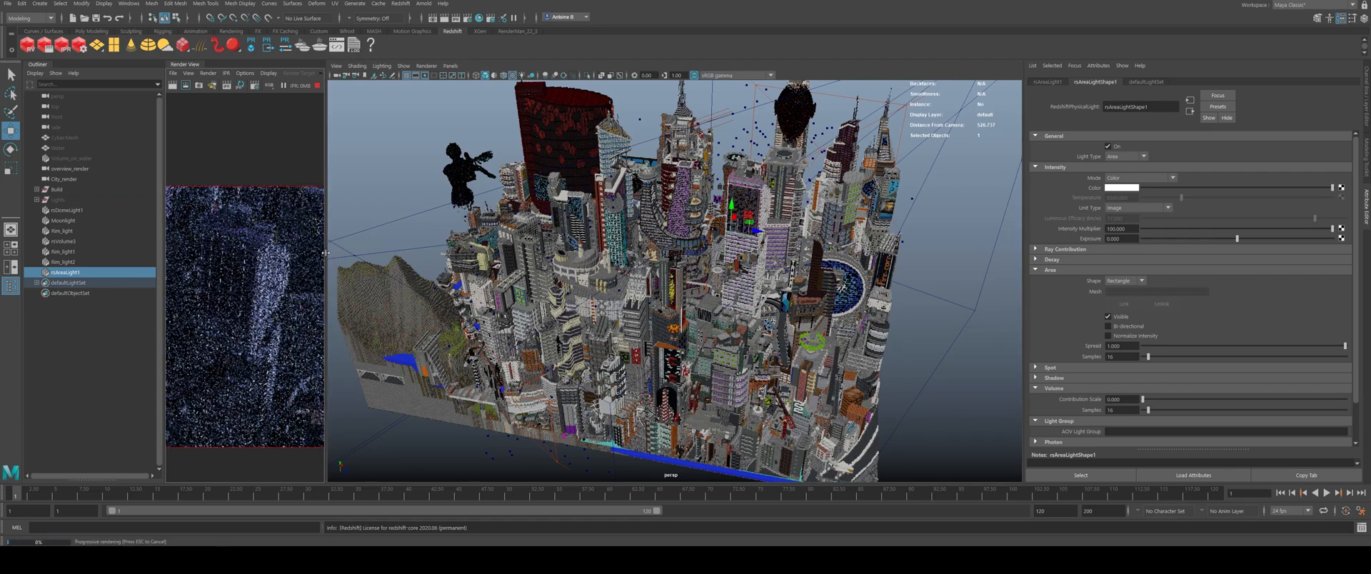
Step: Widen the render view and bring the new area light closer to the tall white tower
drag(325, 253, 534, 254)
scroll(507, 257, down, 3)
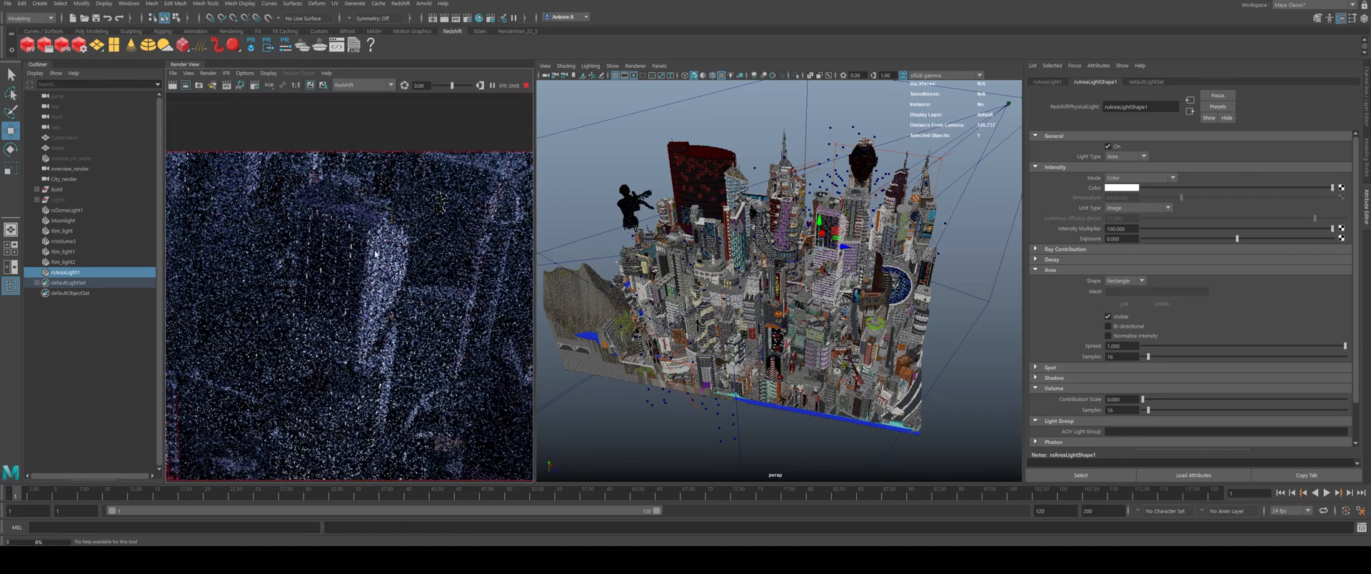
alt+middle_drag(507, 257, 495, 221)
scroll(857, 209, up, 12)
alt+drag(859, 208, 714, 320)
scroll(754, 326, down, 8)
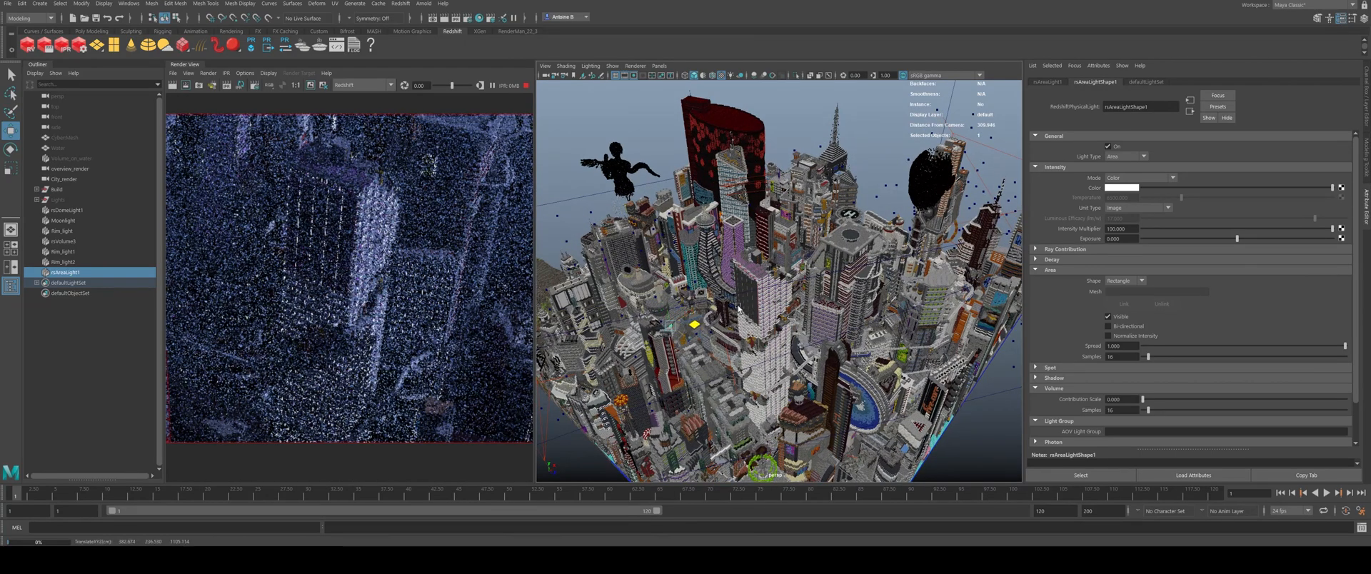
Step: Change the new light's type to Spot, move it beside the white tower and scale up its icon
click(1126, 157)
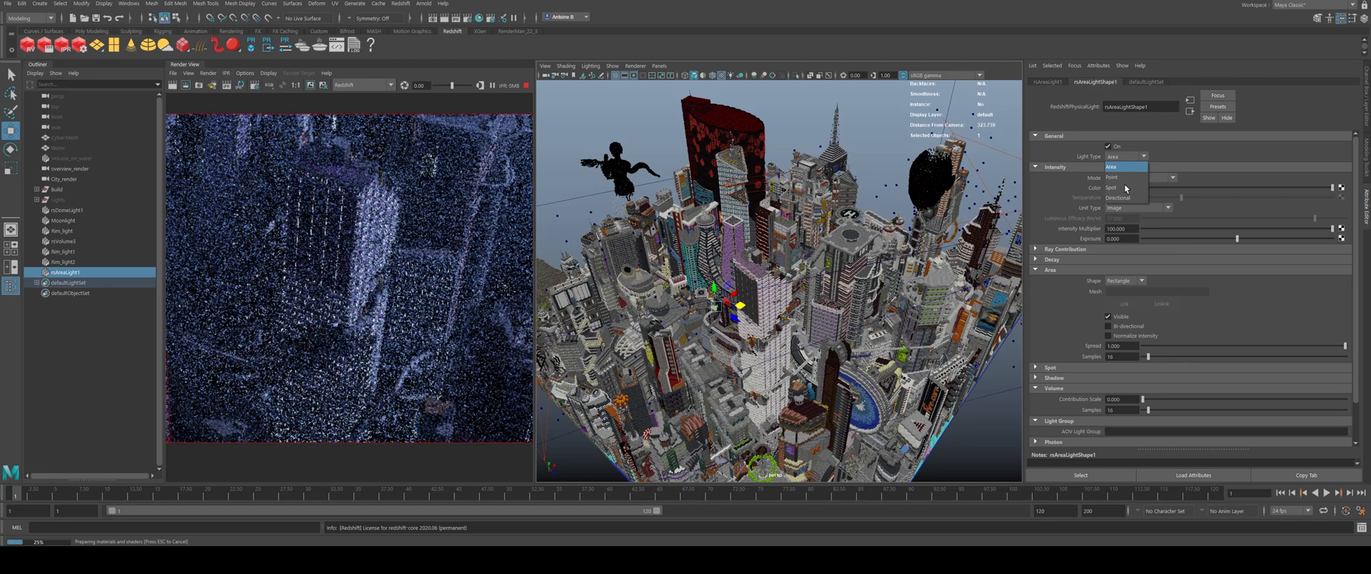
click(1125, 186)
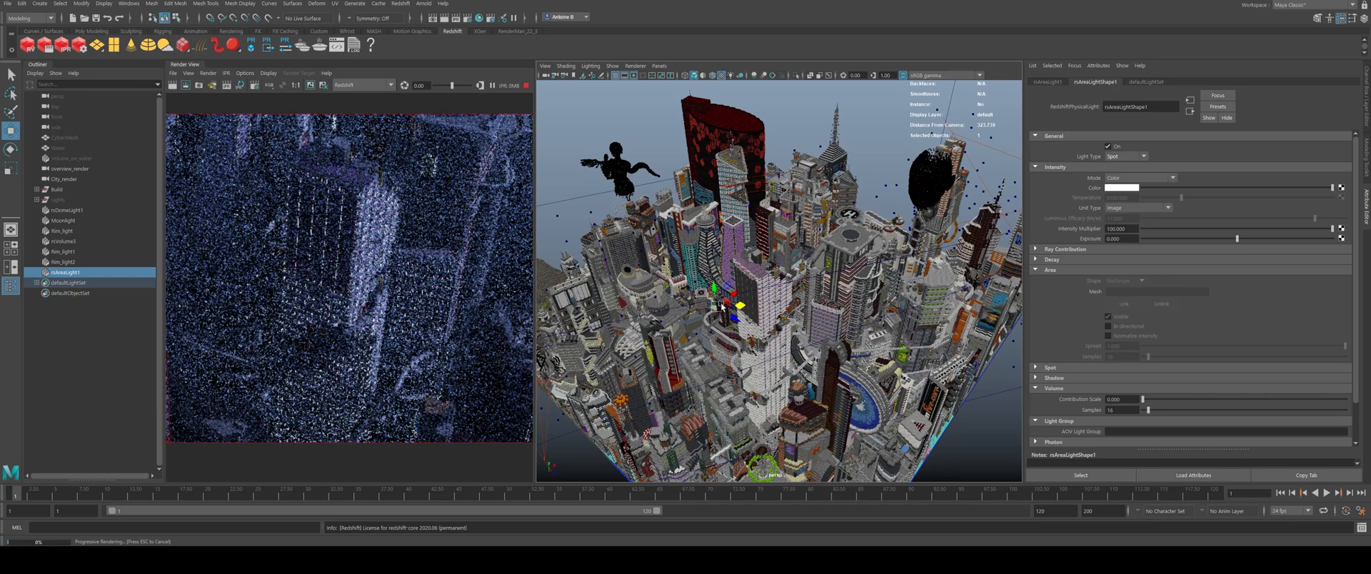
drag(717, 307, 759, 301)
key(r)
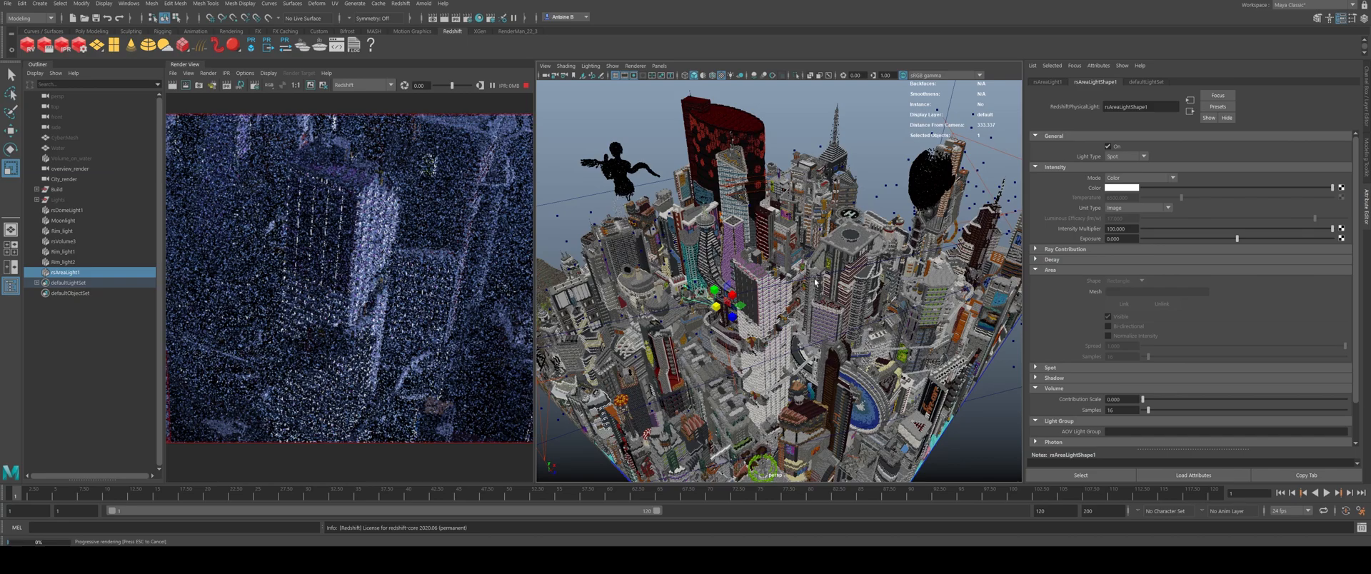
alt+drag(786, 279, 852, 273)
key(e)
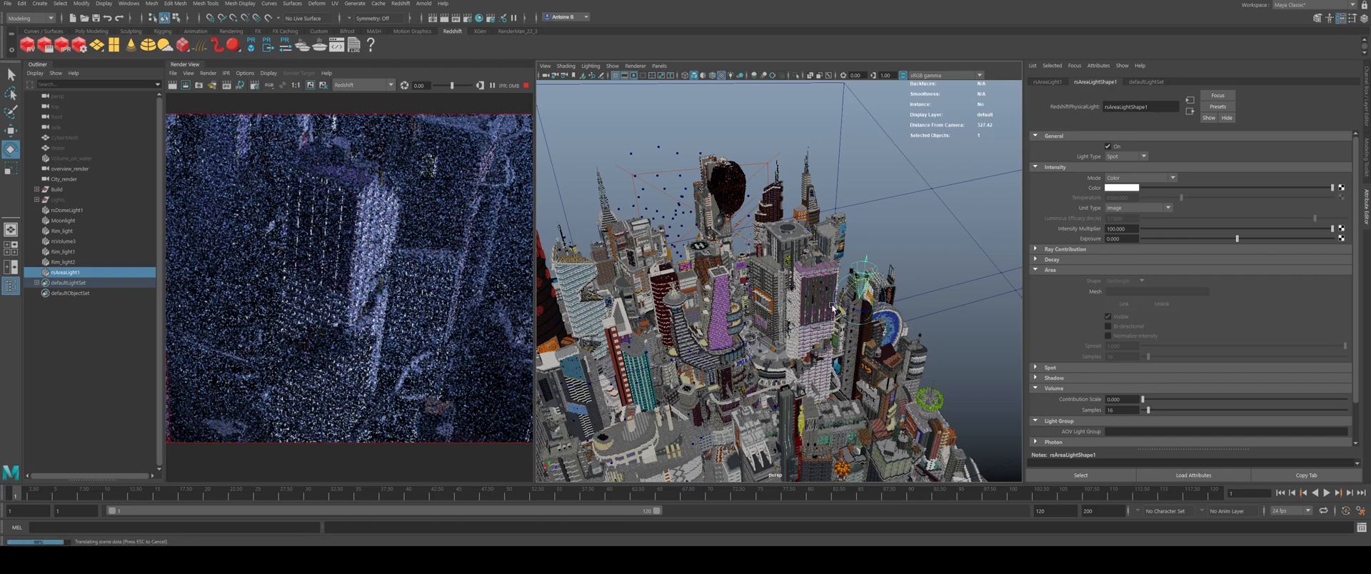
Step: Move the spot light to the tall tower's dark panelled facade
scroll(834, 309, up, 5)
key(w)
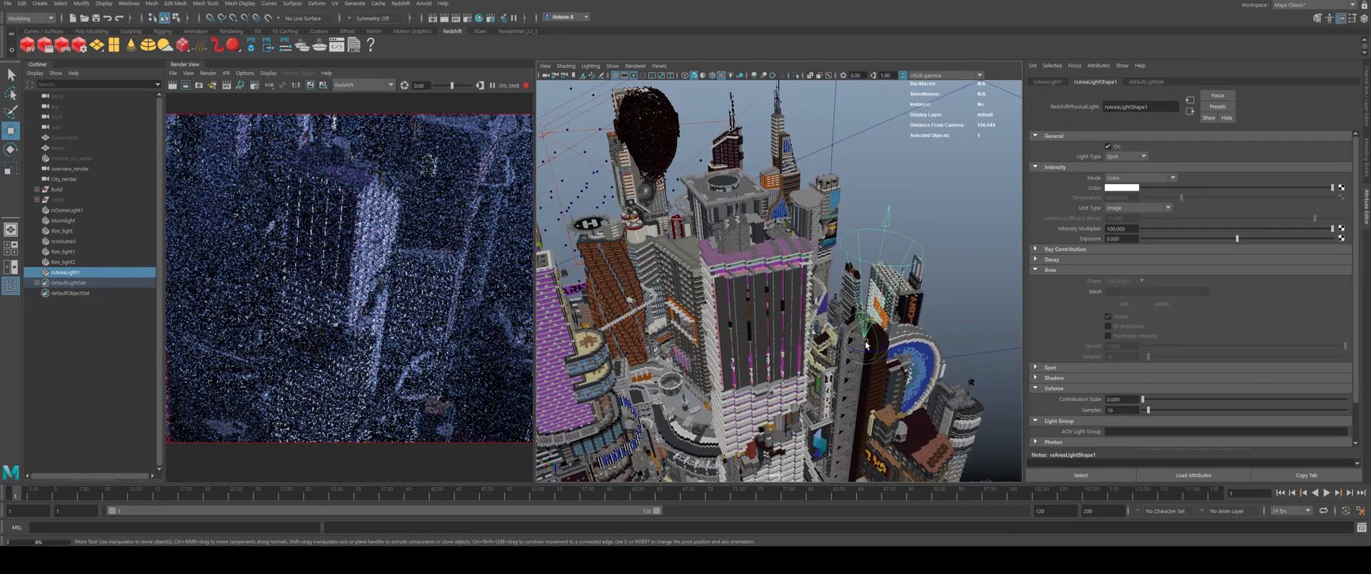
alt+drag(869, 339, 850, 343)
alt+drag(720, 396, 634, 416)
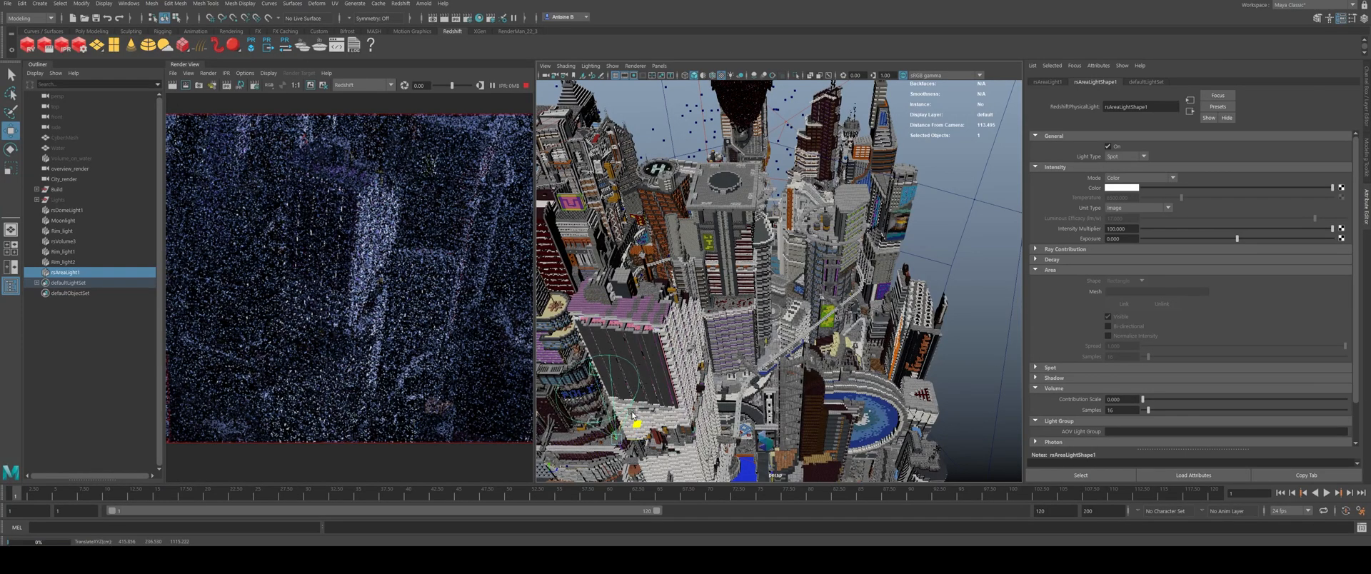
drag(613, 357, 763, 325)
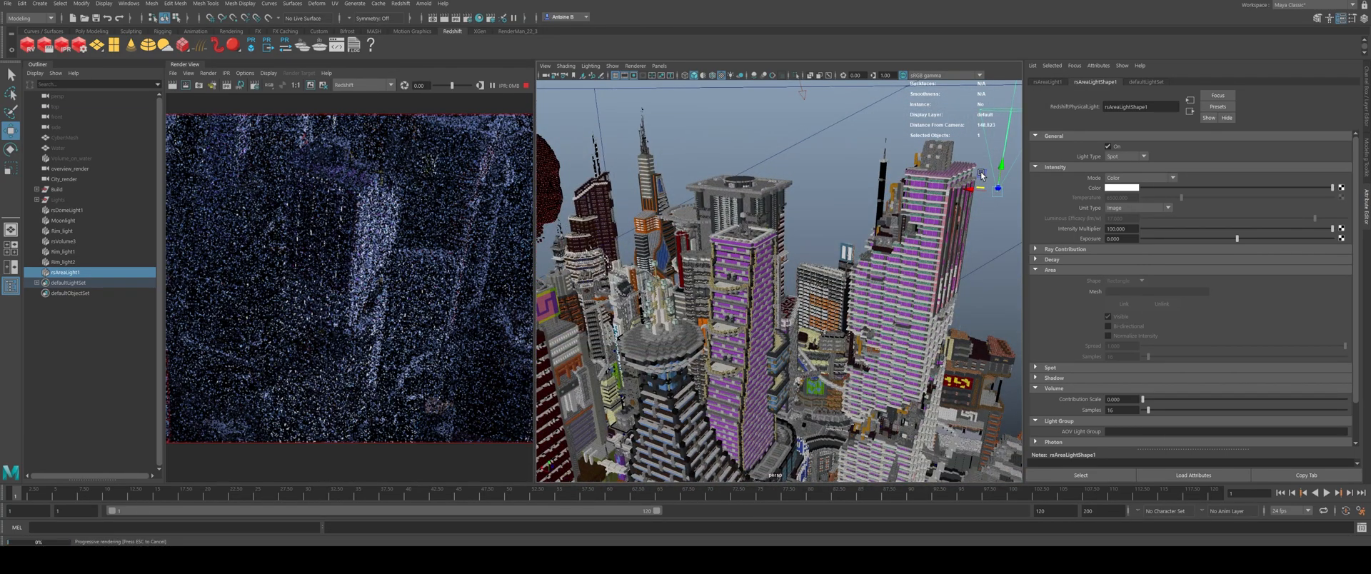
alt+middle_drag(909, 258, 848, 276)
drag(931, 191, 907, 270)
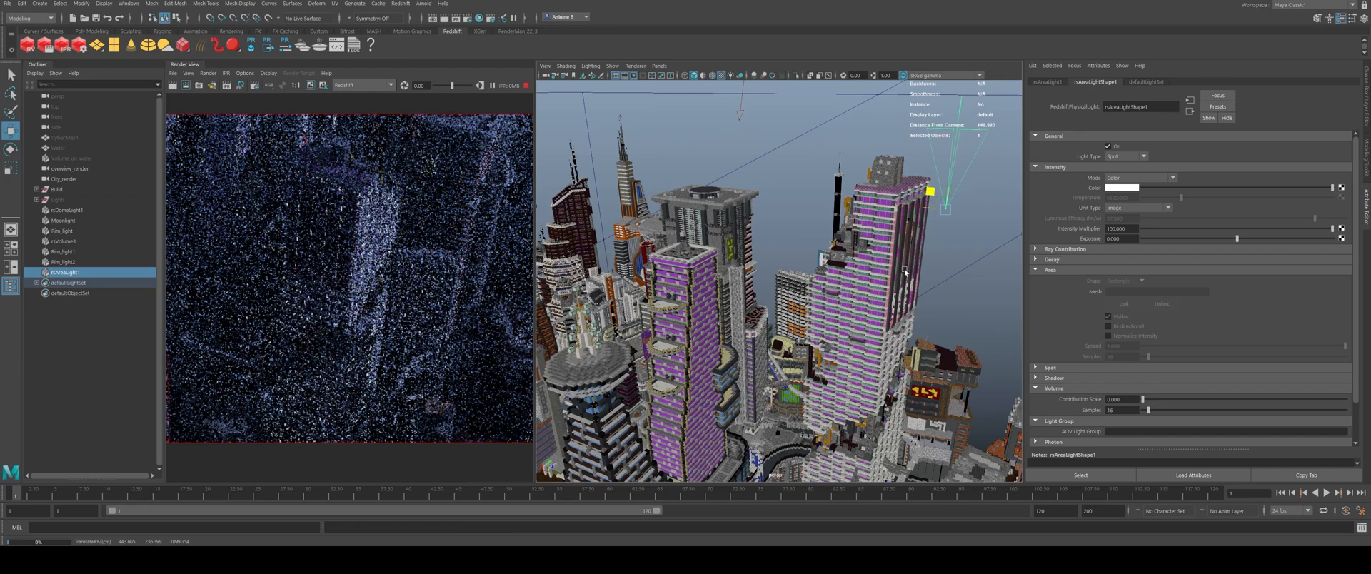
Step: Frame the spot light at the base of the dark facade from several angles and stop the IPR render
drag(896, 312, 896, 312)
key(f)
alt+drag(927, 302, 739, 290)
alt+right_drag(739, 290, 657, 289)
alt+drag(657, 290, 993, 318)
alt+middle_drag(993, 318, 947, 323)
alt+drag(947, 323, 736, 306)
alt+middle_drag(736, 306, 800, 309)
alt+right_drag(775, 300, 848, 289)
key(e)
click(526, 86)
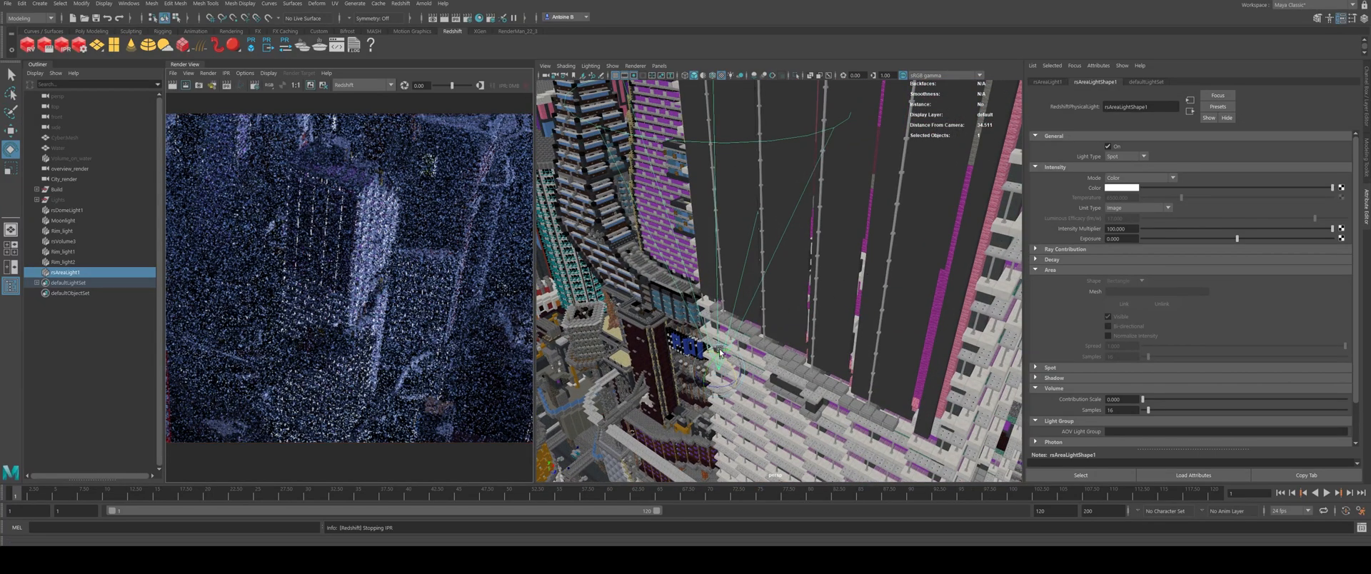
Step: Fine-tune the spot light's rotation and position on the ledge below the dark facade
drag(707, 368, 850, 296)
key(w)
scroll(763, 317, up, 3)
alt+right_drag(850, 297, 900, 289)
alt+middle_drag(900, 289, 820, 317)
mouse_move(820, 318)
alt+mouse_down()
mouse_move(793, 352)
mouse_move(833, 330)
alt+mouse_up()
alt+right_drag(833, 334, 789, 323)
alt+drag(790, 322, 804, 300)
alt+right_drag(804, 300, 771, 307)
mouse_move(771, 307)
alt+mouse_down()
mouse_move(813, 313)
mouse_move(789, 316)
alt+mouse_up()
Step: Set the spot light's cone angle to about 70.6 and its fall-off angle to about 132
click(1055, 378)
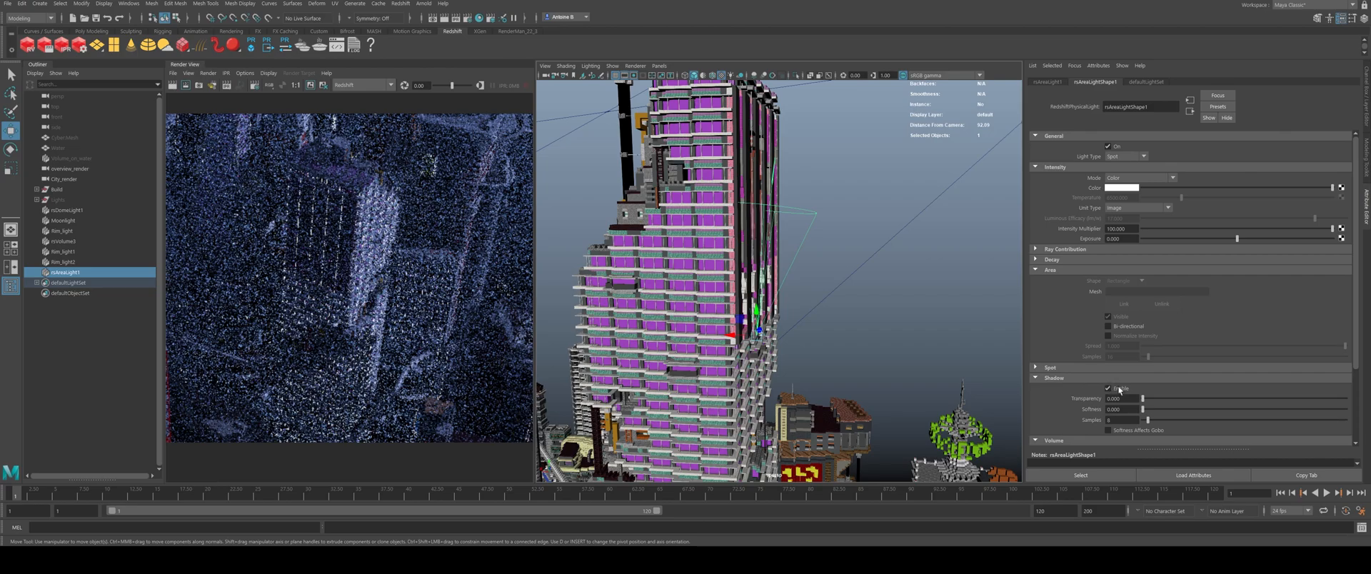
click(1054, 378)
click(1051, 367)
drag(1195, 379, 1249, 384)
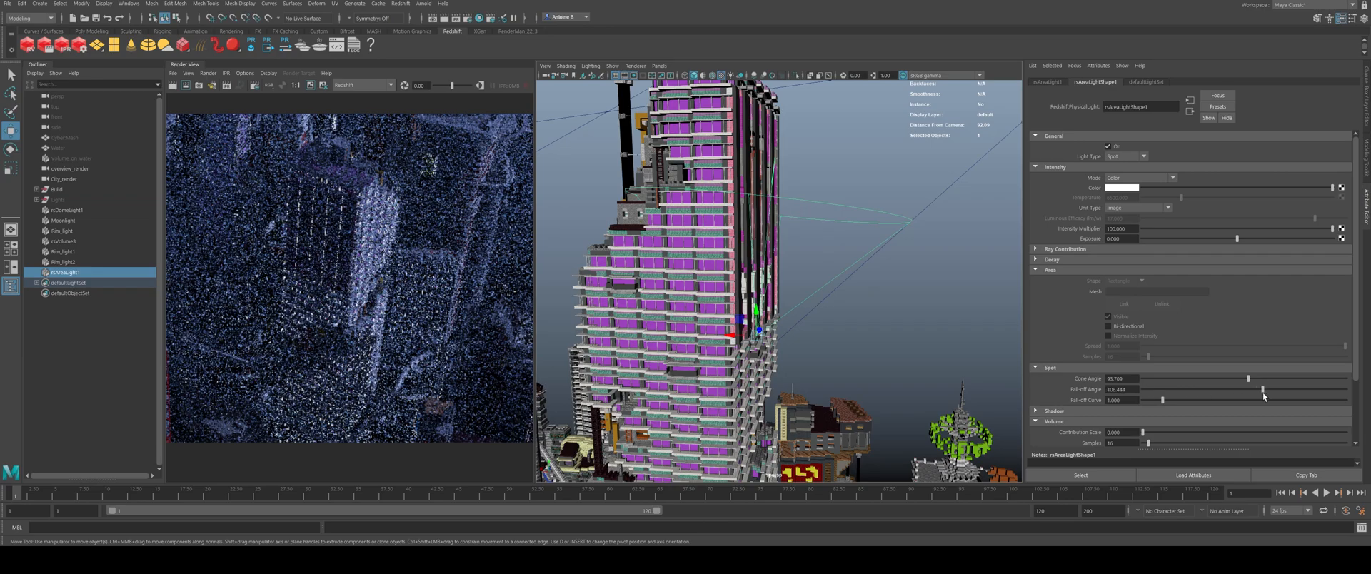
alt+drag(818, 348, 823, 321)
key(r)
drag(1246, 379, 1222, 379)
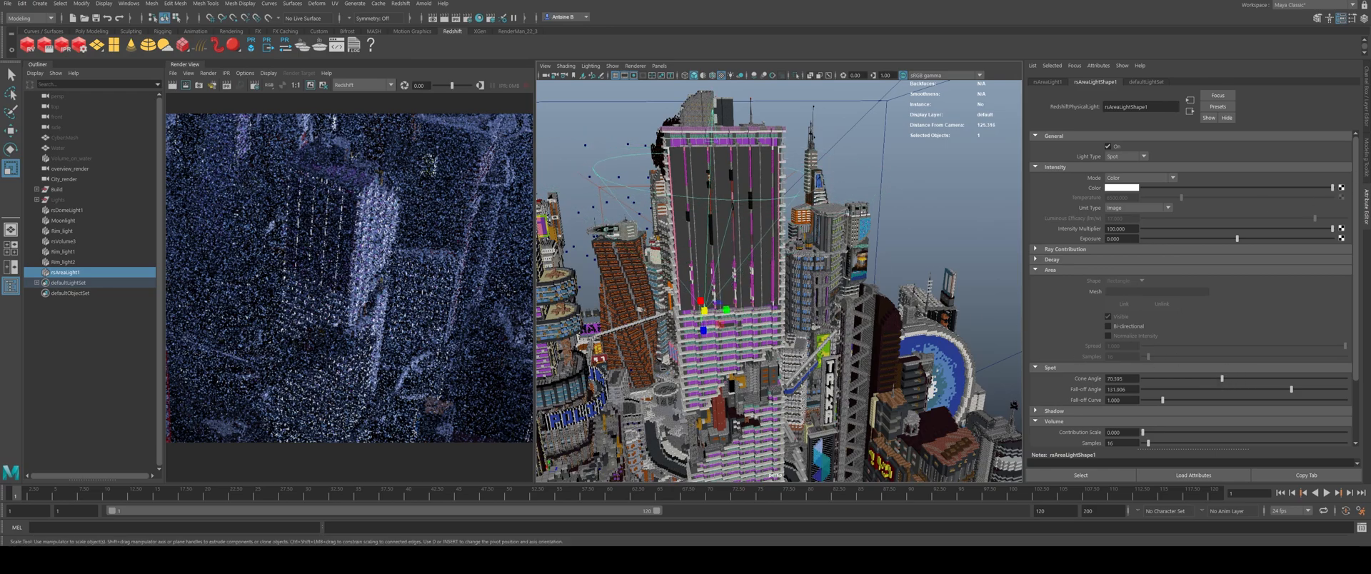
Step: Set the spot light's Rotate X to 90 and Rotate Y to 0
click(1365, 122)
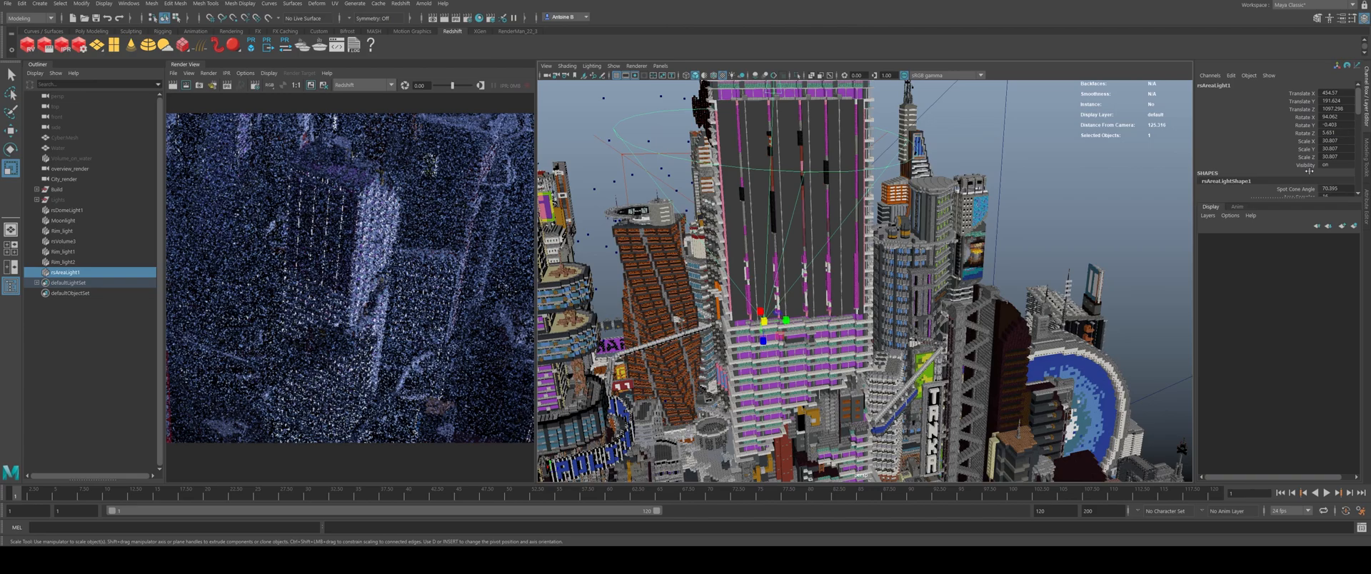
click(1342, 117)
text(90)
key(Return)
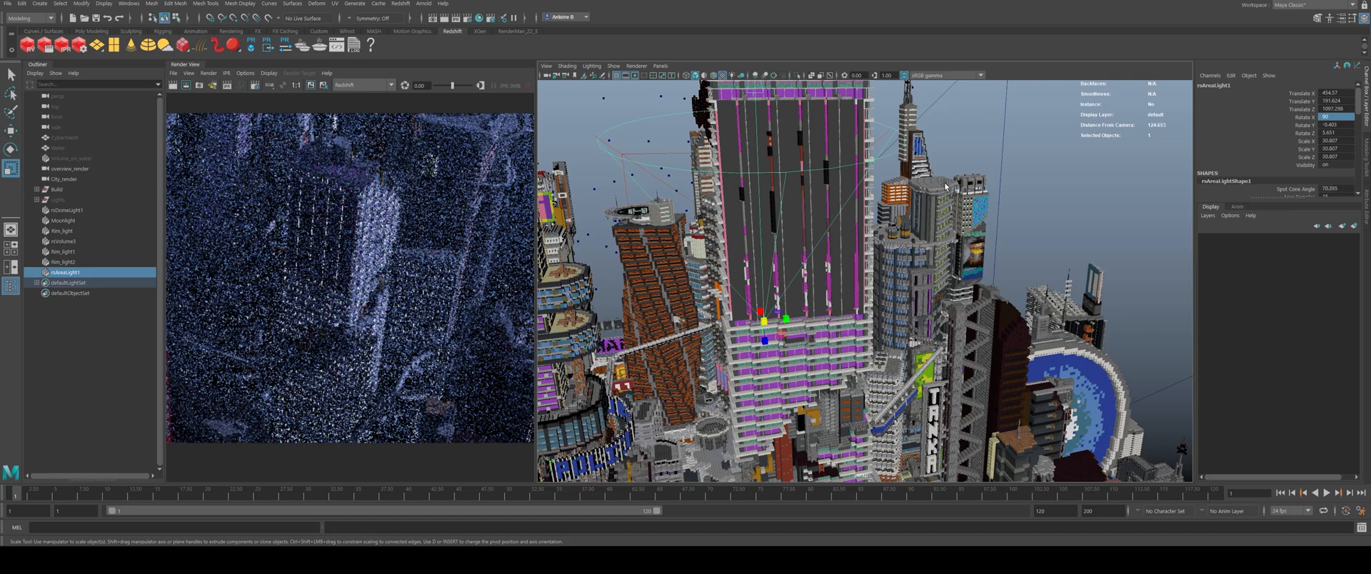
scroll(983, 163, down, 2)
click(1341, 124)
text(0)
key(Return)
Step: Check the spot light's aim along the facade and raise its volume contribution scale to about 0.102
scroll(933, 281, up, 3)
alt+drag(875, 281, 834, 303)
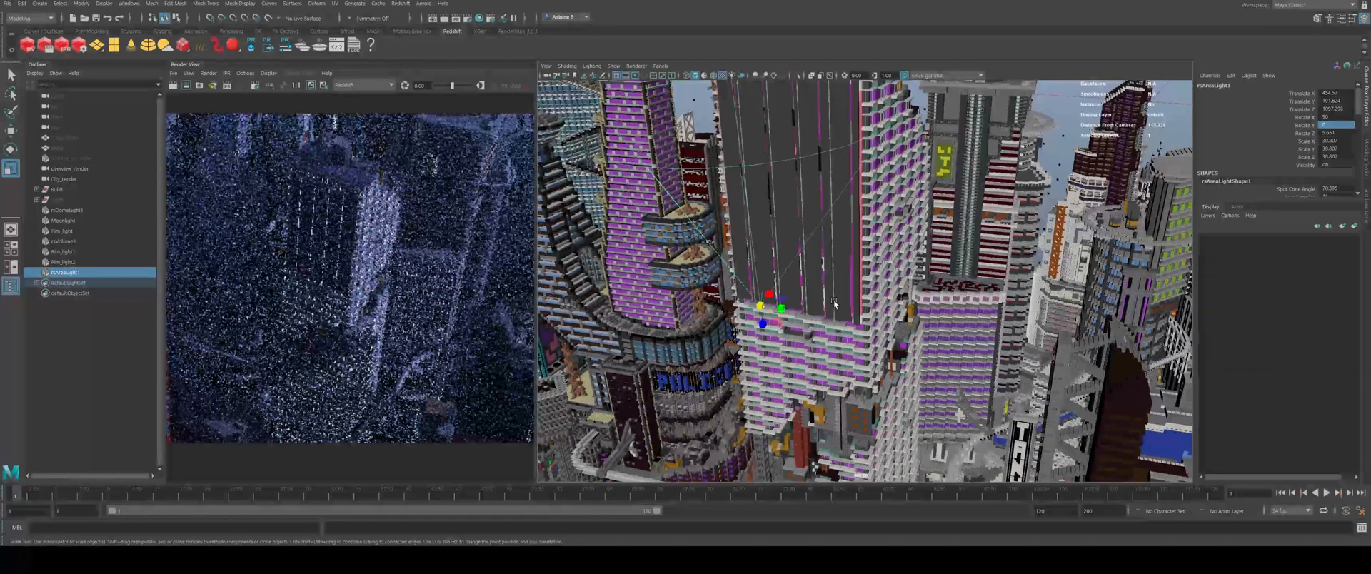
scroll(835, 305, up, 2)
click(1362, 211)
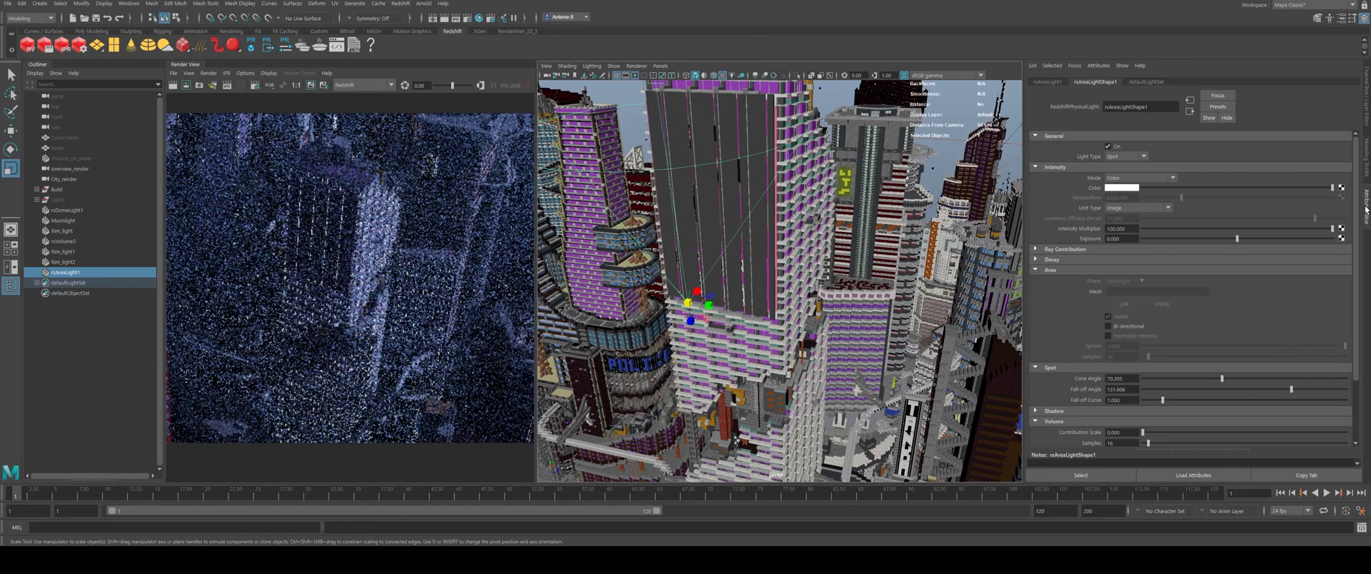
scroll(1075, 385, down, 1)
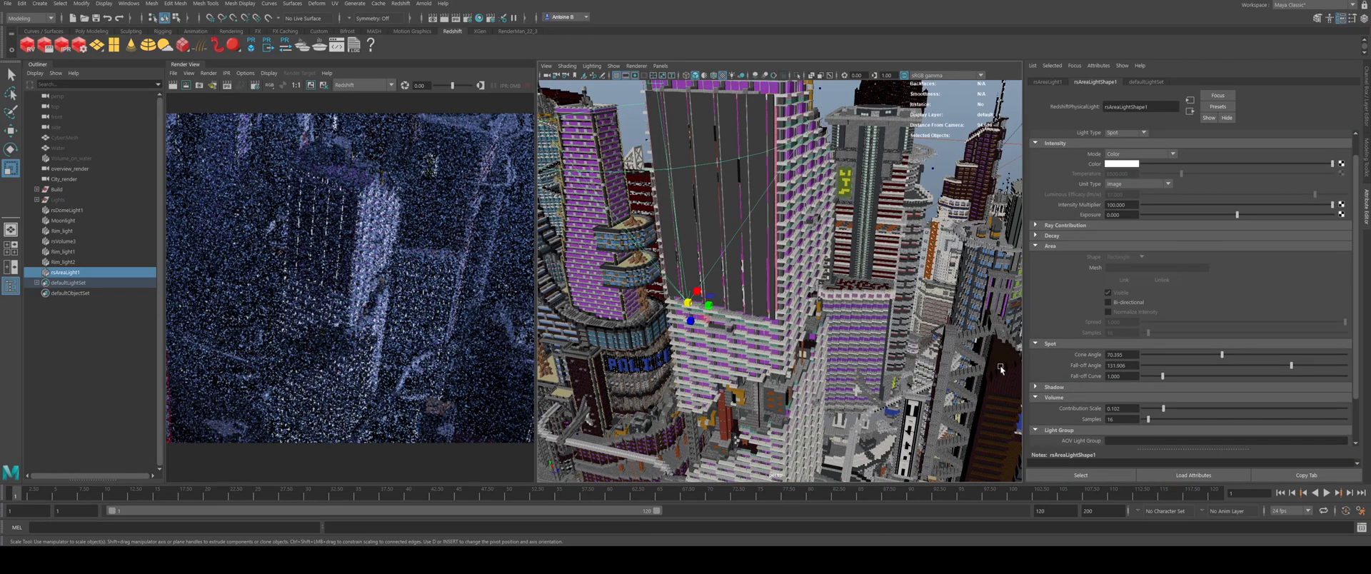
Step: Duplicate the facade spot light twice and space the copies along the ledge below the dark facade
scroll(689, 307, up, 4)
key(ctrl+d)
key(w)
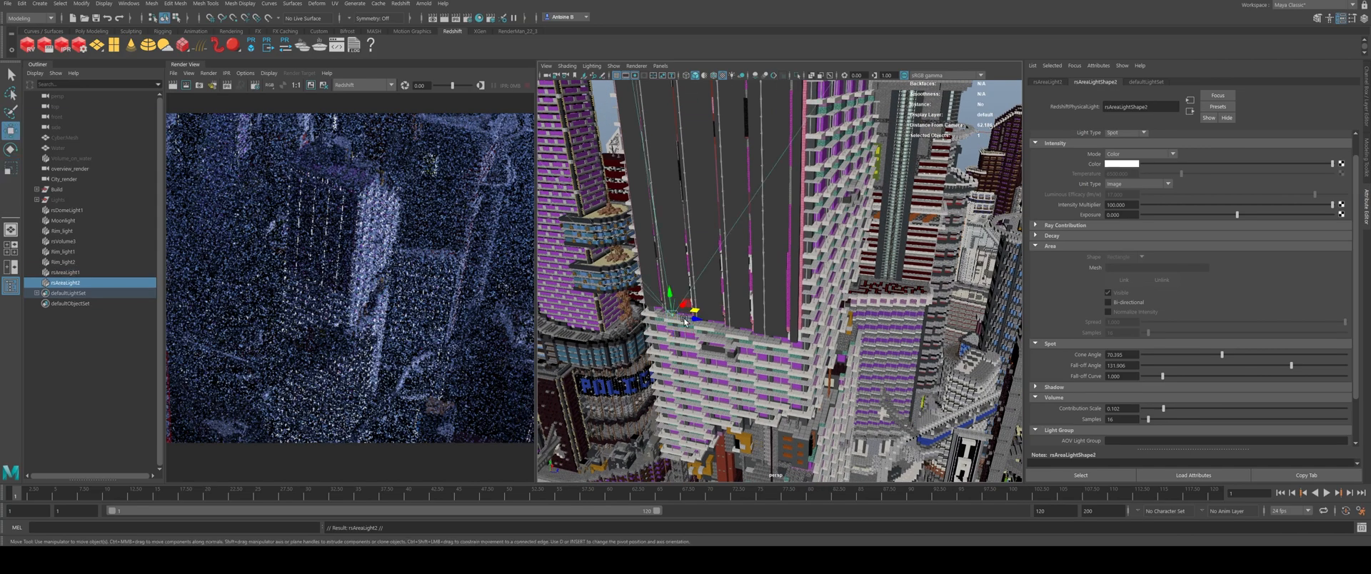
drag(684, 321, 649, 302)
key(ctrl+d)
scroll(748, 335, up, 5)
scroll(756, 321, down, 4)
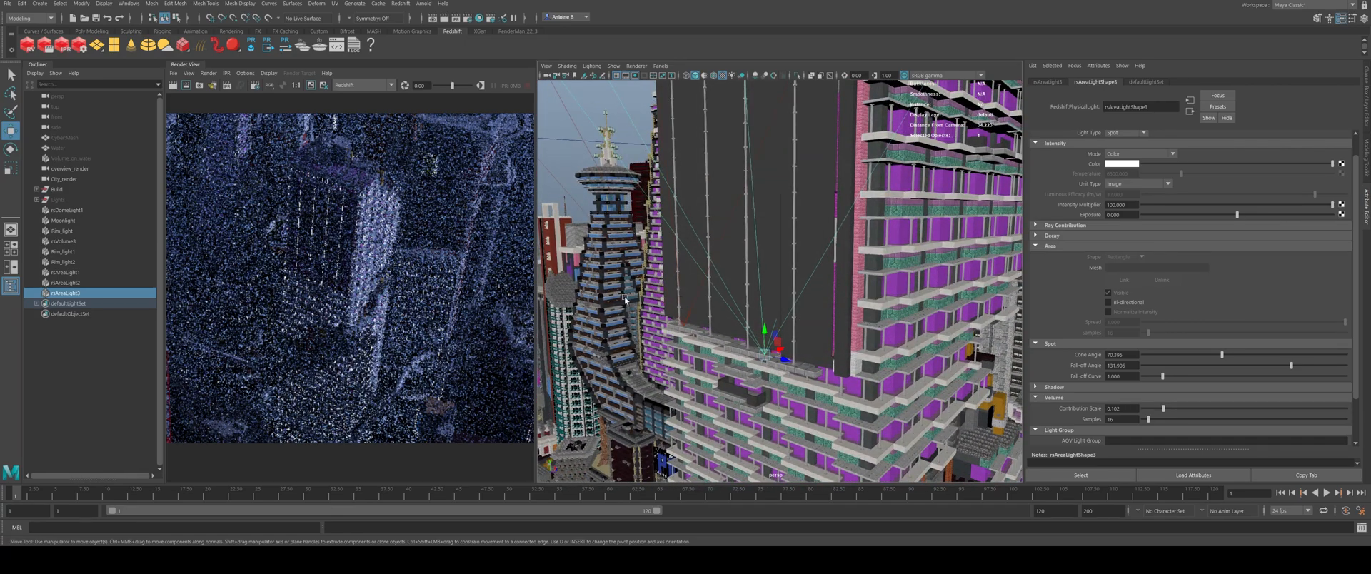
click(71, 282)
alt+drag(835, 390, 796, 316)
drag(680, 341, 691, 346)
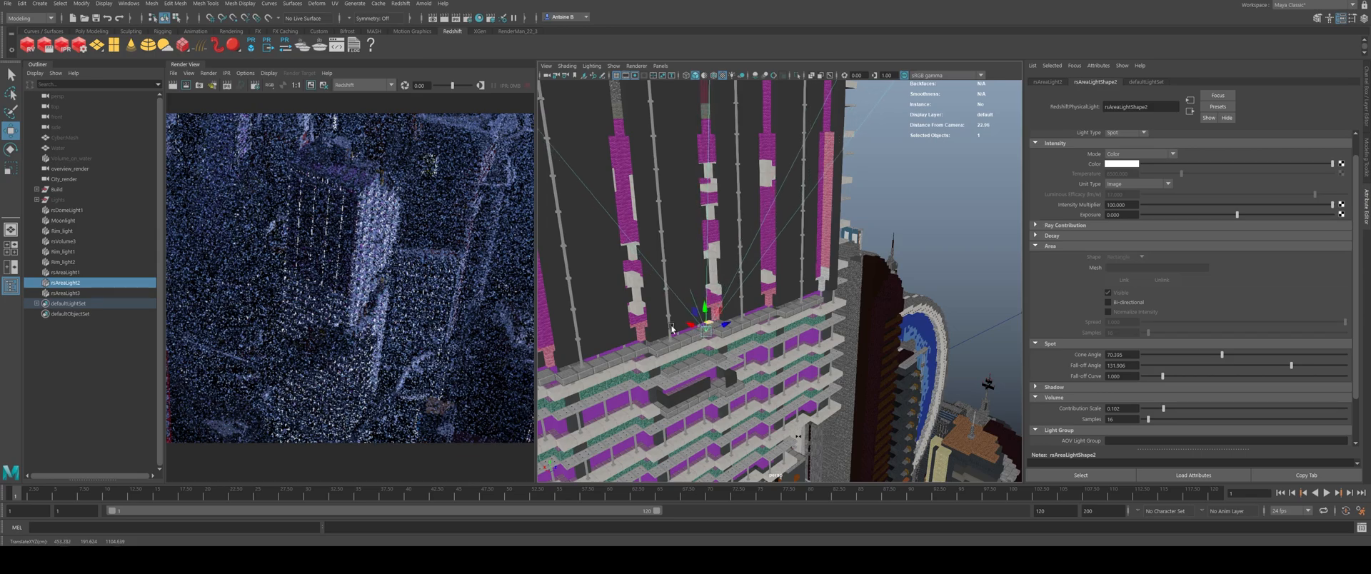
Step: Rename the three facade spot lights as Spotlight_1, Spotlight_2 and Spotlight_3 in order along the ledge
double_click(71, 283)
text(Spot)
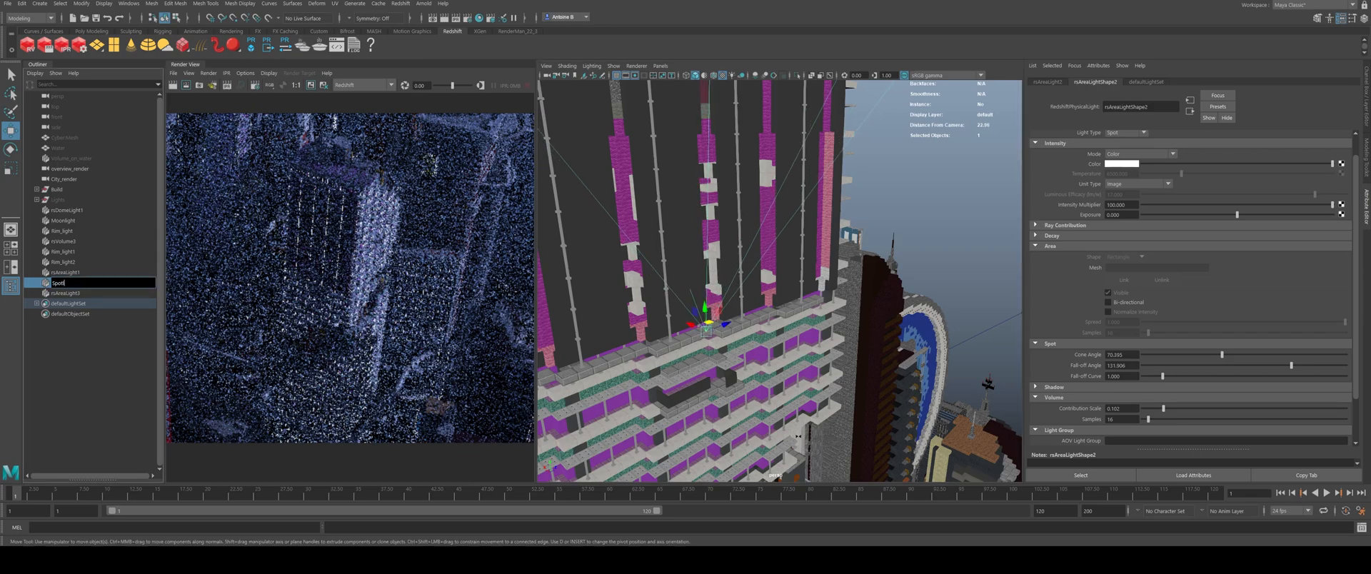
text(light_2)
key(Return)
double_click(81, 295)
text(Spotlight 3)
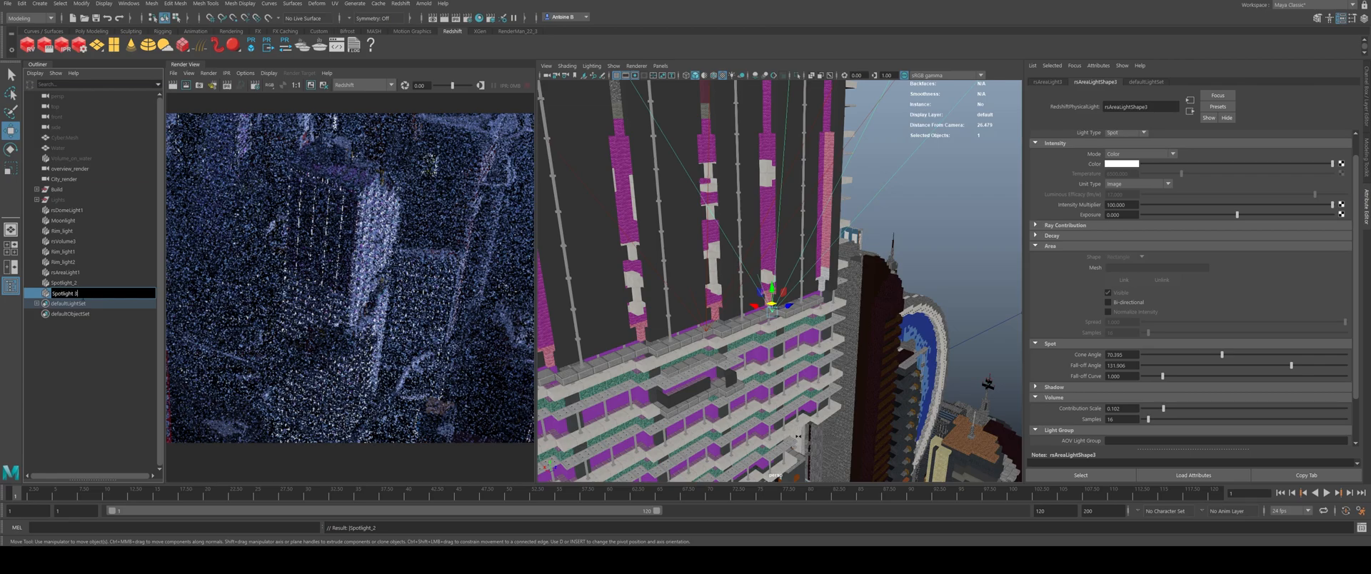
key(Return)
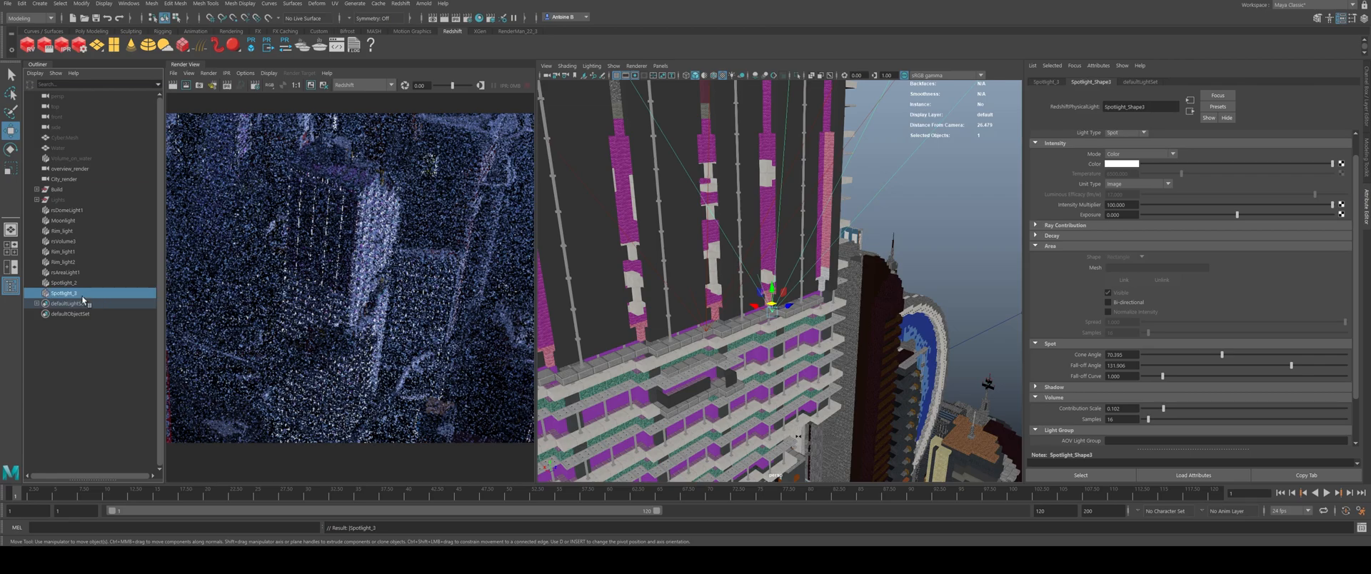
double_click(64, 275)
text(Spotlig)
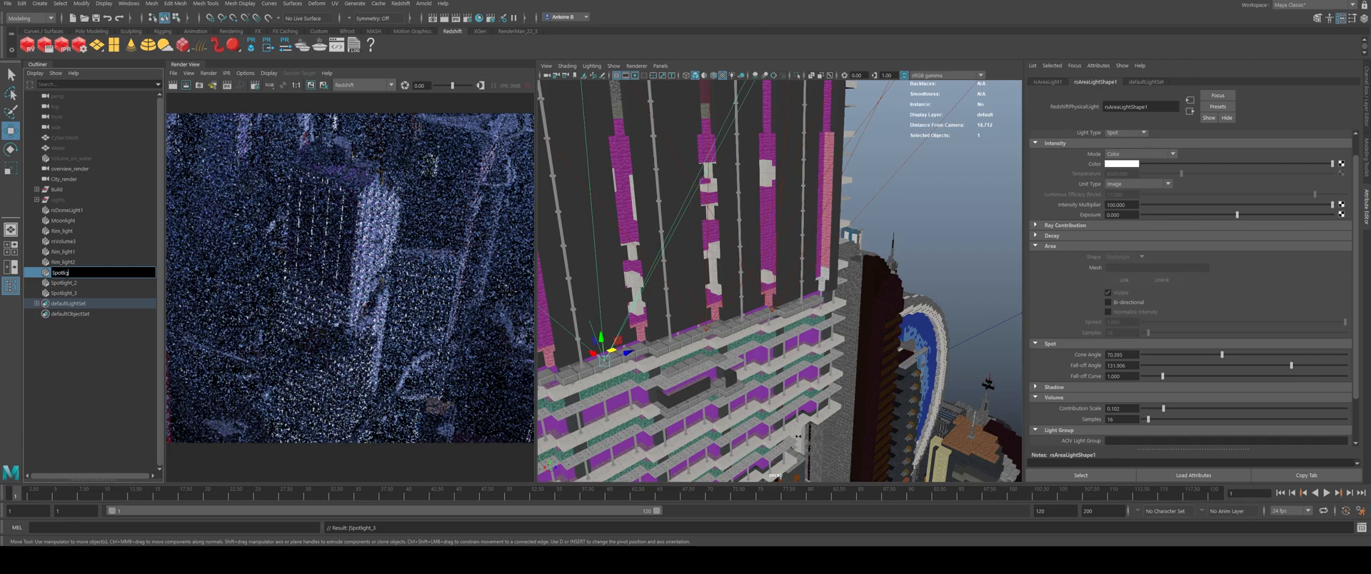
key(Return)
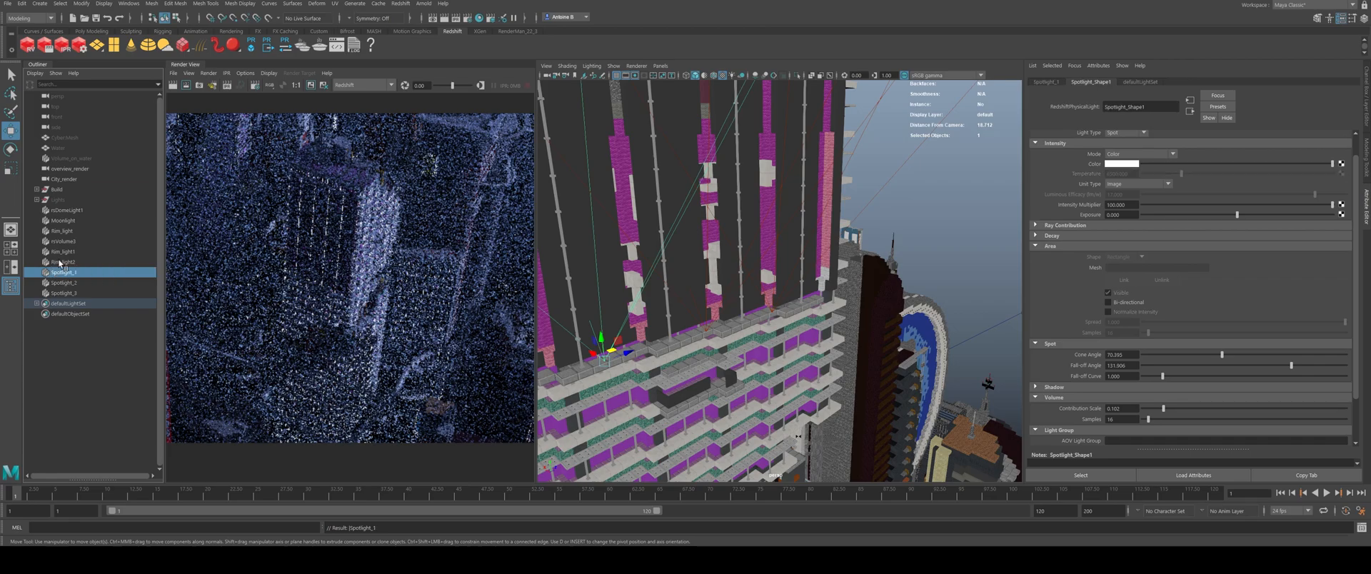
Step: Rename the second rim light as Bottom_left_volumetric and the VDB mist volume as Ground_fog
double_click(61, 263)
text(Bottom left)
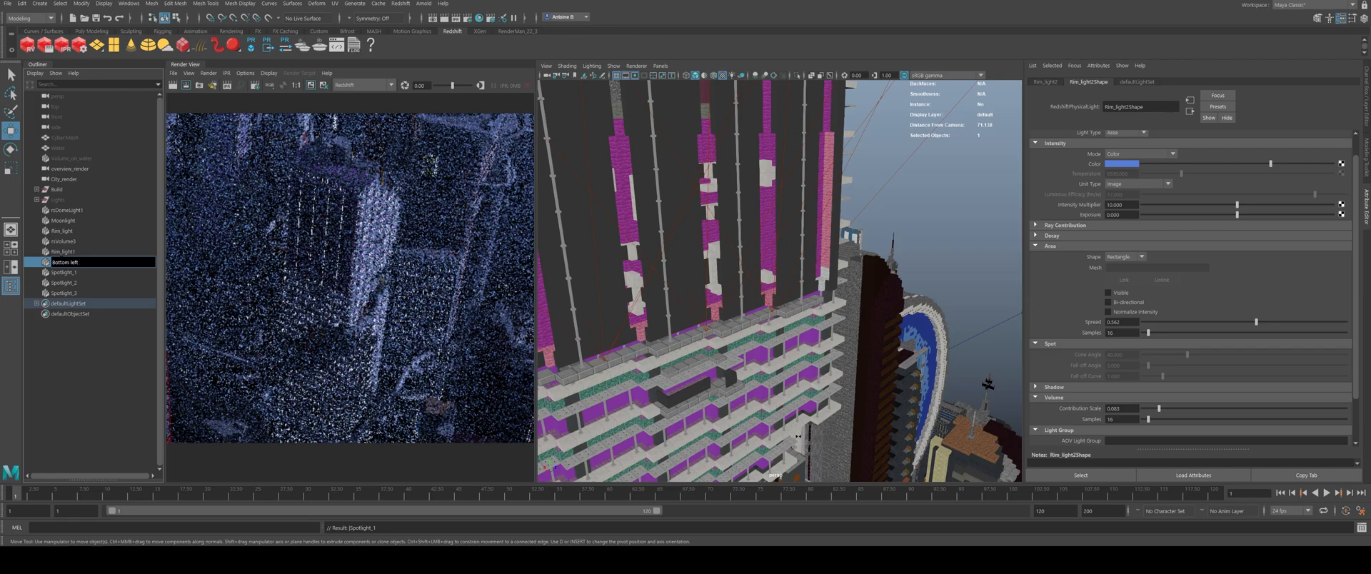
text(metric)
key(Return)
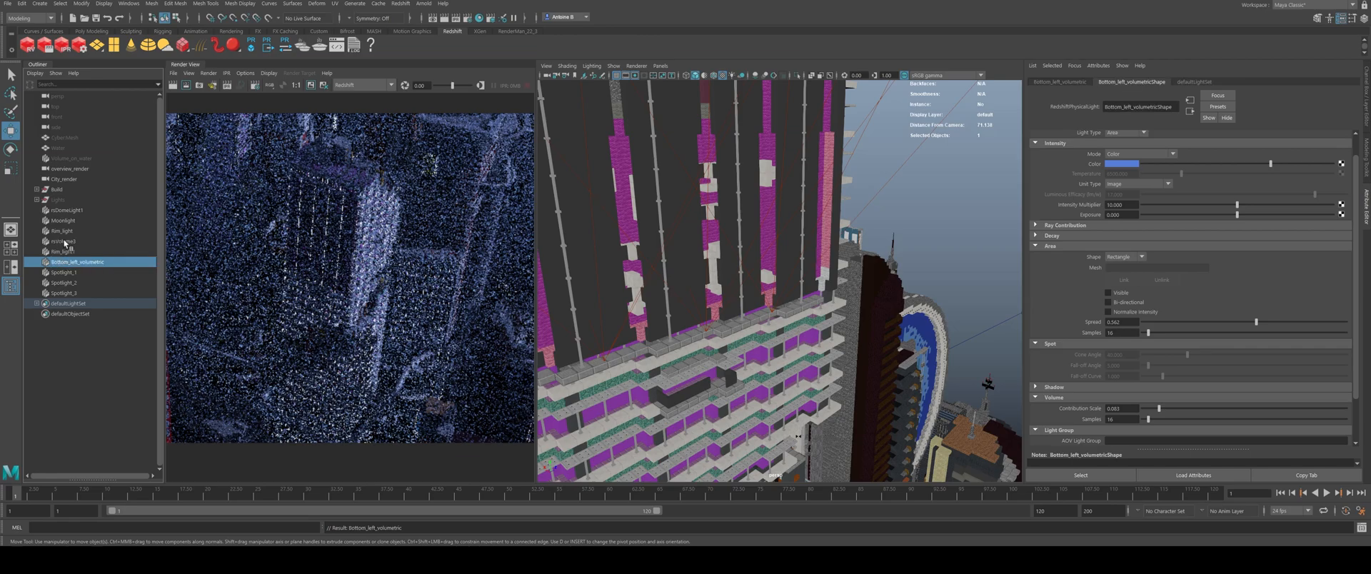
double_click(65, 242)
text(Ground_fog)
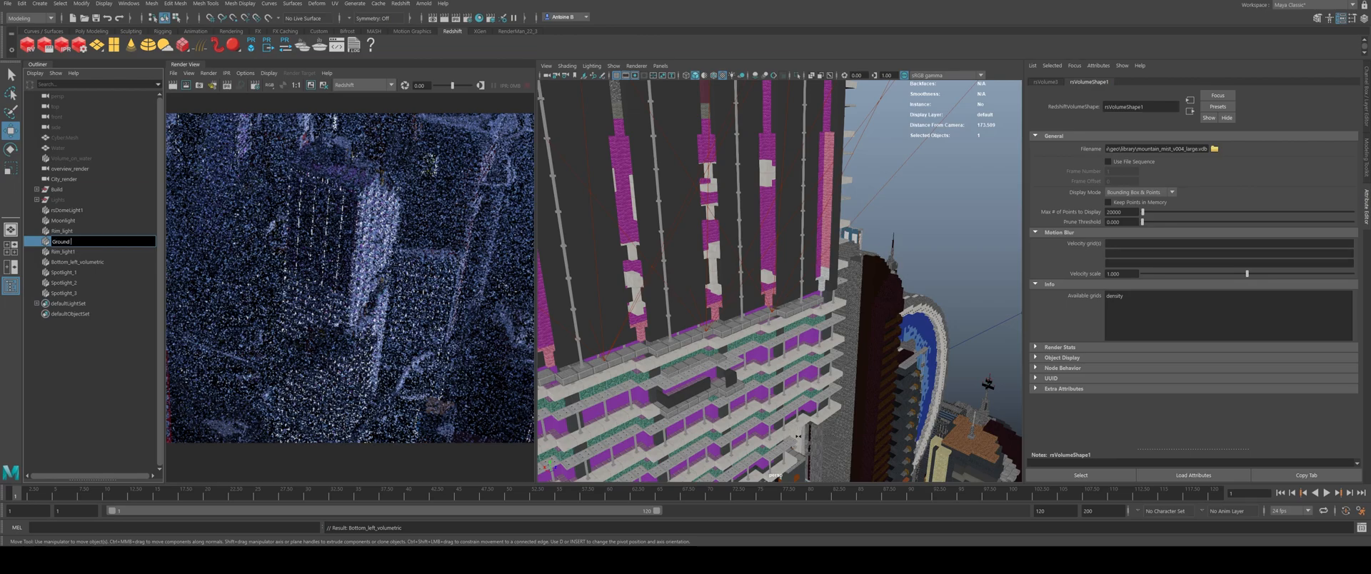
key(Return)
Step: Restart the live render of the full frame and examine how the spot lights hit the dark facade
scroll(795, 282, down, 10)
alt+drag(794, 281, 857, 282)
alt+right_drag(857, 282, 1039, 257)
alt+drag(786, 315, 832, 246)
scroll(485, 241, down, 2)
scroll(485, 242, down, 3)
alt+middle_drag(431, 198, 375, 220)
drag(302, 194, 364, 169)
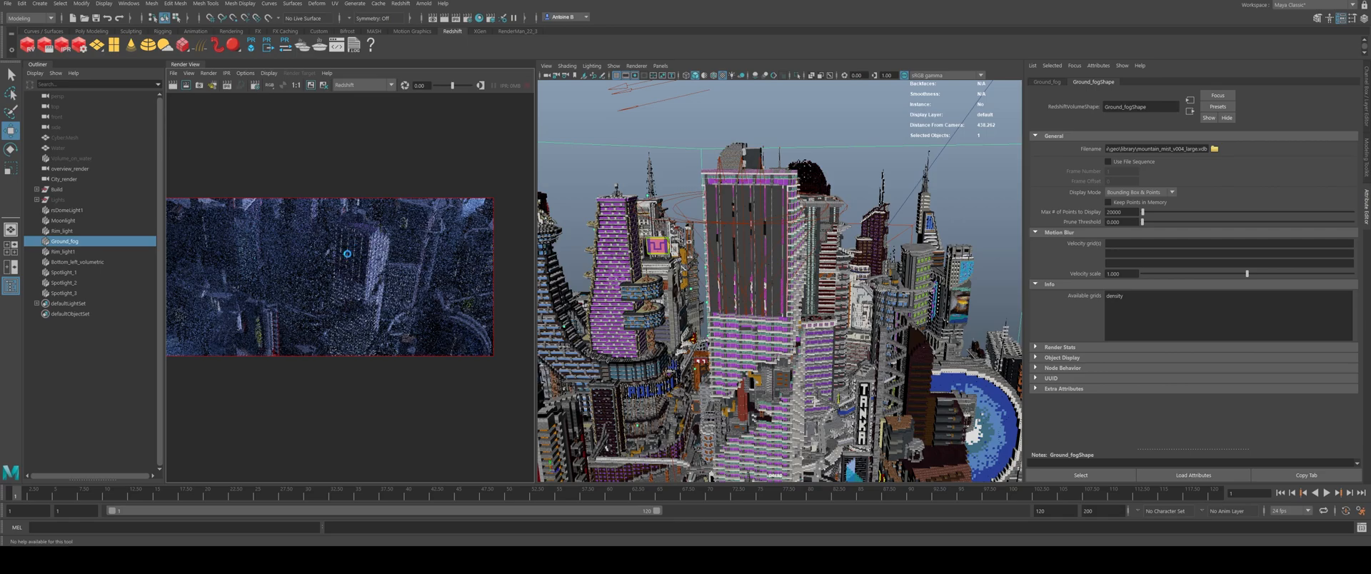
key(Escape)
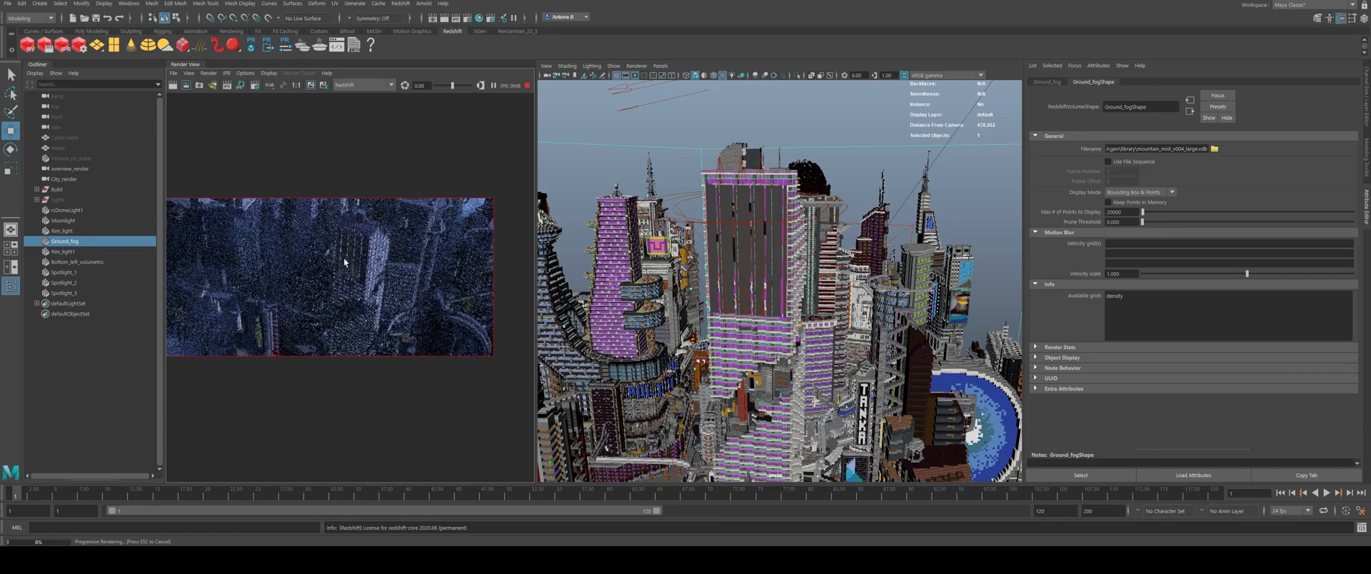
scroll(344, 256, up, 5)
scroll(371, 258, up, 2)
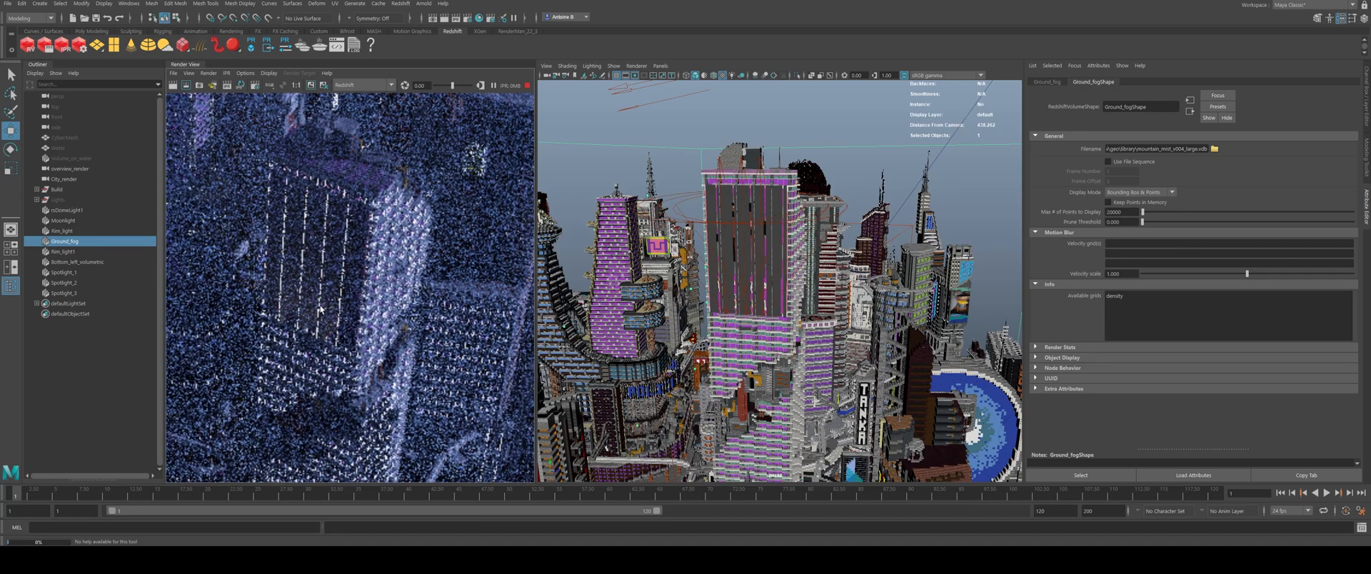
scroll(297, 325, up, 2)
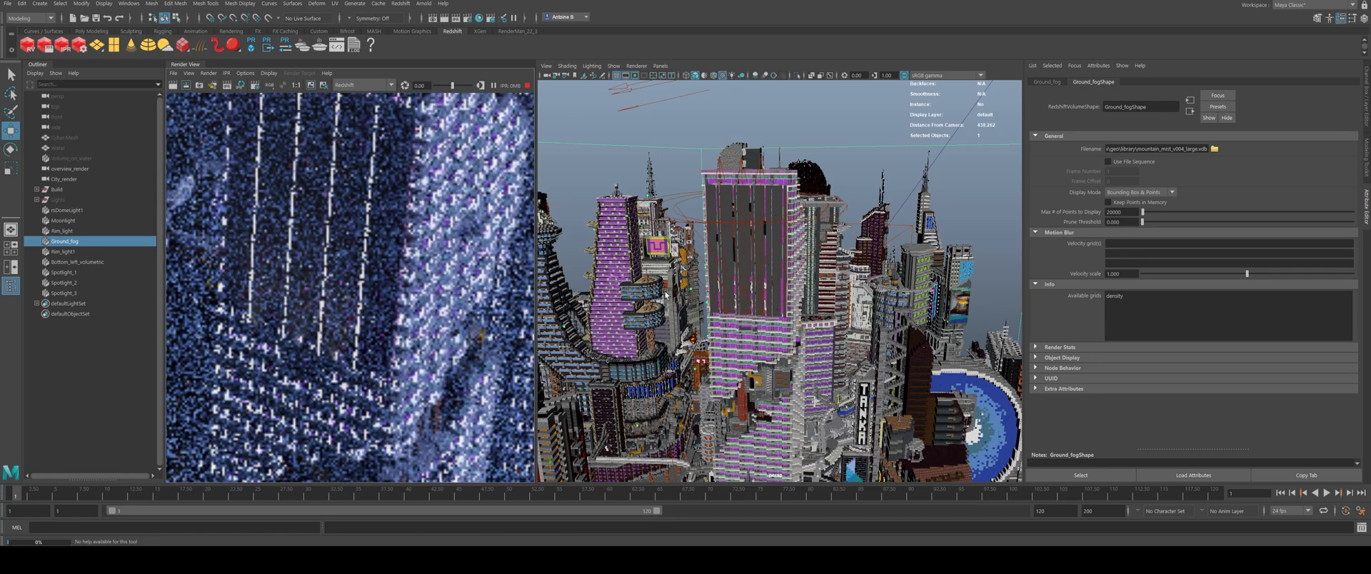
Step: Limit the render region to the dark-facade tower and set Spotlight_1's volume contribution scale to 1
click(82, 273)
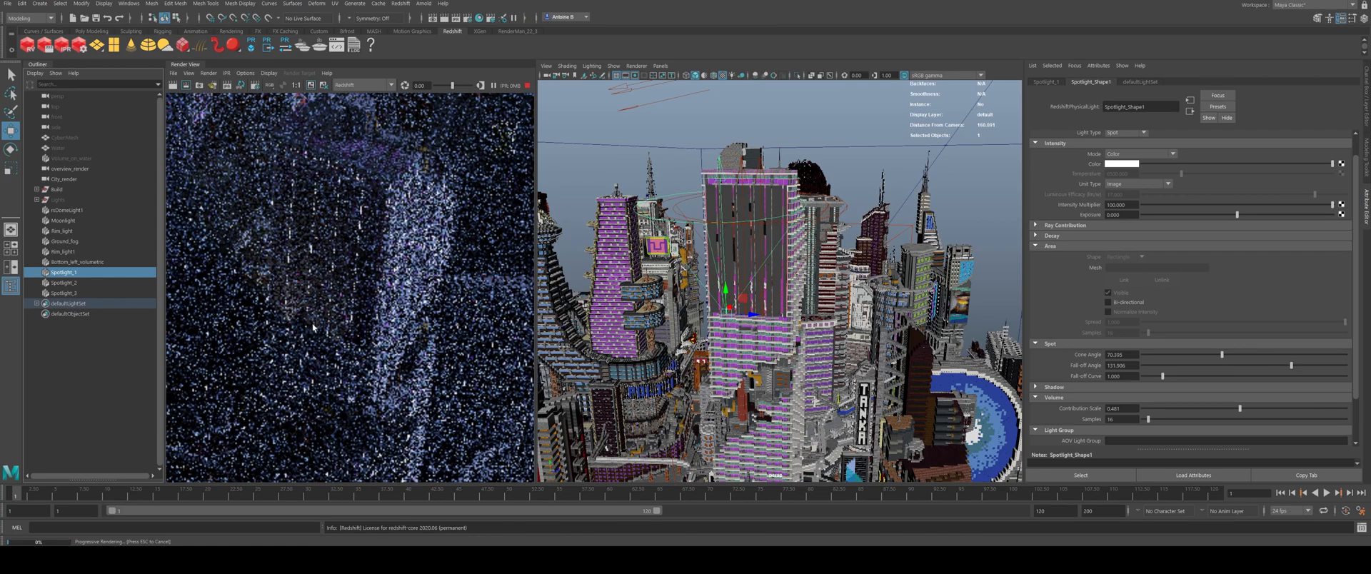
drag(212, 129, 454, 393)
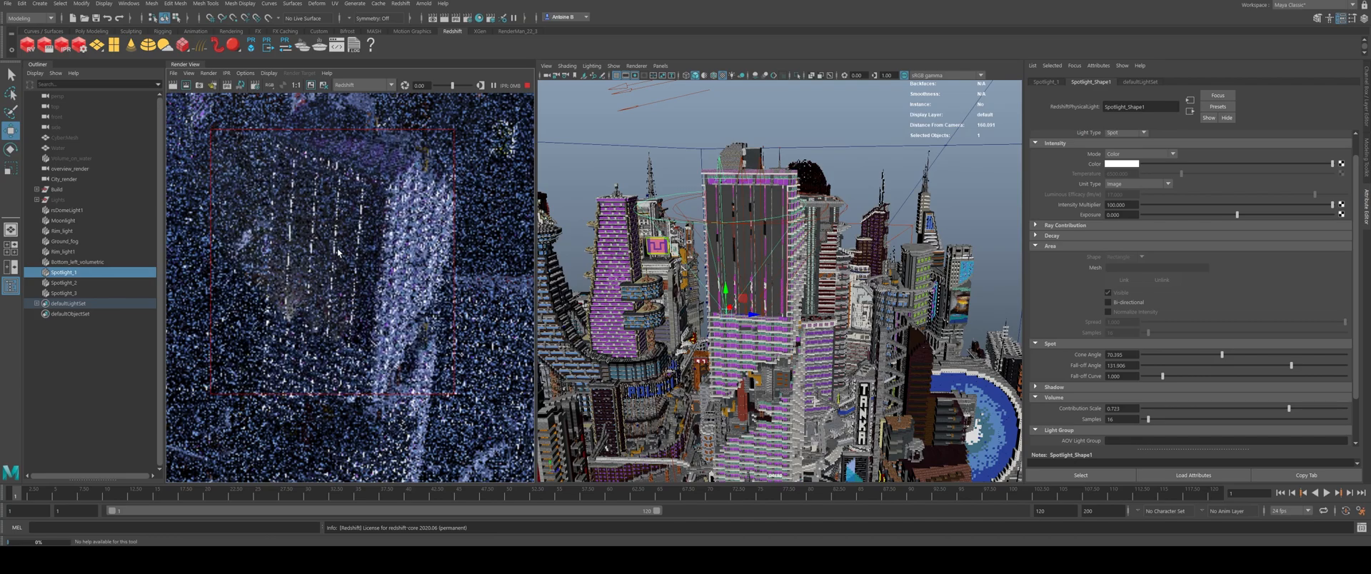
drag(1124, 409, 1034, 395)
text(1)
key(Return)
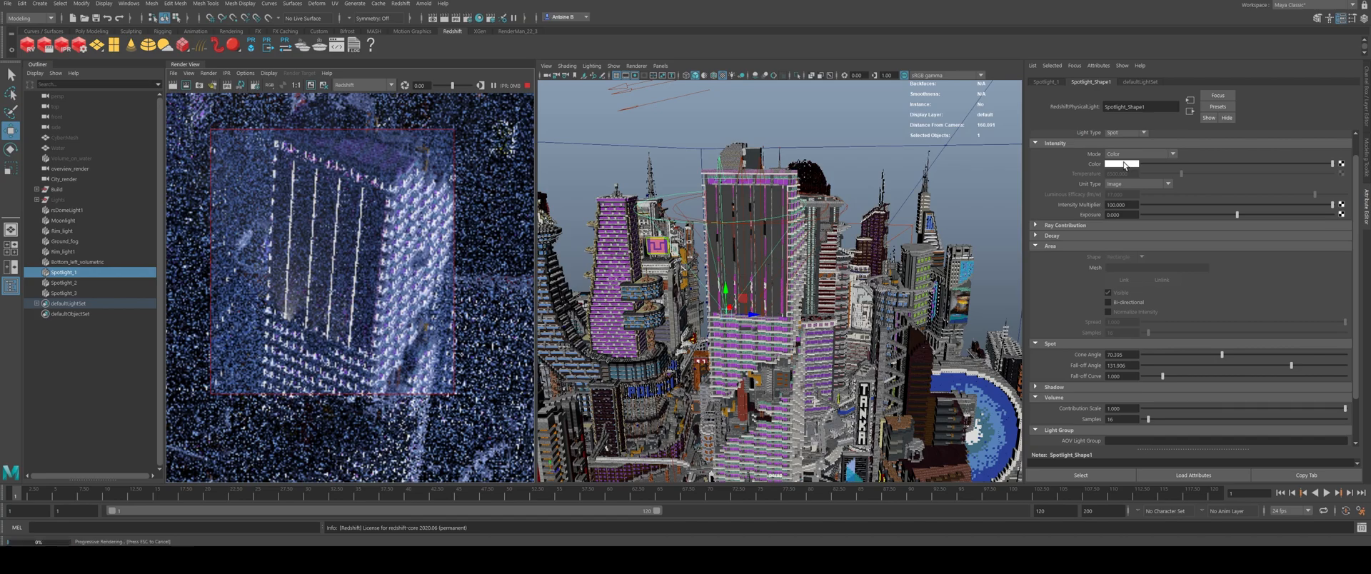
Step: Set Spotlight_1's fall-off angle to about 76 and its intensity multiplier to 300
scroll(352, 300, down, 2)
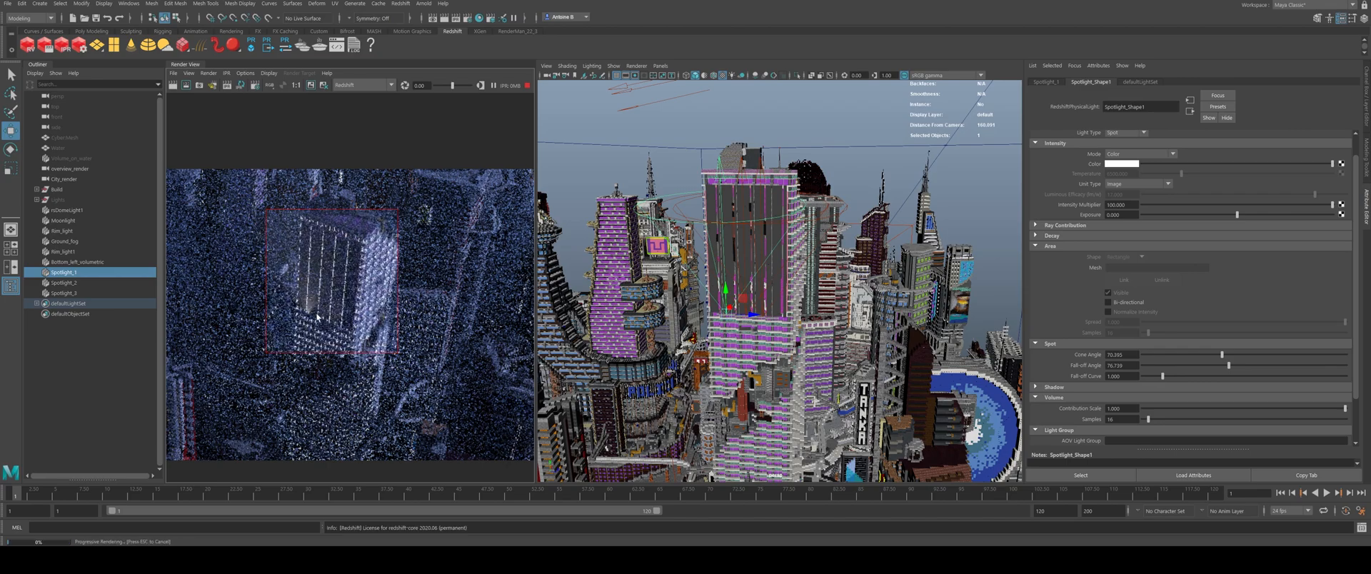
double_click(1115, 205)
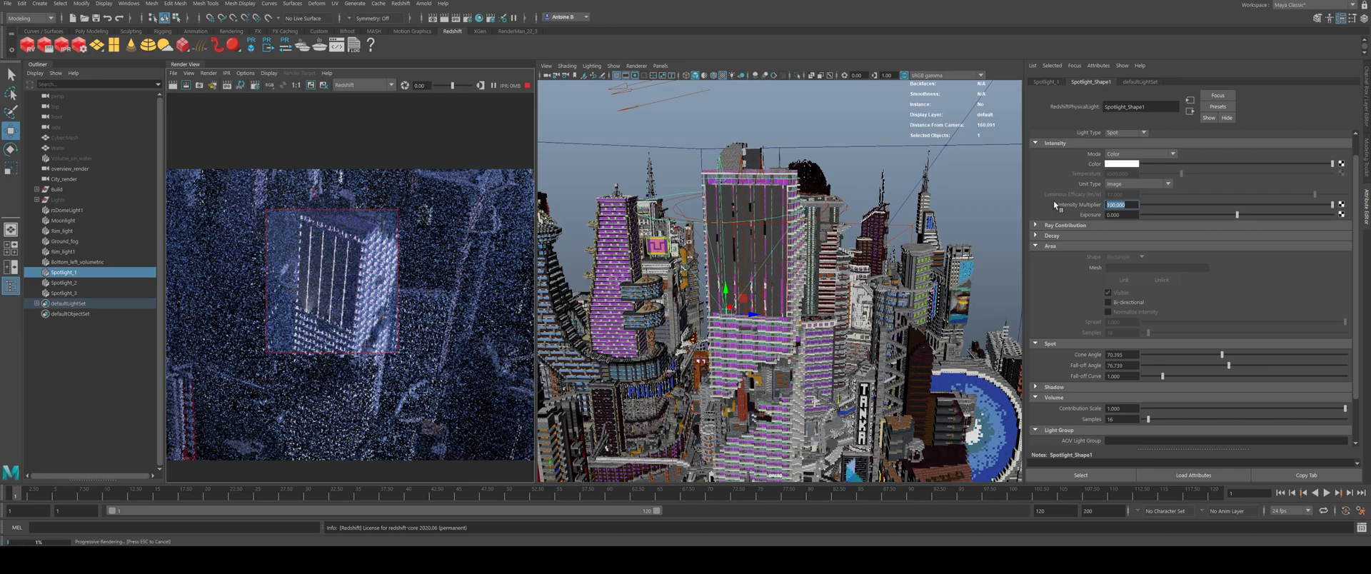
text(300)
key(Return)
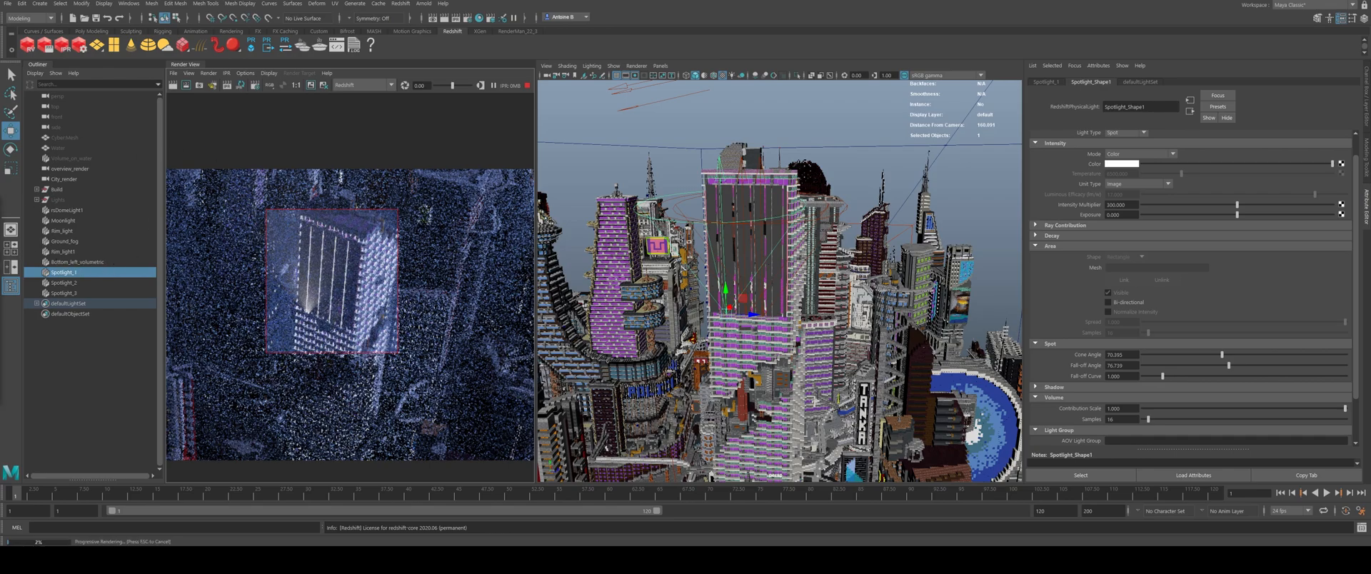
Step: Compare the facade with the reference image City render final.png and set Spotlight_1's intensity multiplier to 350
click(386, 560)
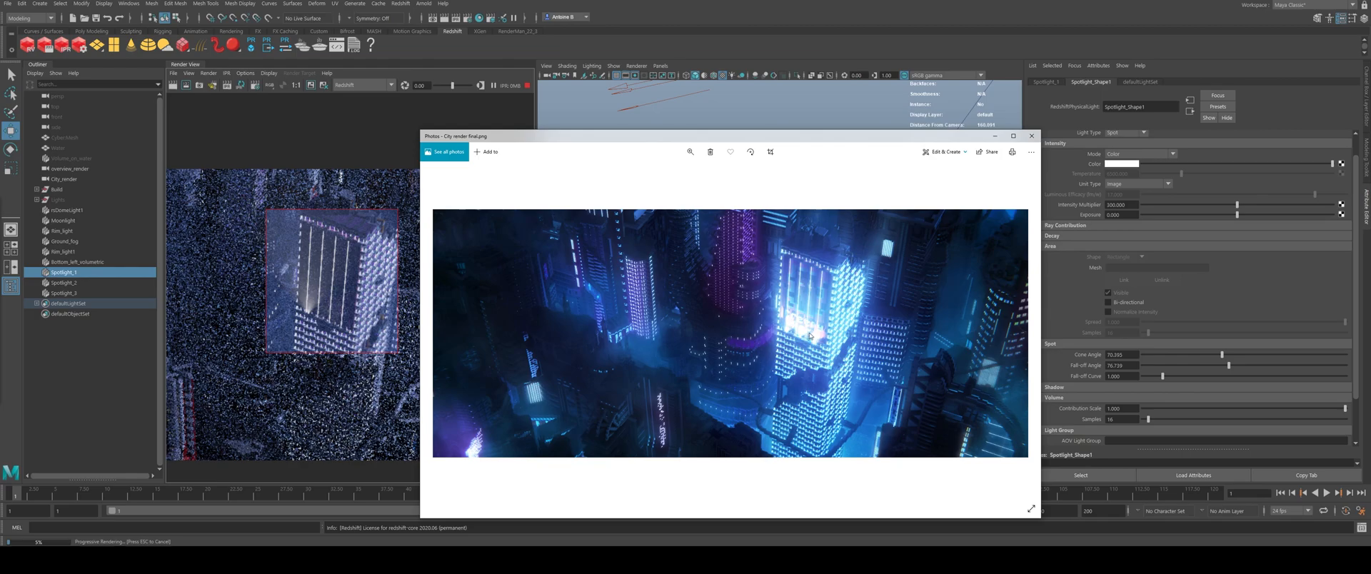
click(1032, 135)
drag(1129, 205, 1084, 206)
text(350)
key(Return)
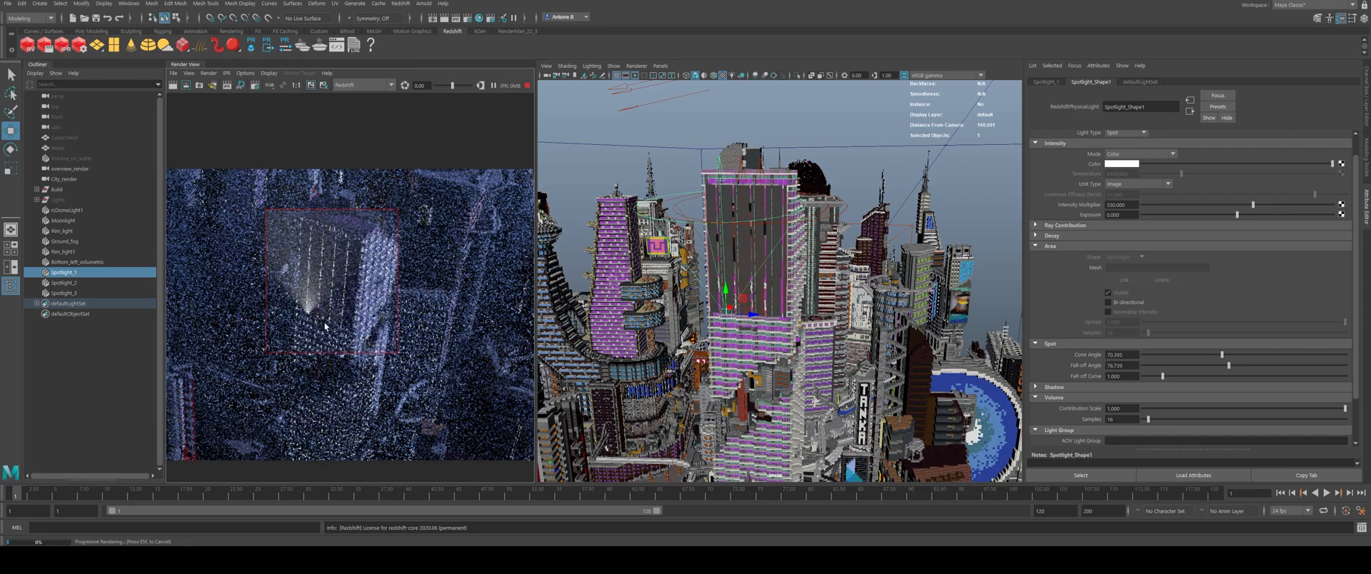
Step: Set Spotlight_2's intensity multiplier to 350 and its volume contribution scale to 1
click(94, 283)
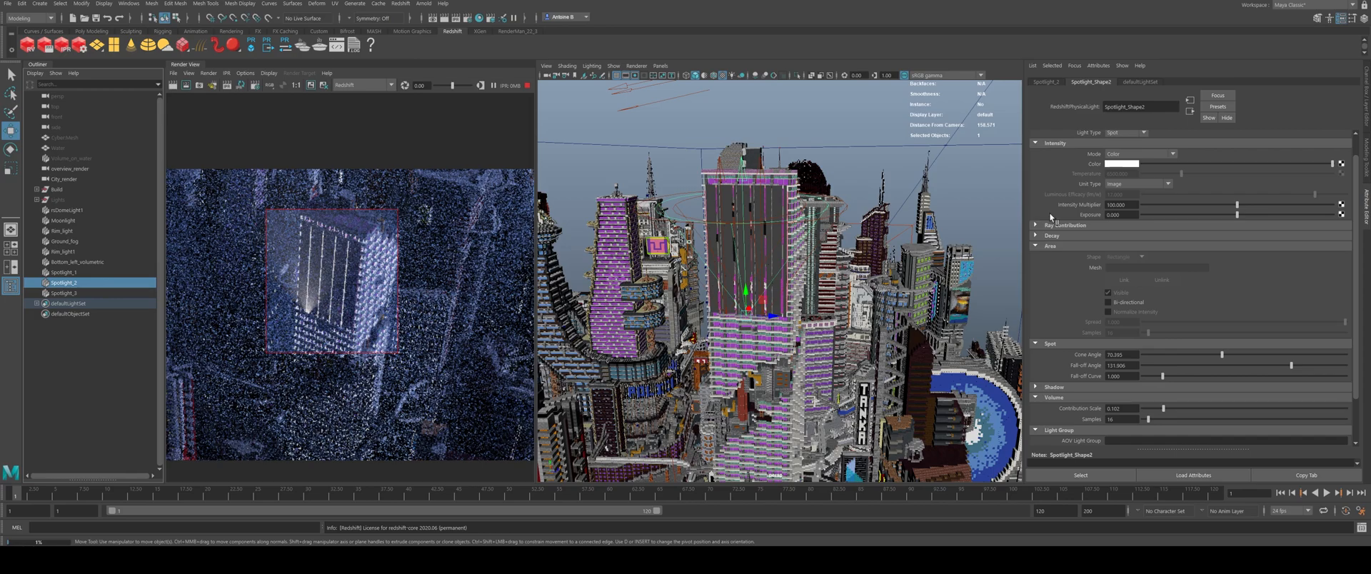
click(1114, 205)
text(350)
click(1121, 408)
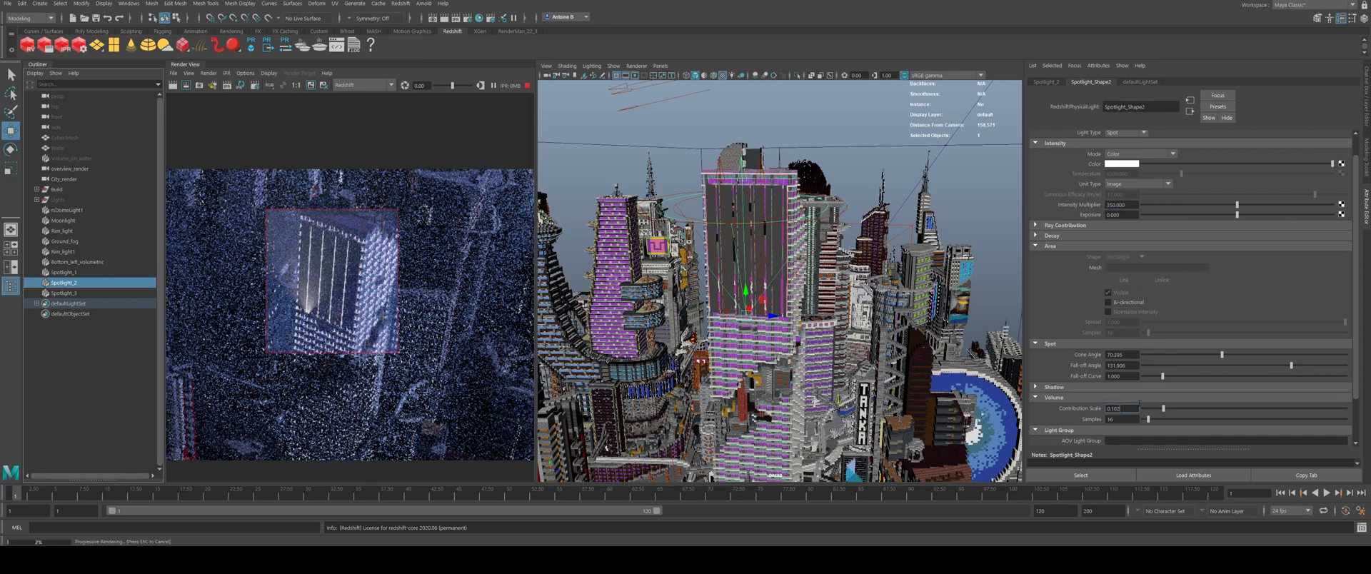
drag(1126, 409, 1100, 411)
text(1)
Step: Set Spotlight_3's volume contribution scale to 1 and its intensity multiplier to 350
click(107, 293)
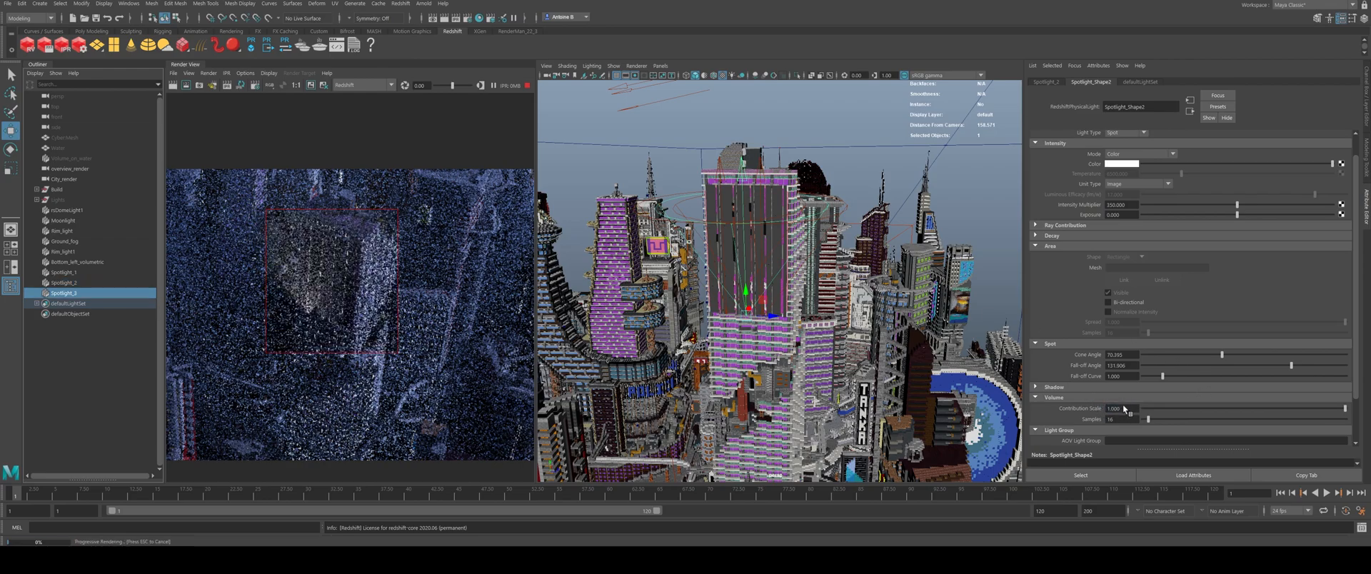
drag(1136, 408, 1087, 413)
text(1)
key(Return)
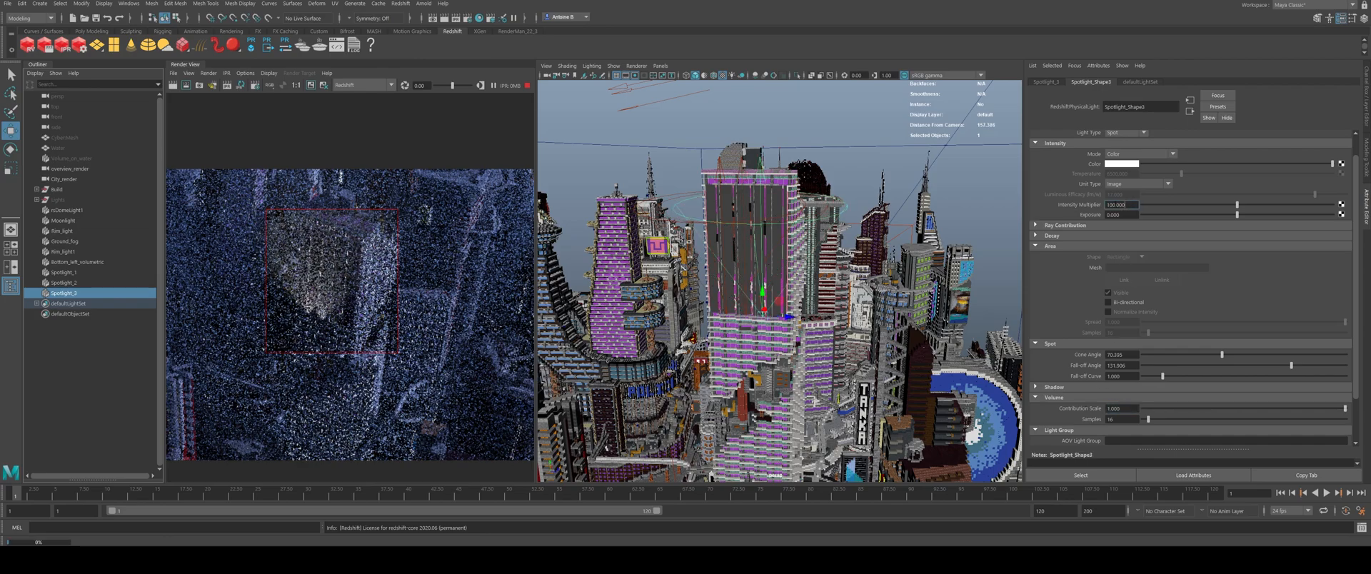
key(Return)
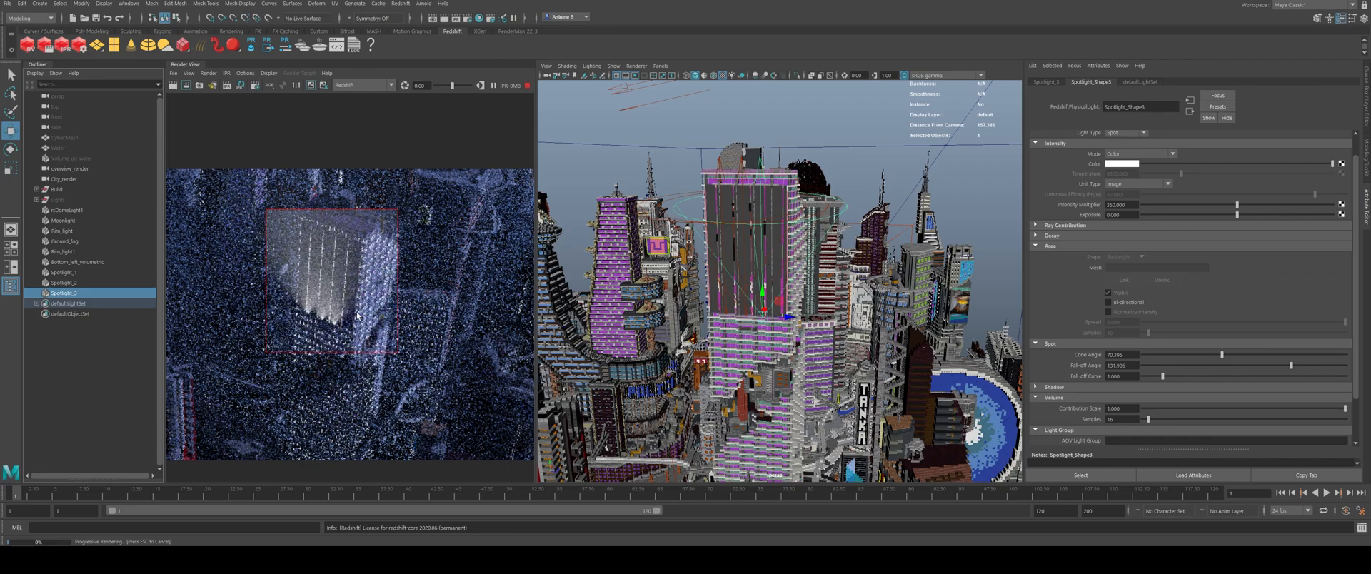
Step: Shift Spotlight_3 slightly along the ledge toward the facade's outer edge and check its glow in the render
scroll(333, 330, down, 1)
scroll(346, 327, up, 1)
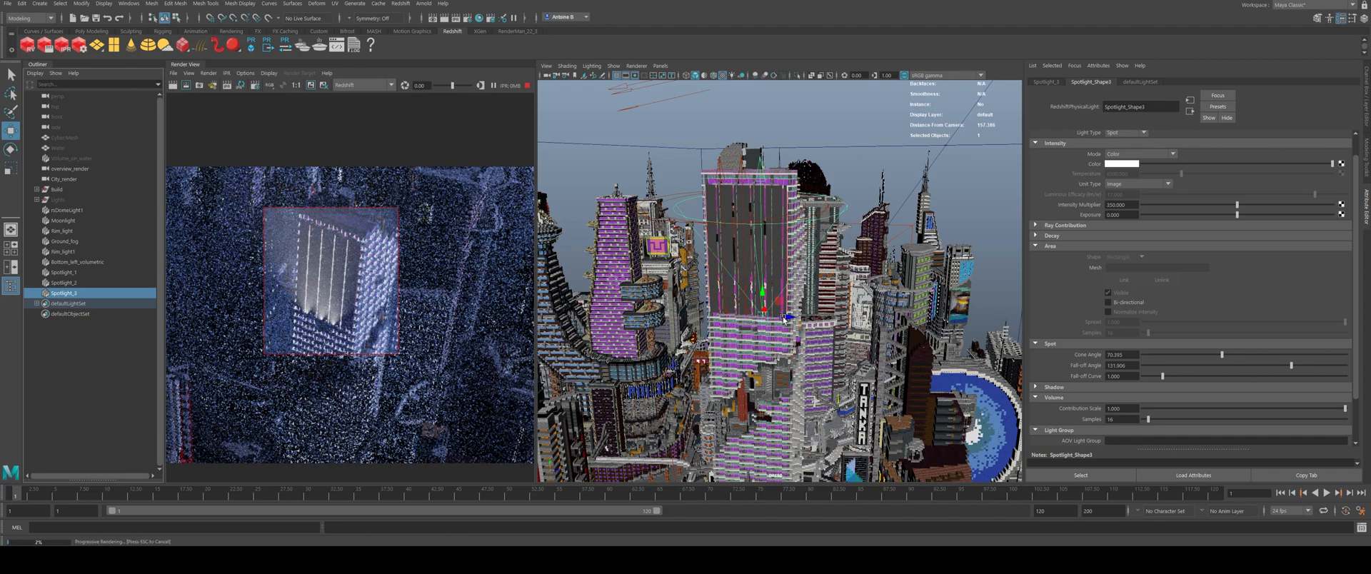
scroll(777, 321, up, 5)
scroll(769, 375, up, 3)
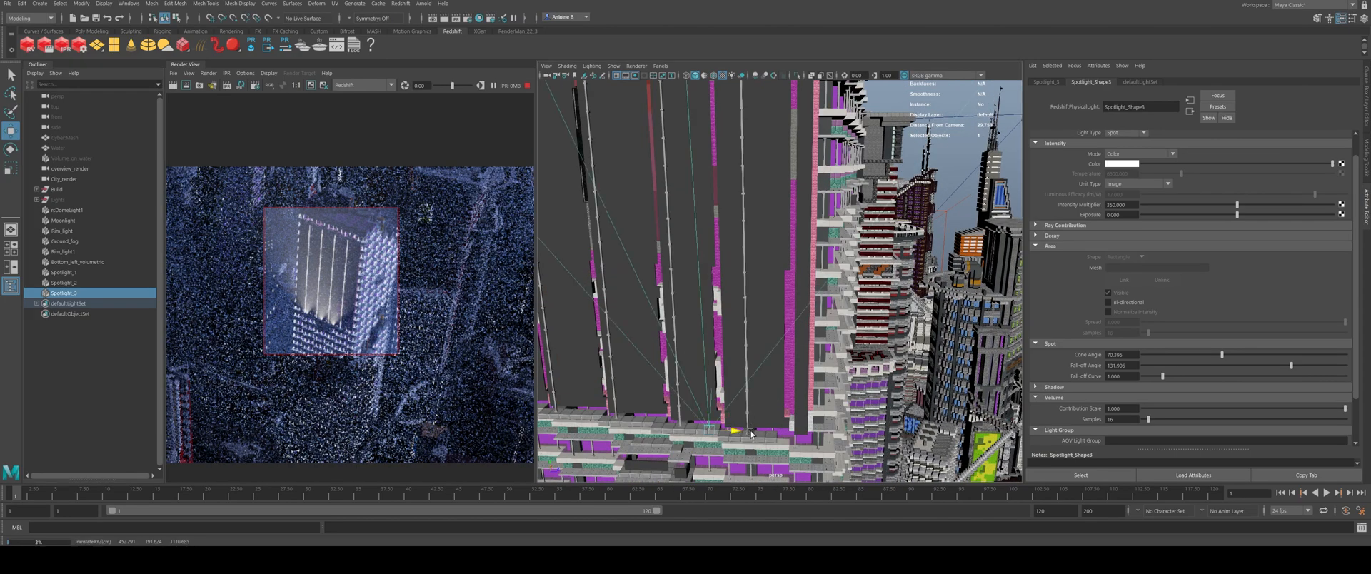
drag(751, 433, 766, 435)
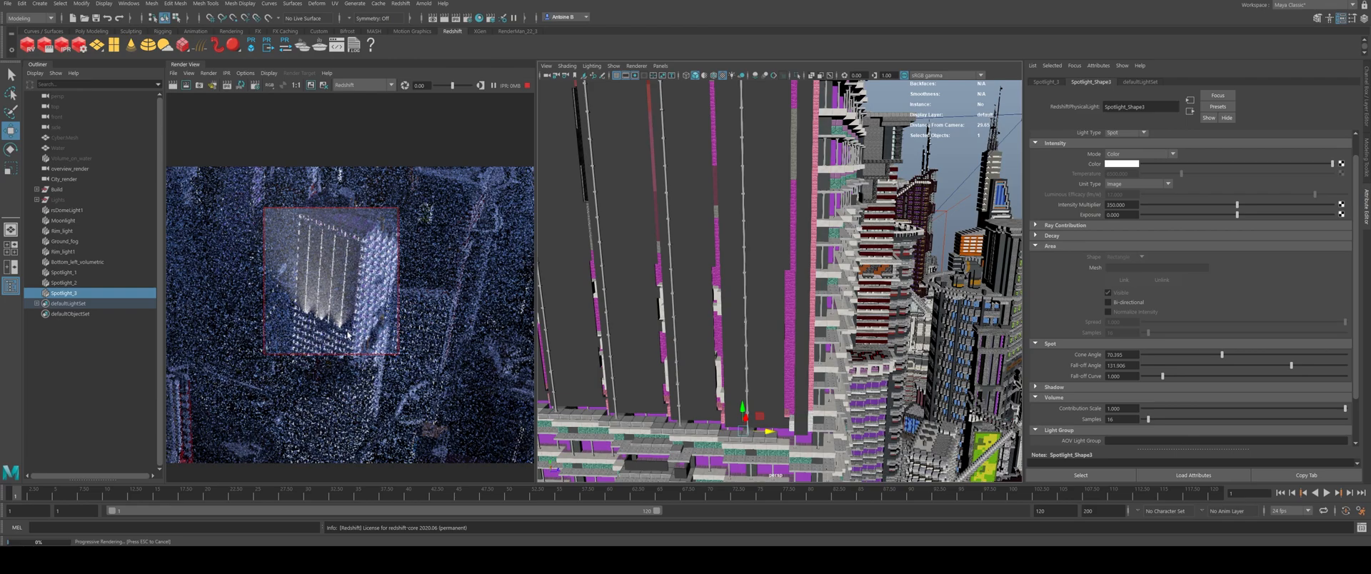
drag(766, 432, 758, 434)
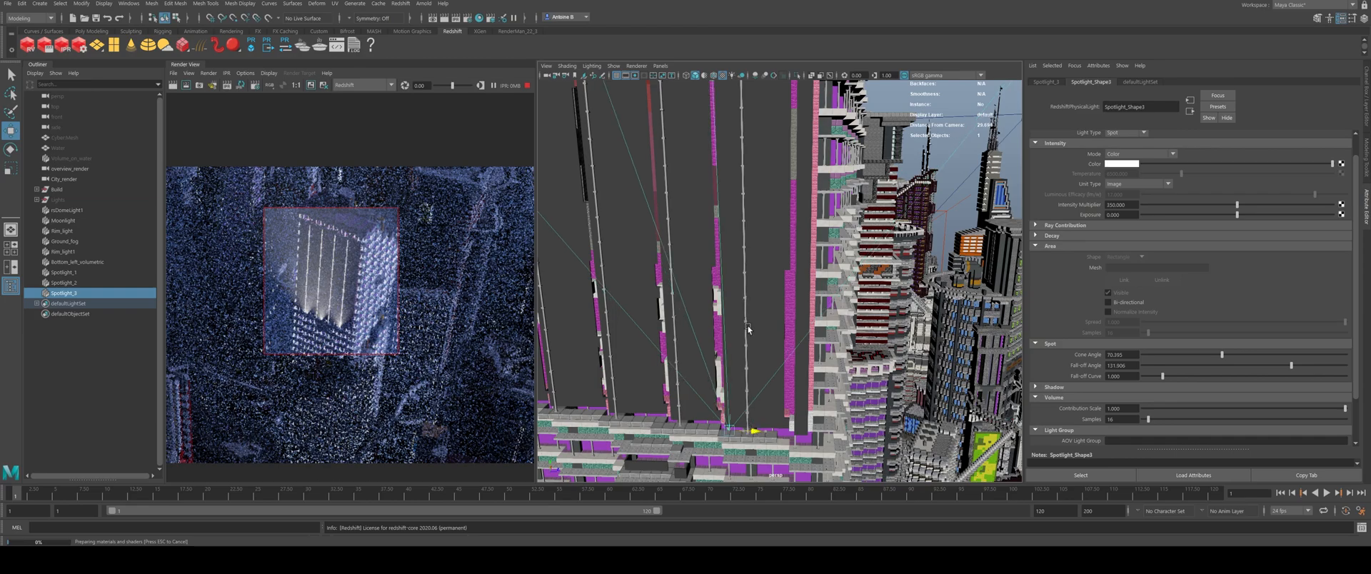
key(f)
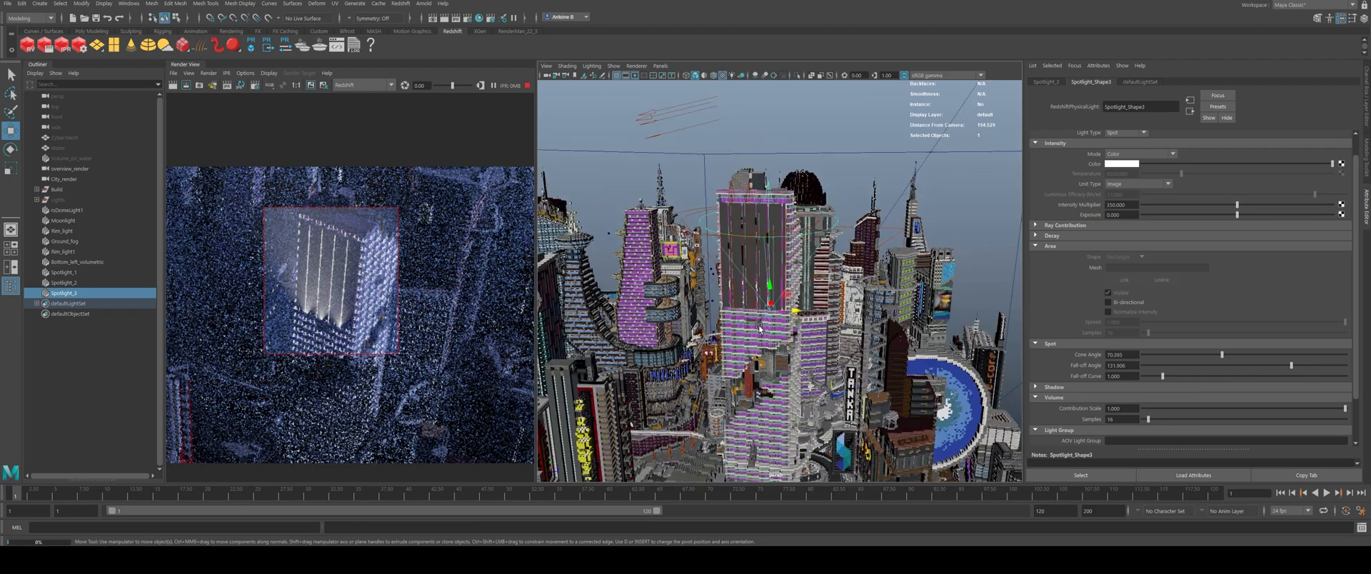
alt+drag(809, 342, 779, 337)
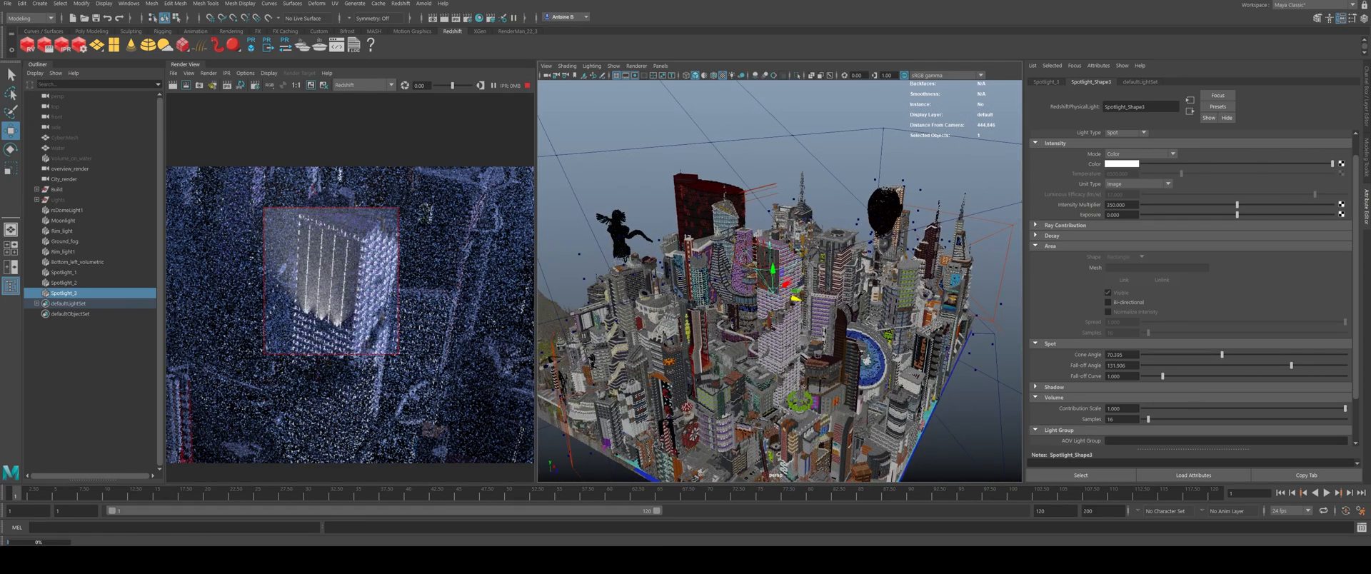
Step: Examine the full render preview and the Ground_fog volume's placement around the city model
scroll(369, 297, down, 6)
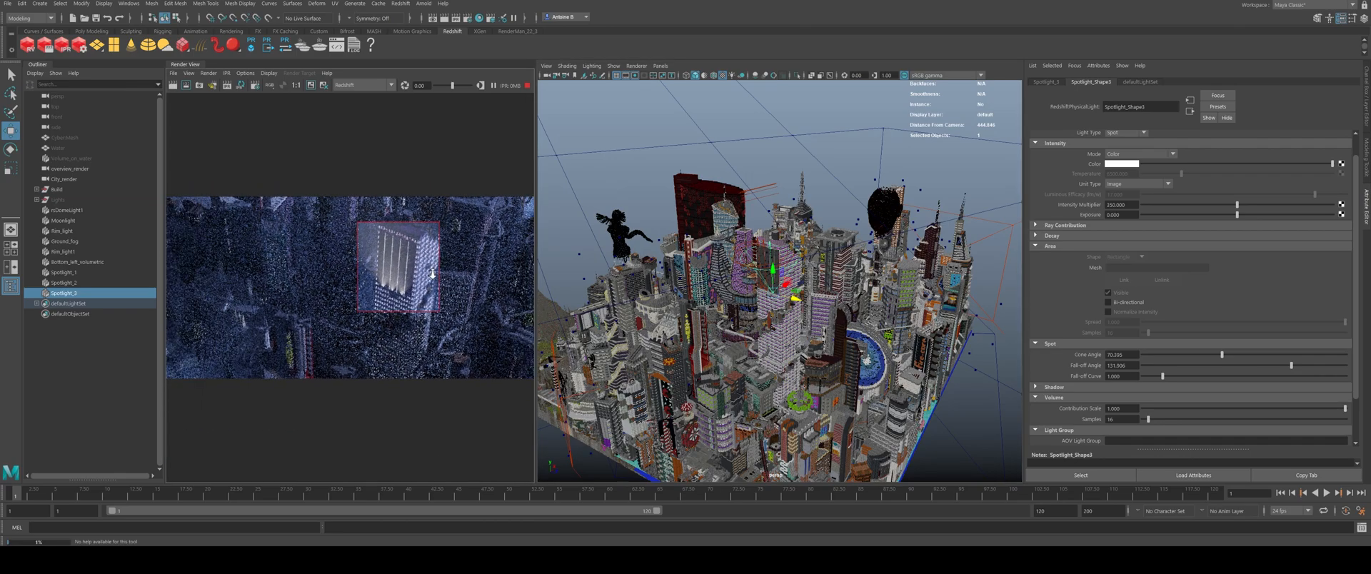
scroll(414, 292, up, 4)
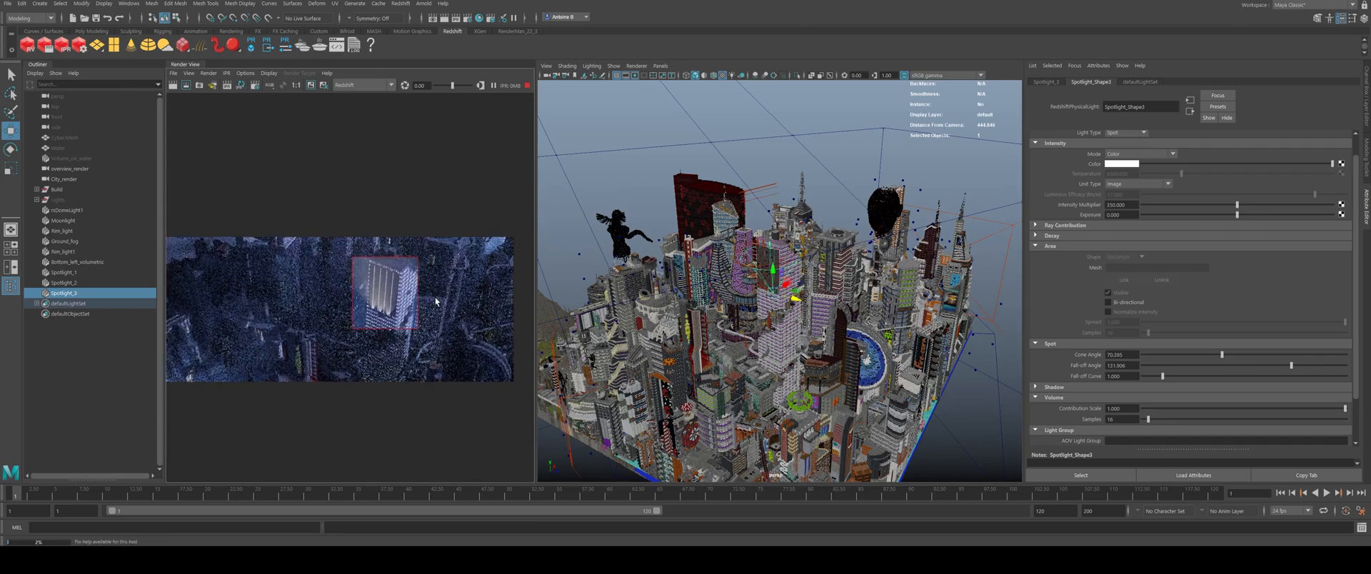
scroll(390, 300, down, 1)
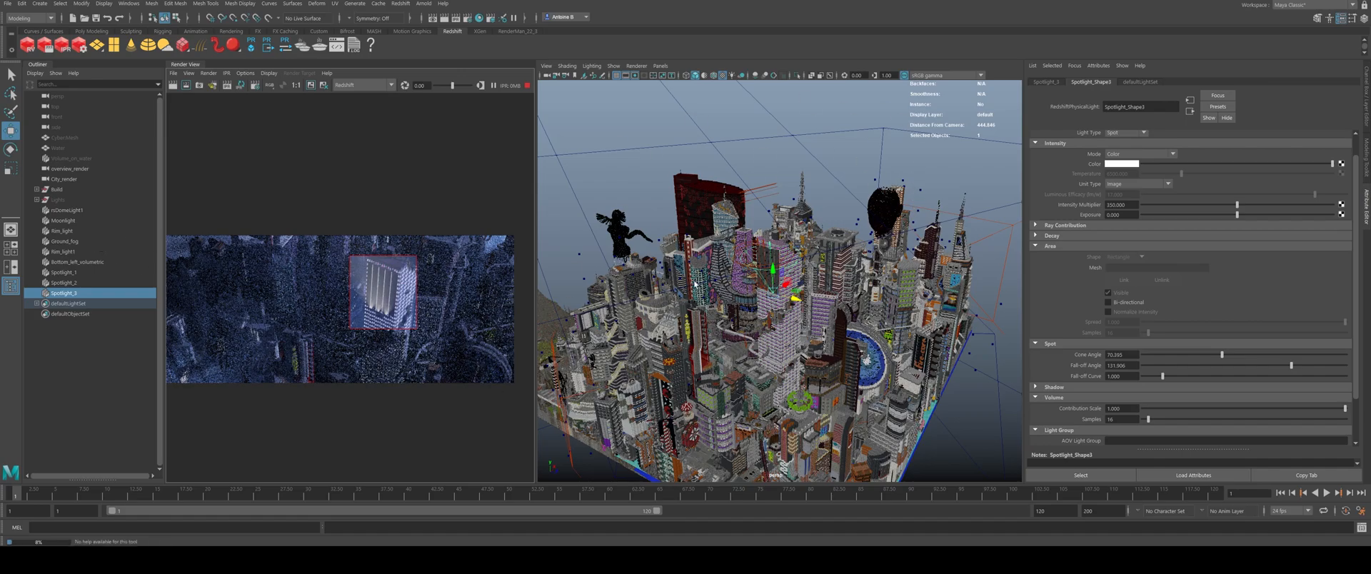
alt+drag(785, 251, 775, 284)
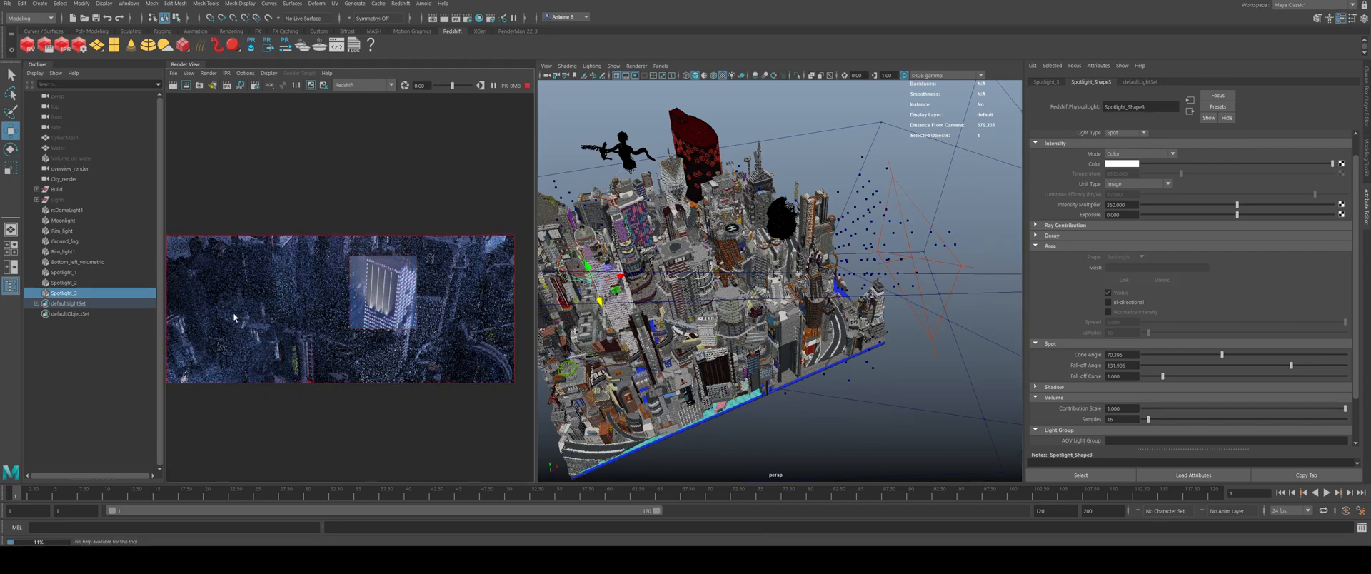
click(65, 242)
key(f)
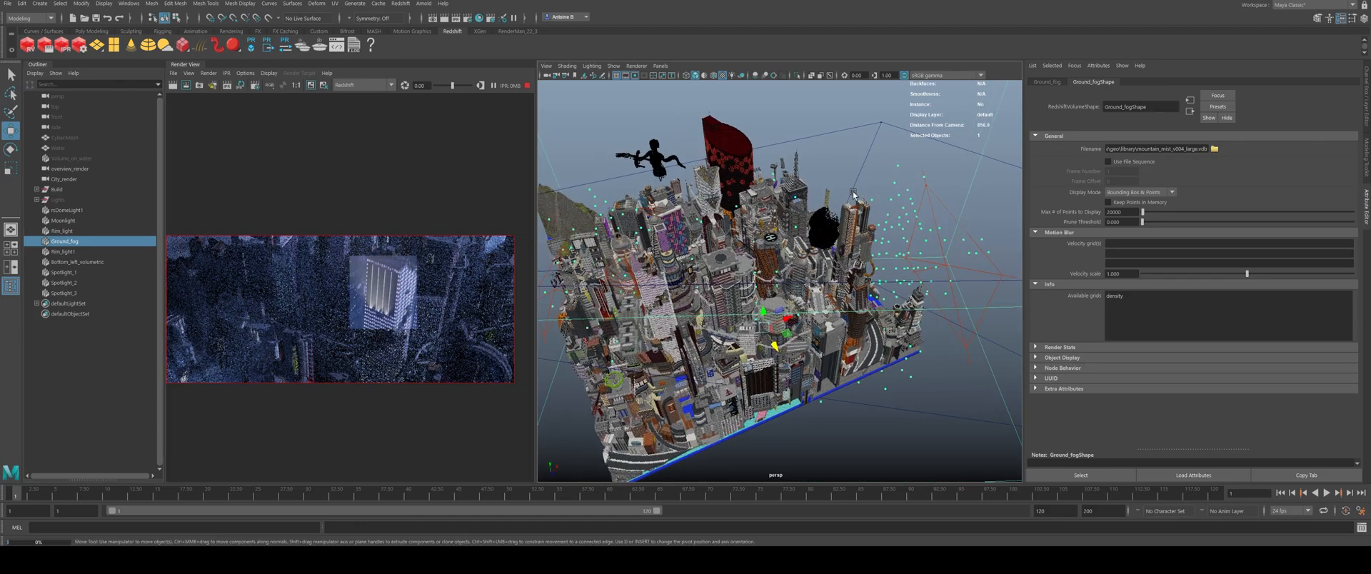
alt+drag(623, 304, 703, 307)
Step: Rename the second rim light, Rim_light1, as "Bottom left volumetric"
click(74, 252)
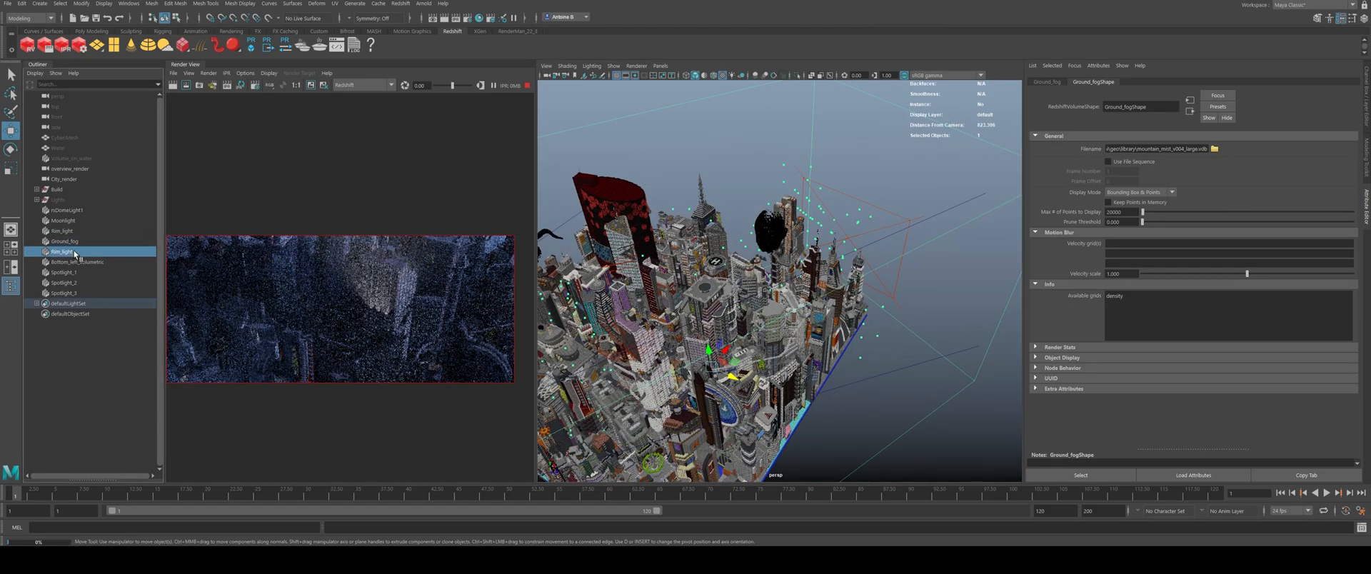
alt+middle_drag(705, 255, 873, 225)
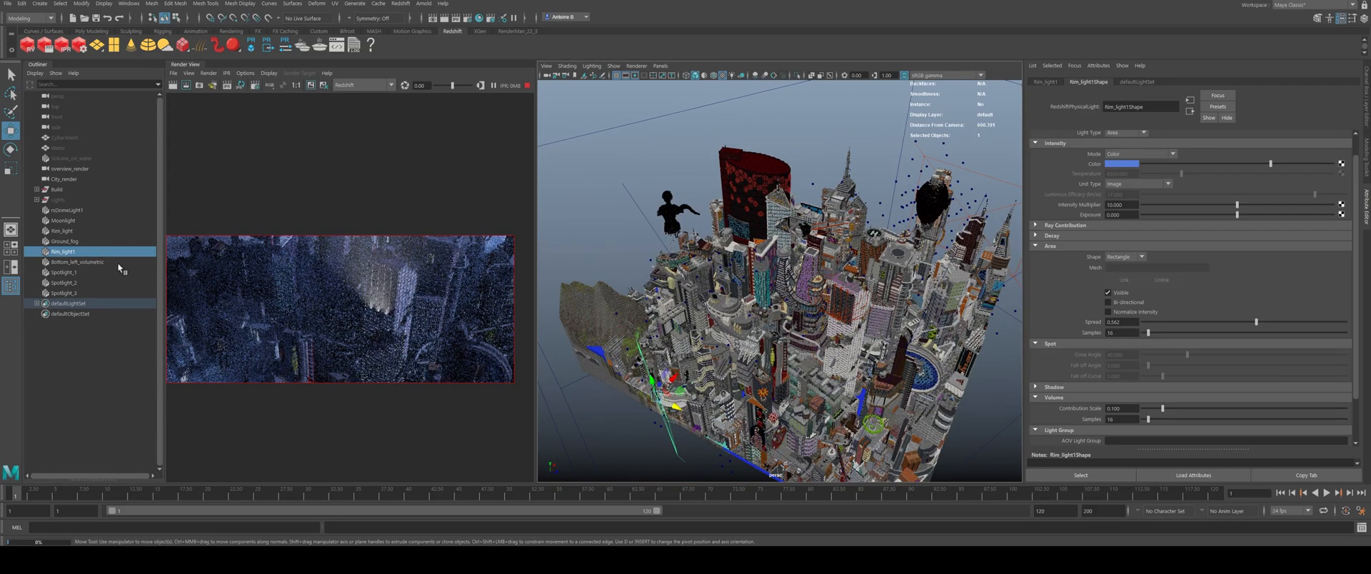
double_click(63, 252)
key(BackSpace)
text(Bottom left volumetric)
key(Return)
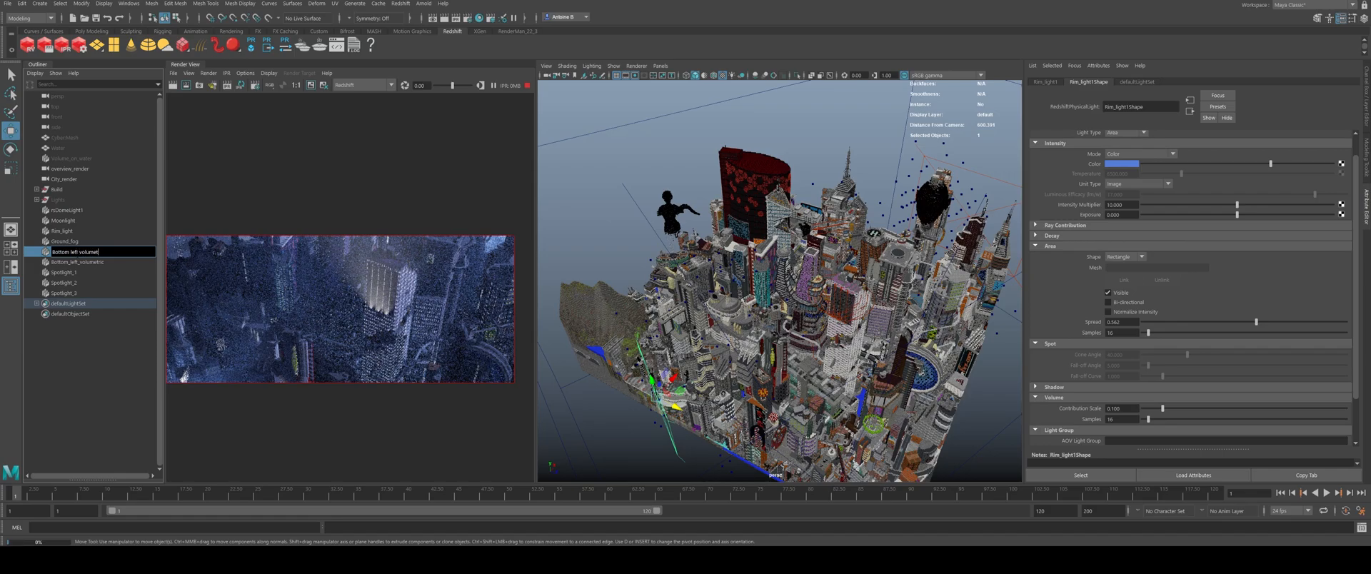
Step: Rename the original Bottom_left_volumetric light as "Volume coming from bottom"
click(78, 262)
double_click(78, 262)
text(Volume_coming_from_bottom)
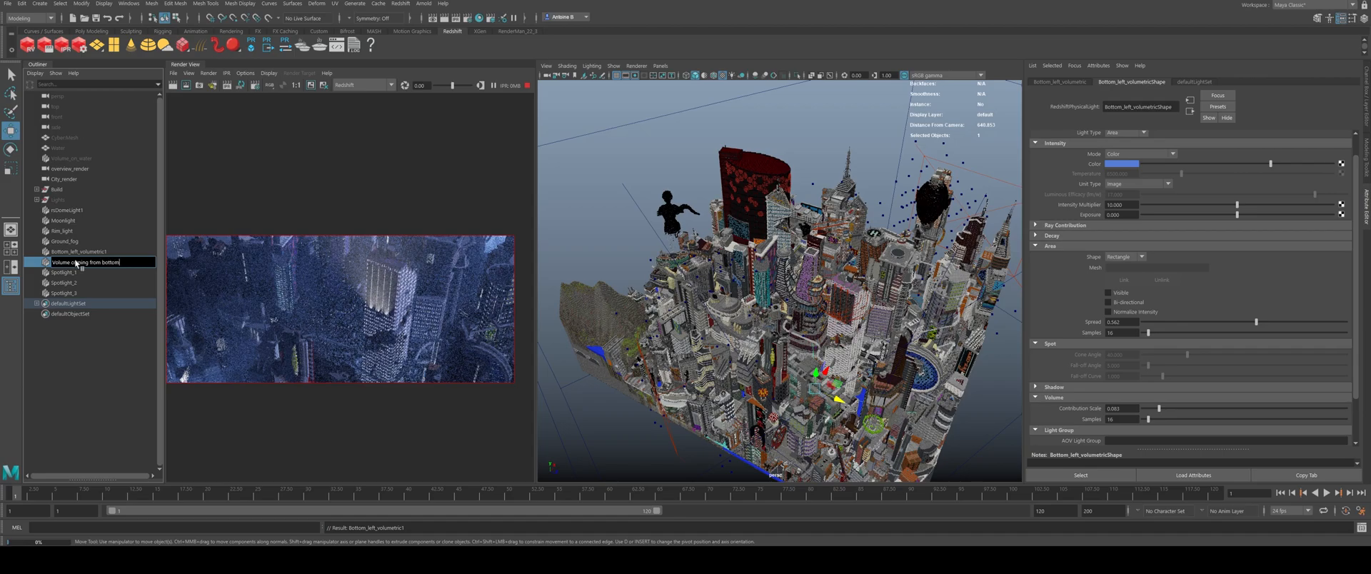
key(Return)
Step: Examine the city towers, the lights stored in the hidden lights group and the updated render preview
alt+middle_drag(653, 397, 660, 373)
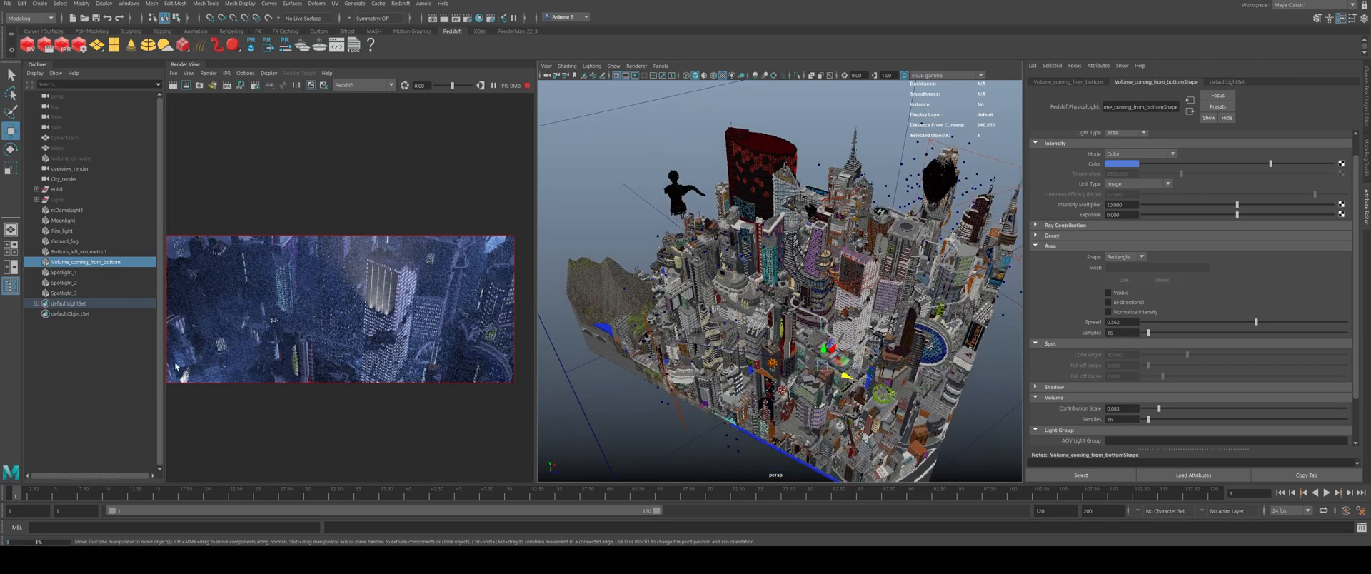
alt+drag(811, 312, 768, 391)
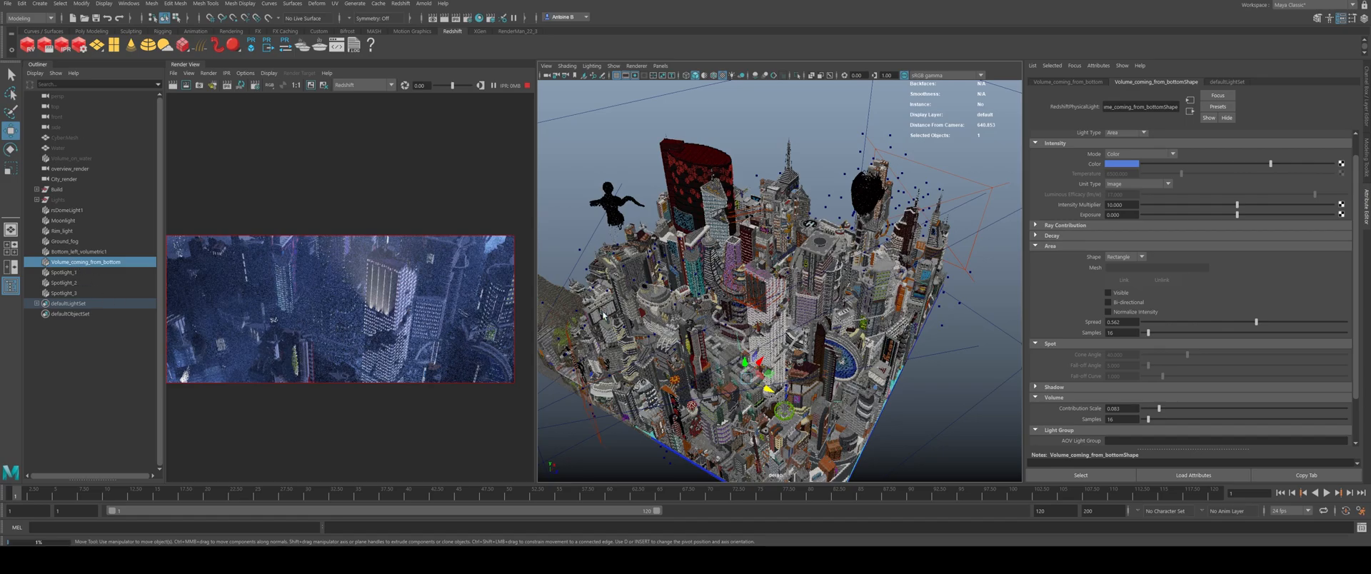
scroll(745, 322, up, 6)
alt+drag(745, 322, 779, 334)
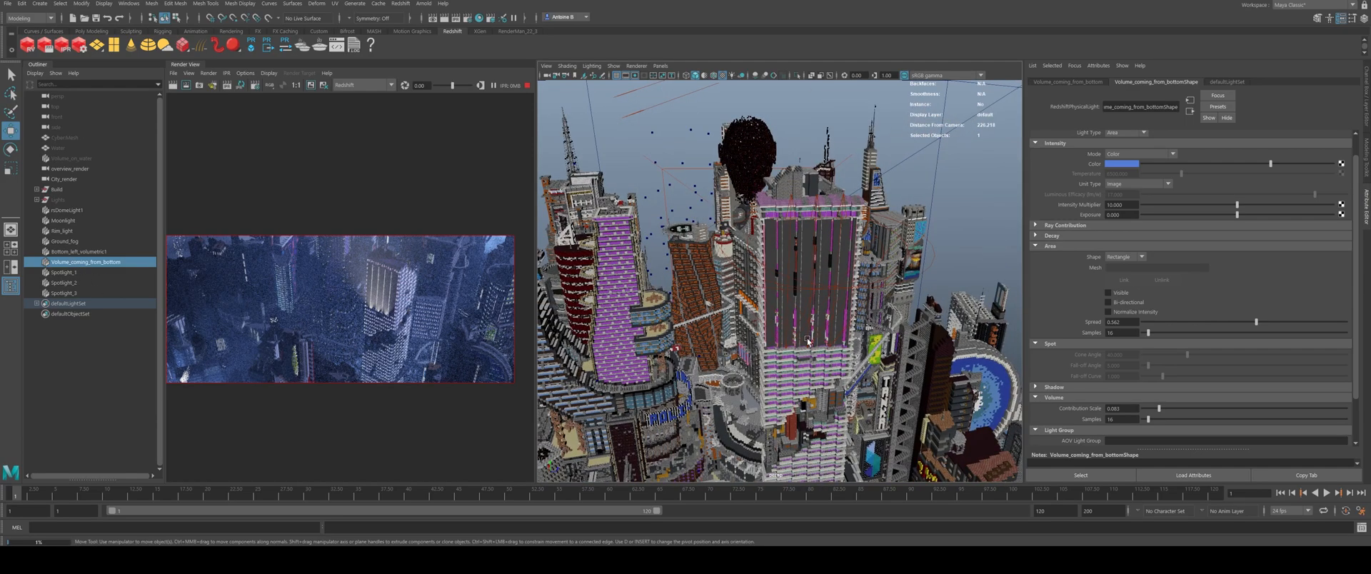
scroll(789, 340, down, 5)
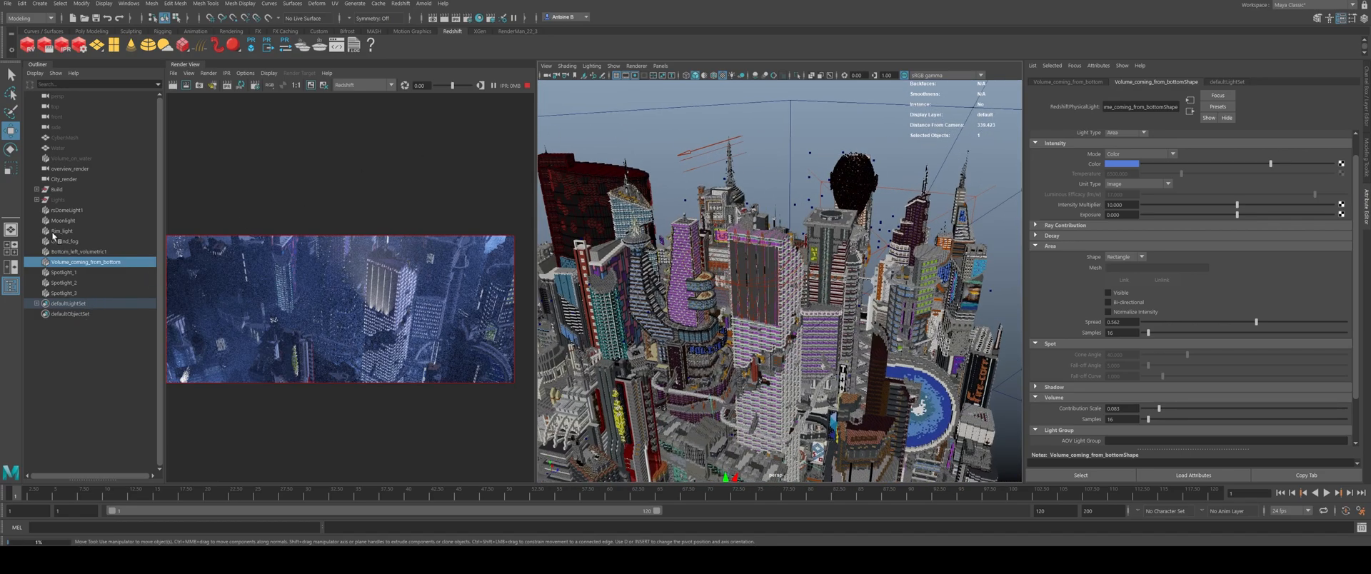
click(37, 199)
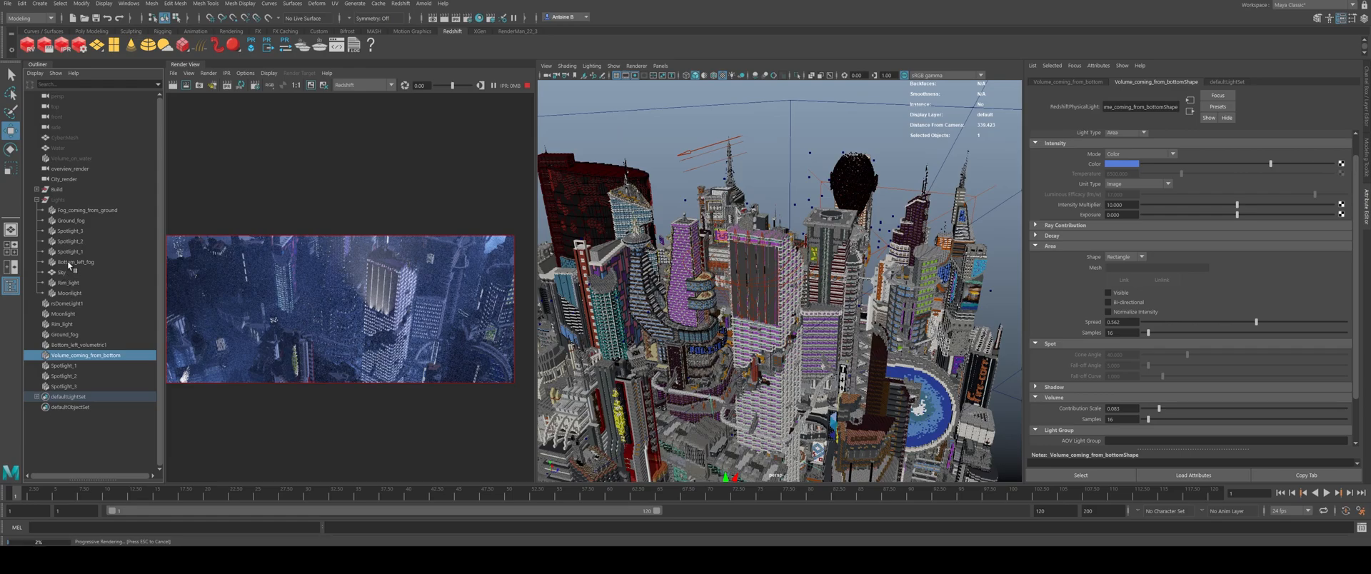
click(36, 200)
scroll(357, 275, down, 1)
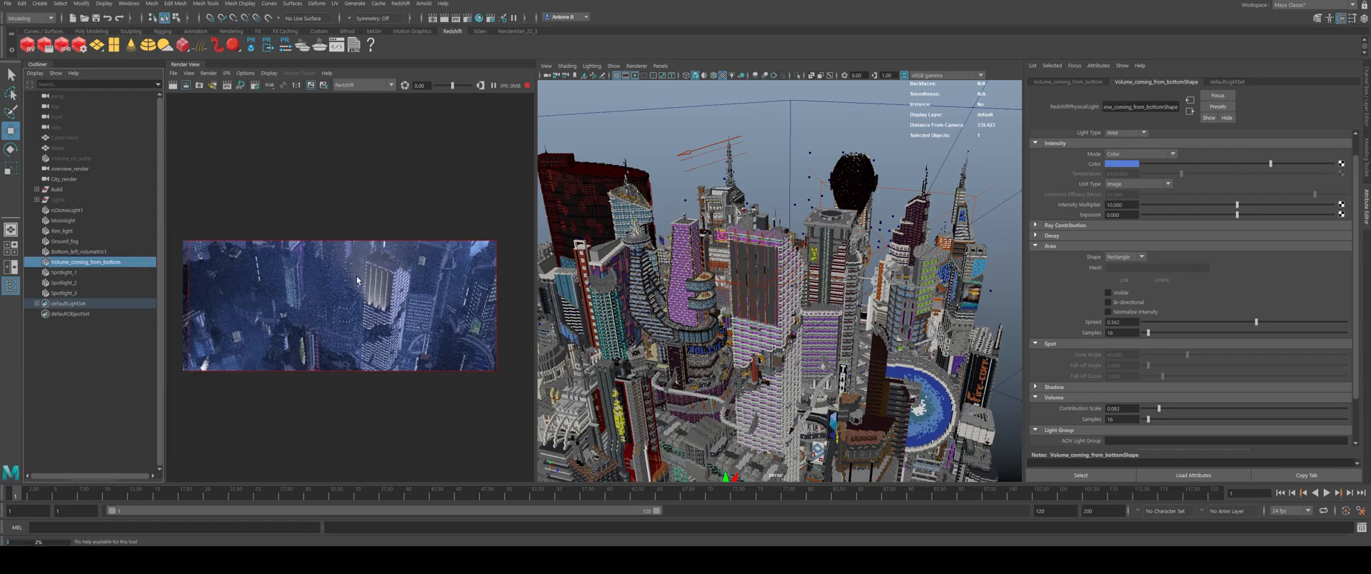
alt+middle_drag(352, 277, 356, 265)
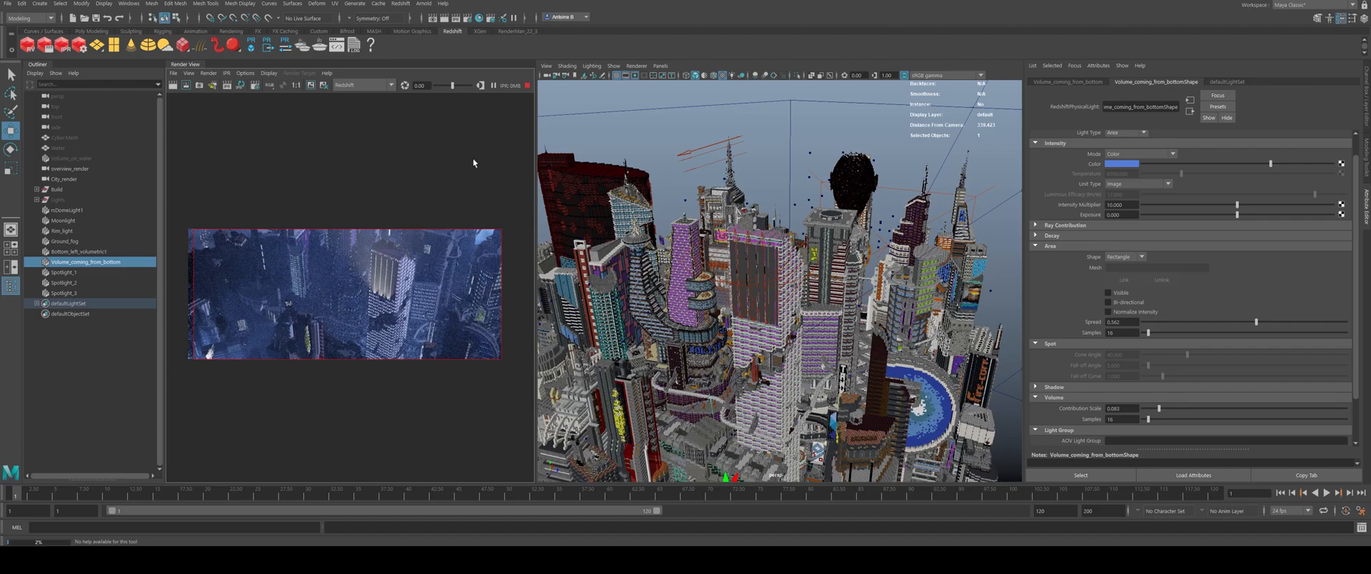
Step: Stop the IPR render and save the scene, accepting the student version notice
click(529, 84)
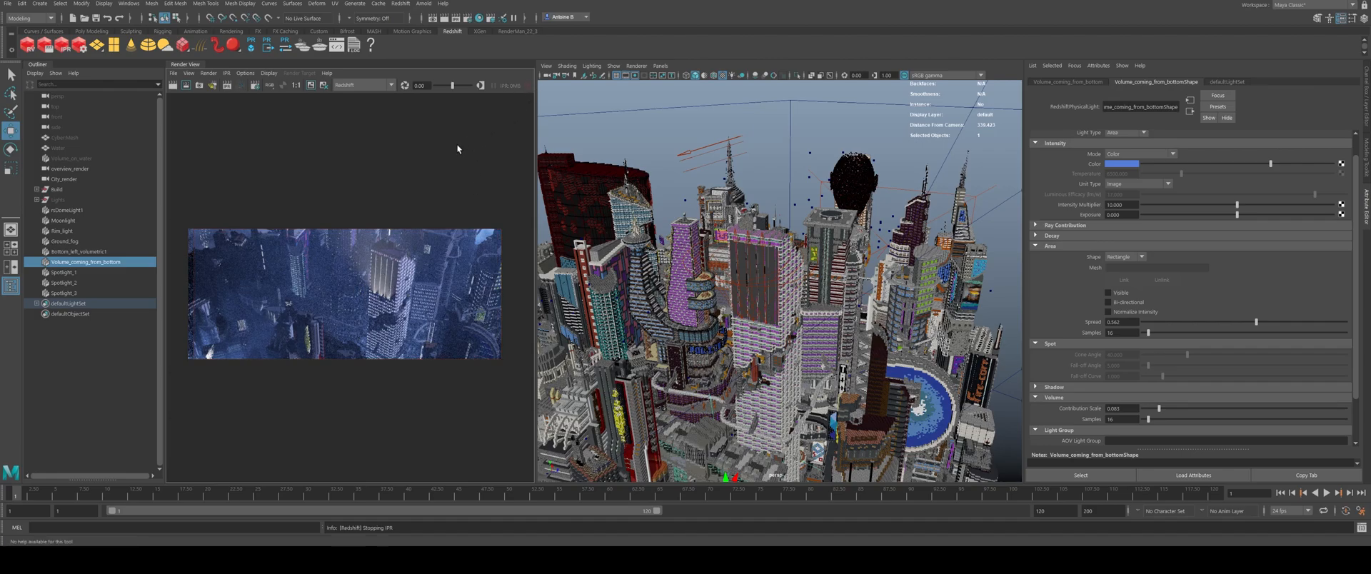
key(q)
key(ctrl+s)
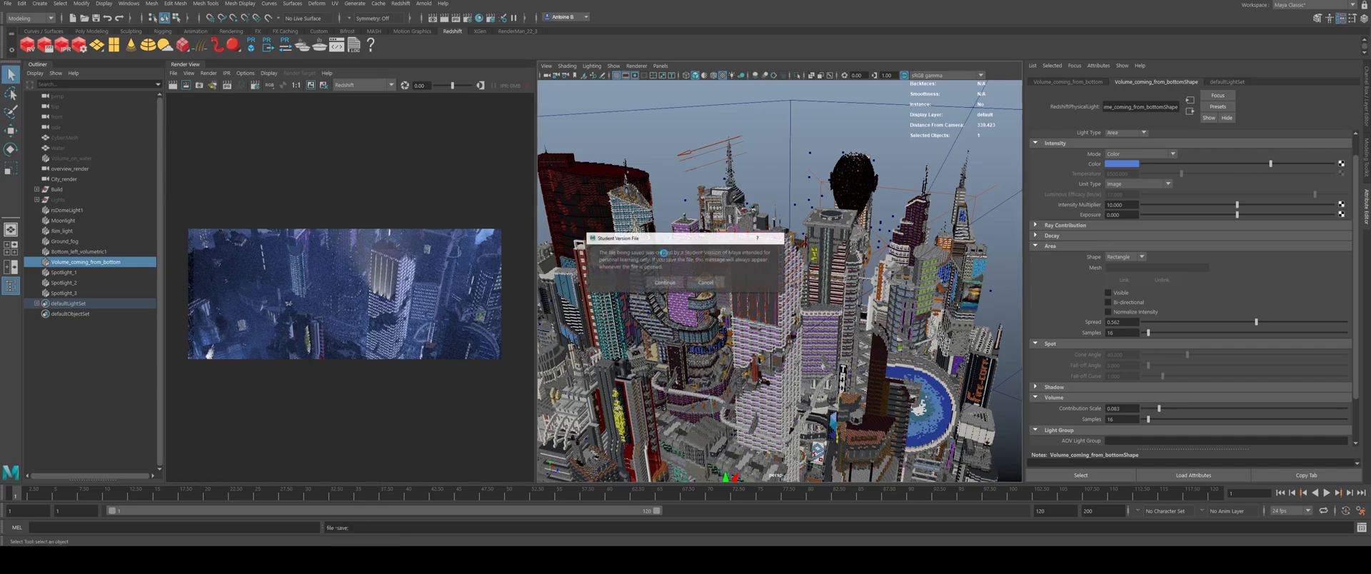
click(669, 283)
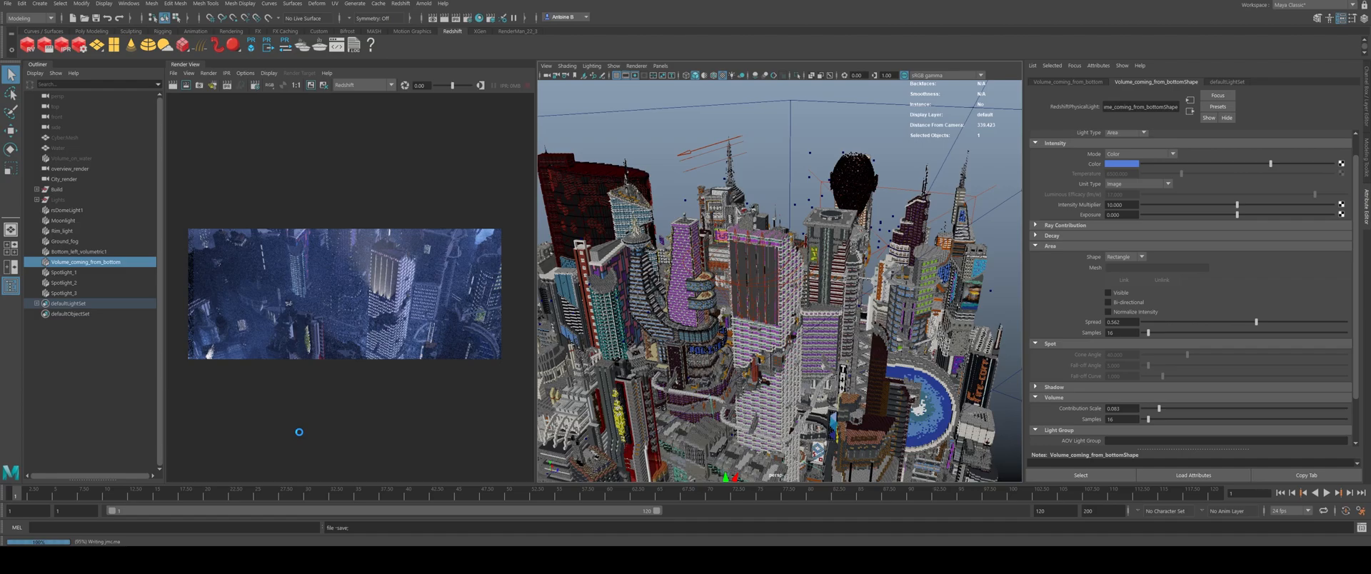
key(w)
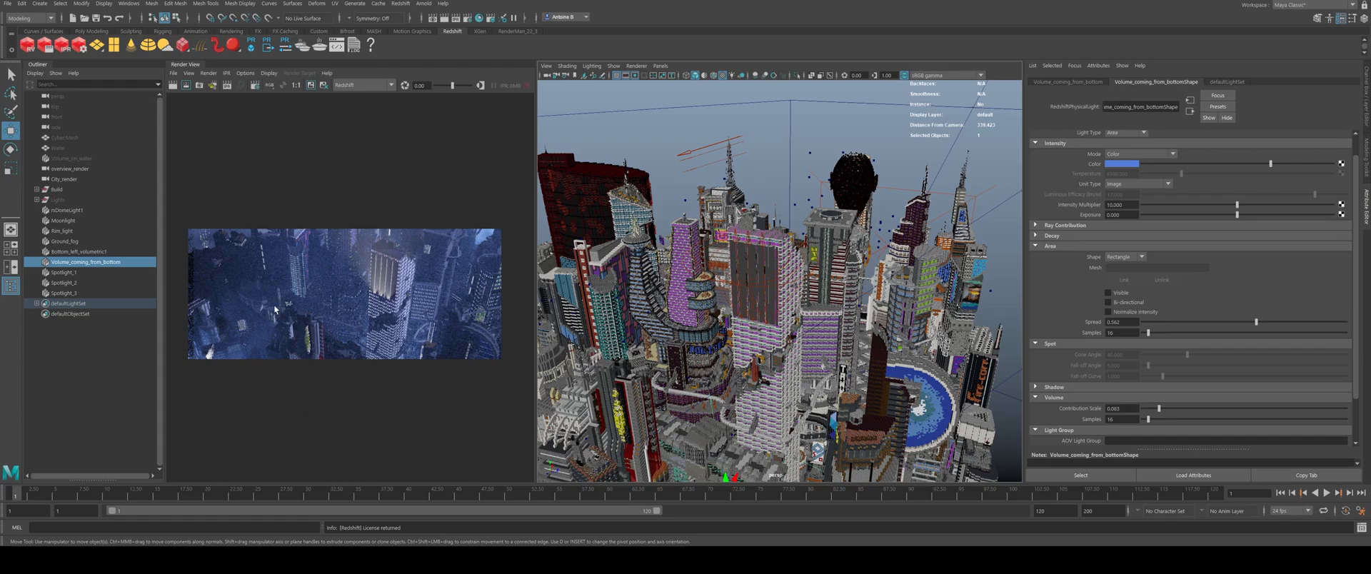
Step: Widen the Render View and set its test resolution to the full render settings size of 1920x800
scroll(279, 308, up, 1)
middle_drag(327, 290, 320, 295)
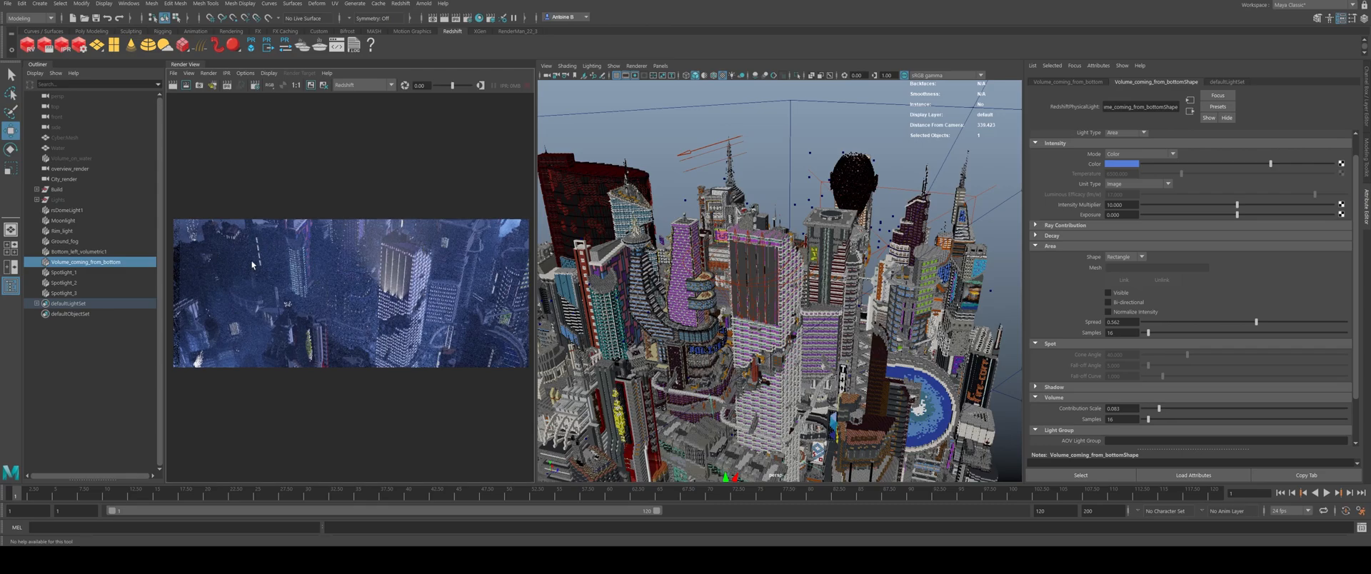
drag(536, 143, 682, 136)
click(227, 72)
mouse_move(261, 105)
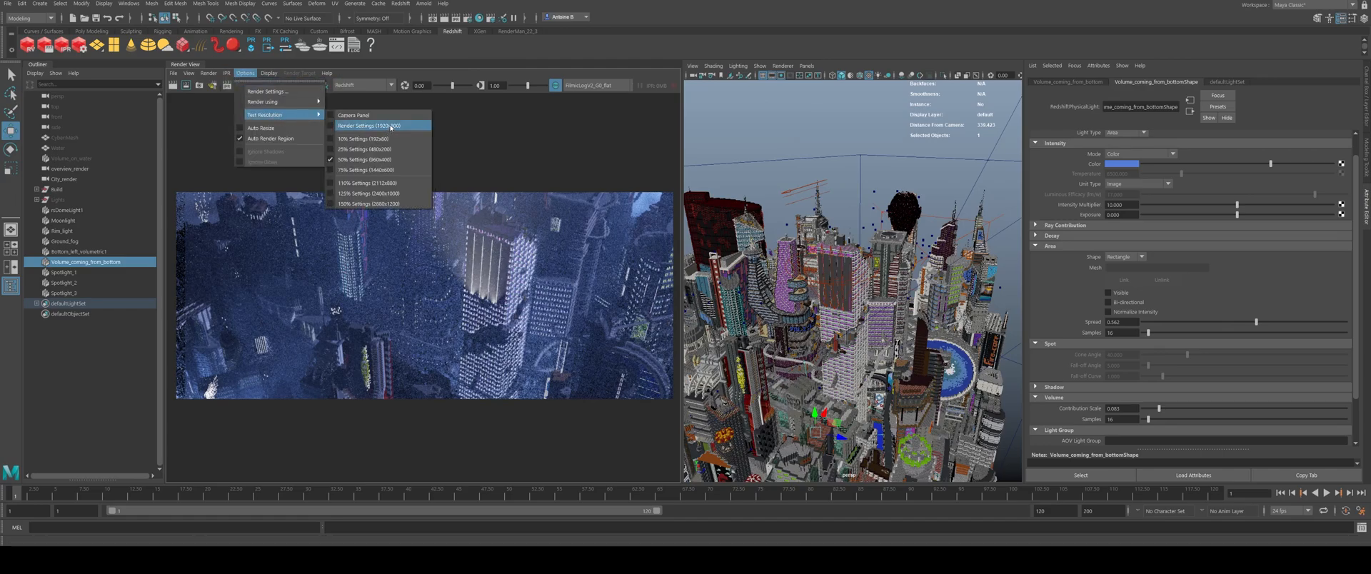
click(390, 126)
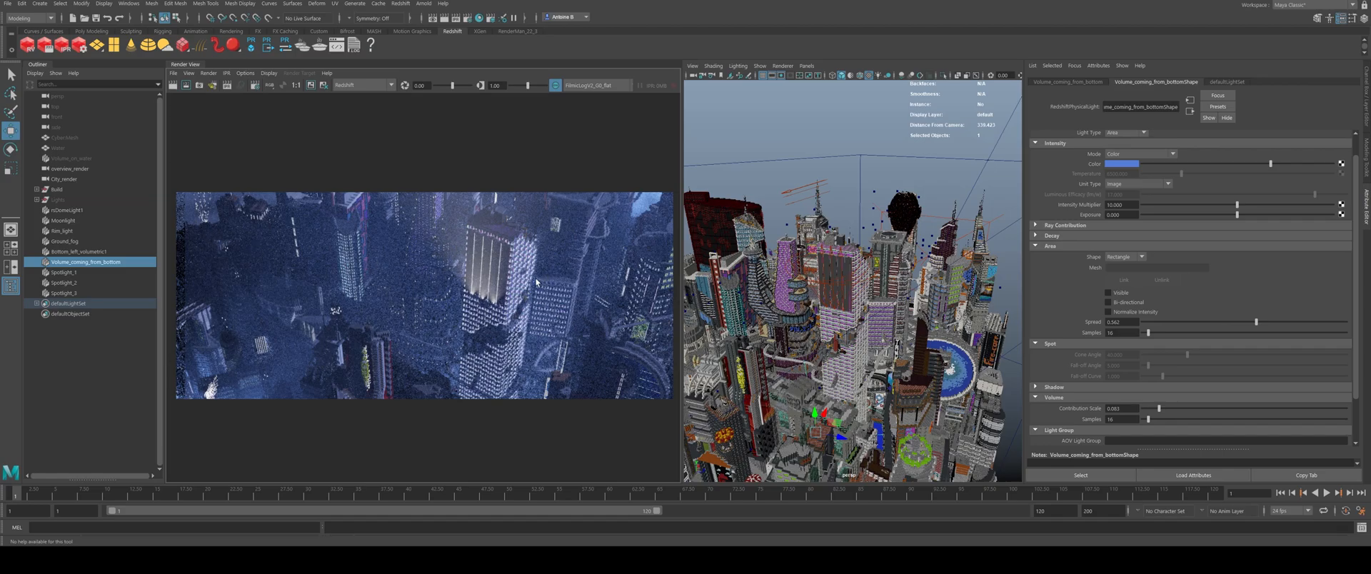
Step: Start a full-frame render from the City_render camera
click(248, 74)
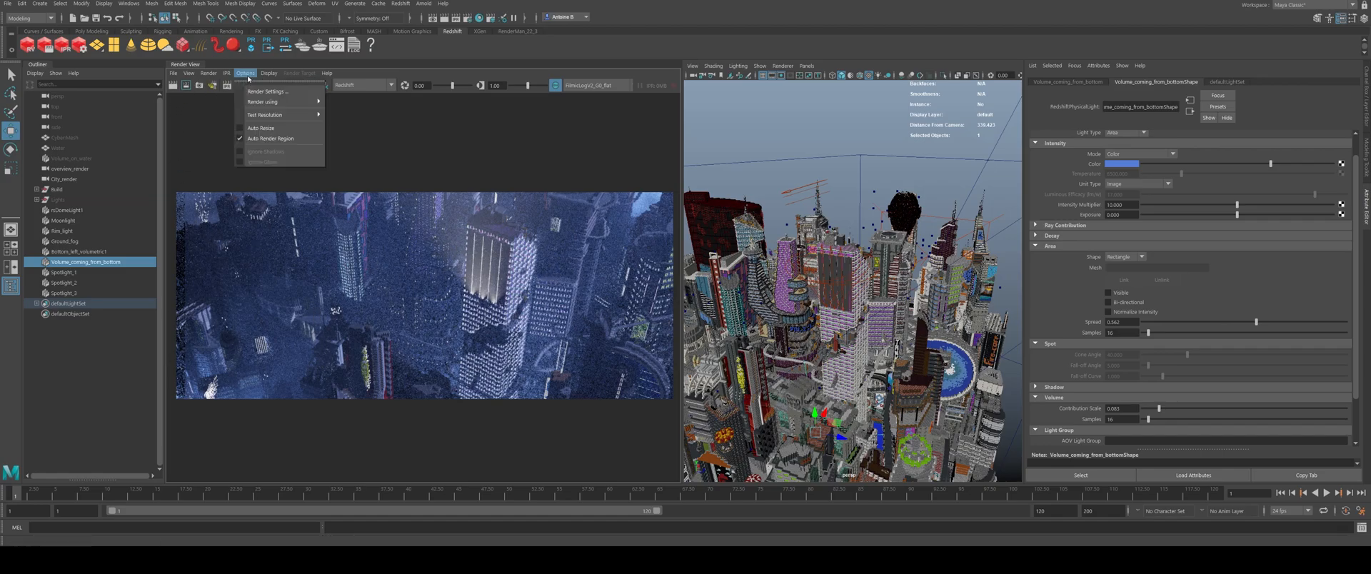
mouse_move(227, 74)
mouse_move(244, 106)
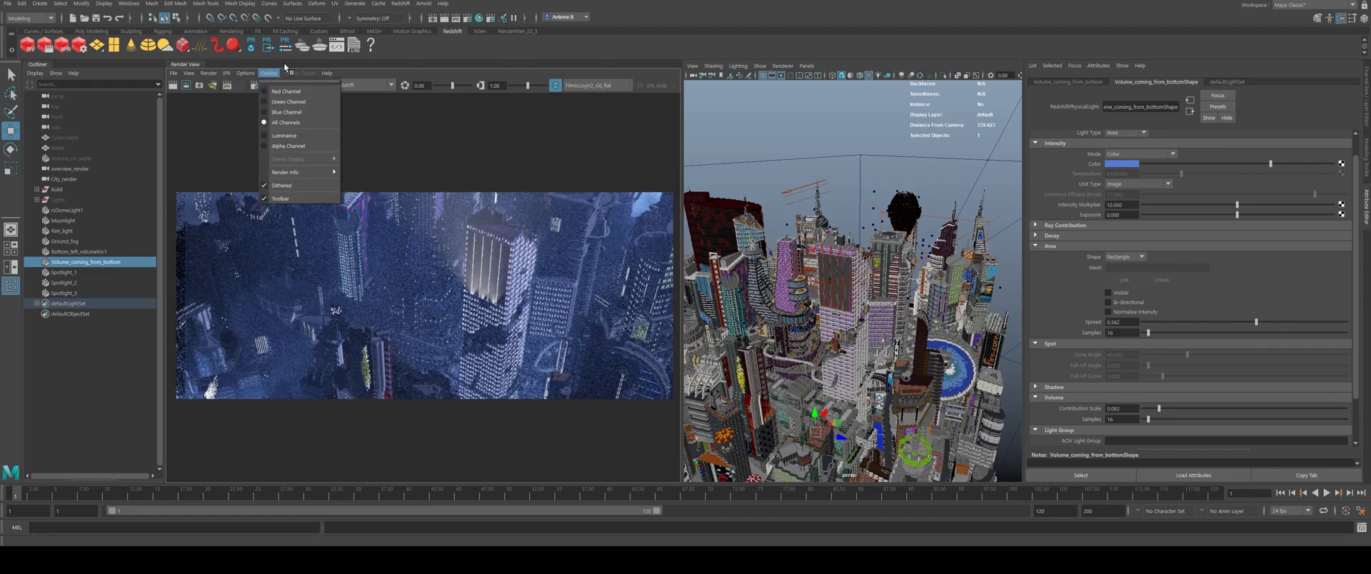
click(204, 74)
mouse_move(229, 128)
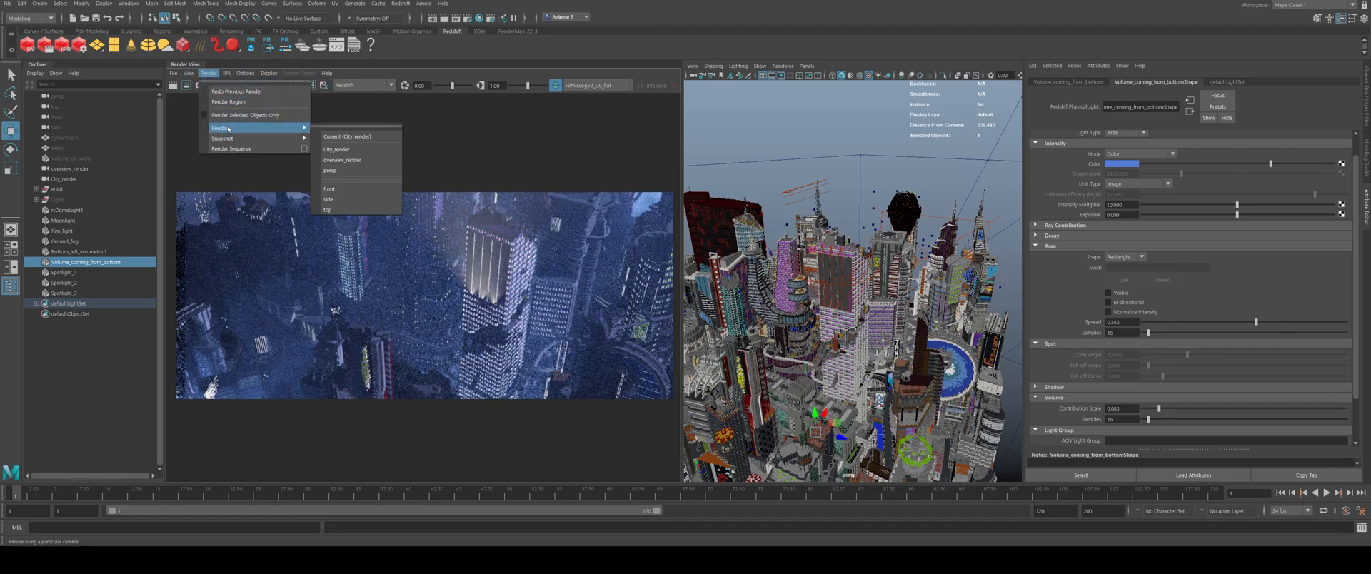
click(357, 151)
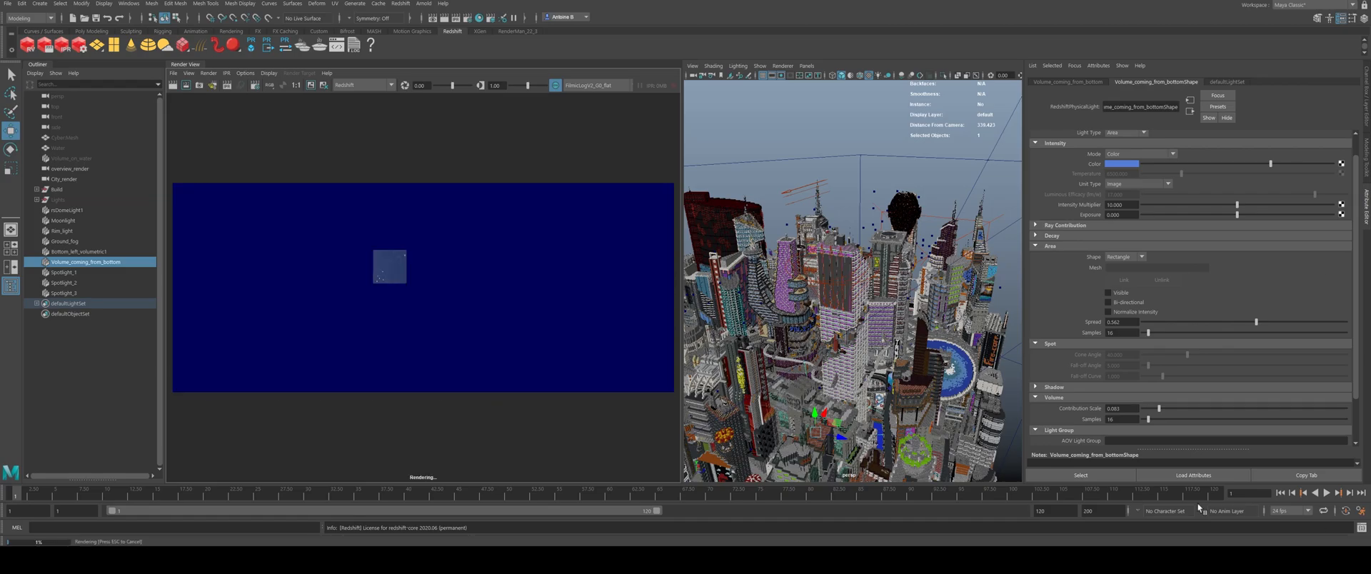
Step: Inspect the first rendered bucket of the city image and cancel the render
scroll(395, 293, up, 7)
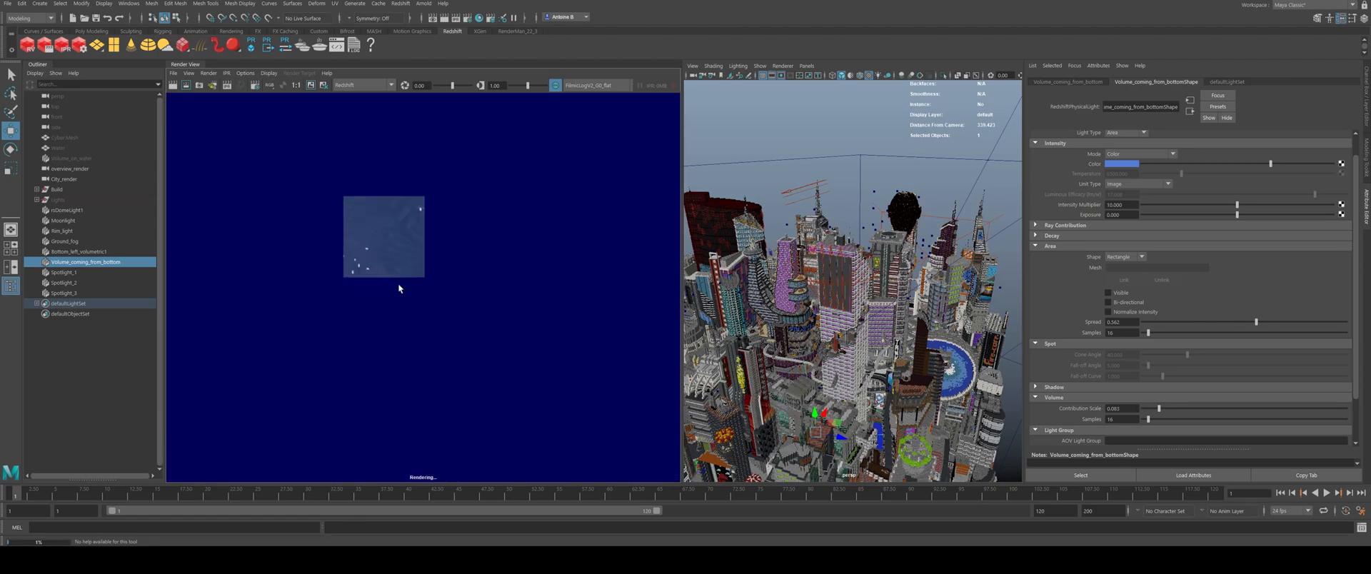
scroll(403, 284, down, 5)
scroll(403, 284, down, 2)
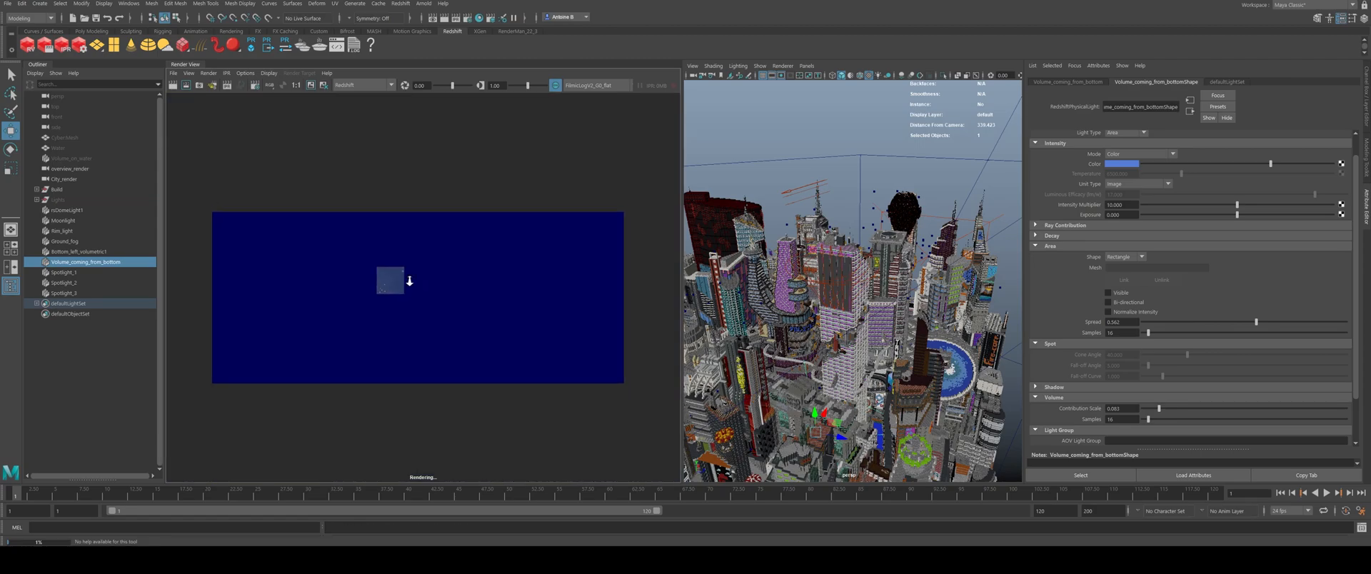
scroll(472, 269, up, 1)
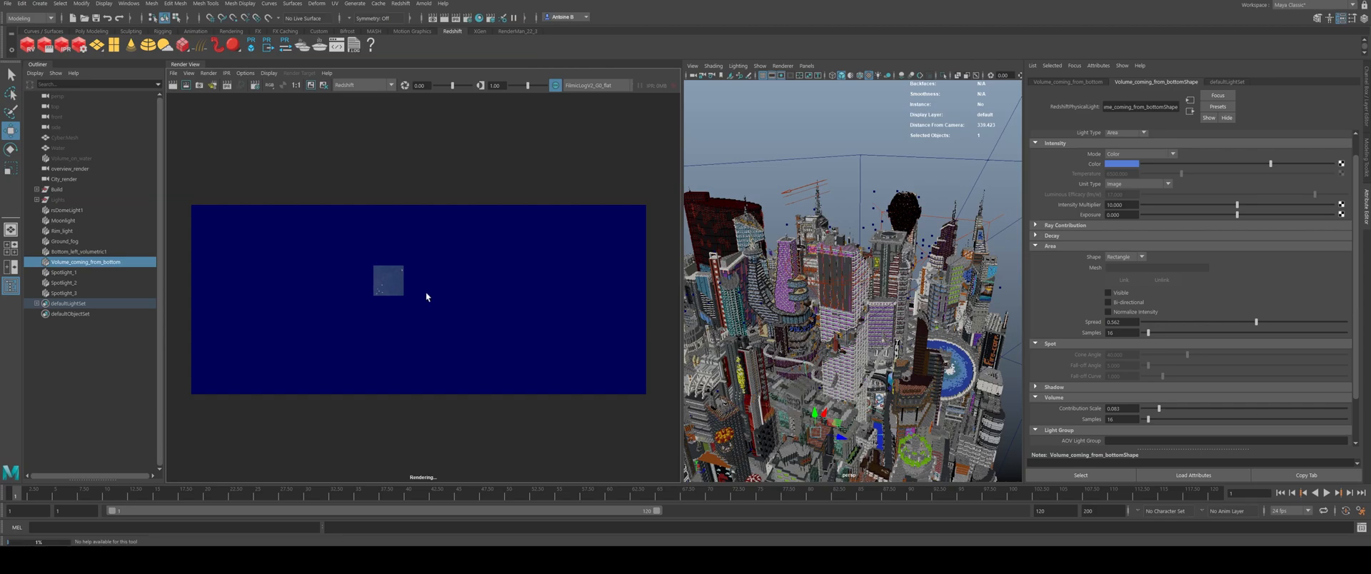
scroll(399, 282, up, 1)
scroll(401, 281, down, 2)
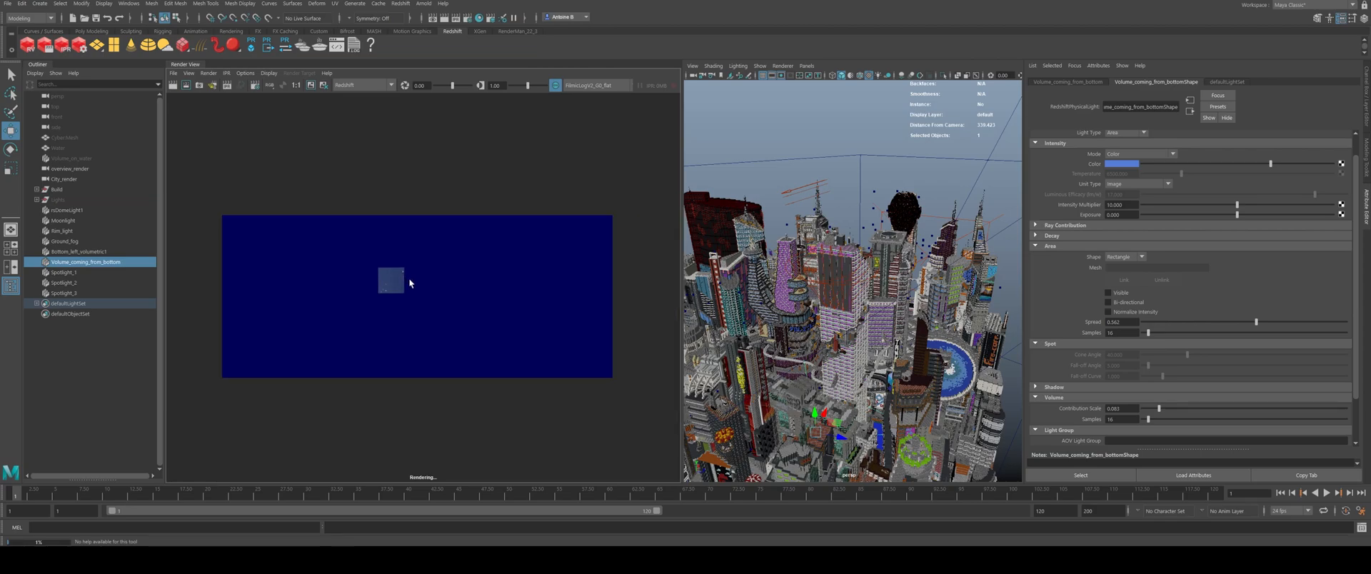
key(Escape)
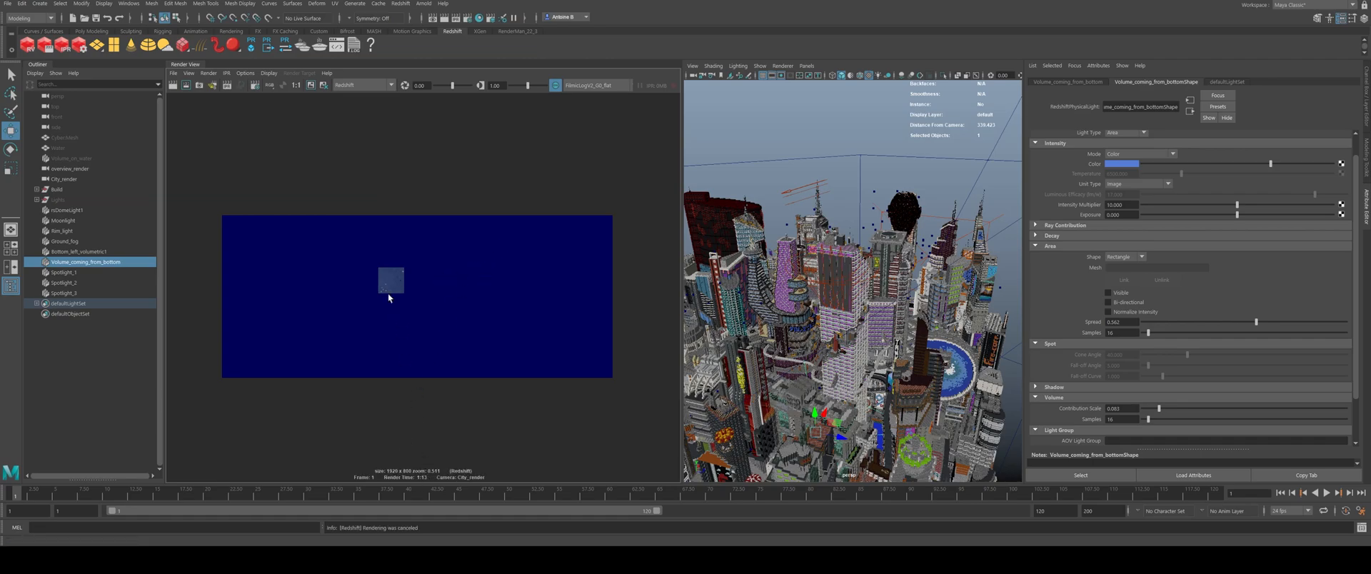
scroll(398, 291, up, 2)
scroll(393, 291, down, 1)
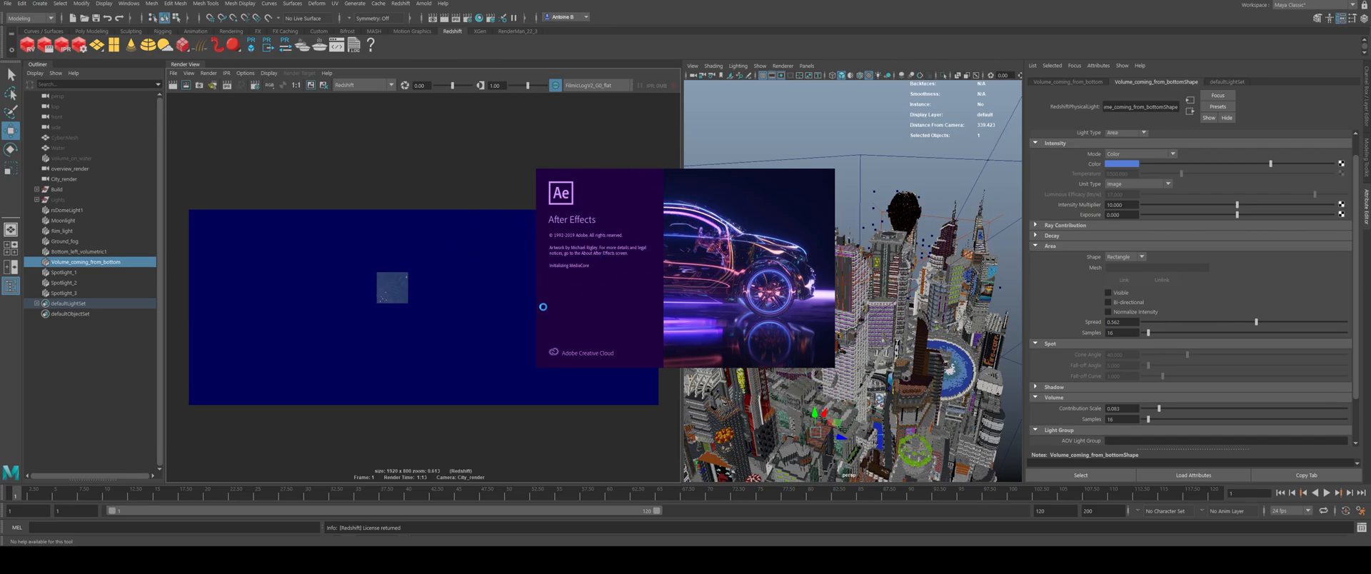
Step: Switch to After Effects and import the city's EXR render into the project
mouse_move(68, 565)
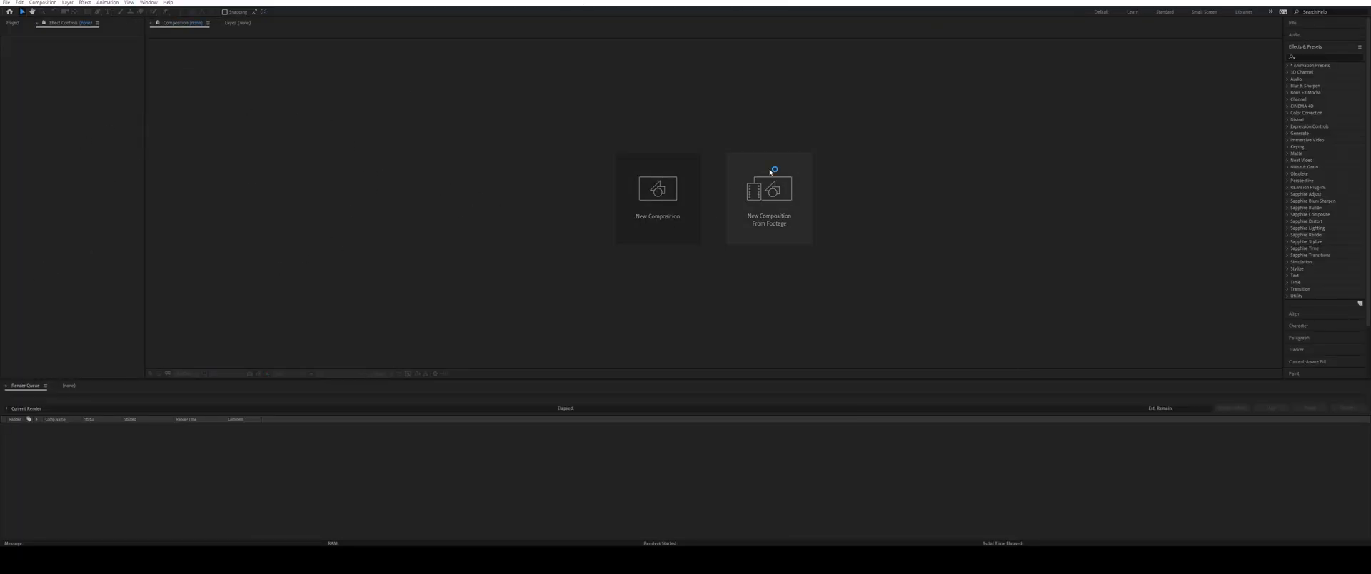
click(386, 186)
key(ctrl+n)
drag(191, 117, 67, 148)
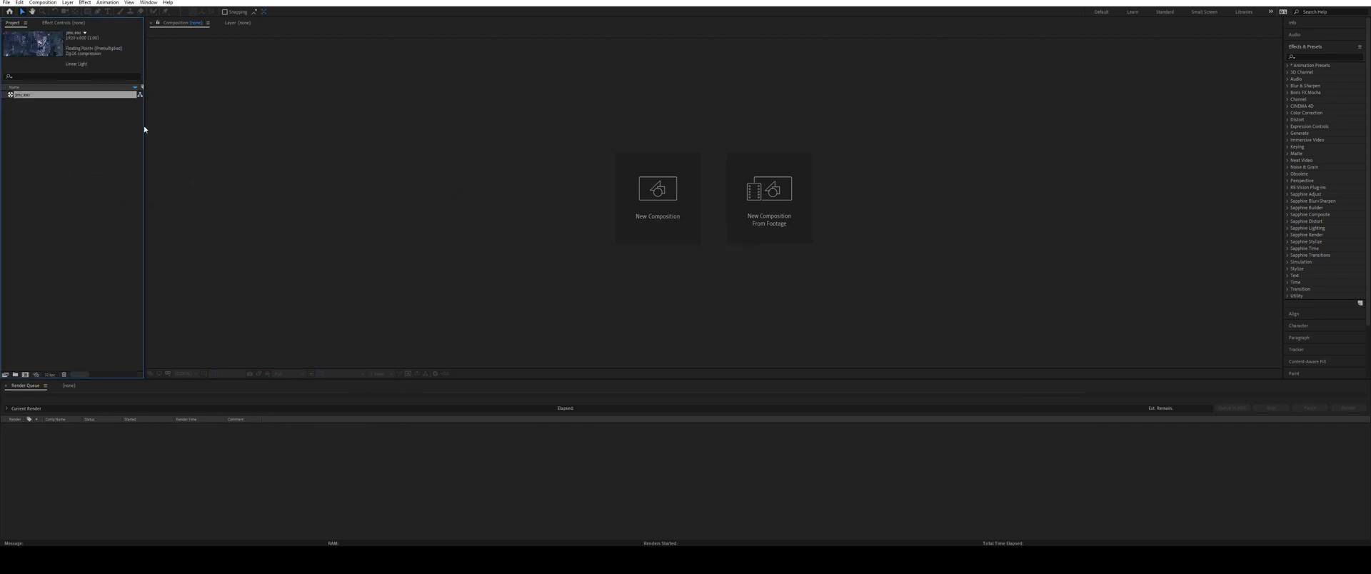
Step: Show the timeline and create a composition from the imported city EXR
click(69, 385)
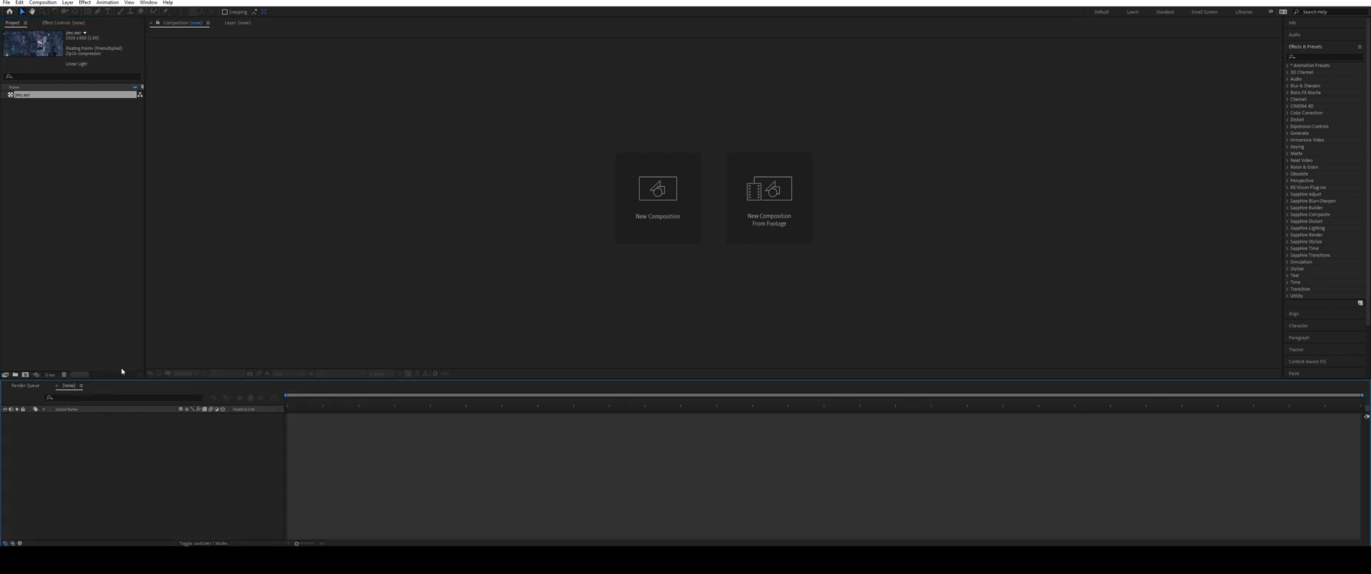
drag(26, 95, 183, 473)
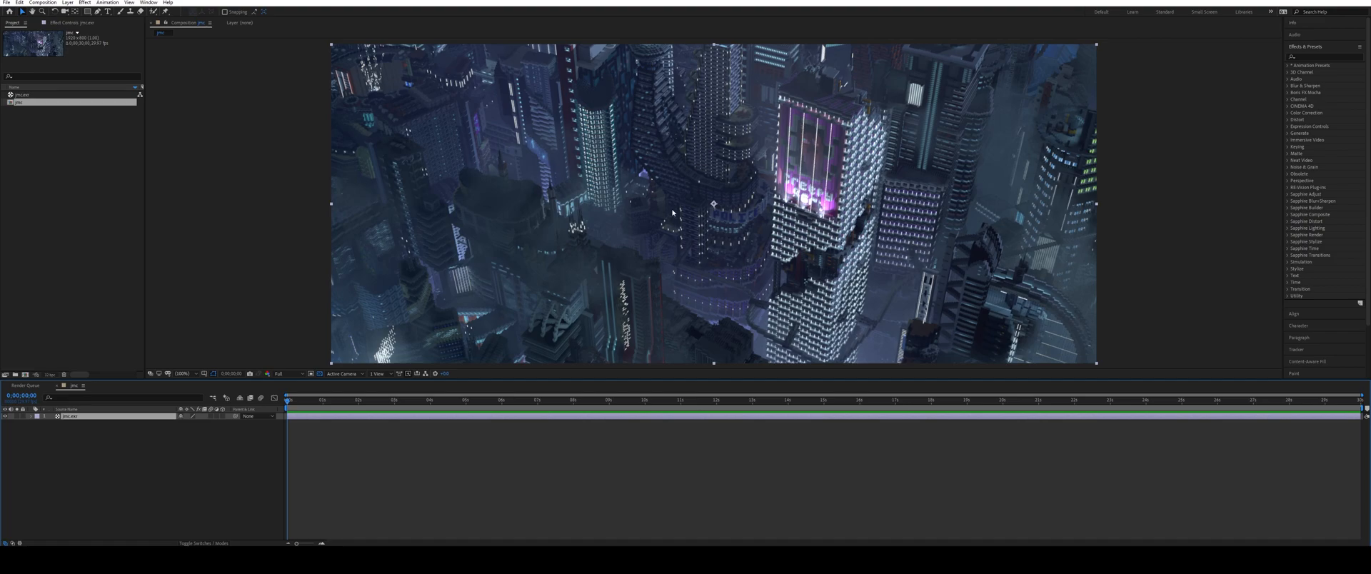
Step: Duplicate the city EXR layer and apply the EXtractoR effect to the copy, extracting the ambient occlusion pass
click(1324, 57)
text(extra)
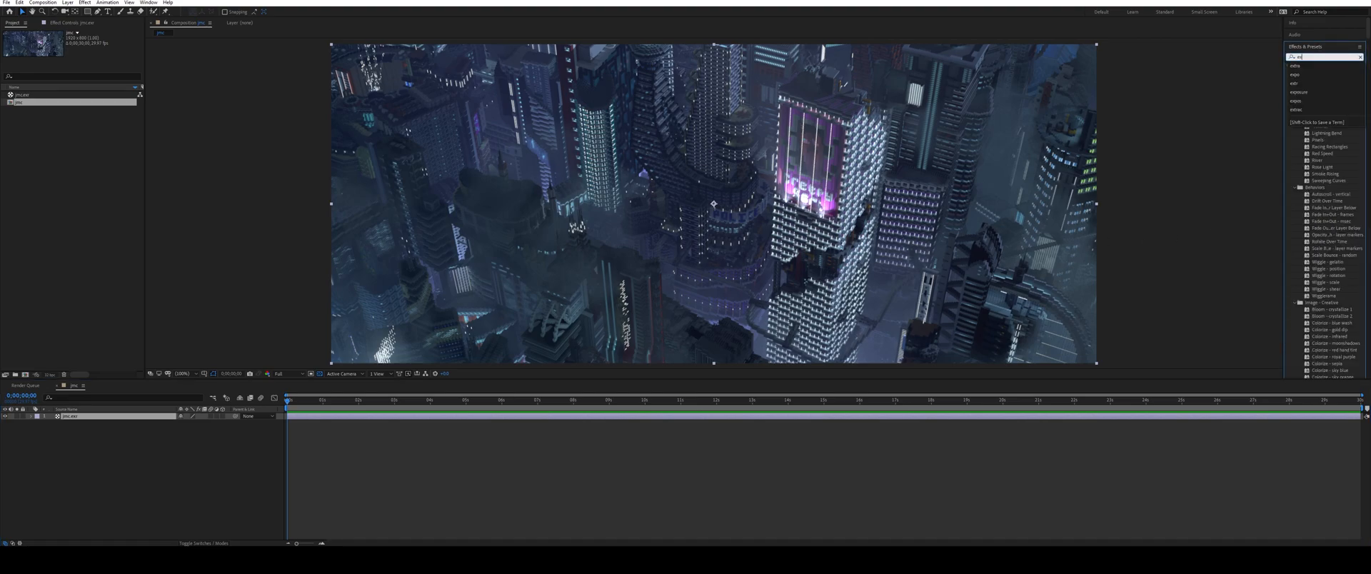
click(51, 418)
key(ctrl+d)
double_click(1307, 79)
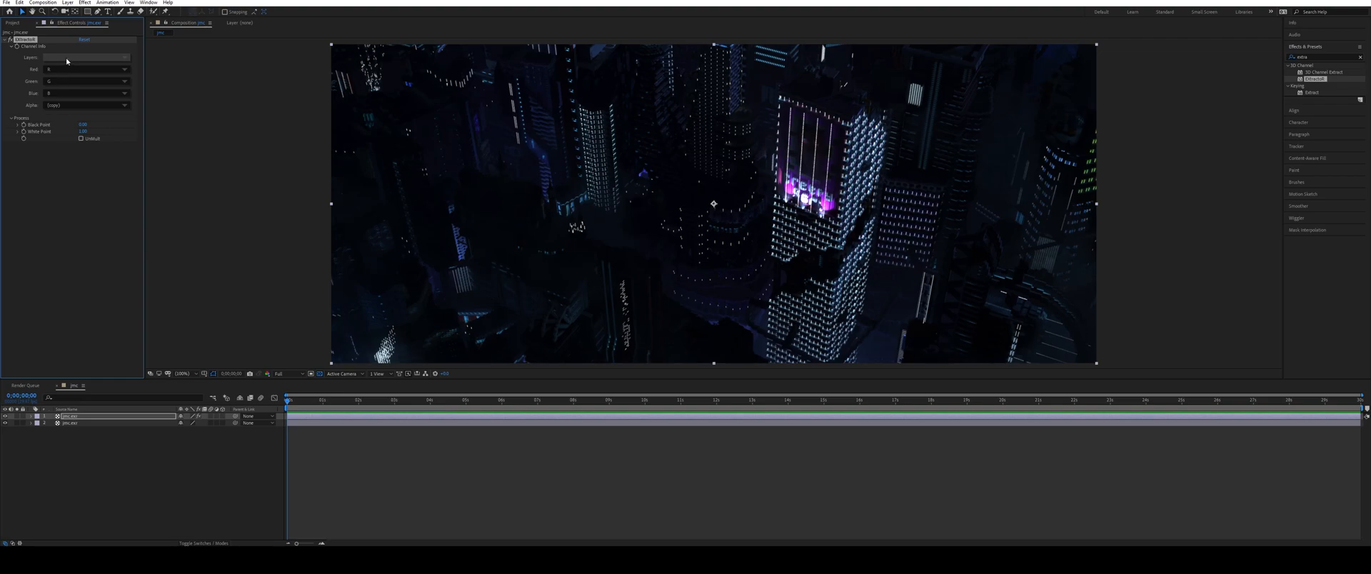
click(67, 58)
click(92, 63)
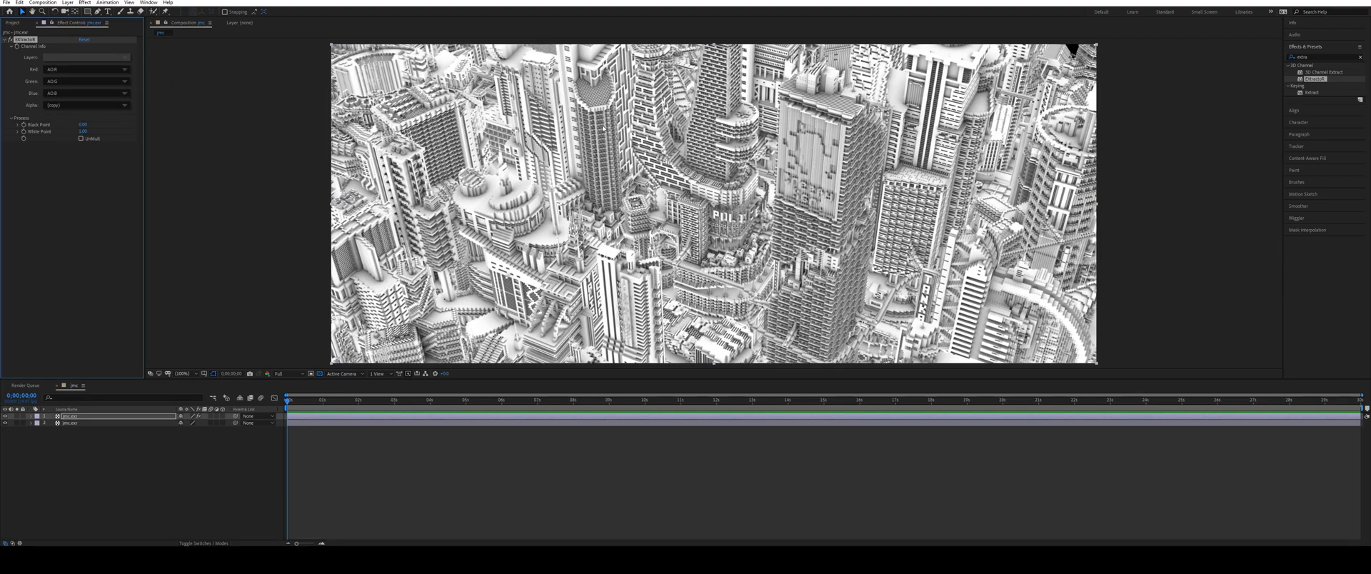
Step: Duplicate the ambient occlusion layer and set the copy's EXtractoR effect to the Emission pass
click(71, 416)
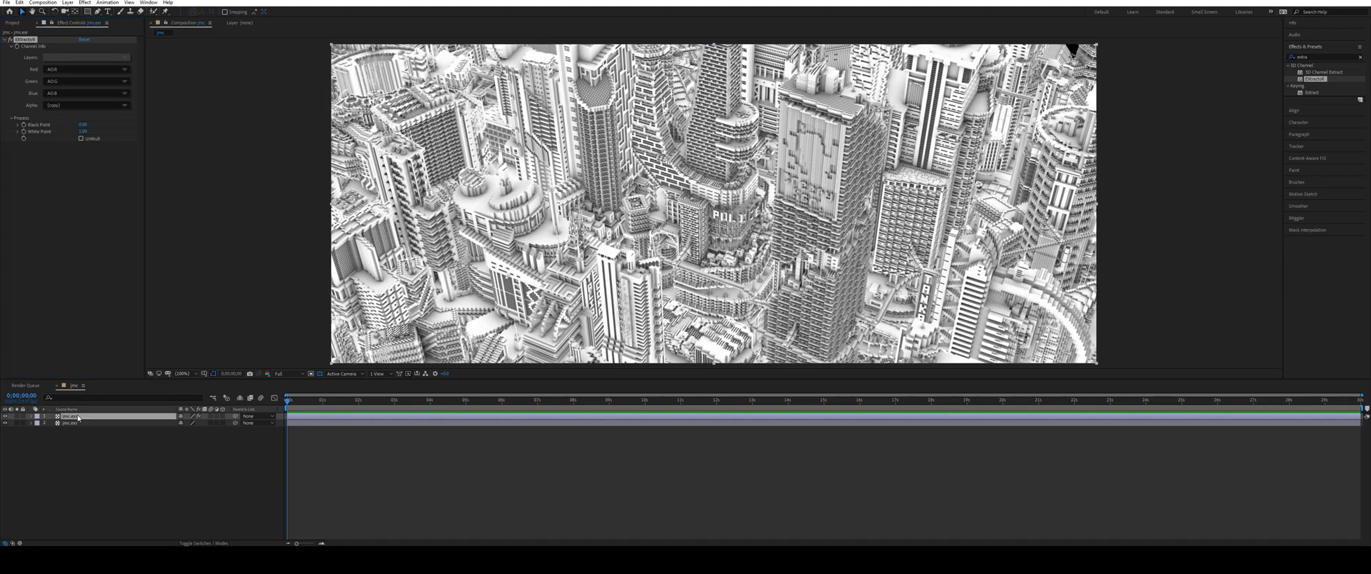
key(ctrl+d)
click(70, 58)
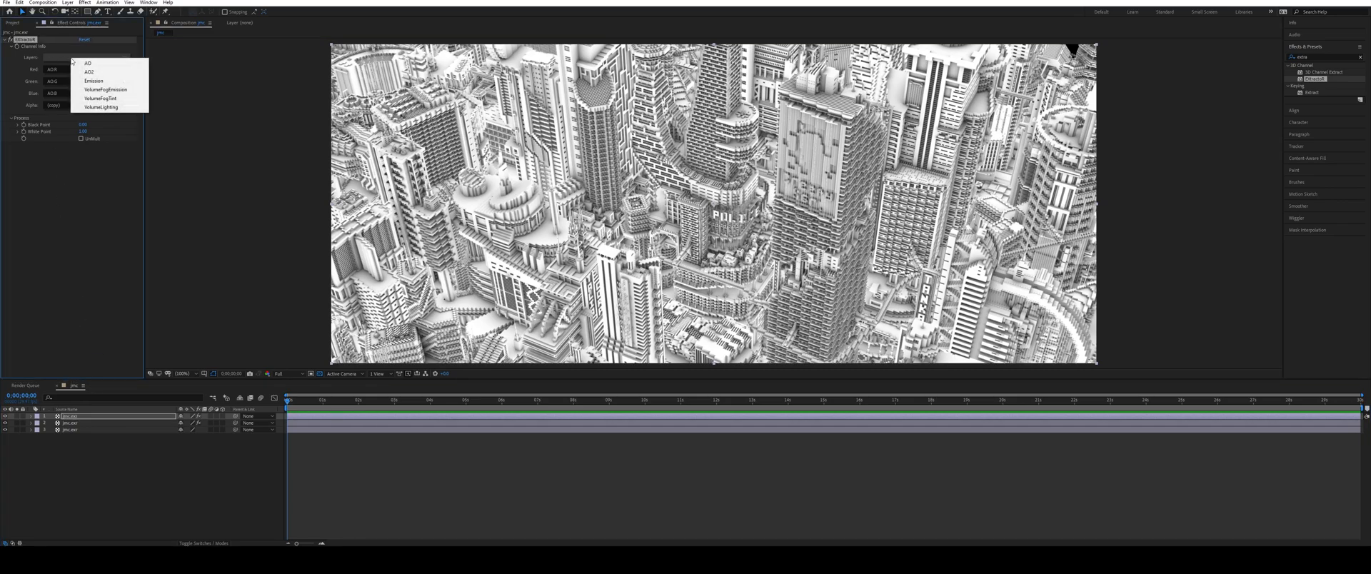
click(128, 86)
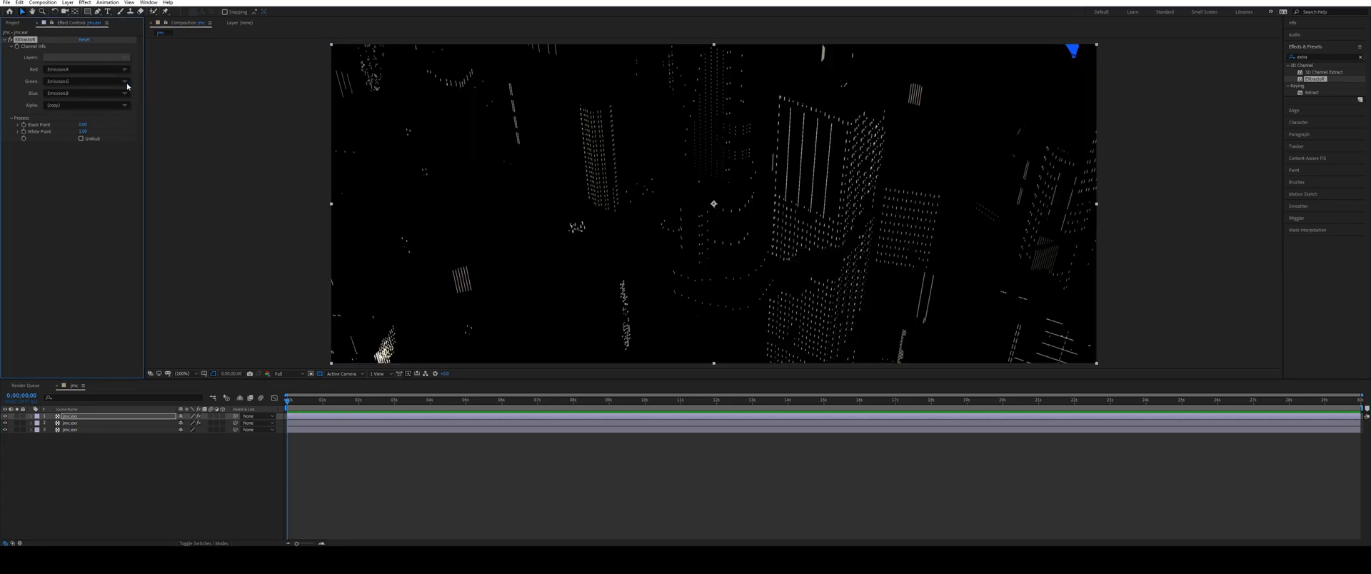
Step: Duplicate the Emission layer and set the copy's EXtractoR effect to the VolumeLighting pass
key(ctrl+d)
click(71, 58)
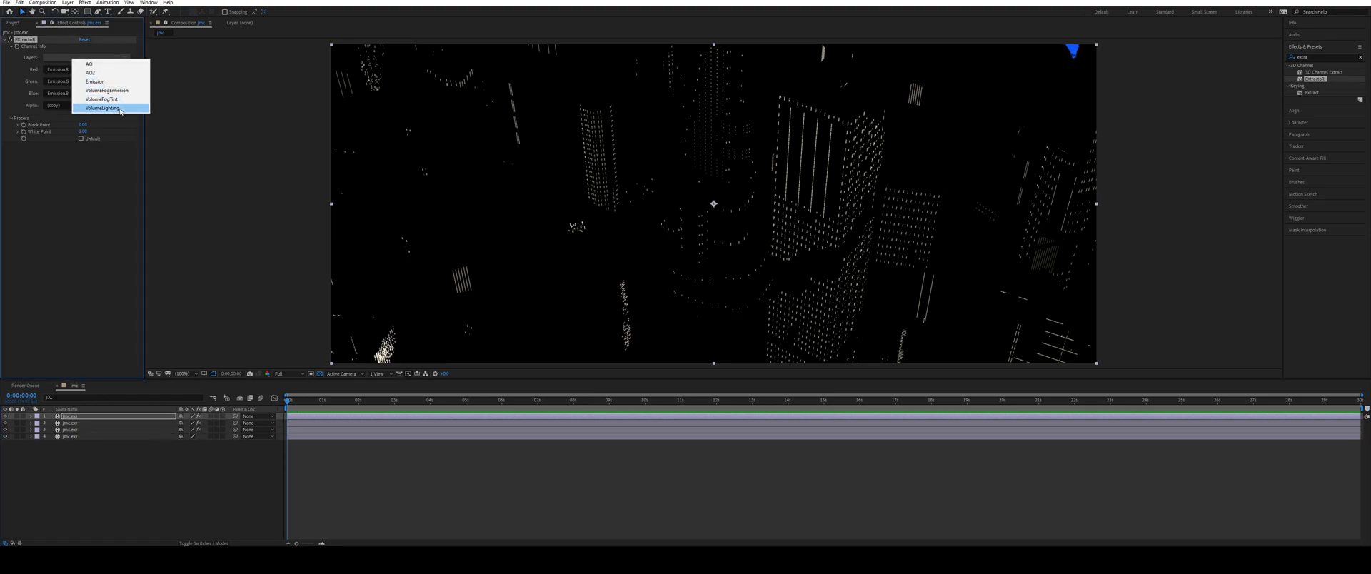
click(107, 101)
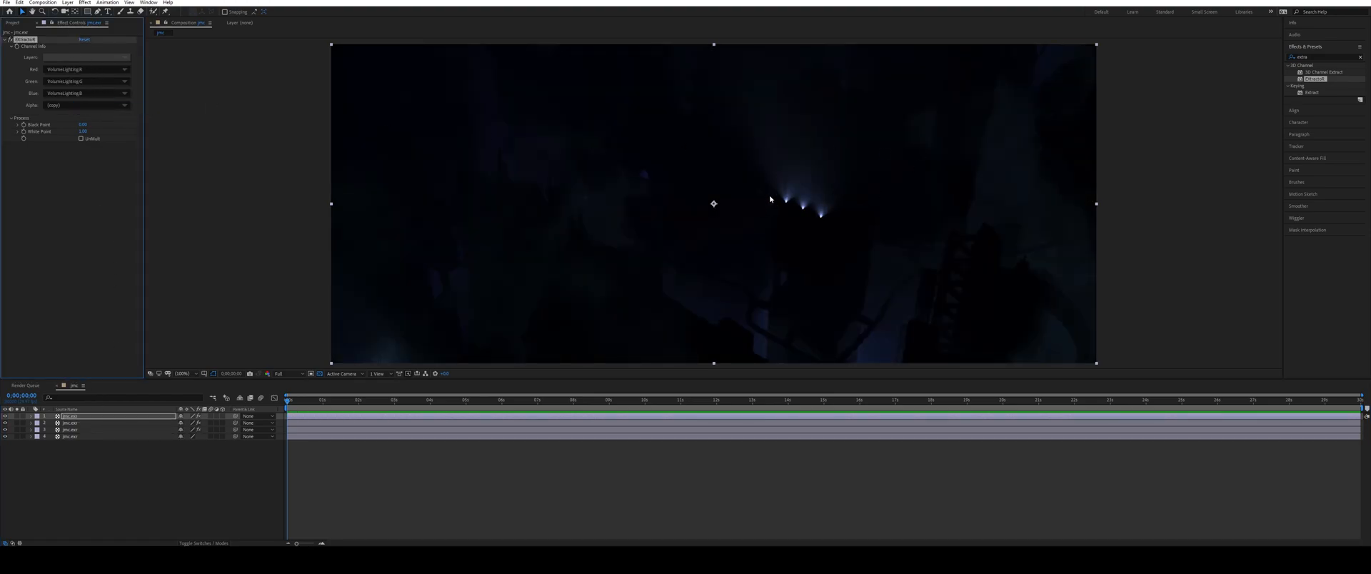
Step: Try the VolumeFogTint and VolumeFogEmission passes on the uppermost layer and switch its extraction back to VolumeLighting
click(75, 57)
click(100, 93)
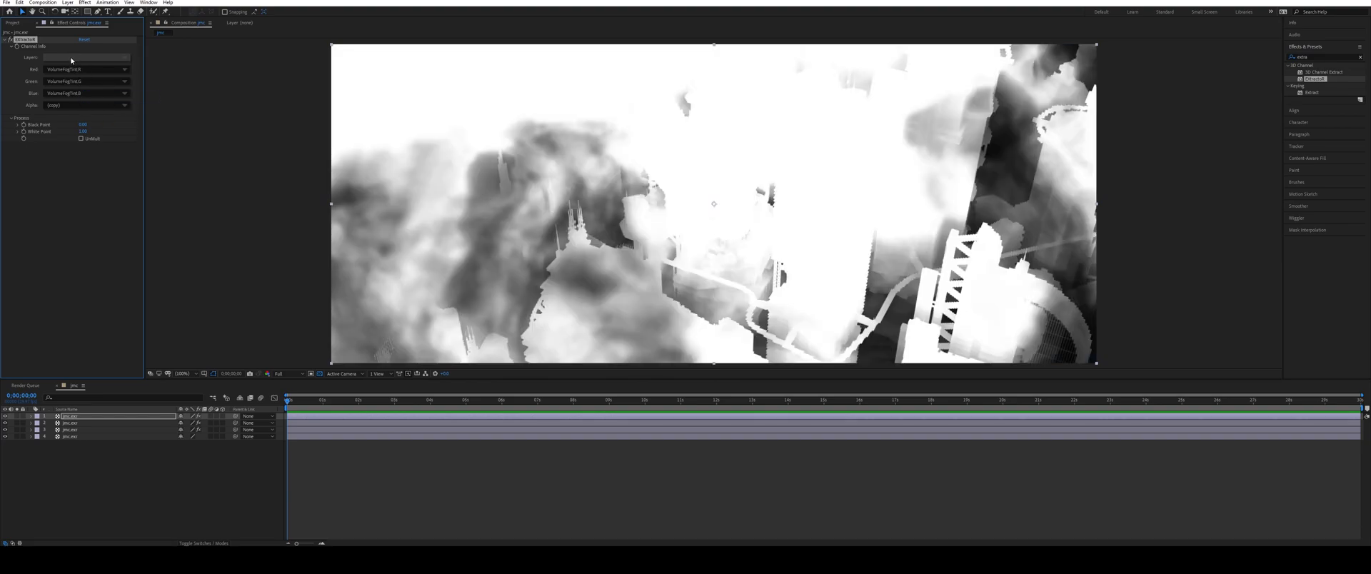
click(72, 60)
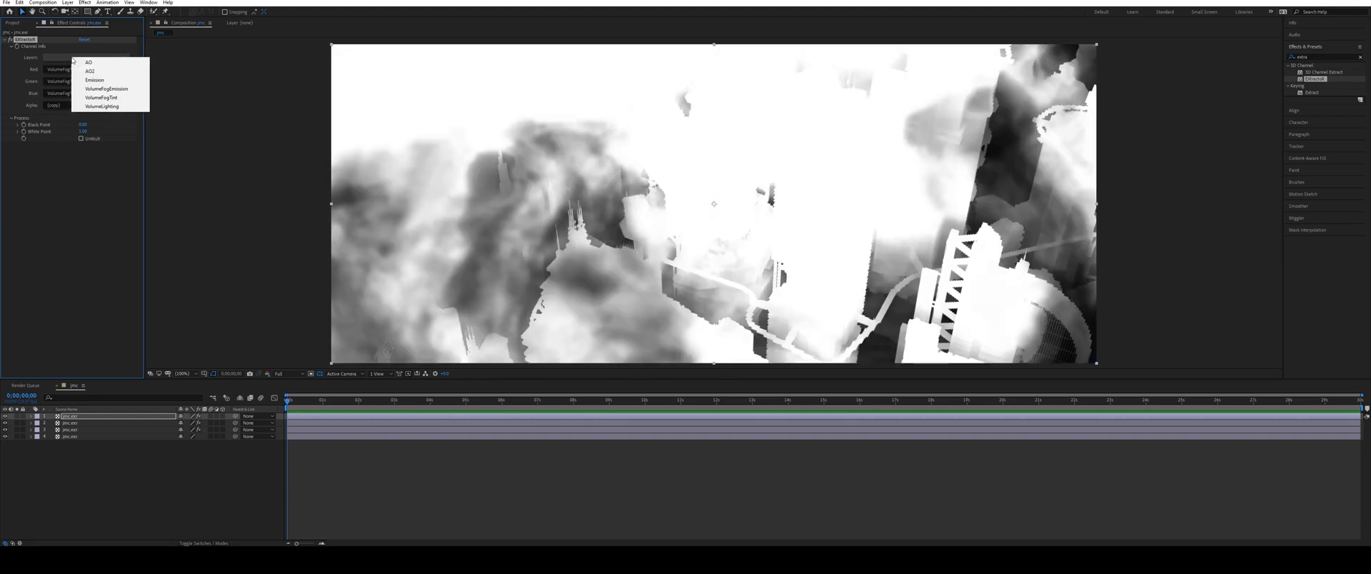
click(107, 87)
click(73, 60)
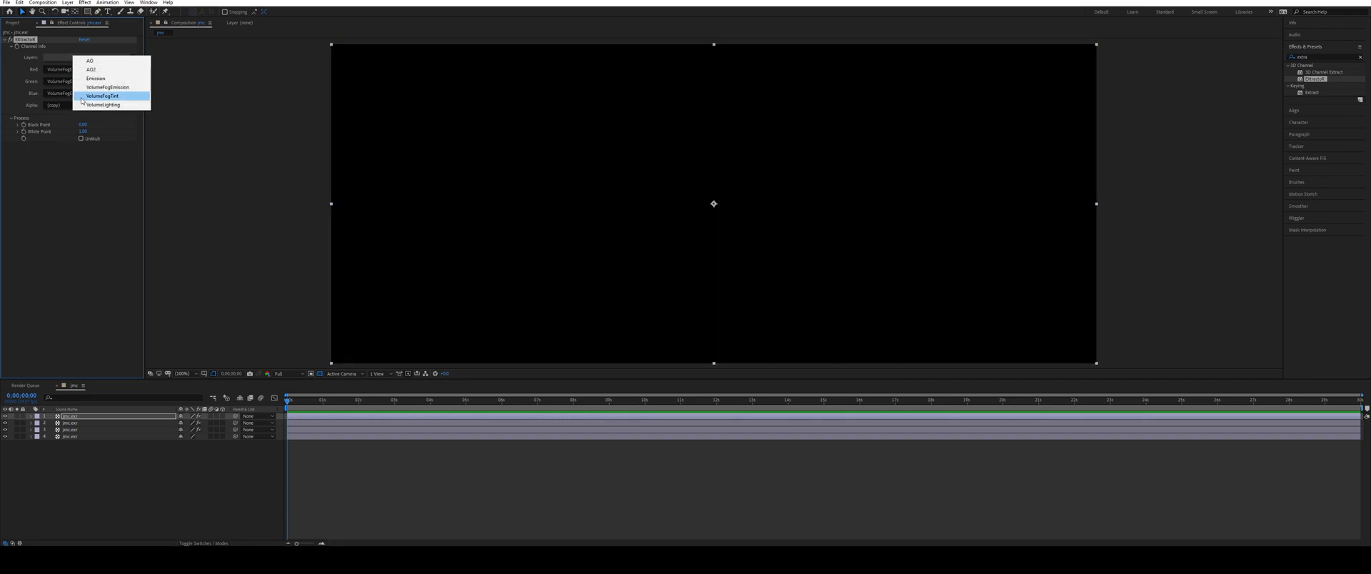
click(103, 105)
click(83, 58)
click(128, 105)
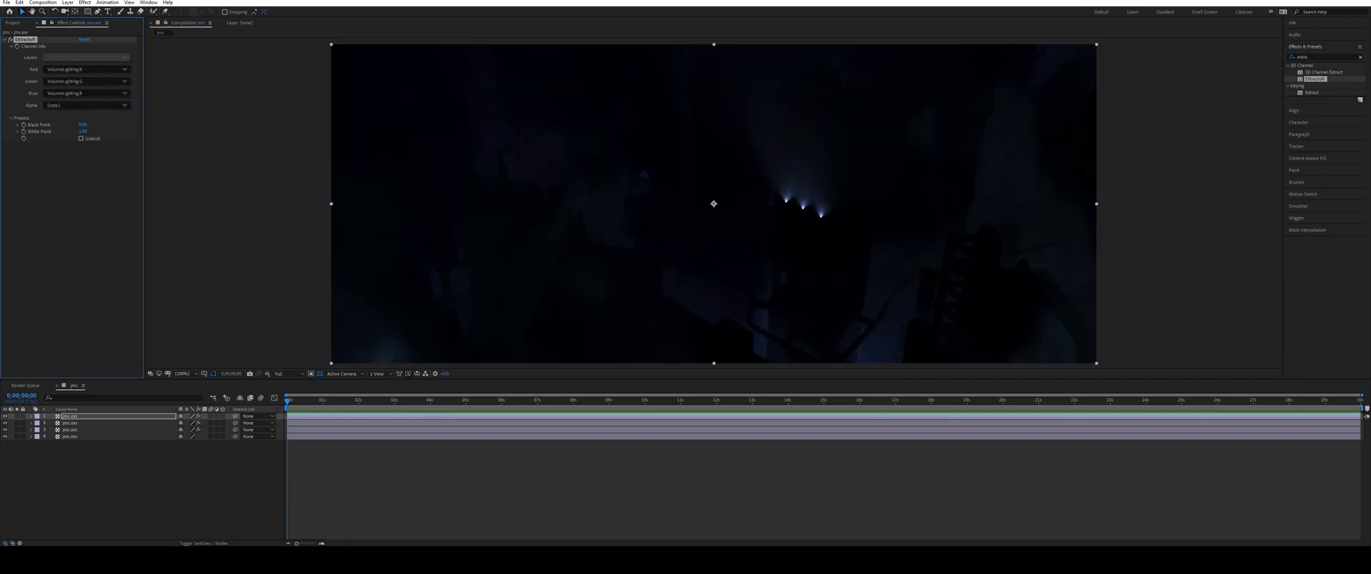
Step: Apply an Exposure effect to the VolumeLighting layer and set its gamma correction to 2.2
click(1321, 57)
text(exposure)
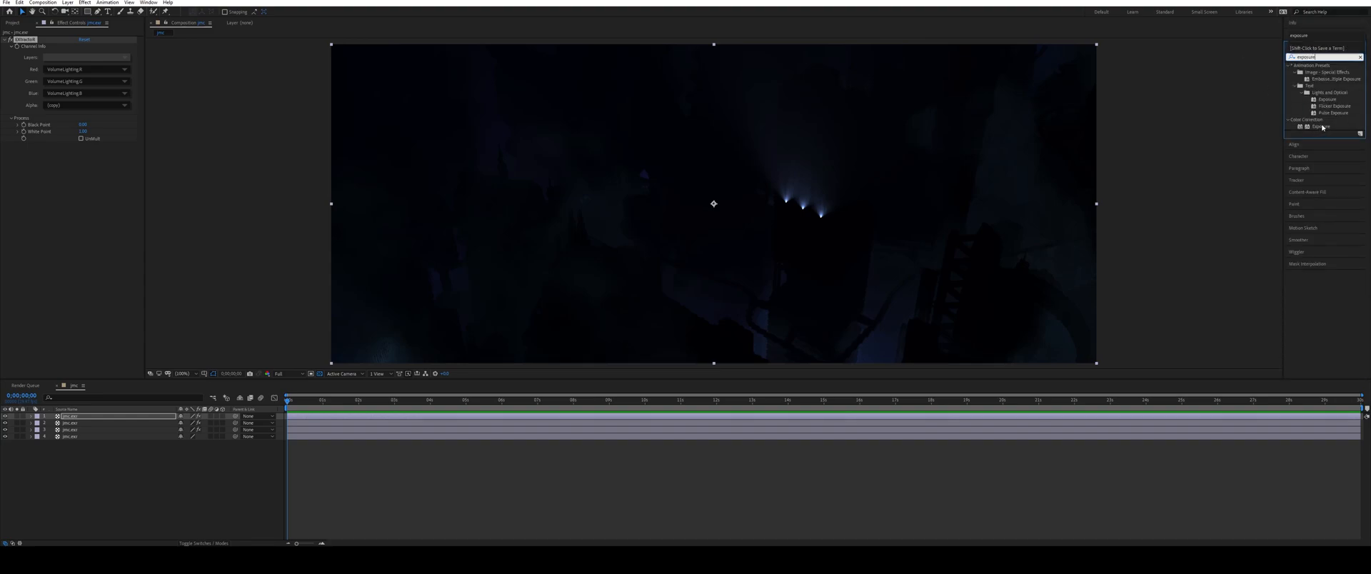
drag(1322, 127, 646, 192)
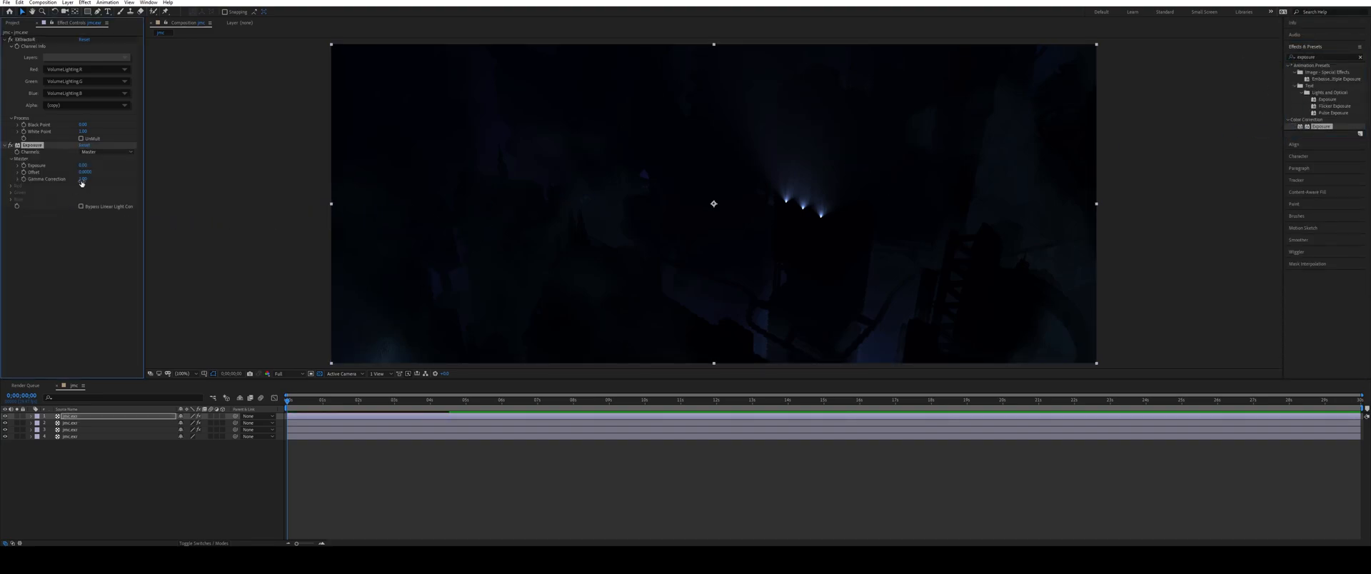
click(84, 179)
text(2.2)
key(Return)
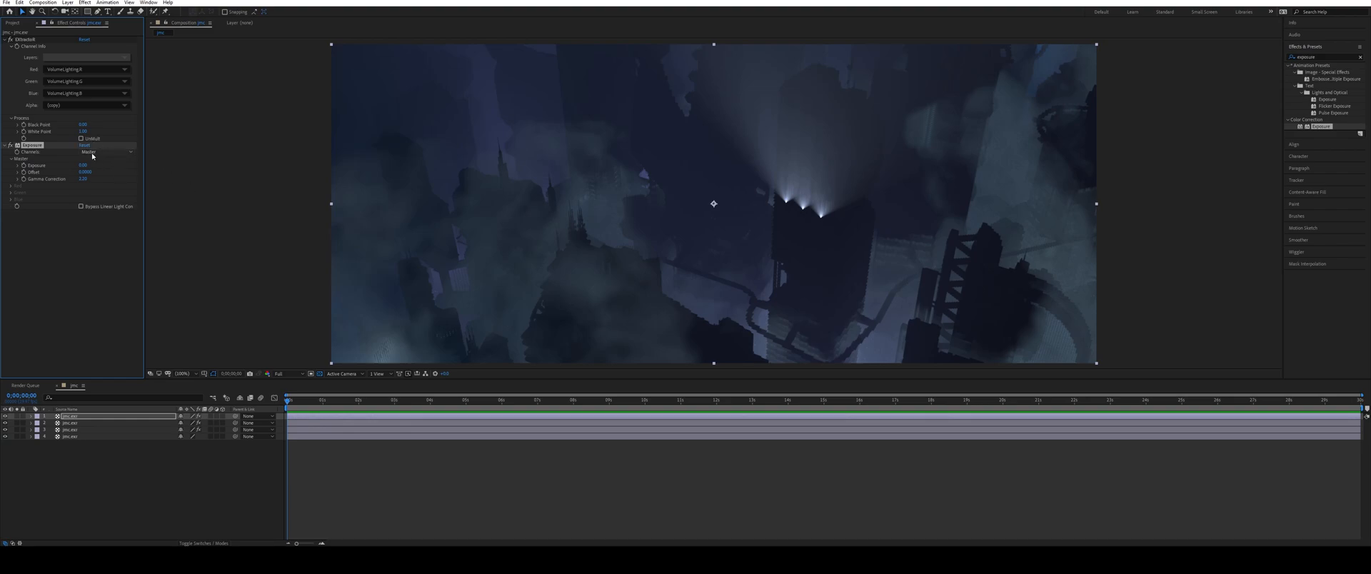
Step: Copy the Exposure effect to the Emission and ambient occlusion layers, and hide the VolumeLighting and Emission layers
click(68, 423)
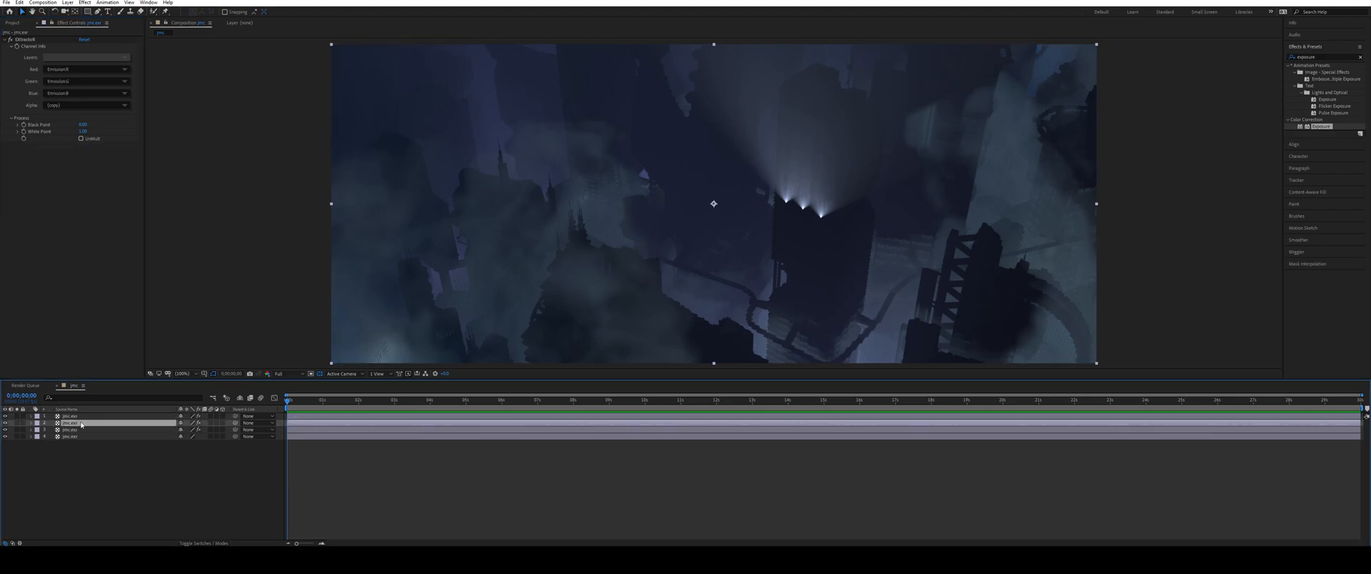
click(70, 430)
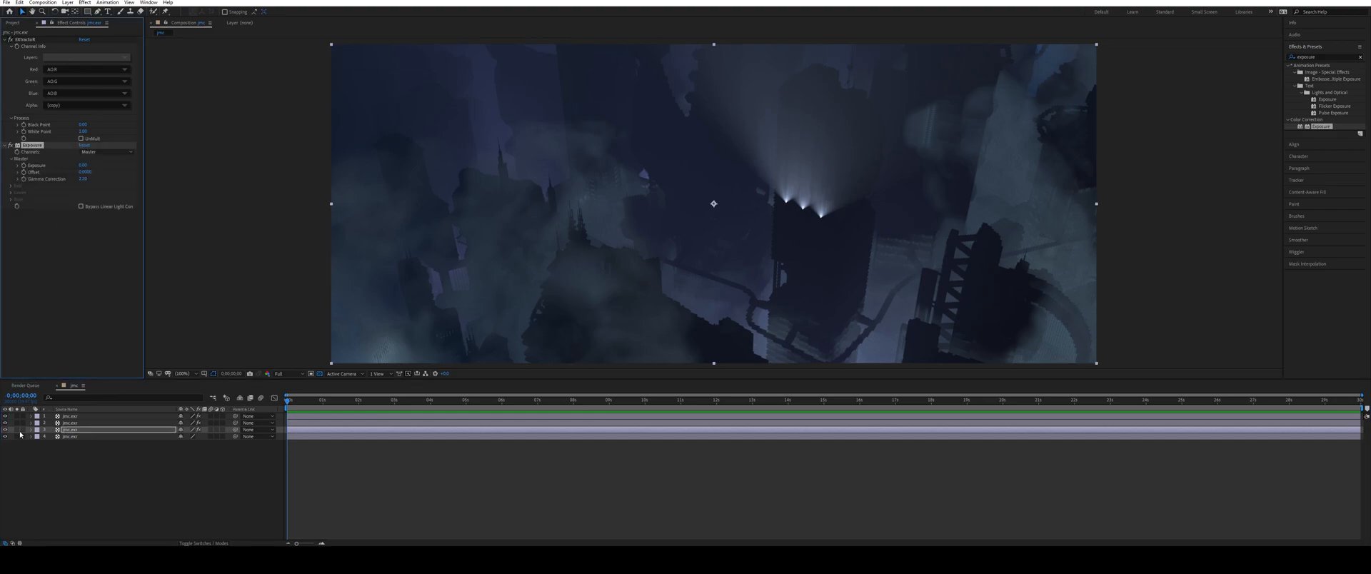
drag(5, 416, 5, 430)
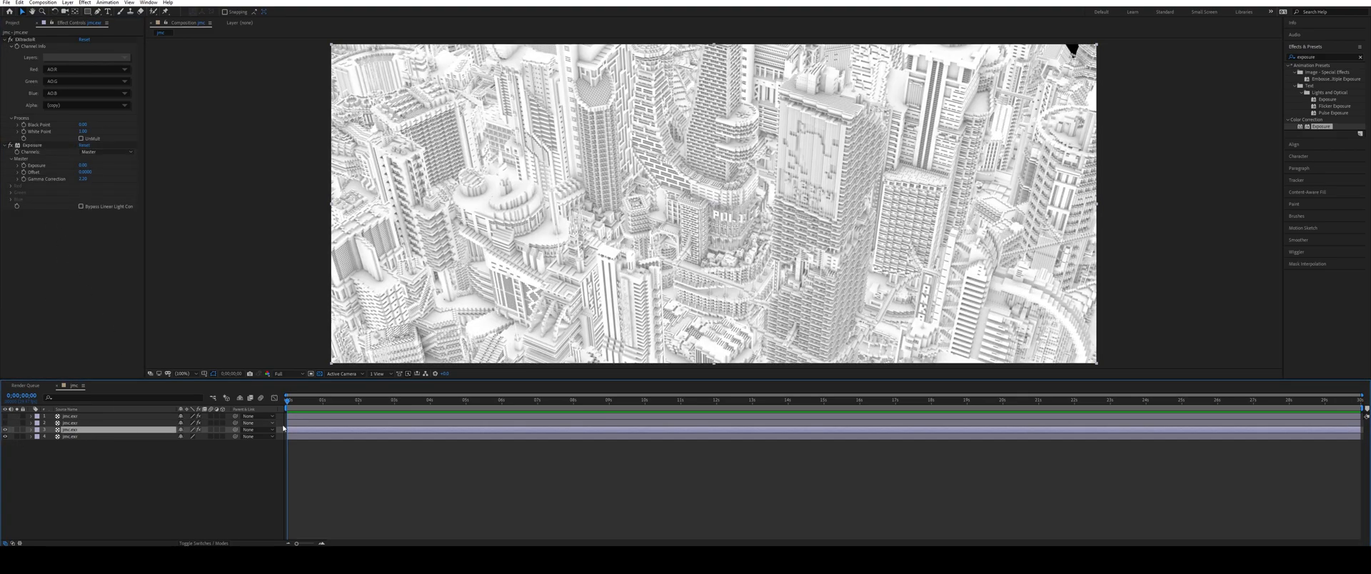
click(253, 429)
click(229, 446)
drag(285, 430, 283, 405)
key(t)
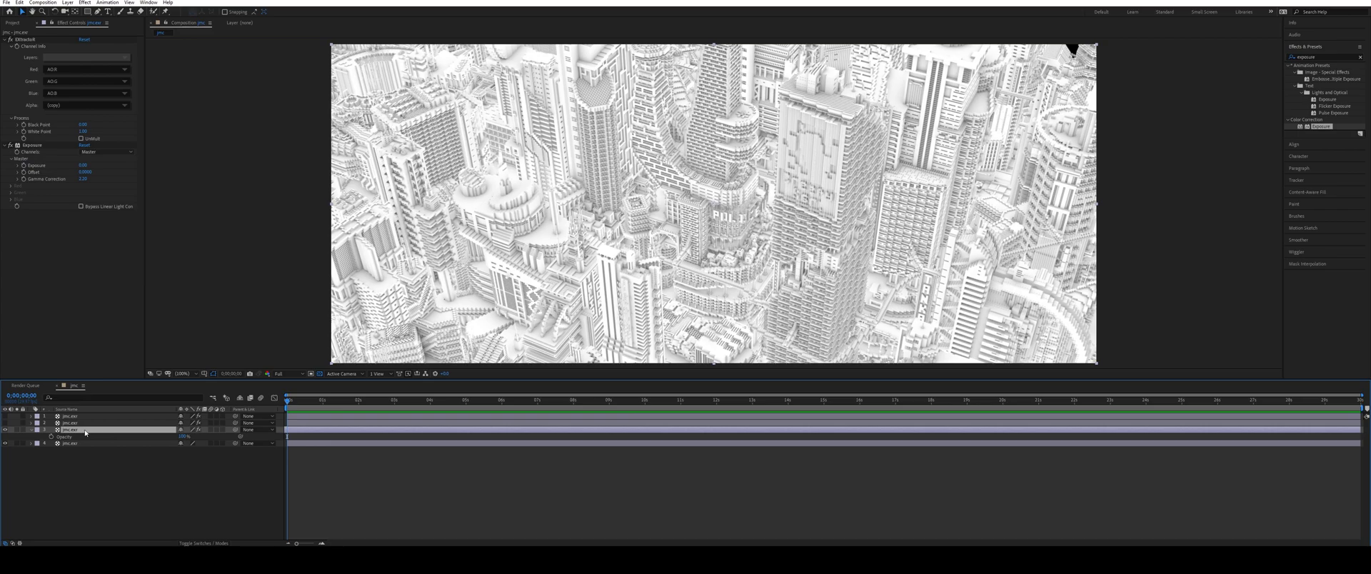
key(t)
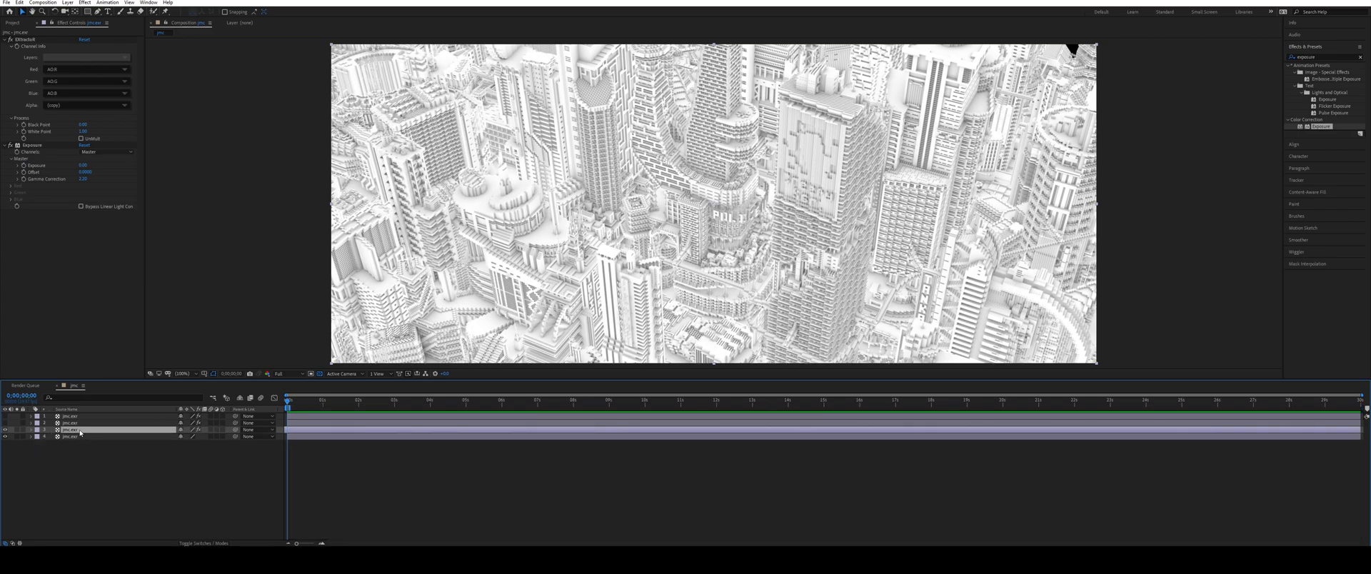
click(261, 430)
click(251, 431)
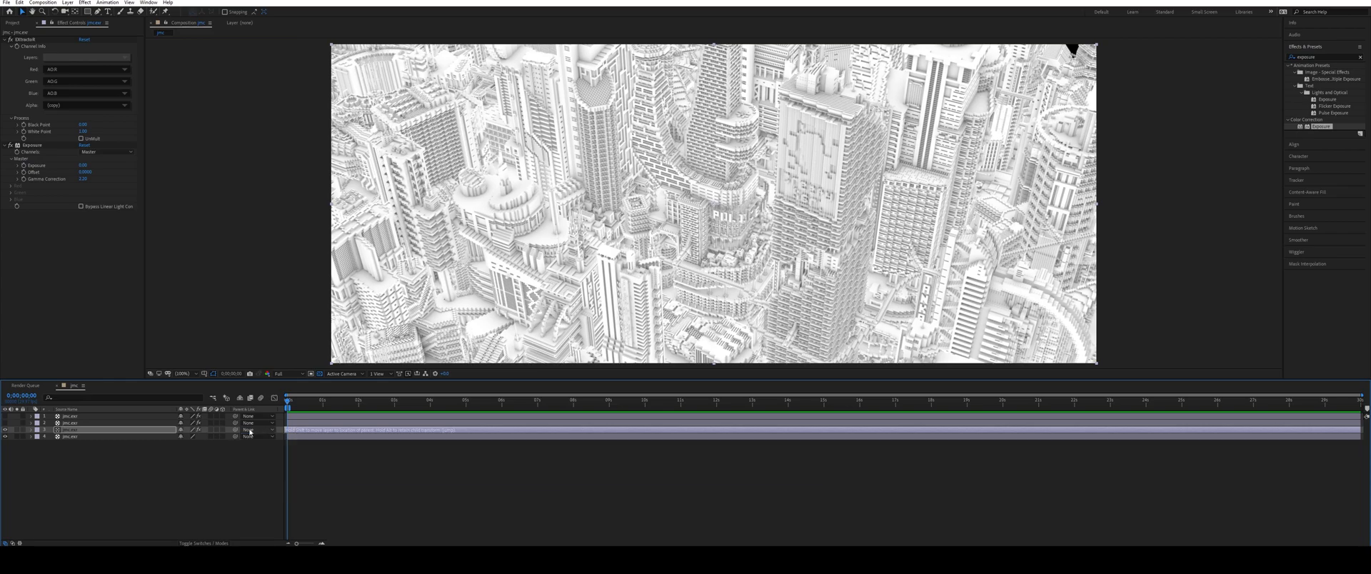
click(190, 468)
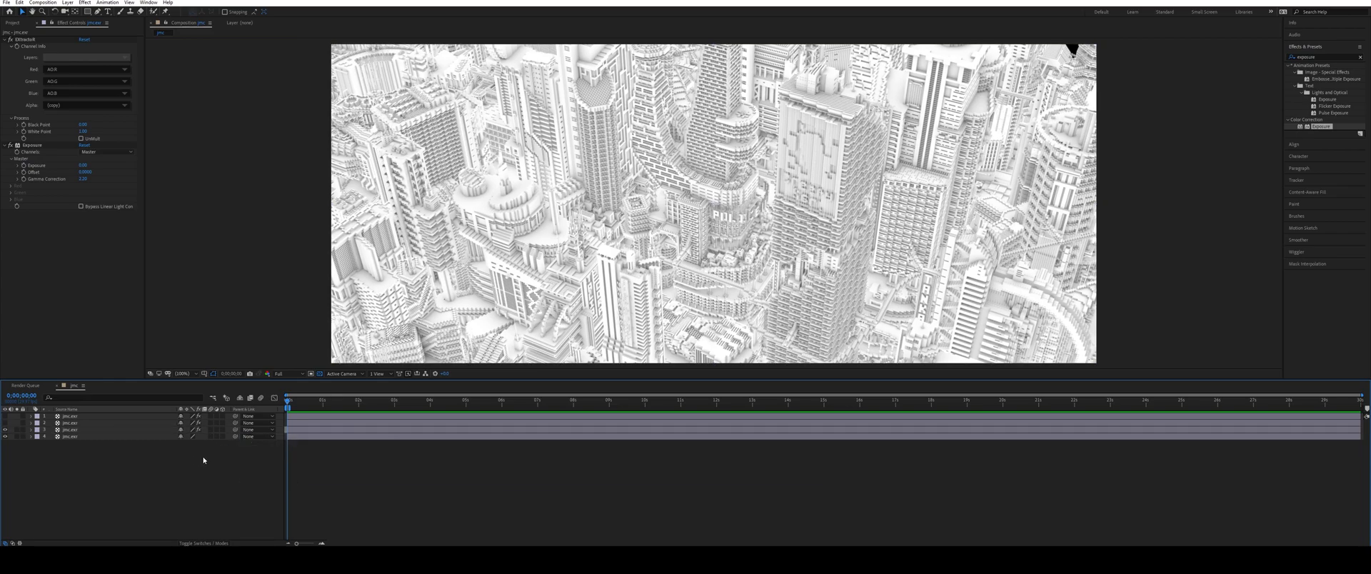
click(67, 3)
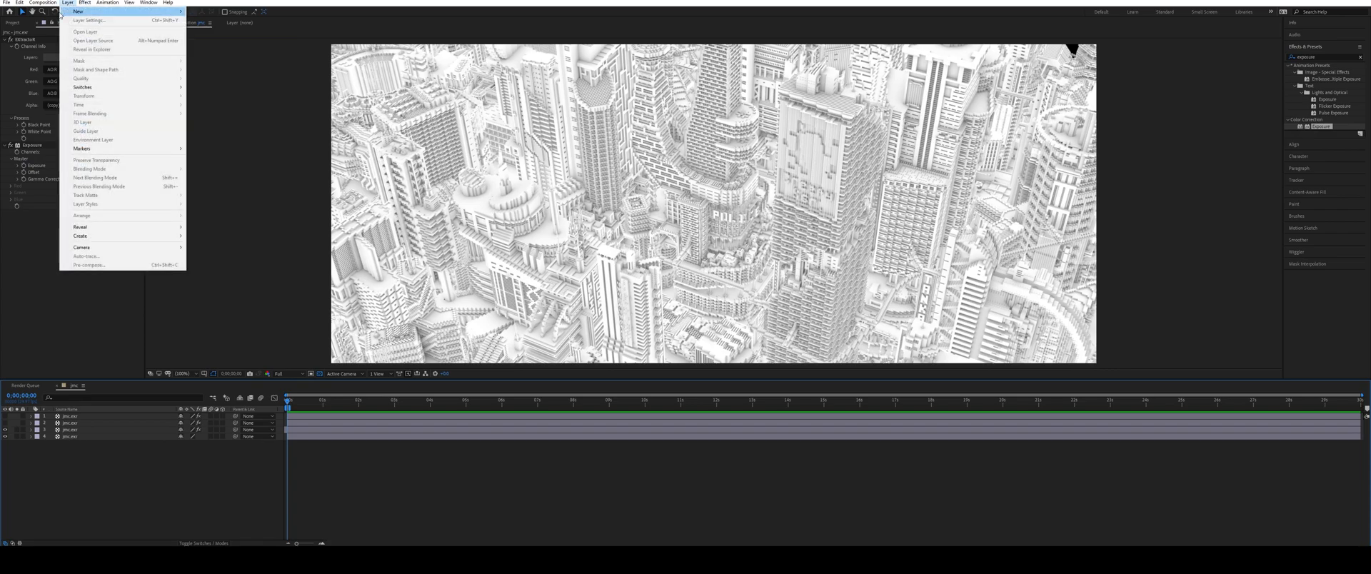
click(92, 487)
Step: Try the Multiply blending mode on the ambient occlusion layer and return the layer to Normal
right_click(75, 430)
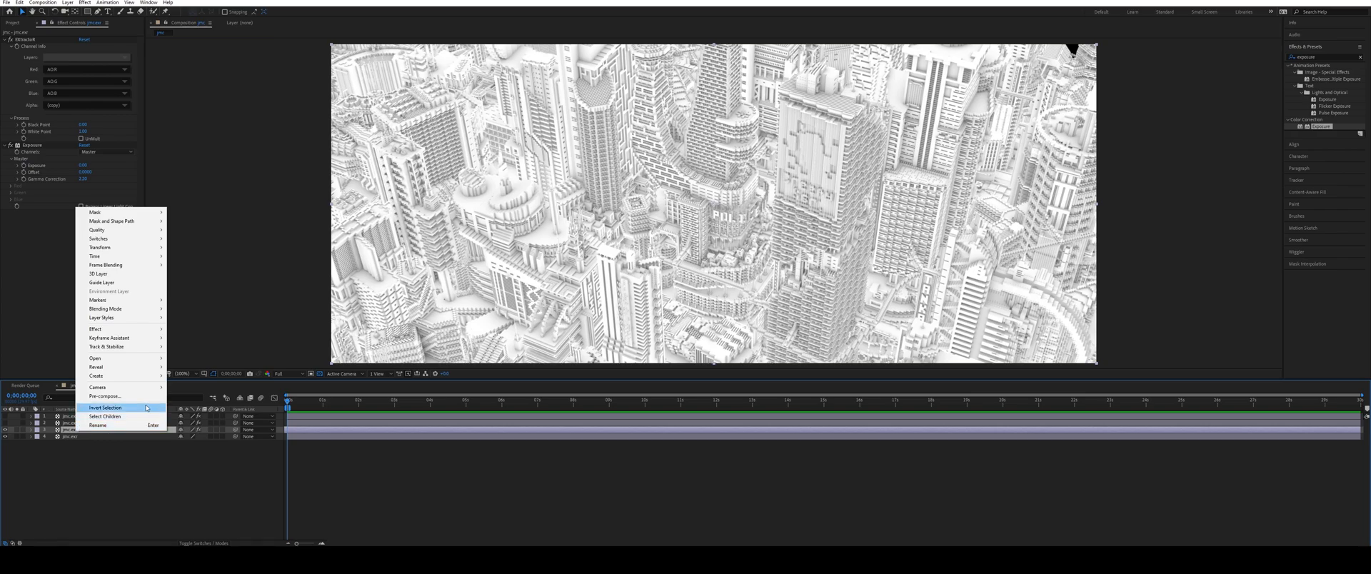
mouse_move(116, 310)
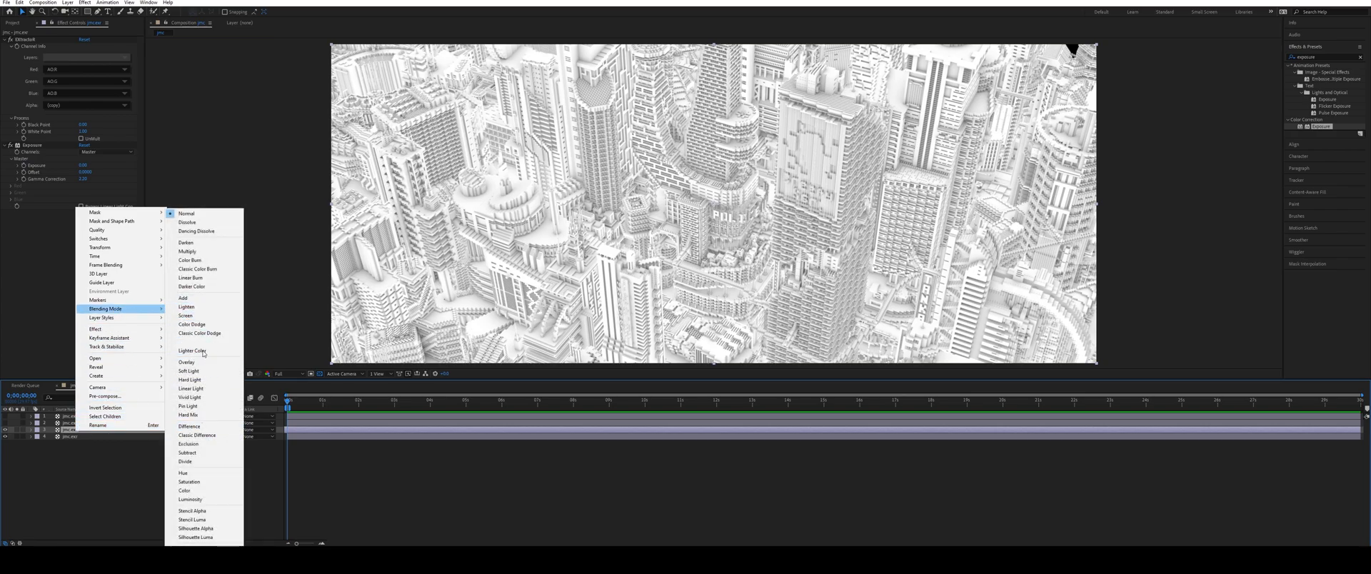
click(189, 251)
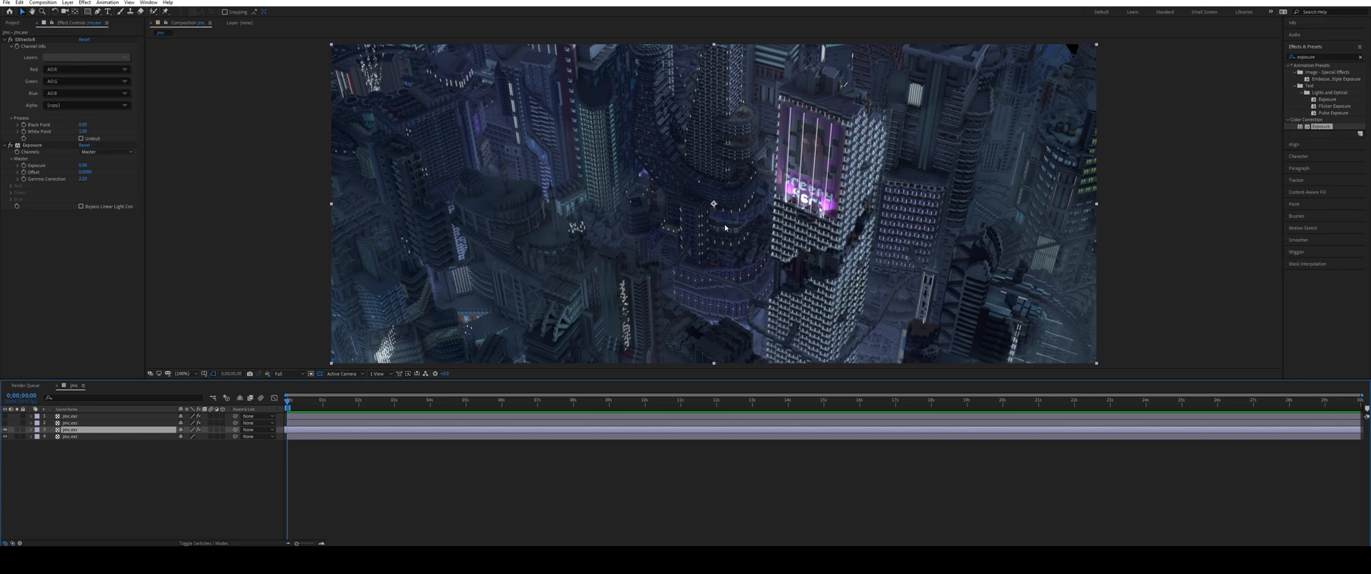
right_click(80, 429)
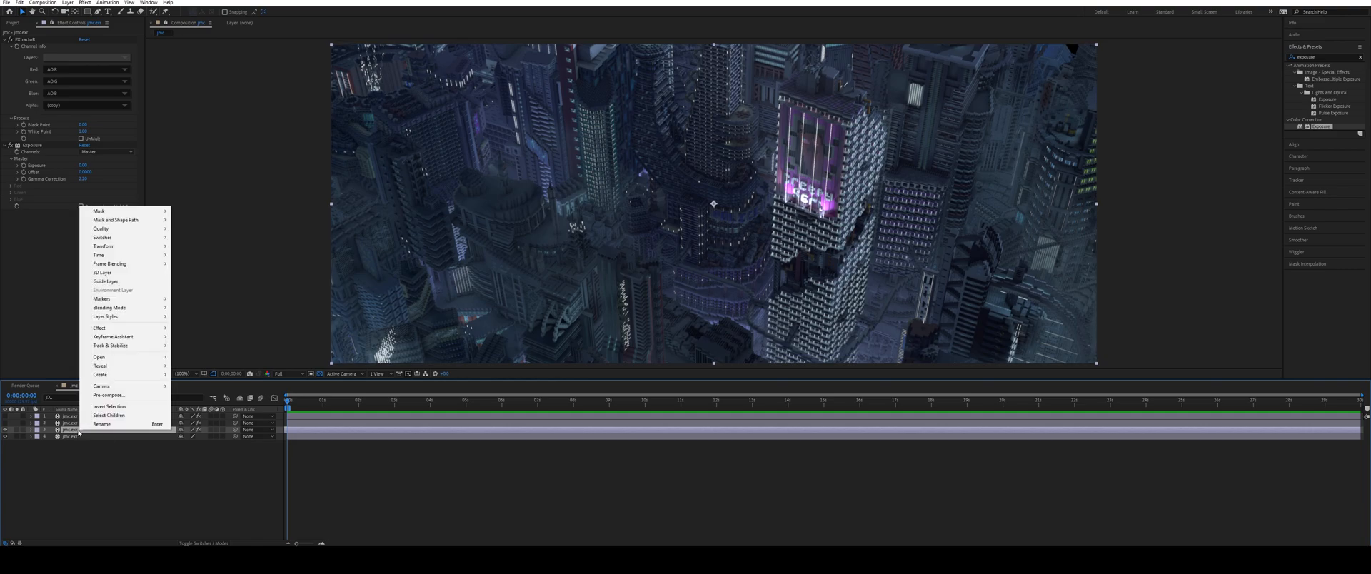
mouse_move(164, 312)
click(191, 213)
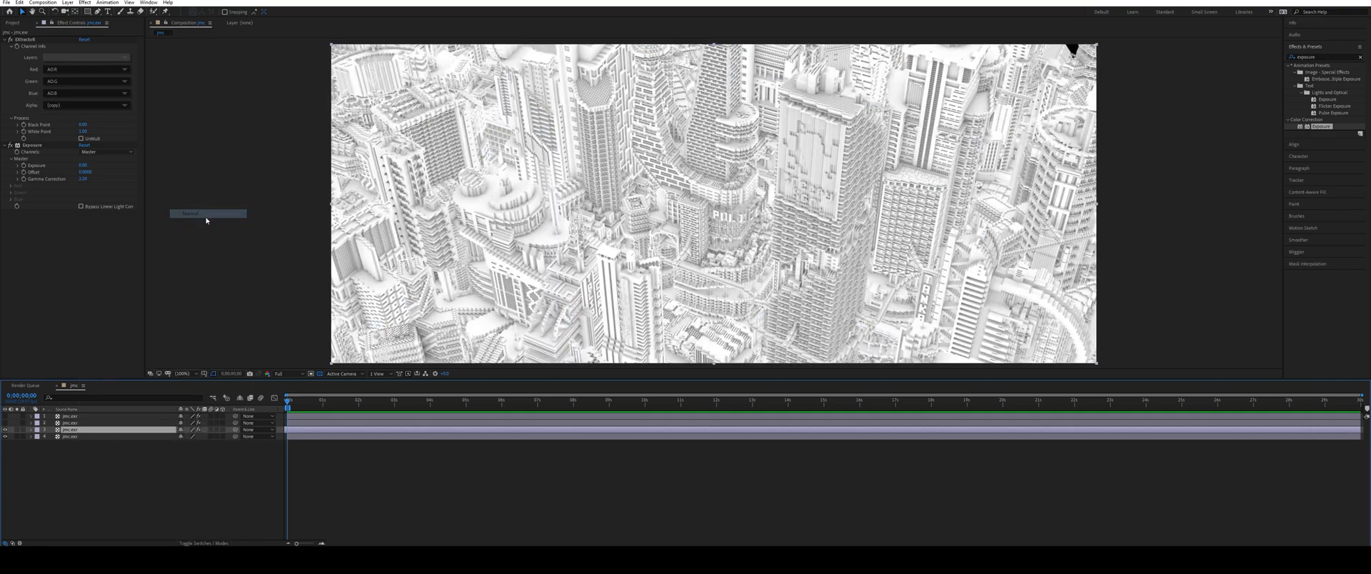
Step: Add the current ambient occlusion frame to the render queue and render it as a PNG
key(ctrl+alt+s)
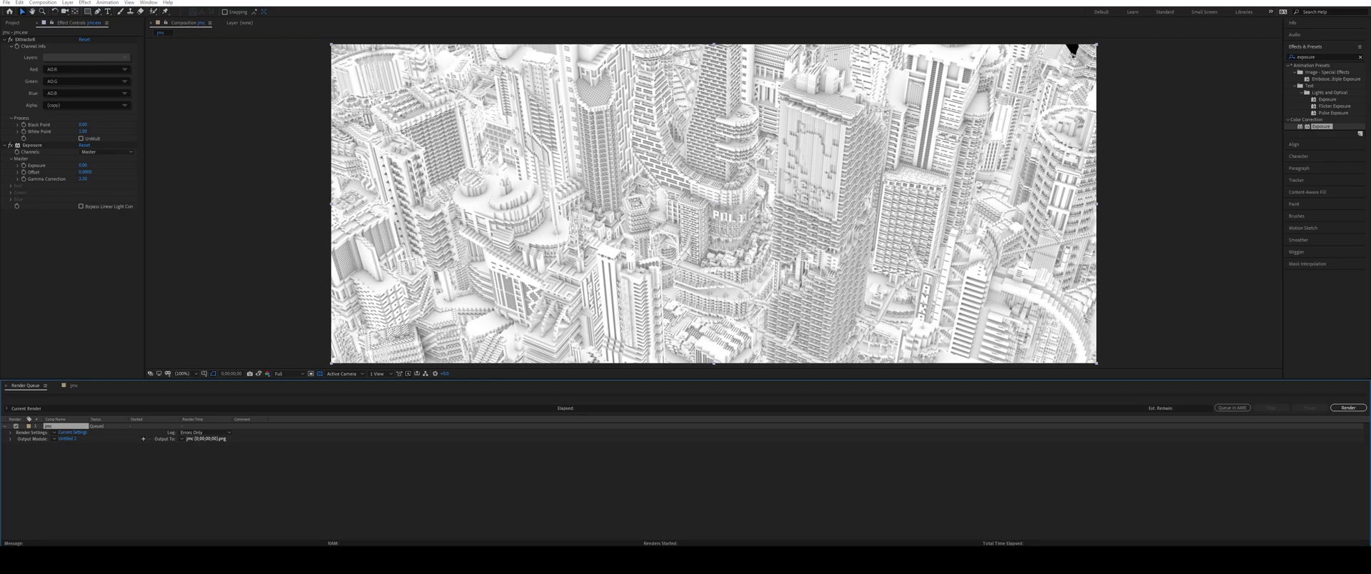
key(Return)
click(1349, 407)
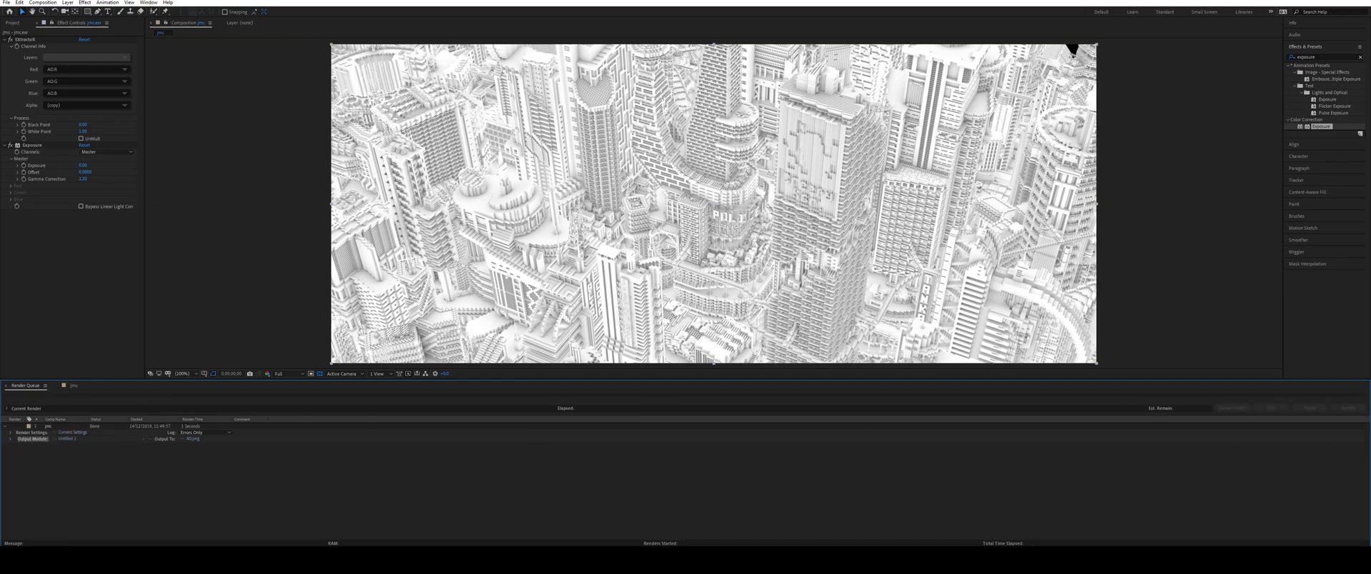
click(713, 362)
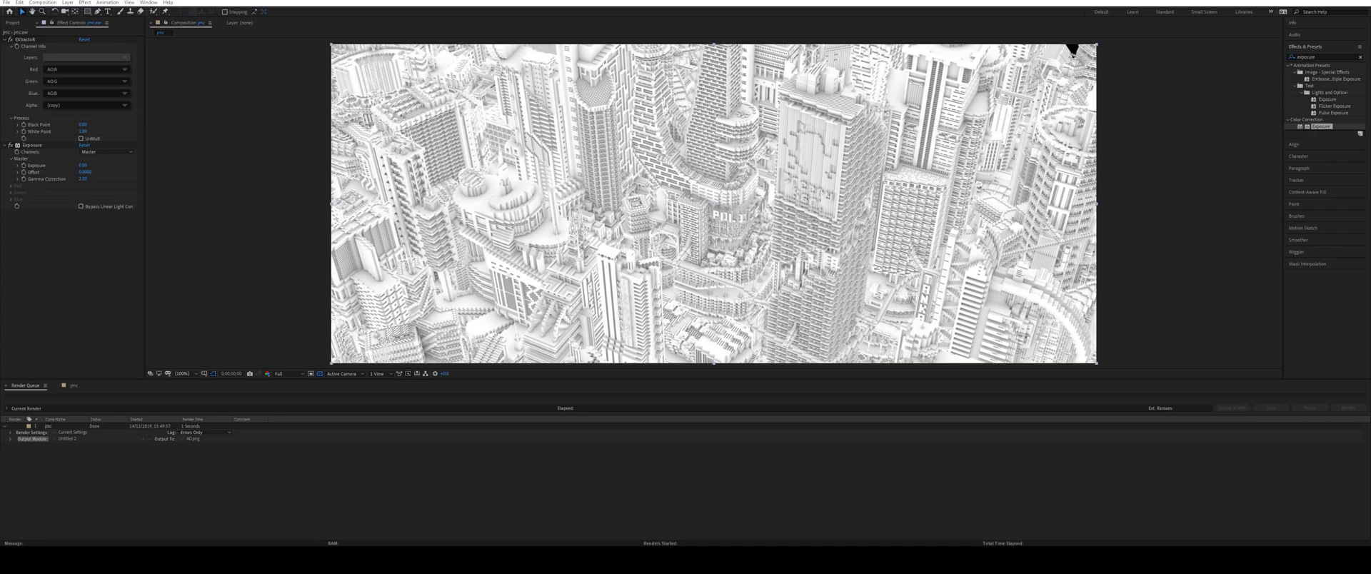
Step: Return to the composition, hide the ambient occlusion layer, and show and select the Emission layer
click(72, 385)
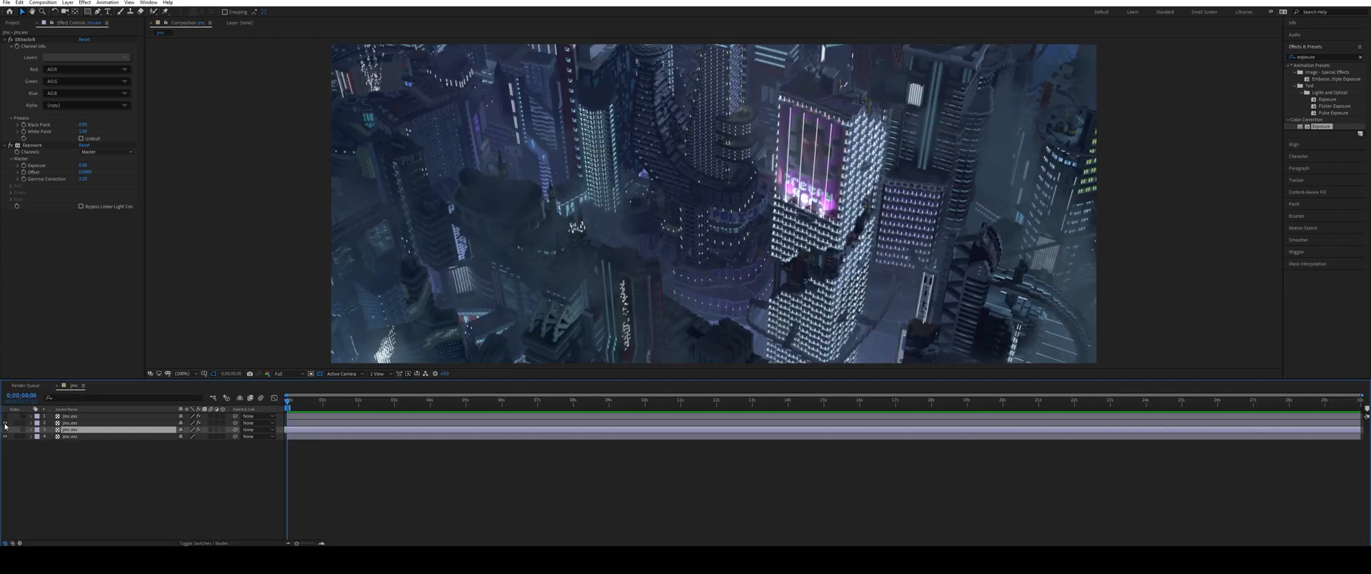
click(77, 424)
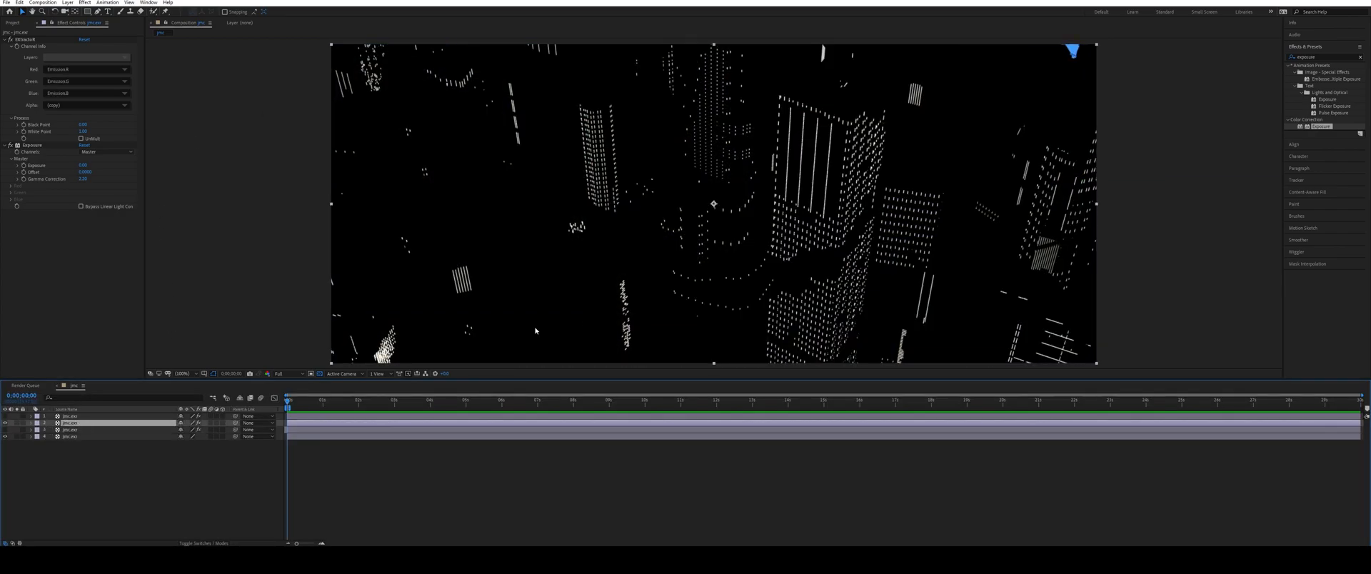
Step: Add the Emission layer's current frame to the render queue, name its output file and render it as a PNG
key(ctrl+m)
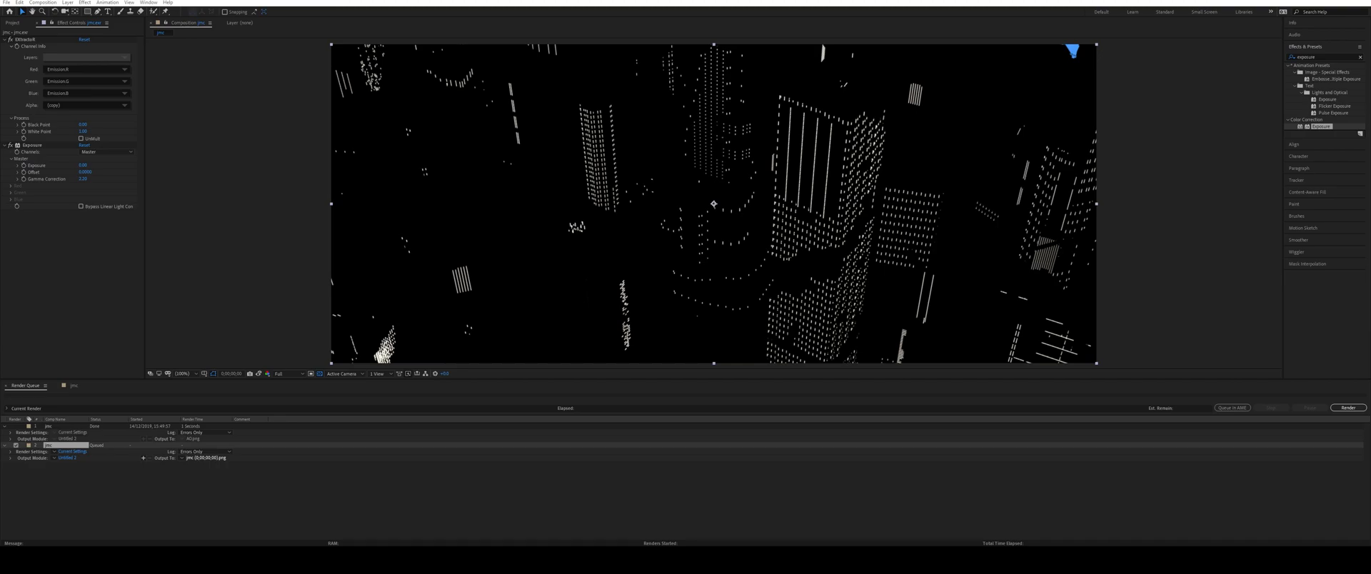
key(Return)
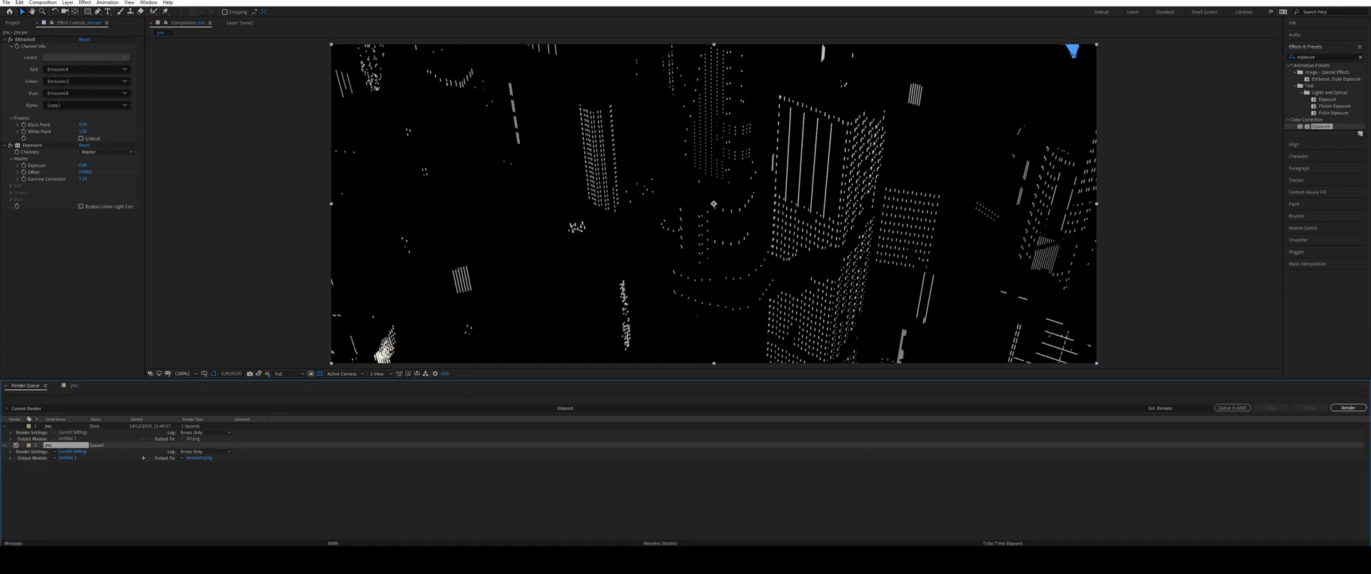
click(1348, 408)
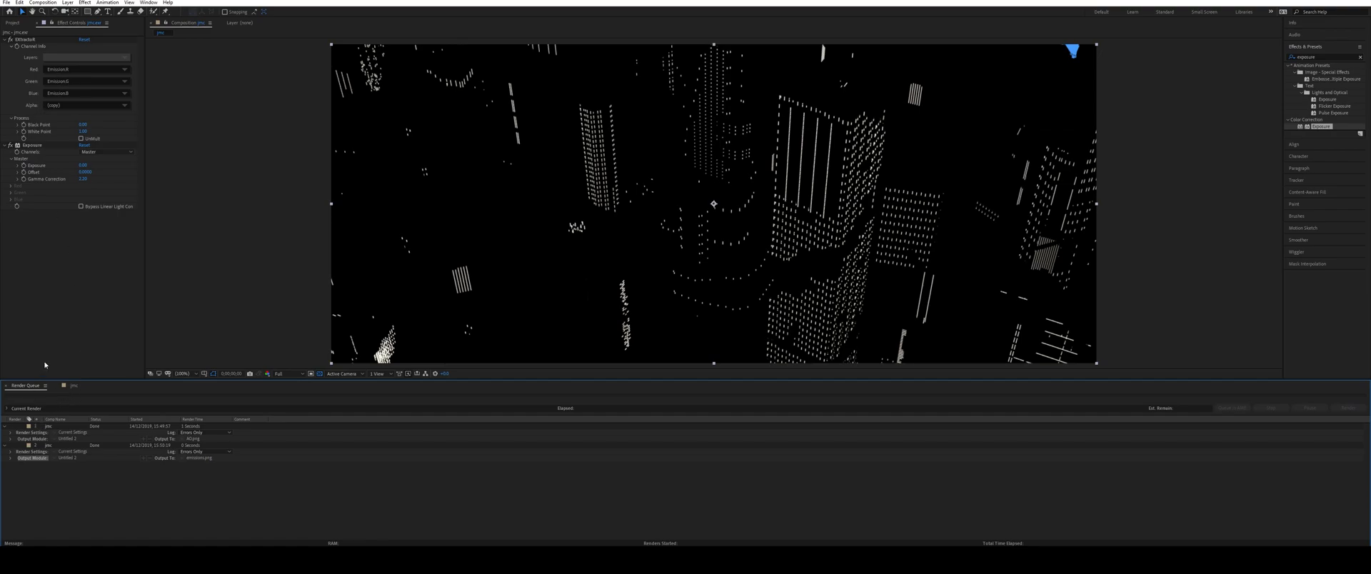
Step: Hide the Emission layer, show the VolumeLighting layer in the composition, and render its frame as volumes.png
click(71, 386)
click(5, 423)
click(65, 417)
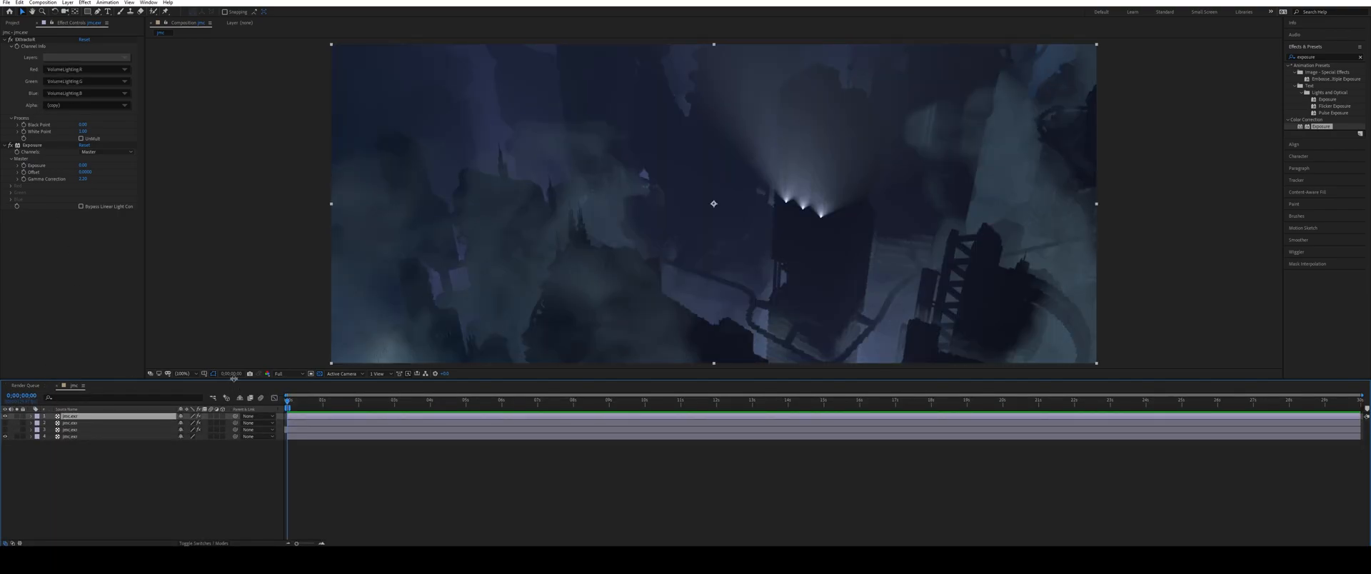
key(ctrl+m)
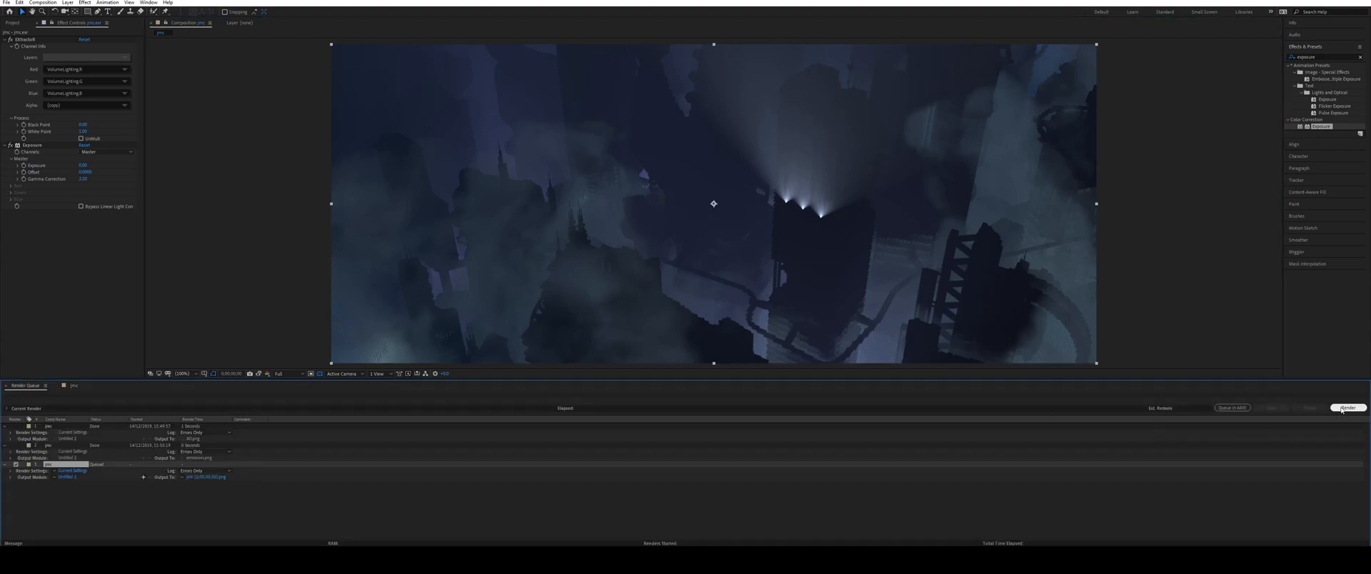
click(210, 472)
click(355, 520)
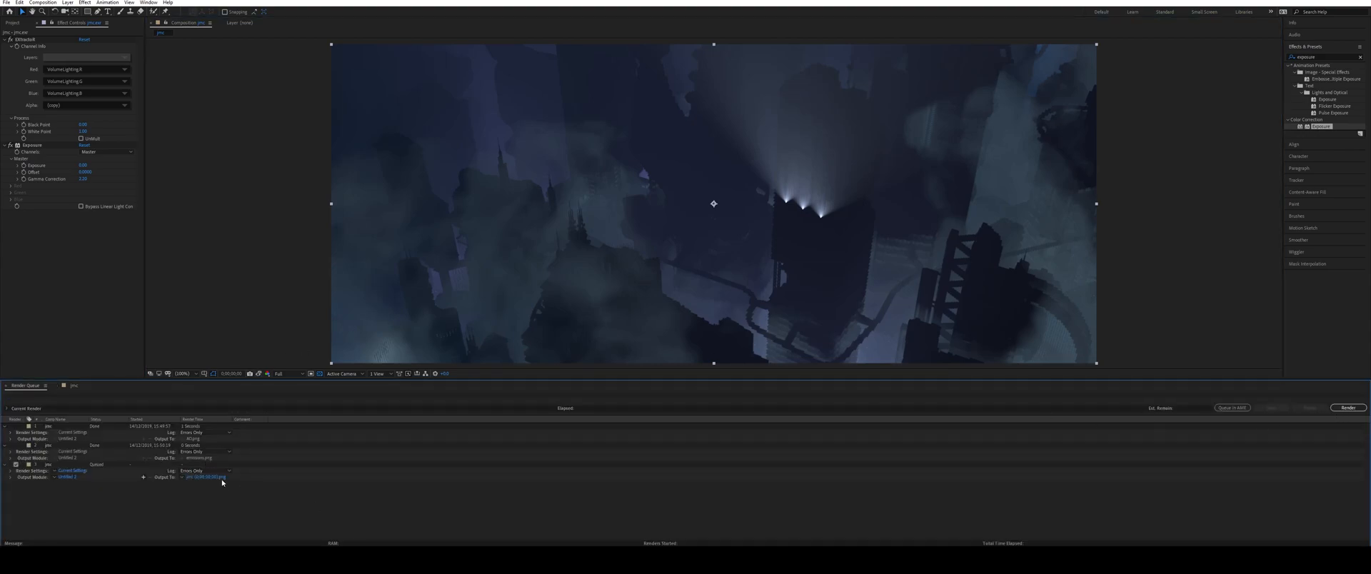
text(volumes)
key(Return)
click(1349, 408)
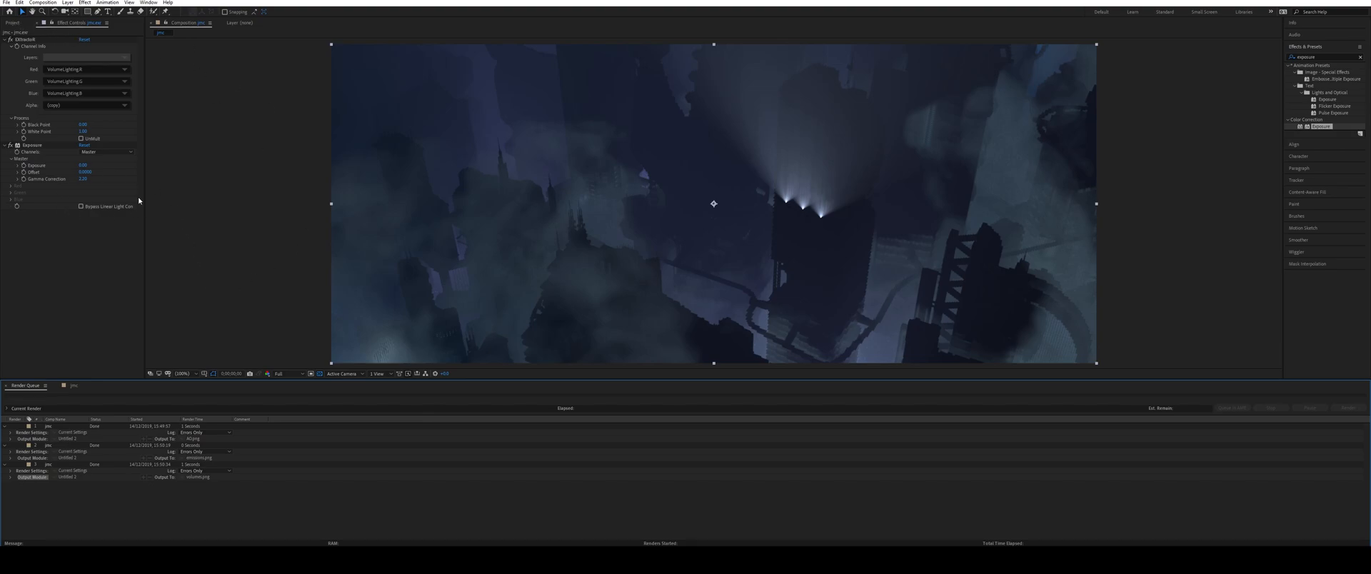
Step: Hide the VolumeLighting layer so only the base image shows, and render the frame as main.png
click(74, 385)
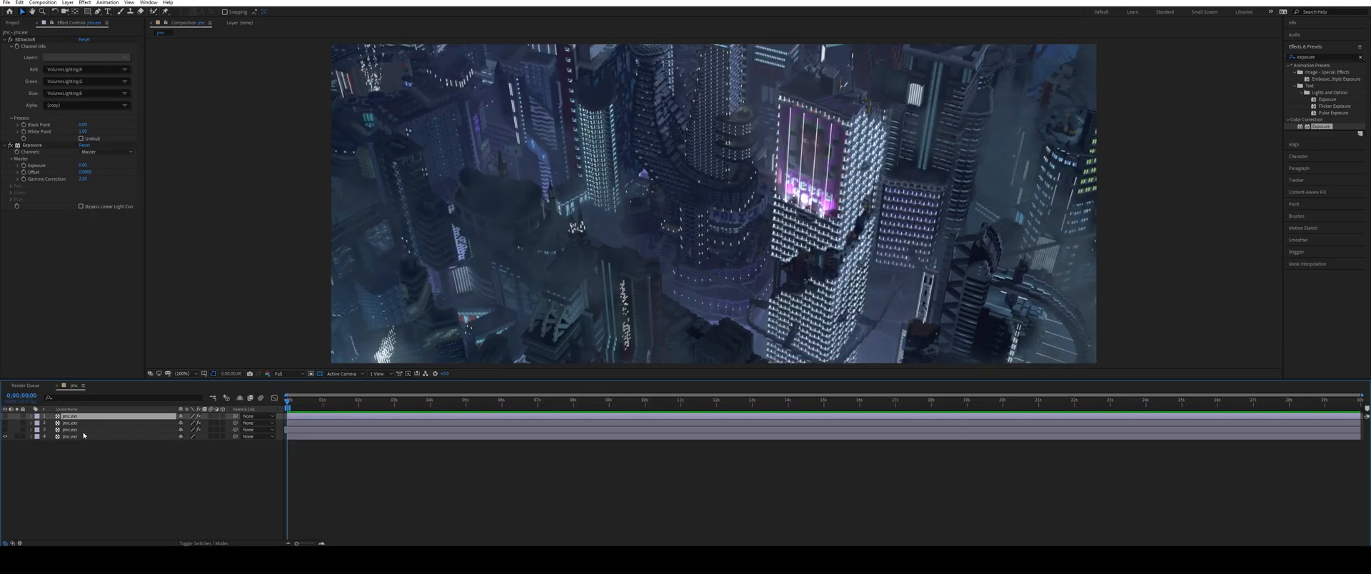
key(ctrl+m)
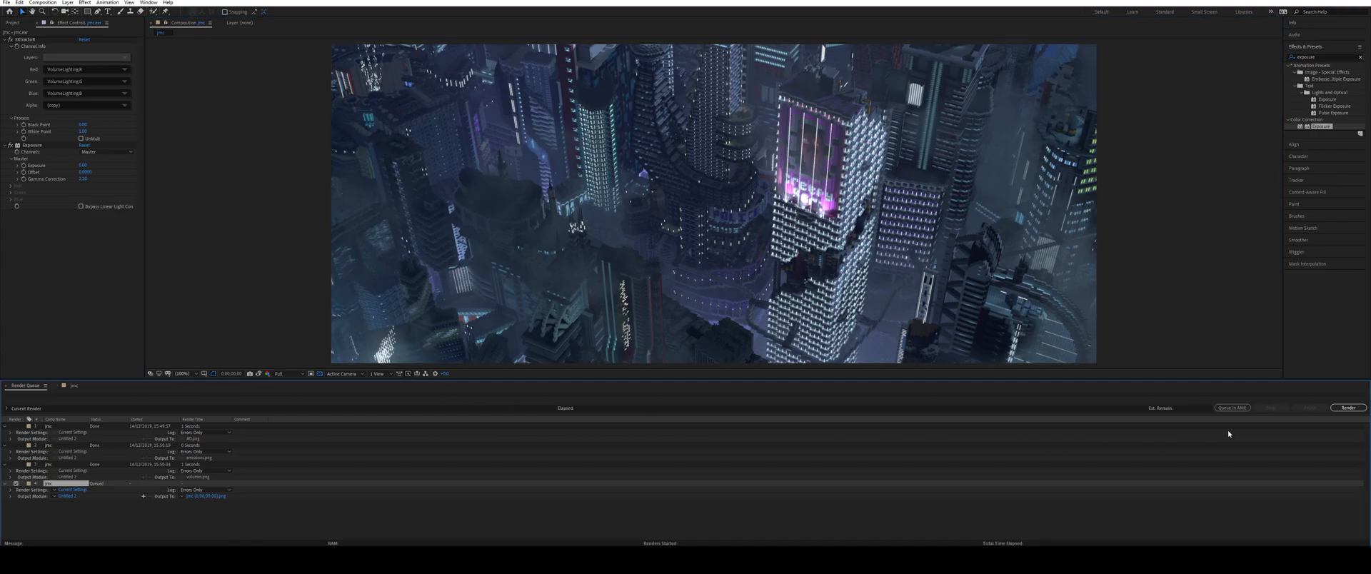
click(203, 497)
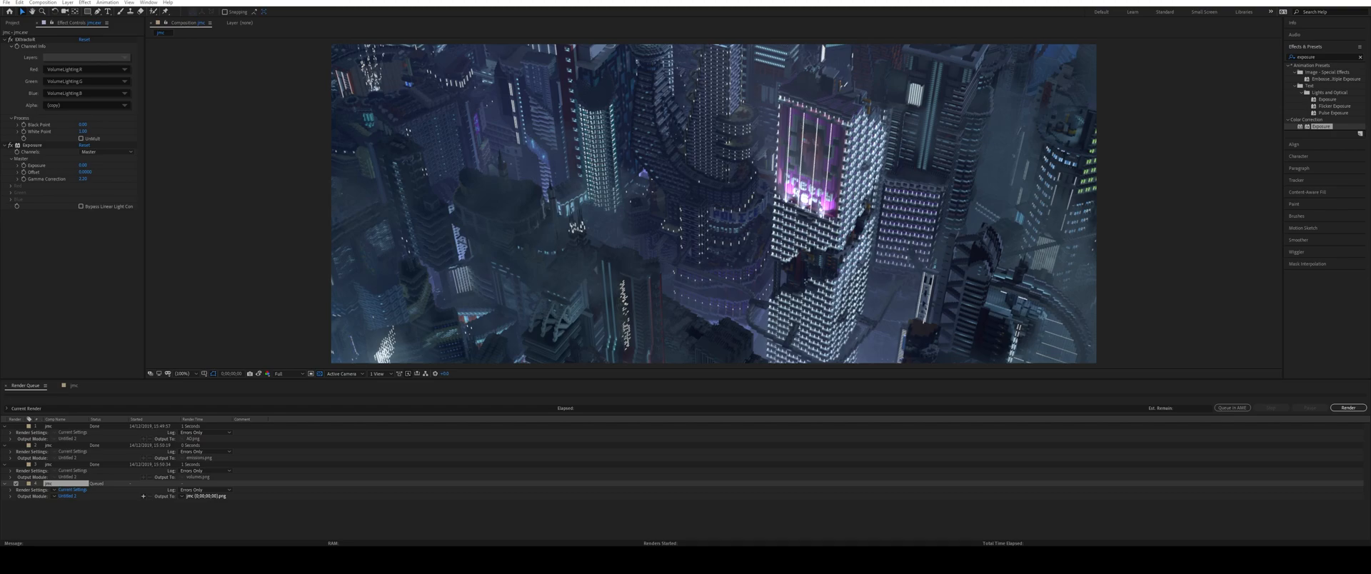
key(Return)
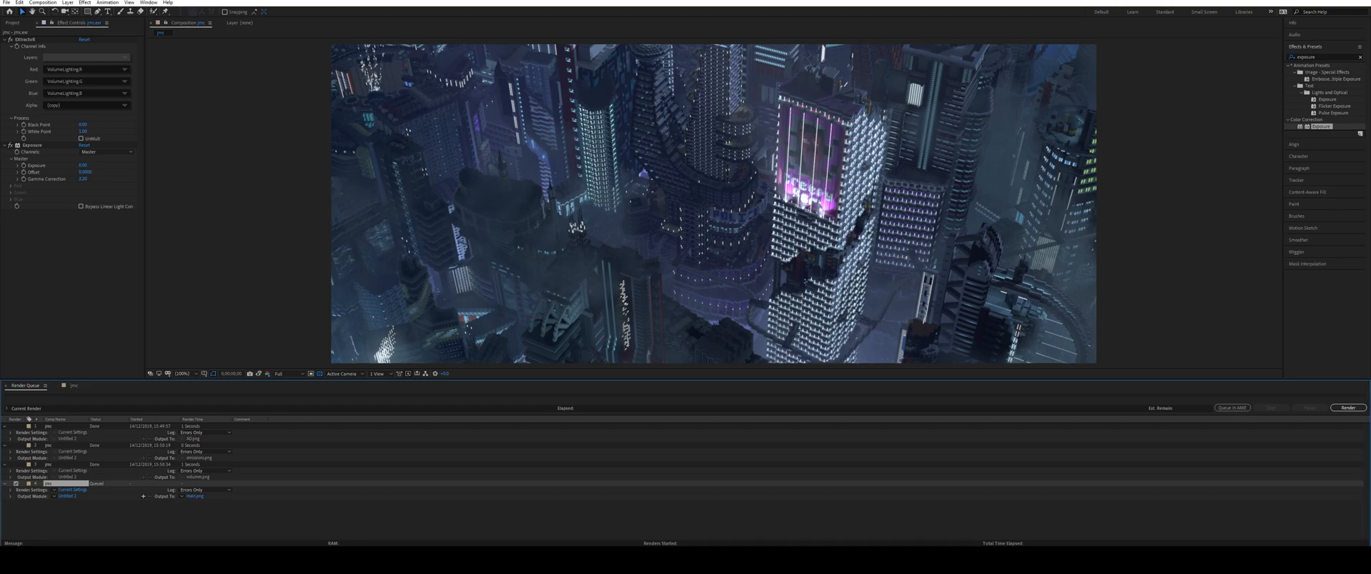
click(1348, 408)
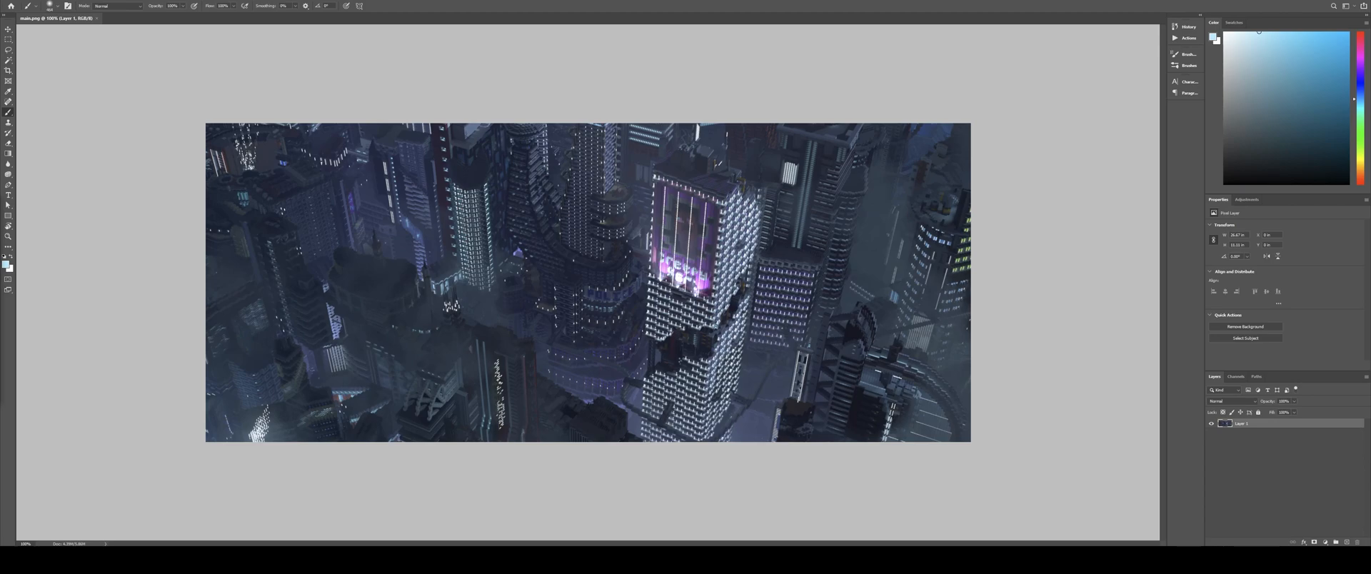
Step: In Photoshop, place the fog, AO and emission passes over main.png, hide AO and emission, and move fog to the top
key(ctrl+t)
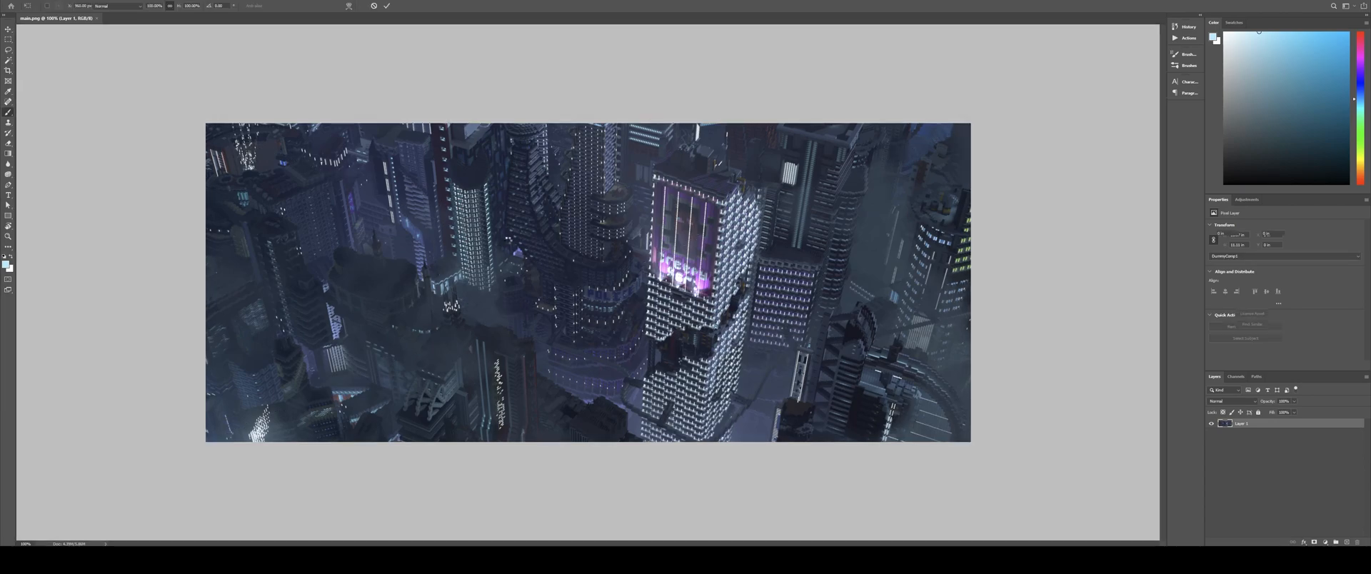
key(Return)
key(Return)
key(Return)
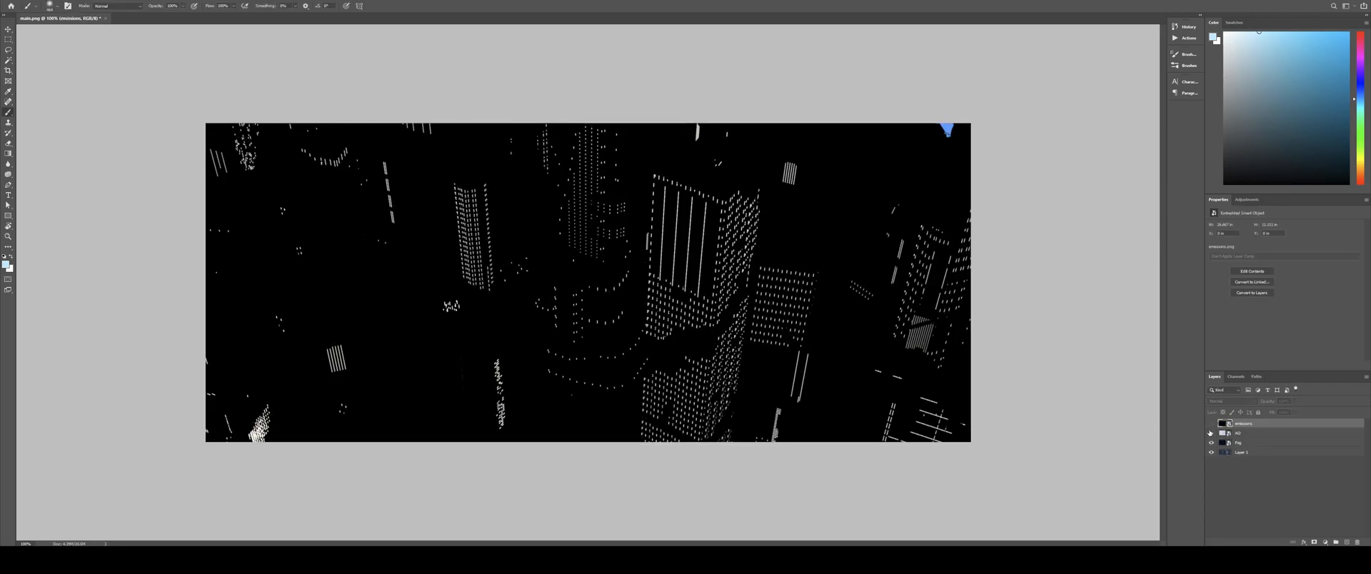
click(1210, 433)
drag(1251, 443, 1245, 420)
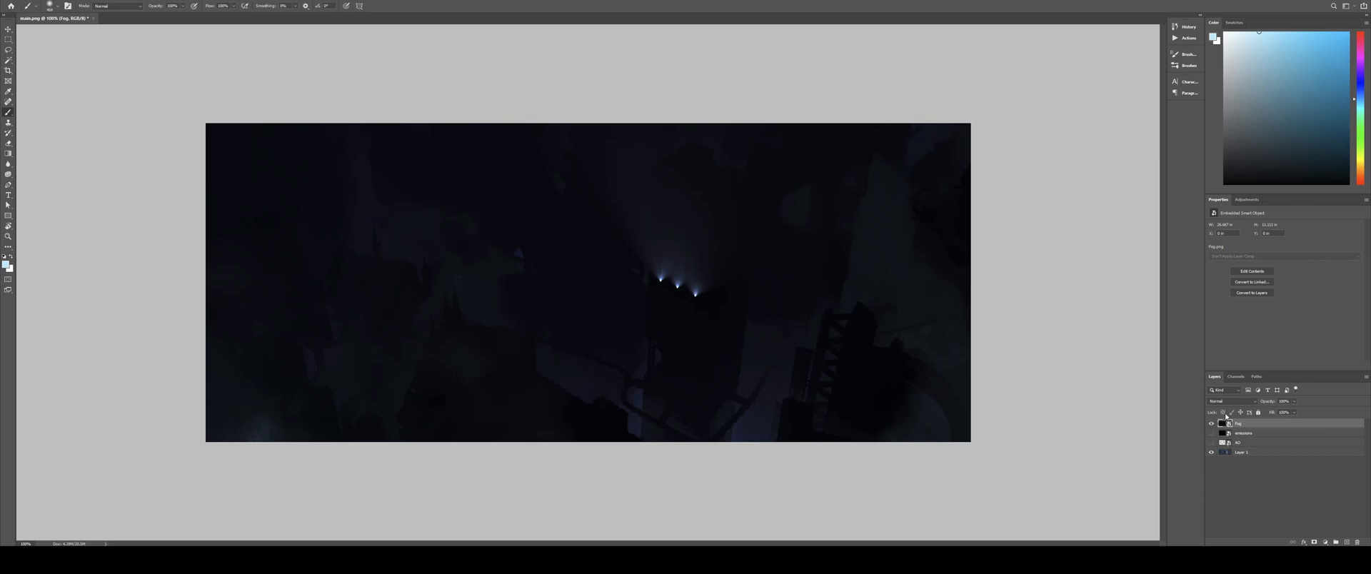
Step: Add an Exposure adjustment above the fog layer with Offset 0 and Gamma Correction 2.2
click(1247, 199)
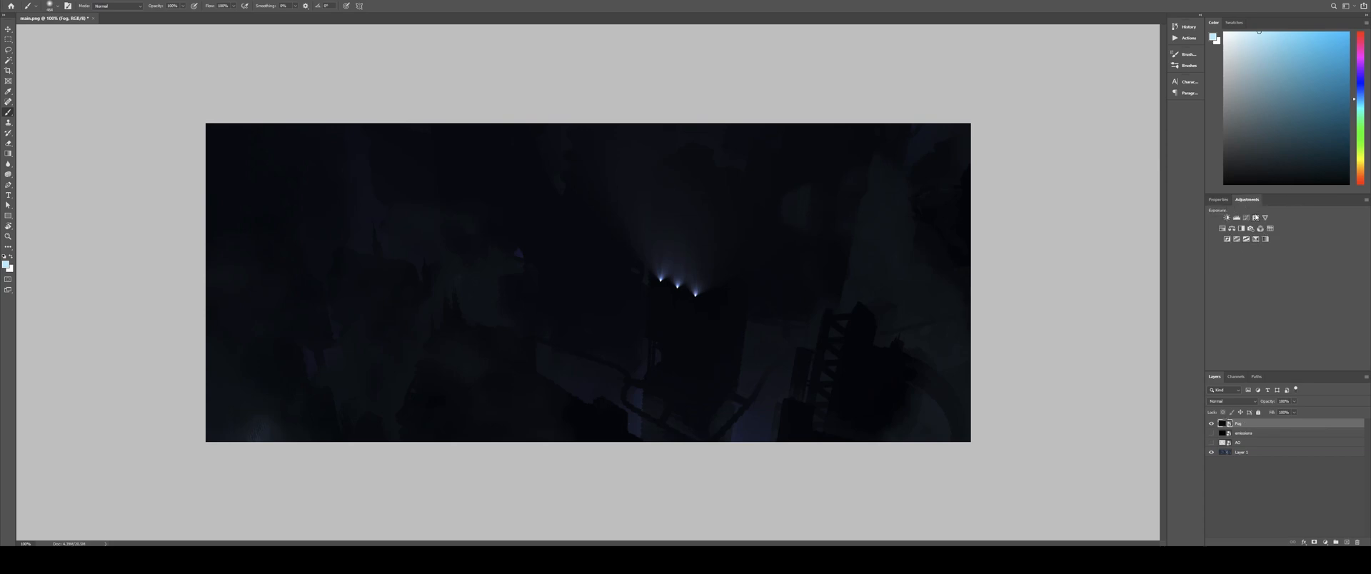
click(1249, 217)
click(1349, 253)
text(2)
key(Return)
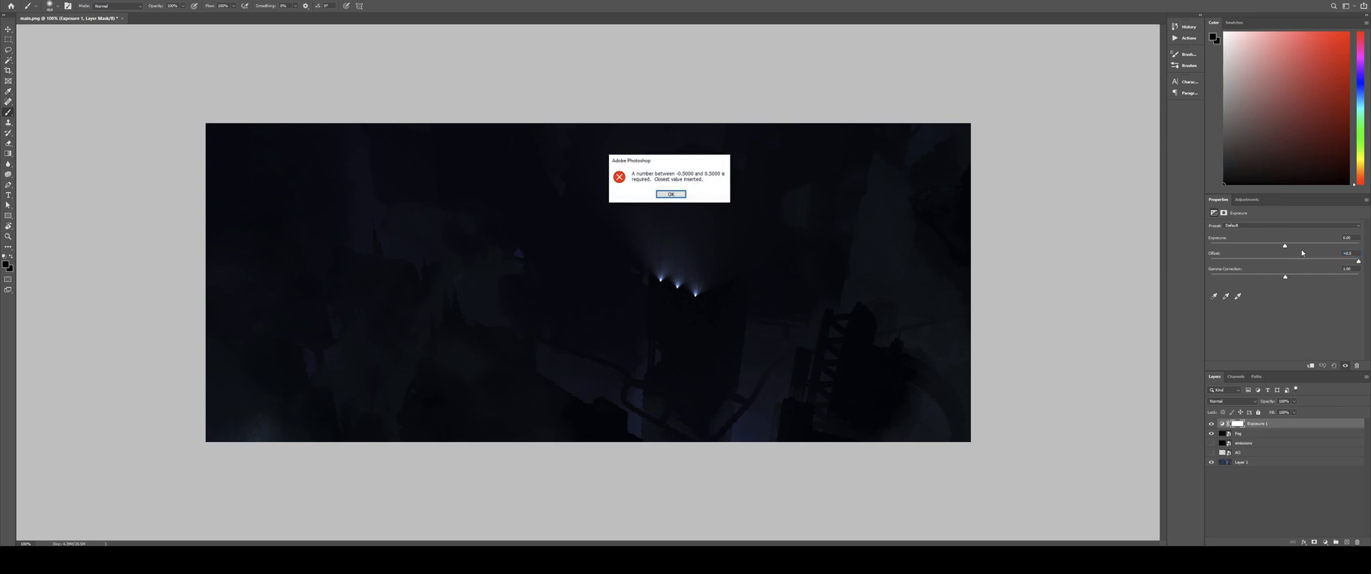
click(671, 193)
drag(1340, 260, 1209, 263)
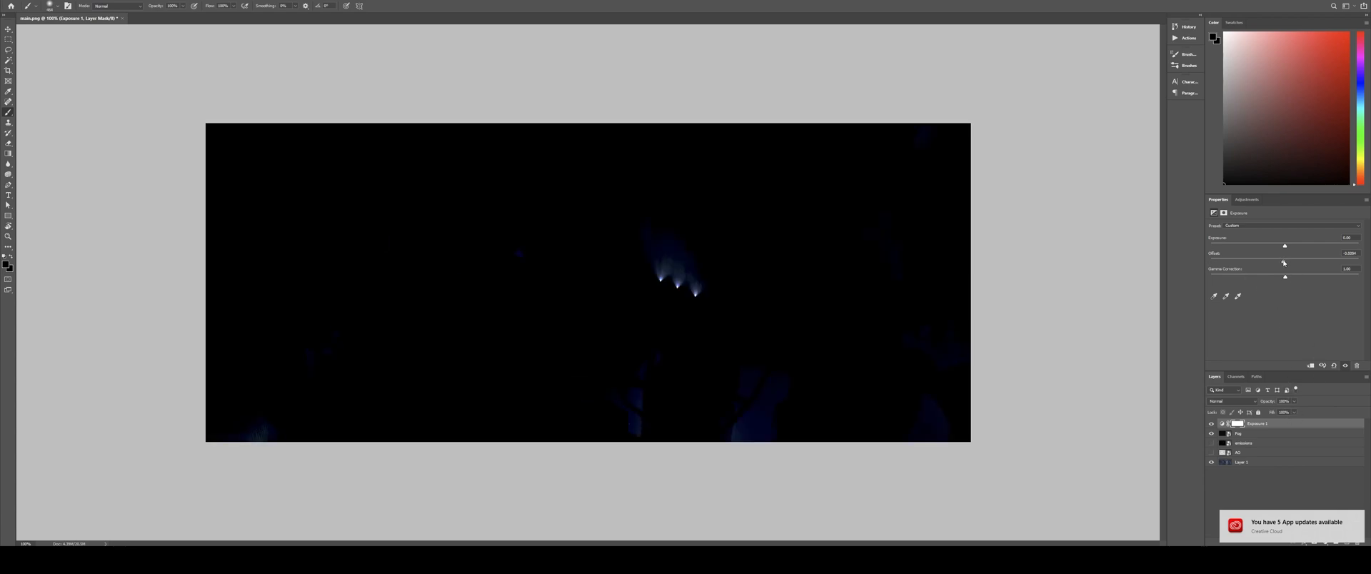
click(1349, 252)
text(0)
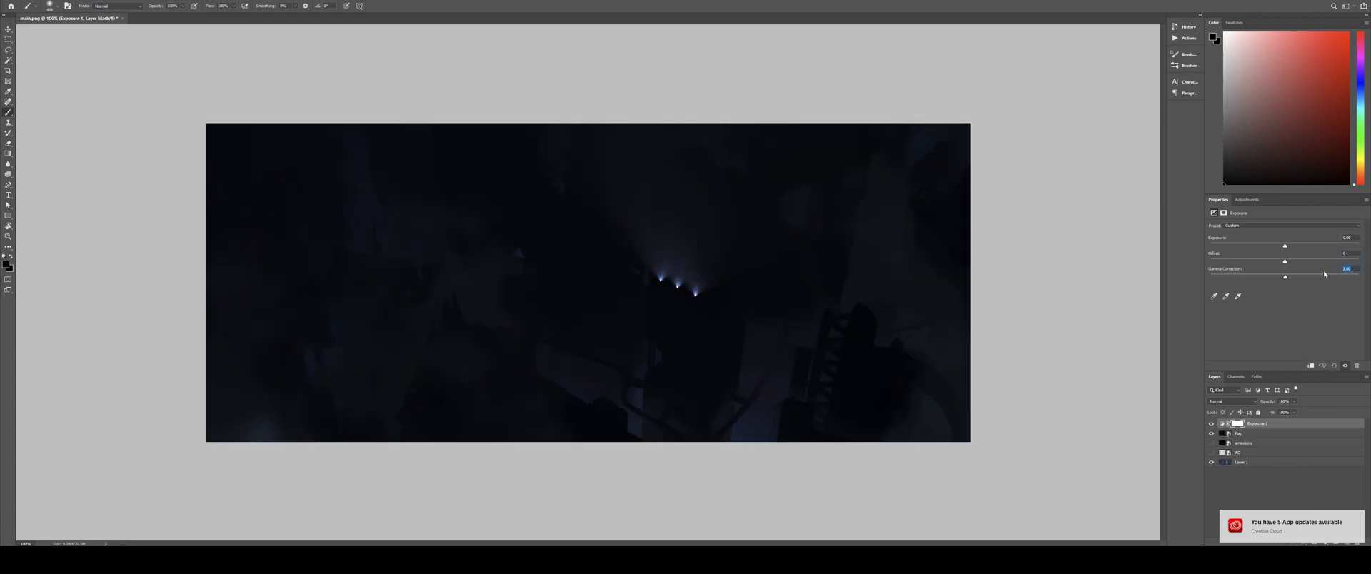
text(2.2)
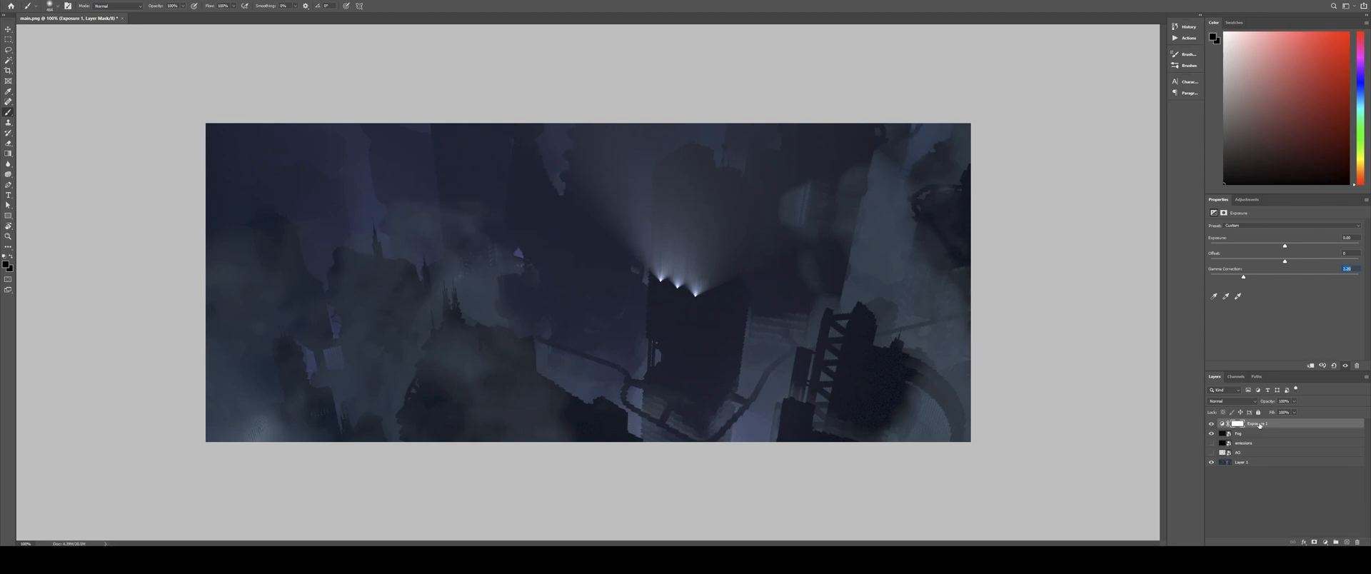
Step: Merge the Exposure adjustment with the fog layer
click(1260, 425)
shift+click(1255, 435)
key(ctrl+e)
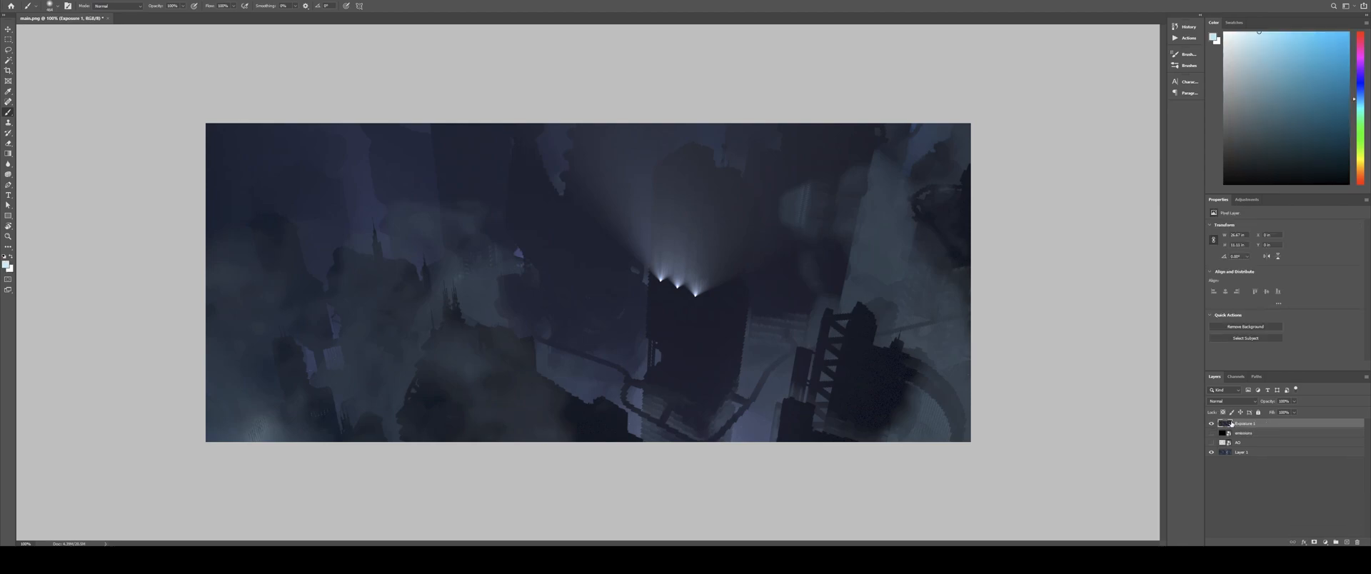
Step: Show the AO layer, set its blending mode to Multiply, and select the visible merged fog layer above it
click(1212, 424)
click(1211, 443)
click(1240, 443)
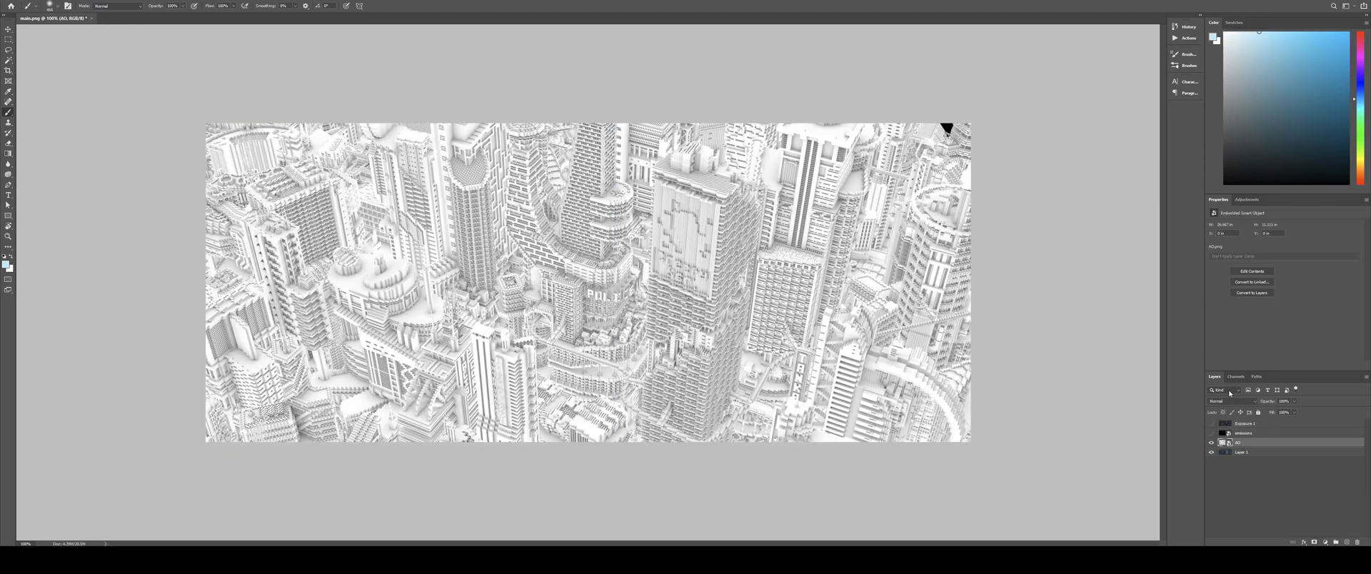
click(1232, 401)
click(1237, 380)
click(1244, 424)
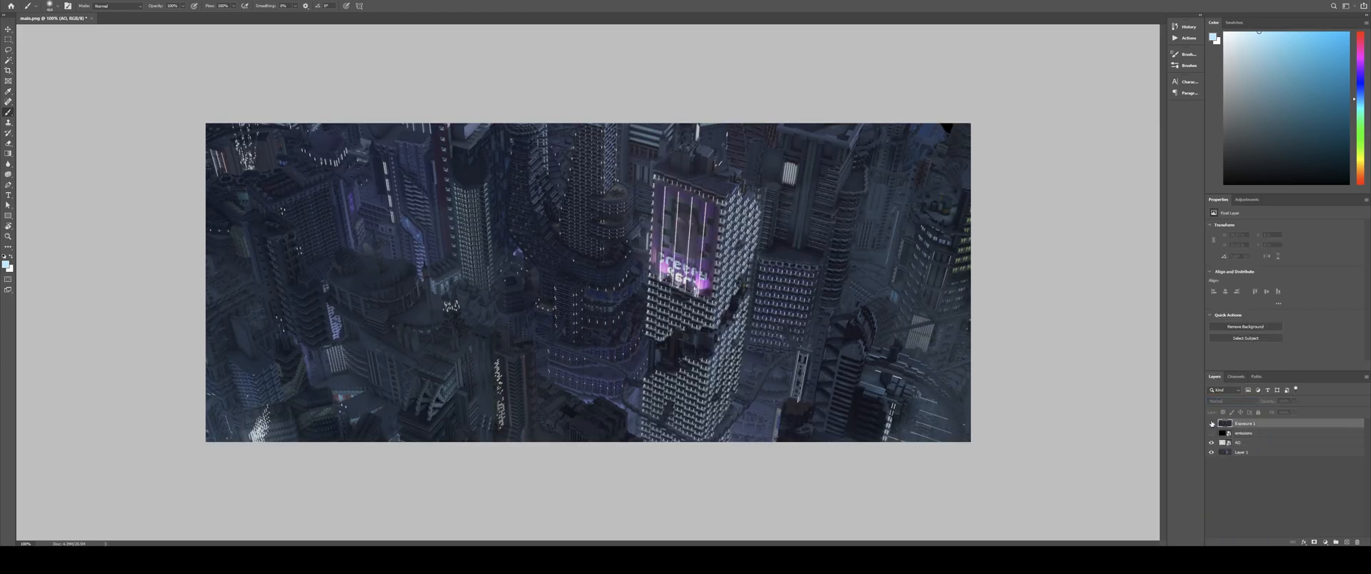
click(1212, 424)
Step: Try desaturating the merged fog layer with a Black & White adjustment, and delete the adjustment
click(1246, 199)
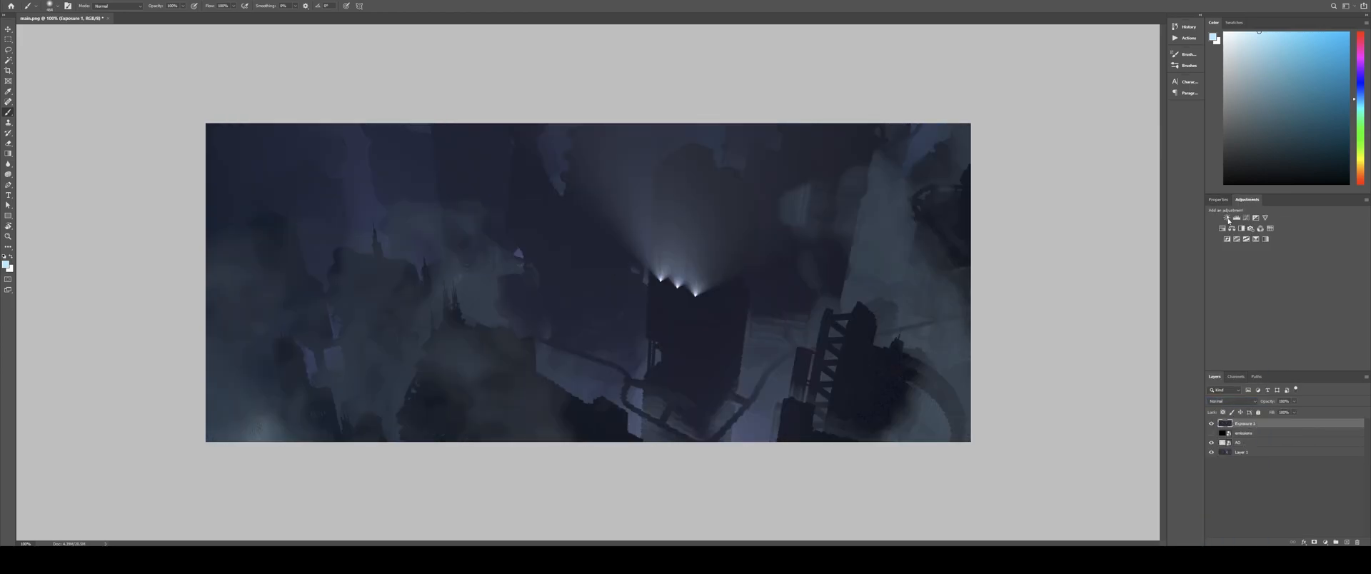
click(1242, 228)
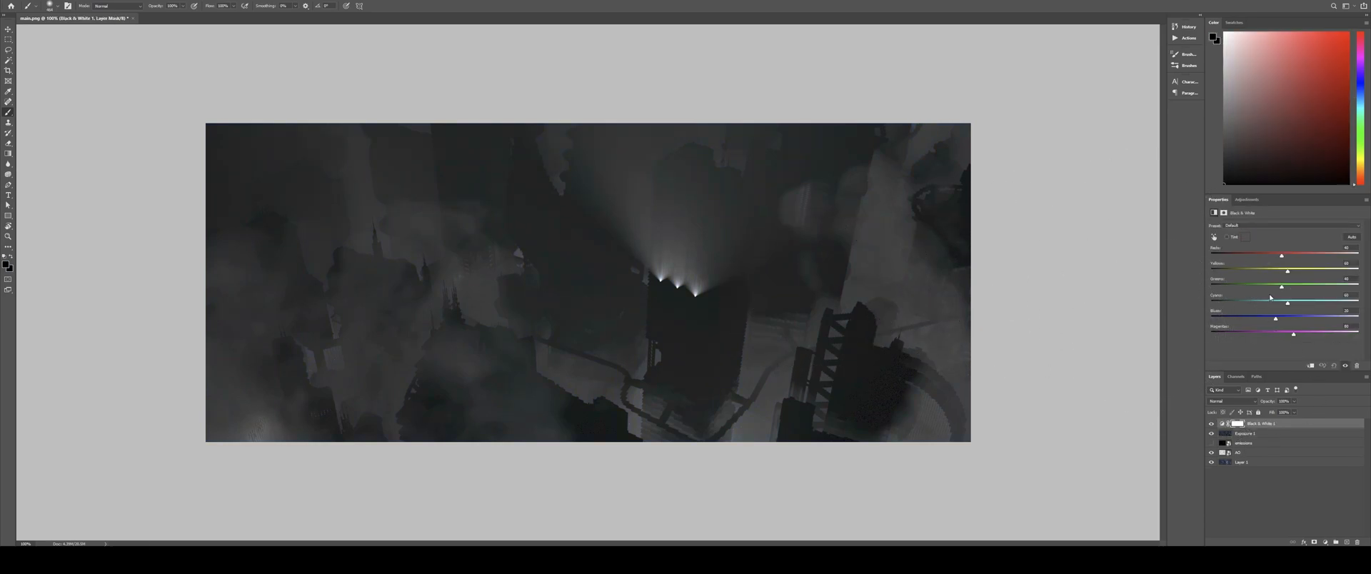
drag(1277, 318, 1291, 338)
click(1264, 425)
key(Delete)
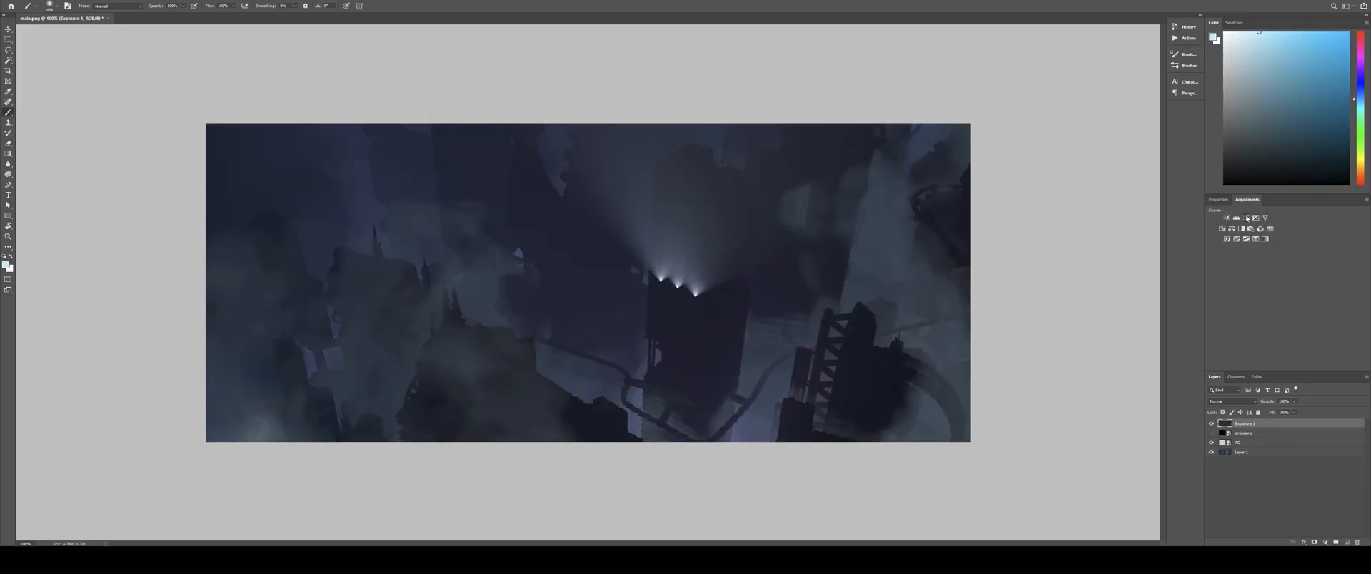
Step: Brighten the fog highlights and deepen its shadows with a steep Curves adjustment, and merge it into the fog layer
click(1246, 217)
drag(1306, 246, 1301, 247)
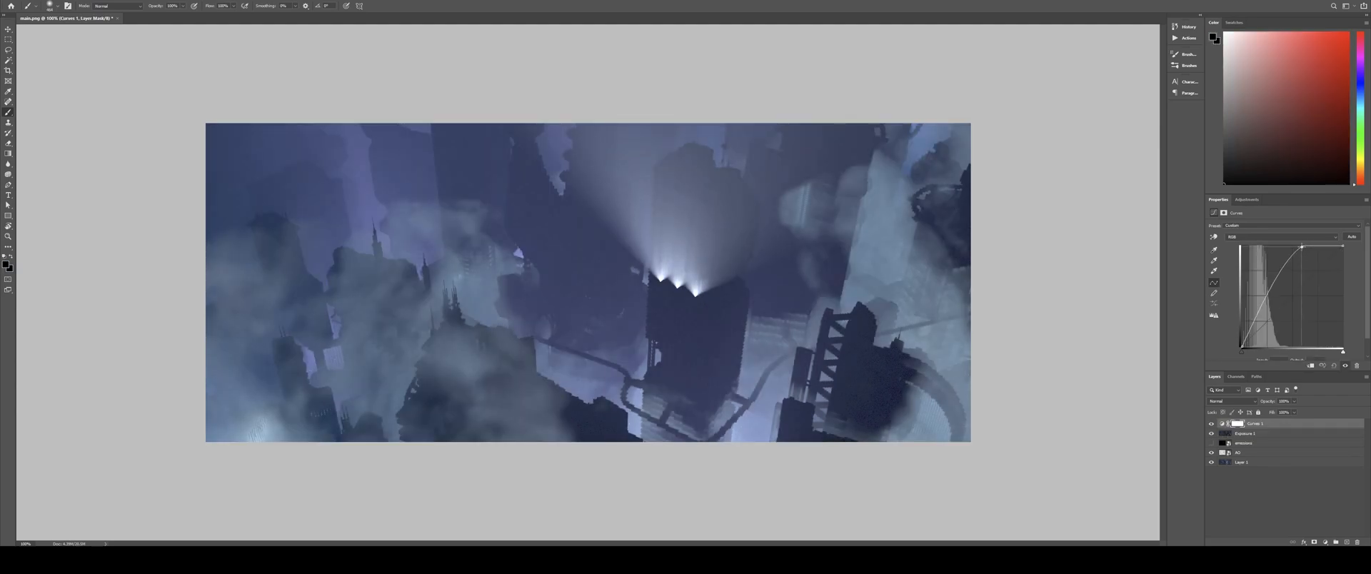
mouse_move(1256, 317)
mouse_down()
mouse_move(1261, 345)
mouse_move(1255, 335)
mouse_up()
drag(1302, 247, 1278, 247)
key(ctrl+e)
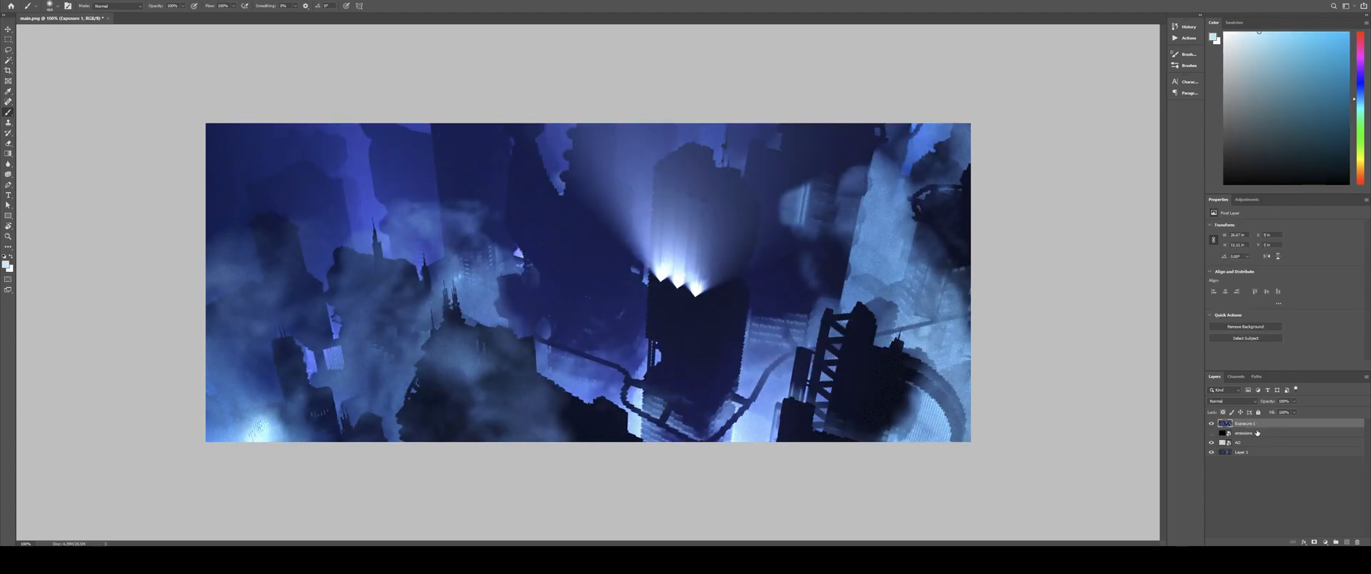
Step: Hide the fog layer, add a layer mask to the AO layer and paste the fog image into the mask
click(1211, 424)
click(1241, 443)
click(1314, 543)
alt+click(1246, 443)
key(ctrl+v)
click(1268, 443)
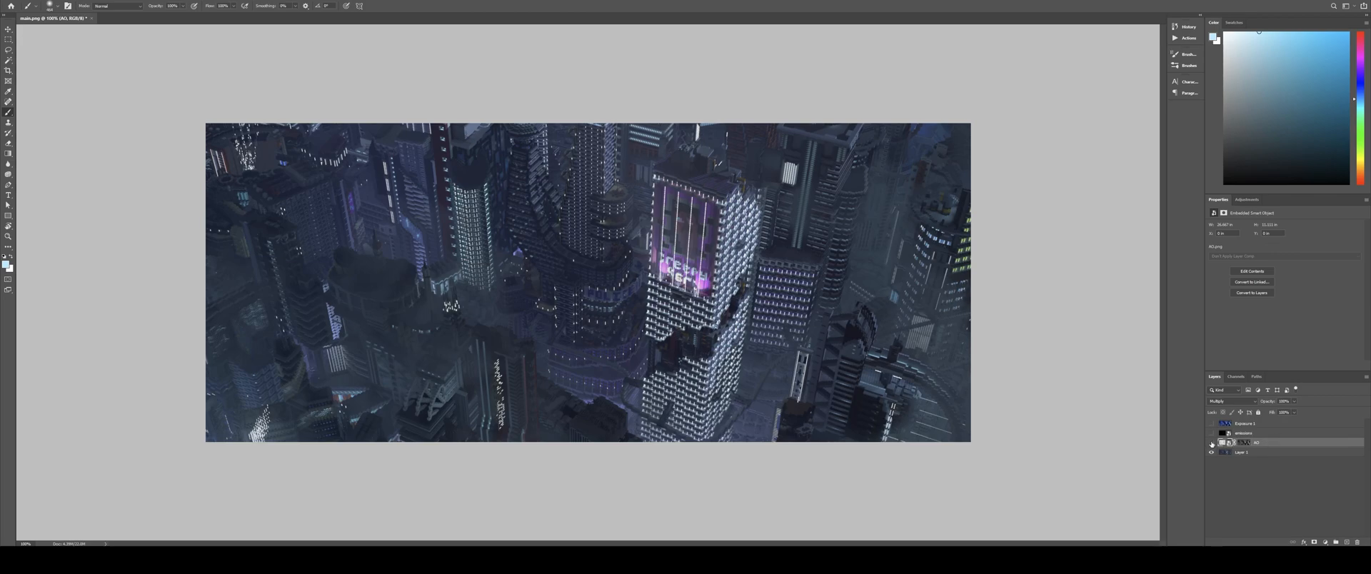
Step: Invert the AO layer's mask and toggle the layer's visibility to compare the image with and without it
click(1247, 444)
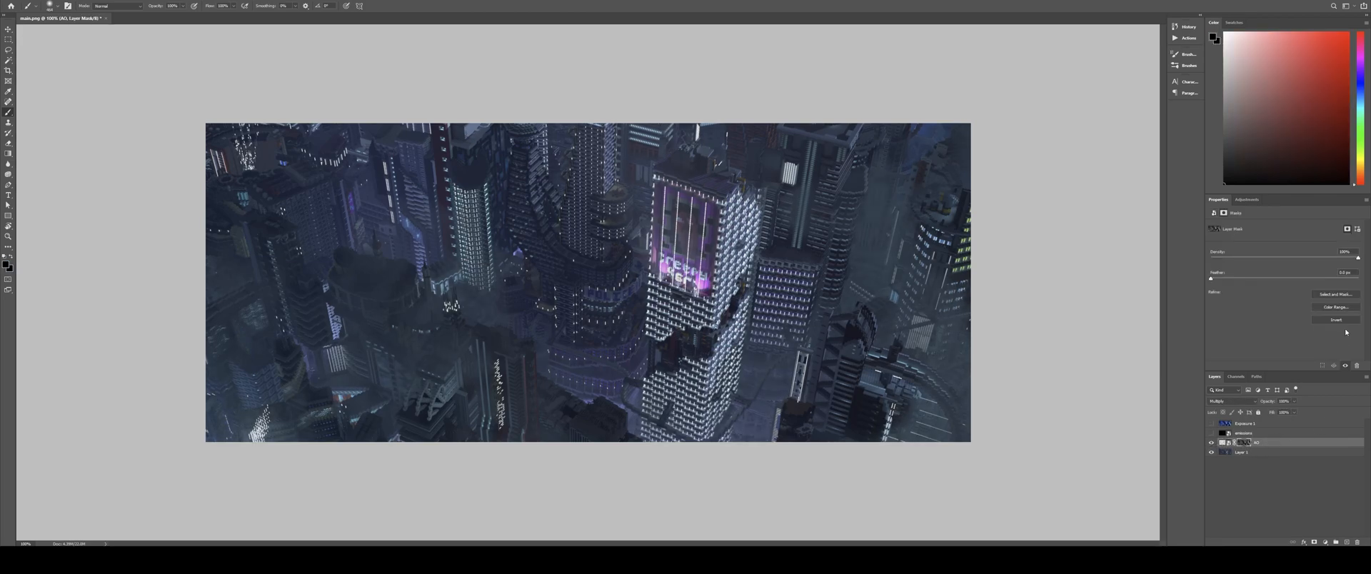
click(1211, 445)
click(1210, 445)
click(1210, 445)
click(1211, 445)
click(1210, 445)
click(1211, 444)
click(1210, 444)
click(1210, 445)
click(1210, 444)
click(1211, 444)
click(1211, 444)
Step: Lower the AO layer's opacity and toggle the layer on and off to check the subtler shading
click(1222, 443)
click(1294, 401)
drag(1291, 412, 1273, 412)
click(1213, 444)
click(1213, 444)
click(1212, 444)
click(1213, 443)
click(1213, 443)
click(1213, 444)
click(1213, 444)
click(1213, 444)
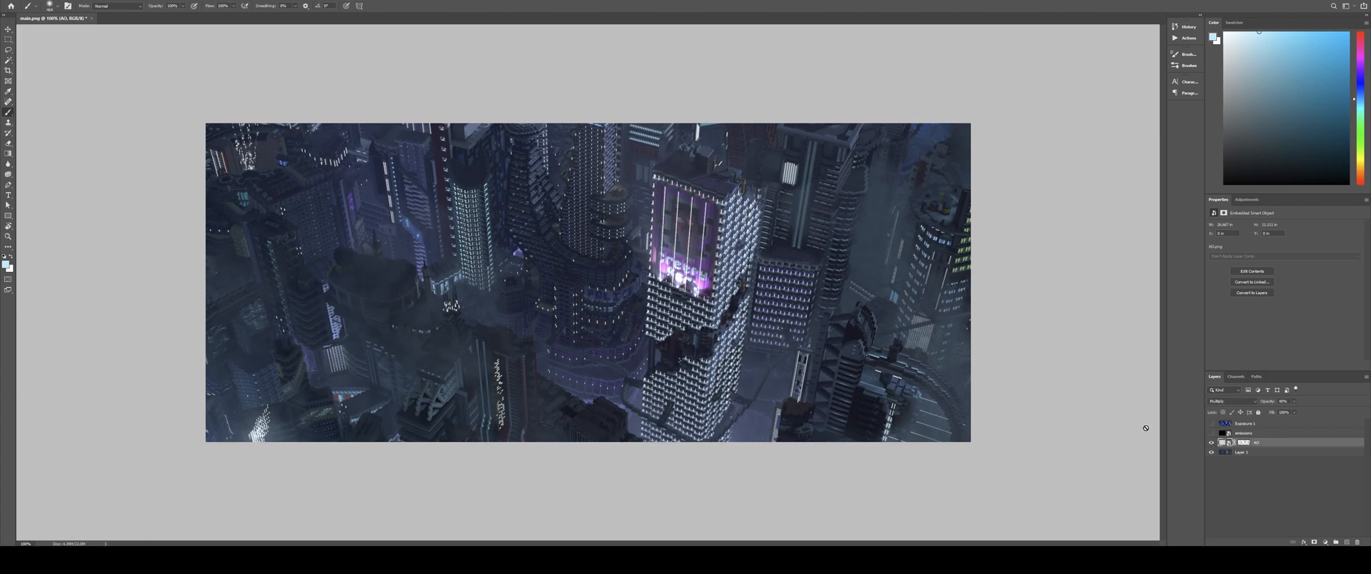
Step: Duplicate the AO and main image layers, merge the copies into one layer and convert it to a smart object
shift+click(1260, 455)
key(ctrl+j)
key(ctrl+e)
right_click(1248, 444)
click(1293, 216)
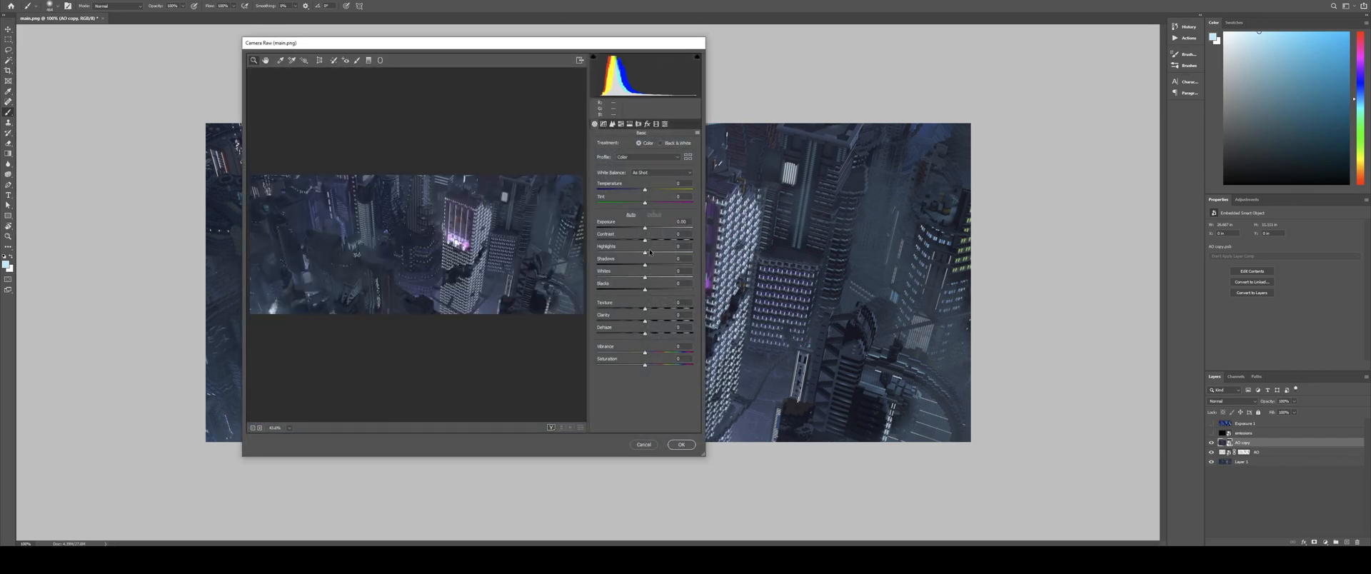
Step: In the Camera Raw filter, set Highlights to +100, Shadows to -37 and Whites to +57, and lower Blacks
drag(652, 254, 610, 290)
click(626, 265)
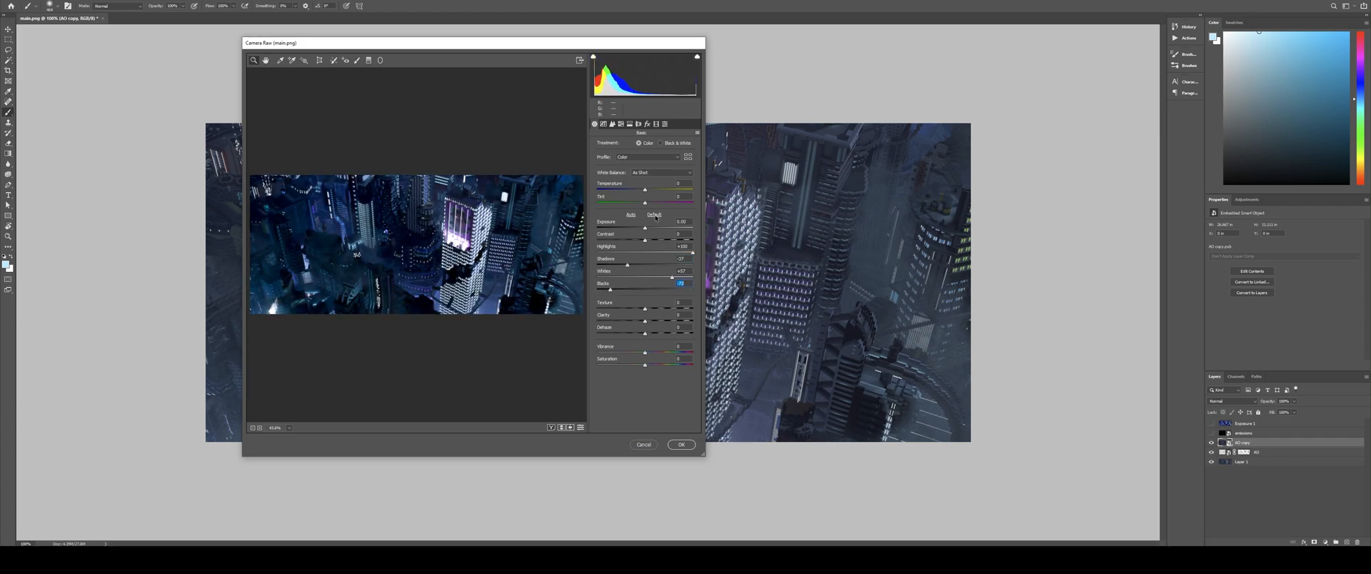
click(647, 125)
drag(631, 229, 640, 231)
click(594, 124)
drag(633, 287, 625, 289)
Step: In the HSL adjustments, lower the saturation of Reds, Oranges, Yellows and Aquas, and raise Greens and Blues
click(629, 124)
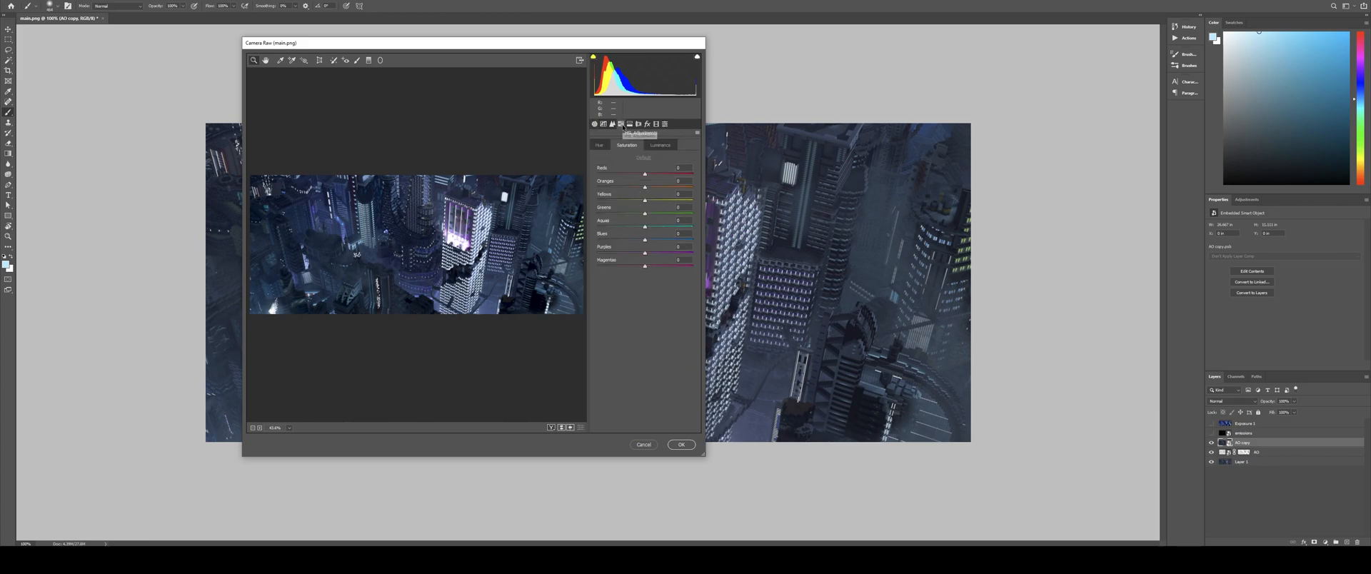
drag(647, 172, 739, 215)
drag(644, 227, 750, 226)
drag(590, 228, 741, 224)
click(578, 226)
click(578, 227)
click(578, 227)
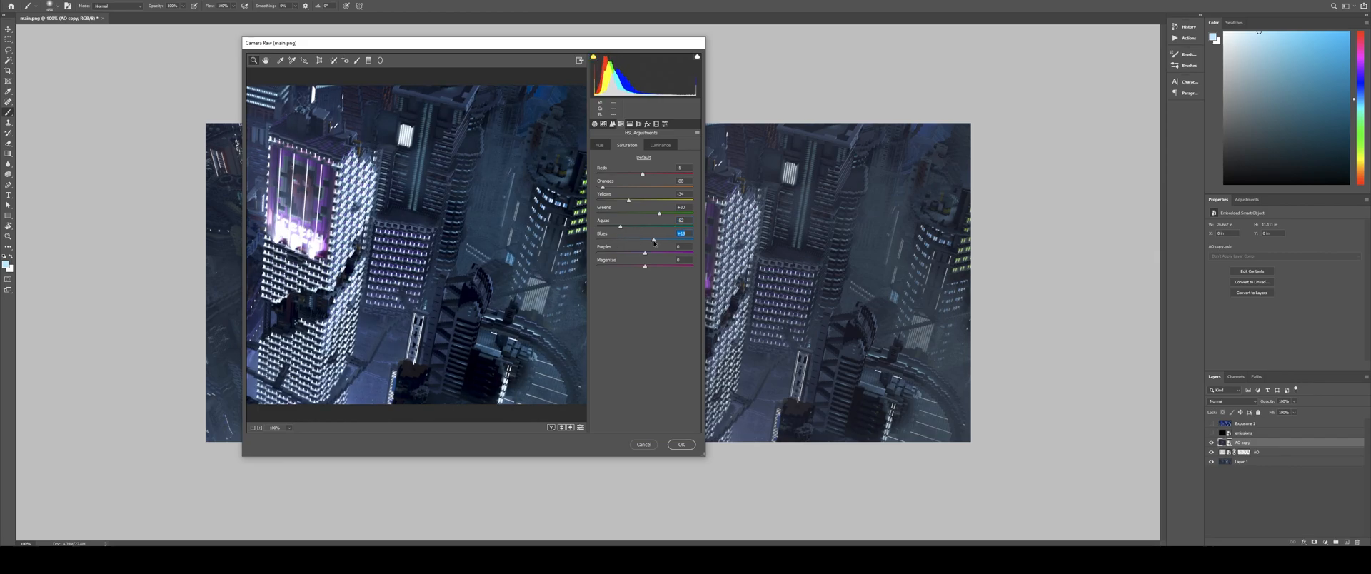
Step: Shift the Blues hue slightly, then raise the saturation of Aquas and Blues and adjust the Purples
click(600, 145)
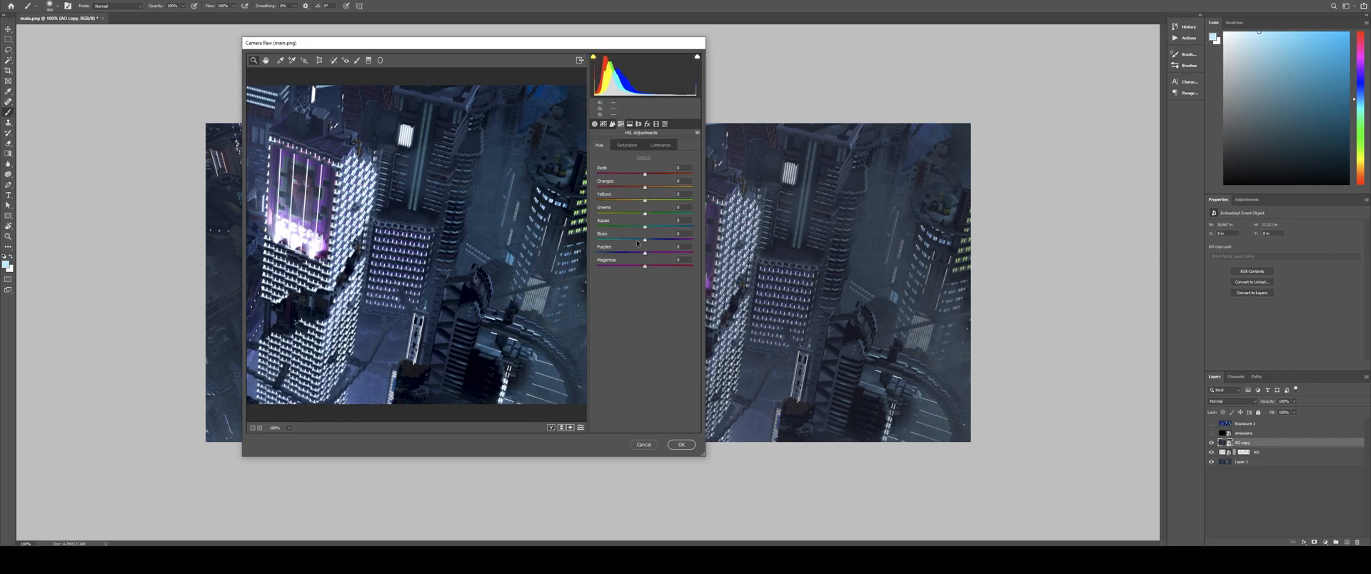
click(682, 445)
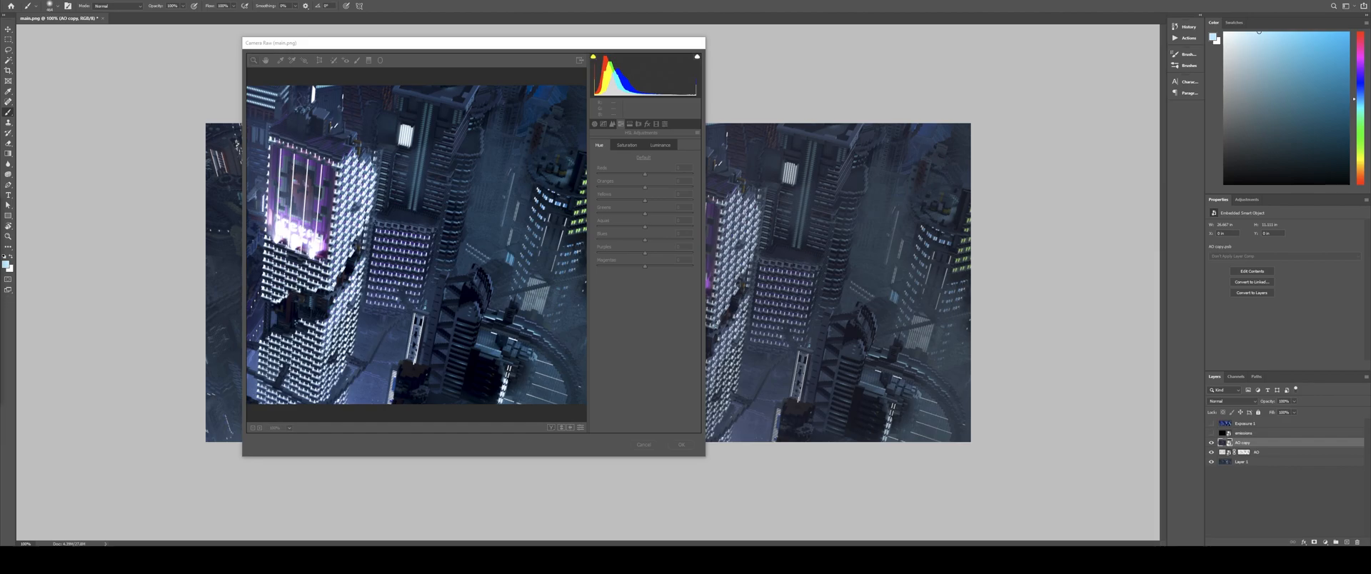
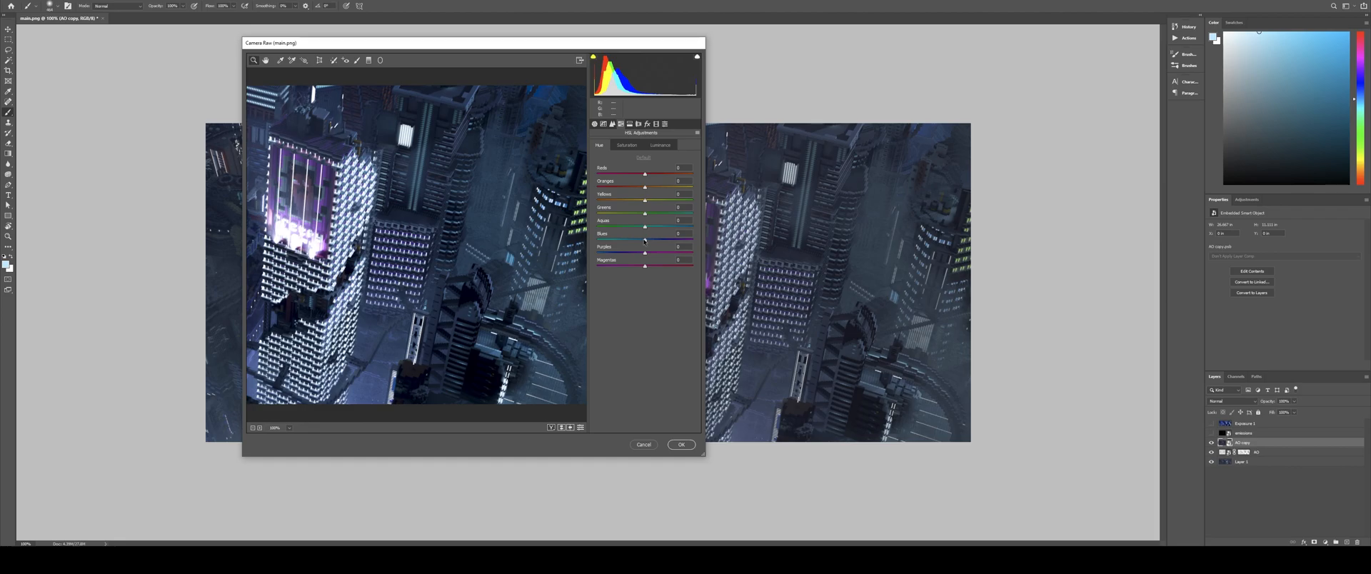
mouse_move(644, 240)
mouse_down()
mouse_move(675, 240)
mouse_move(664, 232)
mouse_up()
click(627, 145)
click(641, 228)
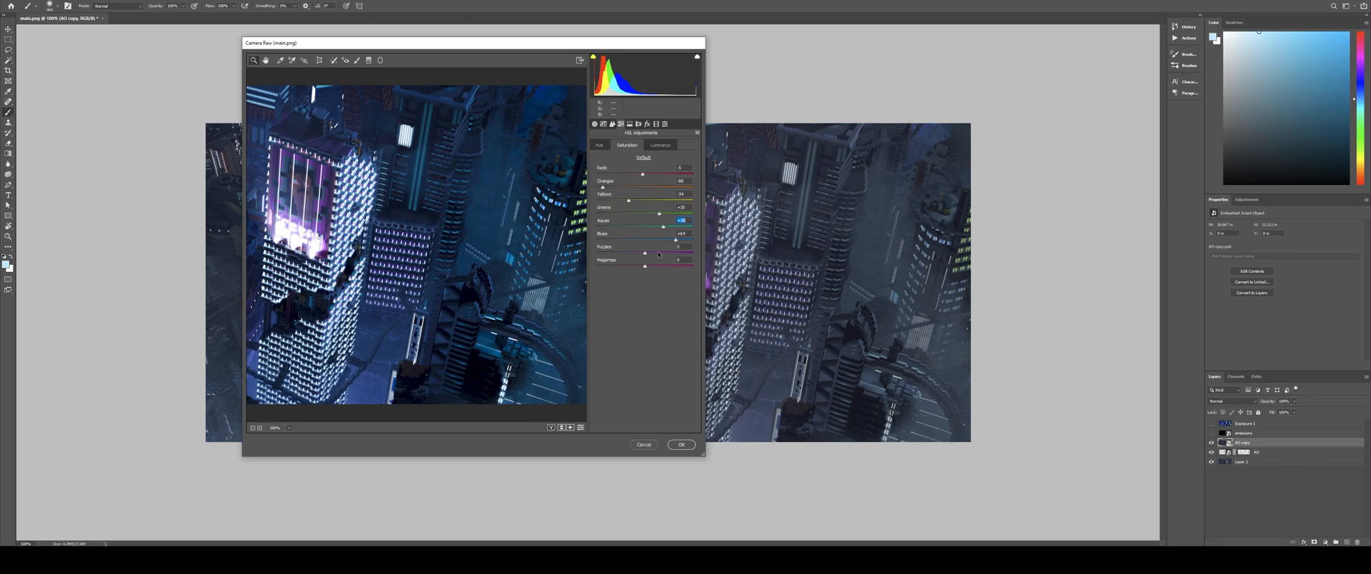
click(252, 429)
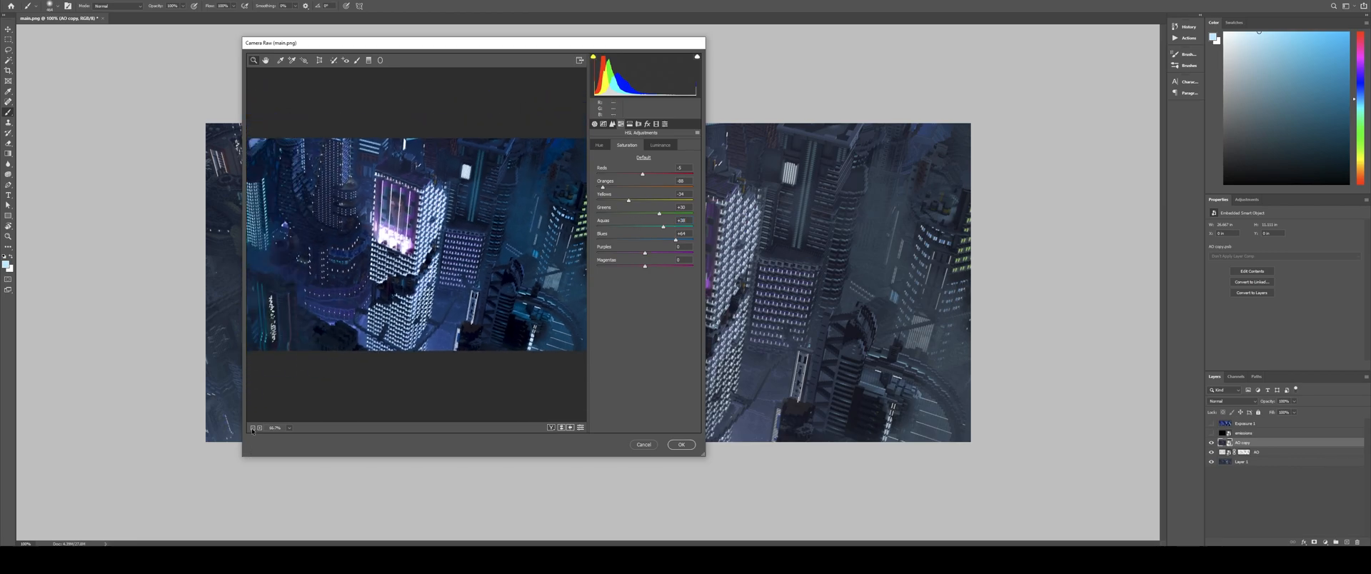
click(252, 428)
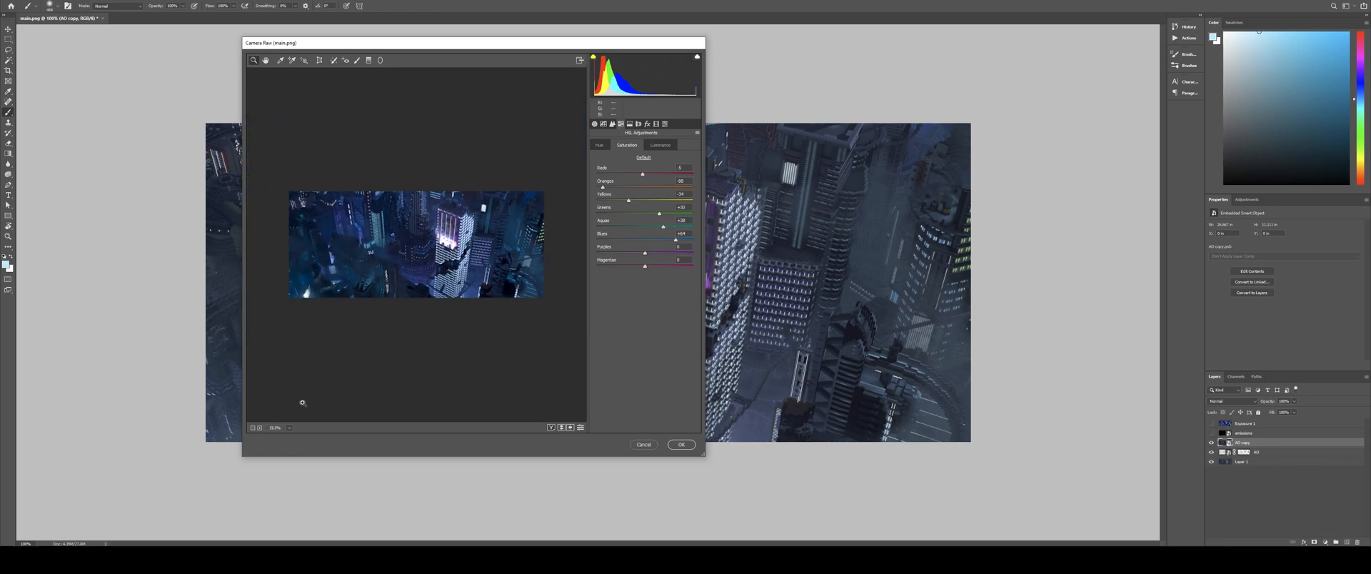
mouse_move(644, 253)
mouse_down()
mouse_move(679, 268)
mouse_move(626, 267)
mouse_move(675, 266)
mouse_move(635, 255)
mouse_up()
click(603, 145)
Step: Readjust the Blues saturation, slightly darken the post-crop vignette and apply the Camera Raw filter
click(638, 124)
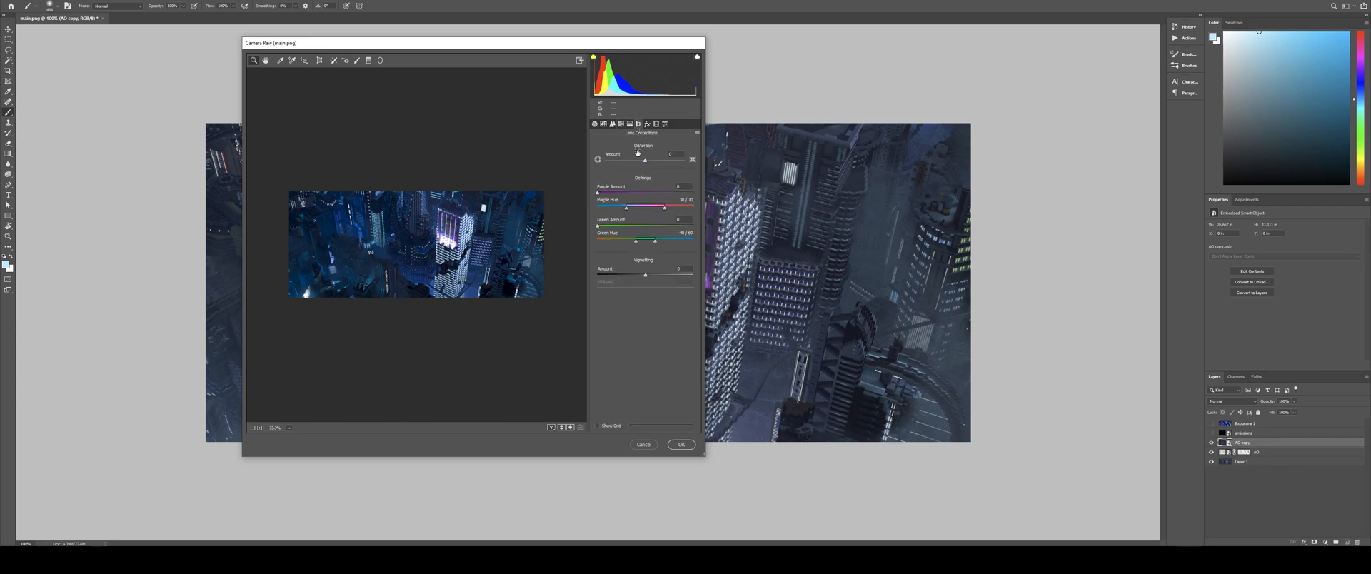
click(648, 127)
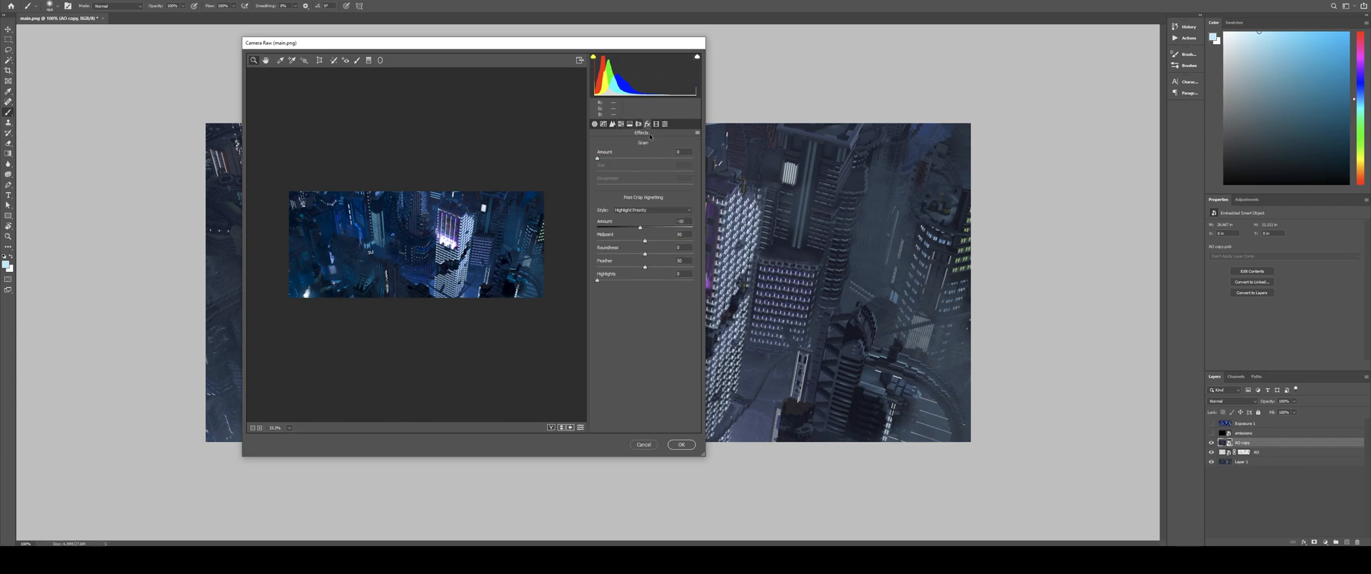
scroll(398, 231, up, 3)
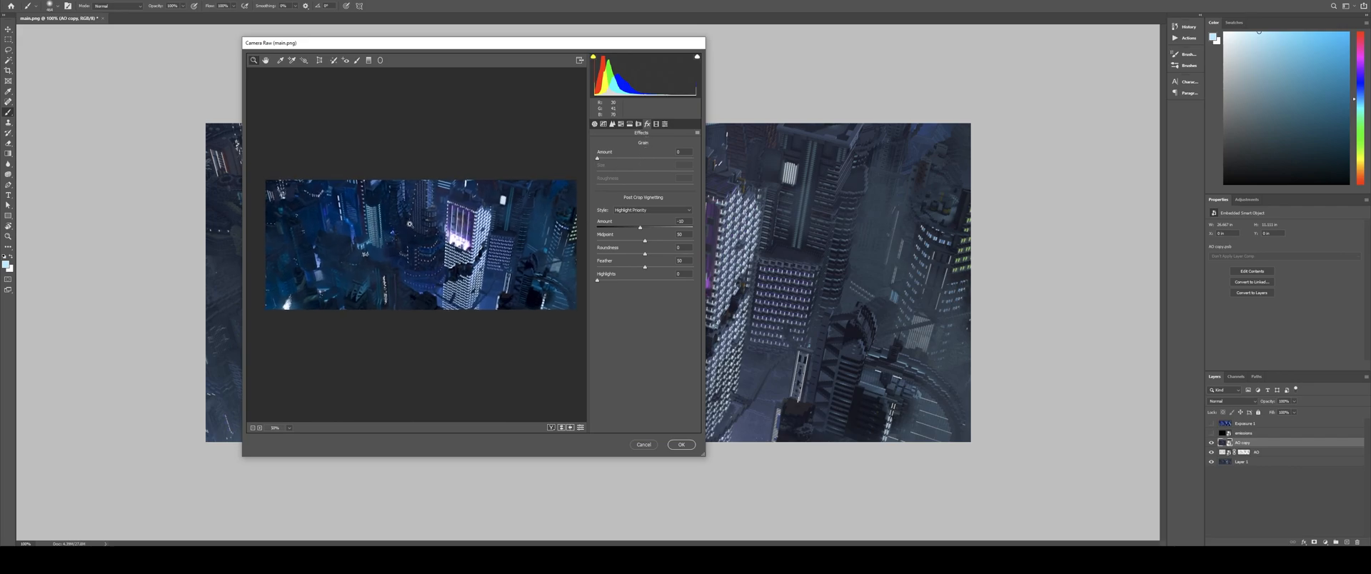
click(594, 123)
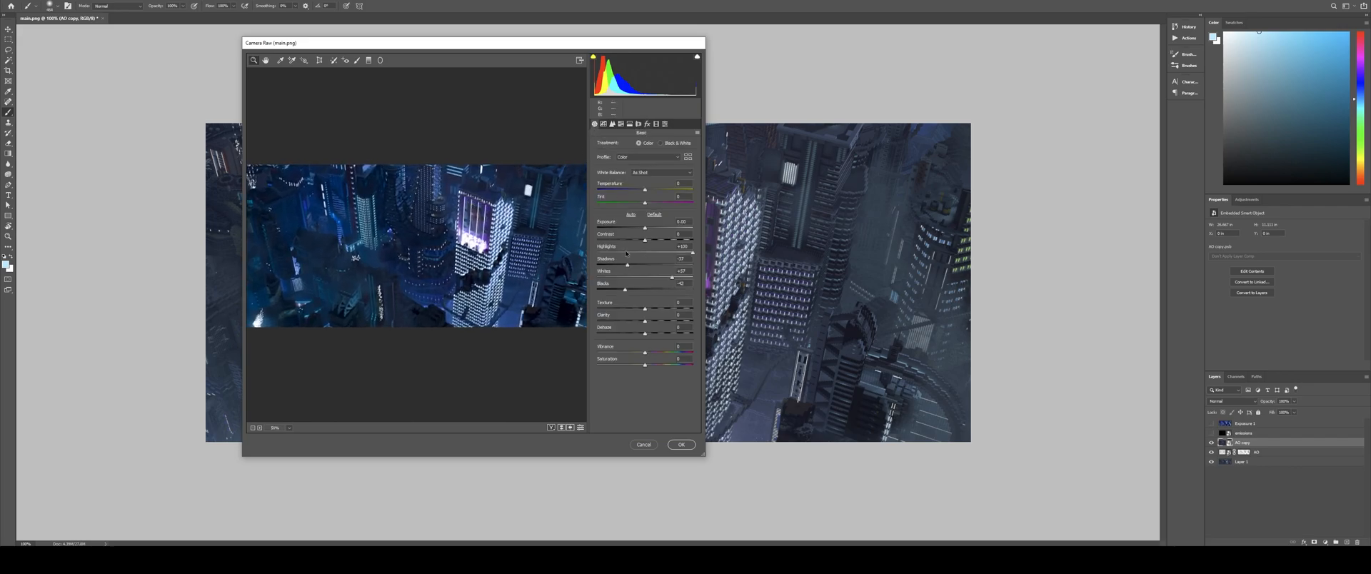
click(620, 123)
click(628, 146)
click(665, 240)
click(647, 124)
mouse_move(645, 228)
mouse_down()
mouse_move(625, 229)
mouse_move(637, 228)
mouse_up()
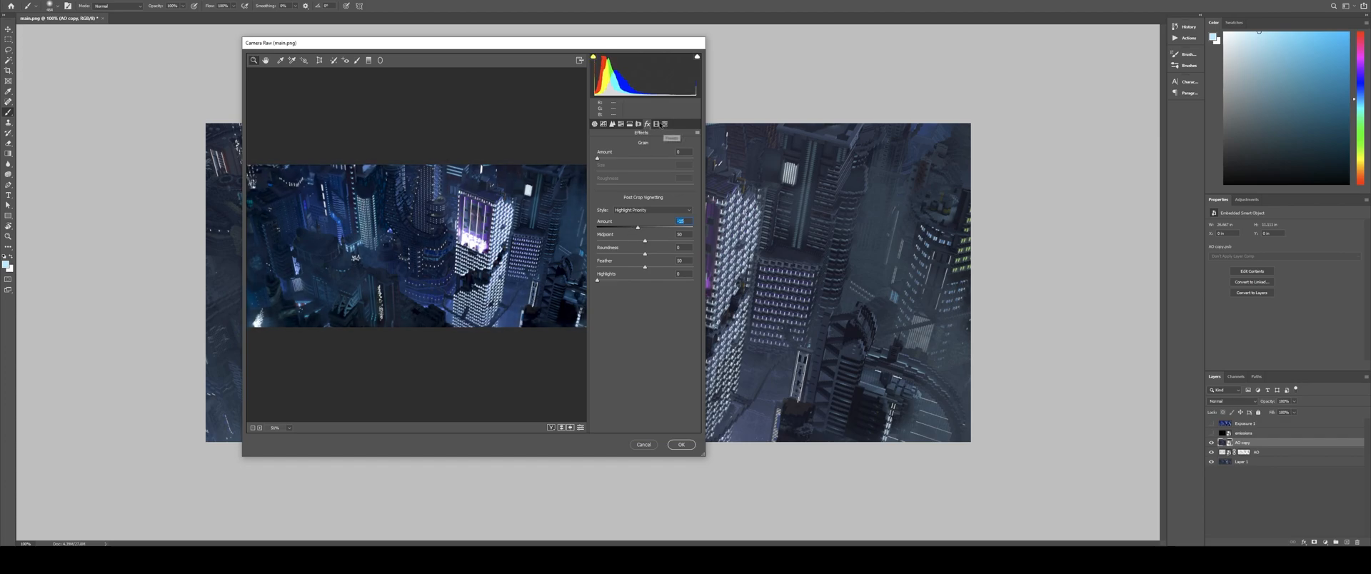
key(Return)
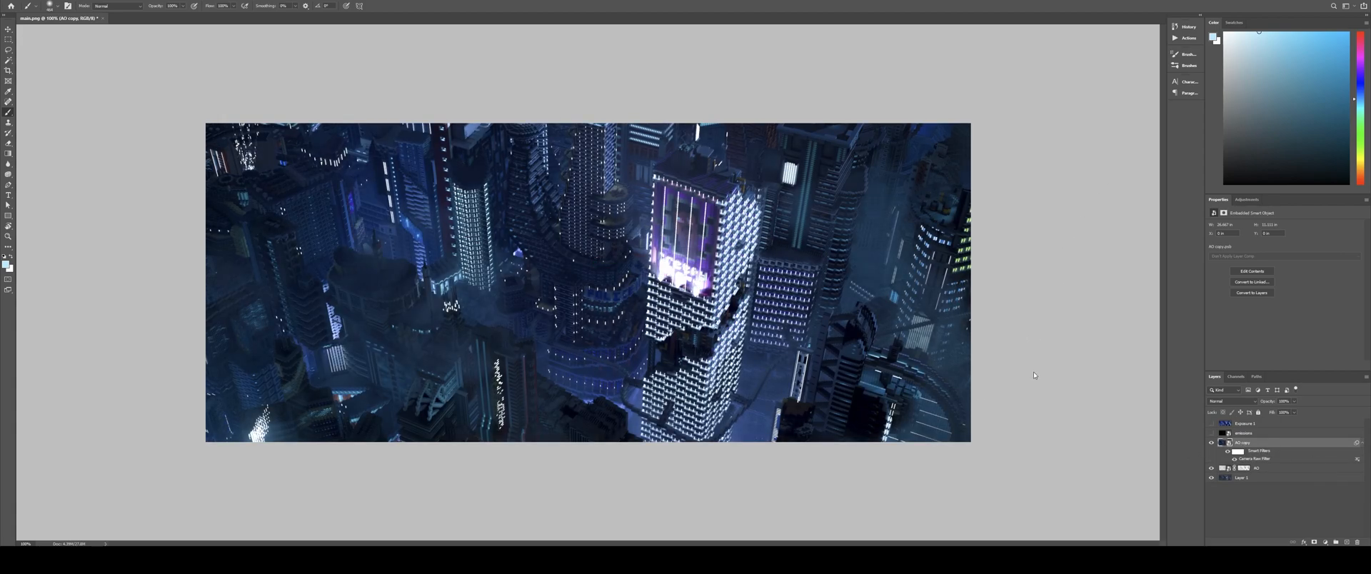
Step: Duplicate the graded AO copy layer and rasterize the duplicate
key(ctrl+j)
right_click(1255, 443)
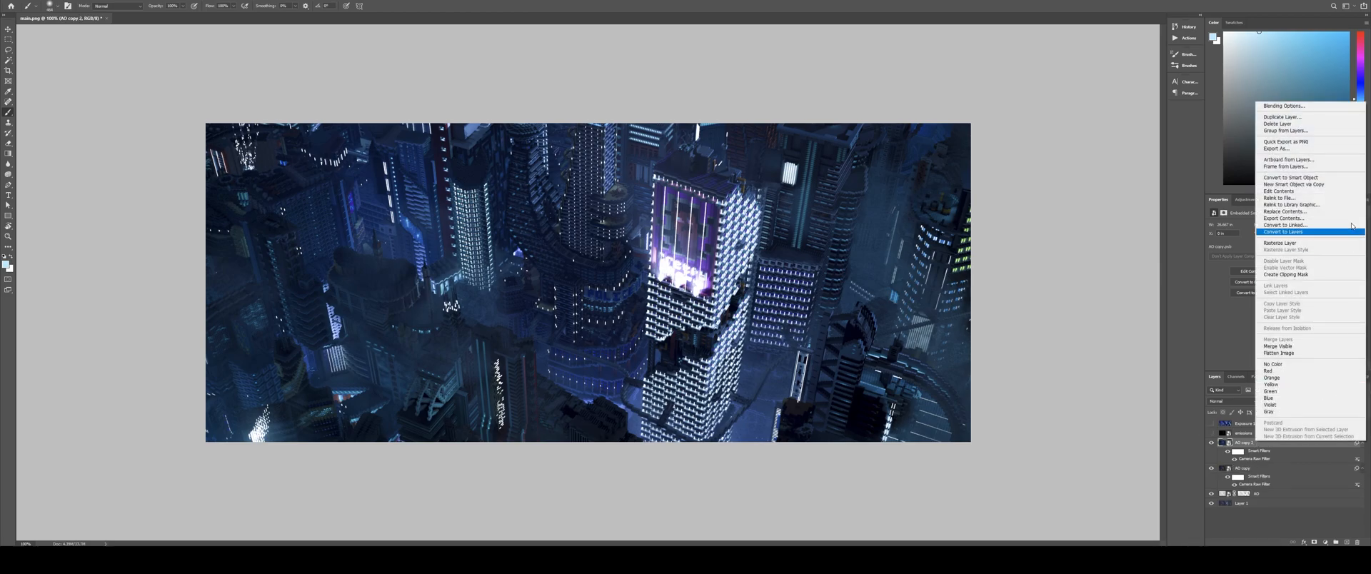
click(1268, 244)
Step: Add a Levels adjustment that strongly darkens the midtones and merge it with the rasterized layer
click(1247, 199)
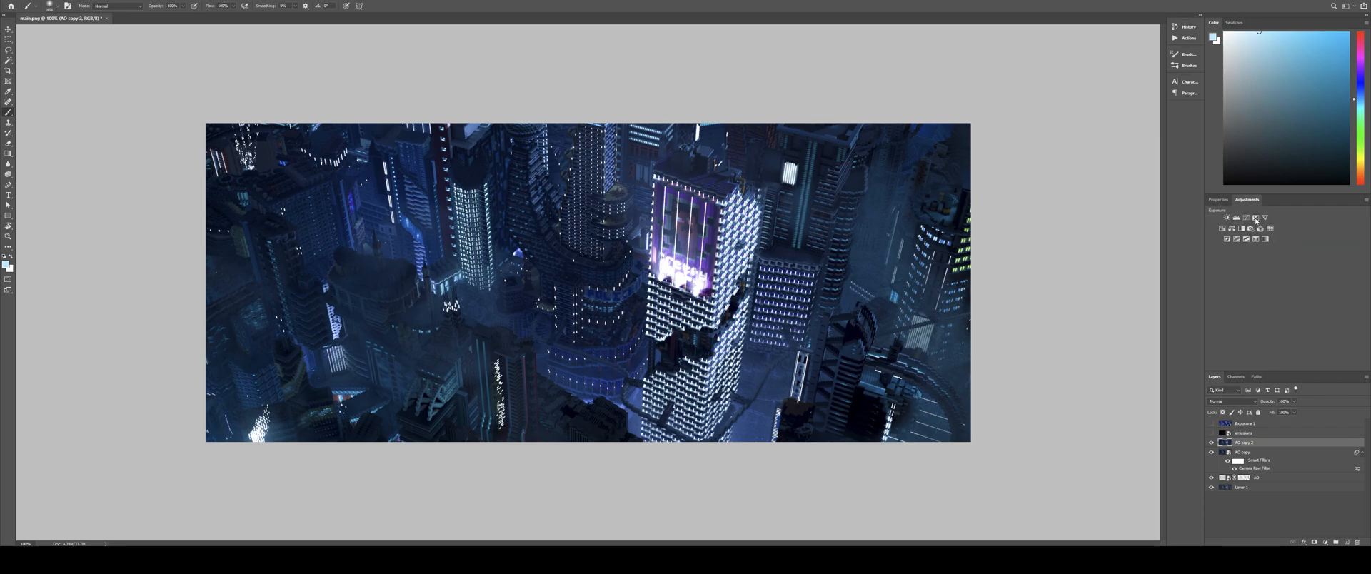
click(1237, 218)
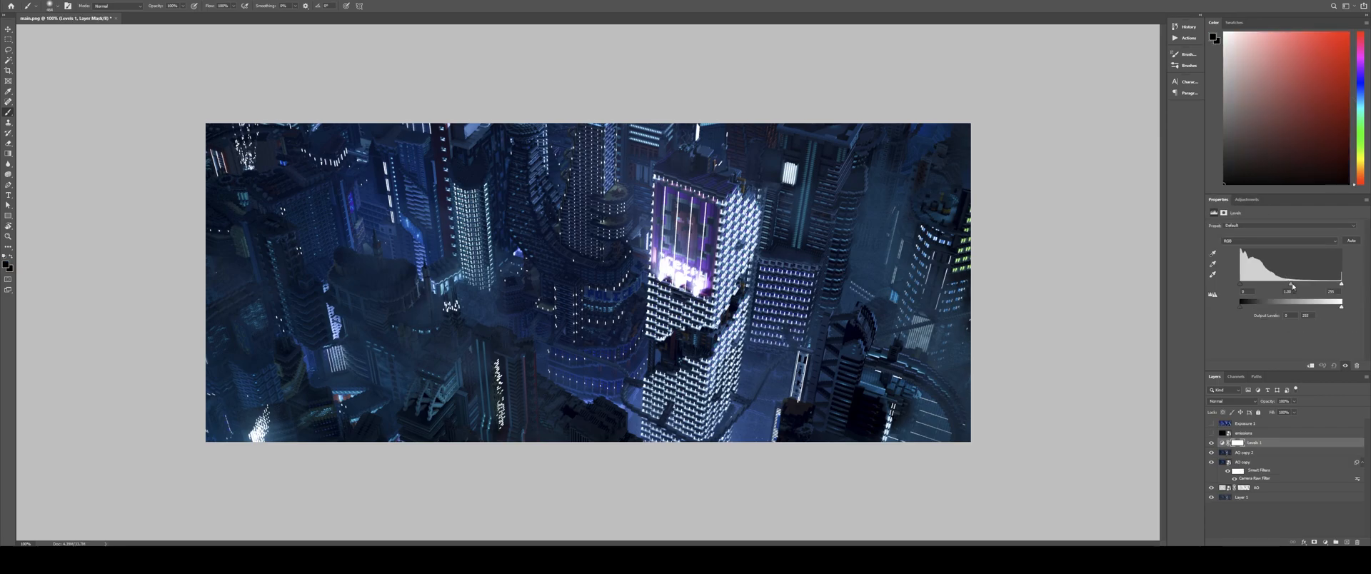
drag(1286, 286, 1317, 285)
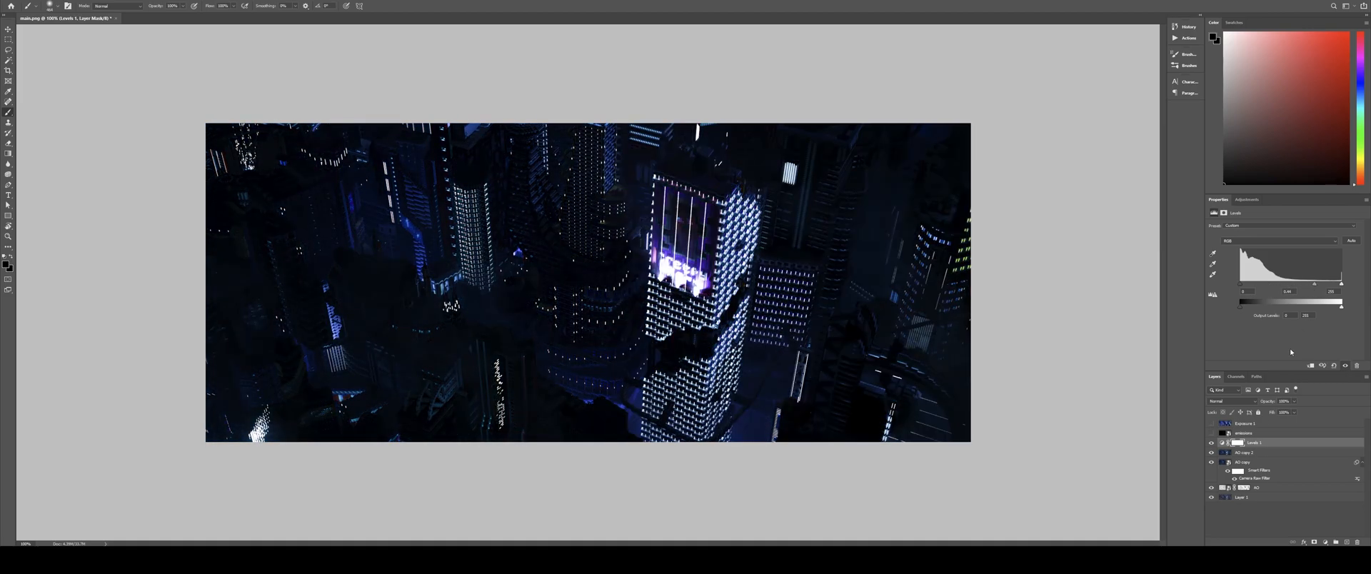
shift+click(1249, 456)
Step: Hide the merged Levels 1 layer, show the emission layer and set its blend mode to Linear Dodge (Add)
click(1211, 442)
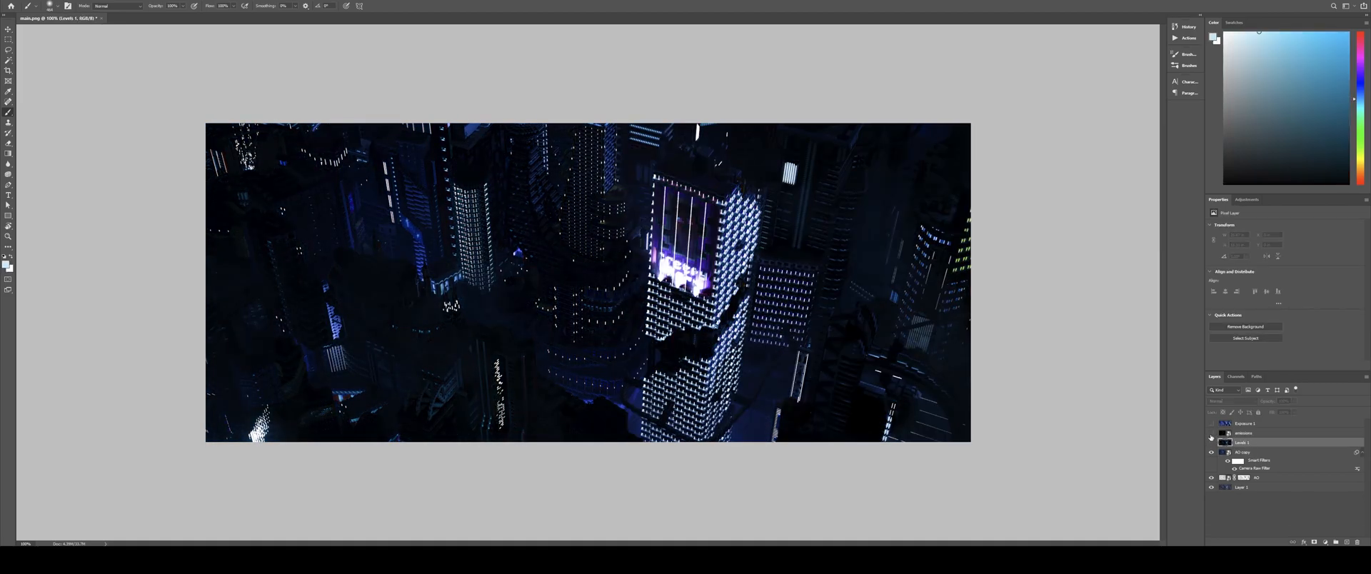
click(1211, 434)
click(1241, 433)
click(1233, 401)
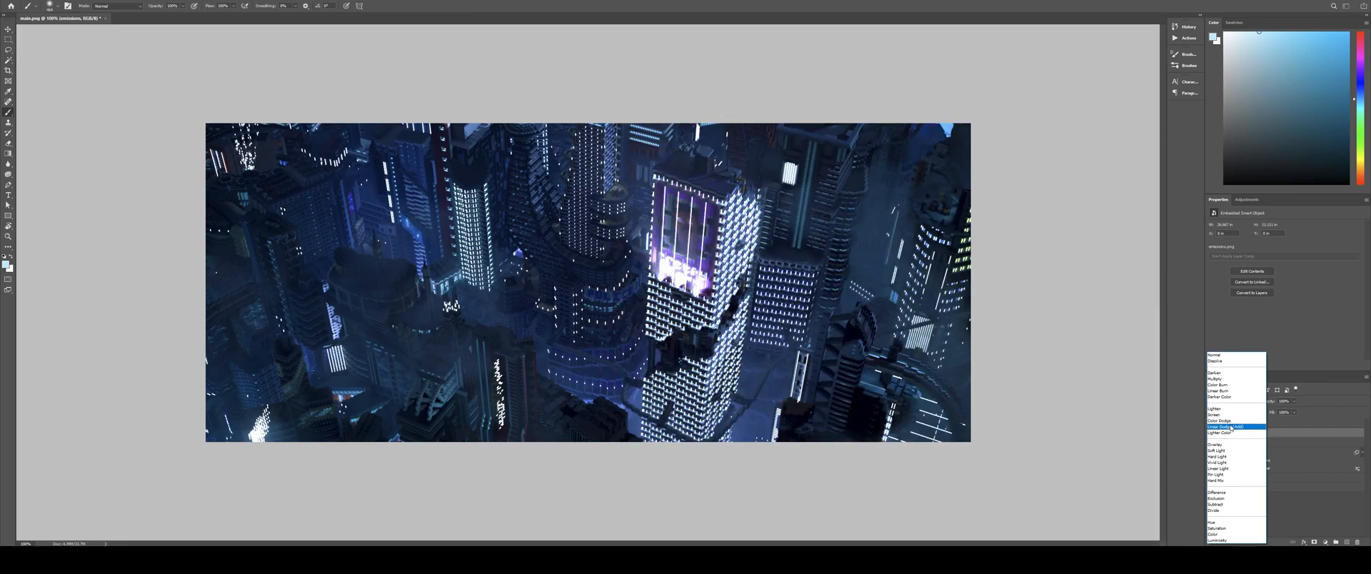
click(1225, 427)
Step: Apply a Gaussian Blur to the emission layer, compare the image with and without it, and lower its opacity
click(110, 0)
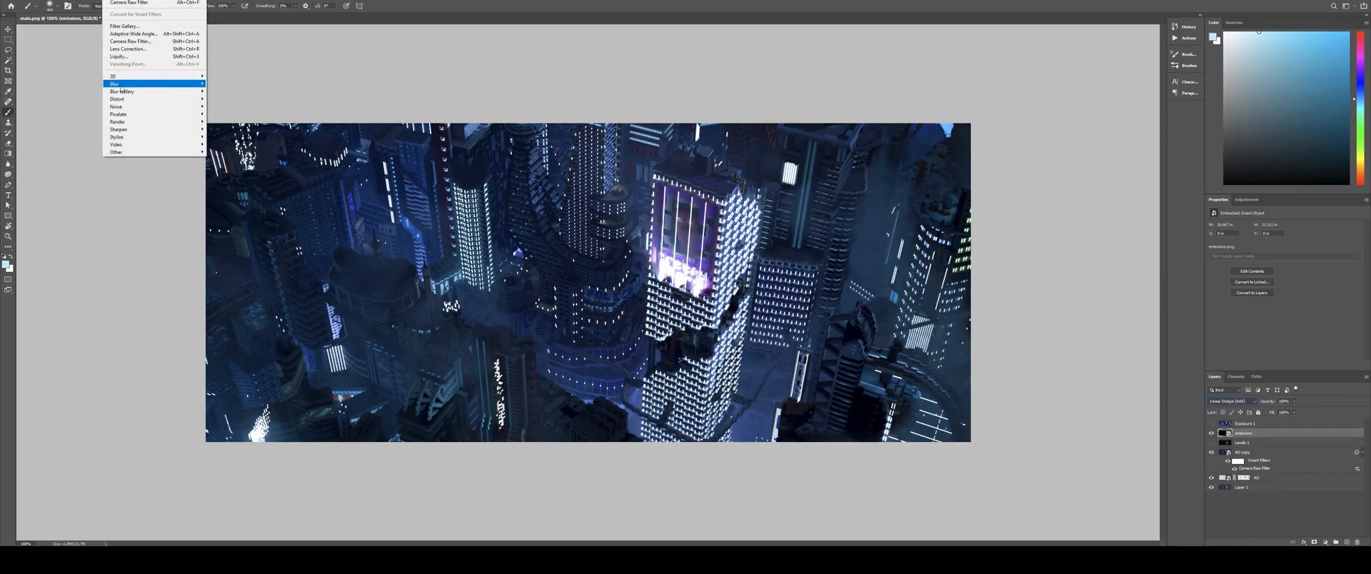
mouse_move(139, 84)
click(238, 114)
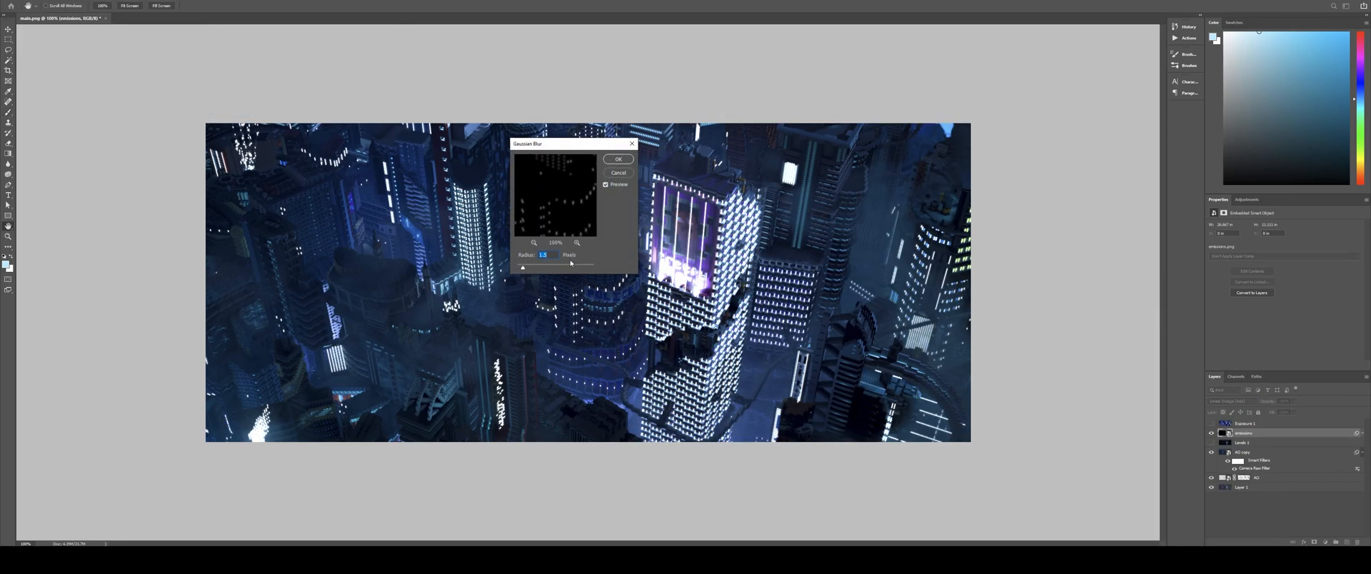
drag(541, 268, 550, 269)
click(618, 159)
click(1212, 434)
click(1212, 433)
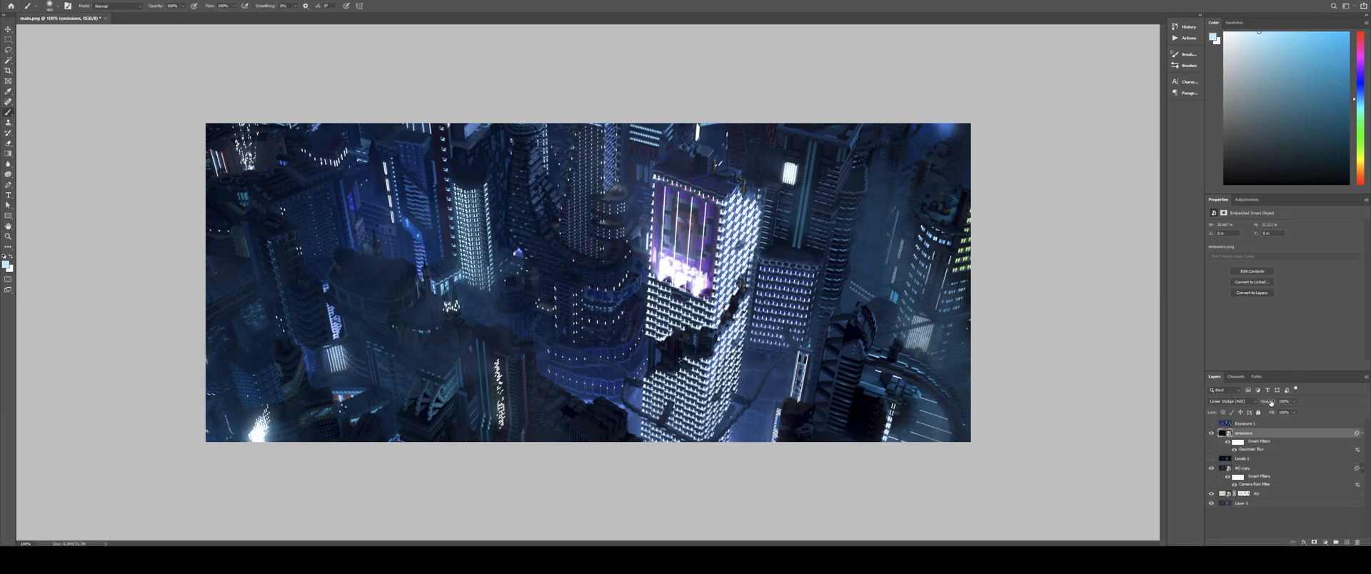
drag(1297, 403, 1280, 412)
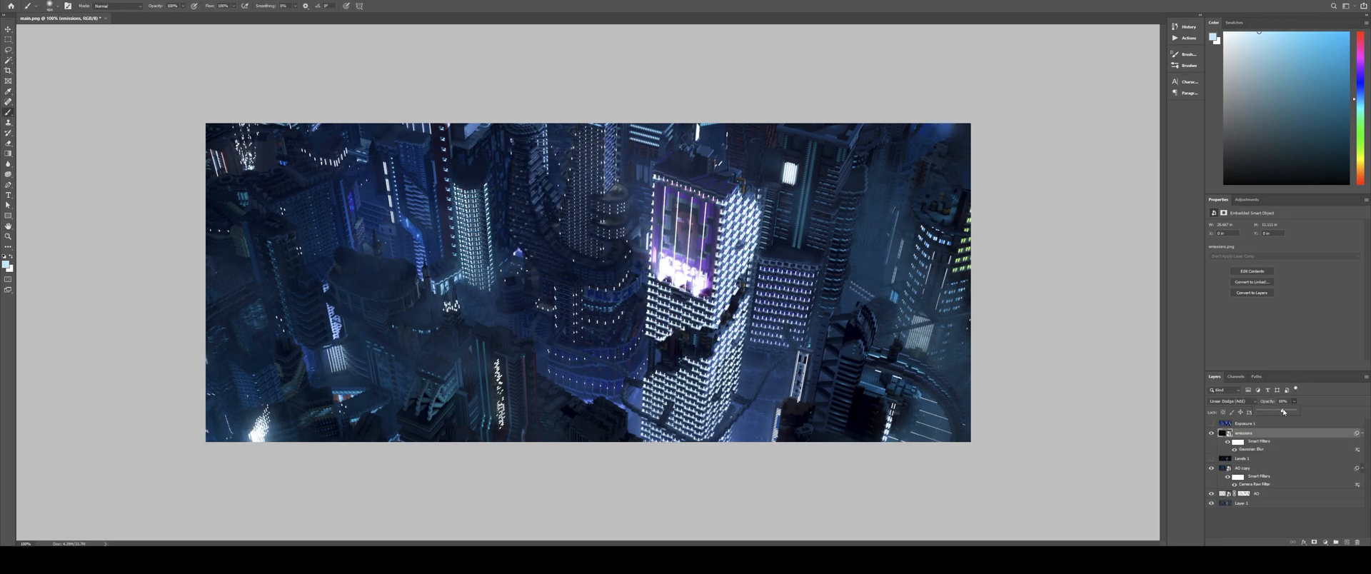
Step: Hide the emission layer, show the Levels 1 layer, duplicate it and hide the copy
click(1211, 433)
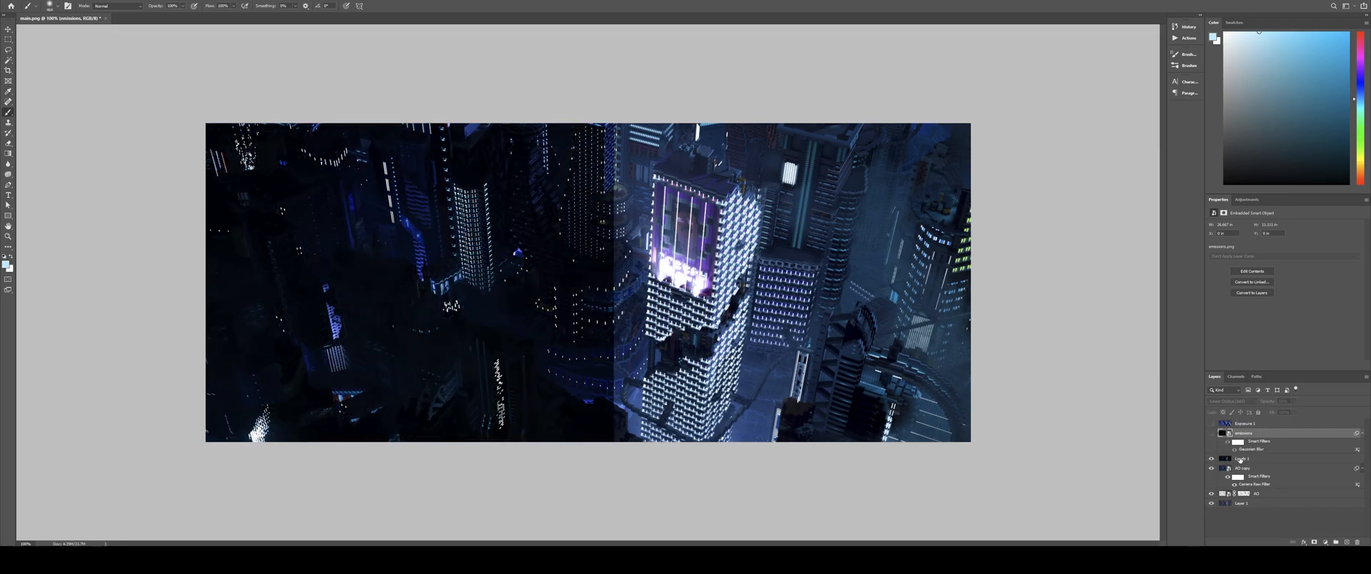
click(1211, 459)
click(1246, 458)
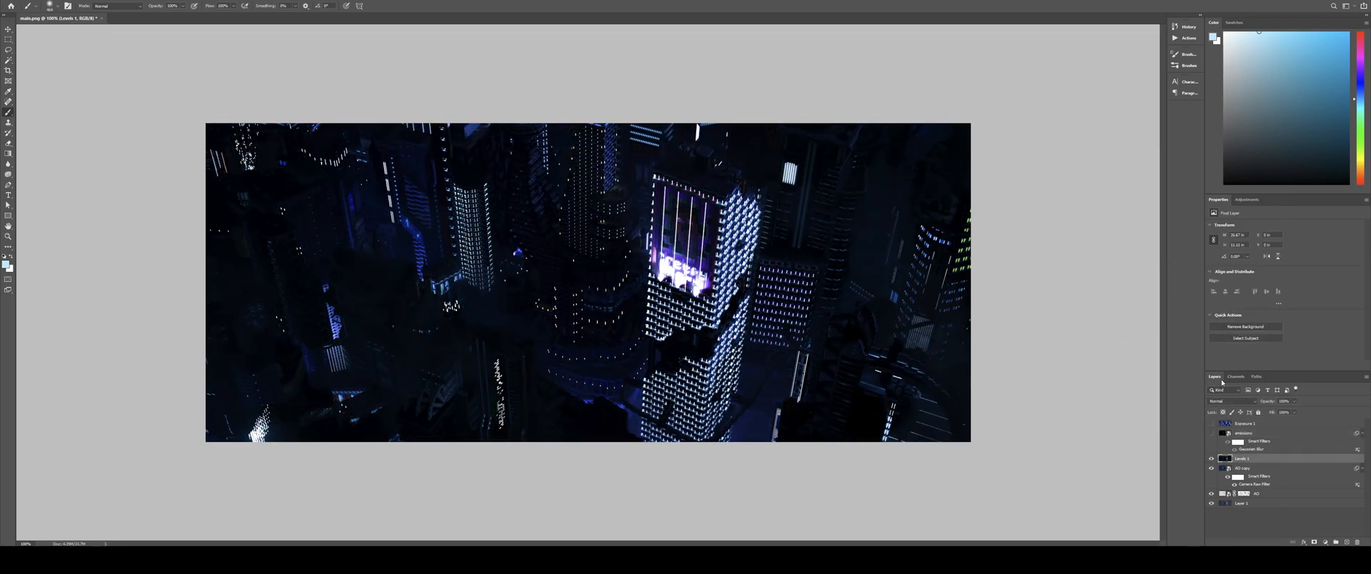
key(ctrl+j)
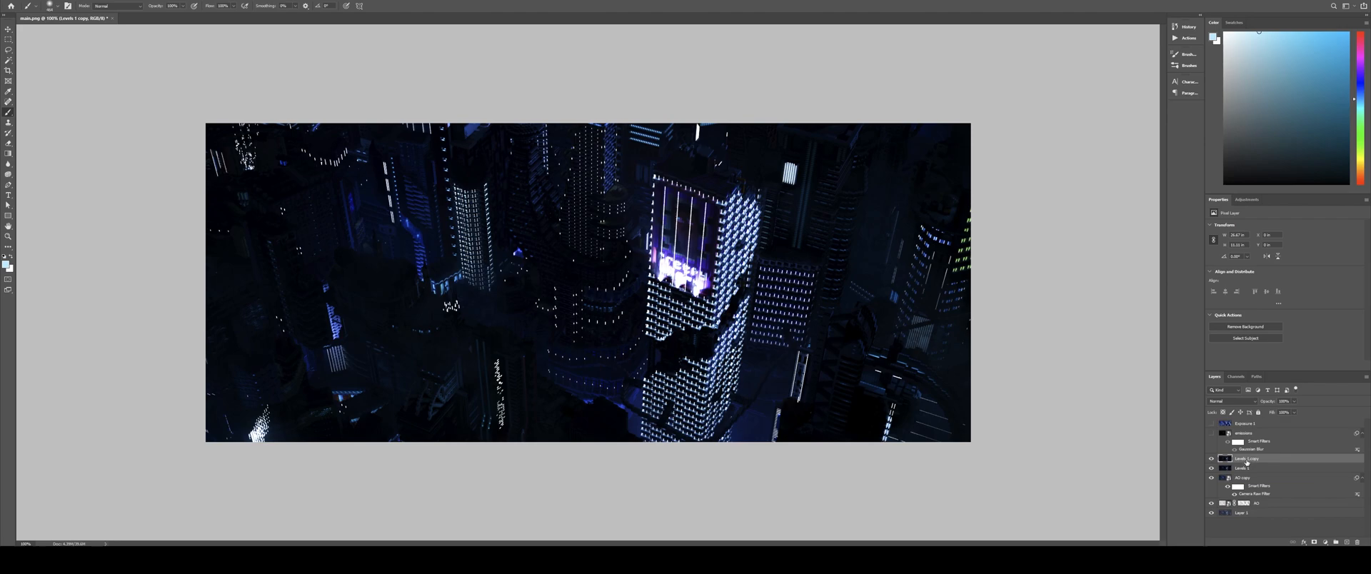
click(1211, 459)
Step: Set the Levels 1 layer to Linear Dodge (Add) and soften it with a small Gaussian Blur
click(1246, 467)
click(1229, 401)
click(1232, 427)
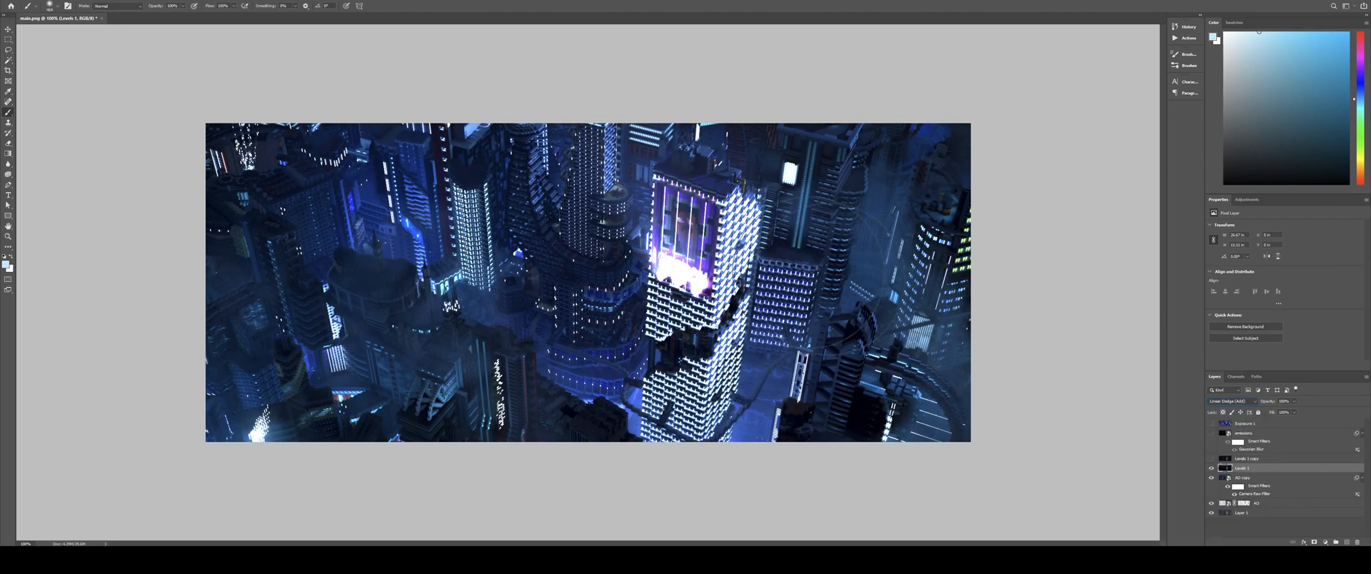
click(118, 0)
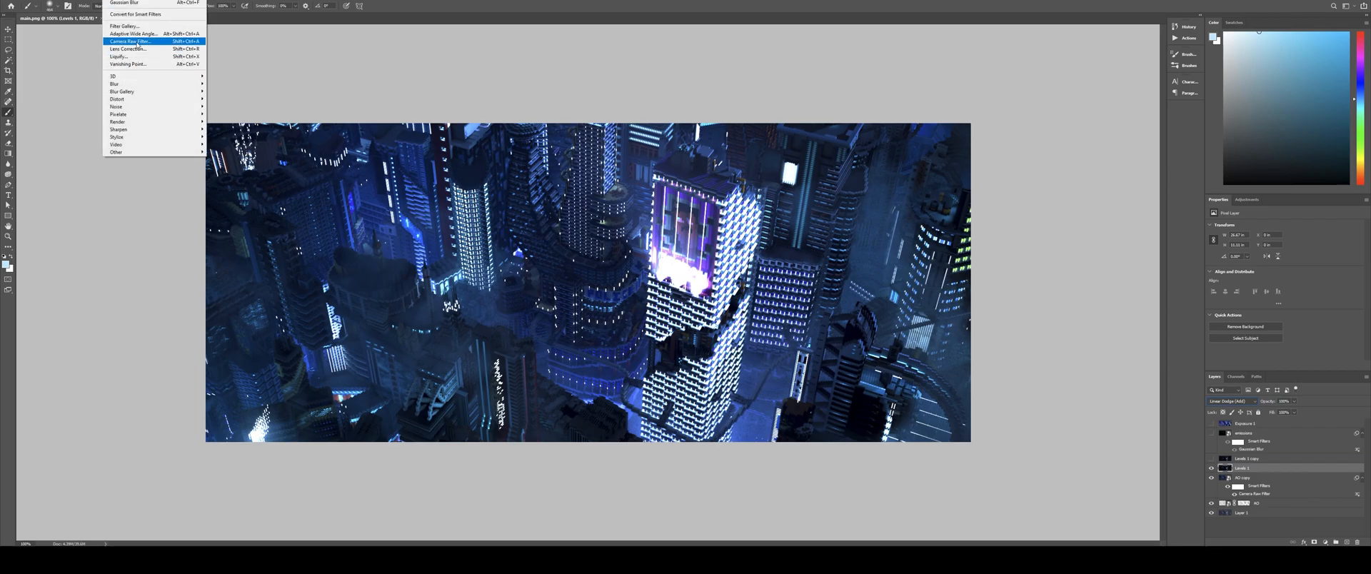
mouse_move(143, 83)
click(227, 114)
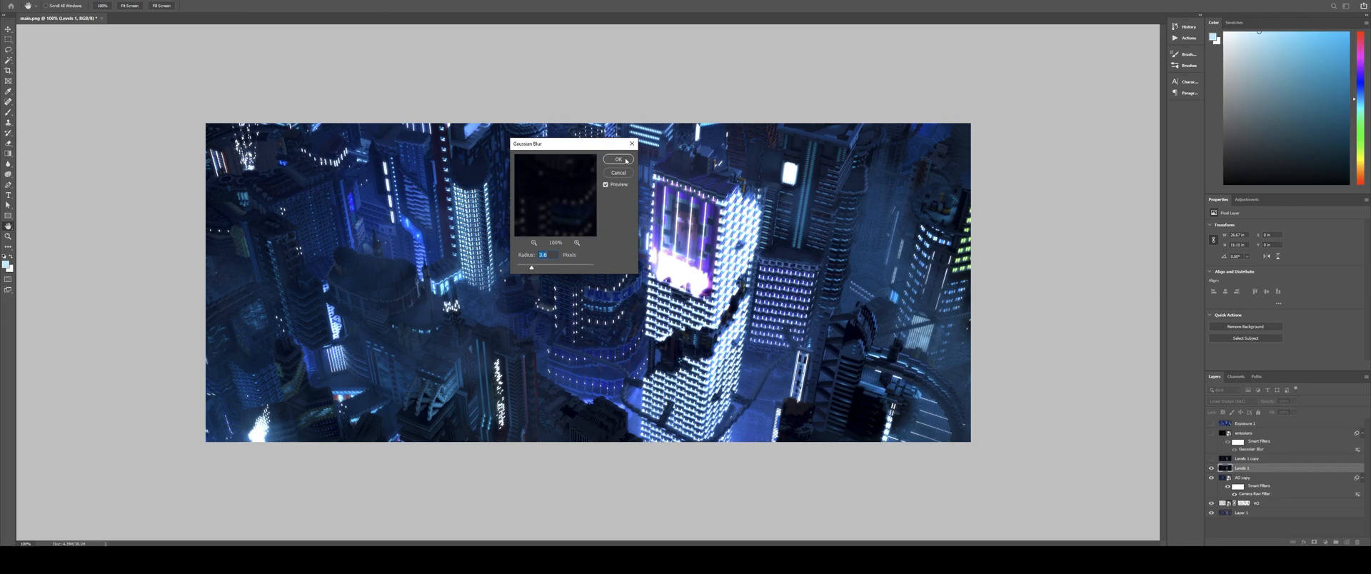
click(626, 161)
Step: Hide the blurred Levels 1 layer, show its copy and set the copy's blend mode to Linear Dodge (Add)
click(1211, 468)
click(1211, 458)
click(1246, 462)
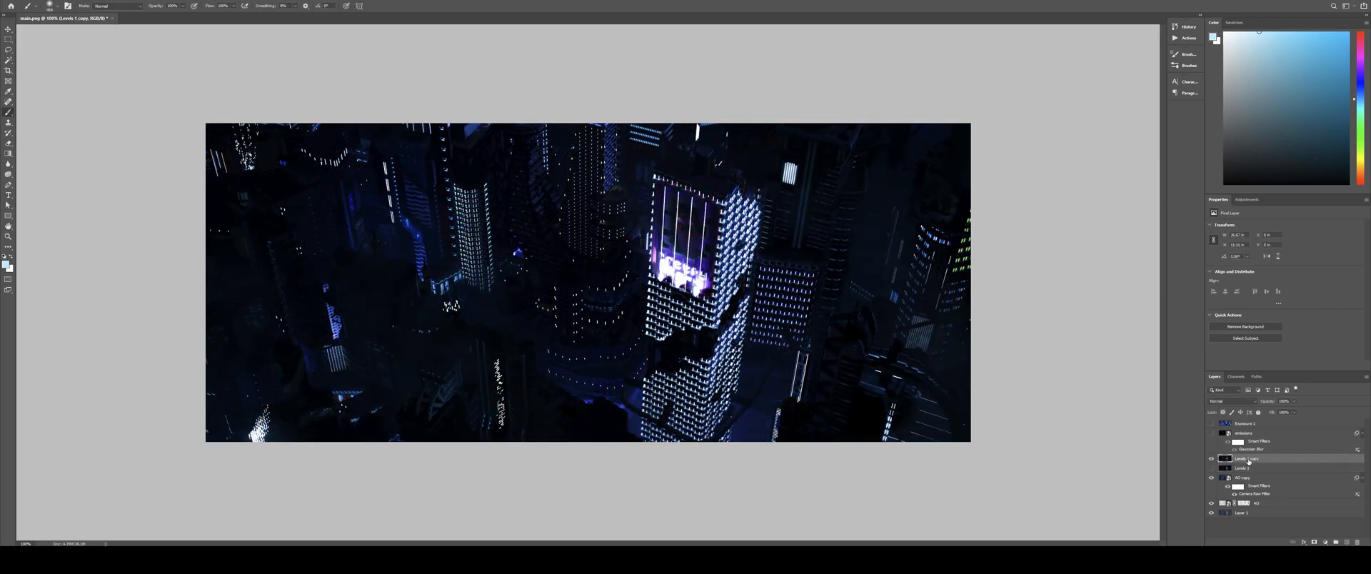
click(1232, 402)
click(1228, 428)
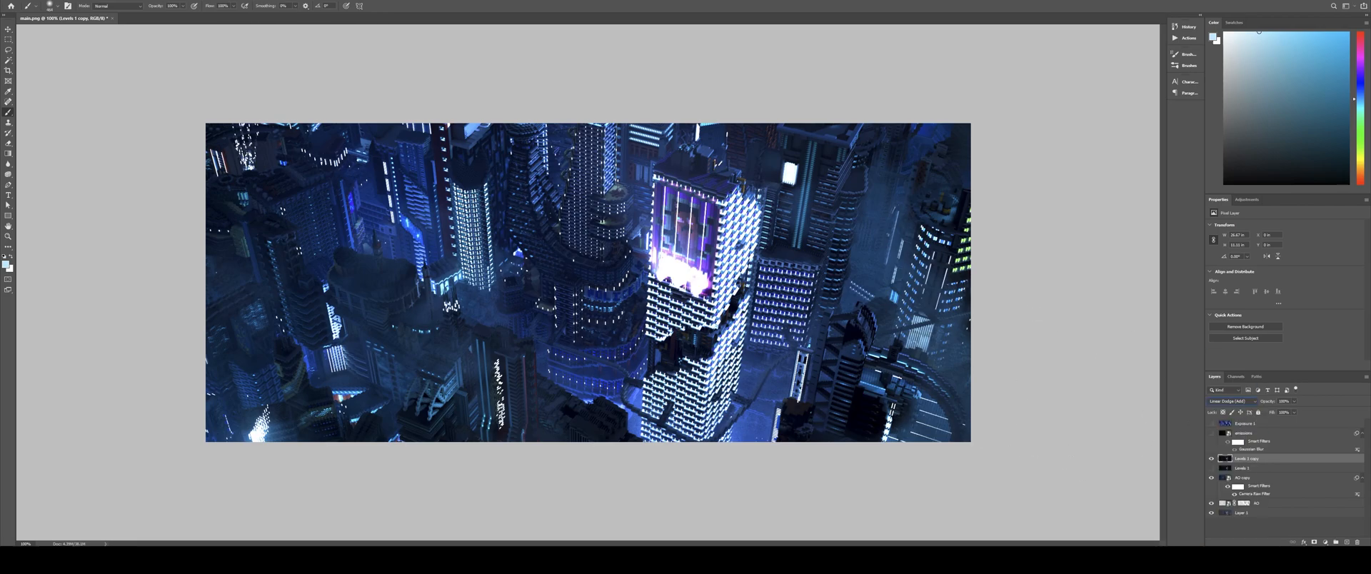
Step: Apply a wide Gaussian Blur to the Levels 1 copy layer, fine-tuning the radius on the preview
click(118, 1)
mouse_move(122, 84)
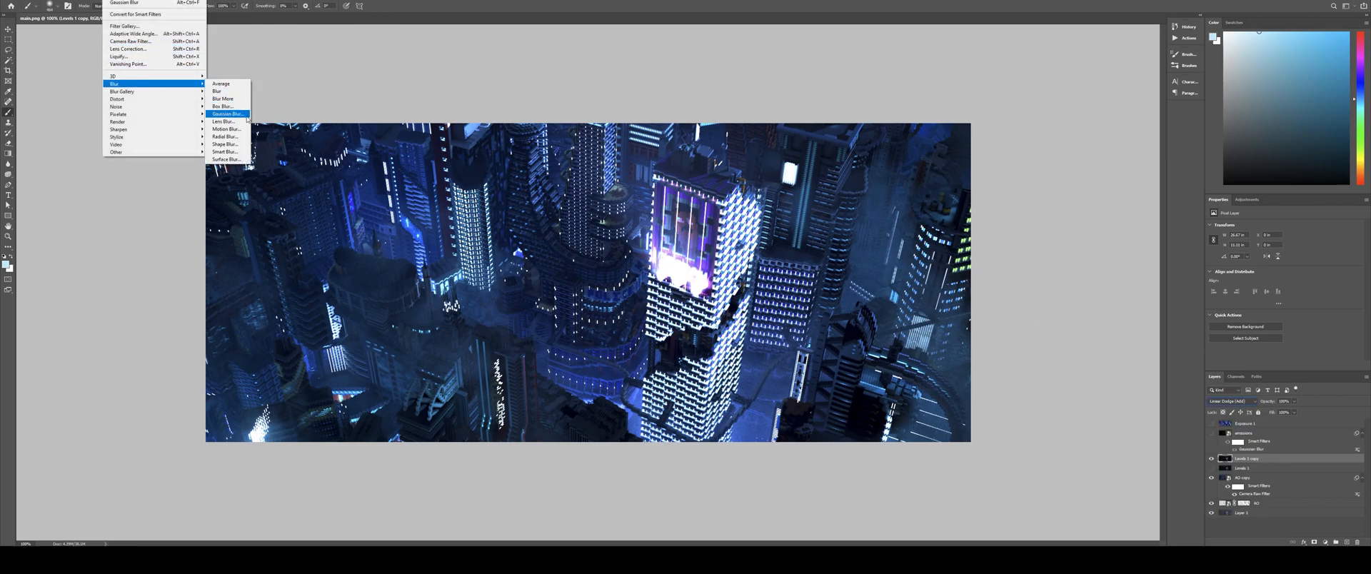
click(227, 112)
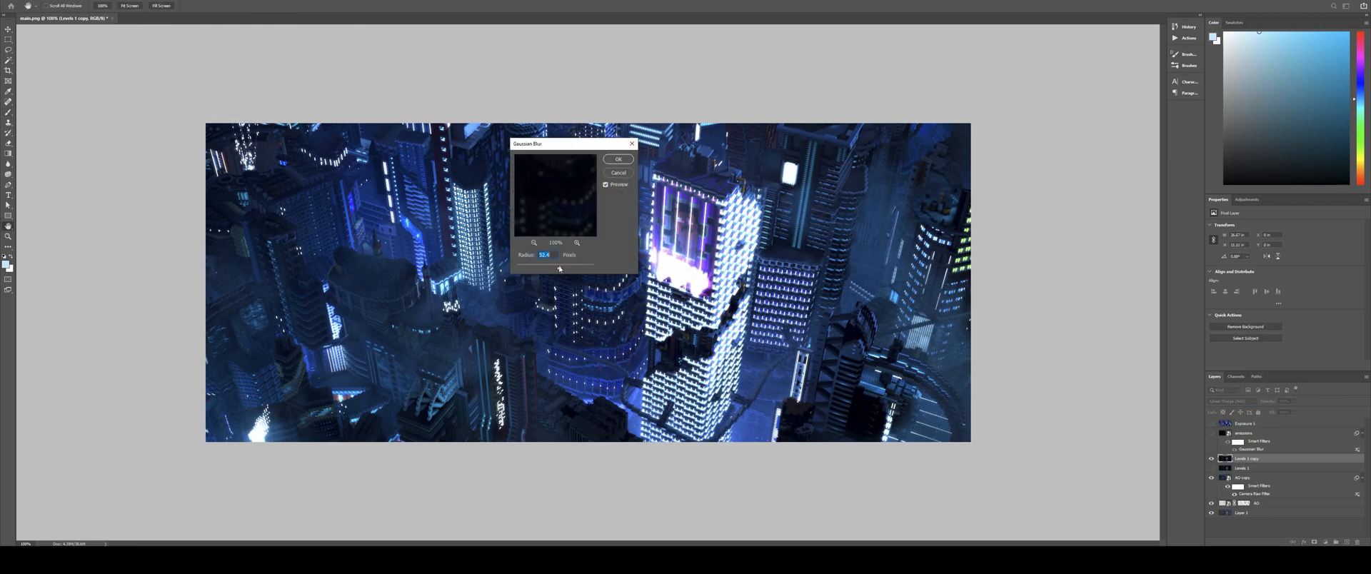
drag(560, 268, 558, 270)
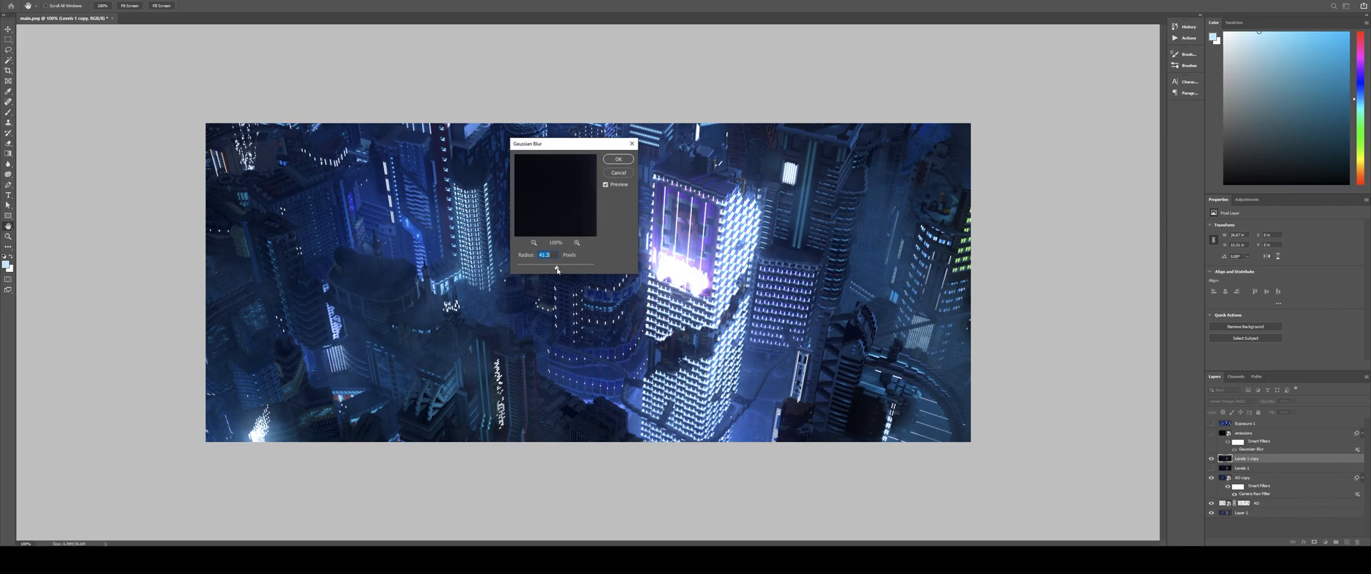
click(619, 159)
key(b)
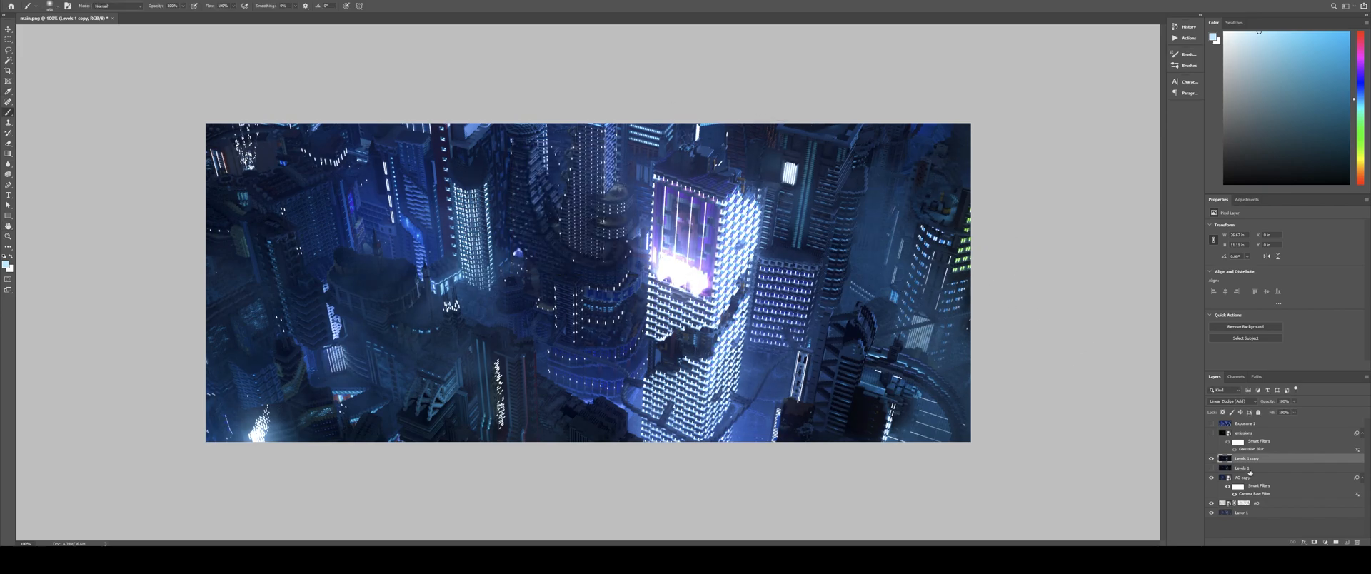
Step: Lower the opacity of both the Levels 1 copy and Levels 1 glow layers with both visible
click(1295, 401)
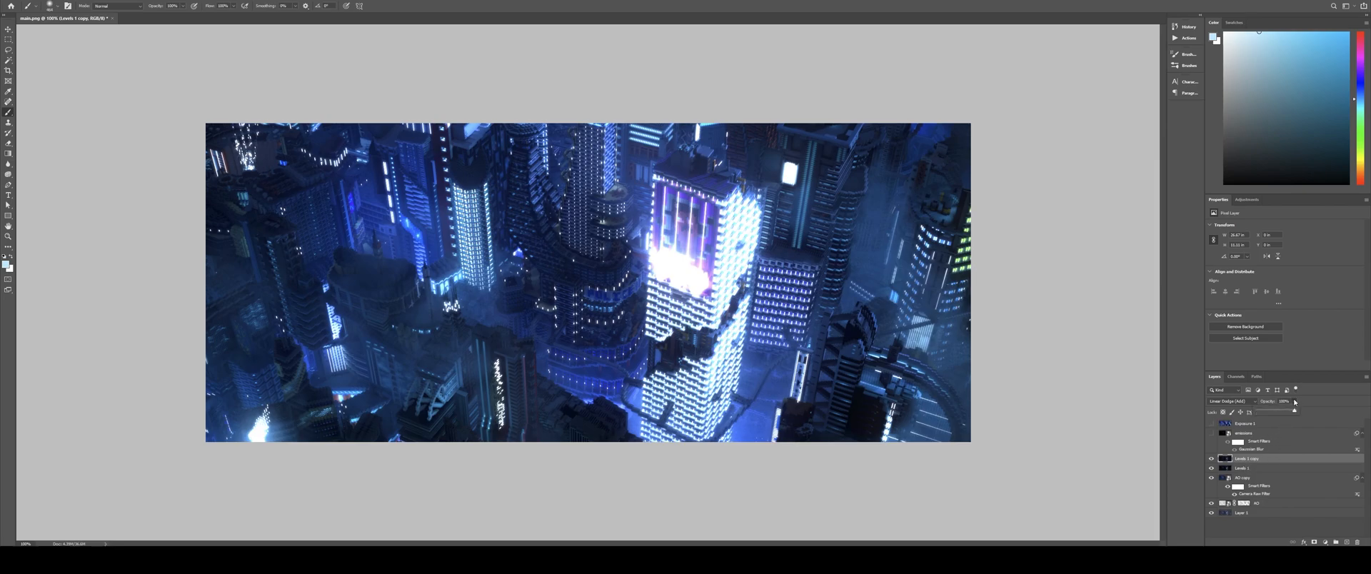
drag(1283, 412, 1267, 414)
click(1264, 470)
click(1294, 401)
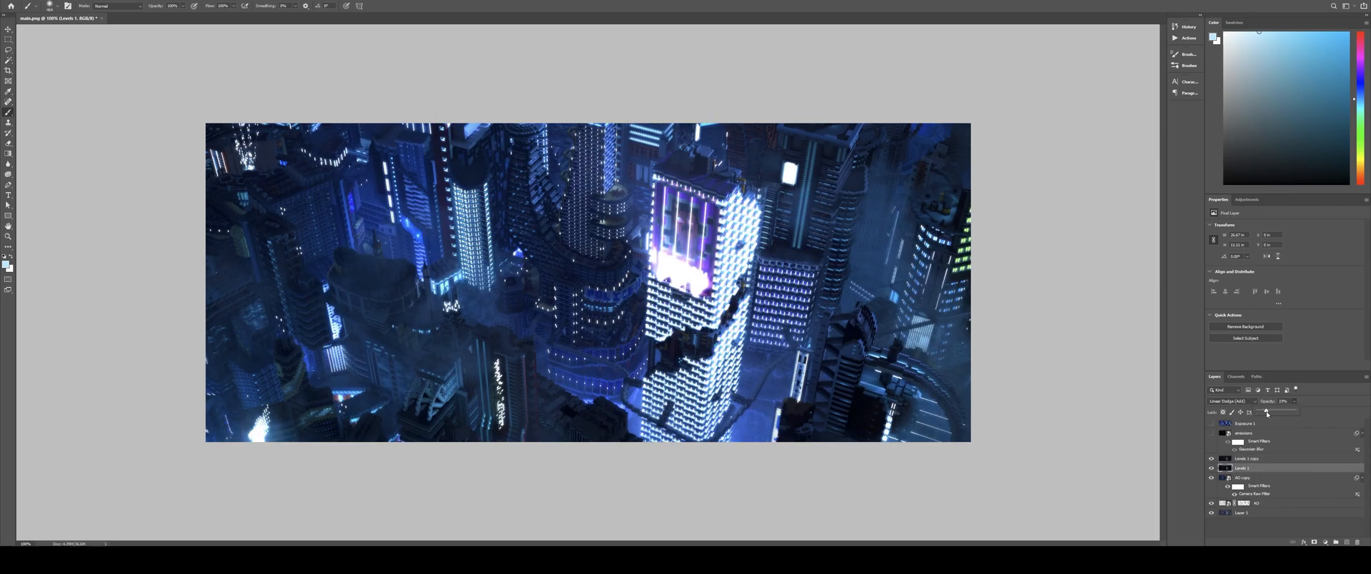
Step: Show the emission layer again and readjust its opacity to balance the combined glow
click(1211, 433)
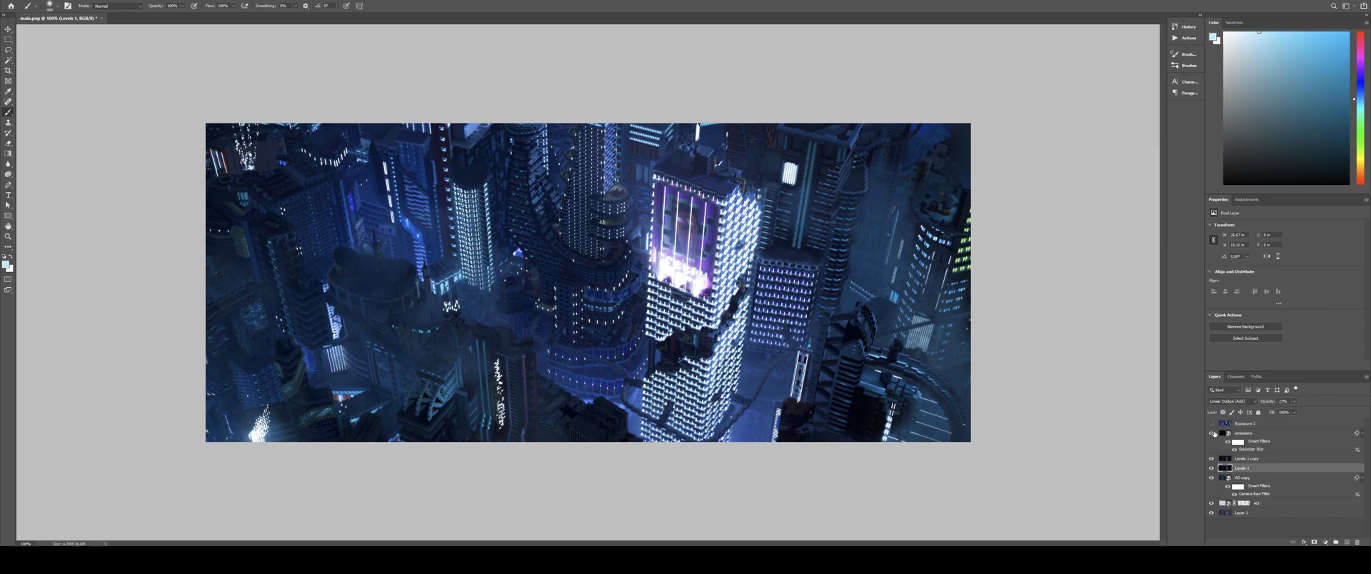
click(1257, 433)
click(1294, 402)
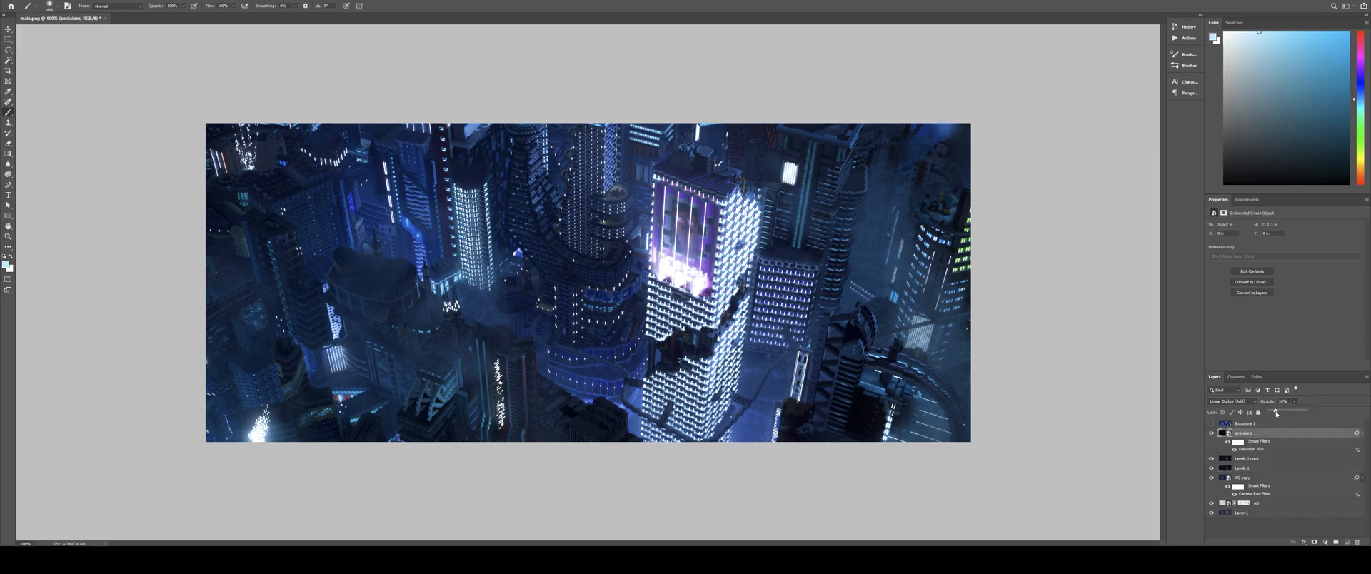
drag(1277, 413, 1288, 413)
Step: Group the emission and two Levels 1 glow layers, and compare the image with and without the group
shift+click(1259, 470)
key(ctrl+g)
click(1212, 433)
click(1212, 433)
click(1212, 433)
click(1212, 434)
click(1212, 434)
click(1212, 433)
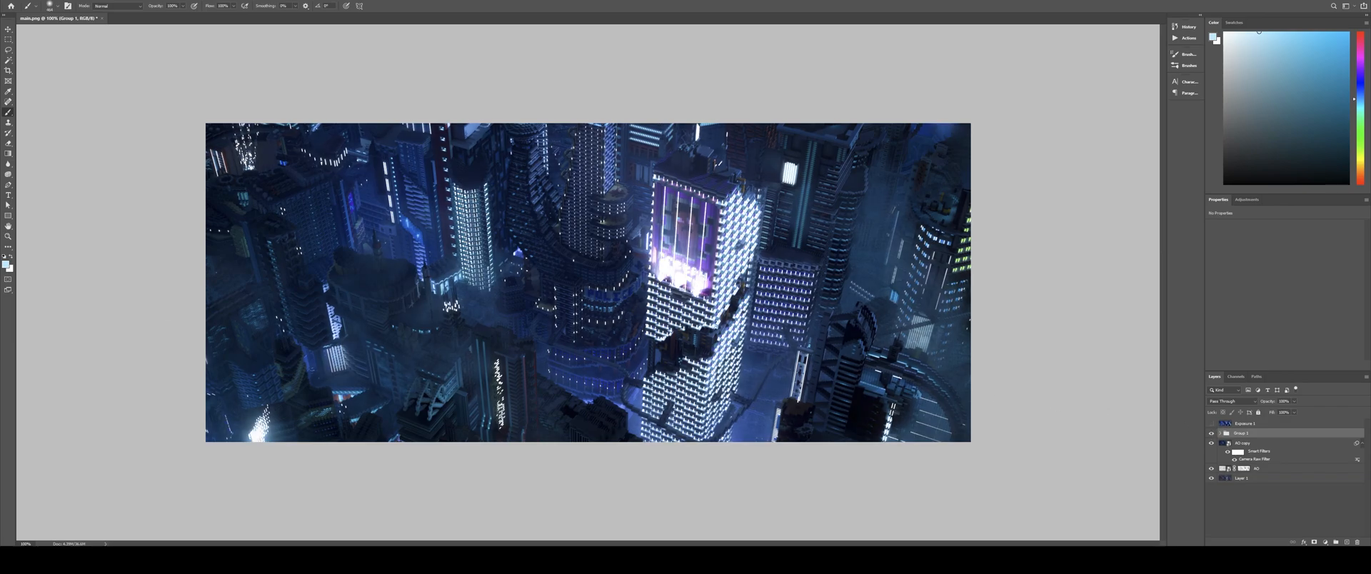
Step: Add a new layer above the glow group, reset the colors to black and white, and try out the resized brush
click(1347, 542)
key(d)
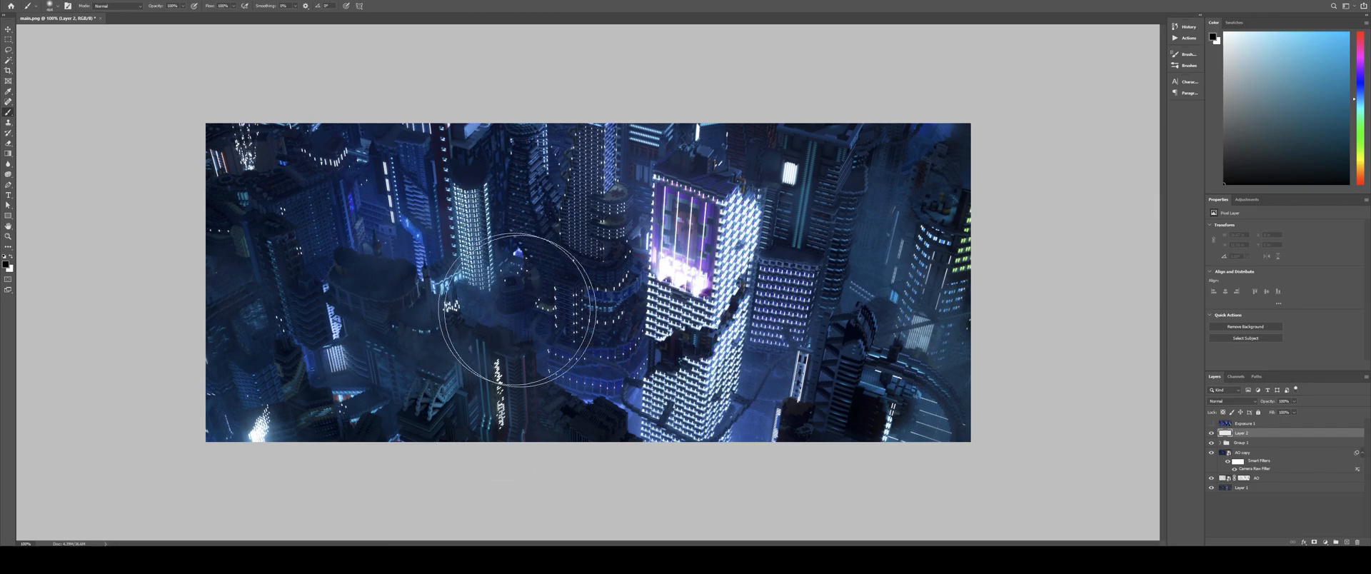
right_click(564, 312)
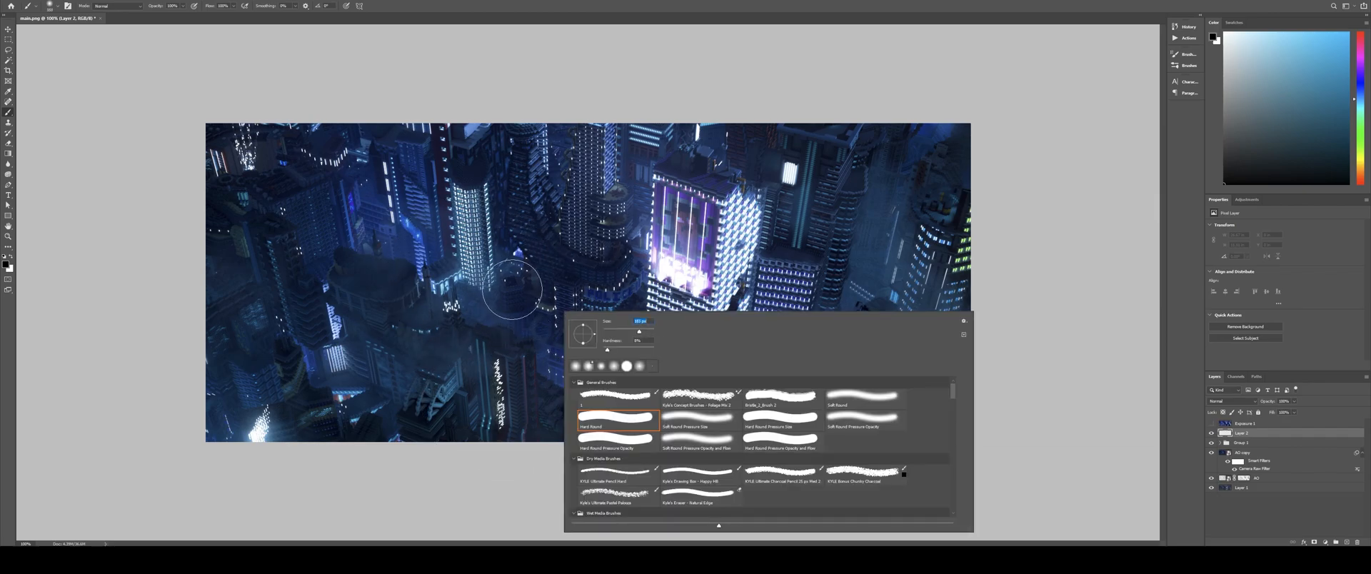
click(442, 328)
key(ctrl+z)
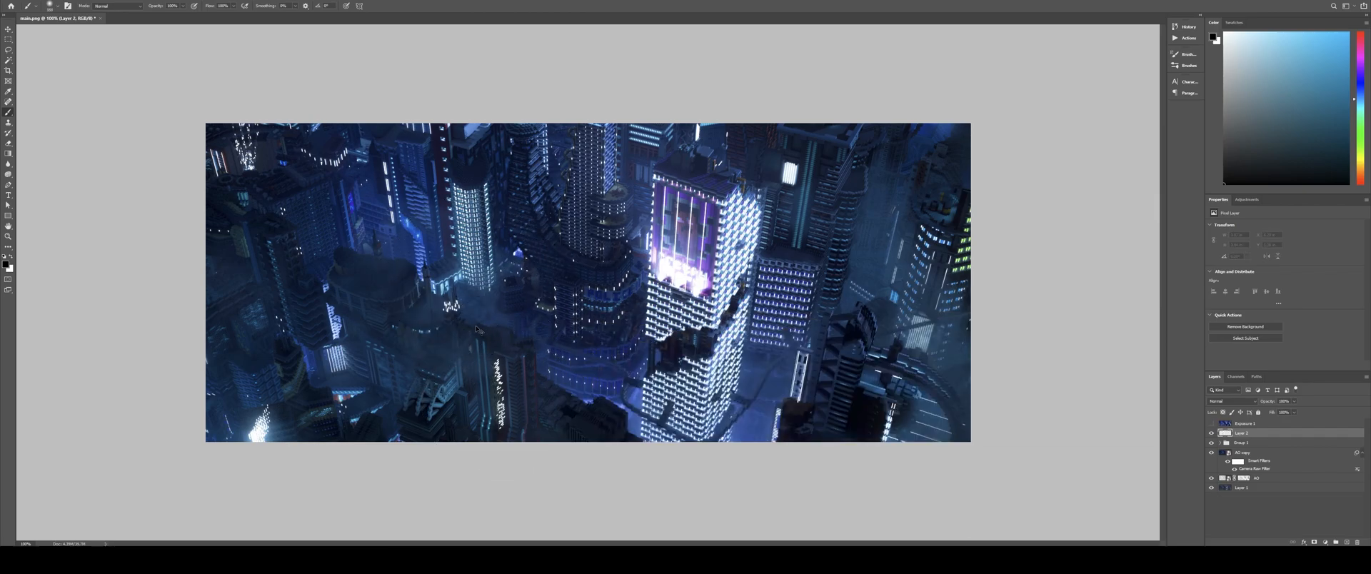
drag(335, 293, 404, 339)
key(ctrl+z)
Step: Paint black over the outer buildings around the central tower using a reduced brush opacity
click(182, 6)
mouse_move(228, 286)
mouse_down()
mouse_move(241, 155)
mouse_move(285, 220)
mouse_move(309, 214)
mouse_move(315, 114)
mouse_move(329, 142)
mouse_move(350, 139)
mouse_move(288, 174)
mouse_move(323, 273)
mouse_move(233, 306)
mouse_move(260, 334)
mouse_move(217, 295)
mouse_move(380, 285)
mouse_move(388, 374)
mouse_move(346, 414)
mouse_move(386, 429)
mouse_move(432, 343)
mouse_move(560, 407)
mouse_move(782, 454)
mouse_move(857, 376)
mouse_move(872, 391)
mouse_move(825, 415)
mouse_move(796, 280)
mouse_move(799, 215)
mouse_move(826, 205)
mouse_move(800, 225)
mouse_move(803, 178)
mouse_move(735, 130)
mouse_up()
mouse_move(575, 154)
mouse_down()
mouse_move(550, 152)
mouse_move(543, 172)
mouse_move(562, 151)
mouse_move(500, 163)
mouse_move(500, 143)
mouse_move(541, 194)
mouse_move(556, 114)
mouse_up()
mouse_move(939, 176)
mouse_down()
mouse_move(921, 152)
mouse_move(882, 146)
mouse_move(870, 250)
mouse_move(932, 318)
mouse_move(960, 378)
mouse_move(946, 353)
mouse_move(982, 247)
mouse_move(929, 214)
mouse_move(868, 278)
mouse_up()
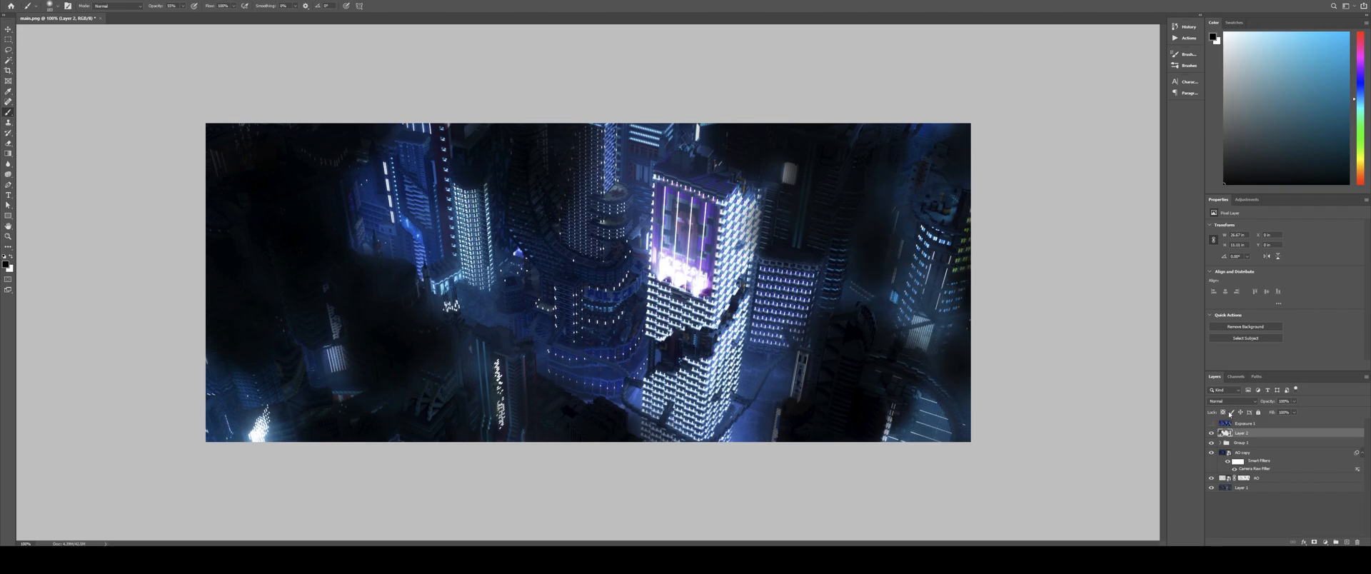
Step: Set the painted shadow layer to Darken, lower its opacity and compare the image with and without it
click(1230, 402)
click(1232, 370)
drag(1281, 411, 1276, 412)
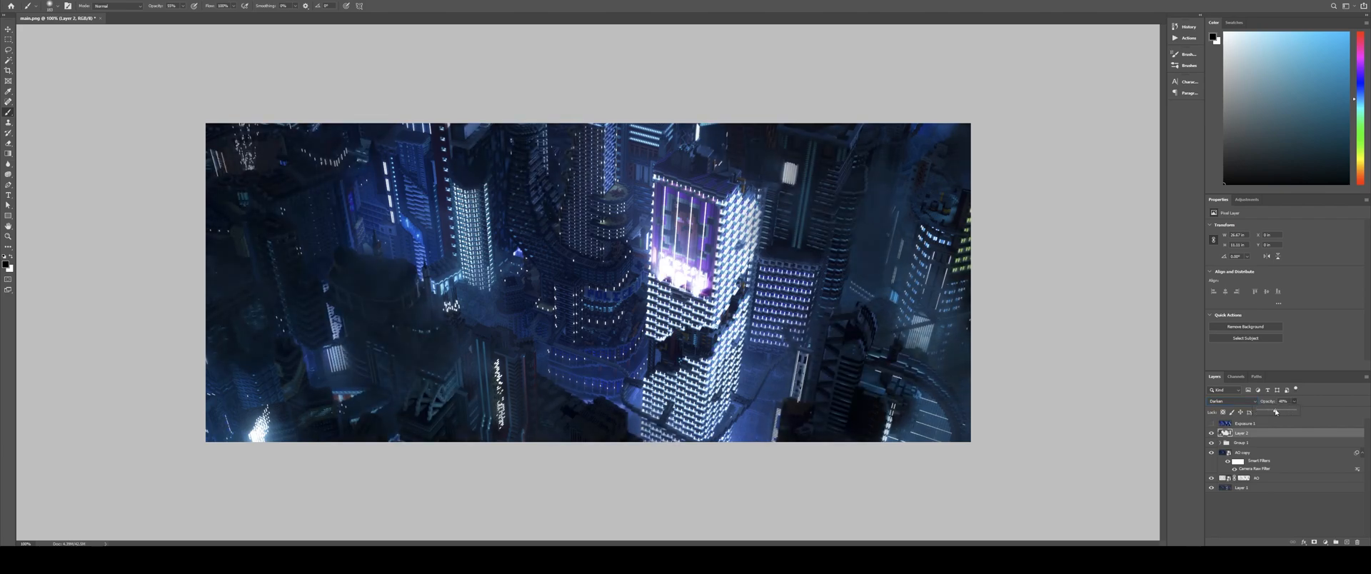
click(1212, 433)
click(1212, 433)
Step: Add a Gradient Map adjustment above the painted shadow layer and apply the dark purple to muted blue preset
click(1250, 200)
click(1265, 240)
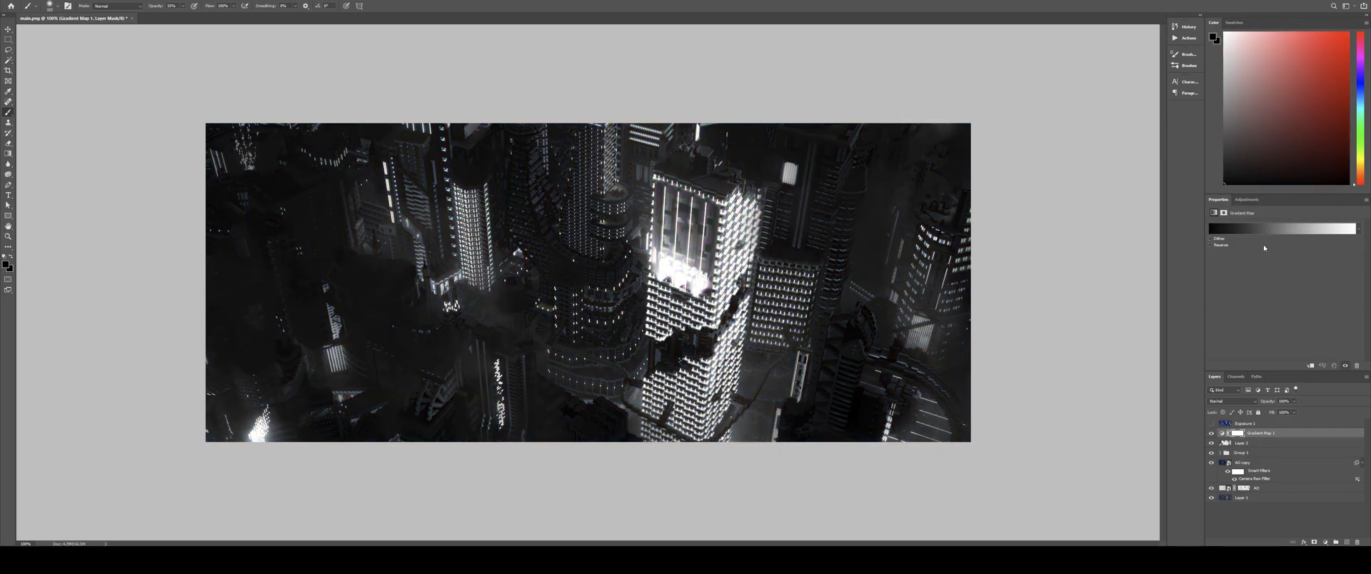
click(1357, 234)
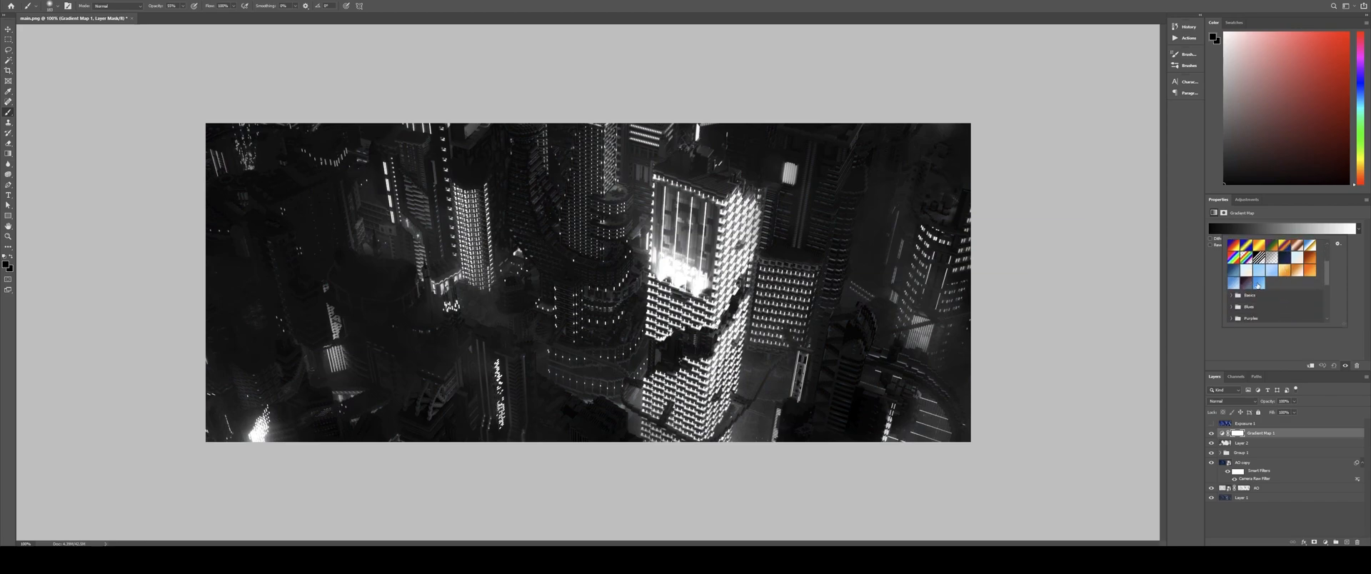
click(1258, 284)
click(1244, 284)
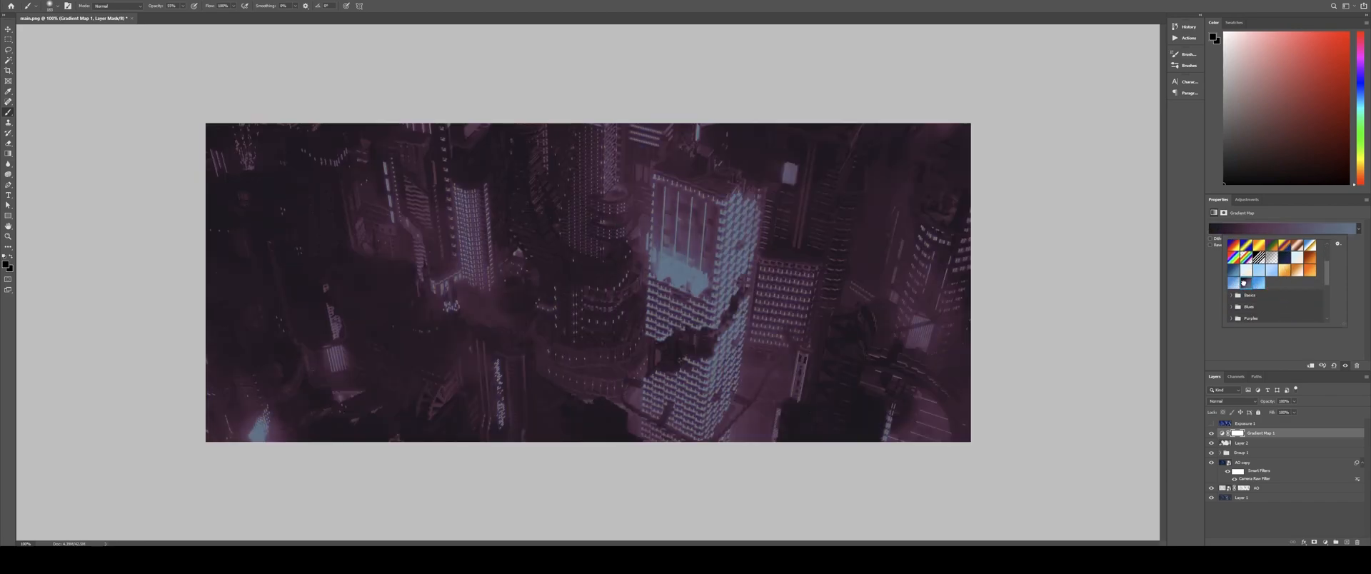
Step: Recolor the gradient's dark end stop to deep navy blue and delete the middle stop
click(1263, 225)
click(770, 406)
click(806, 438)
drag(947, 283, 947, 269)
drag(929, 297, 933, 306)
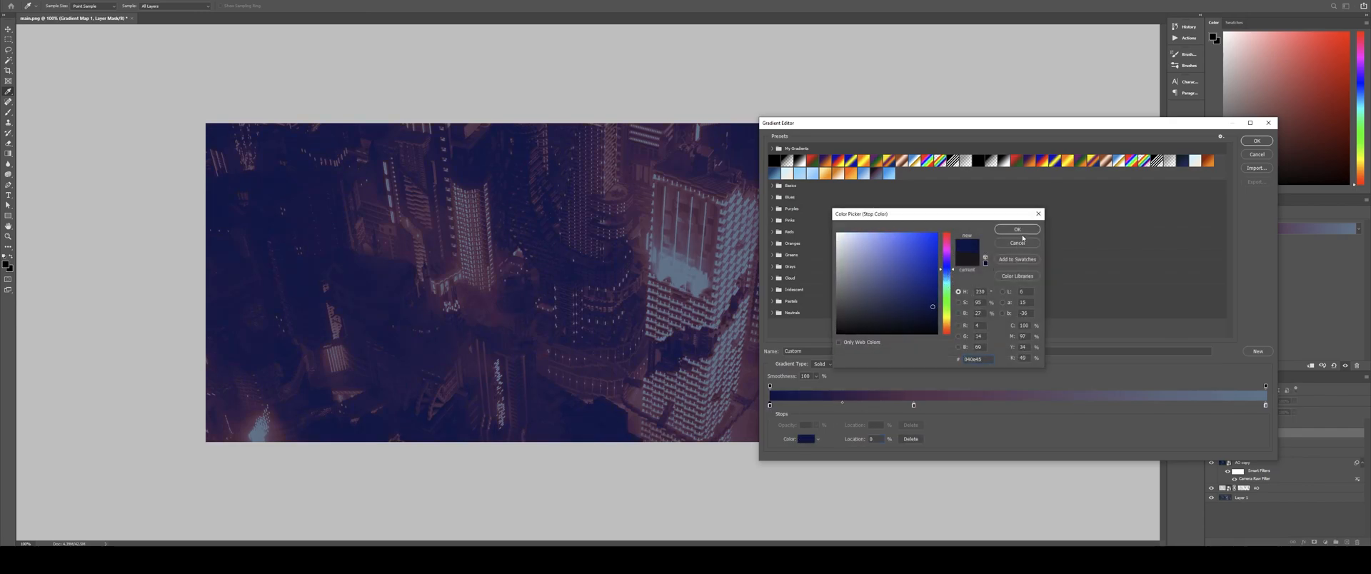
click(1017, 229)
click(914, 405)
click(911, 439)
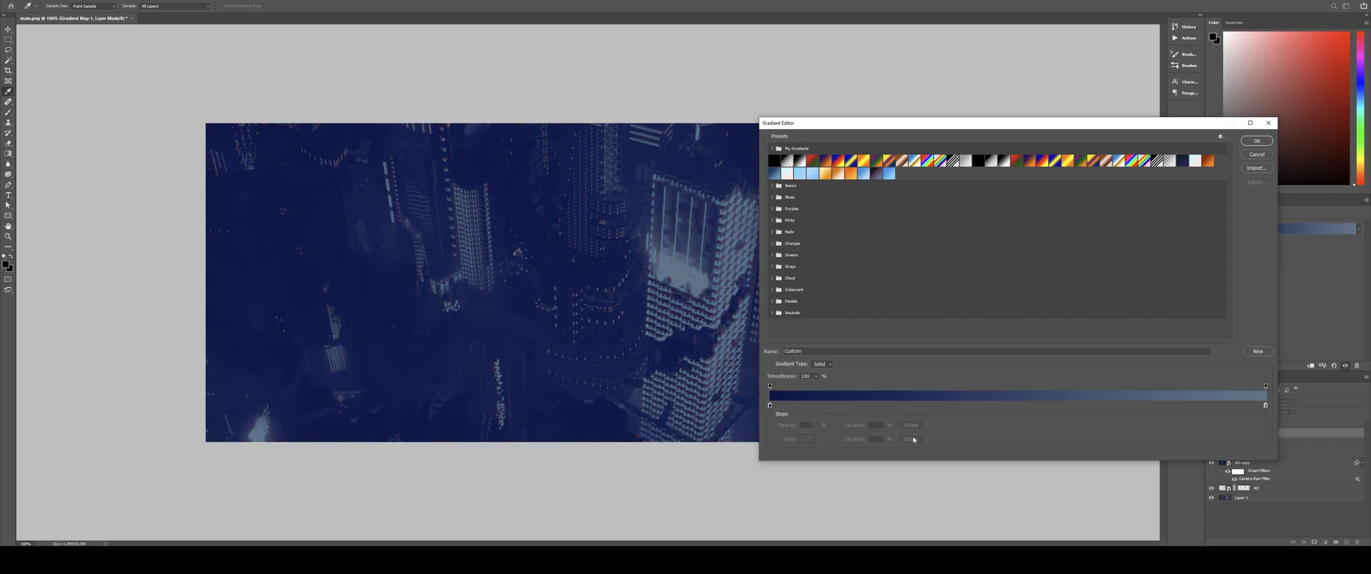
Step: Change the gradient's light end stop to a bright light blue and accept the edited gradient
click(1265, 406)
click(806, 438)
mouse_move(910, 244)
mouse_down()
mouse_move(897, 233)
mouse_move(914, 197)
mouse_move(898, 194)
mouse_up()
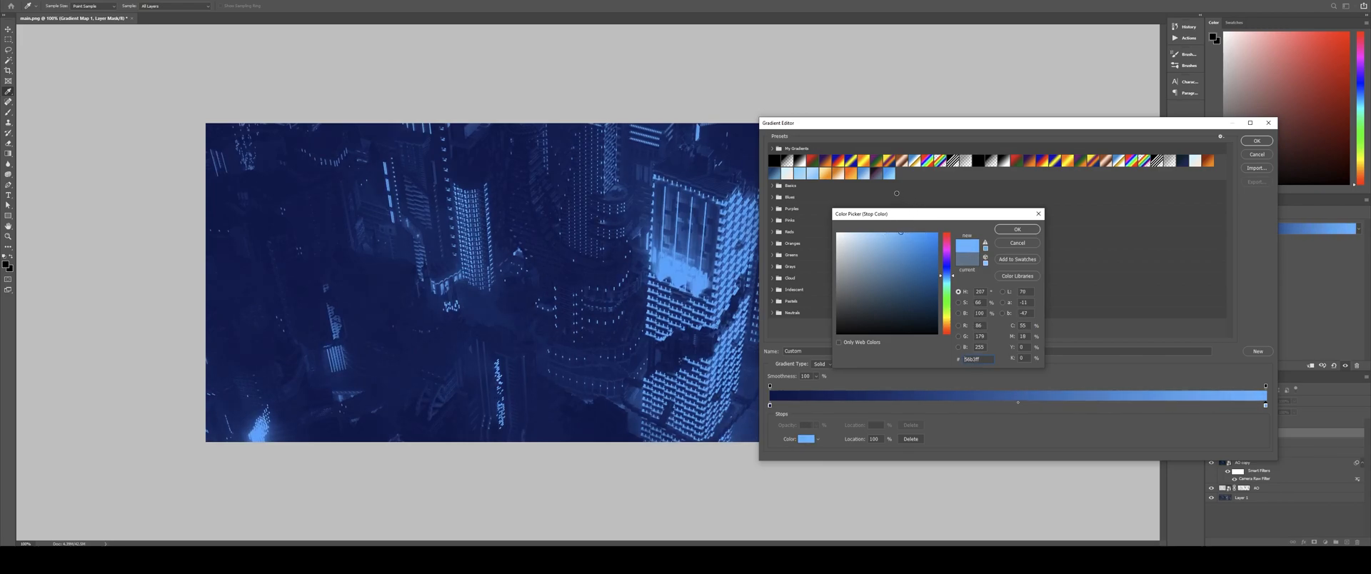
click(1018, 229)
click(1257, 141)
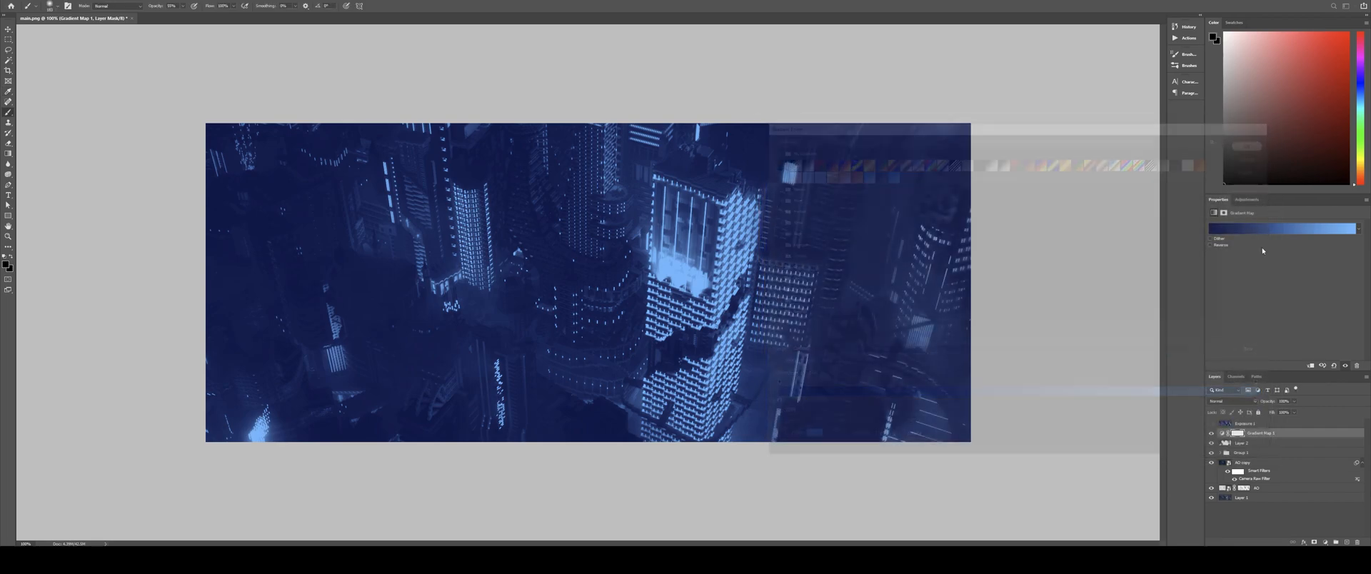
Step: Set the gradient map's blend mode to Soft Light and reduce its opacity
click(1230, 401)
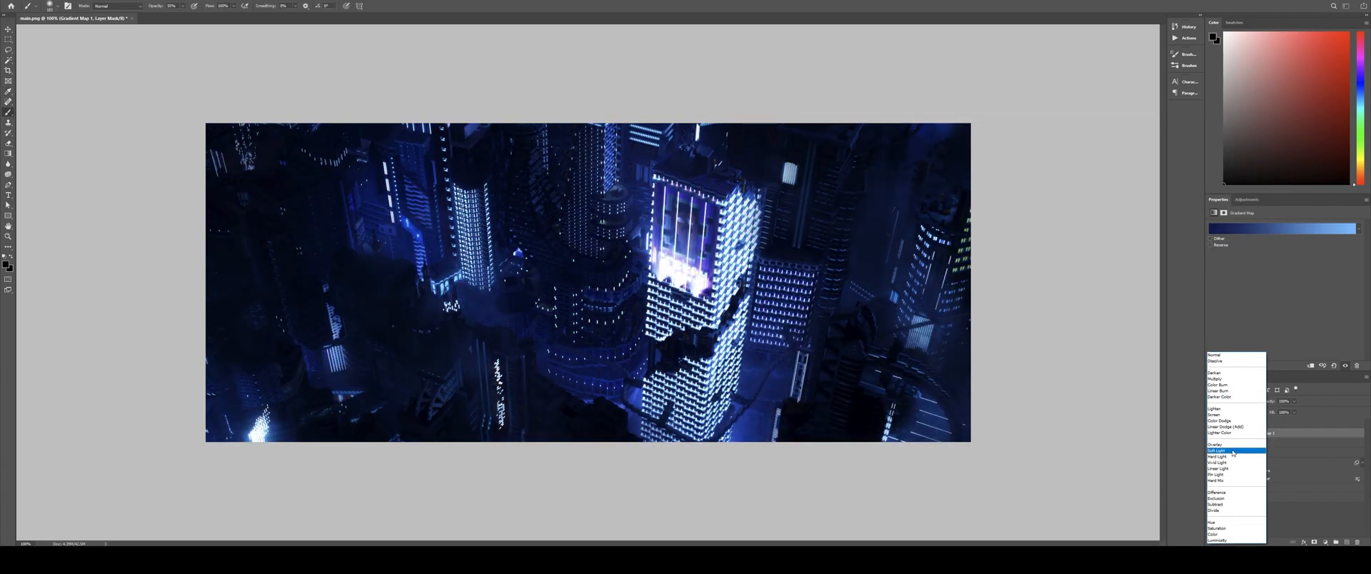
click(1233, 452)
click(1293, 413)
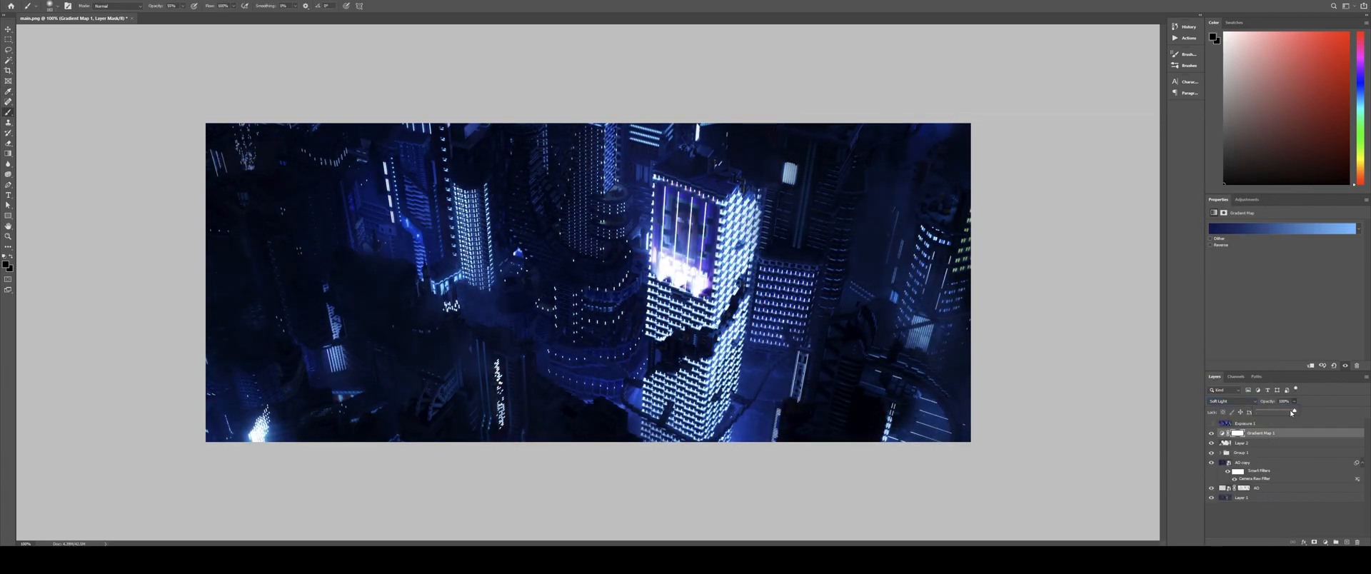
drag(1285, 412, 1278, 412)
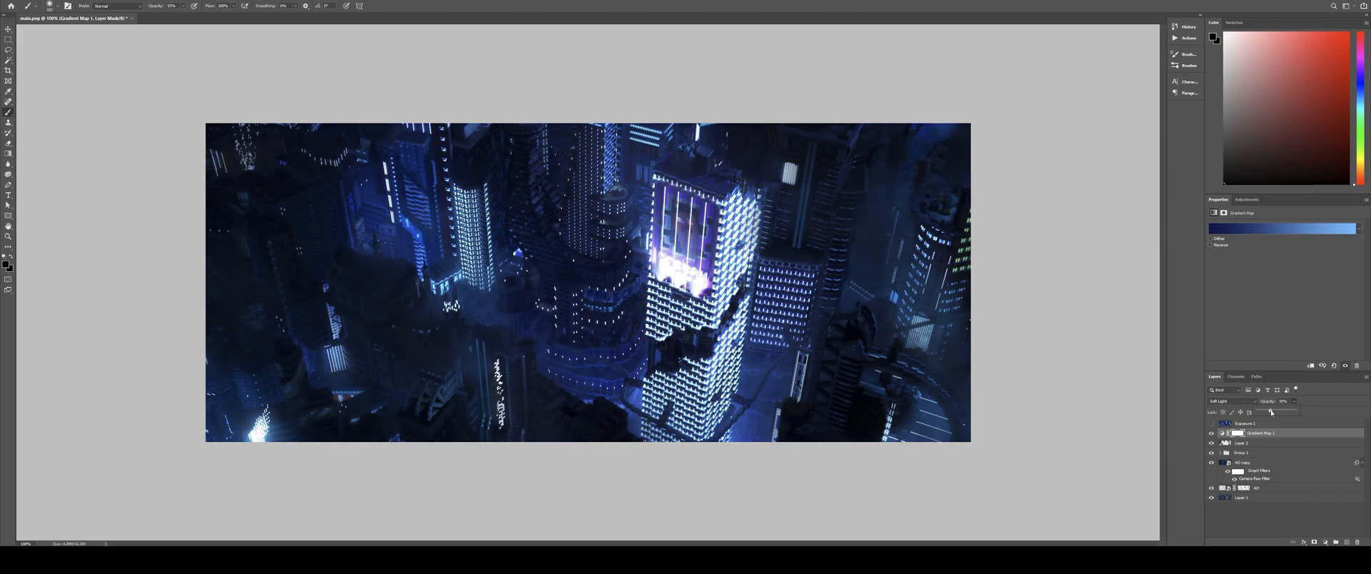
Step: Check the gradient map's effect on the image and move it below Group 1
click(1212, 434)
drag(1252, 433, 1249, 451)
click(1243, 436)
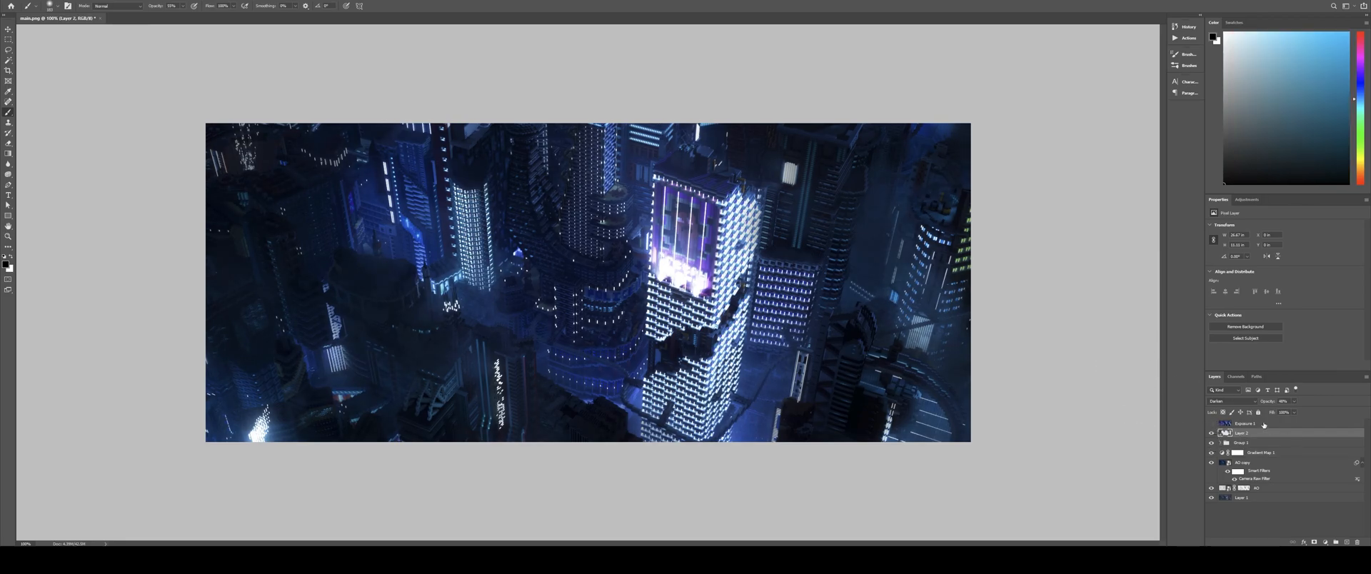
Step: Show the Exposure 1 volume lighting layer, set it to Linear Dodge (Add) and compare the image with and without it
click(1212, 424)
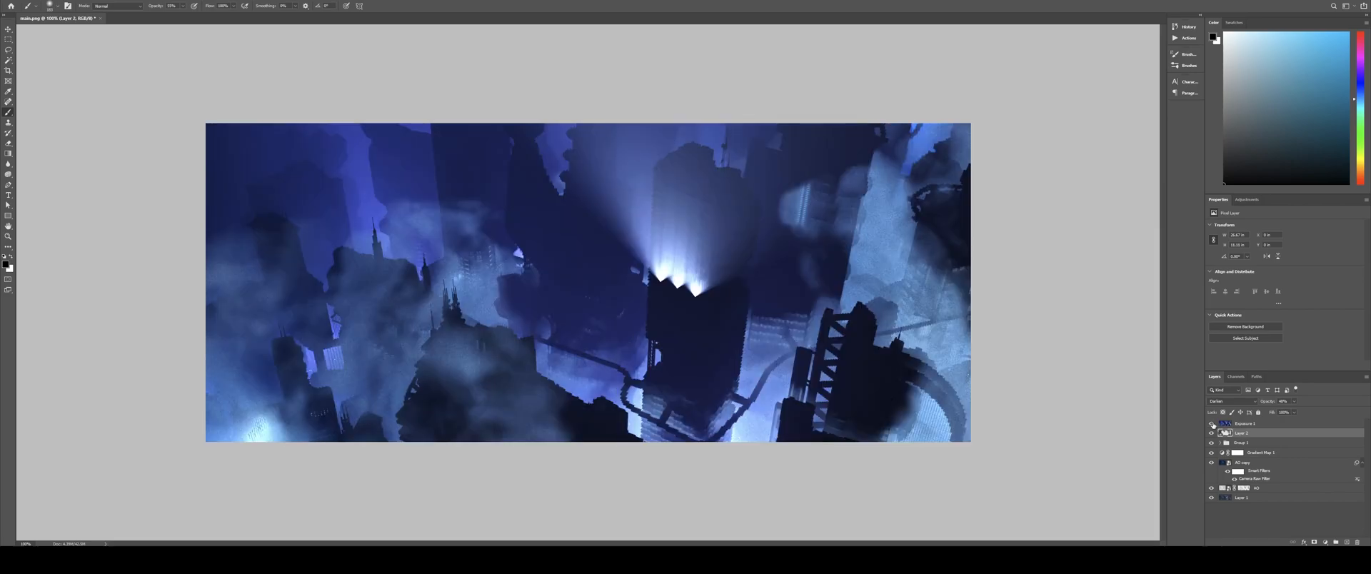
click(1243, 423)
click(1231, 401)
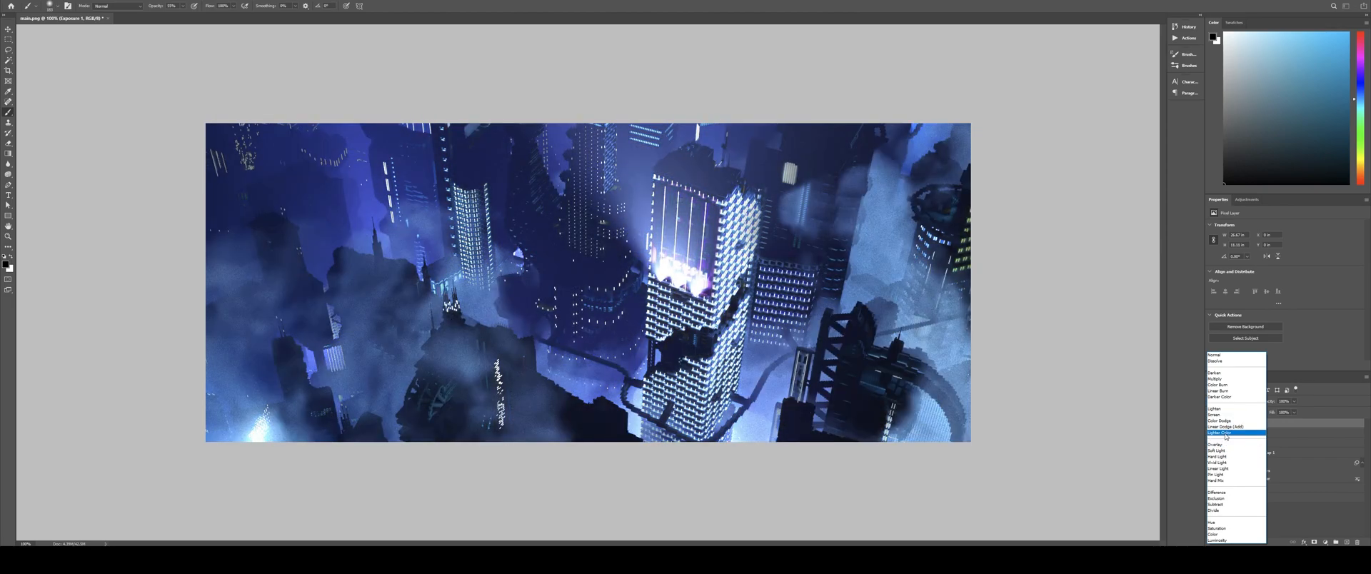
click(1226, 427)
click(1211, 424)
click(1211, 424)
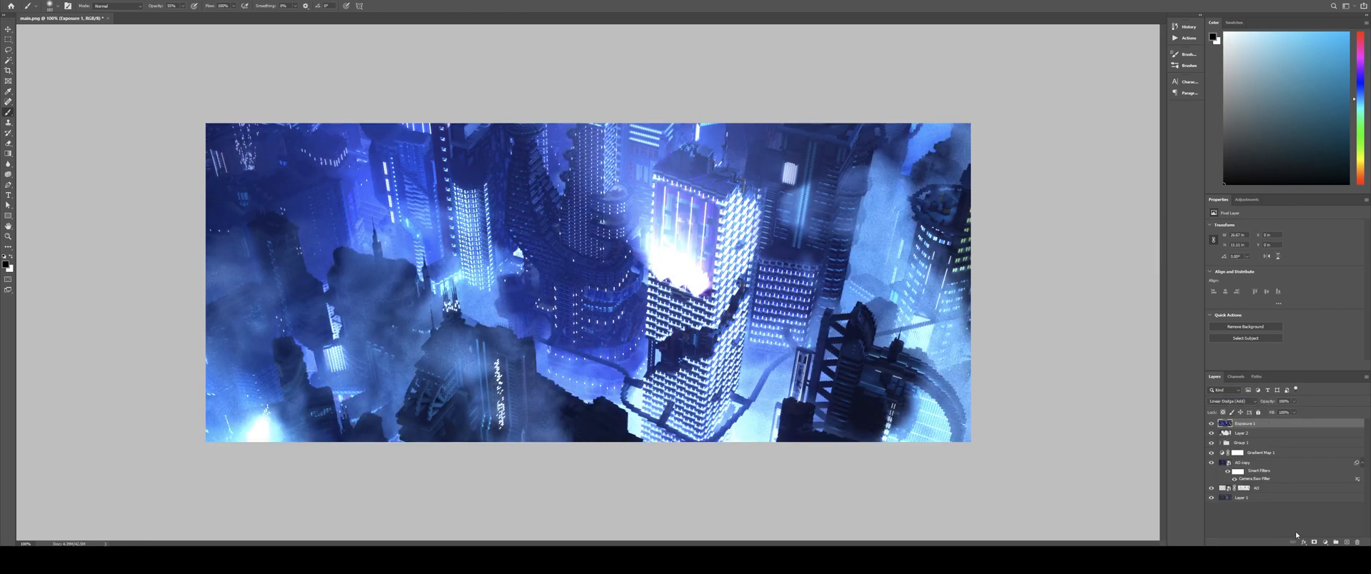
Step: Add a layer mask to the Exposure 1 layer and lower the layer's opacity
click(1315, 542)
click(1294, 403)
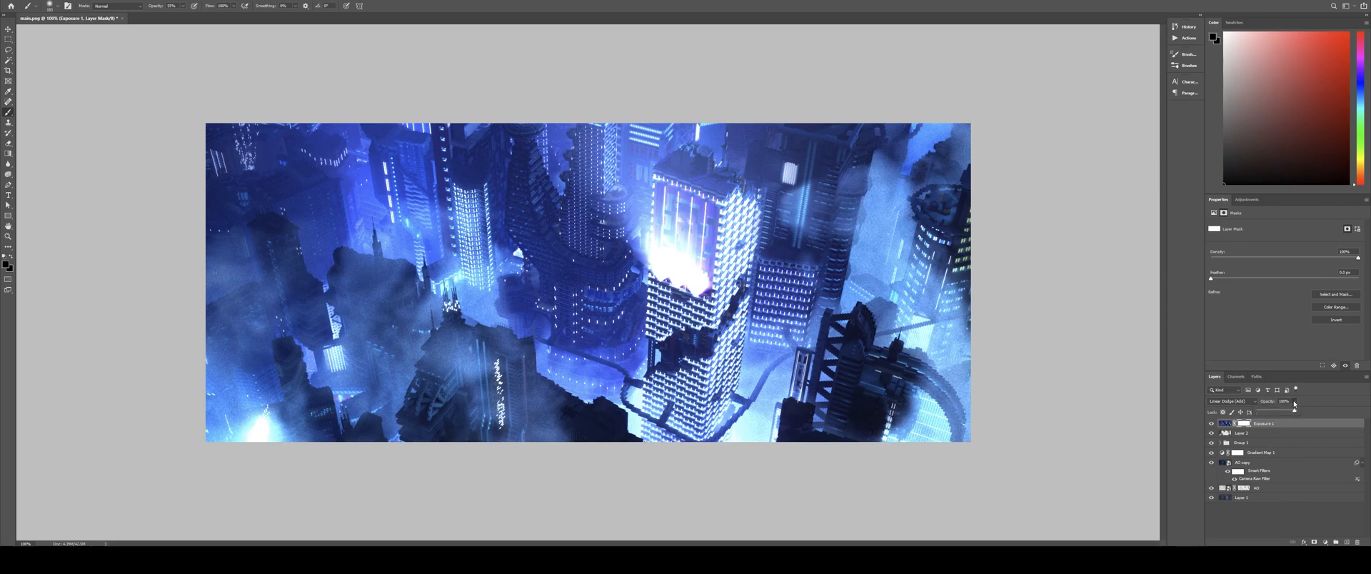
drag(1277, 412, 1276, 413)
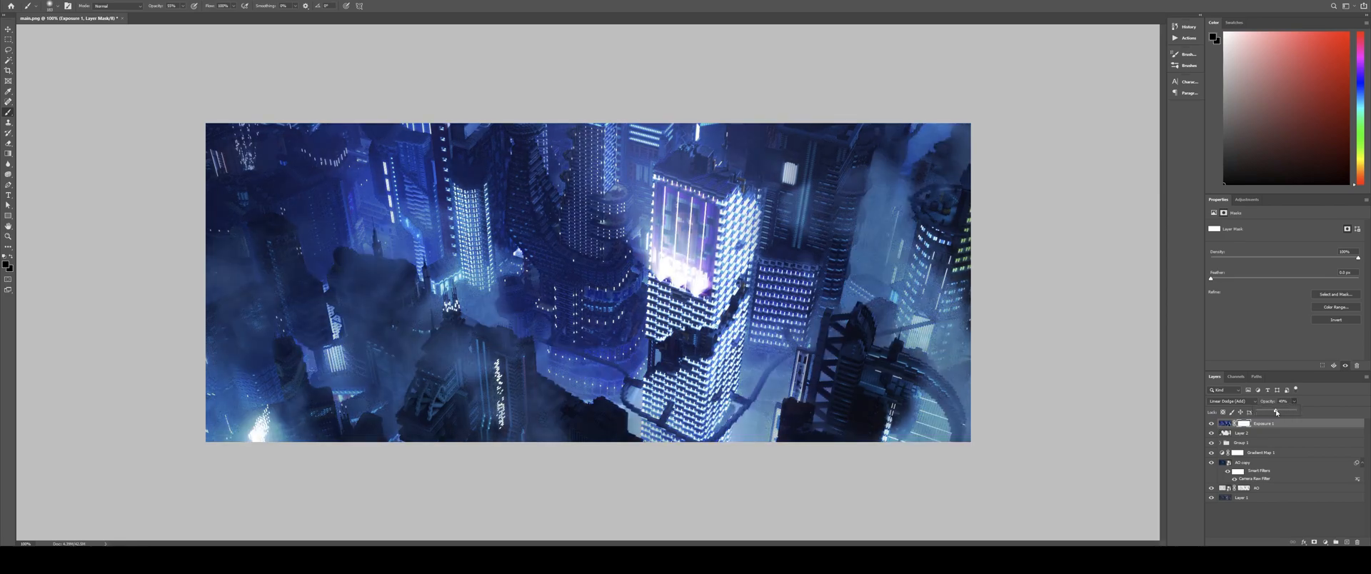
Step: Add a Vibrance adjustment clipped to the Exposure 1 layer, with vibrance raised to +100
click(1273, 426)
click(1247, 200)
click(1265, 217)
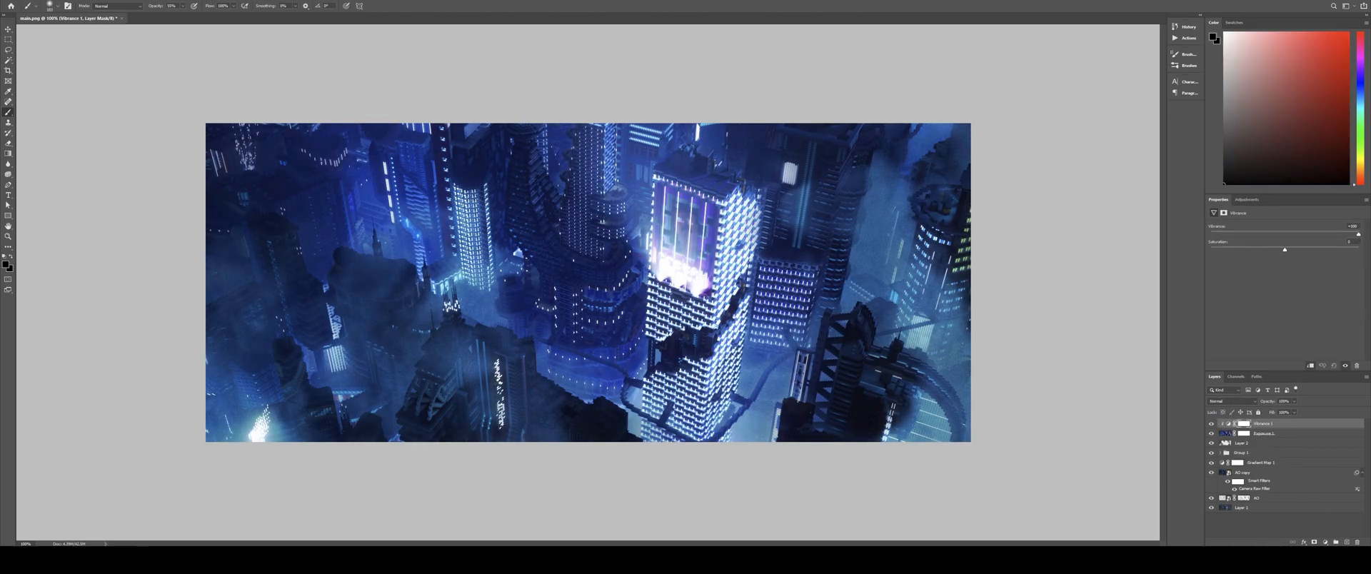
Step: Target the Exposure 1 layer's mask and adjust the brush size for painting
click(1241, 434)
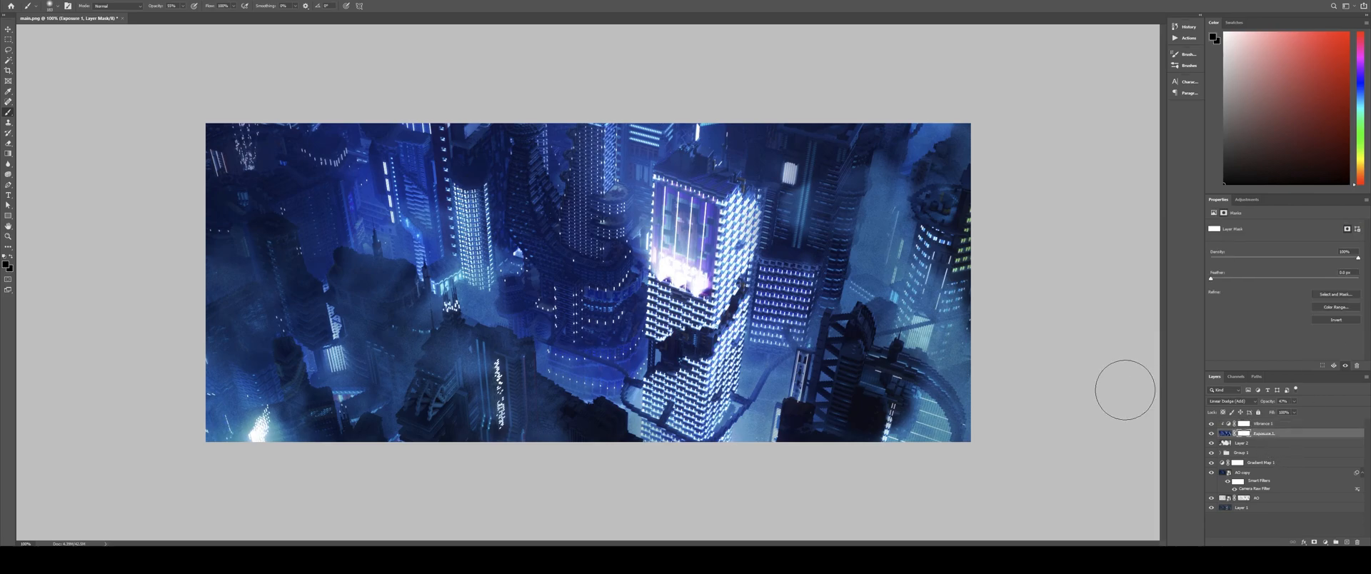
right_click(754, 348)
click(797, 349)
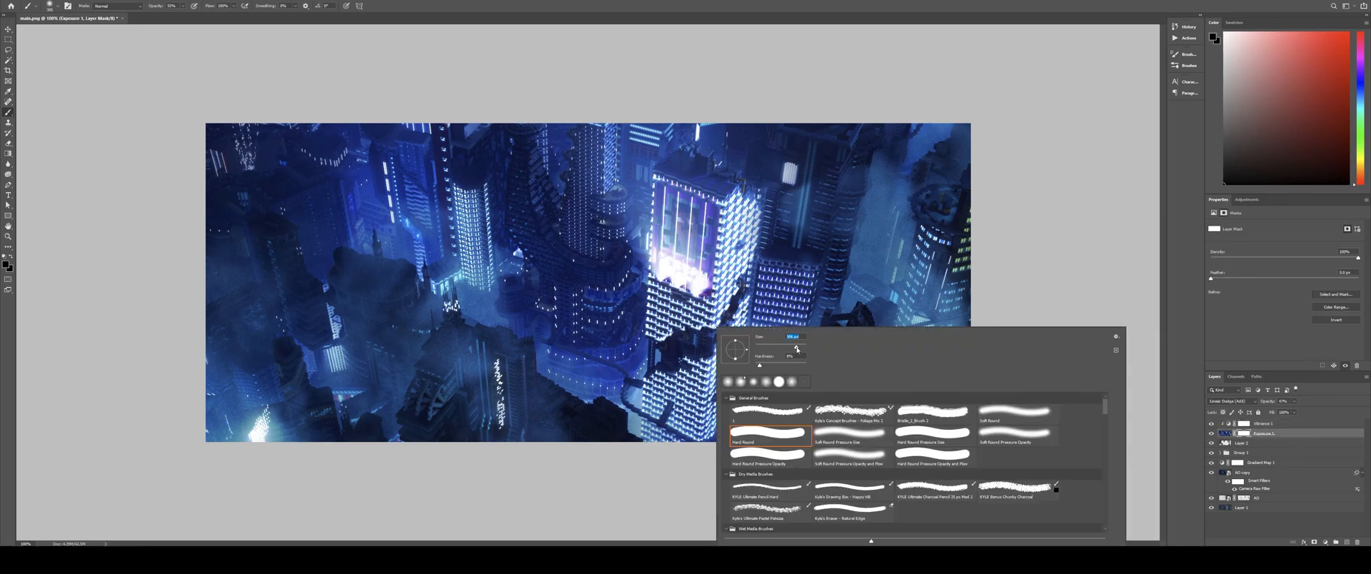
Step: Convert the Exposure 1 layer to a smart object
click(1265, 434)
right_click(1278, 435)
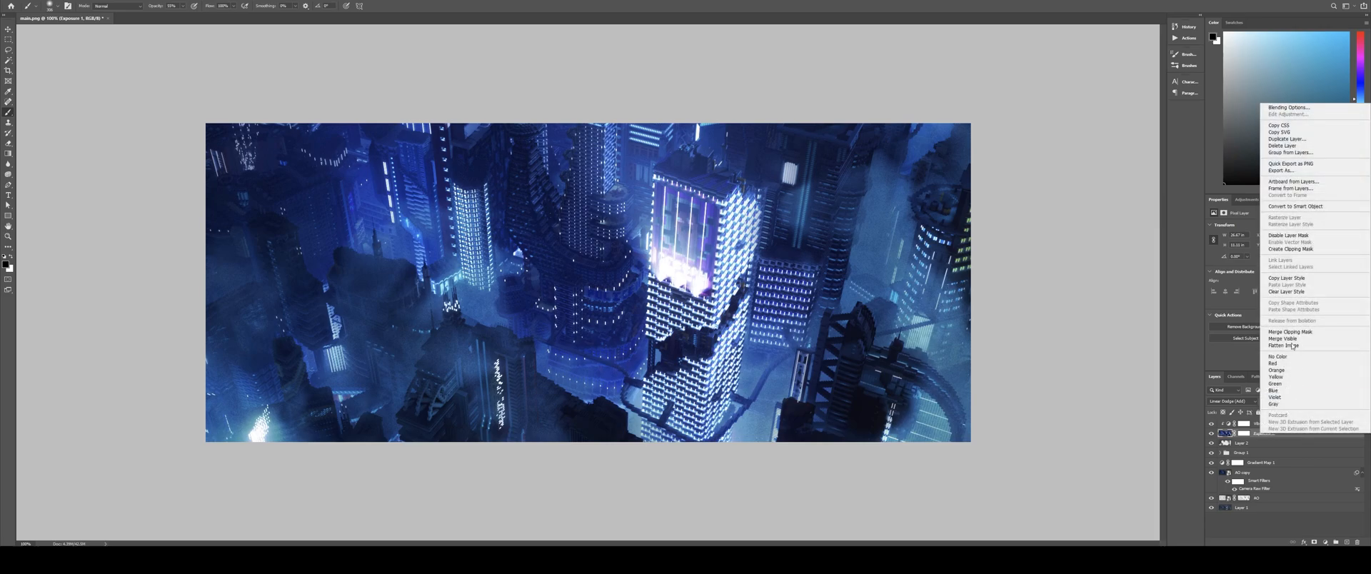
click(1292, 206)
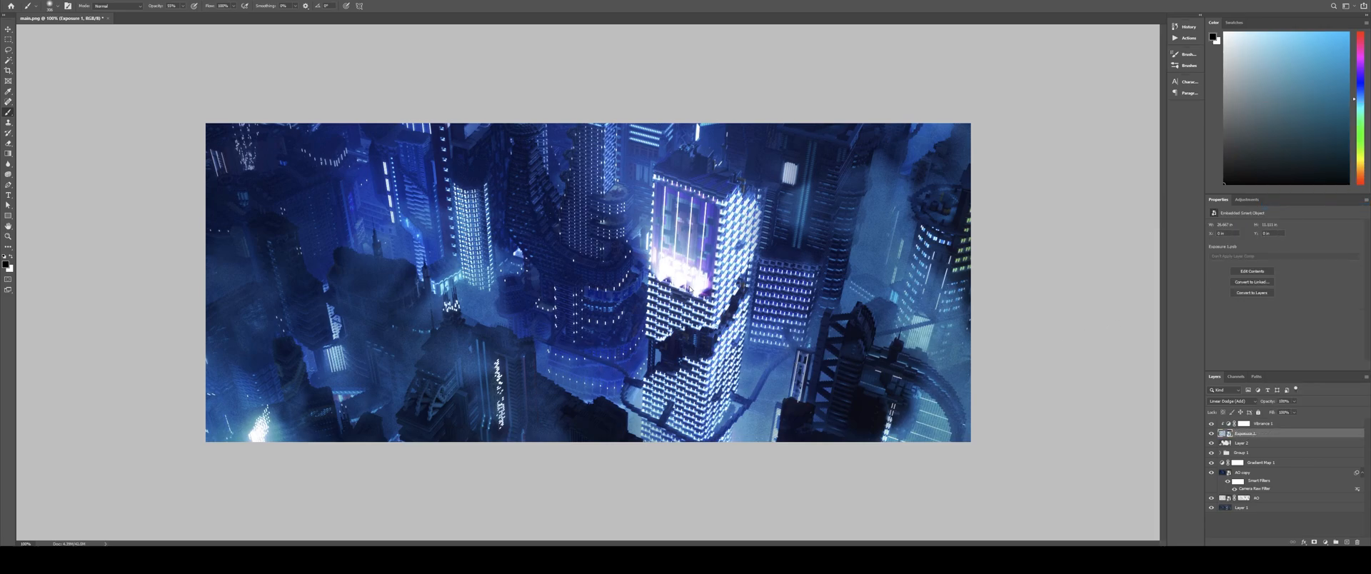
Step: Apply the Camera Raw filter to the Exposure 1 smart object with luminance noise reduction raised to the maximum
key(ctrl+shift+a)
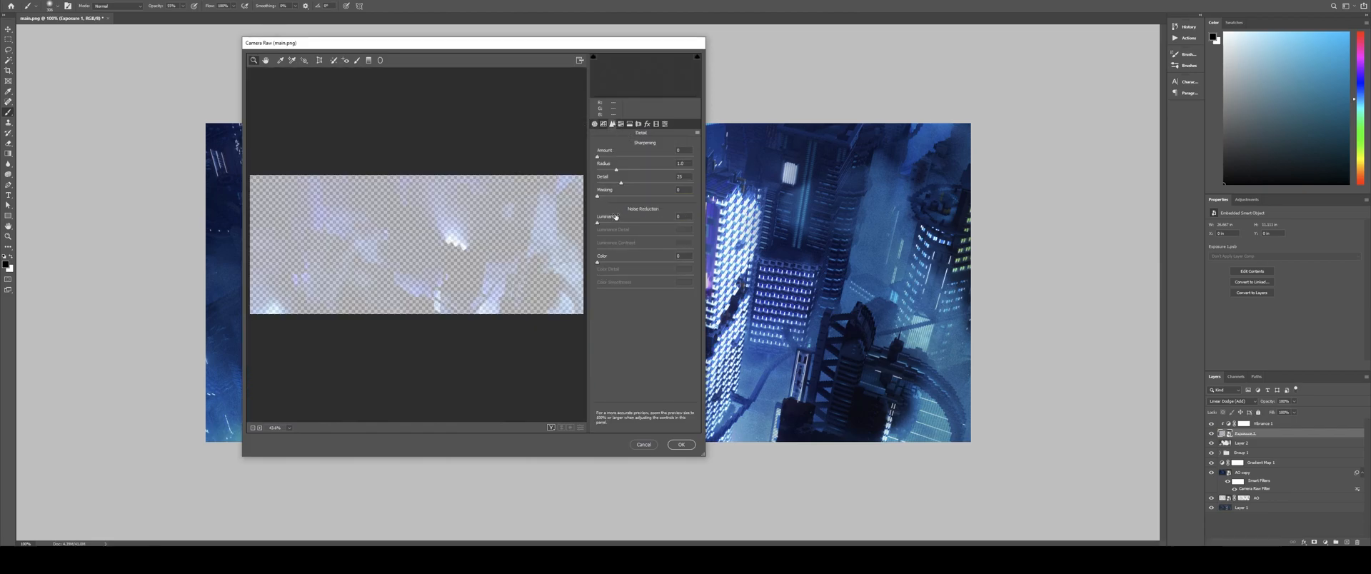
drag(615, 216, 740, 229)
click(680, 444)
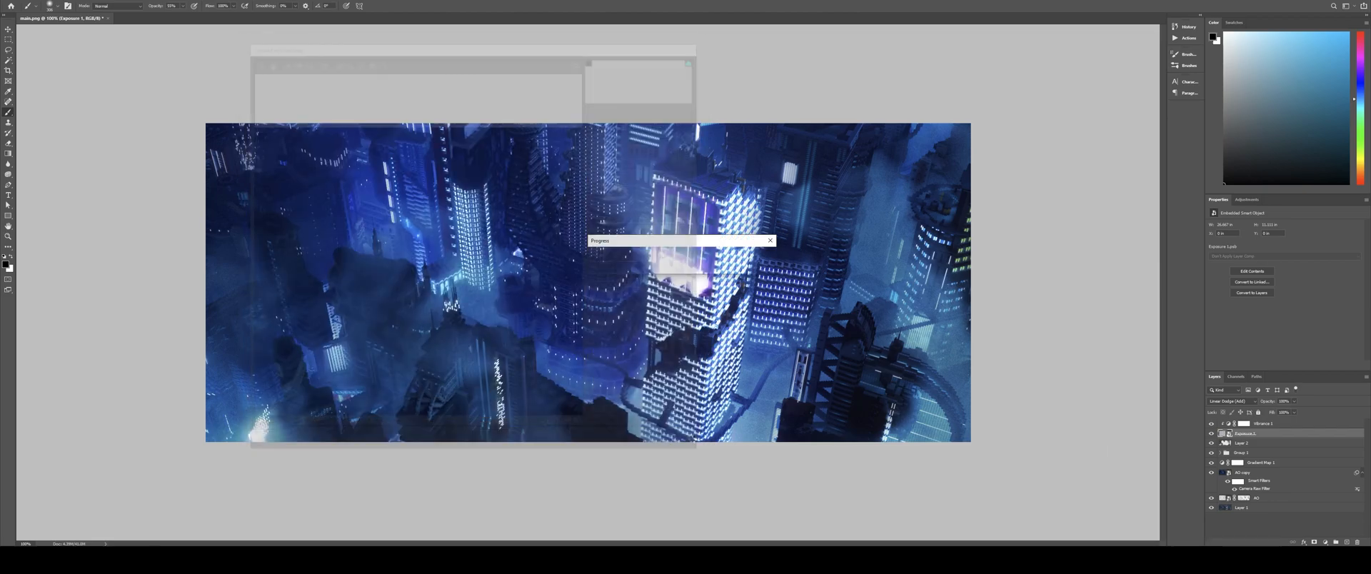
click(583, 373)
click(677, 193)
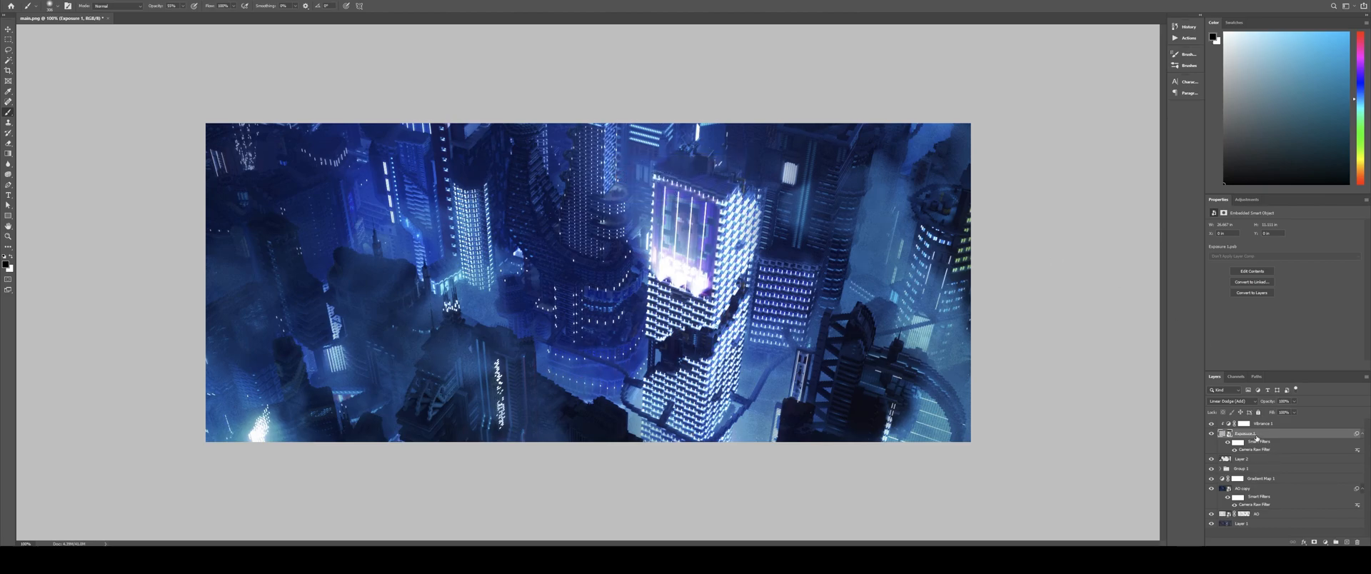
Step: Add an inverted black layer mask to Exposure 1 and ready the brush with white as foreground color
click(1314, 542)
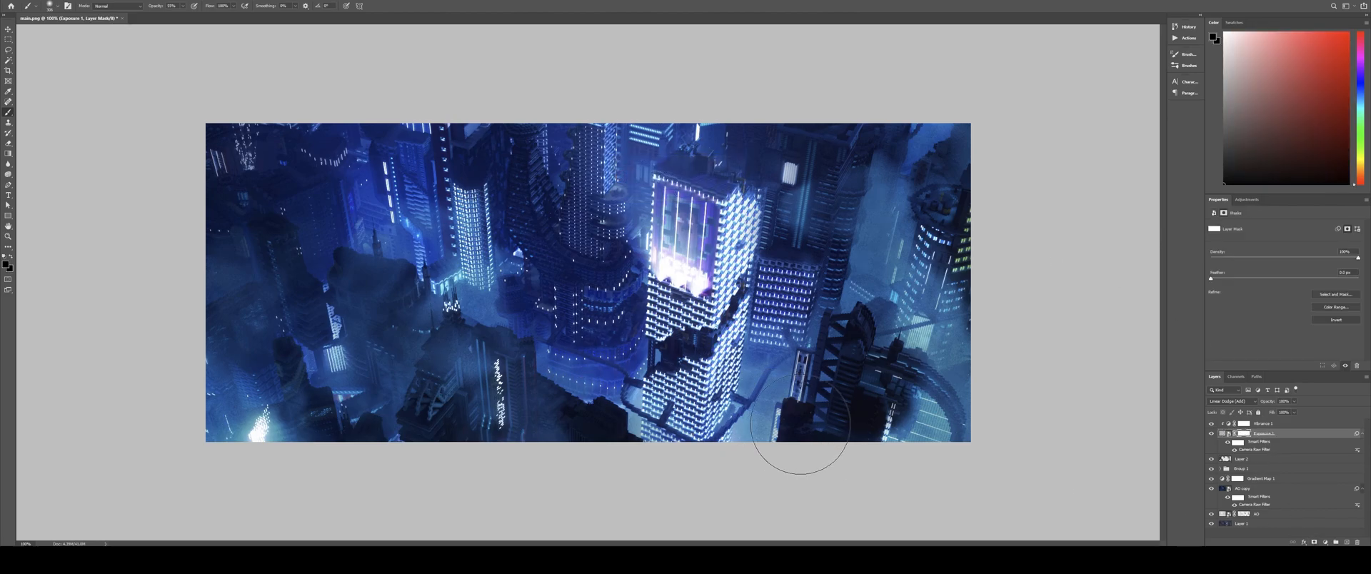
click(1336, 320)
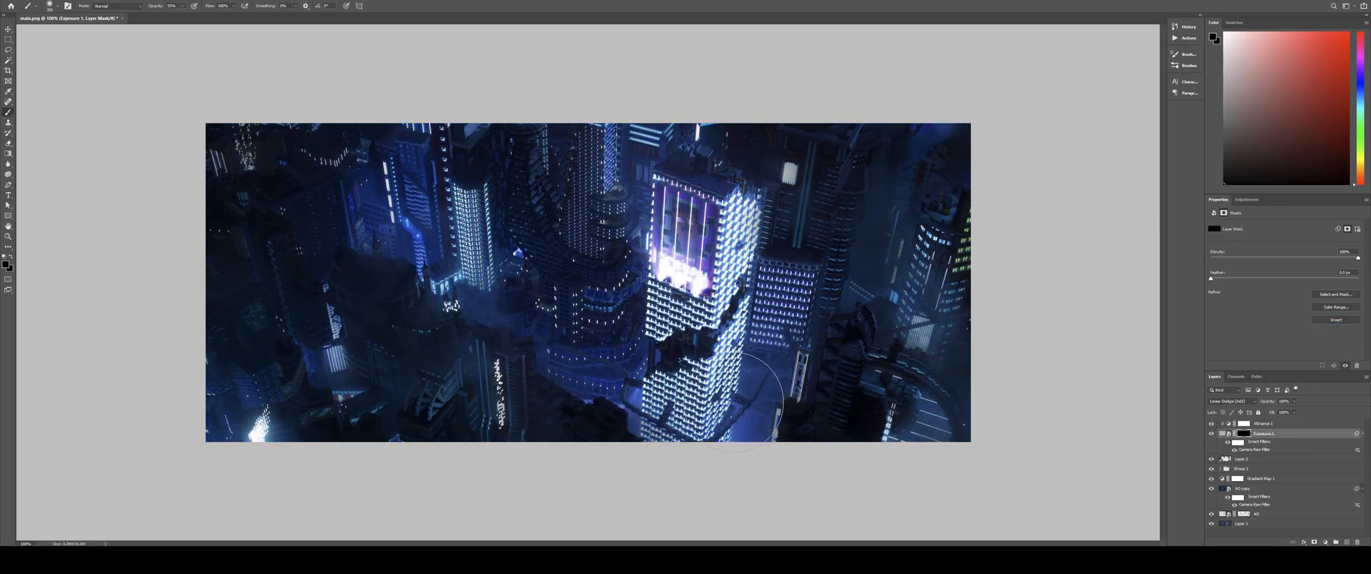
key(x)
right_click(778, 396)
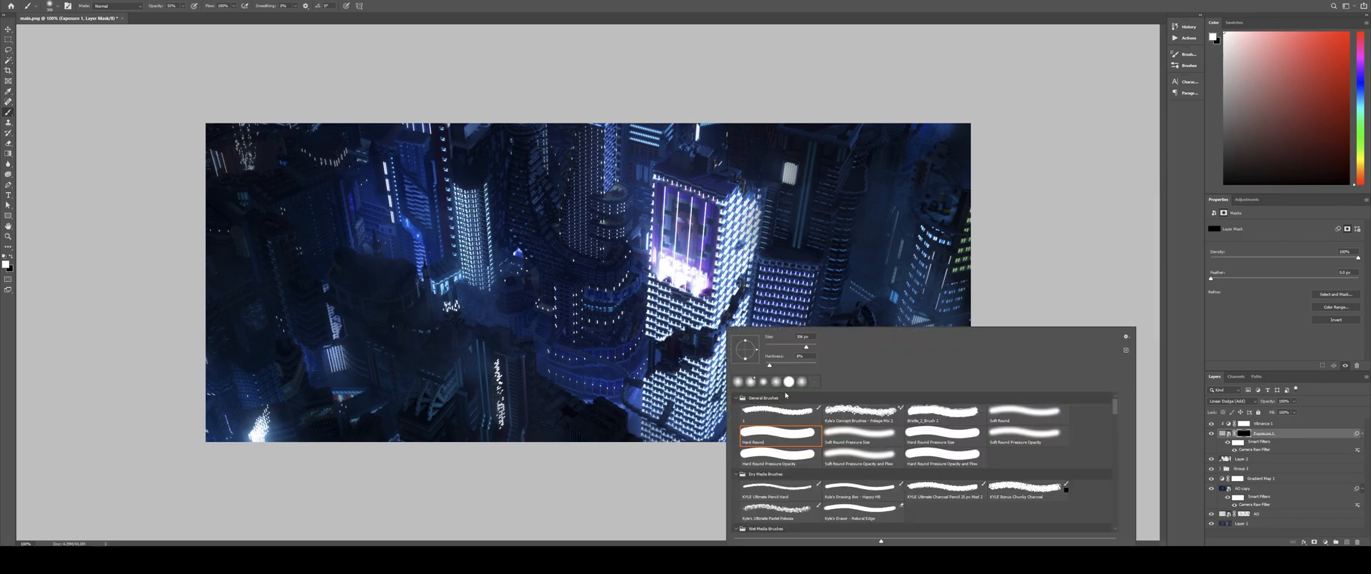
key(Return)
Step: Paint white on the Exposure 1 mask to bring haze back between the buildings and around the central tower
drag(766, 435, 754, 393)
mouse_move(650, 423)
mouse_down()
mouse_move(643, 380)
mouse_move(564, 364)
mouse_move(621, 378)
mouse_move(793, 336)
mouse_move(878, 250)
mouse_move(935, 421)
mouse_move(969, 392)
mouse_up()
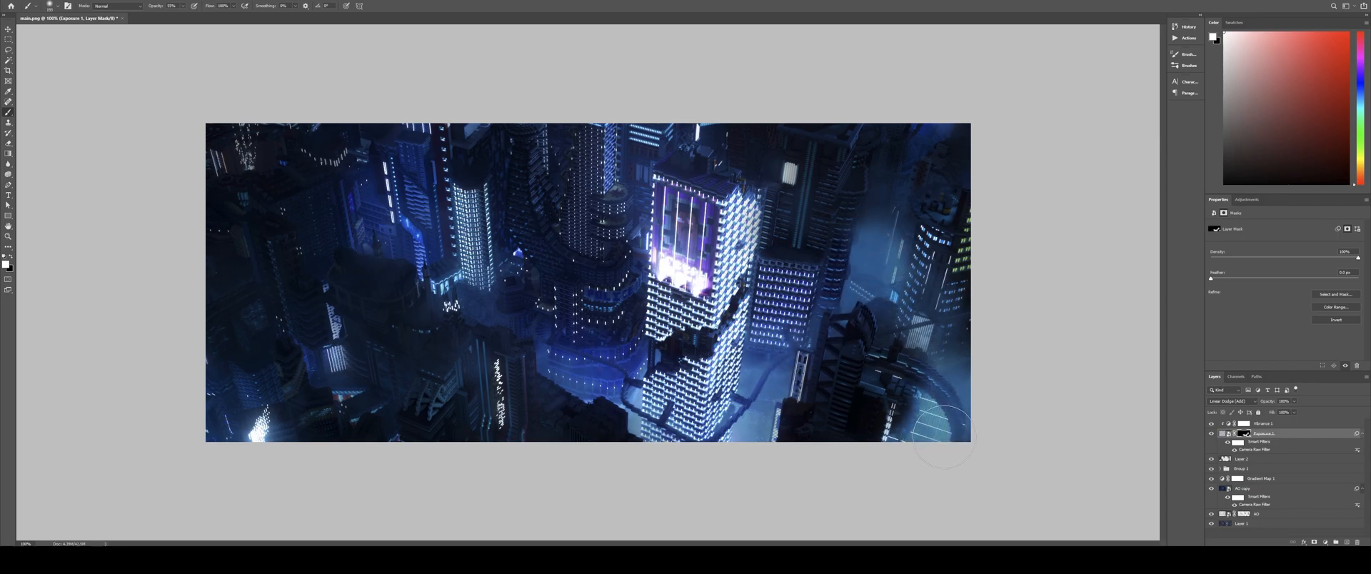
mouse_move(507, 318)
mouse_down()
mouse_move(475, 274)
mouse_move(429, 286)
mouse_move(382, 217)
mouse_move(322, 368)
mouse_move(229, 422)
mouse_move(440, 428)
mouse_move(543, 461)
mouse_move(529, 245)
mouse_move(614, 279)
mouse_move(642, 207)
mouse_move(622, 224)
mouse_move(893, 184)
mouse_move(937, 146)
mouse_up()
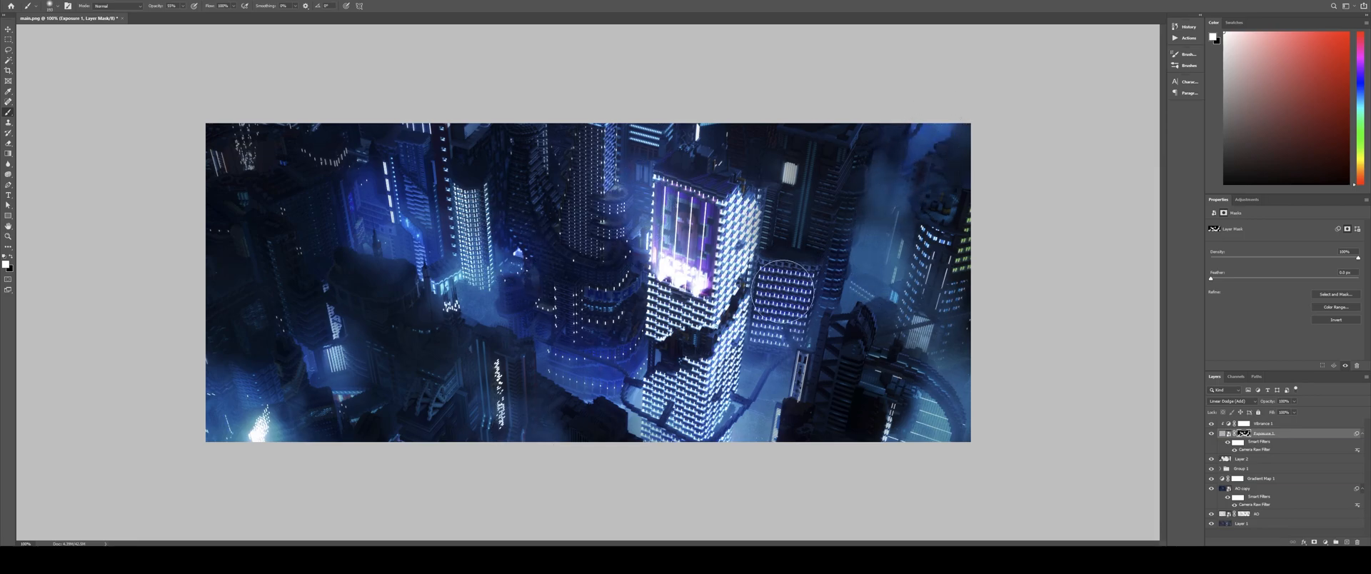
drag(278, 150, 254, 182)
mouse_move(223, 369)
mouse_down()
mouse_move(343, 399)
mouse_move(417, 467)
mouse_move(491, 397)
mouse_move(521, 448)
mouse_move(389, 382)
mouse_up()
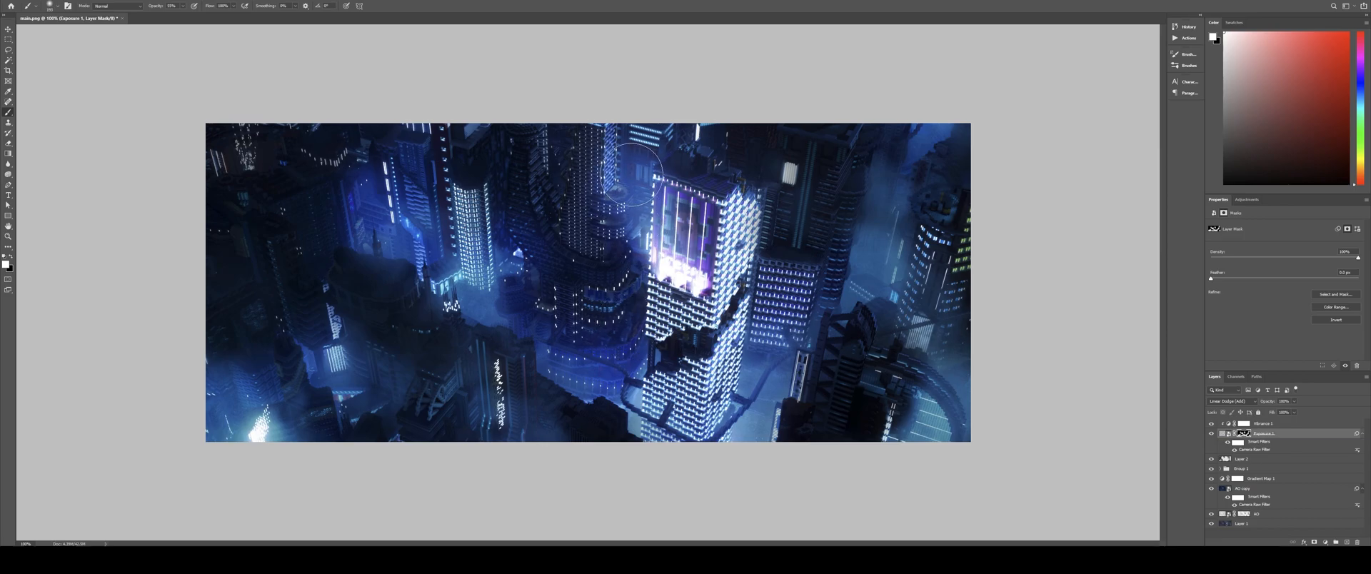
mouse_move(666, 183)
mouse_down()
mouse_move(690, 155)
mouse_move(712, 228)
mouse_up()
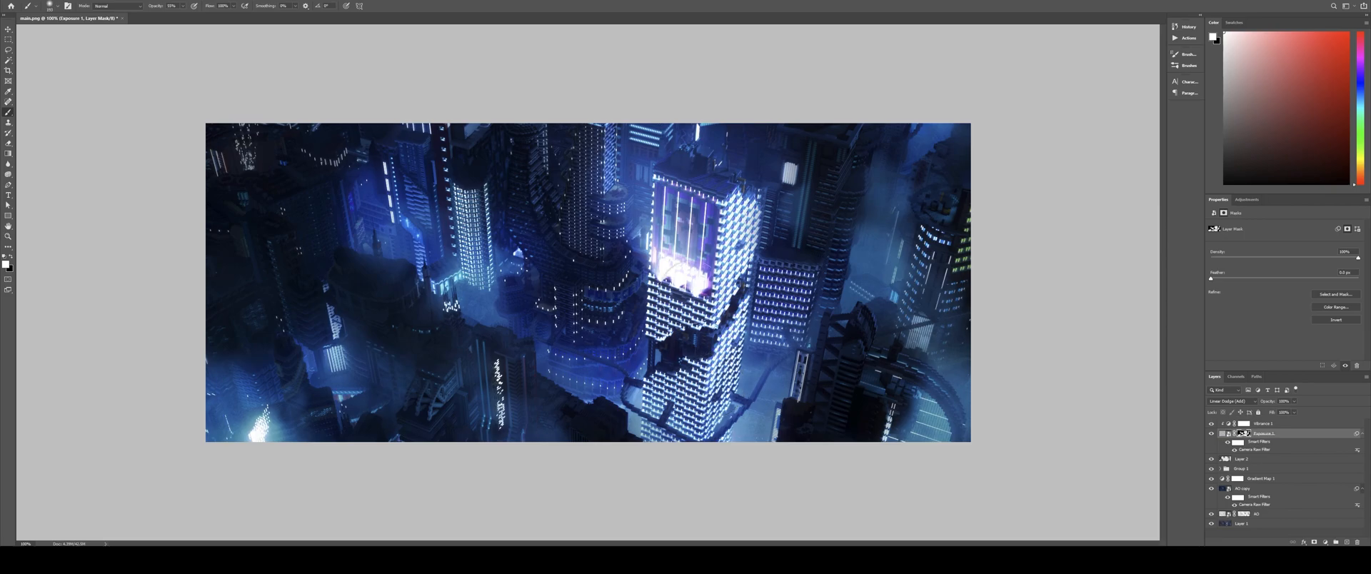
Step: Erase the Exposure 1 mask over the central tower's lit facade and compare the layer on and off
key(e)
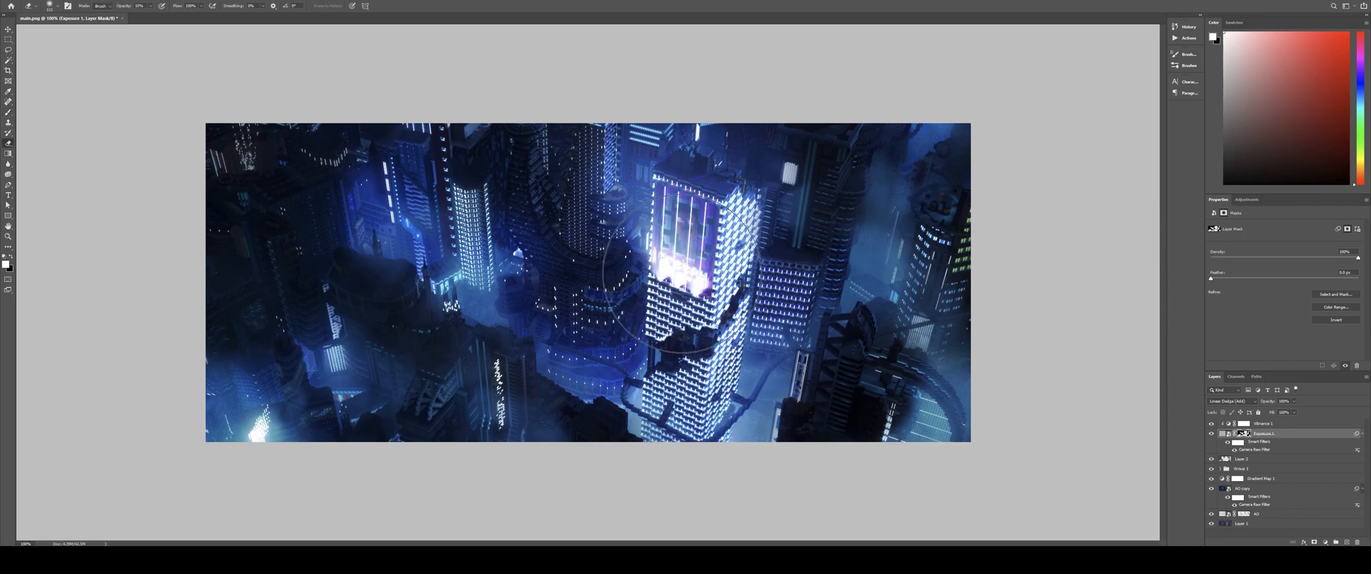
right_click(682, 274)
click(739, 288)
drag(678, 252, 665, 279)
click(1212, 435)
click(1212, 434)
click(1212, 434)
click(1212, 434)
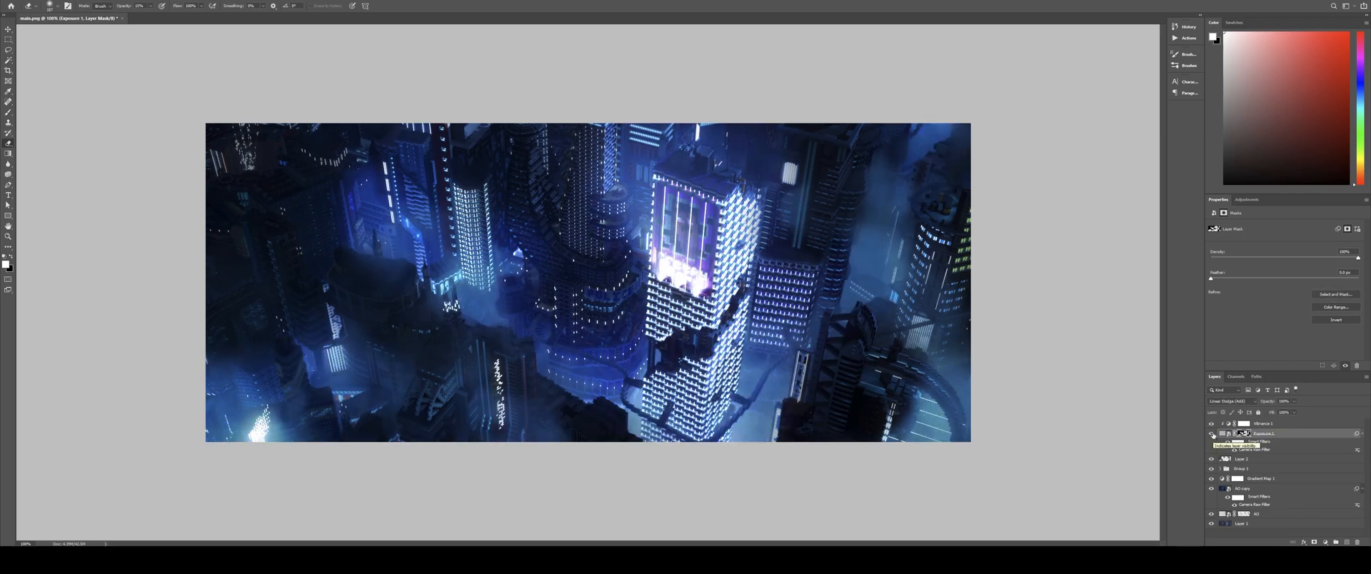
Step: Add a new empty layer above the Vibrance 1 adjustment
click(1284, 424)
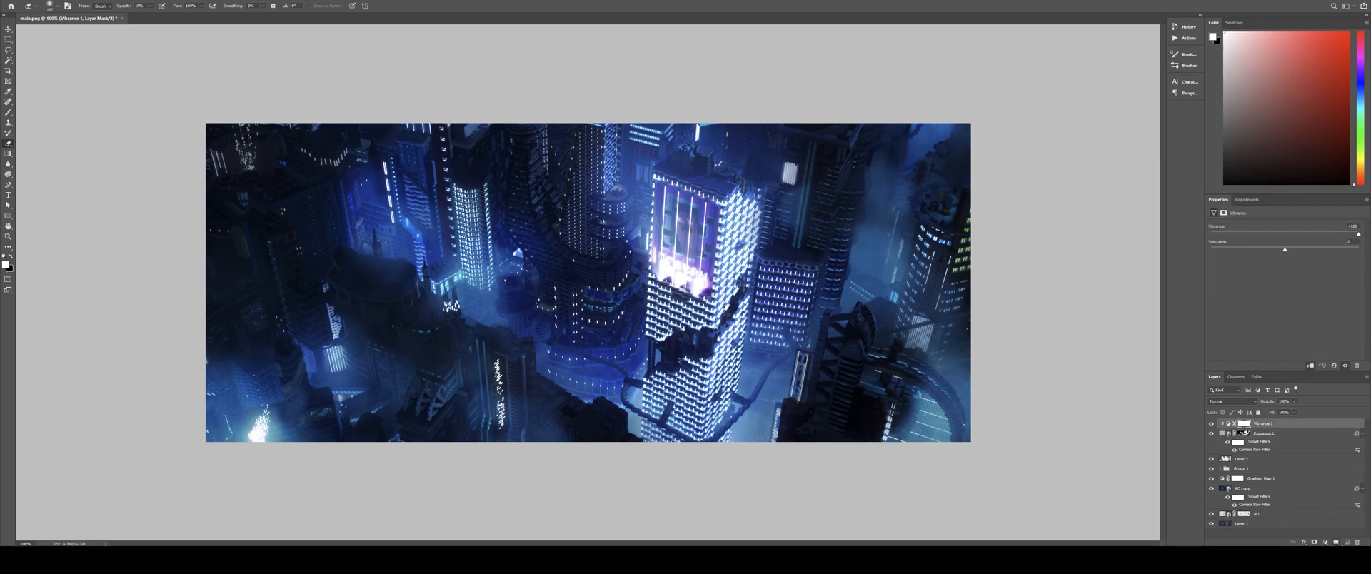
click(1347, 542)
click(42, 1)
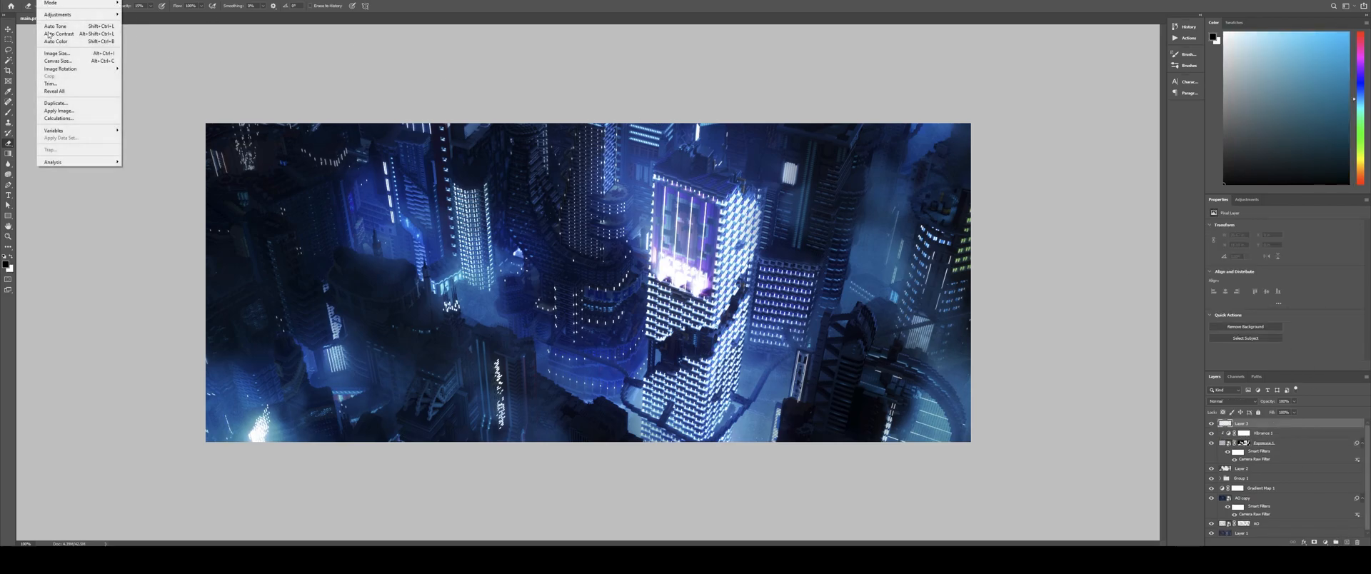
click(480, 56)
Step: Duplicate the AO copy layer and rasterize the duplicate
click(1252, 499)
click(1214, 499)
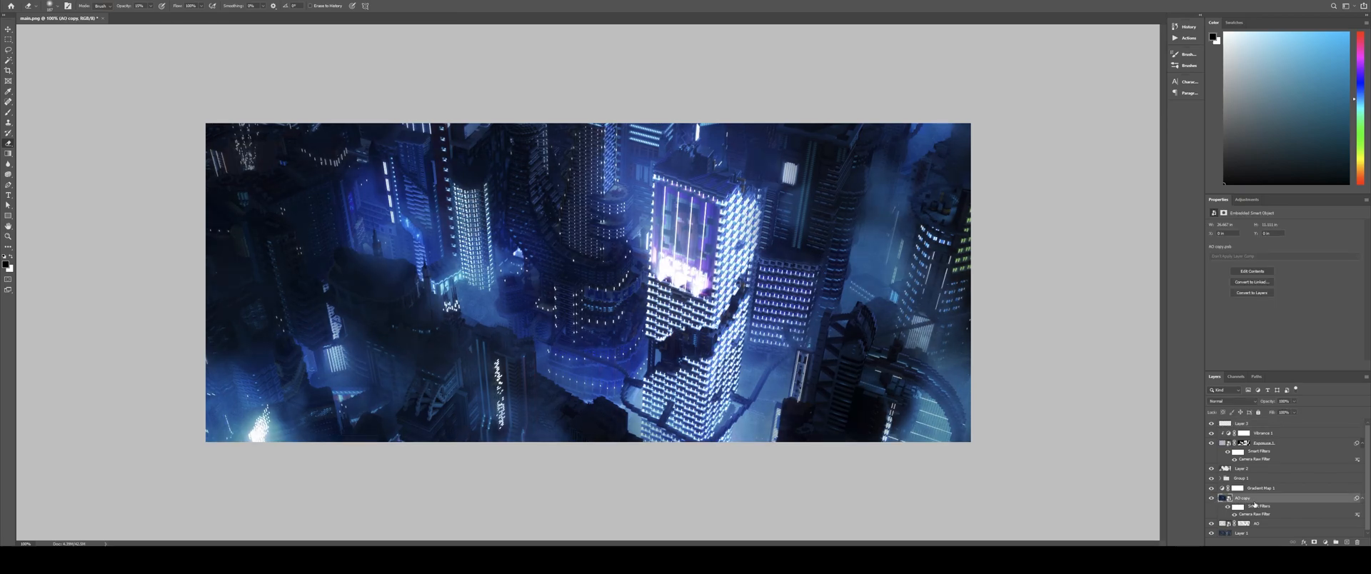
key(ctrl+j)
right_click(1253, 500)
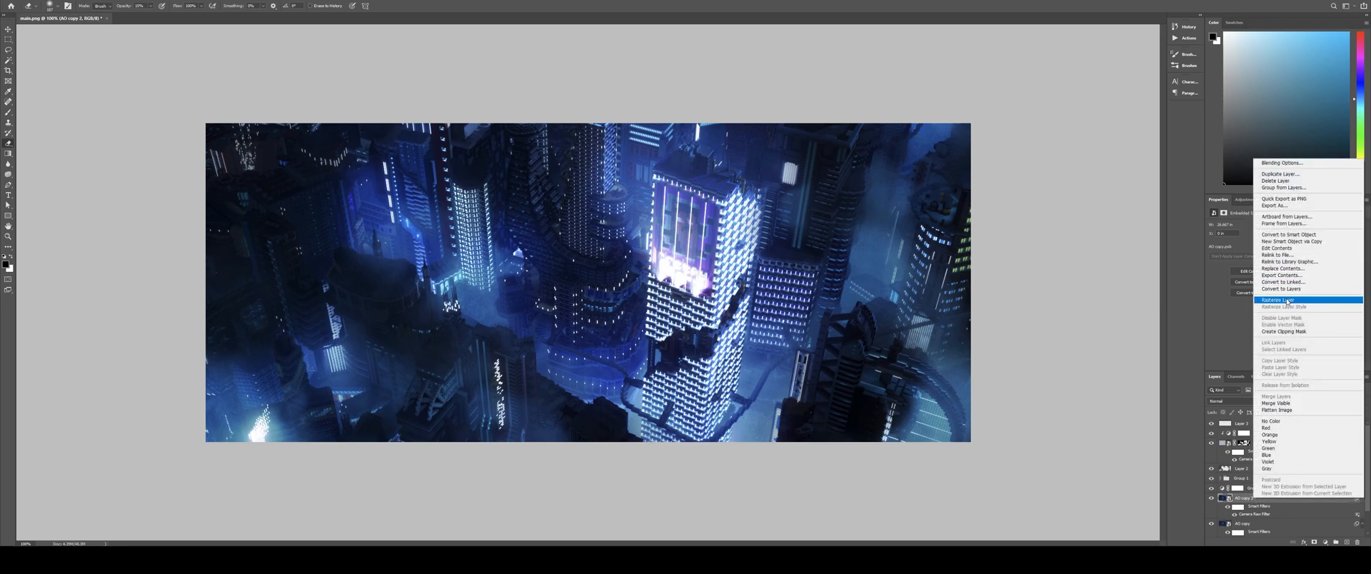
click(1307, 300)
Step: Apply Lens Correction to the rasterized layer with negative red/cyan fringe, positive green/magenta fringe and a slight positive Remove Distortion
click(110, 0)
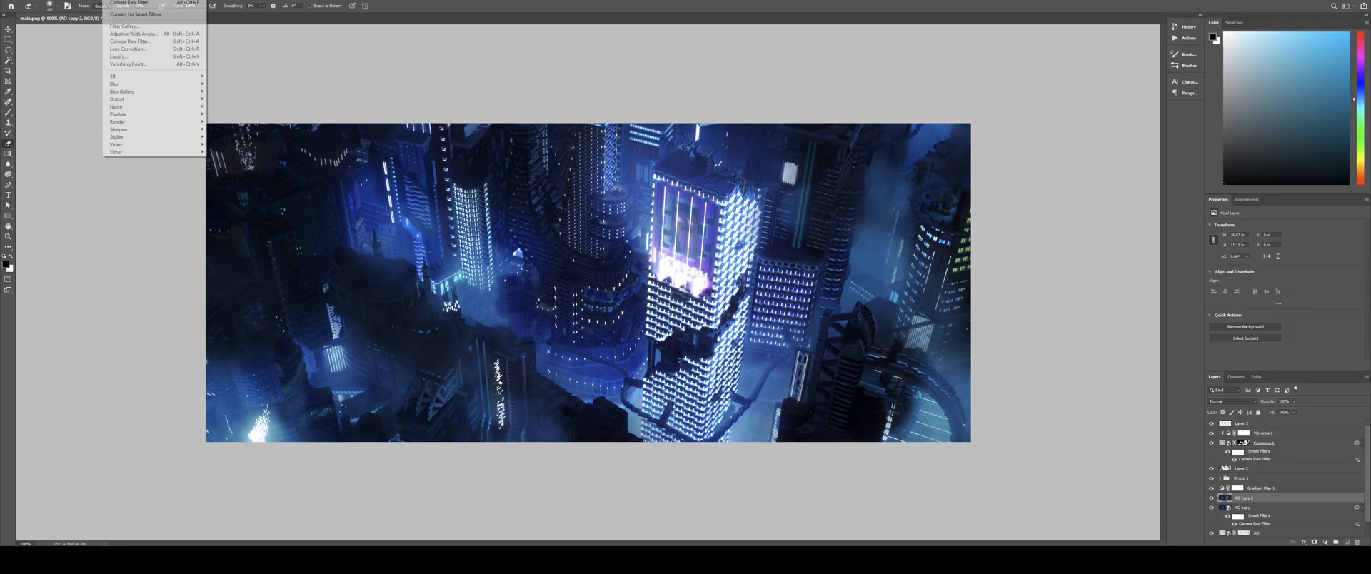
click(128, 48)
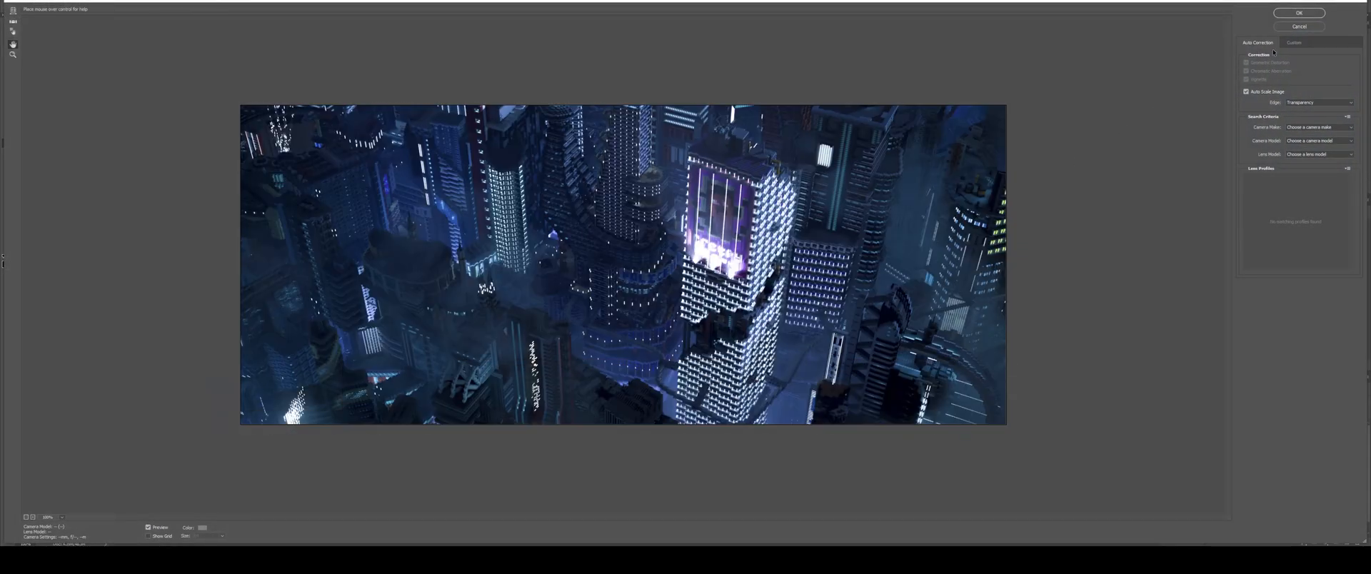
click(1294, 42)
drag(1300, 112, 1258, 112)
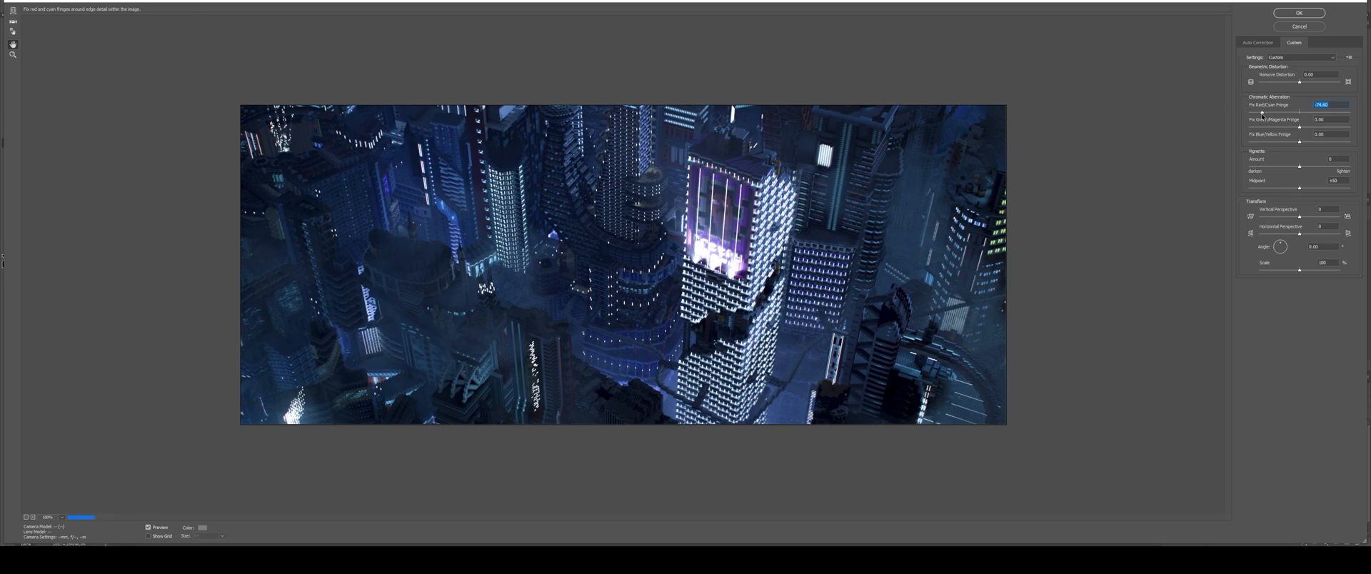
drag(1300, 127, 1259, 127)
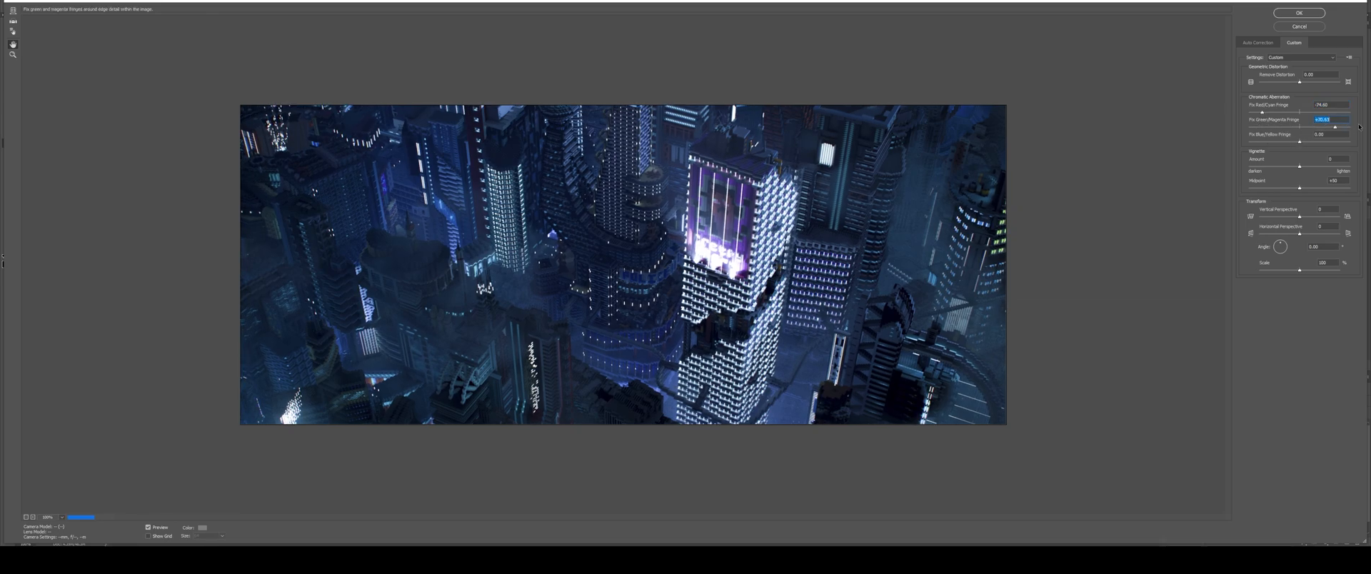
drag(1357, 126, 1368, 126)
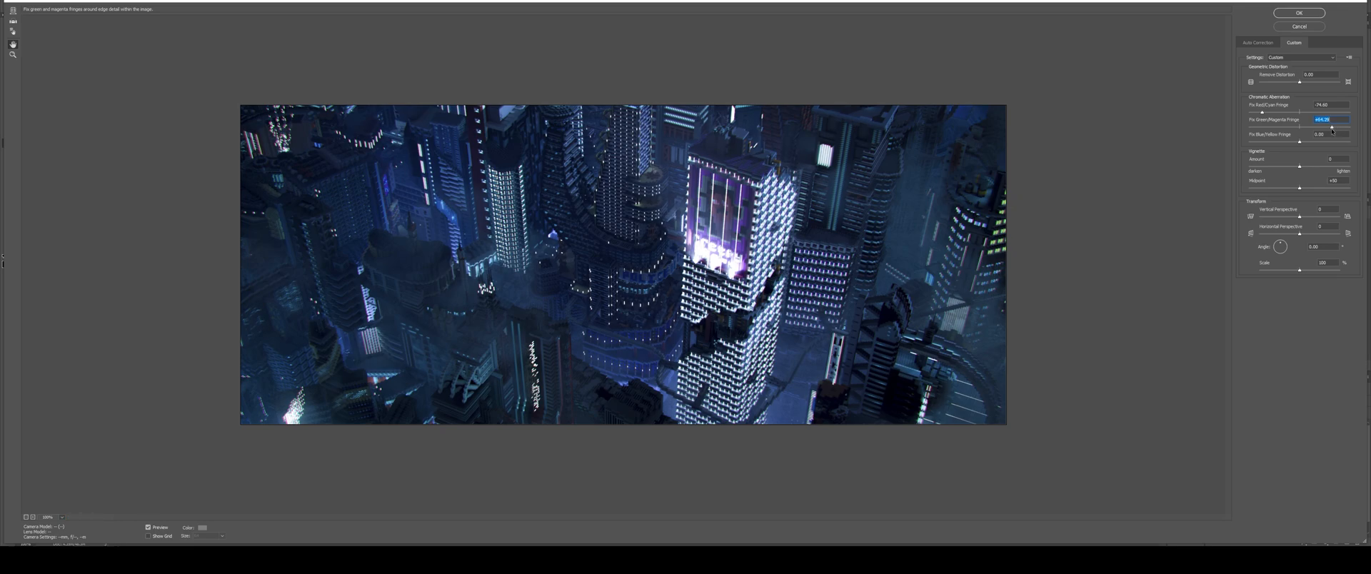
click(1301, 84)
drag(1302, 85, 1301, 83)
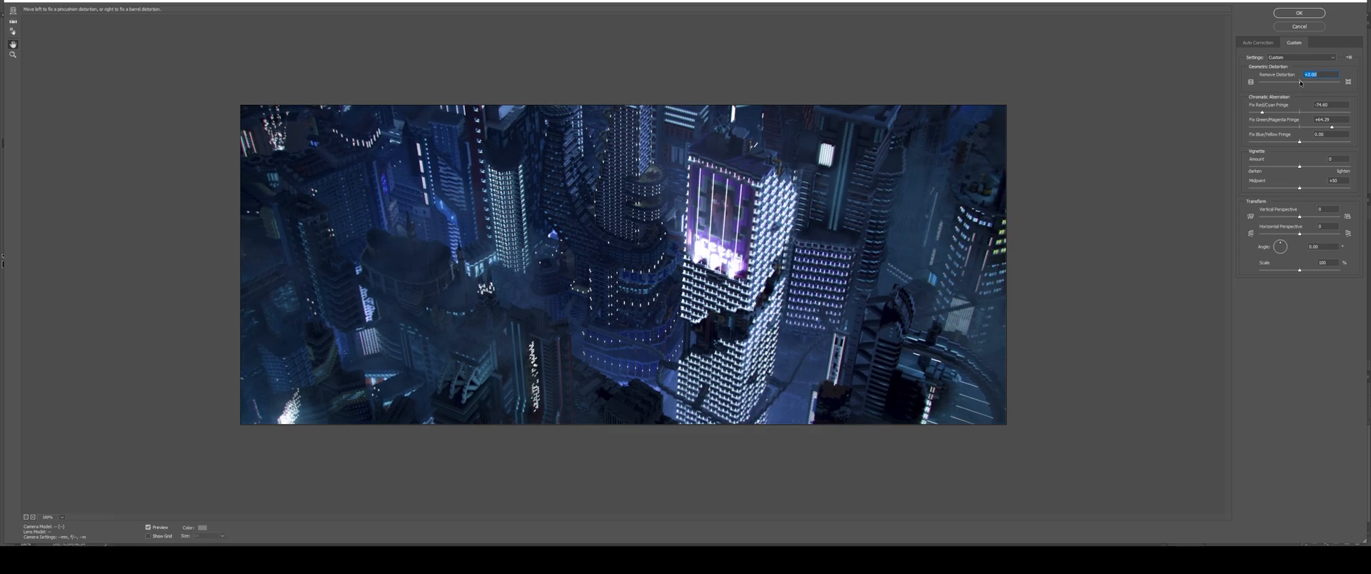
click(1299, 13)
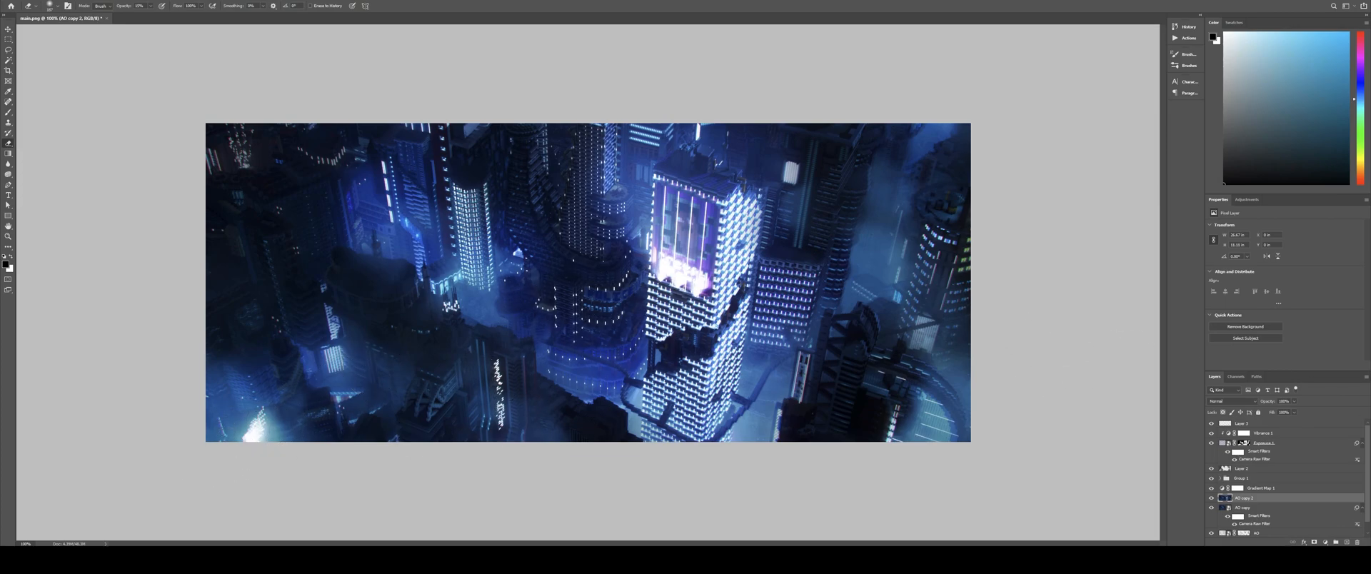
Step: Add a Curves adjustment above Layer 3 and raise the upper part of the curve to brighten the image
click(1260, 425)
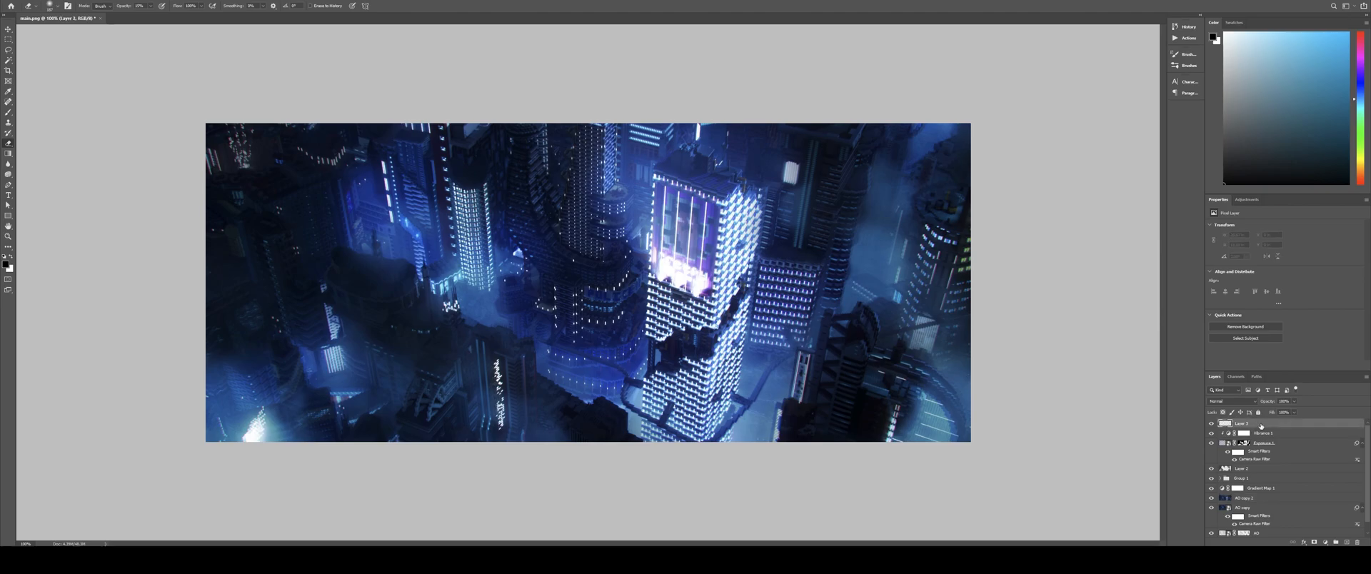
click(1247, 200)
click(1247, 218)
drag(1310, 279, 1312, 267)
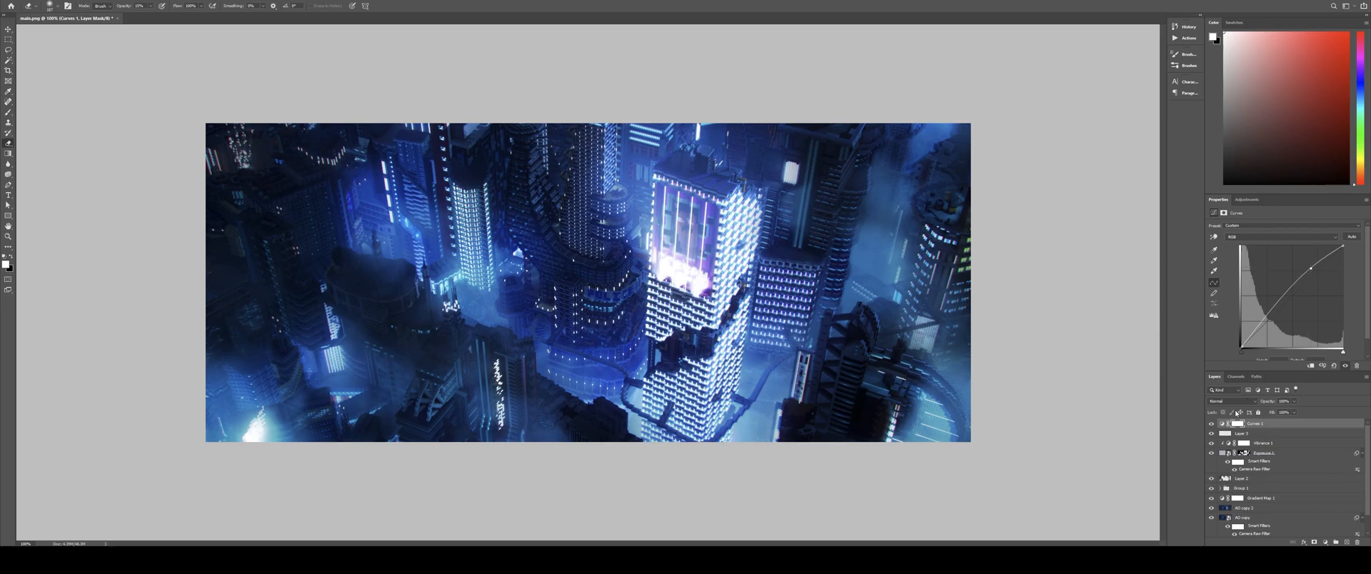
Step: Compare the image with and without the Curves adjustment, and lower its upper point slightly to soften the brightening
click(1210, 424)
click(1210, 423)
click(1211, 423)
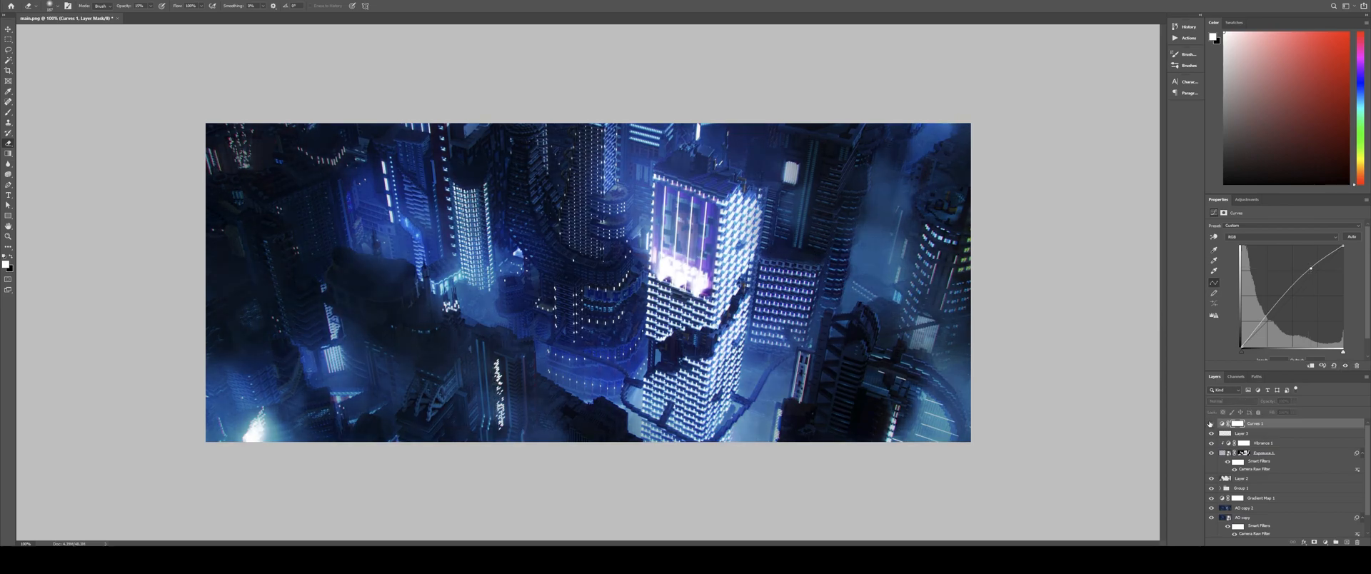
click(1211, 423)
drag(1311, 268, 1314, 273)
Step: Add a new empty layer above Layer 3 and examine the reference image City render final.png for its colors
click(1255, 434)
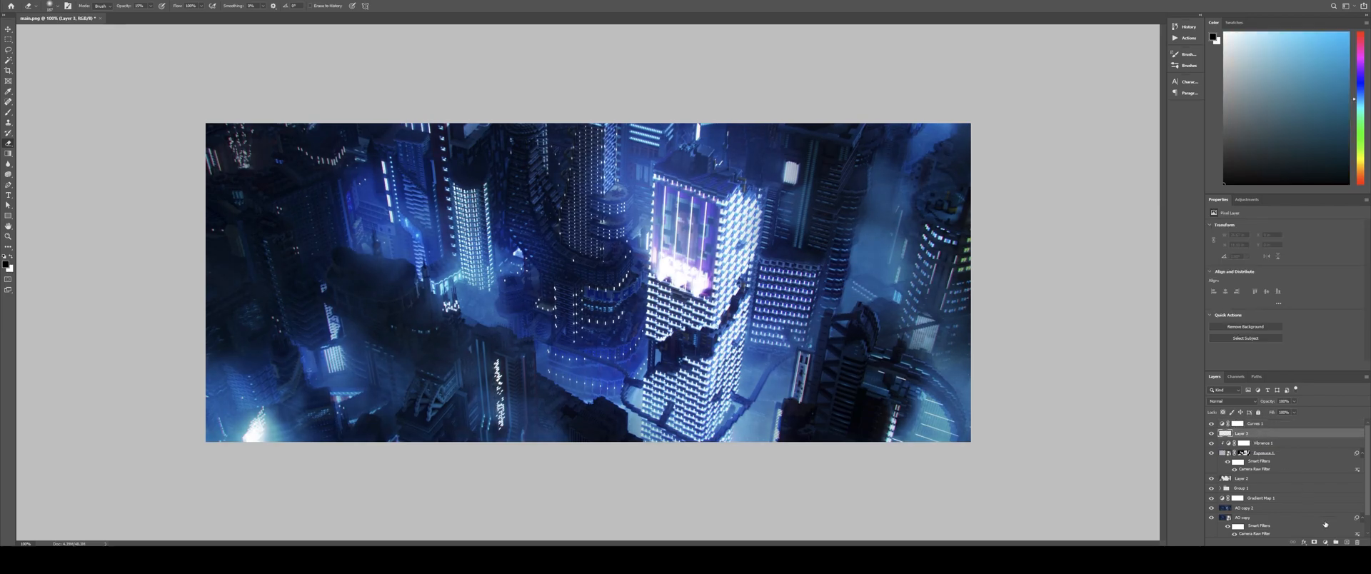
click(1347, 542)
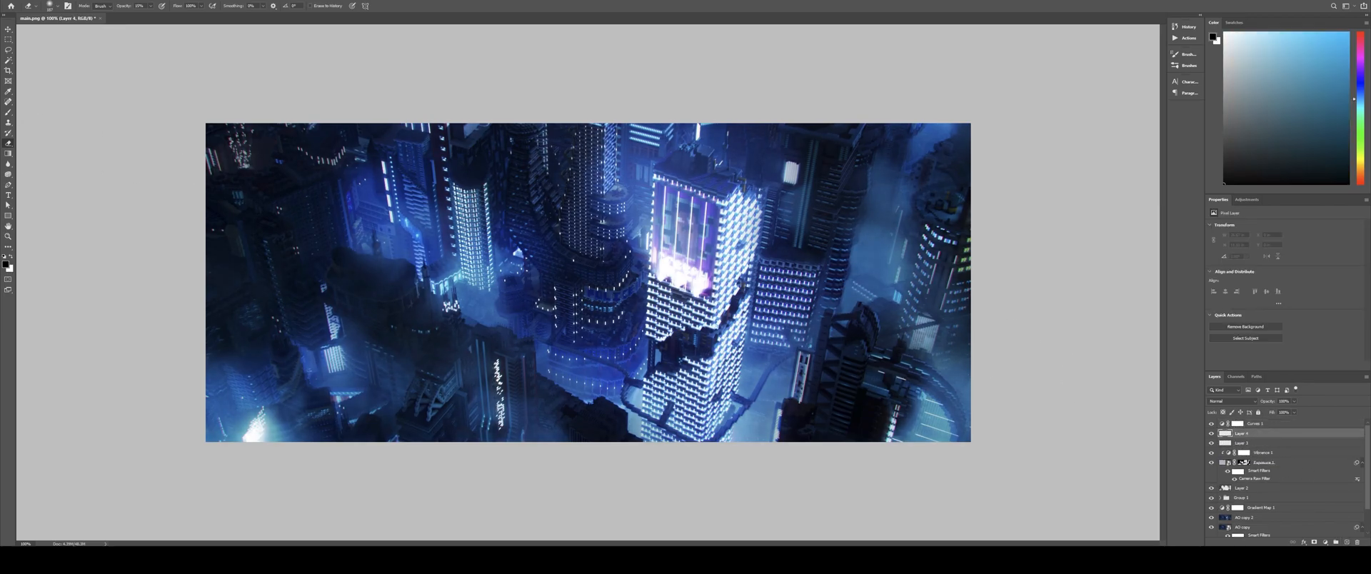
drag(0, 47, 592, 99)
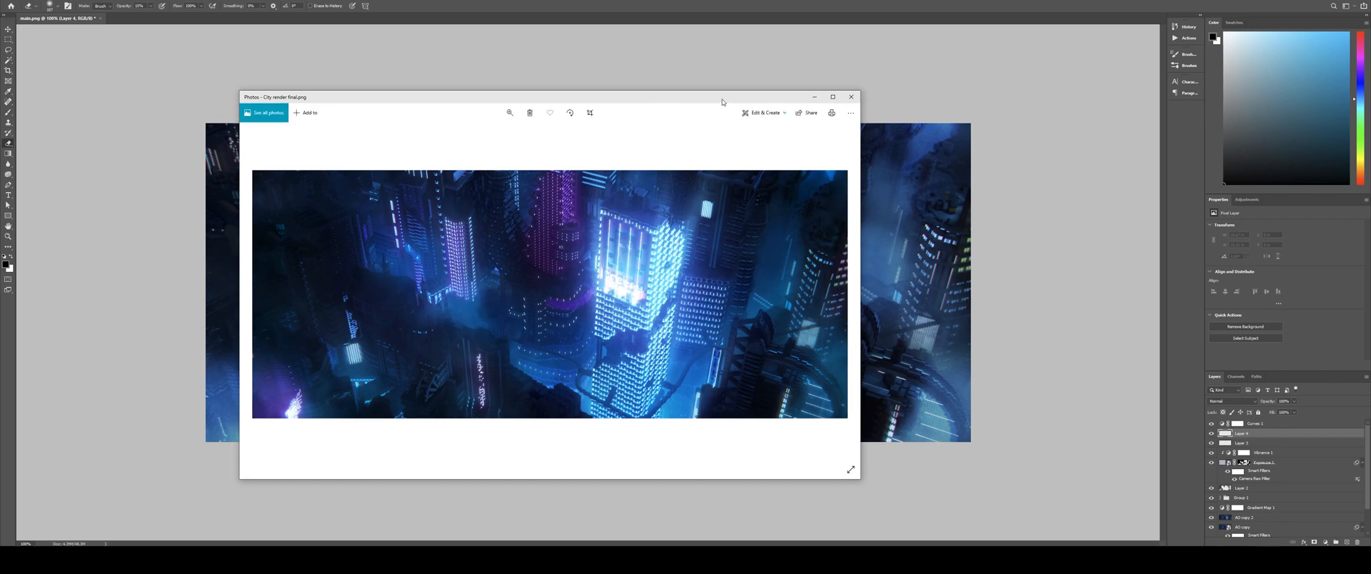
click(850, 97)
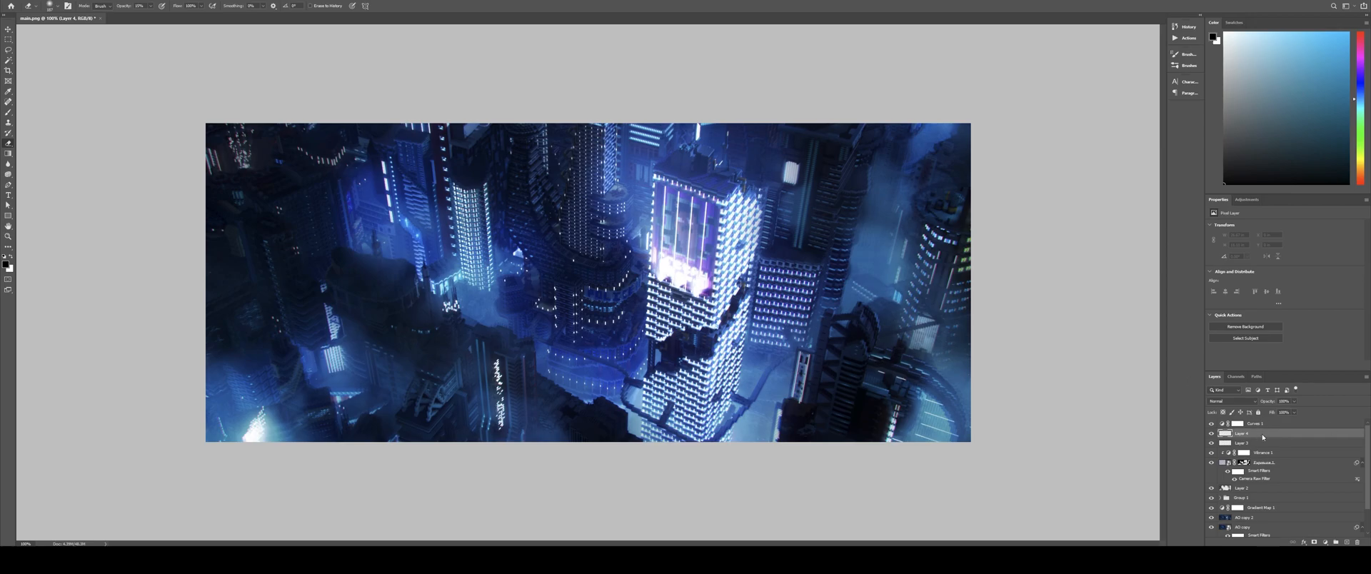
Step: Set the foreground color to a bright purple and switch to the Brush tool
click(1361, 57)
click(1348, 33)
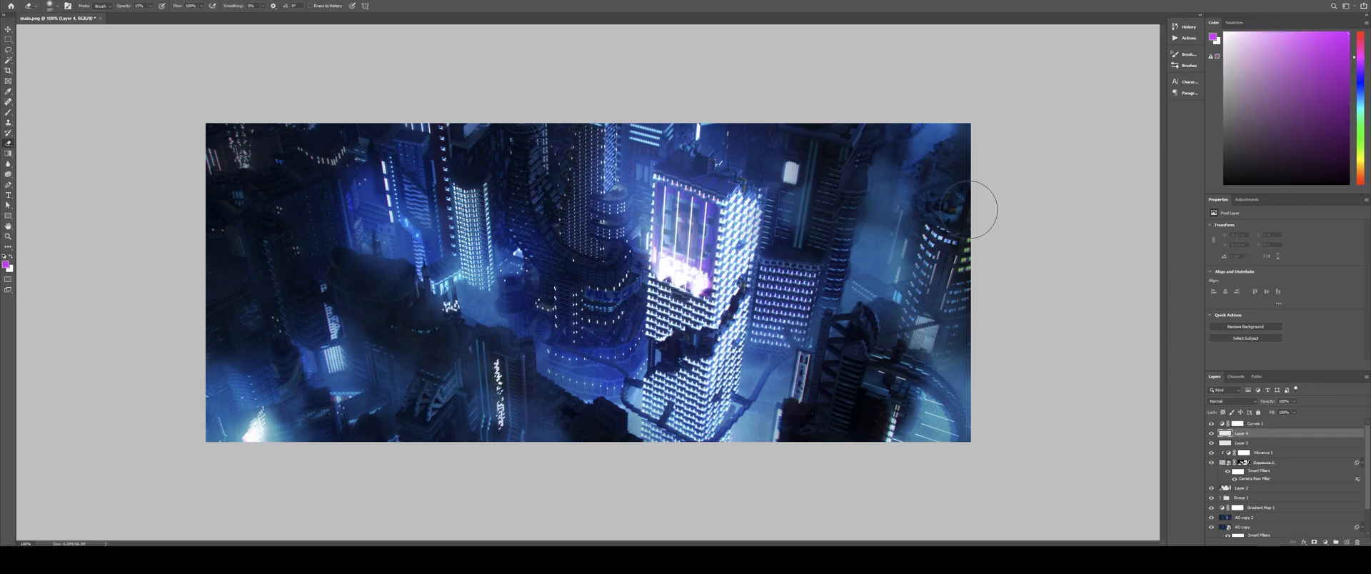
key(b)
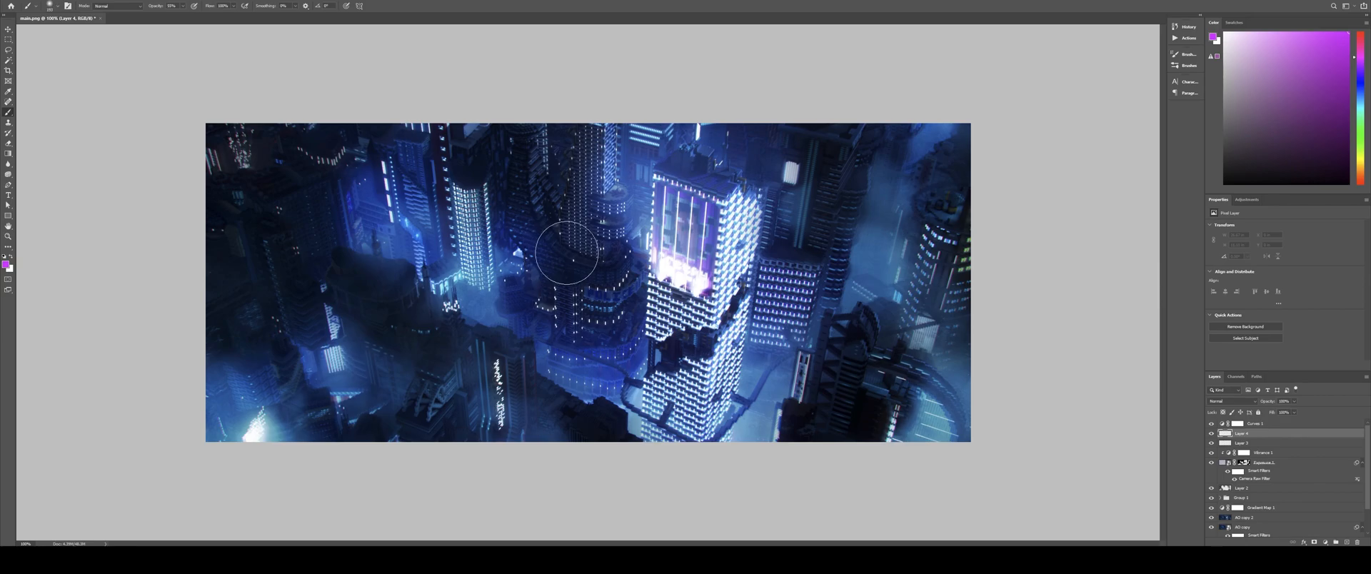
Step: Try painting purple over the round tower behind the central building, and undo the strokes
mouse_move(586, 214)
mouse_down()
mouse_move(582, 250)
mouse_move(601, 189)
mouse_move(527, 200)
mouse_move(557, 227)
mouse_up()
right_click(564, 240)
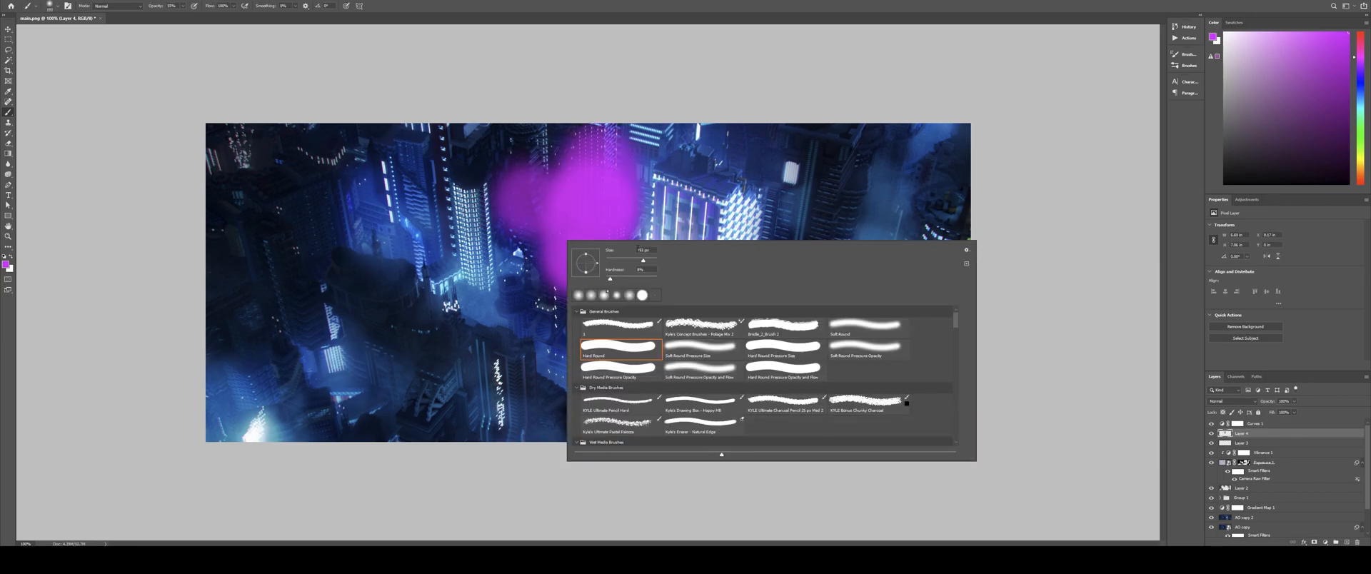
click(621, 204)
key(ctrl+z)
key(ctrl+z)
key(ctrl+z)
key(ctrl+z)
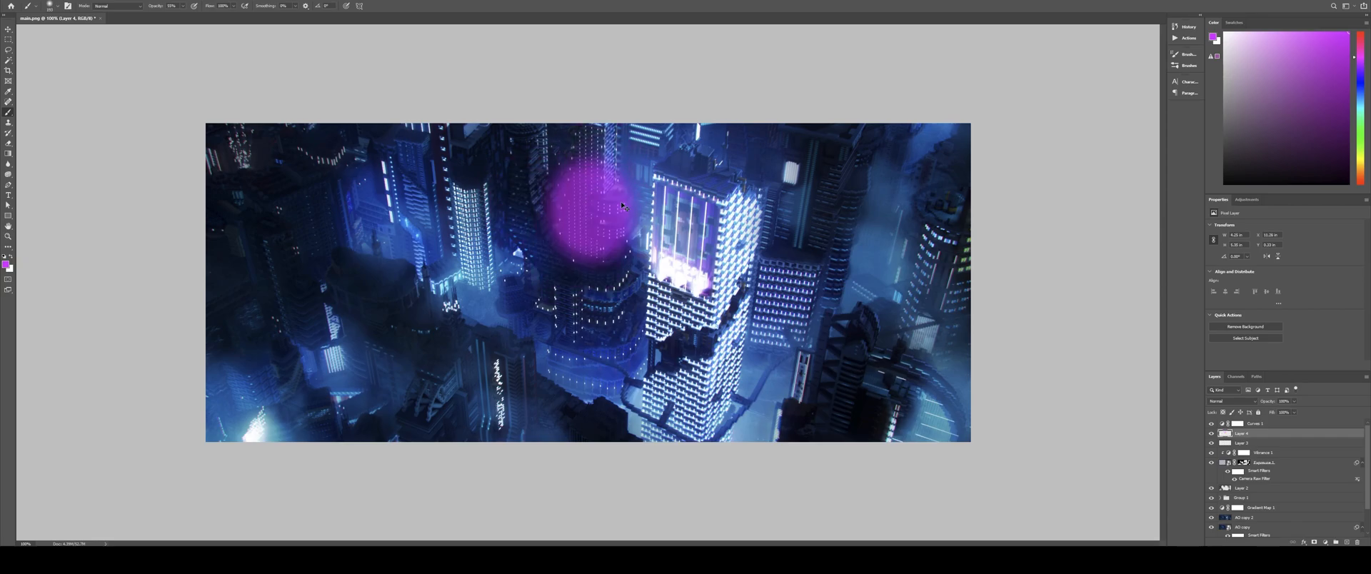
key(ctrl+z)
Step: Paint soft purple patches at reduced brush opacity over the round tower, neighbouring lit towers, vertical neon sign and bright corner light
right_click(605, 224)
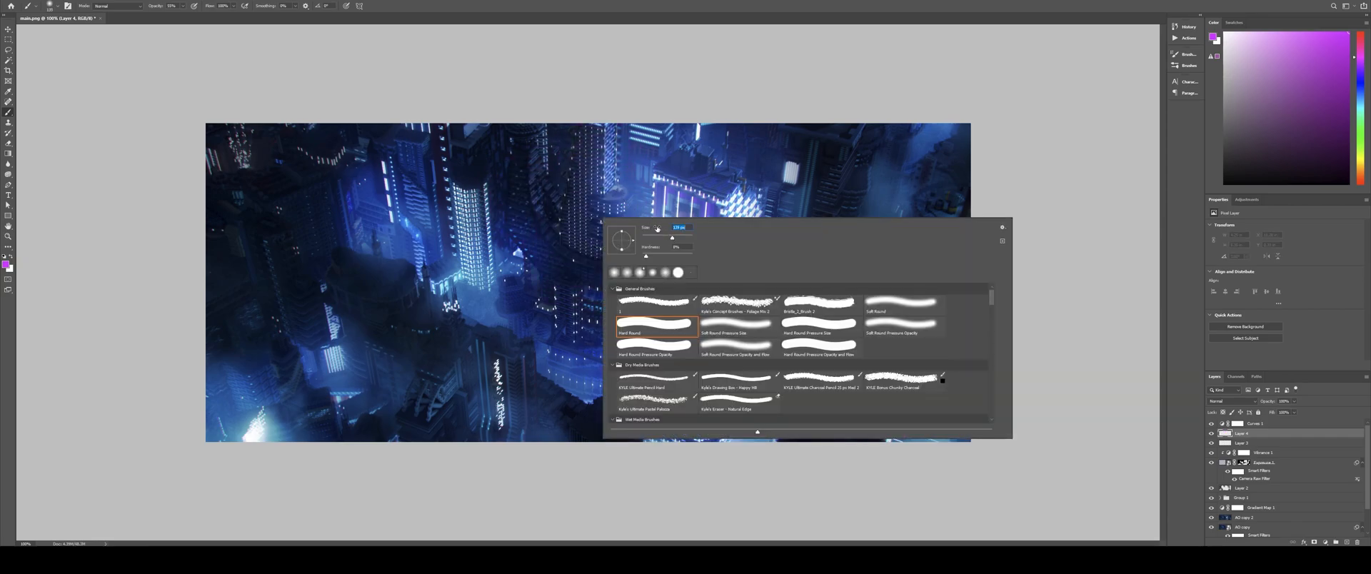
click(183, 7)
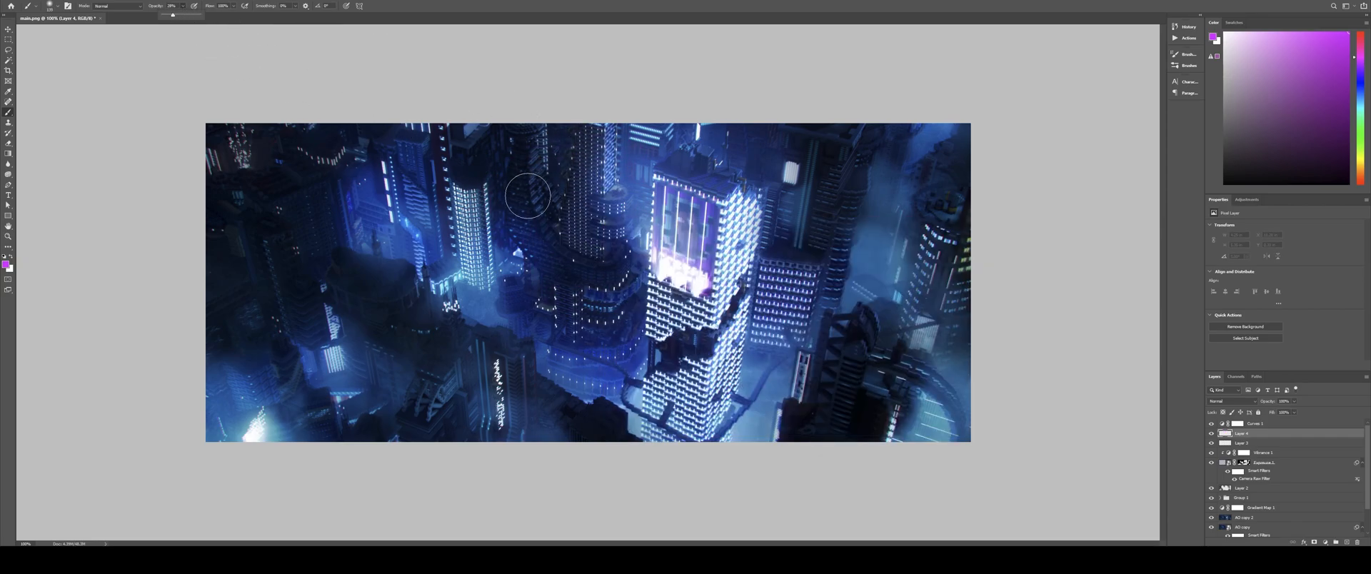
right_click(537, 205)
click(604, 227)
mouse_move(519, 166)
mouse_down()
mouse_move(566, 316)
mouse_move(606, 264)
mouse_move(582, 143)
mouse_up()
drag(478, 193, 479, 282)
mouse_move(936, 255)
mouse_down()
mouse_move(963, 270)
mouse_move(954, 313)
mouse_up()
mouse_move(501, 369)
mouse_down()
mouse_move(506, 421)
mouse_move(493, 380)
mouse_up()
mouse_move(266, 420)
mouse_down()
mouse_move(240, 428)
mouse_move(222, 385)
mouse_move(254, 433)
mouse_up()
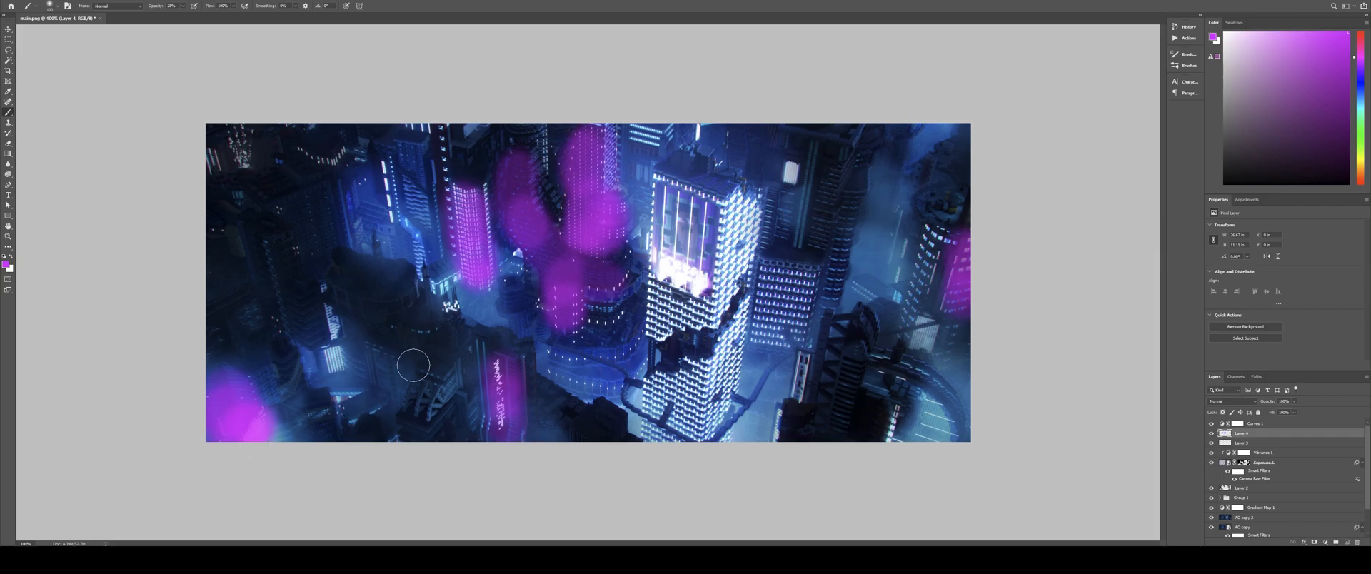
Step: Extend the purple with a smaller brush along the round tower's curved band toward the central building, and switch to the Eraser
right_click(622, 317)
drag(590, 294, 648, 279)
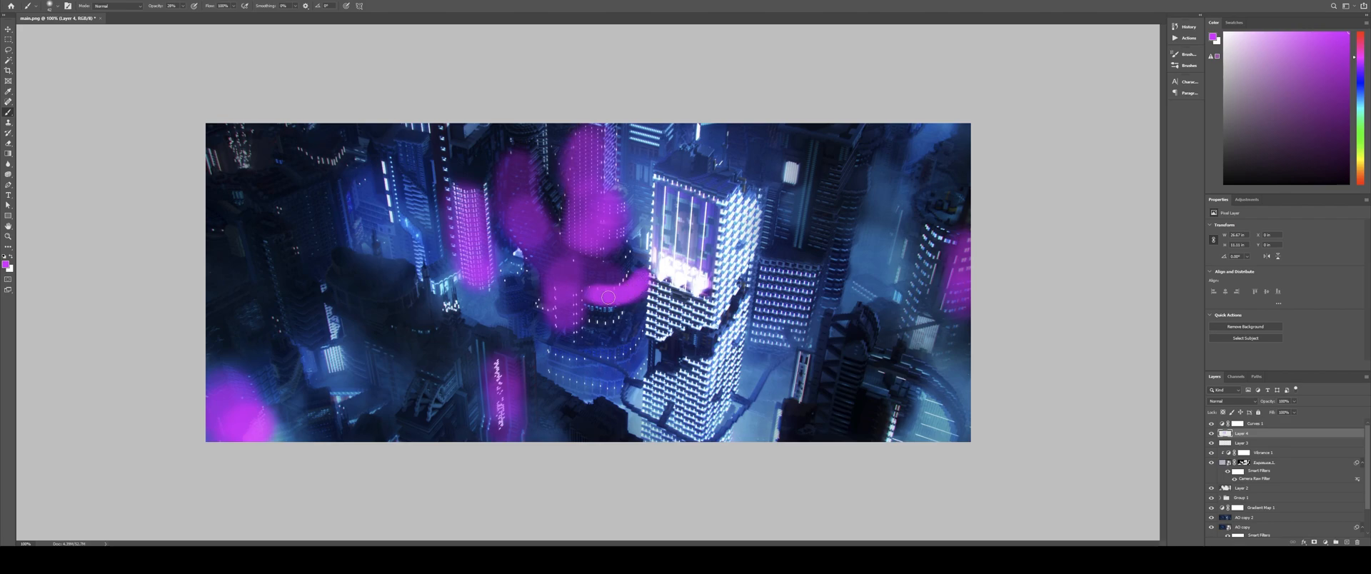
key(e)
right_click(675, 282)
key(Escape)
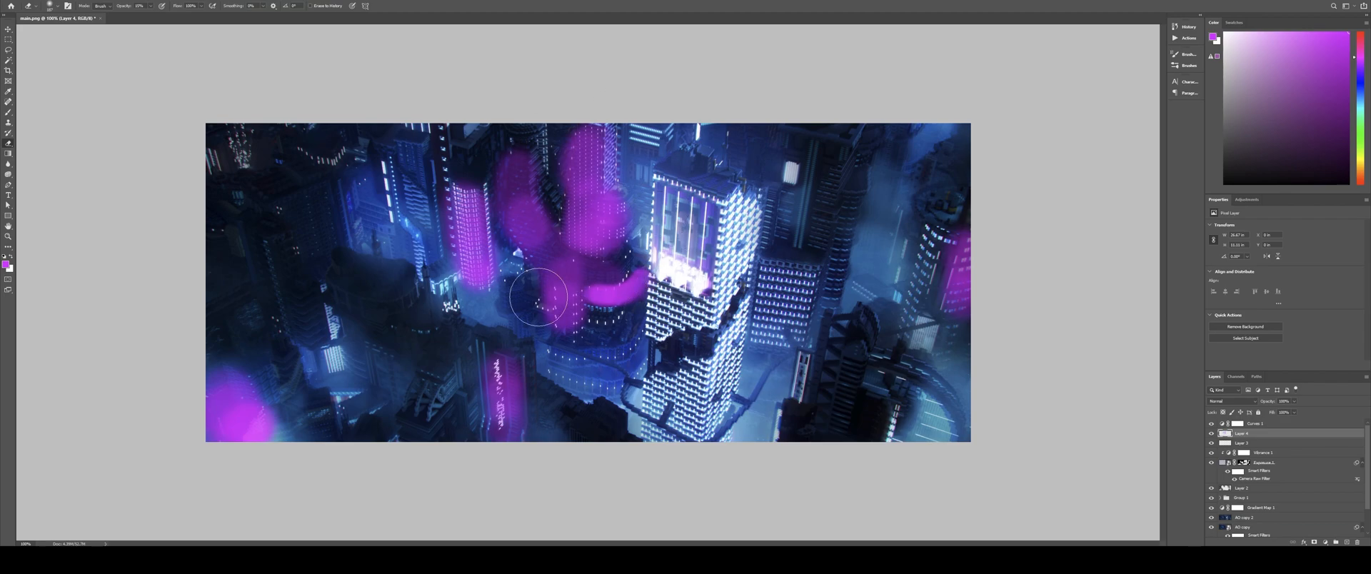
Step: Set Layer 4's blend mode to Color Dodge, check its effect, and lower the layer's opacity
click(1234, 401)
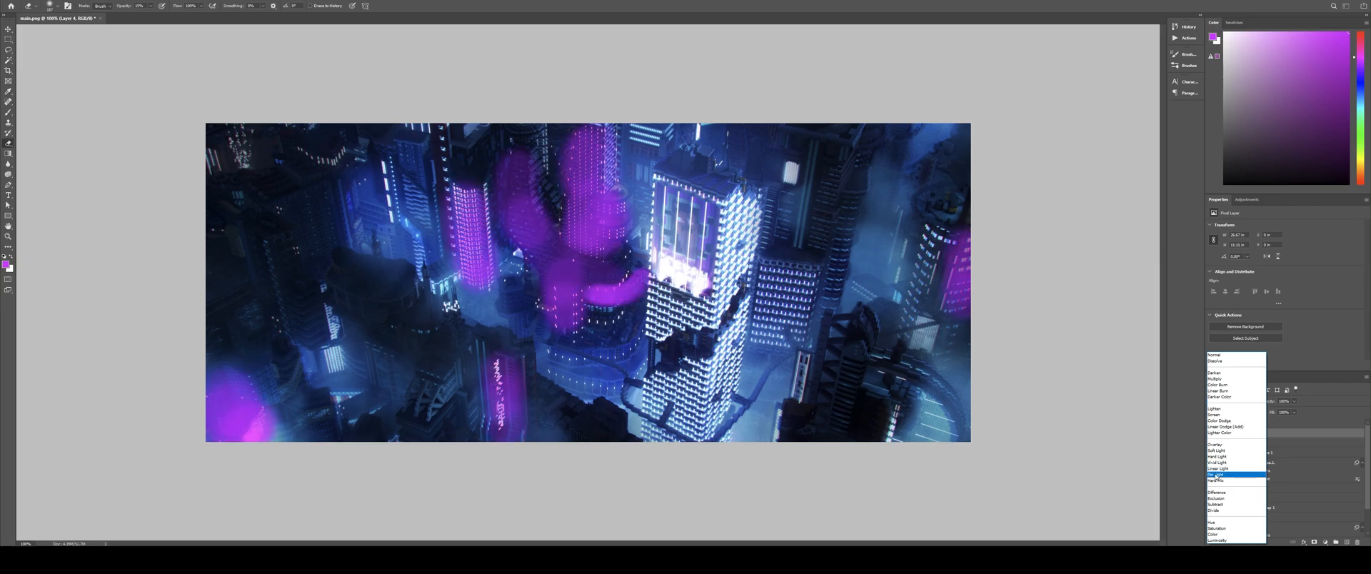
click(1219, 421)
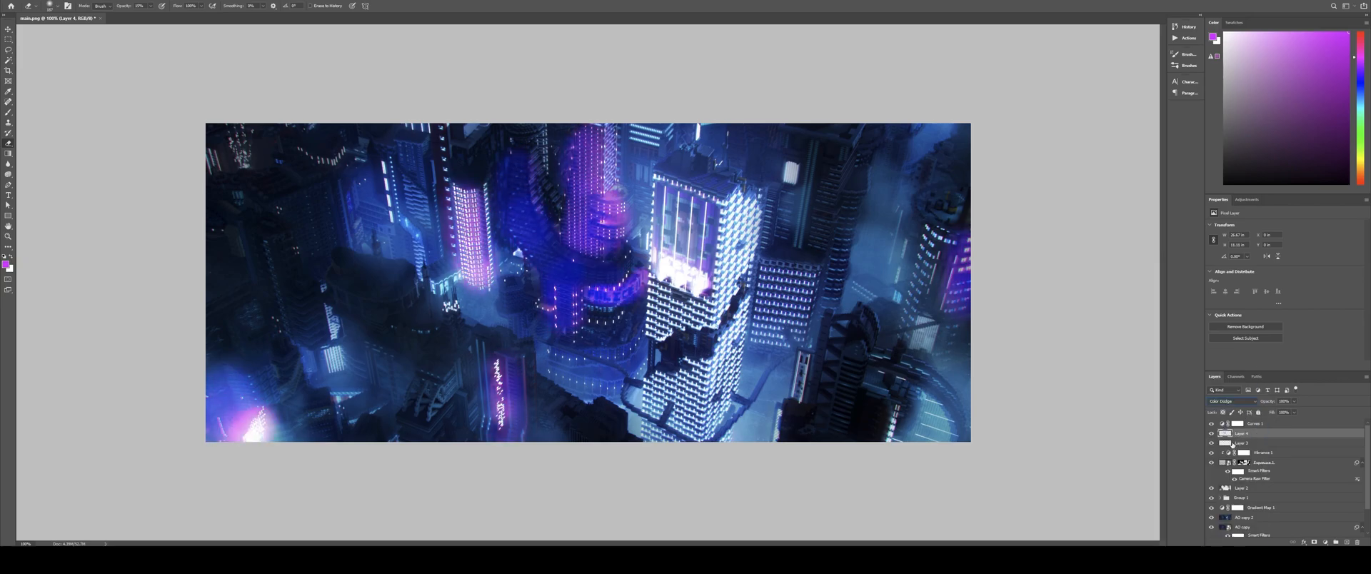
click(1212, 434)
click(1211, 433)
drag(1279, 412, 1269, 412)
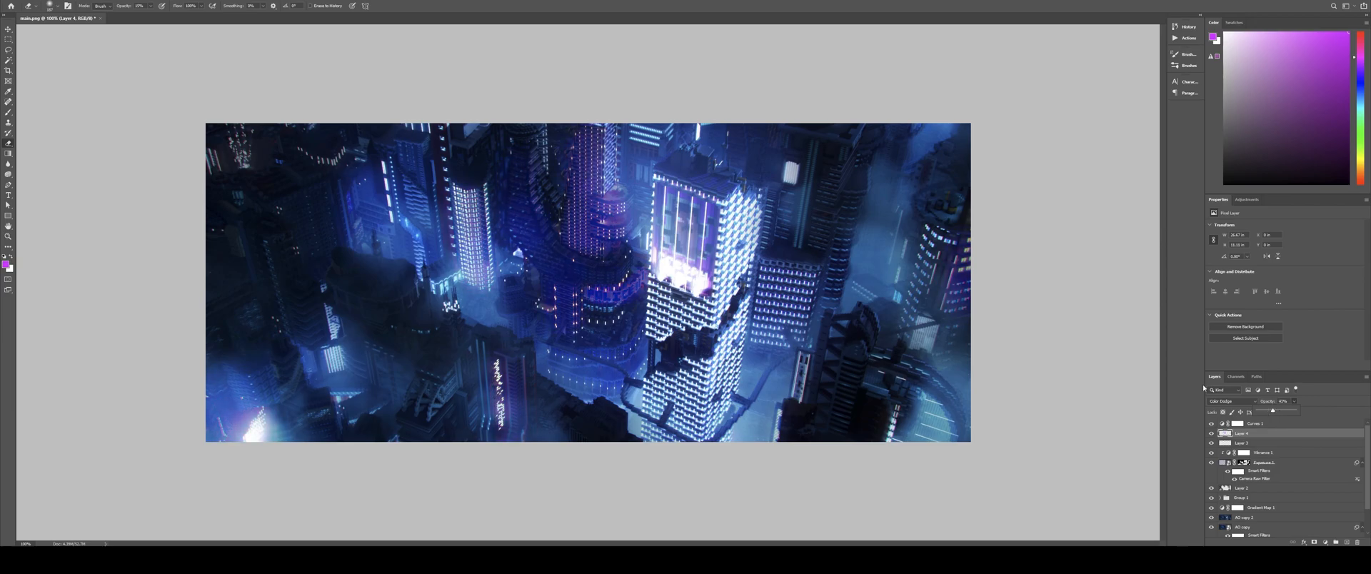
Step: Compare the image with and without Layer 4, and add a layer mask to it for brushing in black
click(1211, 434)
click(1212, 433)
key(b)
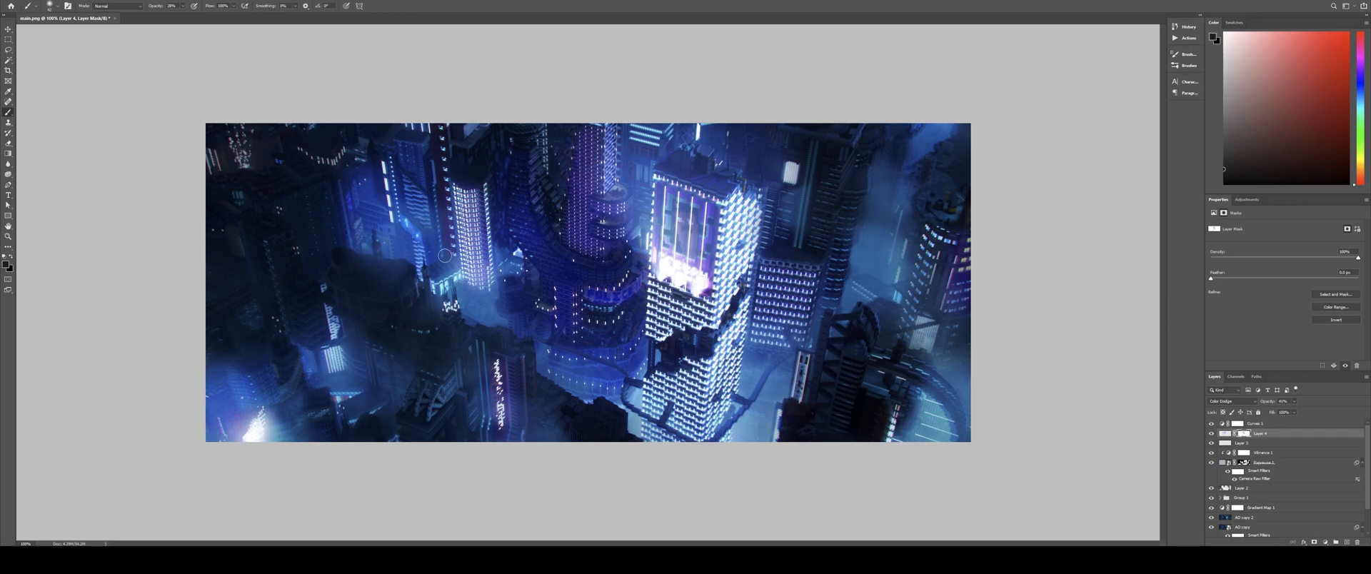
click(1275, 424)
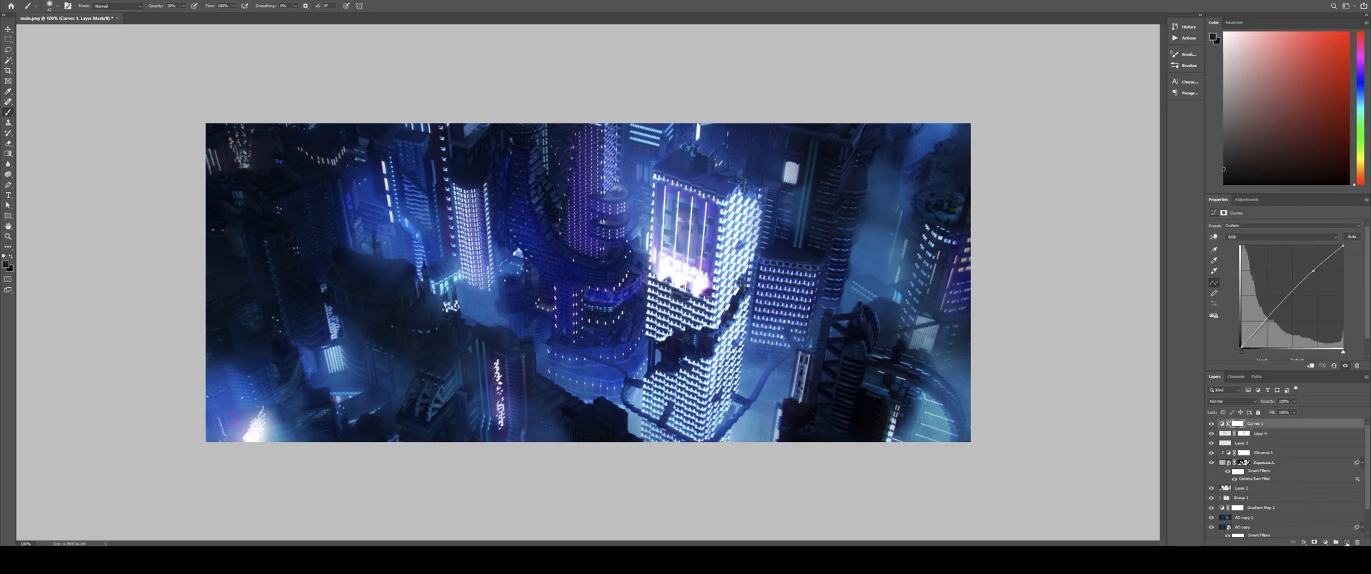
click(1347, 542)
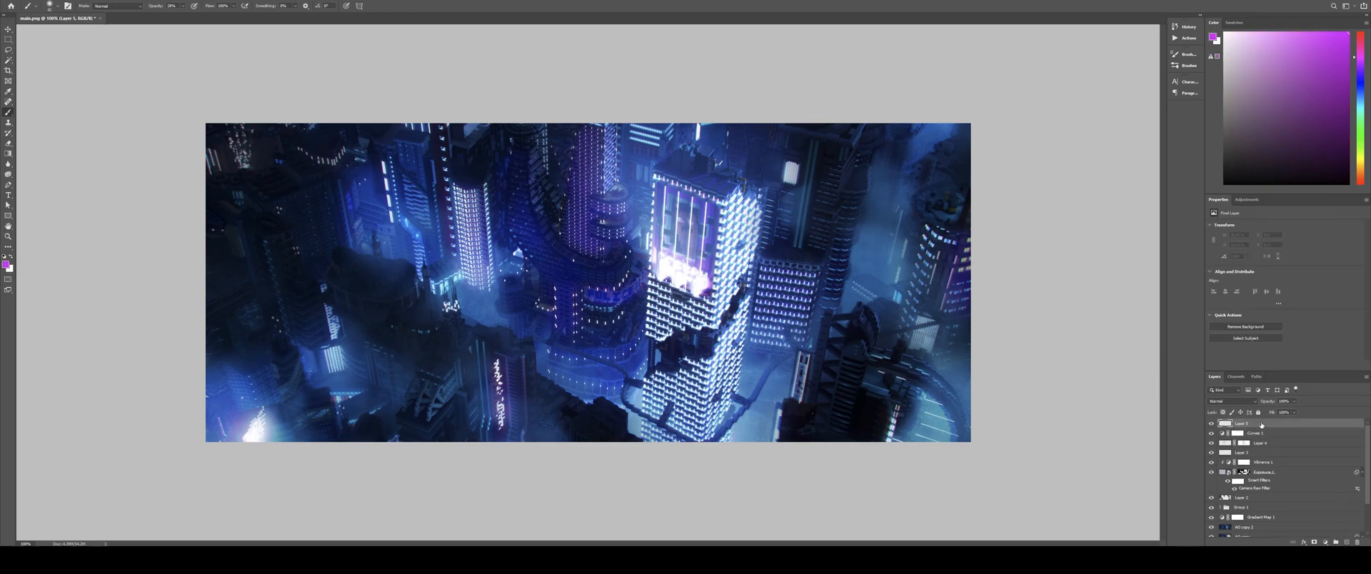
key(Delete)
Step: Convert the layer directly below Gradient Map 1 to a smart object and apply a Camera Raw filter with Shadows at +100
scroll(1259, 472, down, 3)
right_click(1269, 489)
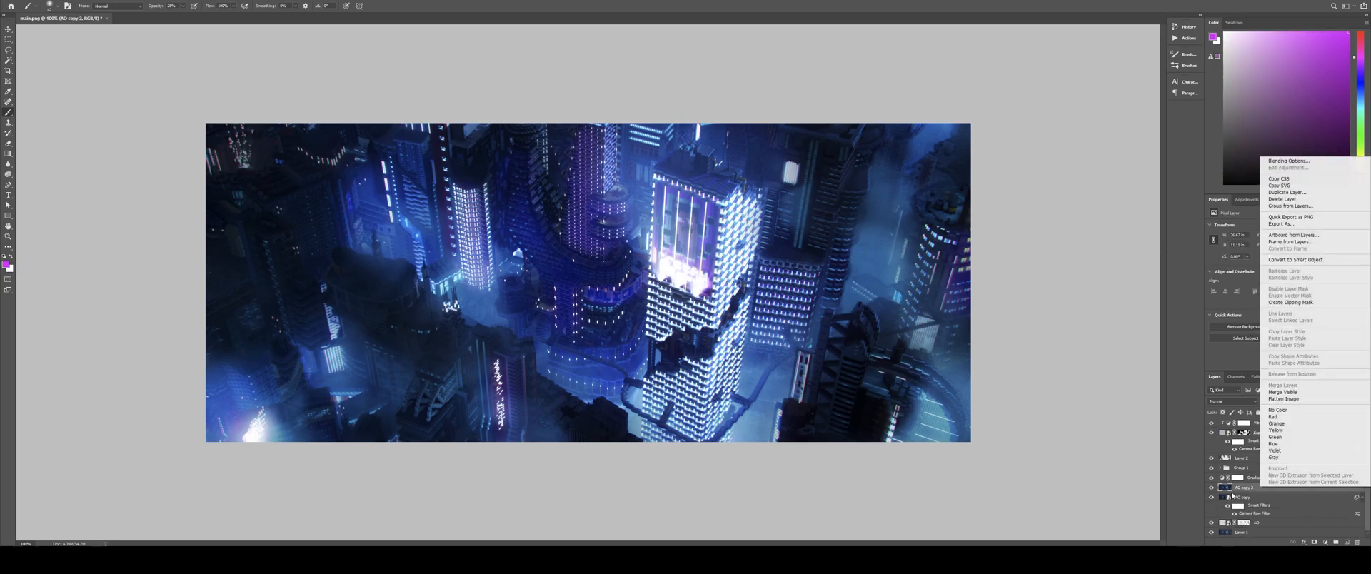
click(1298, 260)
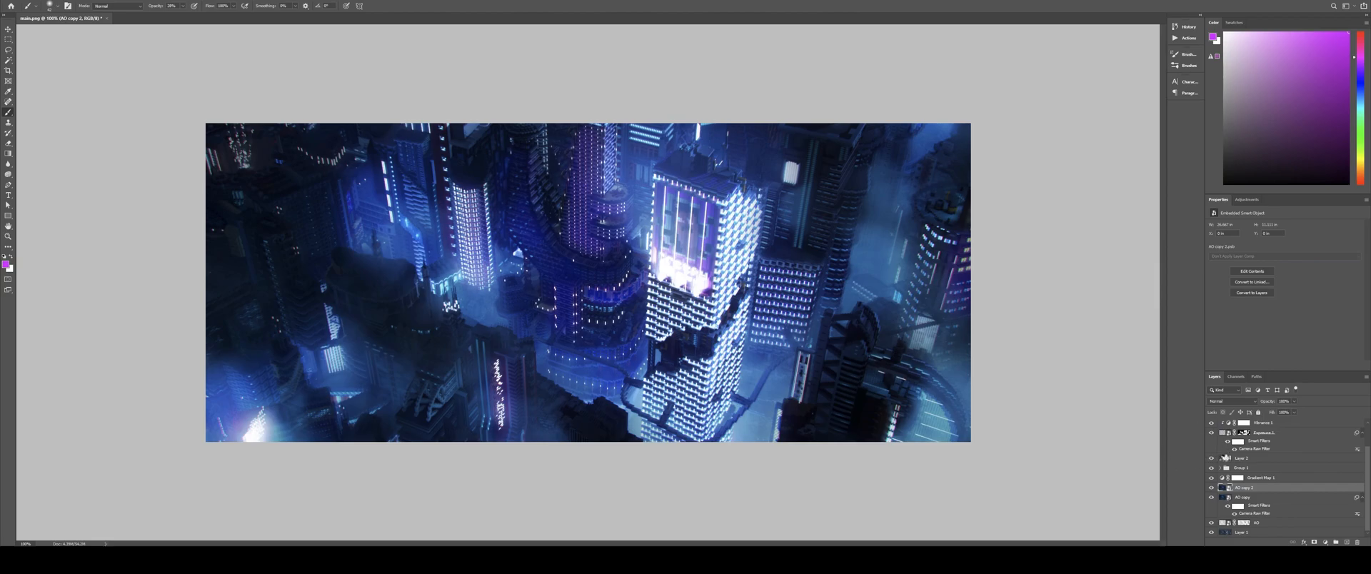
key(ctrl+shift+a)
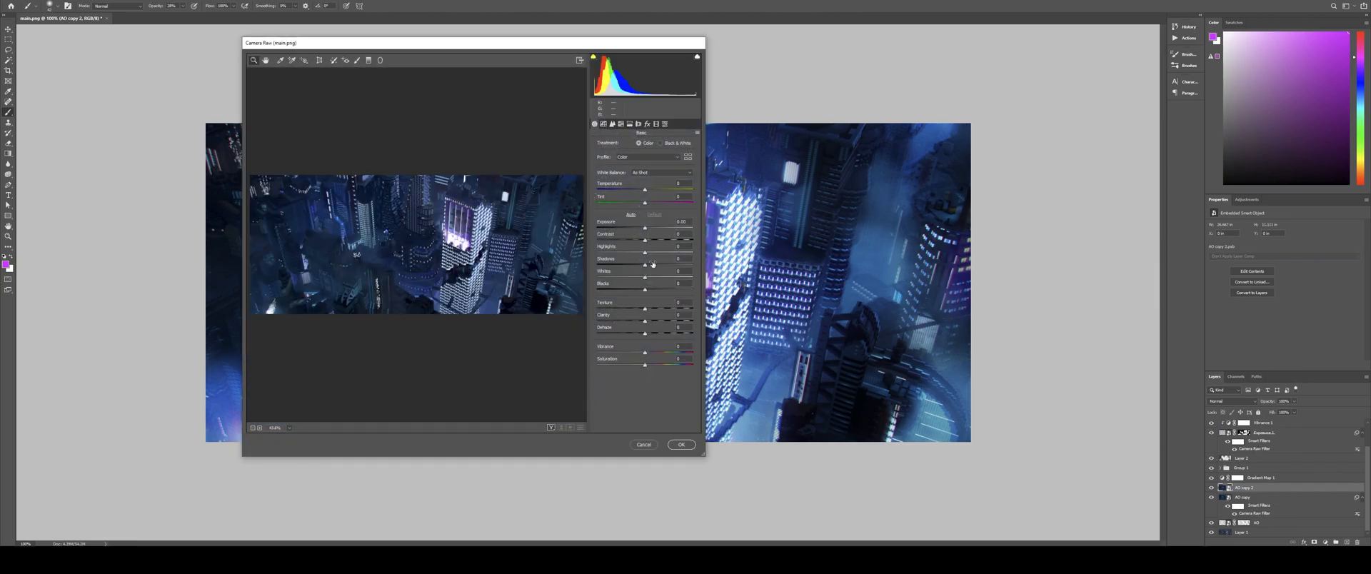
drag(664, 266, 693, 268)
key(Return)
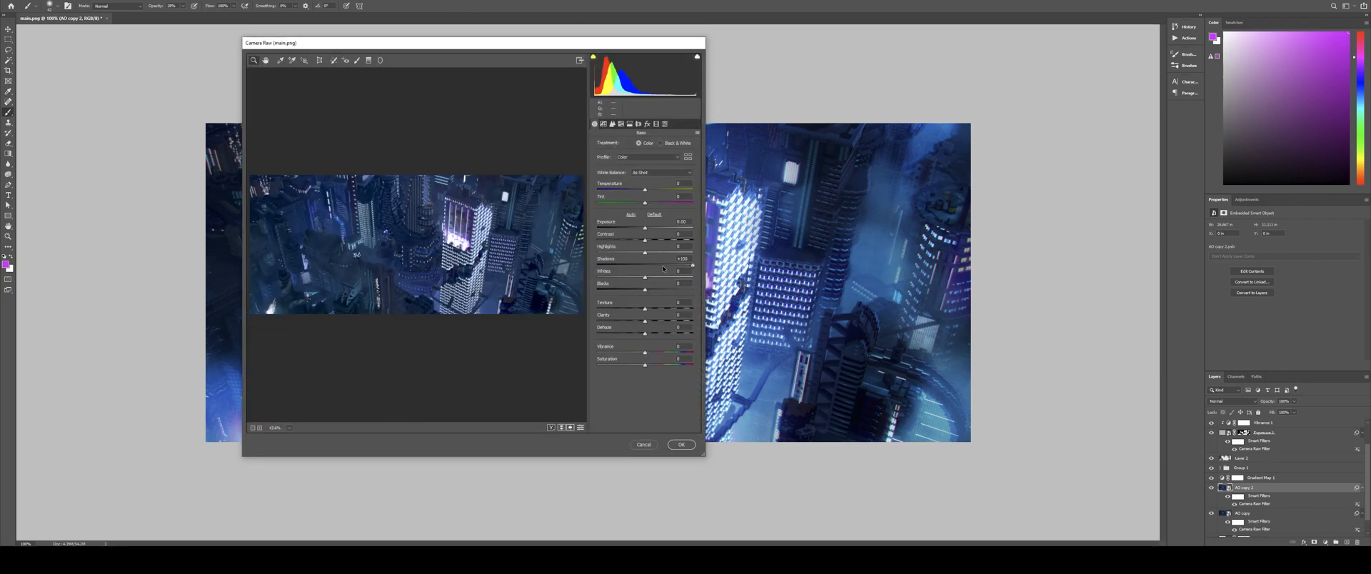
click(682, 445)
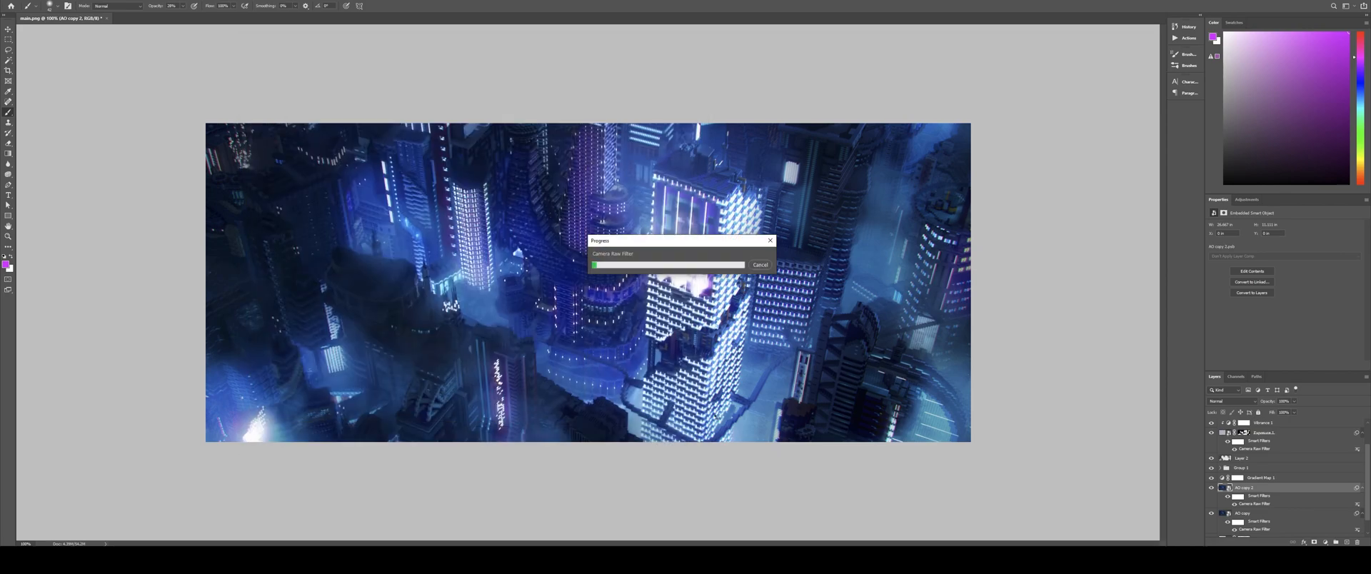
Step: Add a new layer above Curves 1 and fill it with the merged image using Apply Image
scroll(1272, 443, up, 2)
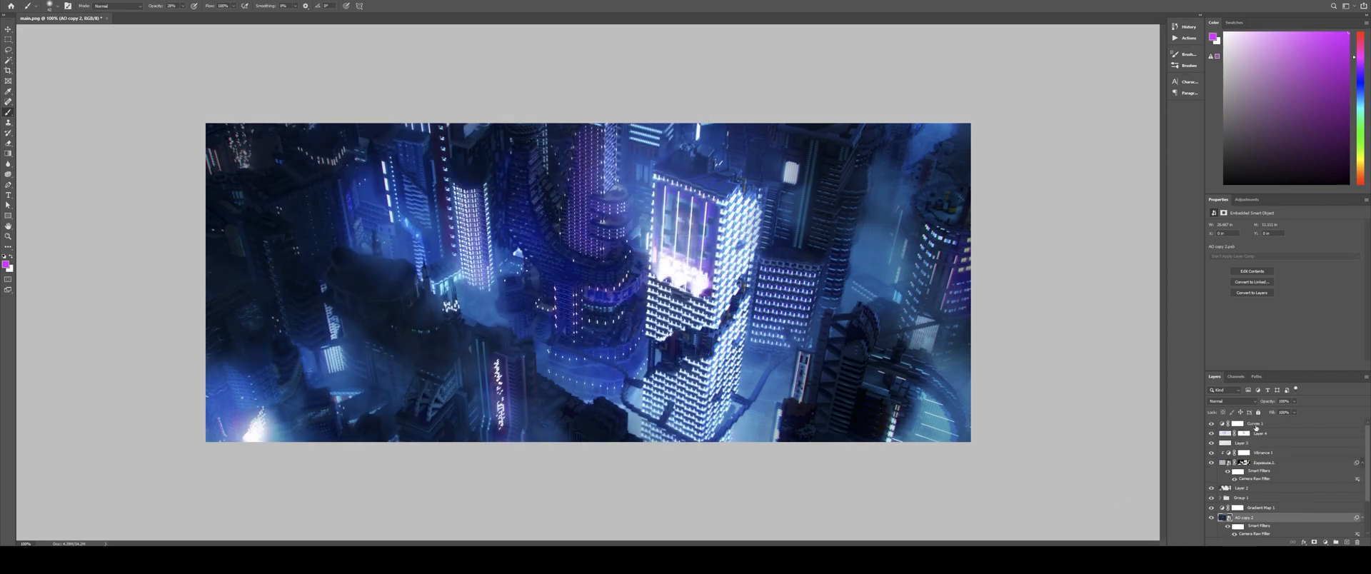
click(1257, 427)
click(1347, 542)
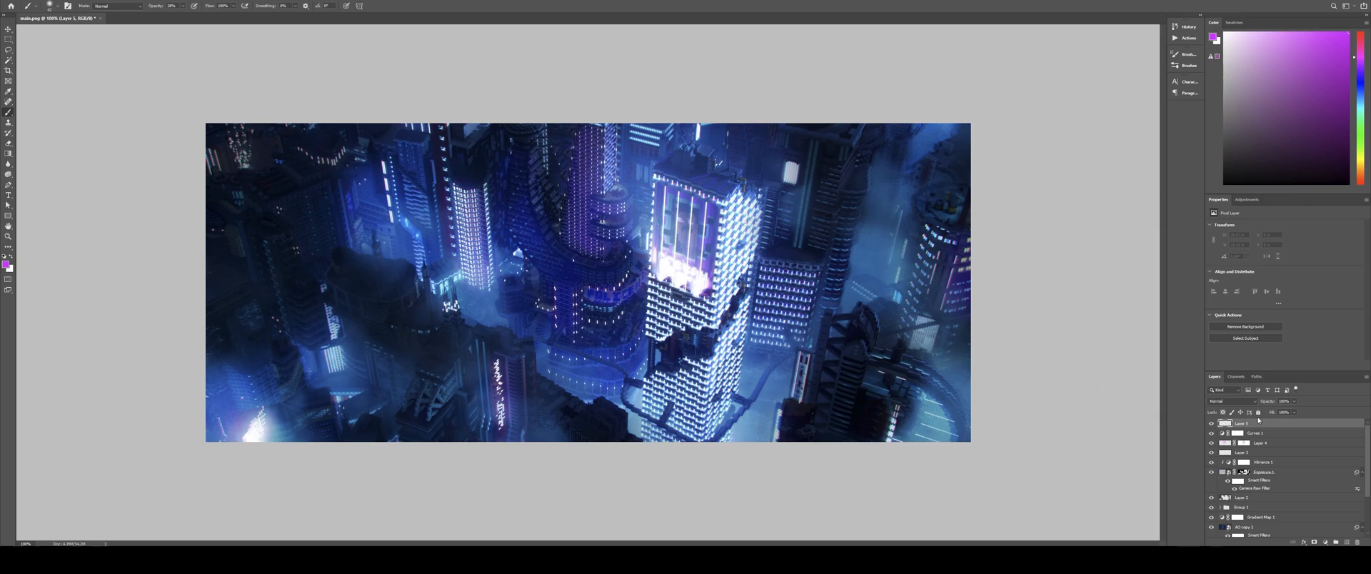
click(45, 0)
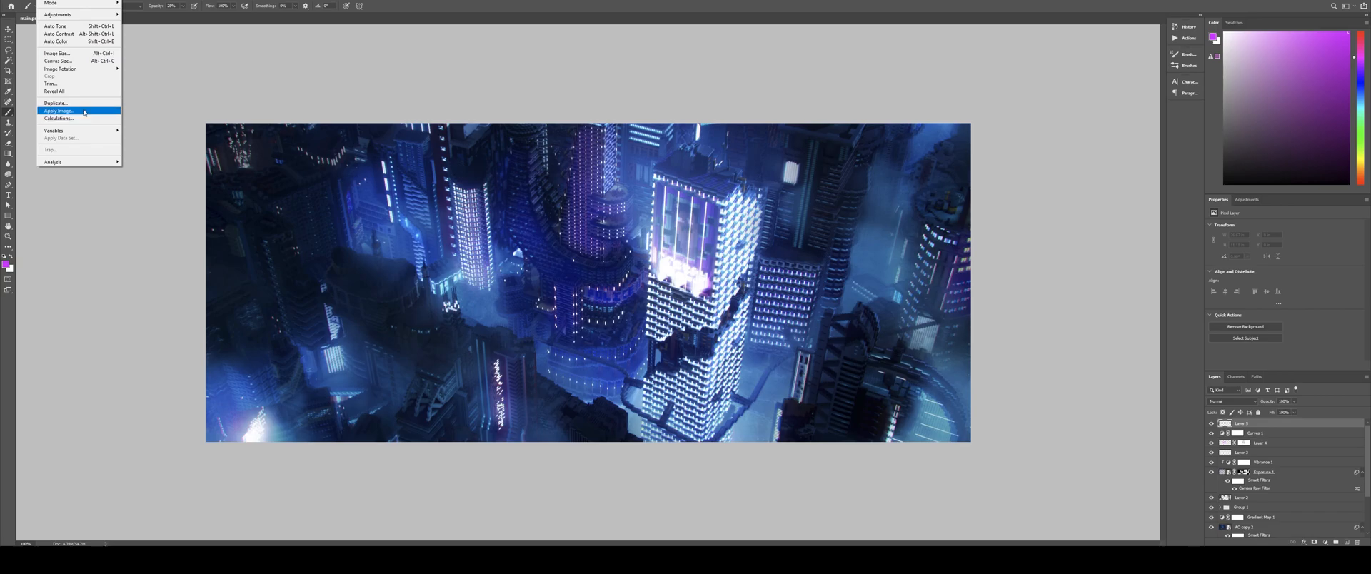
click(84, 111)
click(703, 245)
click(696, 253)
click(802, 206)
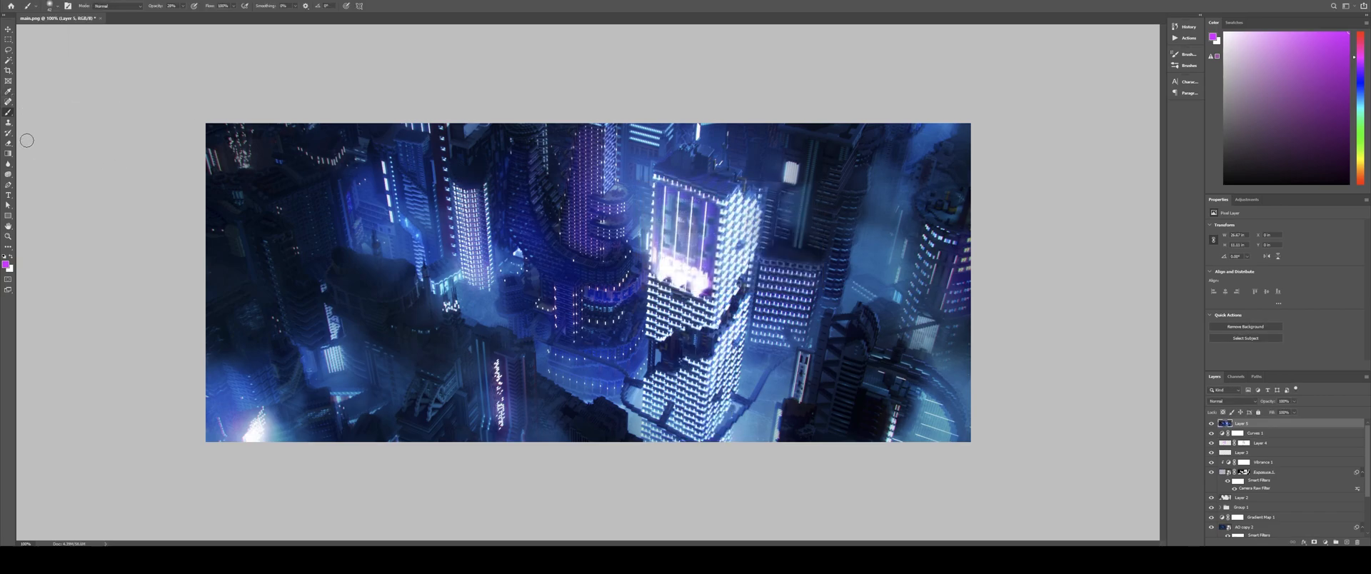
Step: Remove the scattered small window lights along the upper edge and upper-left dark buildings with the Spot Healing Brush
click(8, 102)
mouse_move(238, 157)
mouse_down()
mouse_move(242, 140)
mouse_move(245, 152)
mouse_move(210, 161)
mouse_up()
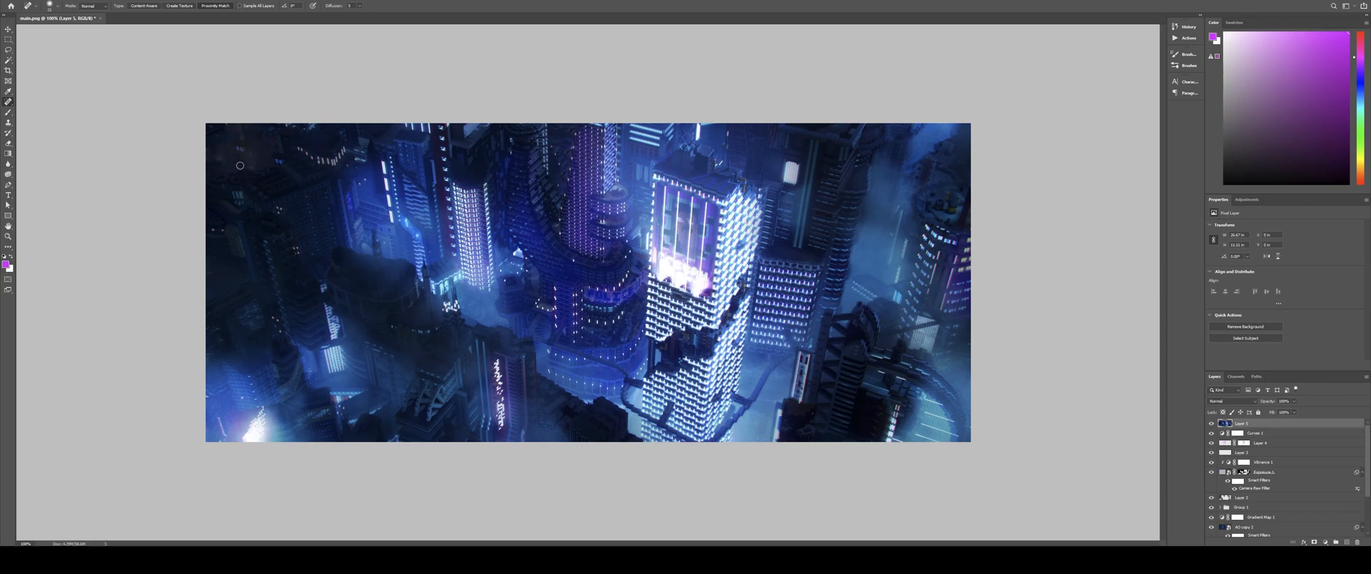
drag(211, 230, 279, 210)
drag(362, 185, 359, 155)
mouse_move(301, 151)
mouse_down()
mouse_move(319, 163)
mouse_move(342, 153)
mouse_up()
drag(313, 127, 287, 126)
drag(699, 138, 699, 124)
Step: Heal the stray specks around the bright light in the image's lower-left corner
drag(219, 418, 226, 437)
drag(255, 410, 239, 423)
click(239, 415)
click(243, 420)
click(266, 439)
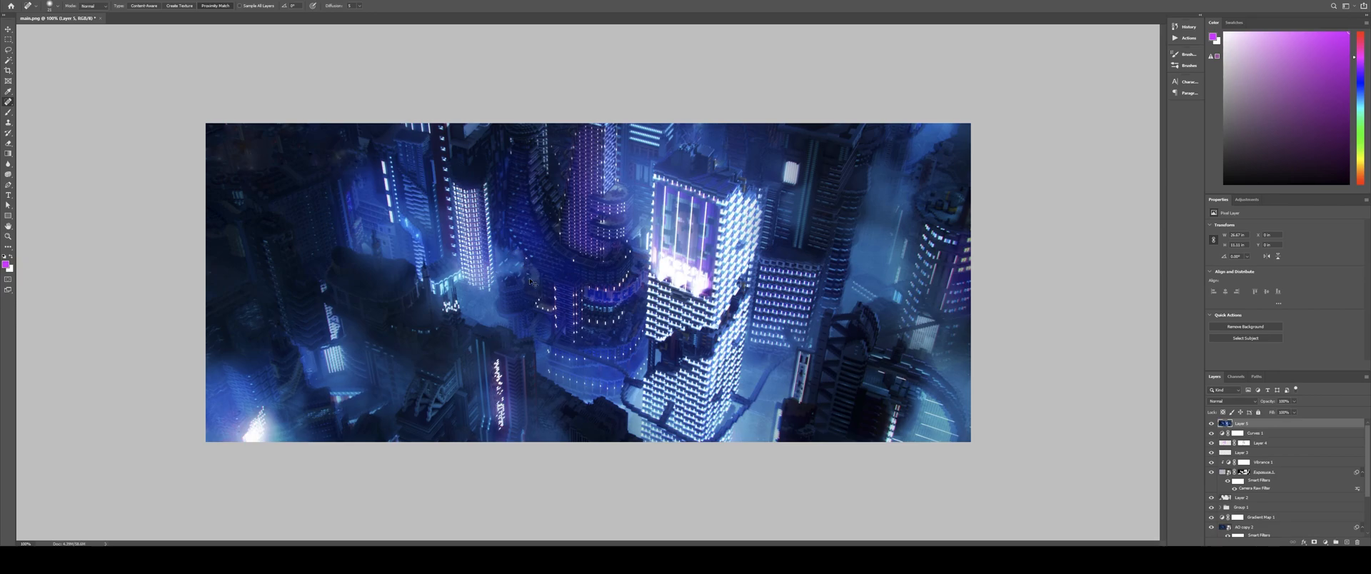
Step: Heal the light streaks and specks in the haze between the lit tower and the round tower using an adjusted brush size
key(ctrl+plus)
key(ctrl+plus)
key(ctrl+plus)
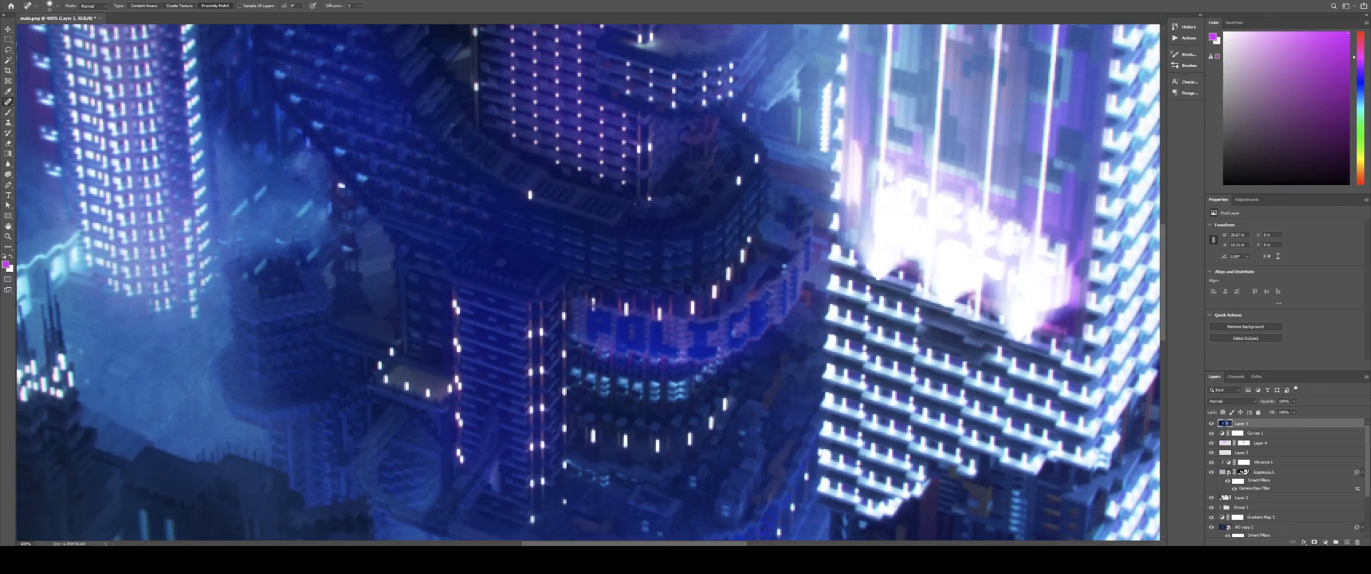
drag(657, 544, 555, 544)
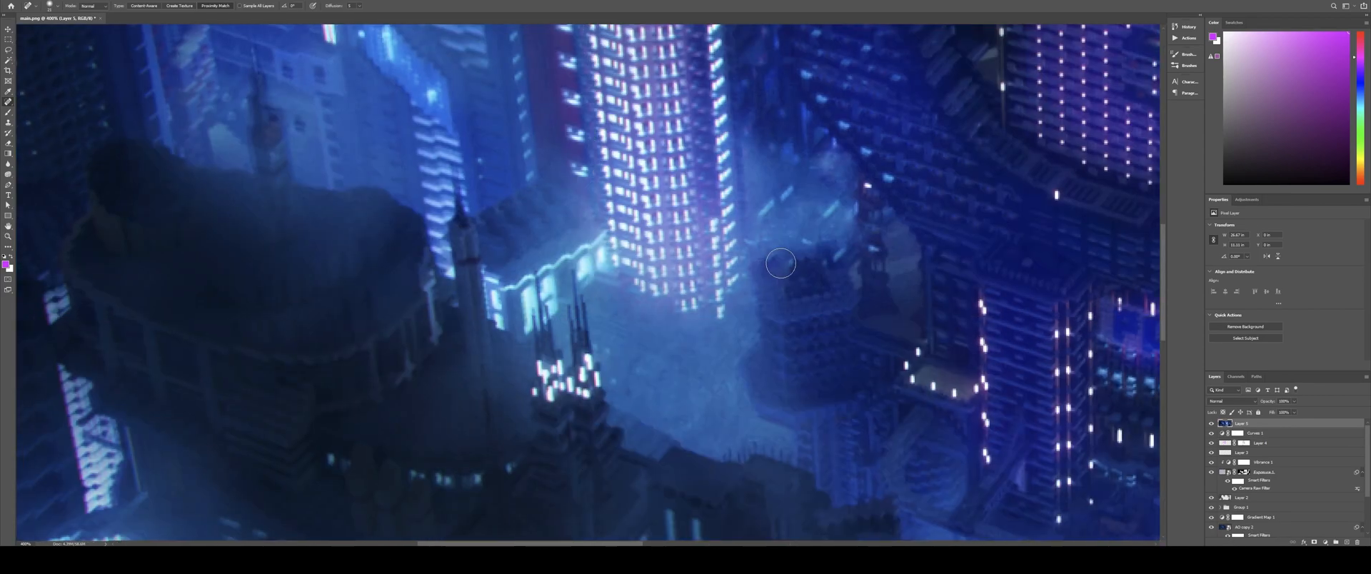
right_click(806, 278)
click(816, 292)
click(865, 138)
drag(765, 215, 839, 199)
click(789, 195)
mouse_move(818, 239)
mouse_down()
mouse_move(805, 241)
mouse_move(828, 263)
mouse_move(777, 268)
mouse_up()
click(876, 249)
click(867, 188)
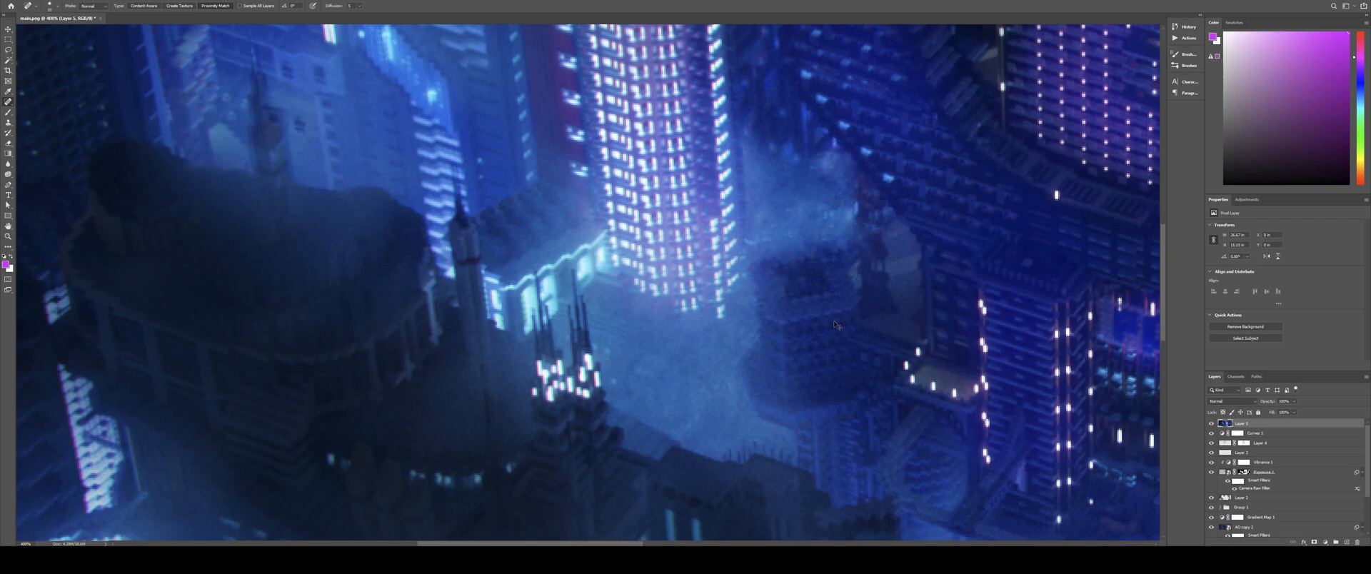
Step: Try healing the bright spire lights below the lit tower with a larger brush, and undo the strokes
key(ctrl+0)
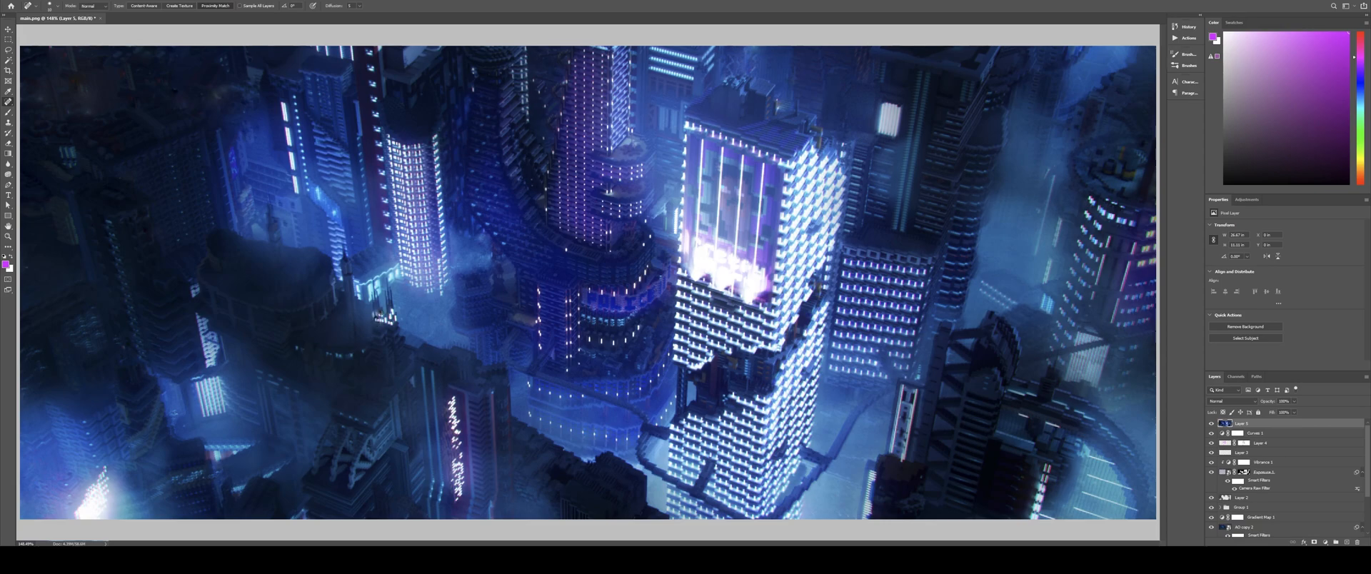
right_click(380, 321)
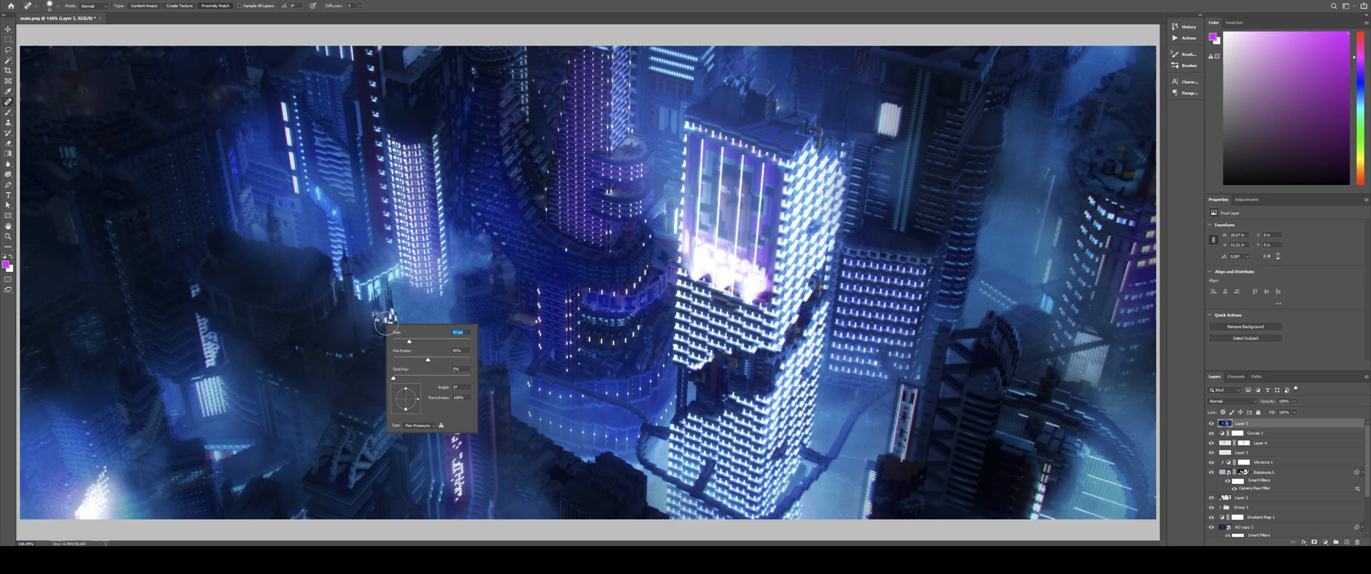
key(Return)
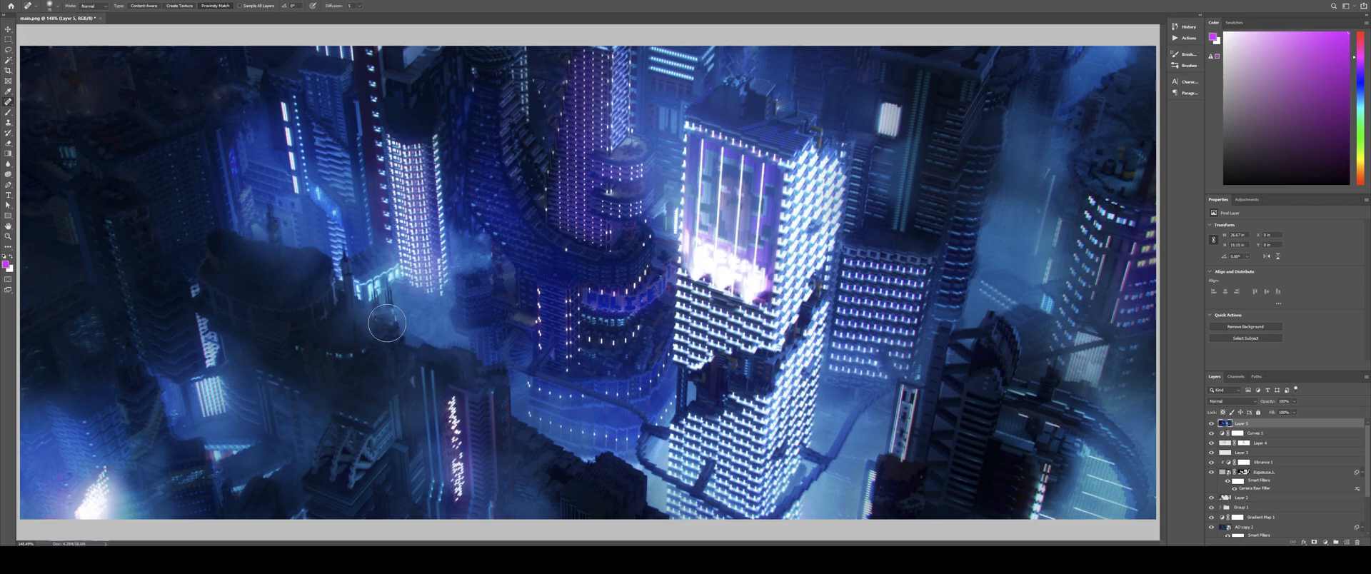
click(390, 294)
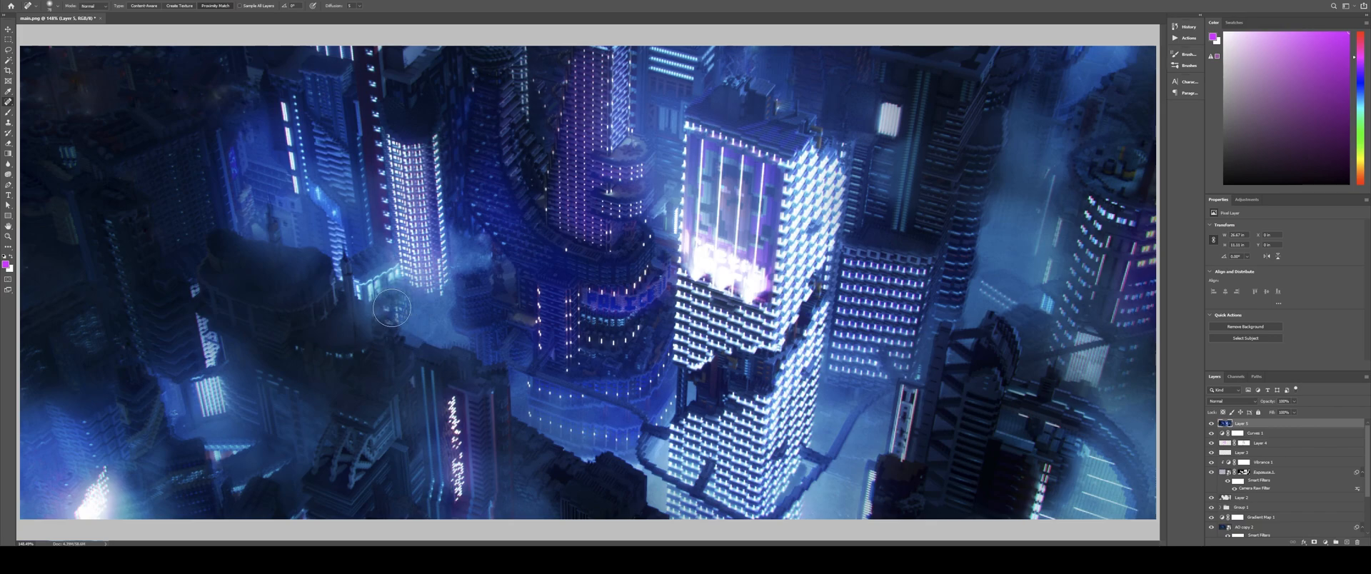
drag(383, 306, 397, 314)
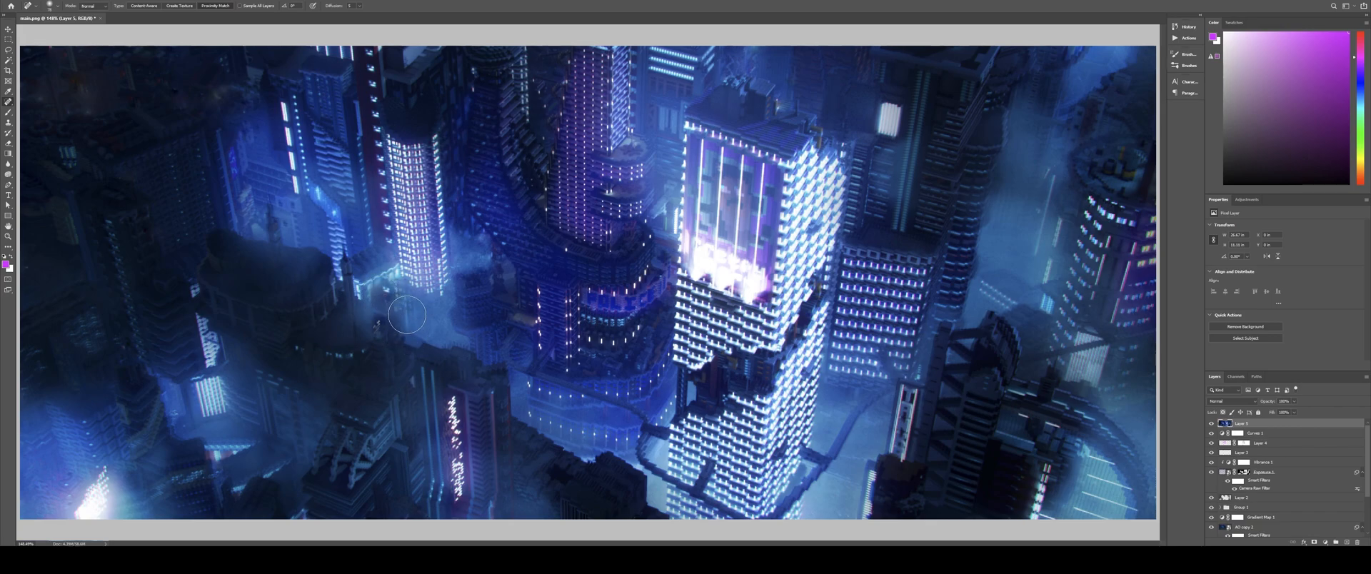
click(413, 319)
drag(394, 289, 386, 288)
click(372, 285)
key(ctrl+z)
key(ctrl+z)
key(ctrl+z)
key(ctrl+z)
key(ctrl+z)
key(ctrl+z)
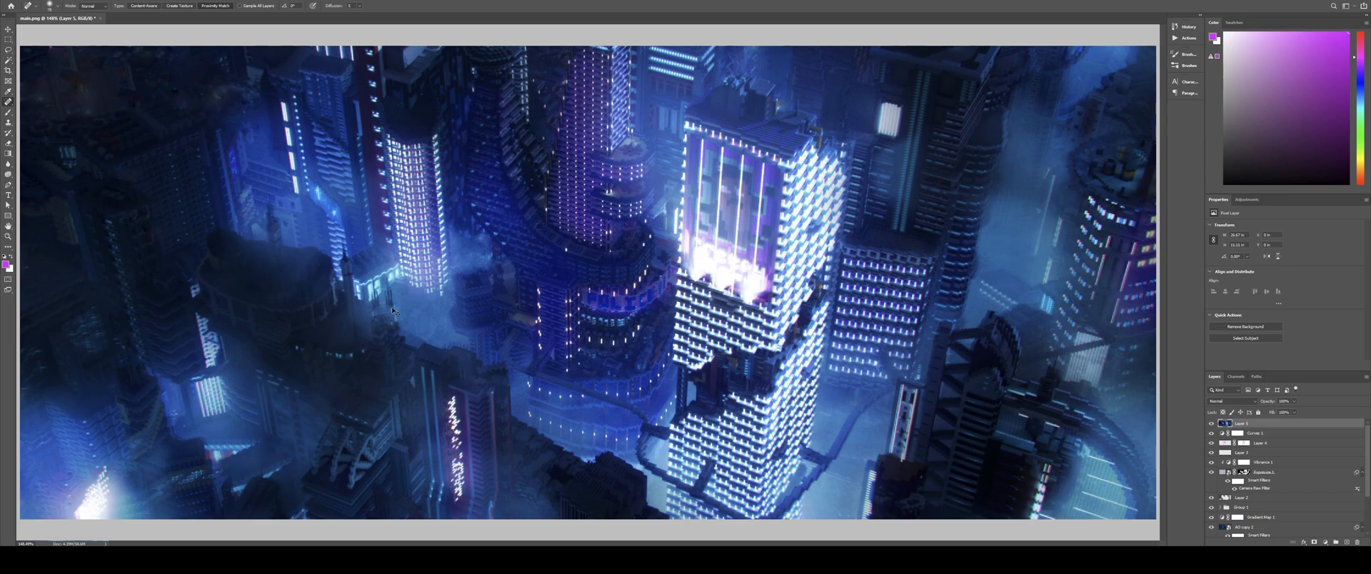
Step: Remove the bright spire lights below the lit tower using a smaller Spot Healing Brush
right_click(400, 326)
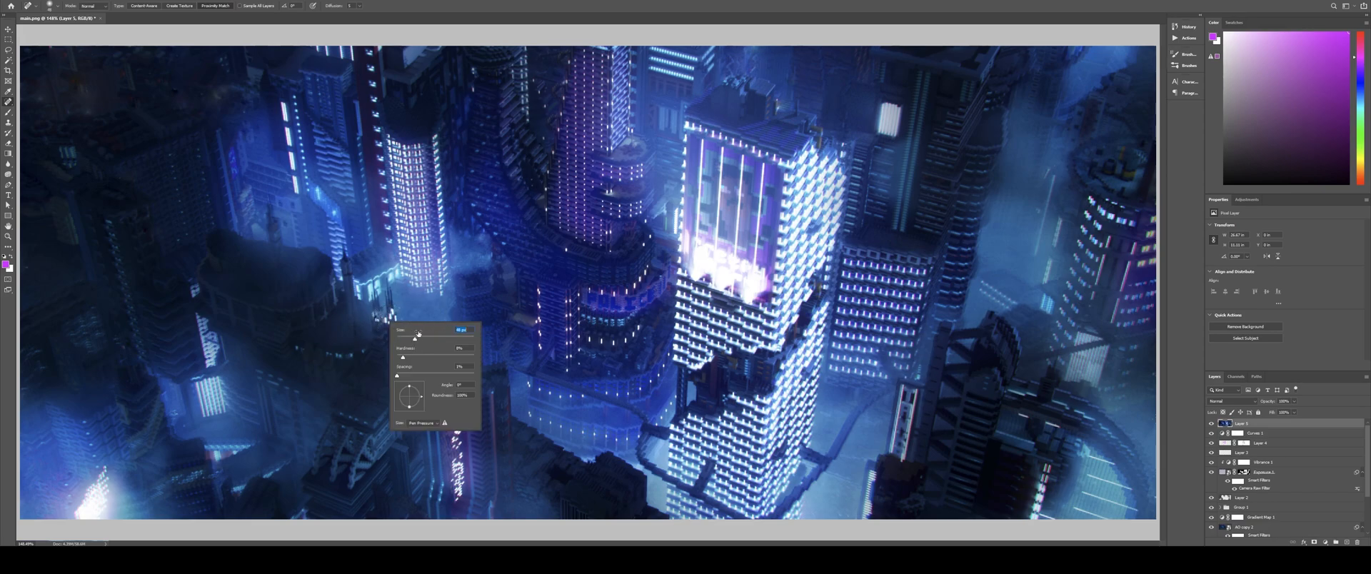
click(482, 184)
drag(383, 312, 395, 318)
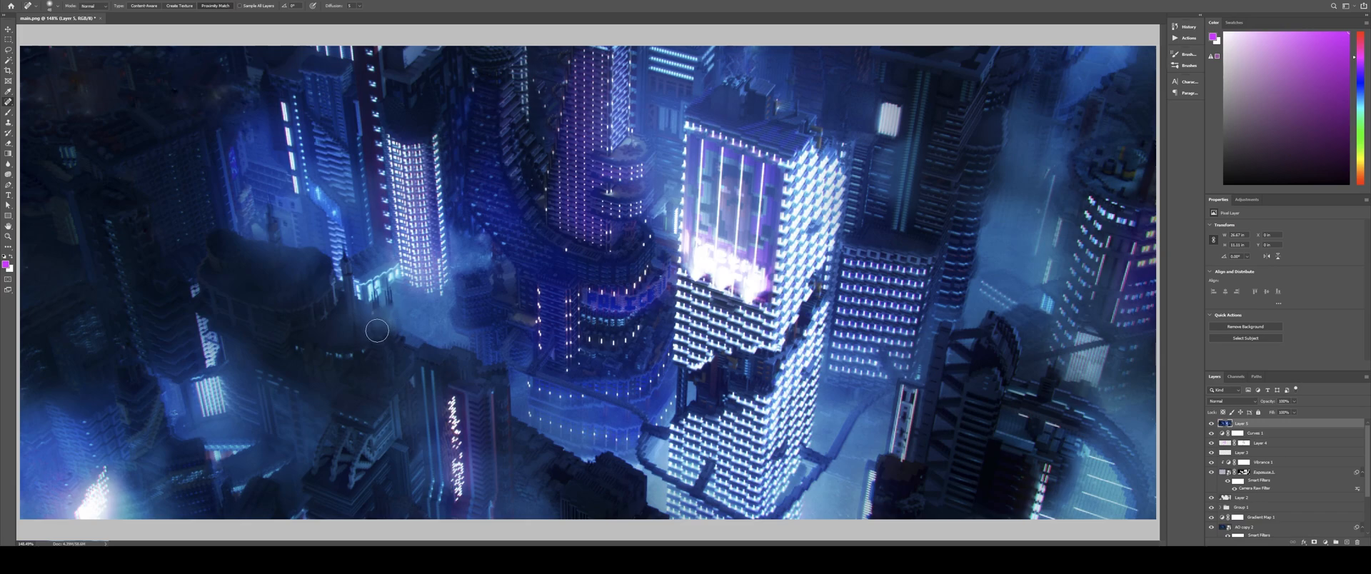
right_click(415, 340)
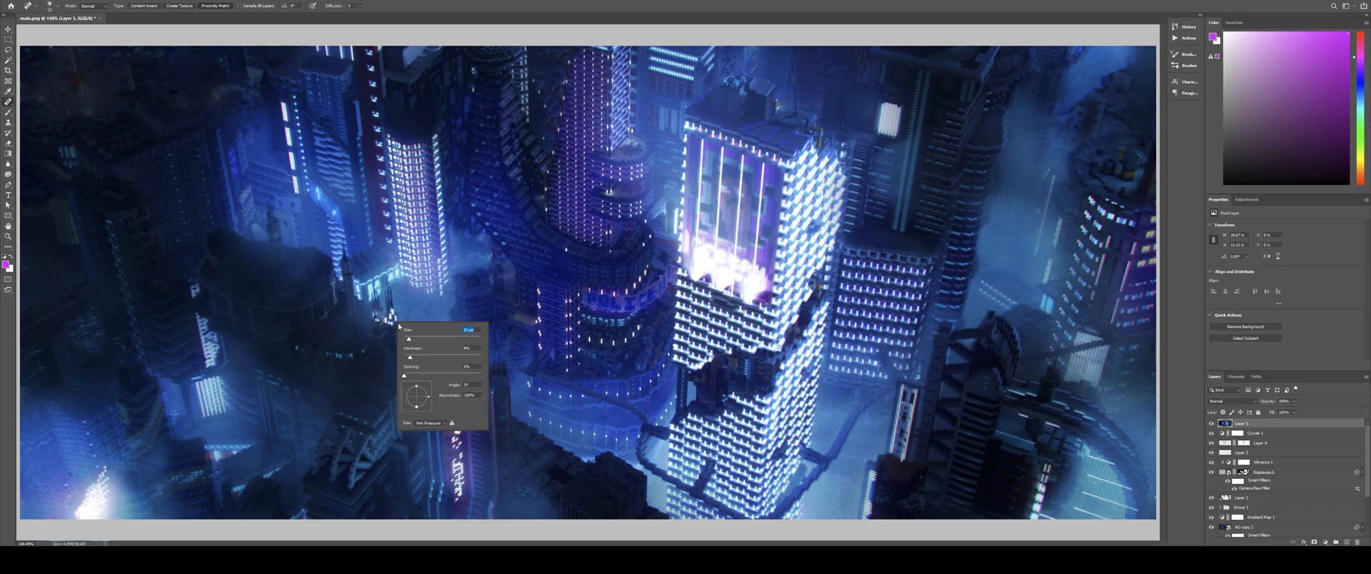
click(390, 316)
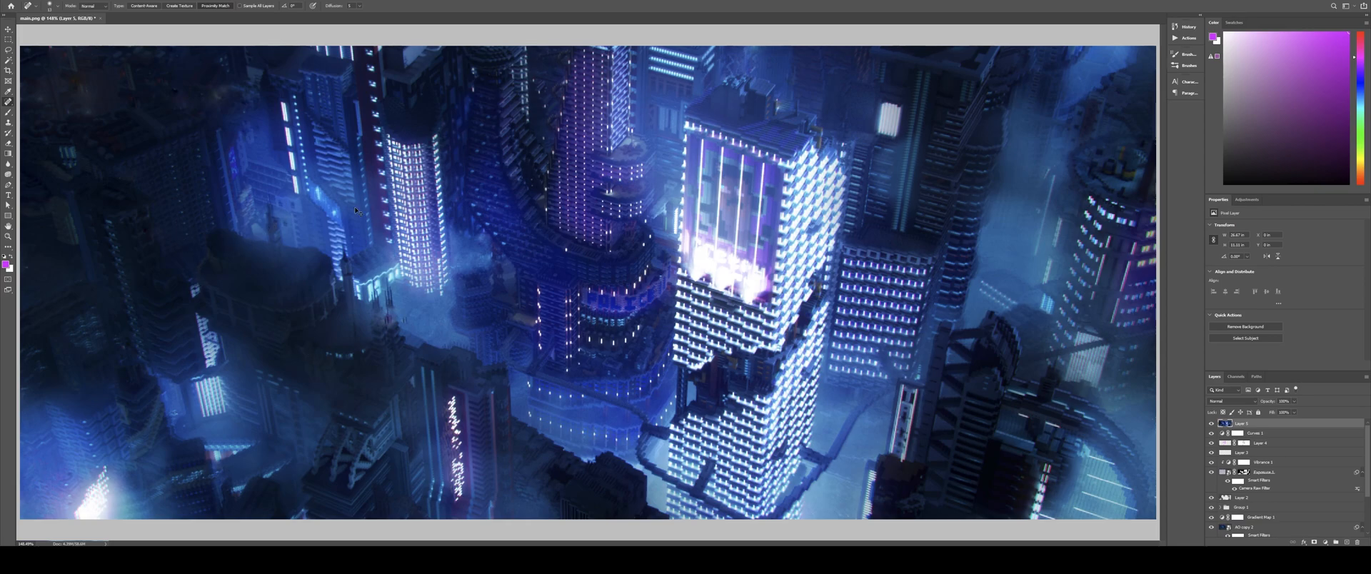
Step: Heal the stray specks in the image's dark upper-left area with an adjusted brush size and compare the image with and without the healed layer
right_click(240, 92)
mouse_move(248, 109)
mouse_down()
mouse_move(213, 98)
mouse_move(220, 58)
mouse_up()
click(238, 93)
drag(113, 65, 33, 61)
key(ctrl+1)
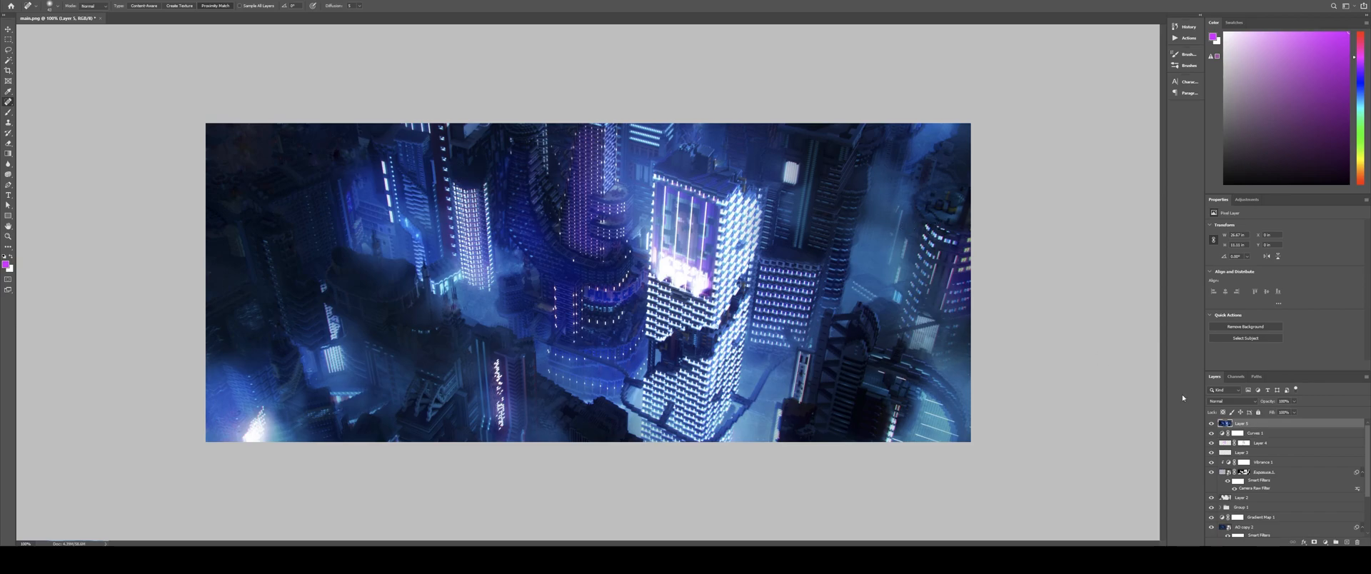
click(1211, 423)
click(1211, 424)
click(1211, 424)
click(1211, 423)
click(1212, 423)
click(1211, 424)
Step: Add a new layer and set up an enlarged soft brush with a light blue colour for painting glow
click(1347, 542)
key(d)
key(x)
key(b)
right_click(672, 352)
drag(688, 347, 714, 347)
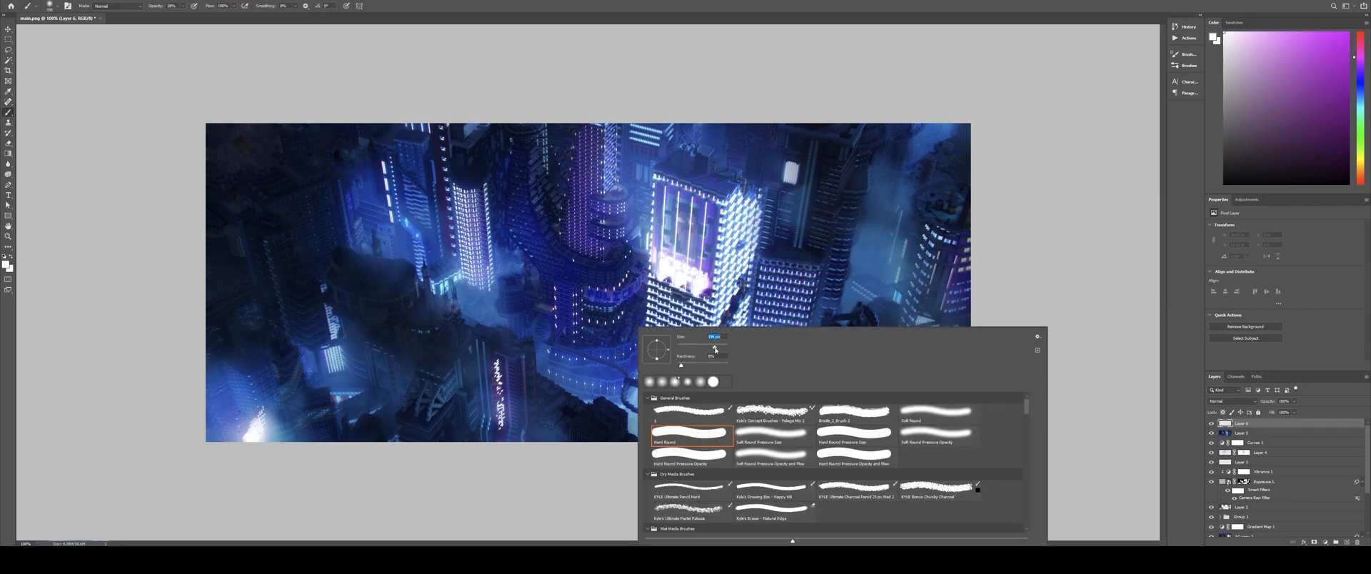
click(675, 289)
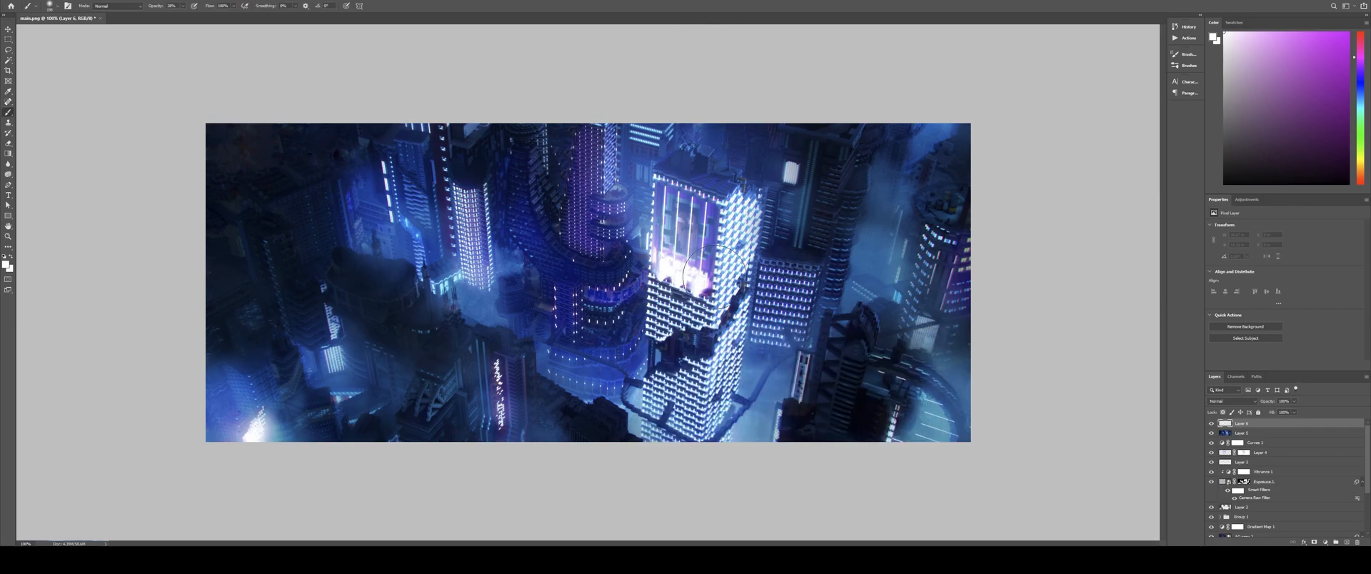
drag(1359, 100, 1364, 93)
click(1309, 33)
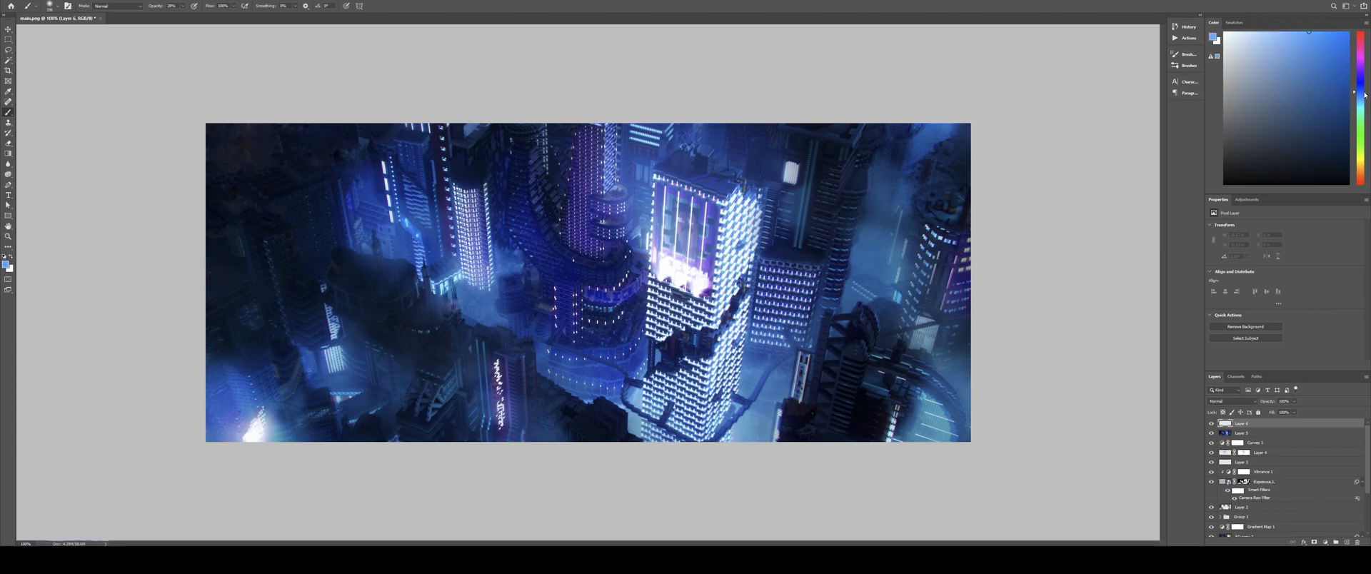
Step: Paint soft blue glow over the main lit tower, the lit tower to its left and the image's lower-right corner
mouse_move(700, 200)
mouse_down()
mouse_move(685, 286)
mouse_move(707, 328)
mouse_move(678, 400)
mouse_move(683, 275)
mouse_move(721, 264)
mouse_move(710, 282)
mouse_up()
mouse_move(473, 246)
mouse_down()
mouse_move(500, 214)
mouse_move(457, 229)
mouse_up()
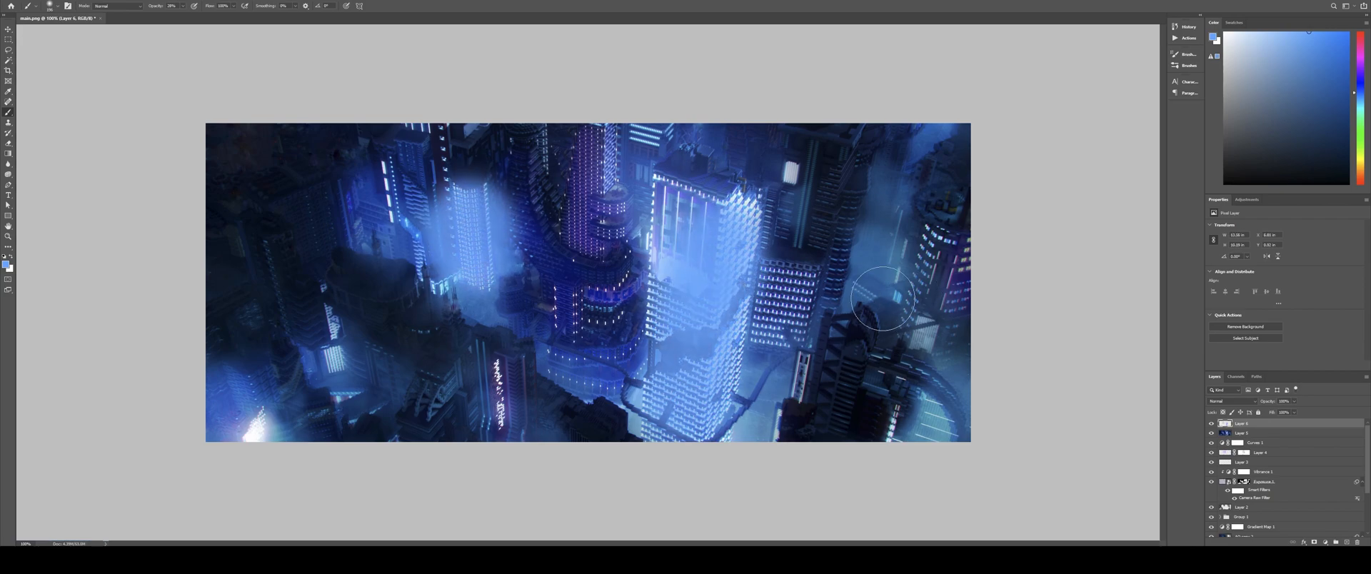
mouse_move(926, 425)
mouse_down()
mouse_move(936, 396)
mouse_move(902, 415)
mouse_up()
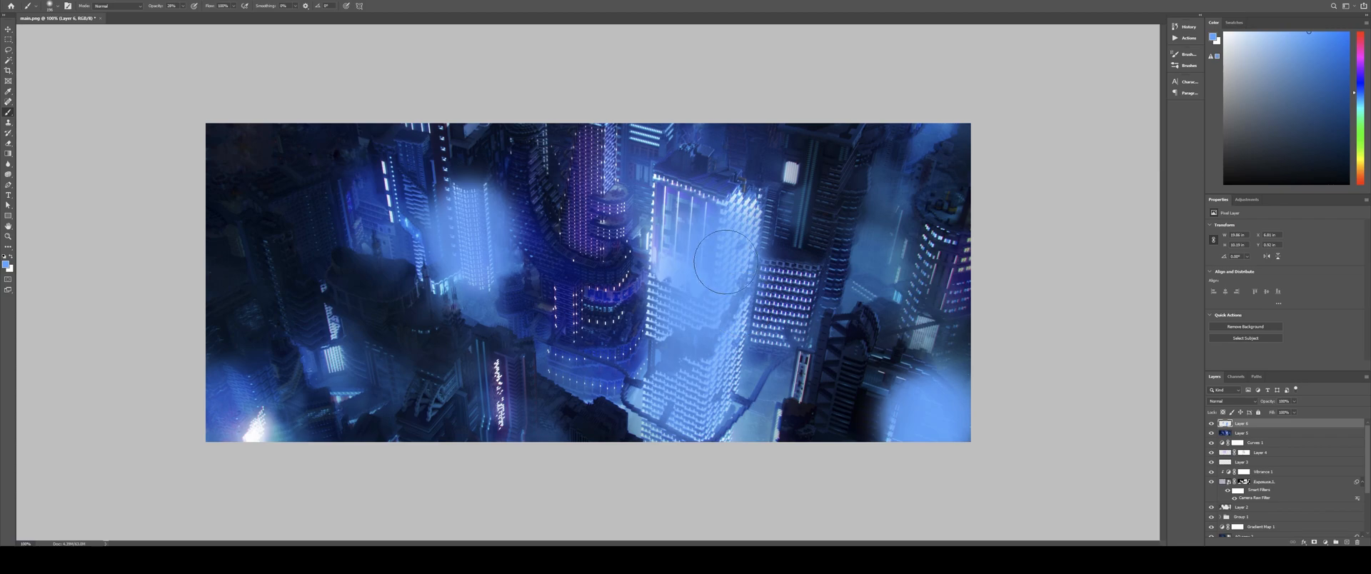
Step: Adjust the brush size and dab blue glow over the bright square window behind the main tower
right_click(795, 181)
click(854, 200)
click(794, 171)
click(792, 172)
click(792, 171)
click(791, 171)
click(790, 171)
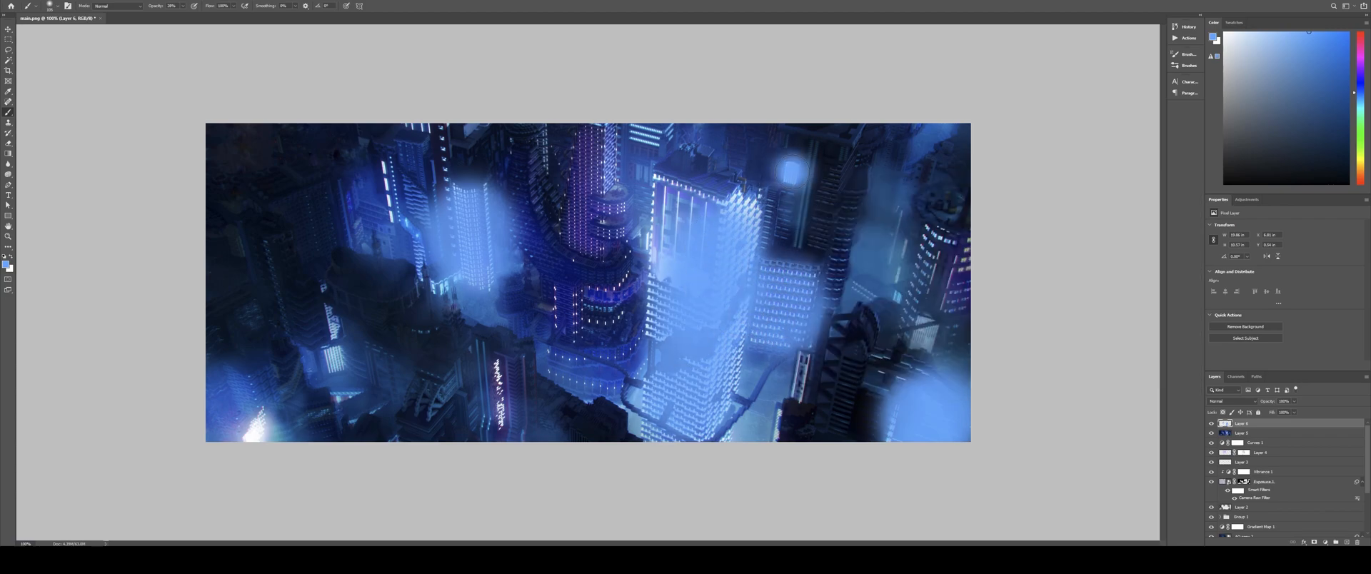
Step: Dab blue glow over the lit windows of the dark building in the image's lower-left area
click(334, 359)
click(334, 360)
click(329, 326)
click(329, 324)
click(327, 319)
click(326, 313)
click(326, 307)
click(329, 305)
click(335, 332)
click(338, 323)
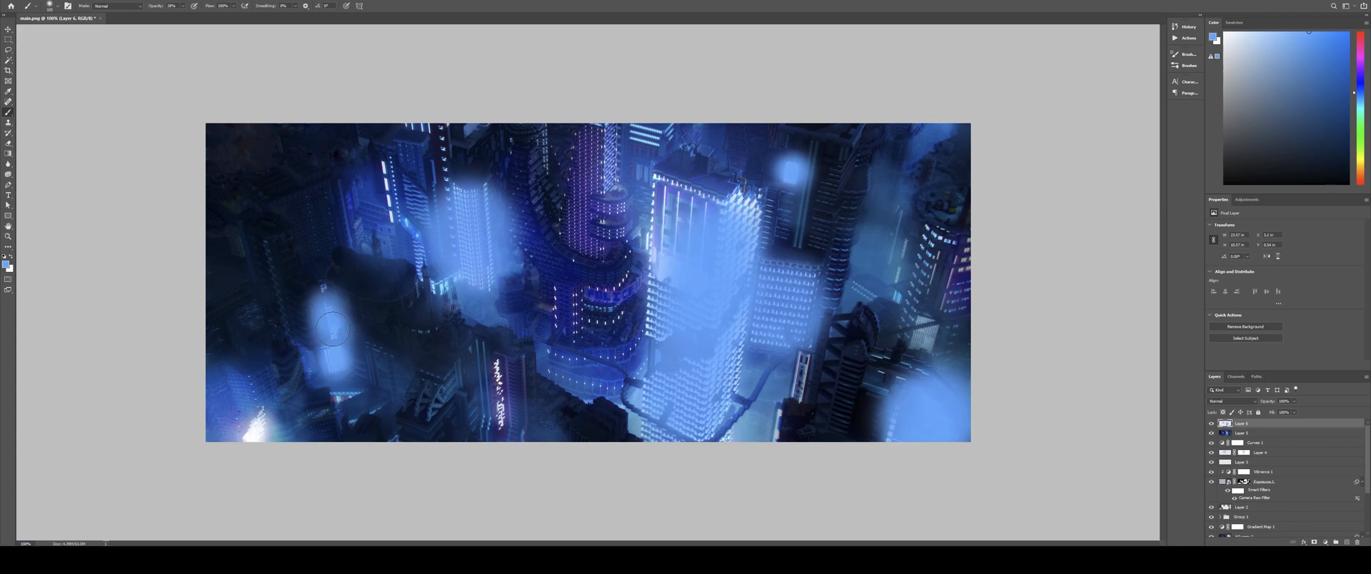
Step: Dab blue glow over the lights at the left lit tower's base and along the vertical light strip beside it
click(445, 282)
click(444, 278)
click(444, 277)
click(386, 207)
click(385, 203)
click(386, 190)
click(386, 173)
click(387, 173)
click(390, 212)
Step: Dab blue glow over the two groups of building lights along the image's top edge
click(424, 120)
click(410, 120)
click(416, 122)
click(412, 120)
click(649, 135)
click(665, 133)
click(648, 132)
click(636, 136)
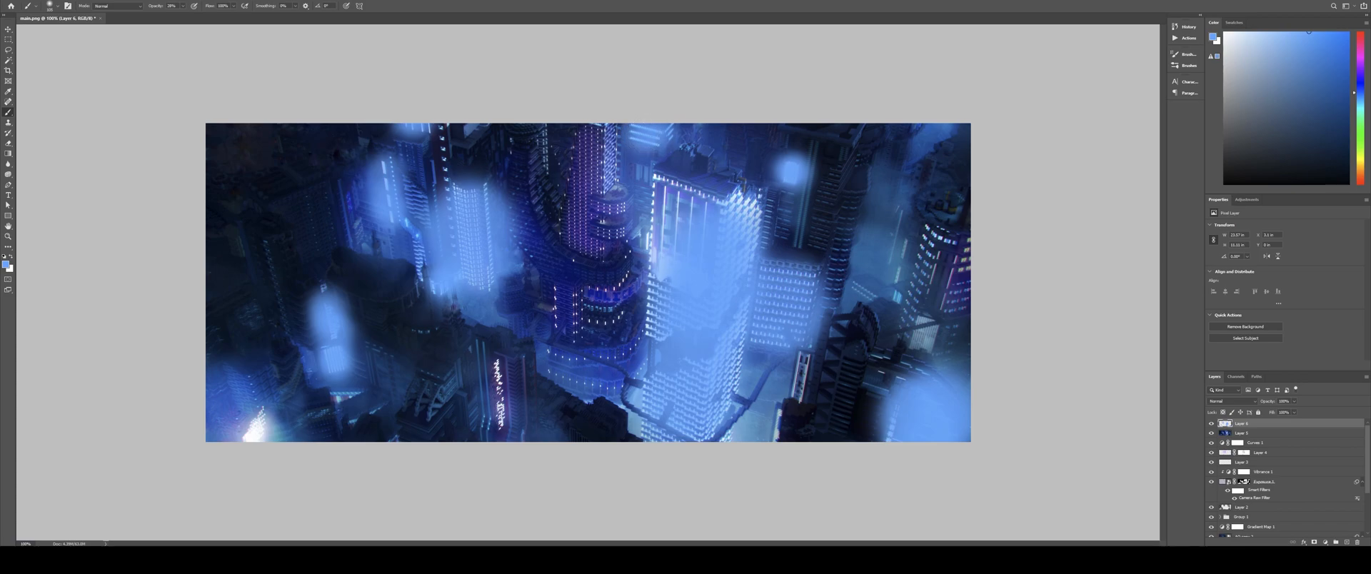
Step: Set the glow layer's blend mode to Linear Dodge (Add), lower its opacity to about 25% and compare it on and off
click(1256, 402)
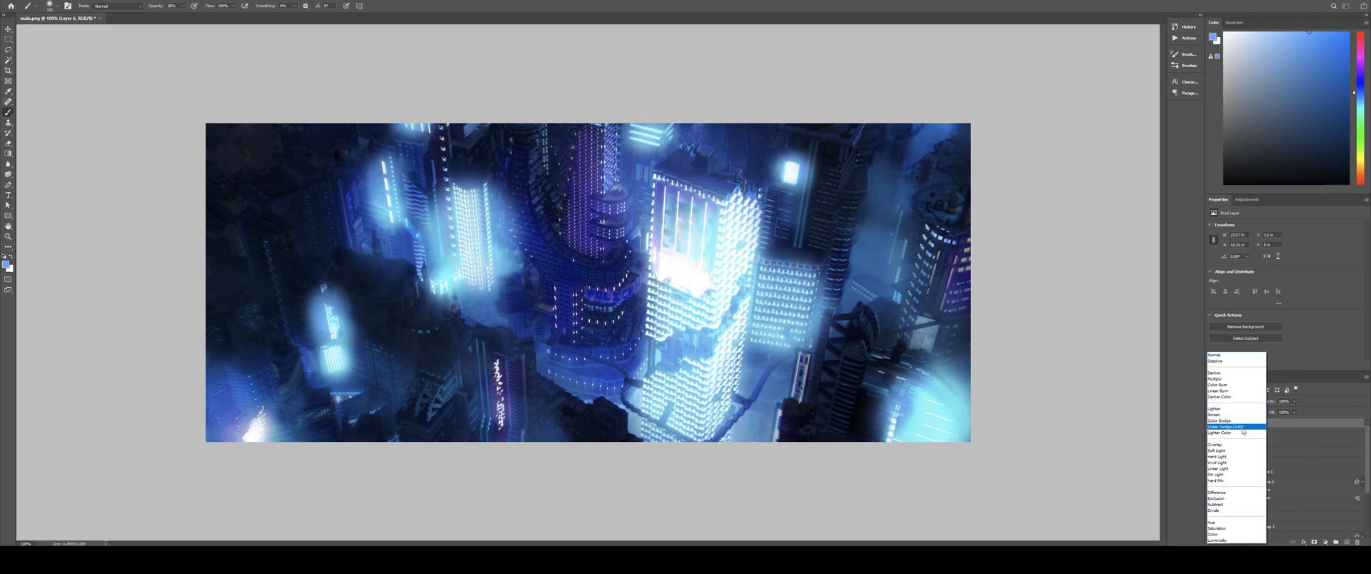
click(1246, 431)
drag(1266, 414, 1270, 415)
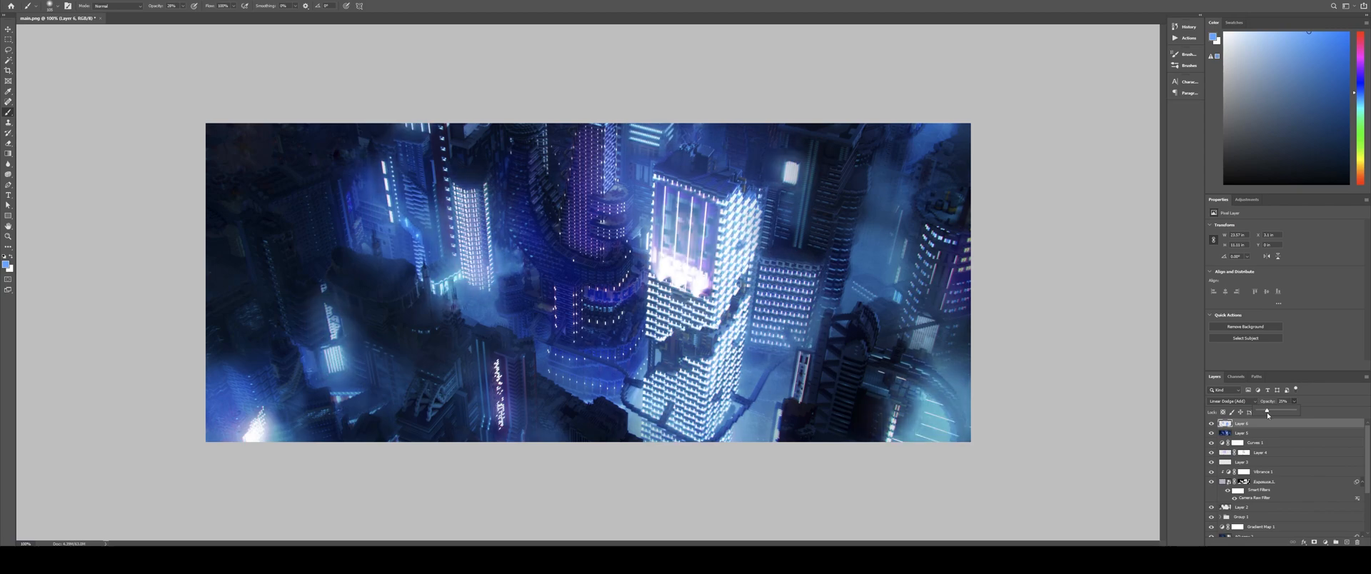
click(1211, 423)
click(1212, 424)
Step: Mask the glow layer, erase excess glow on the mask with a resized Soft Round eraser, and add a new empty layer above it
click(1315, 542)
key(w)
key(b)
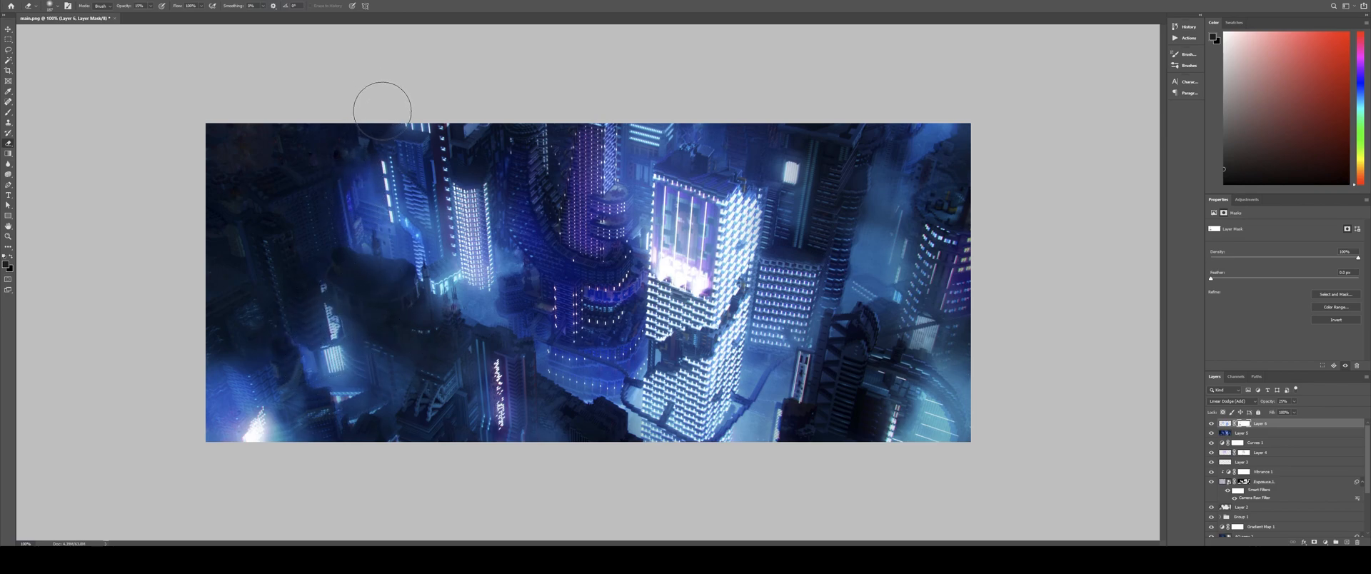
right_click(697, 167)
drag(719, 185, 713, 185)
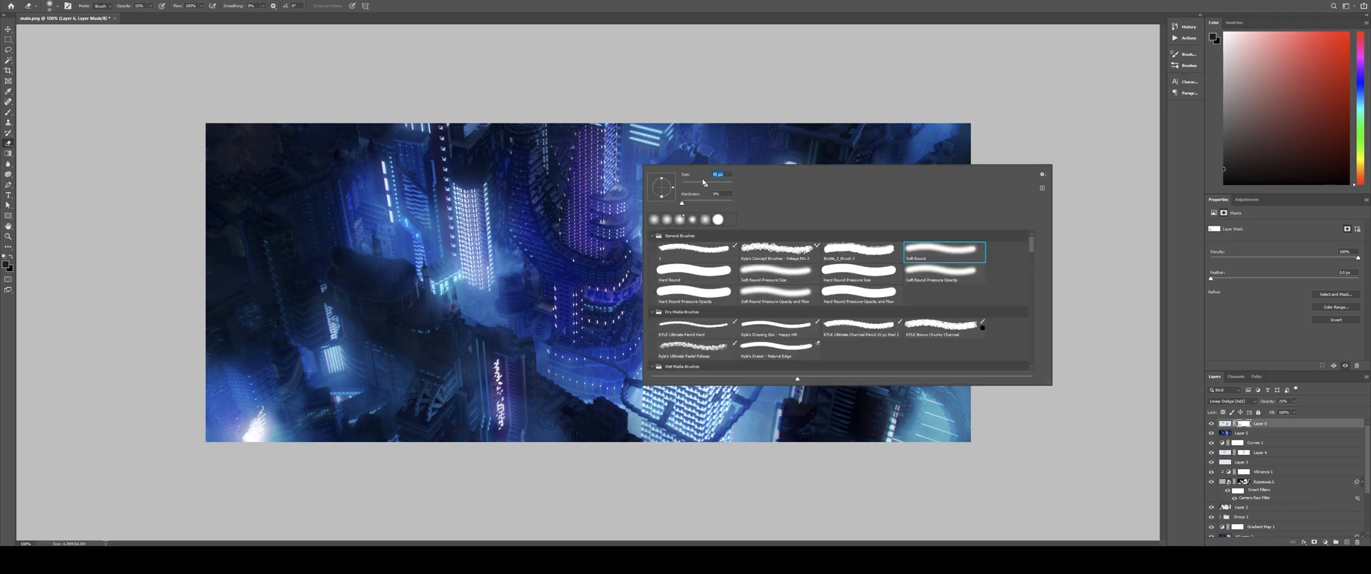
click(702, 105)
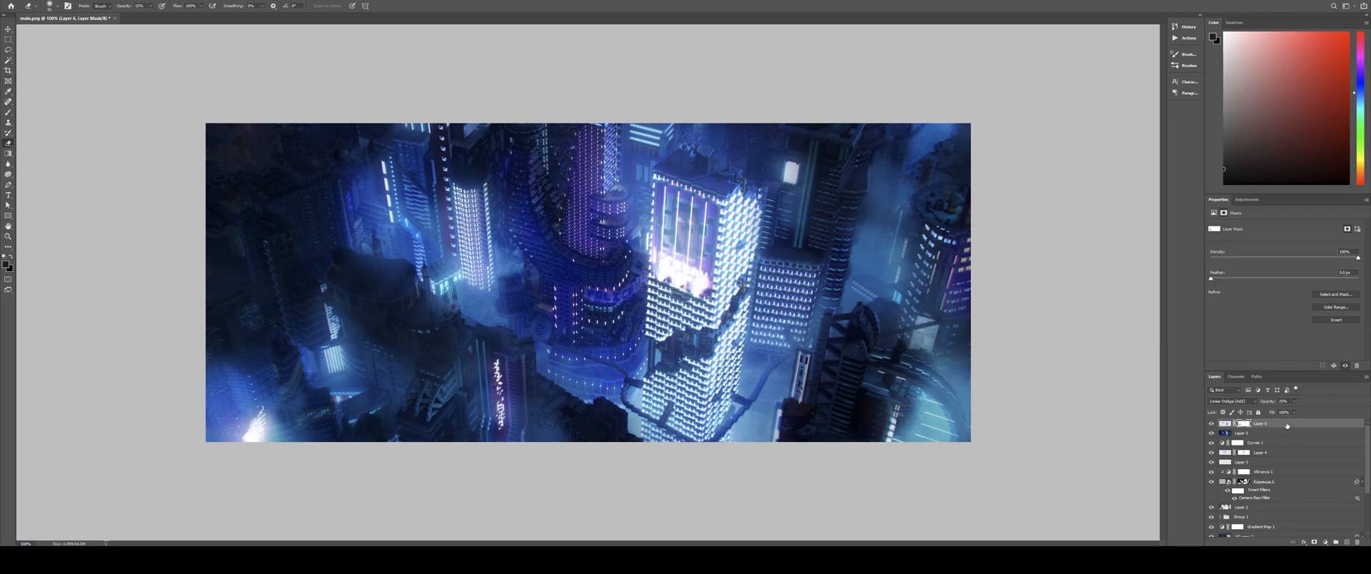
click(1287, 425)
click(1347, 542)
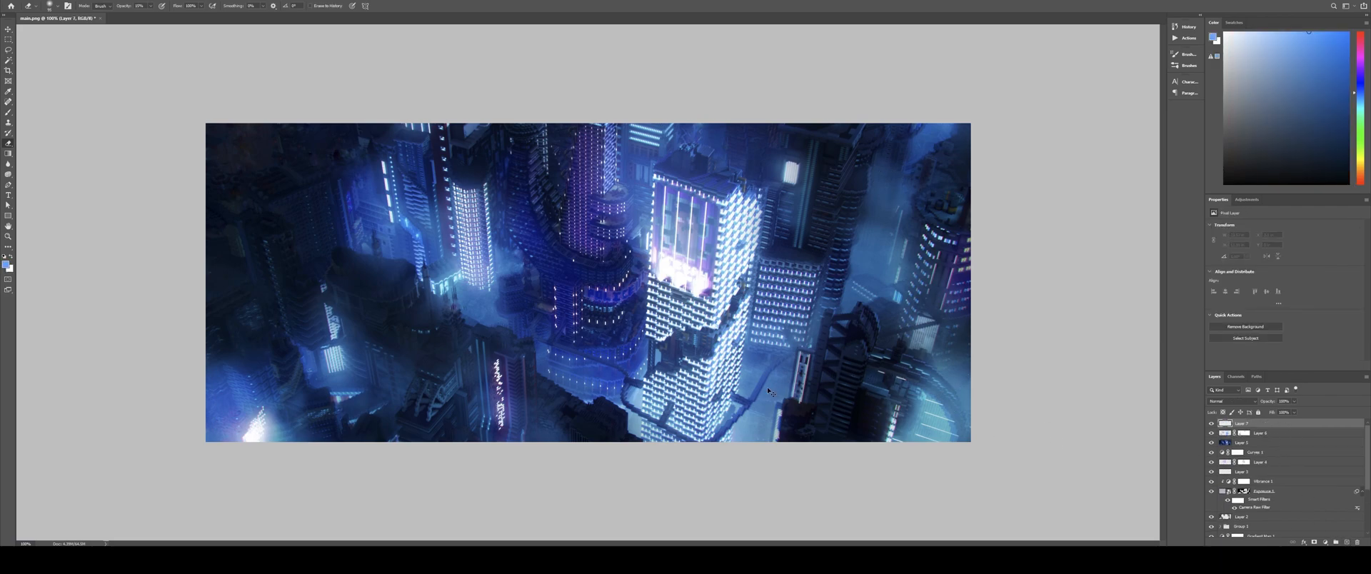
Step: Save the layered document in Photoshop format and save a PNG copy with the smallest file size option
key(ctrl+s)
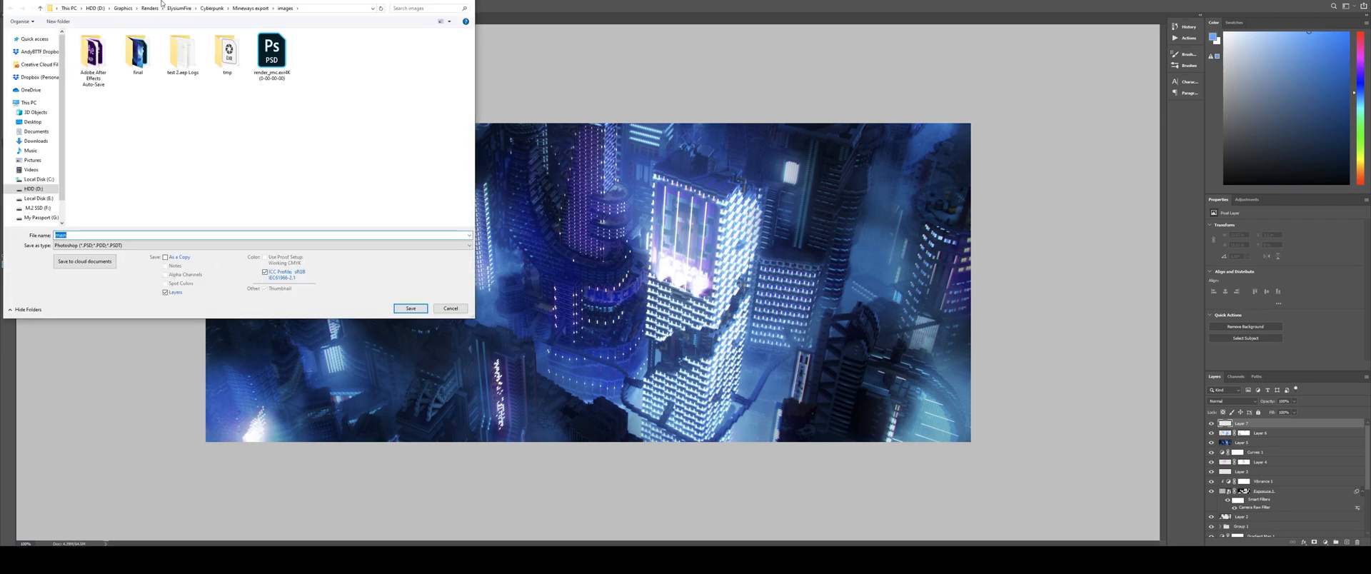
key(Escape)
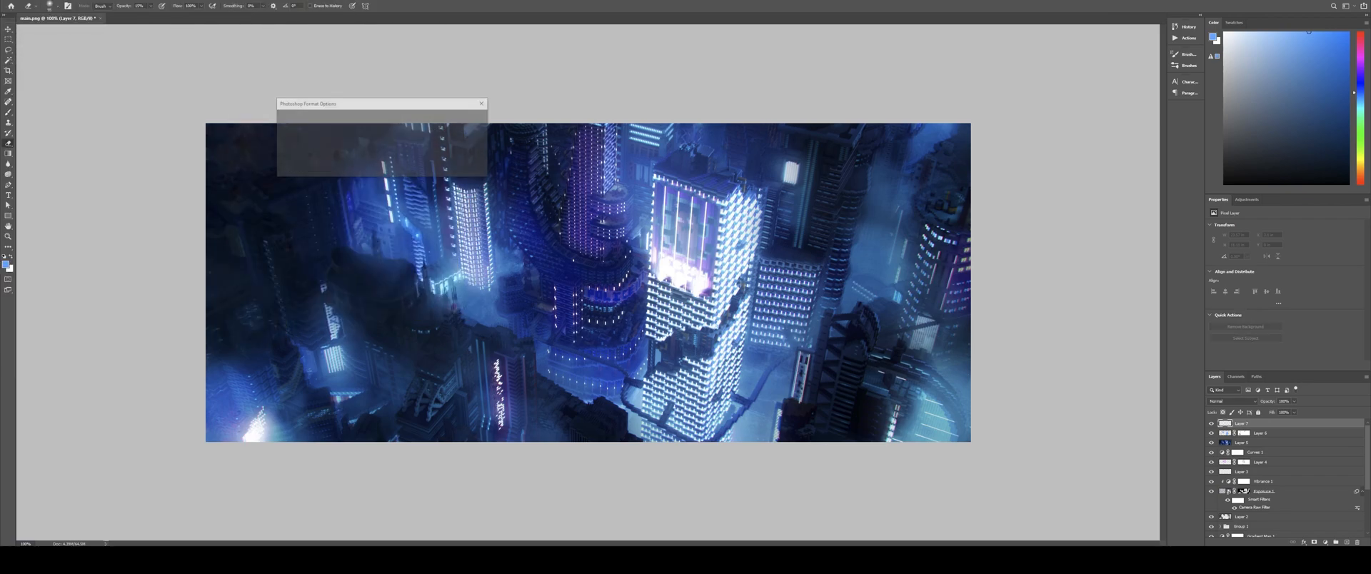
key(Return)
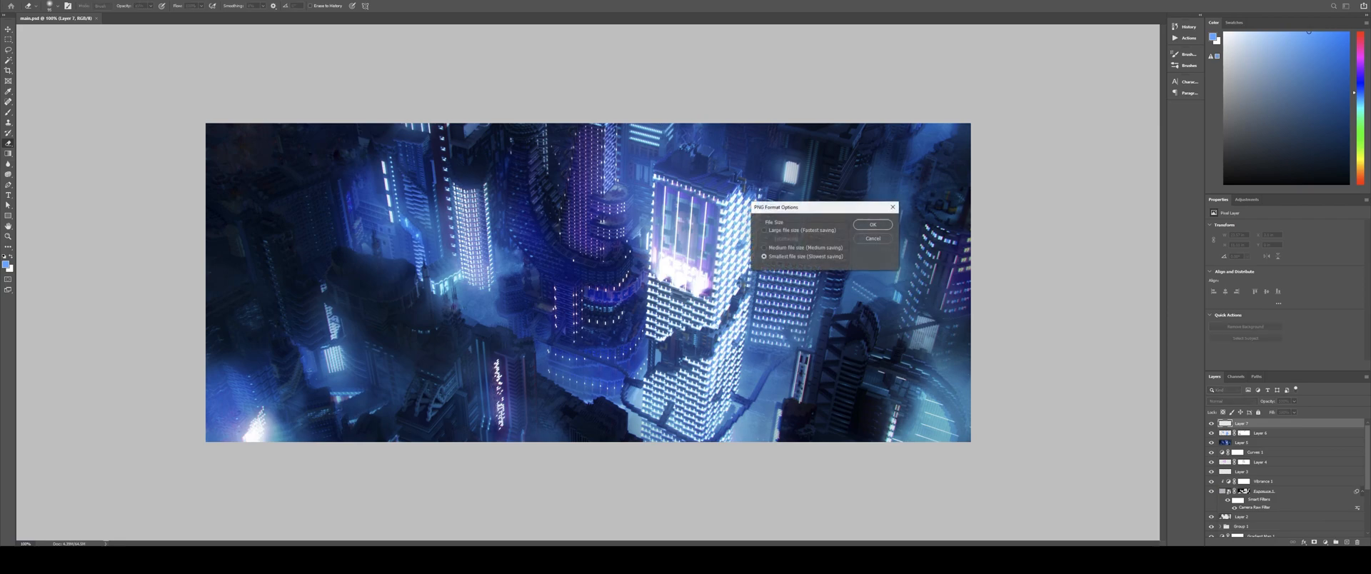
click(873, 224)
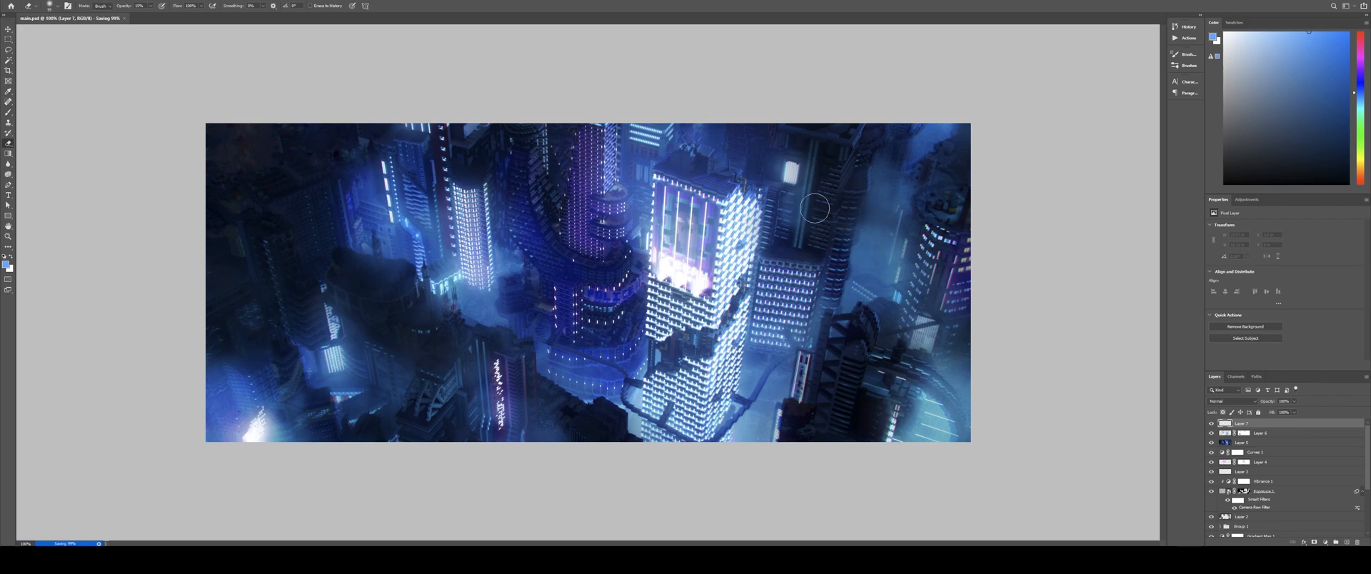
Step: Switch to After Effects and close the current project without saving it
mouse_move(66, 560)
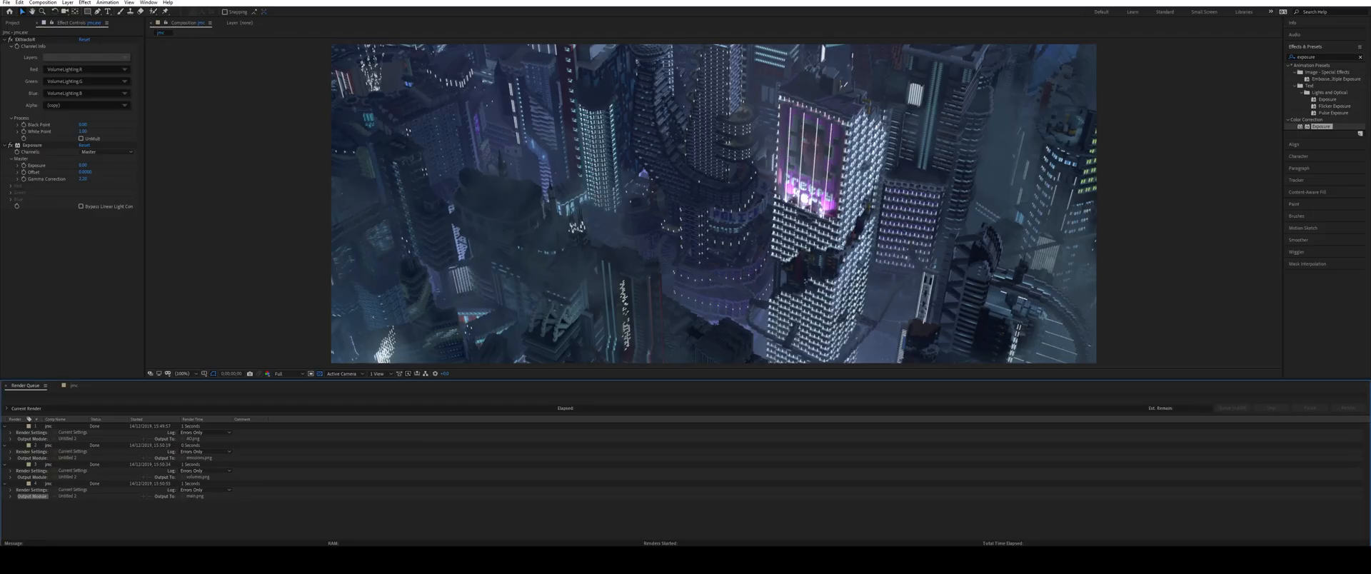
click(6, 2)
click(165, 11)
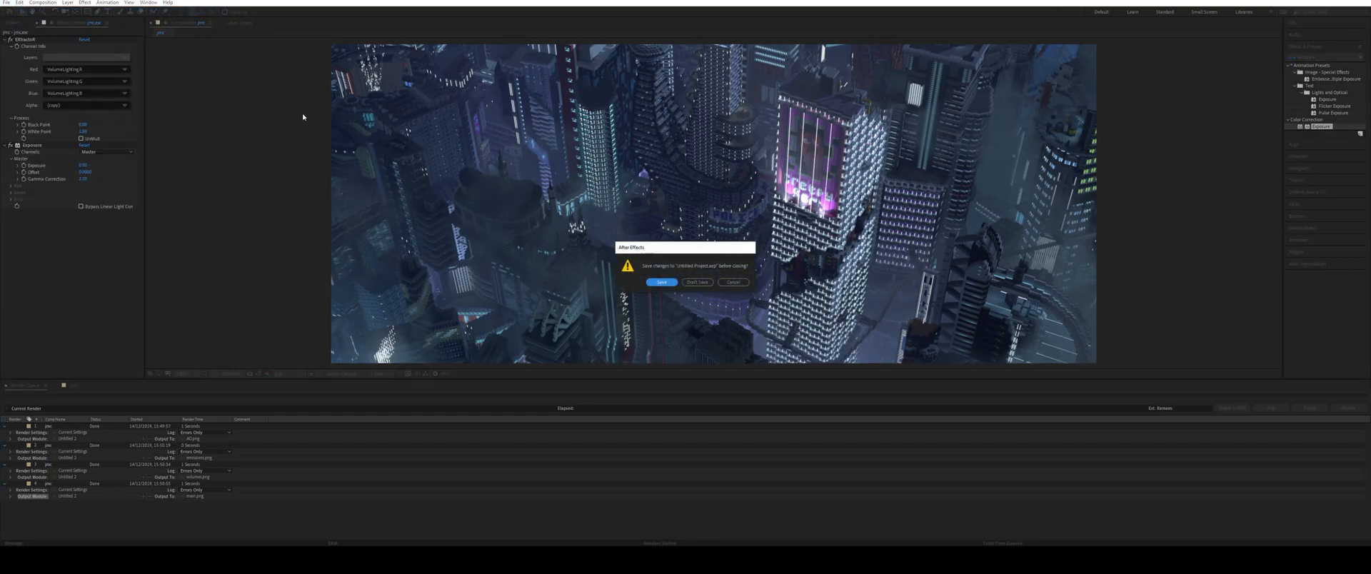
click(699, 282)
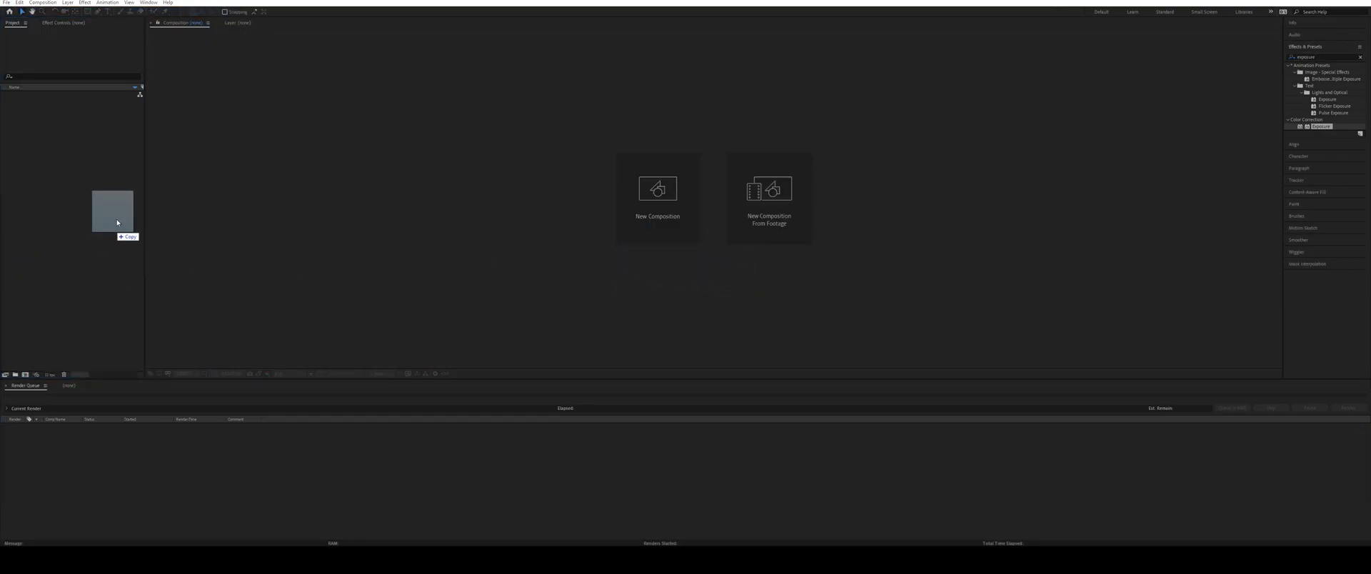
Step: Import ElysiumFire render edit main.png and create a composition from it
drag(104, 242, 107, 245)
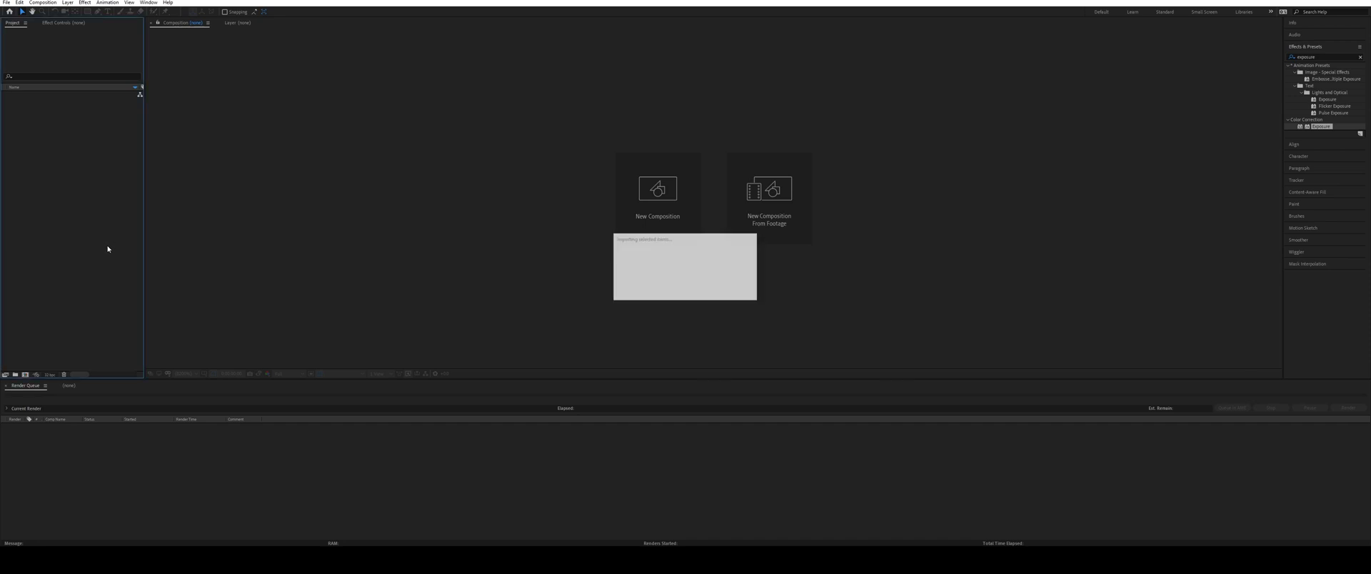
click(68, 386)
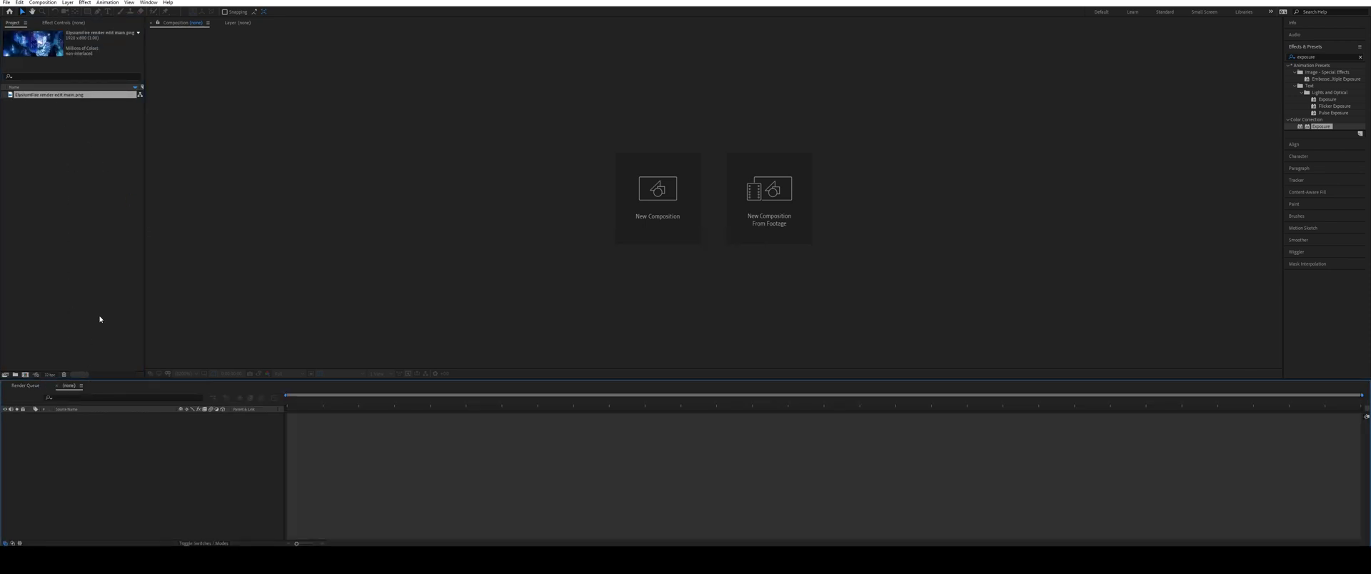
drag(47, 92, 114, 453)
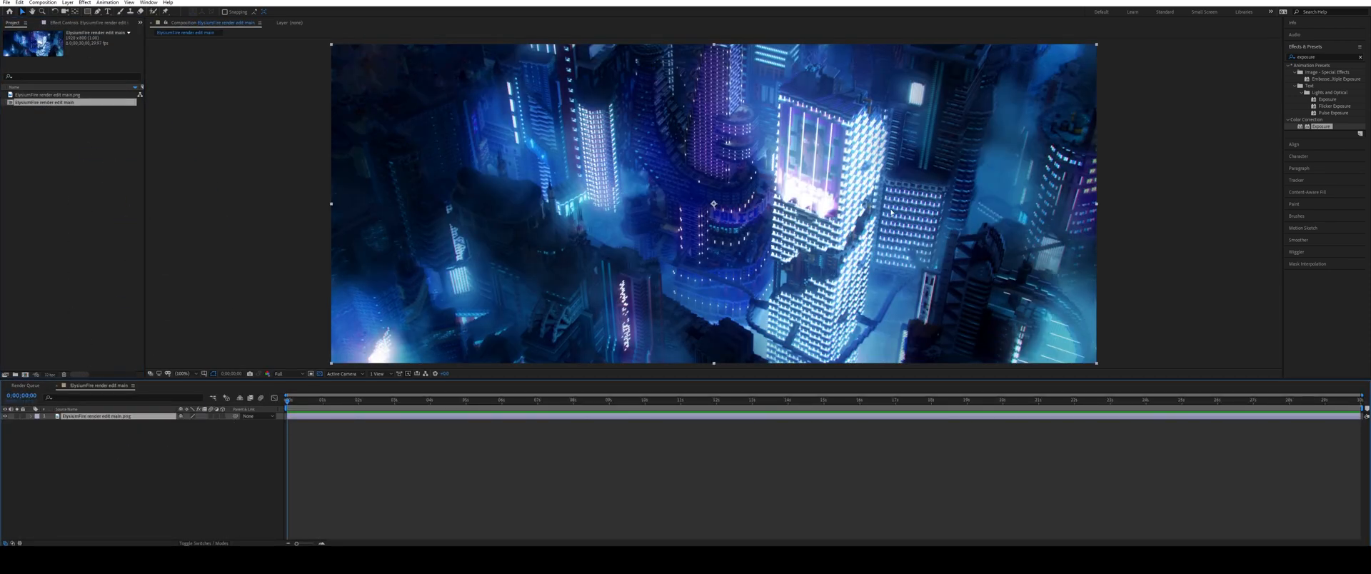
Step: Find the Sapphire rays effects by searching for "rays" and apply S_EdgeRays to the image layer
click(1325, 57)
text(s_)
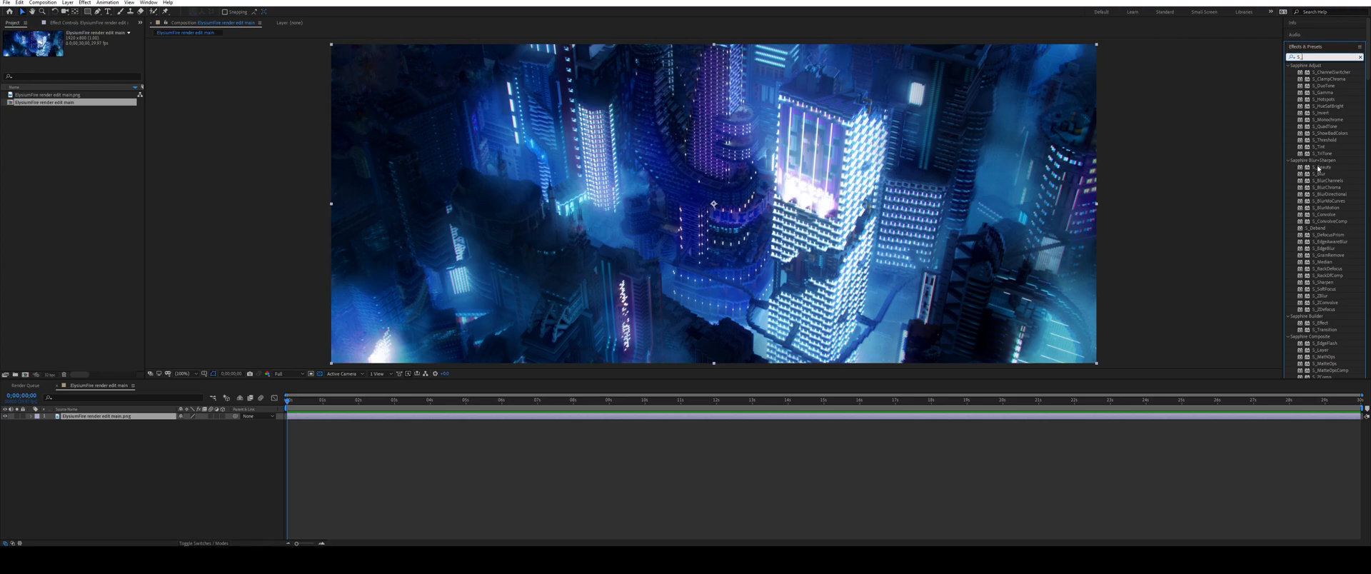
scroll(1318, 167, down, 3)
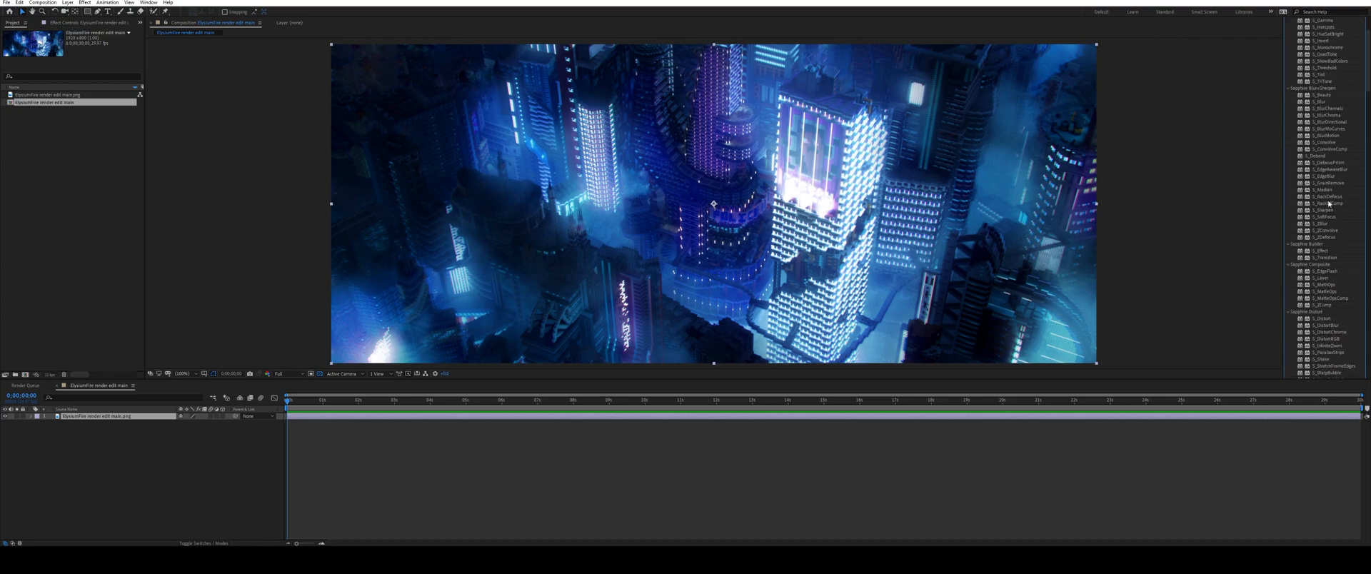
scroll(1327, 249, down, 3)
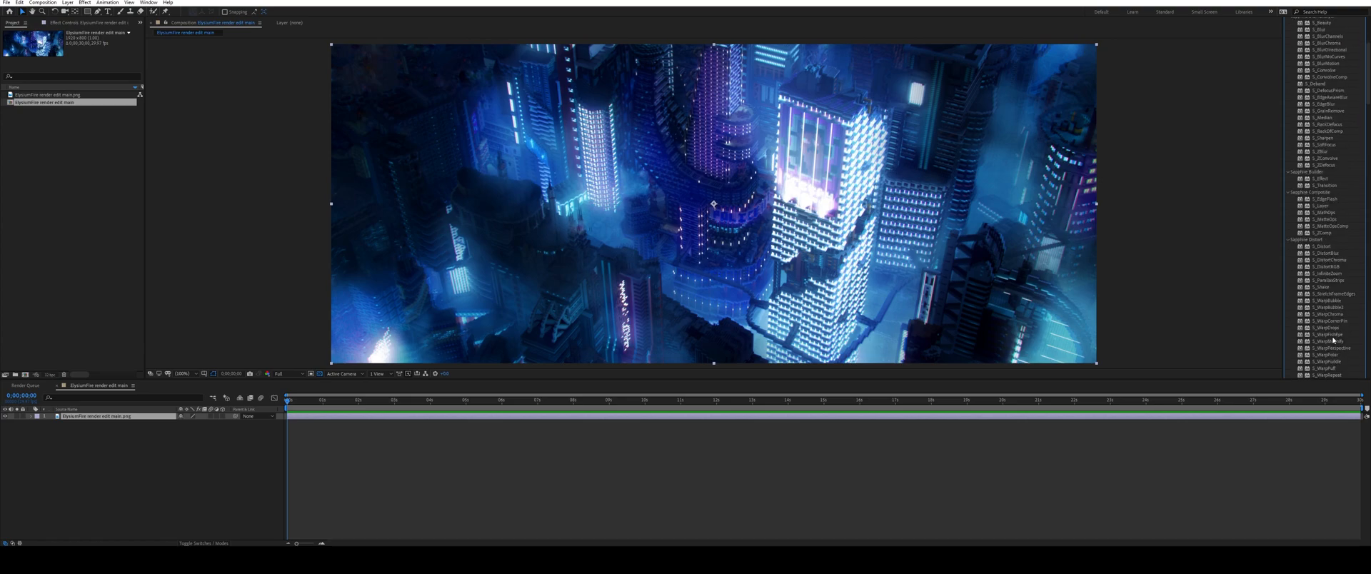
scroll(1324, 214, up, 6)
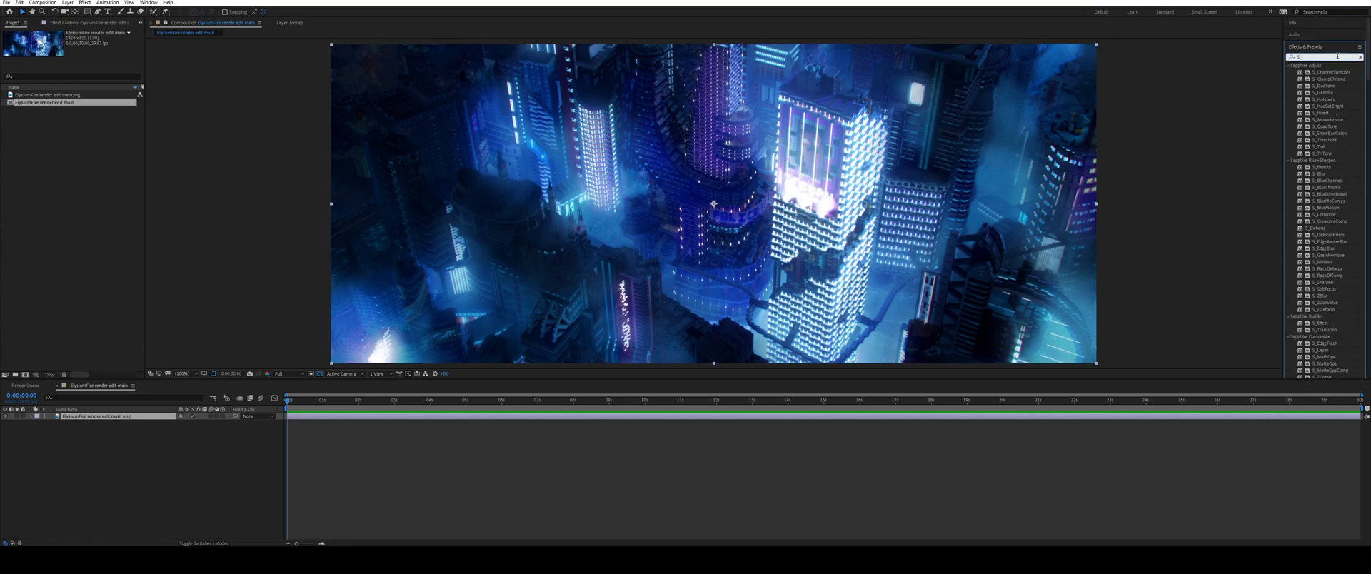
text(rays)
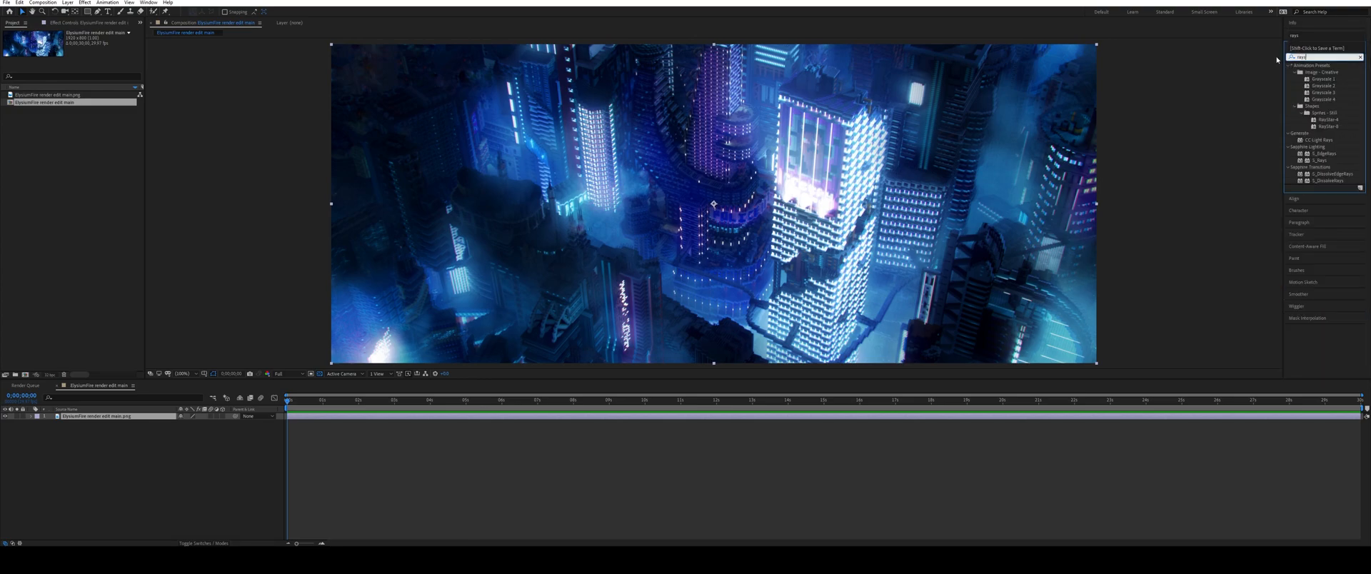
drag(1325, 153, 85, 420)
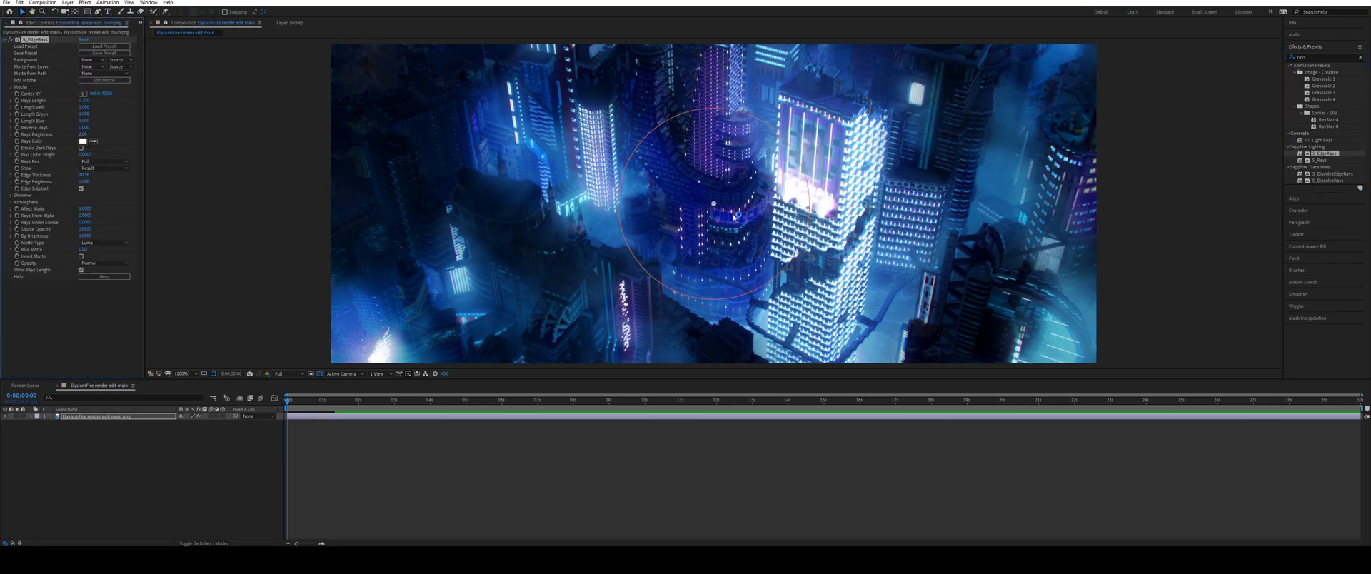
Step: Move the S_EdgeRays centre to above the image's upper-right corner and sample a blue from the image as the rays colour
scroll(733, 216, down, 4)
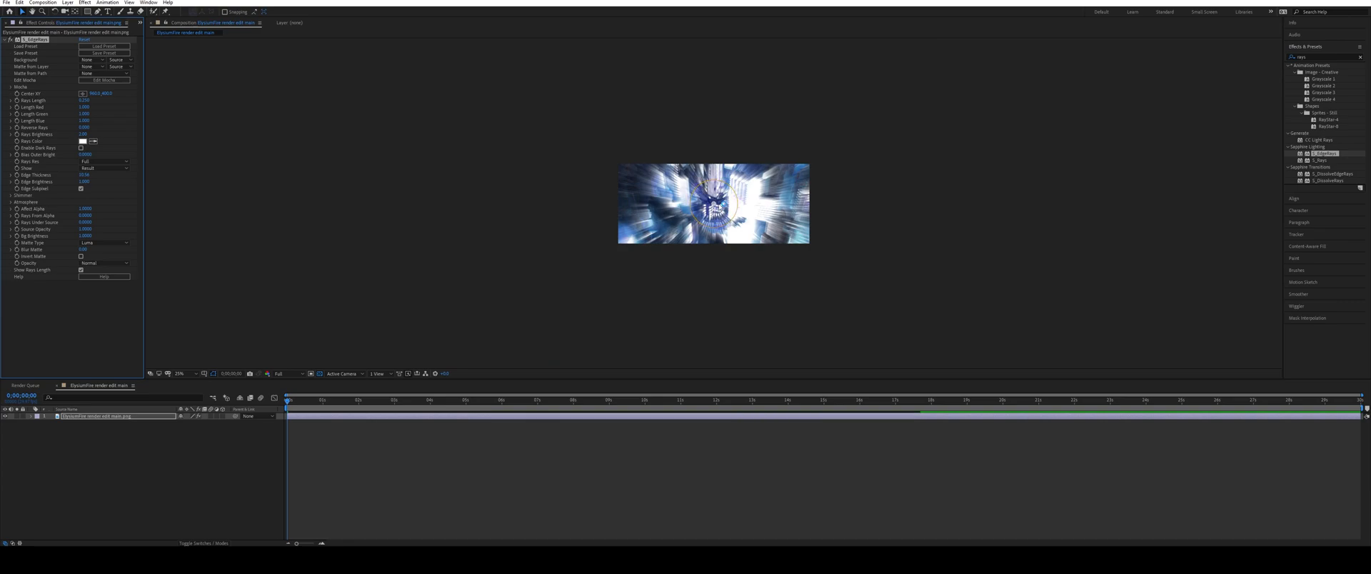
drag(715, 205, 825, 81)
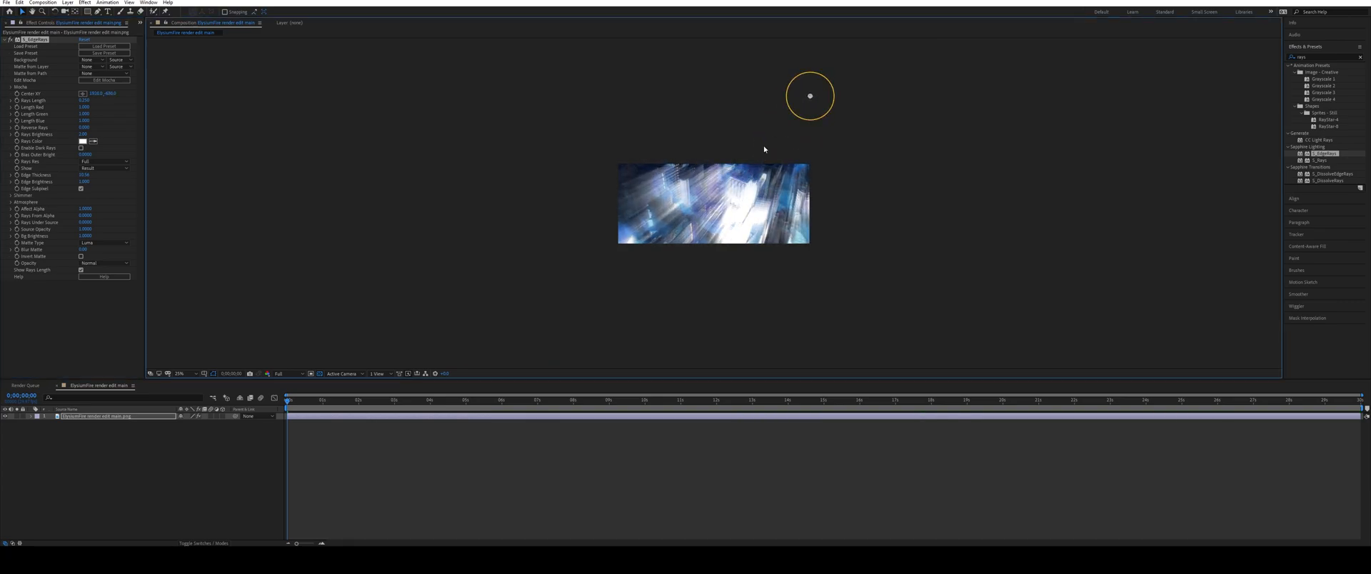
scroll(726, 183, up, 2)
click(94, 142)
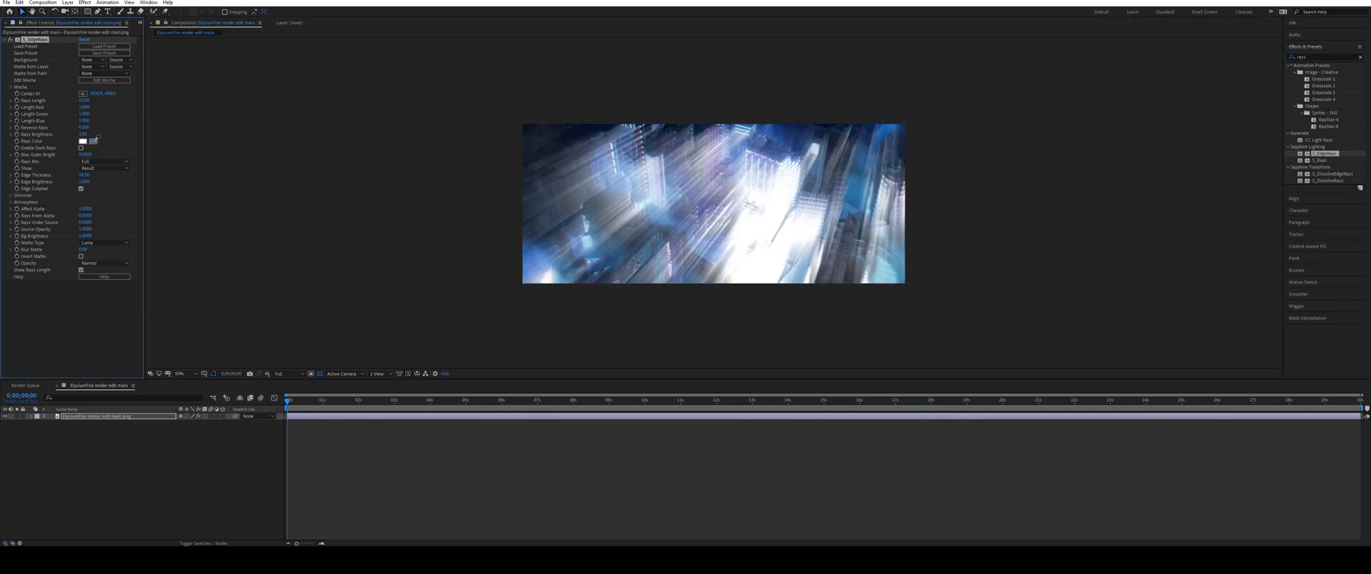
click(747, 127)
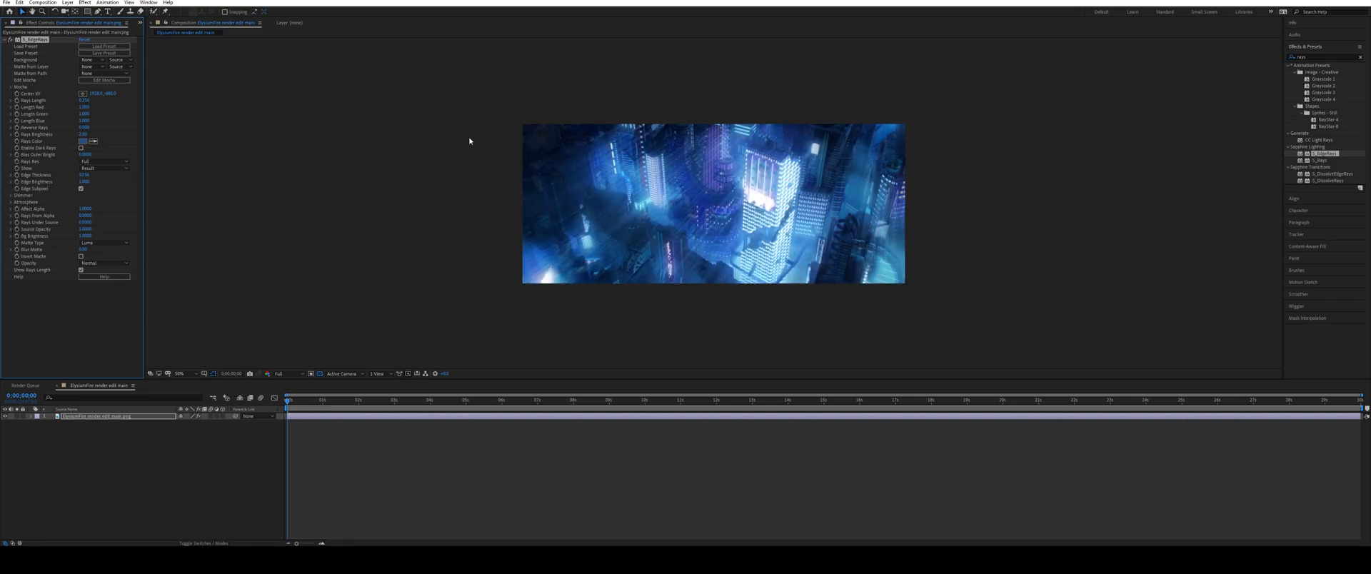
Step: Sample a pale blue from the brightly lit tower as the rays colour and increase the edge thickness
click(777, 247)
drag(85, 101, 90, 101)
key(ctrl+z)
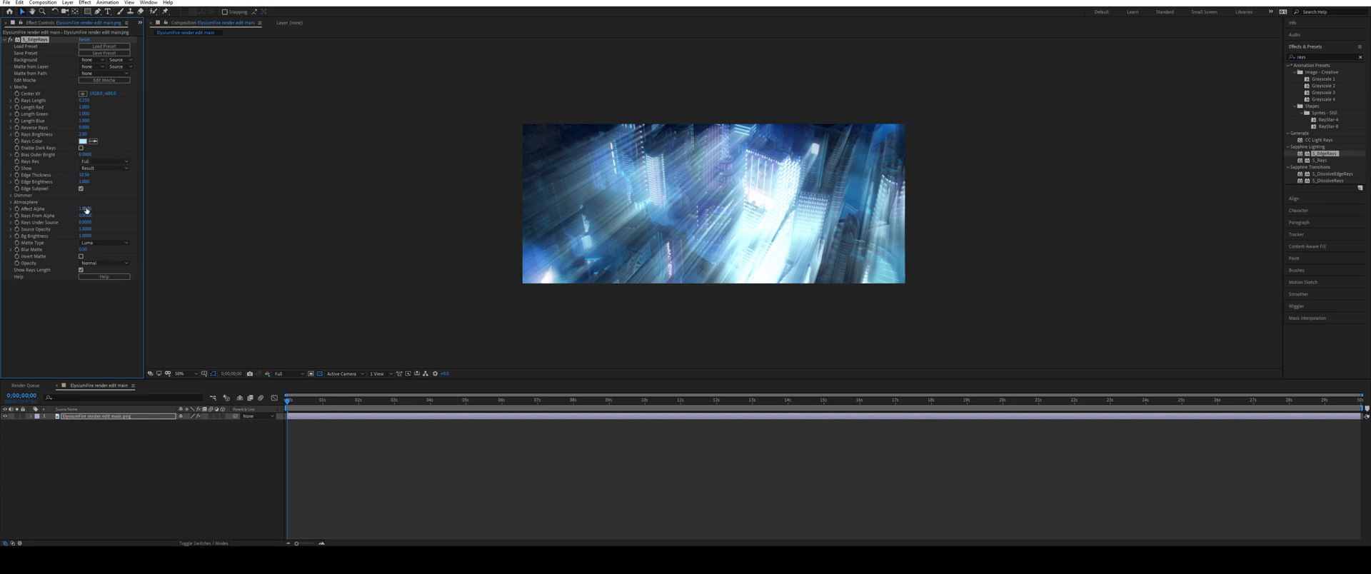
drag(84, 175, 105, 175)
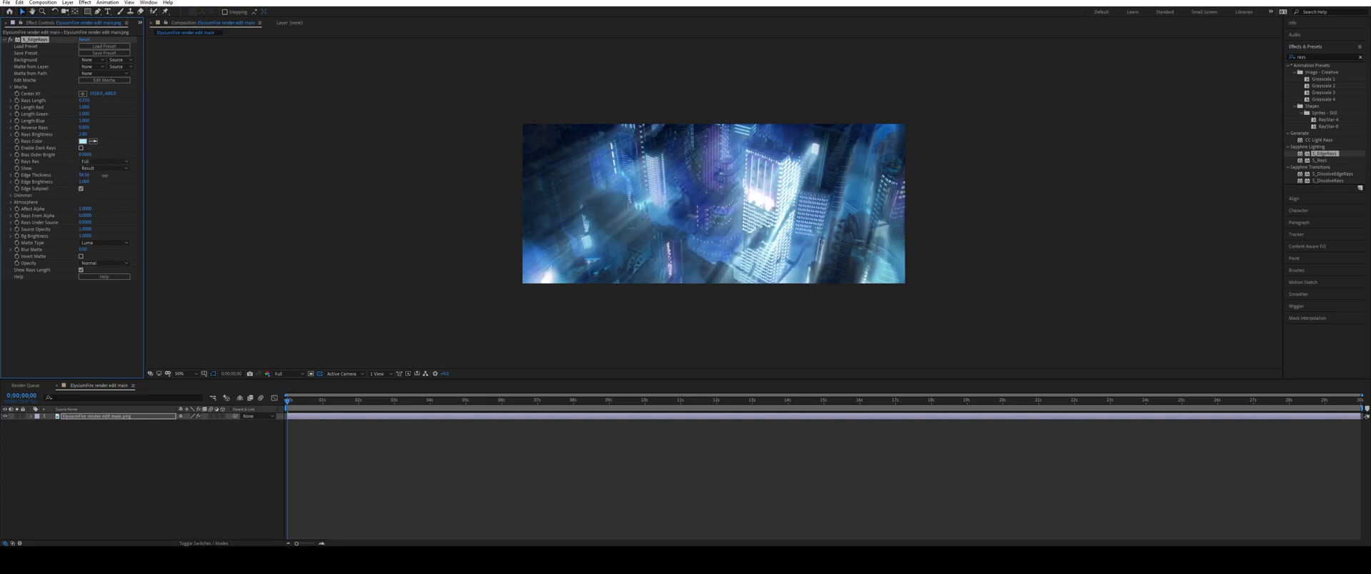
click(81, 189)
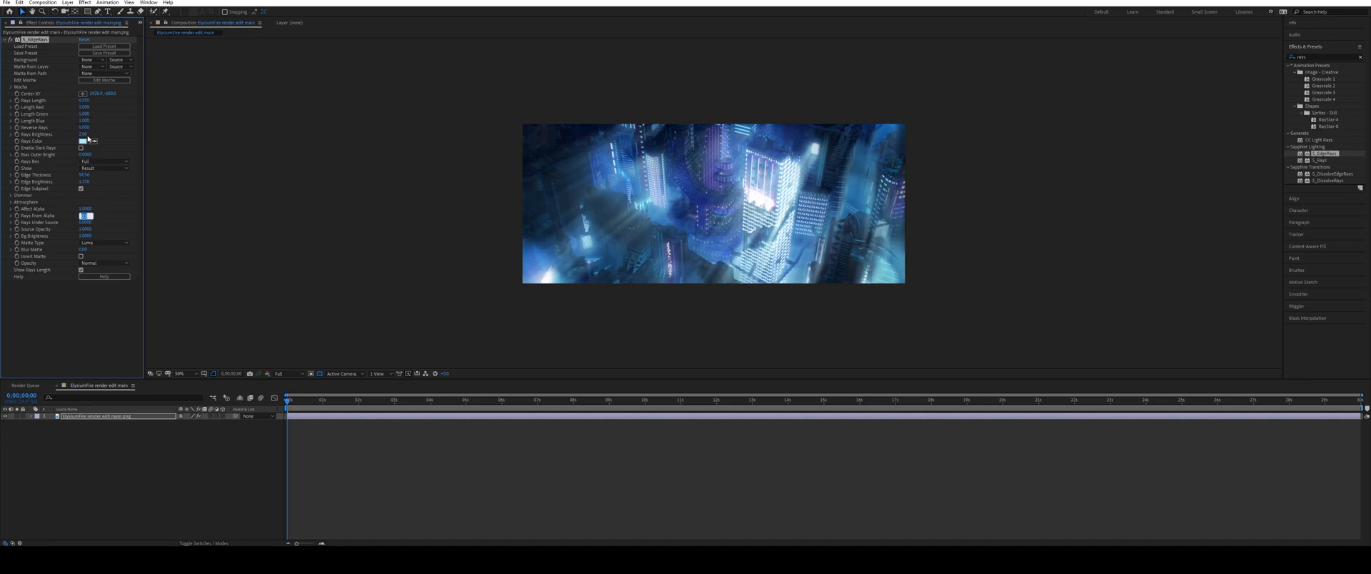
Step: Adjust the rays length and move the S_EdgeRays centre to below the image
key(Return)
drag(85, 101, 91, 102)
key(comma)
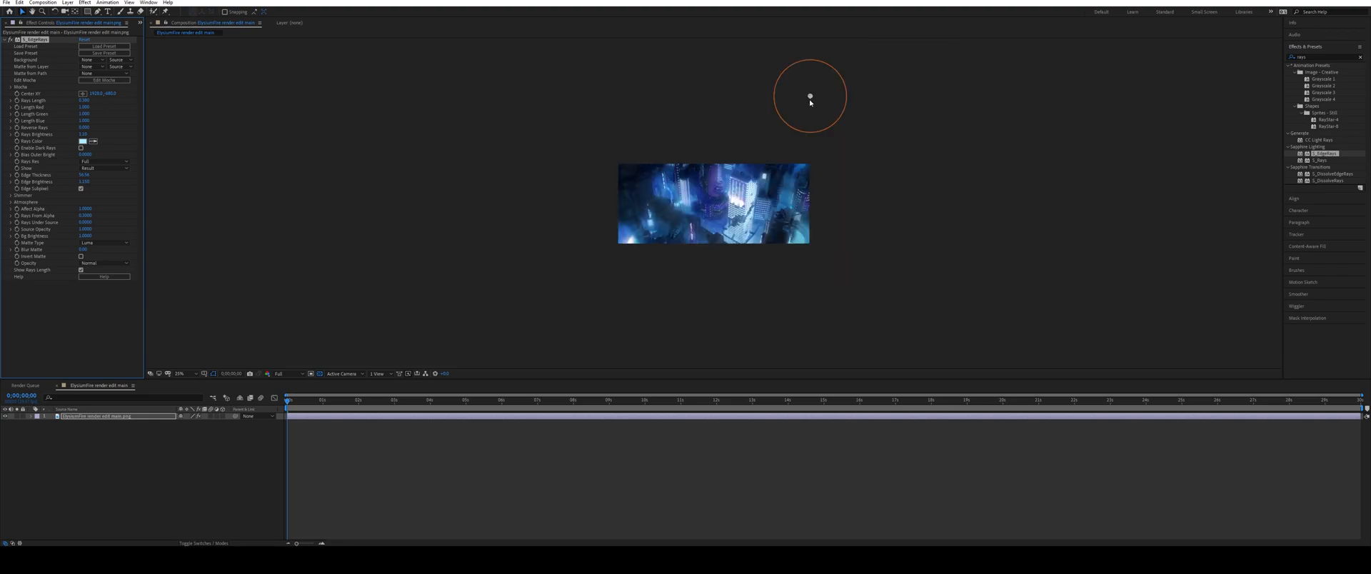
drag(812, 98, 732, 327)
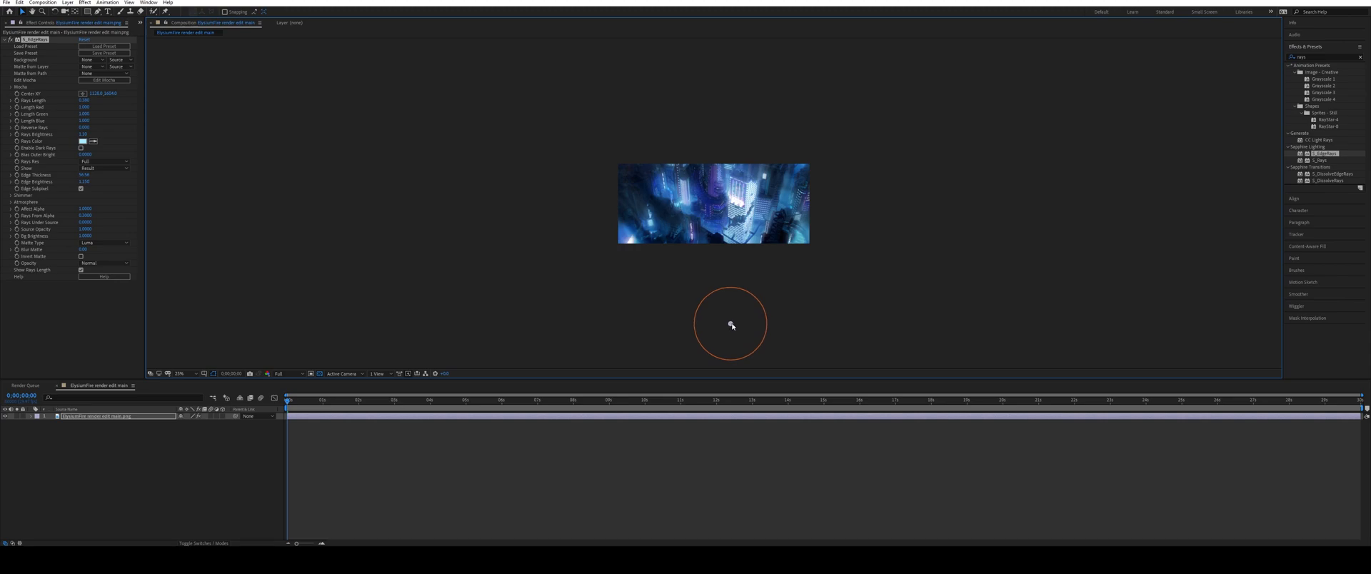
key(period)
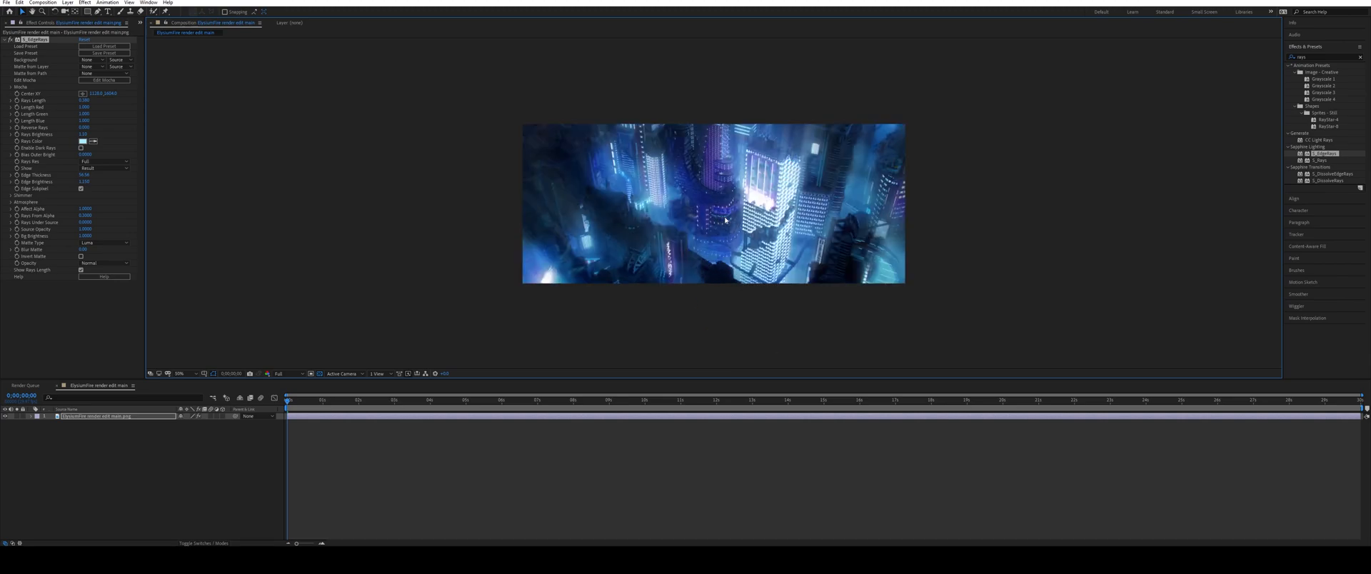
Step: Set the rays brightness to 1.40 and move the rays centre farther below the image
click(79, 133)
text(1.40)
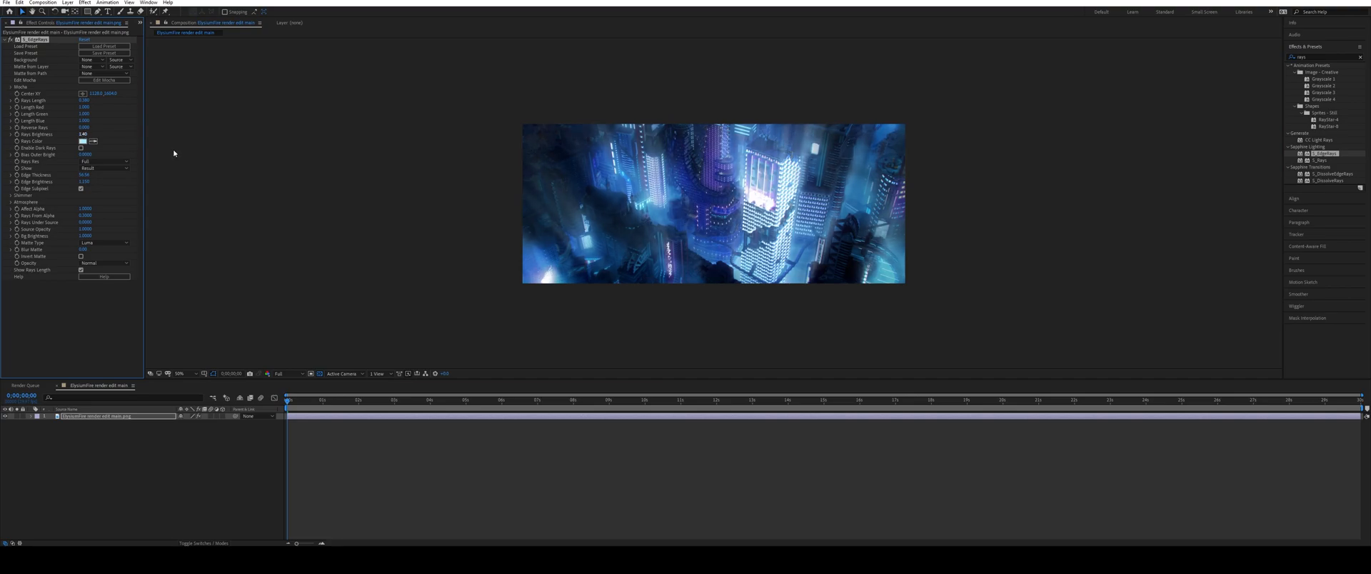
key(comma)
click(731, 327)
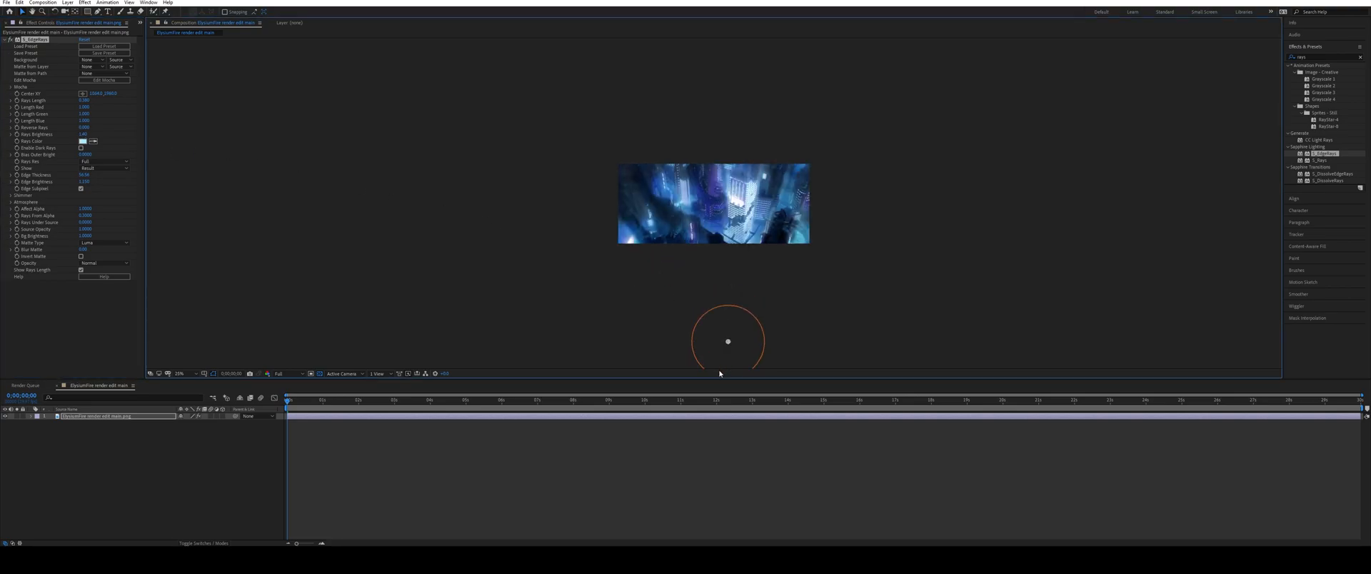
drag(703, 421, 692, 427)
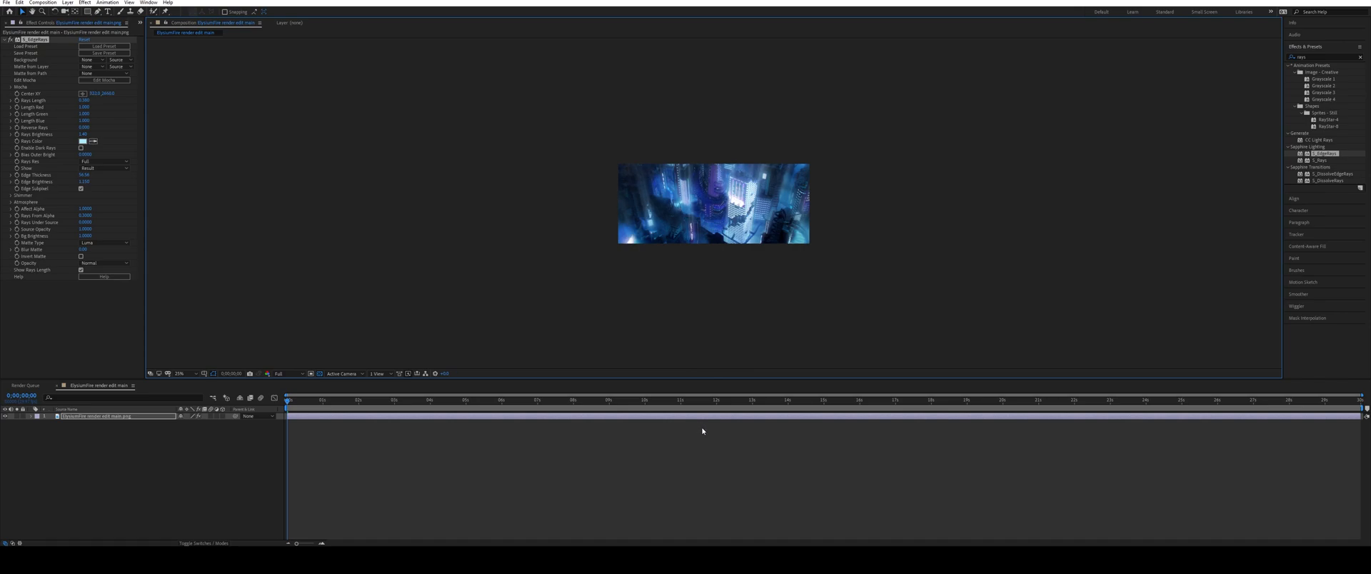
key(period)
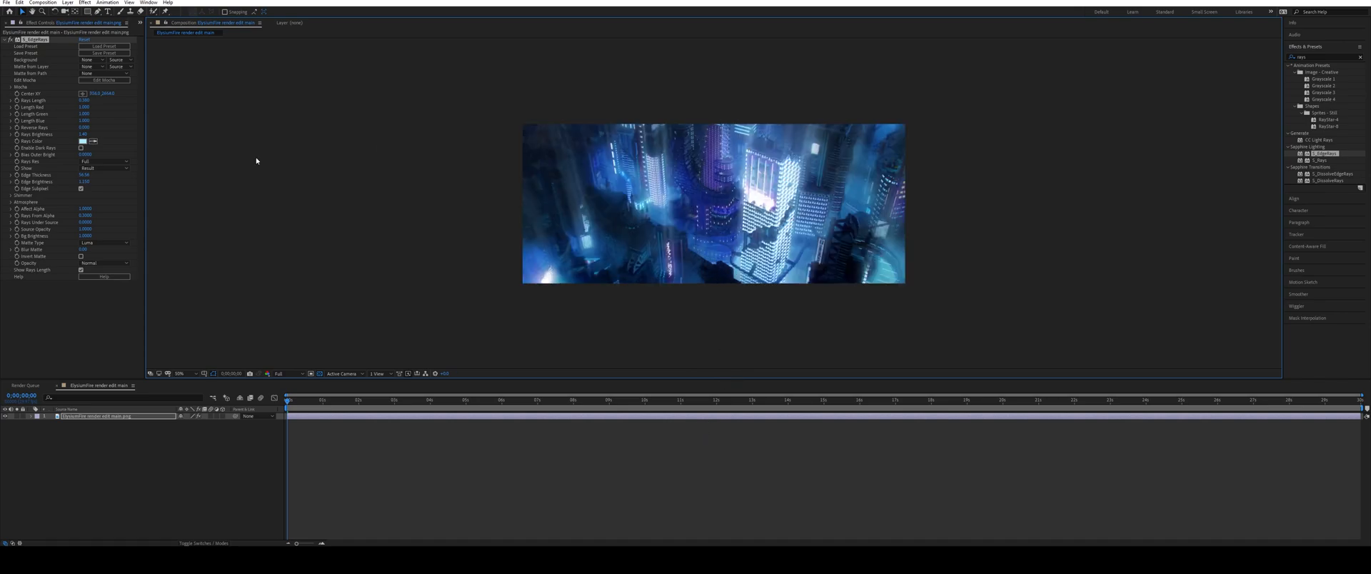
Step: Fine-tune the edge thickness and lower the edge brightness of the rays
mouse_move(86, 175)
mouse_down()
mouse_move(168, 179)
mouse_move(80, 175)
mouse_up()
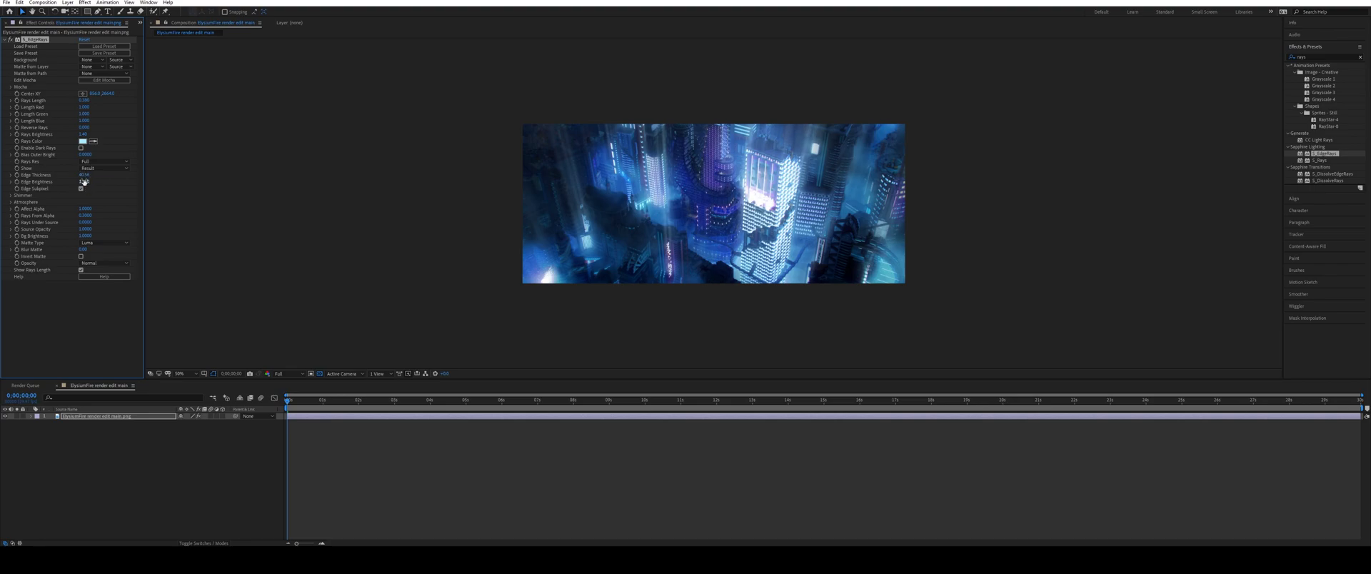
mouse_move(75, 180)
mouse_down()
mouse_move(49, 177)
mouse_move(61, 177)
mouse_up()
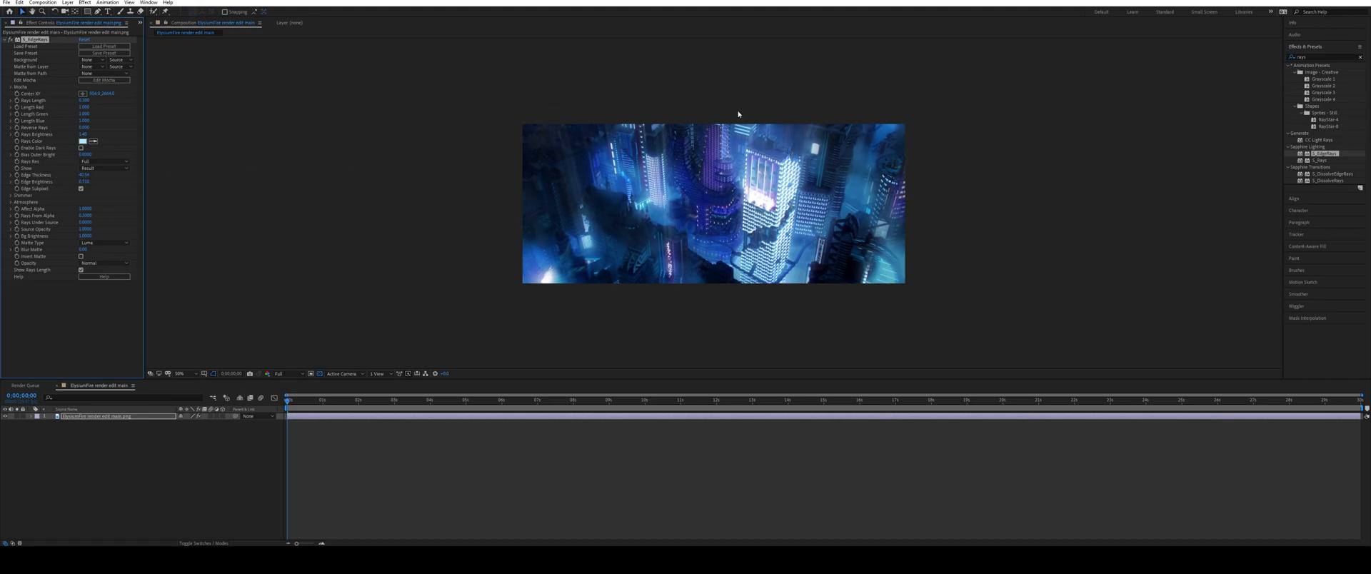
Step: Try the rays centre beyond the image's upper-right corner with different ray lengths, dismissing the disk cache warning
scroll(762, 205, down, 3)
drag(710, 316, 870, 72)
scroll(734, 174, up, 4)
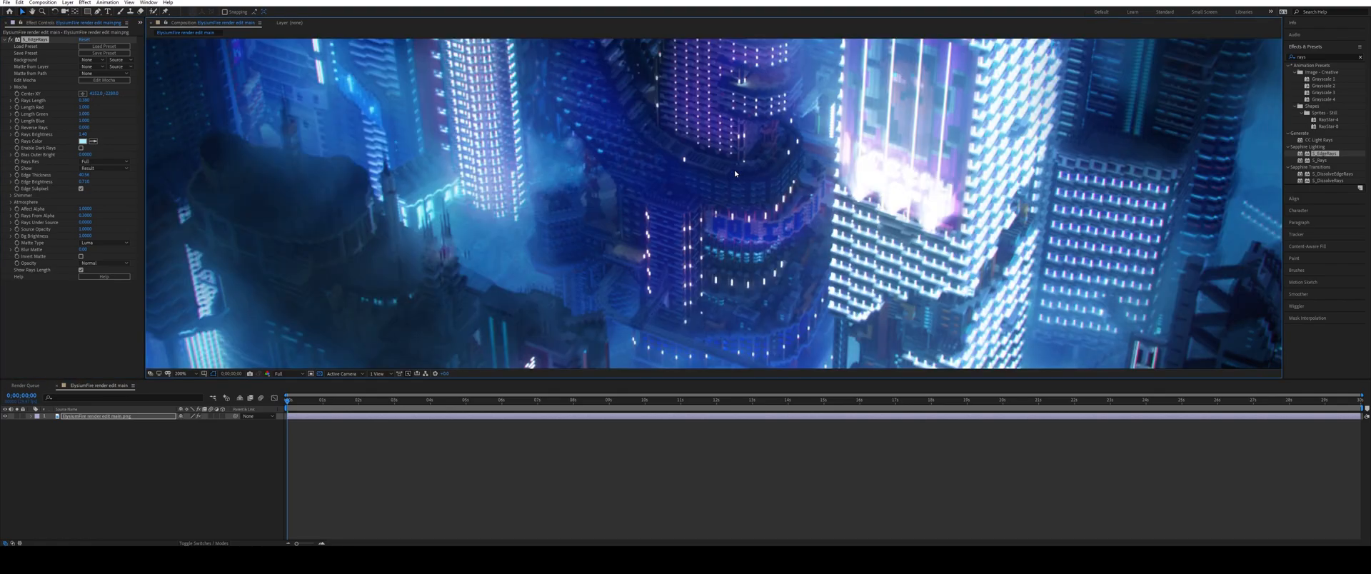
scroll(740, 205, down, 2)
scroll(828, 164, down, 4)
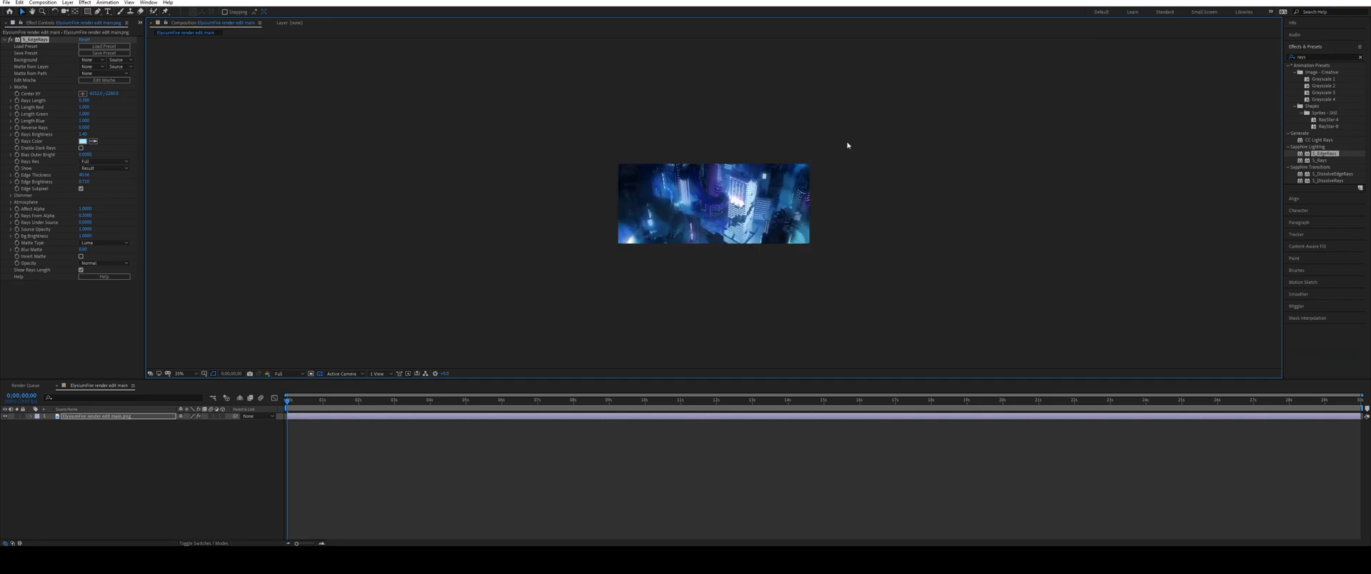
drag(855, 102, 775, 179)
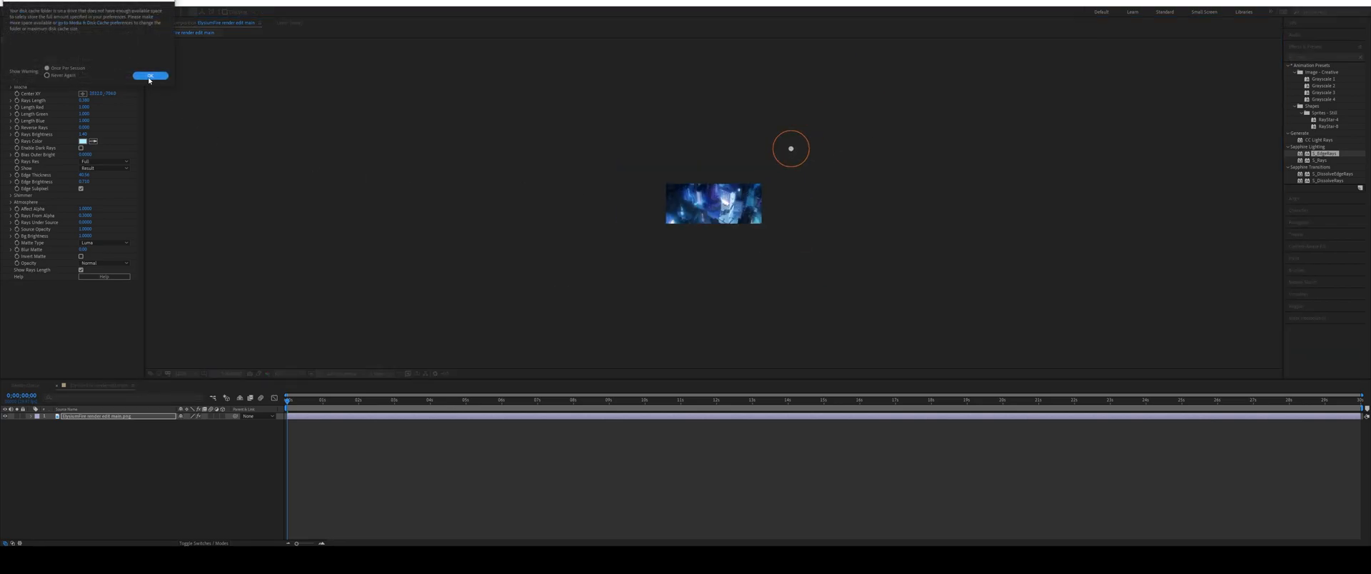
click(149, 76)
scroll(776, 165, up, 4)
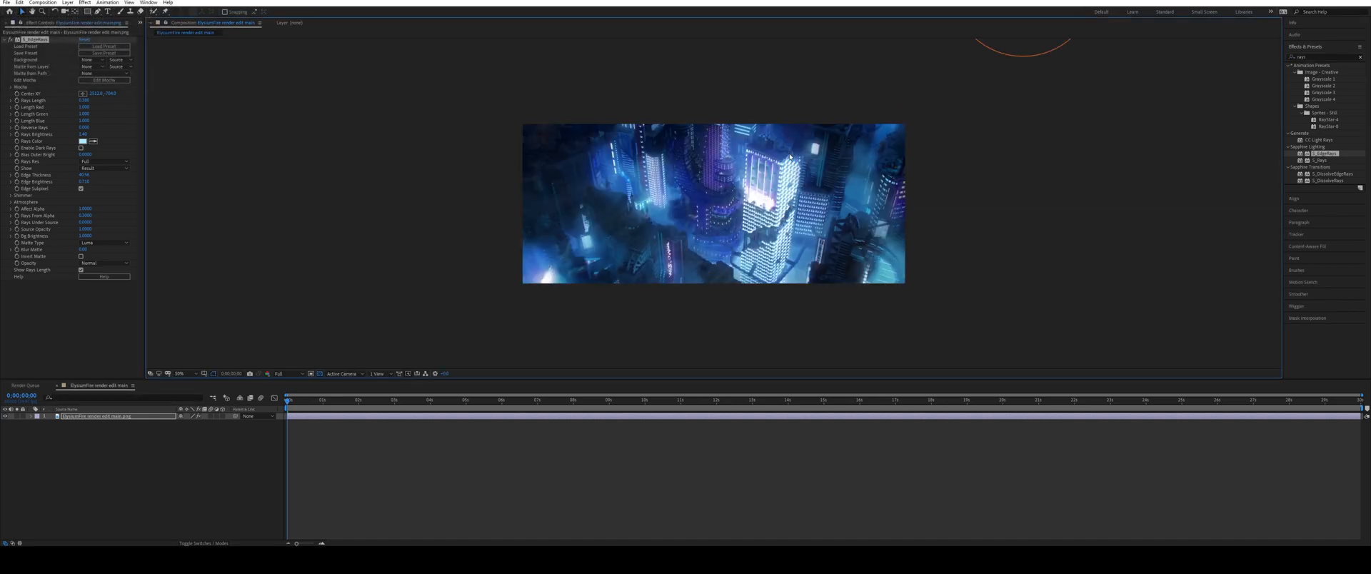
drag(1019, 51, 914, 186)
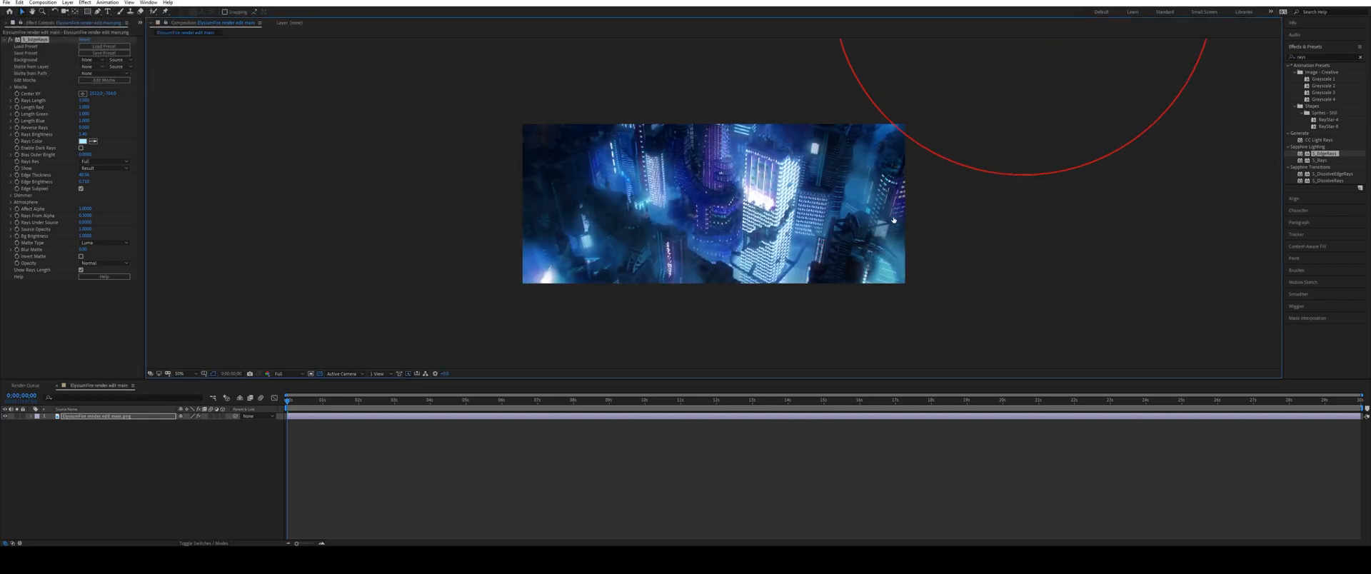
drag(1000, 49, 995, 45)
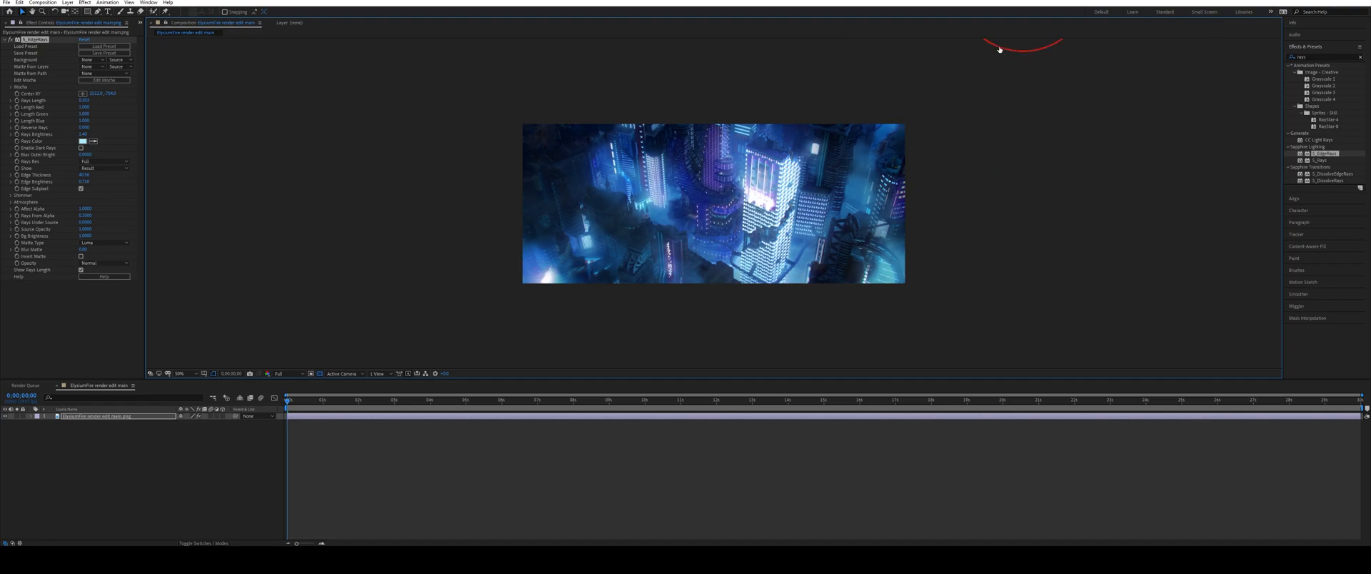
Step: Readjust the rays length and place the rays centre well below the middle of the image
key(comma)
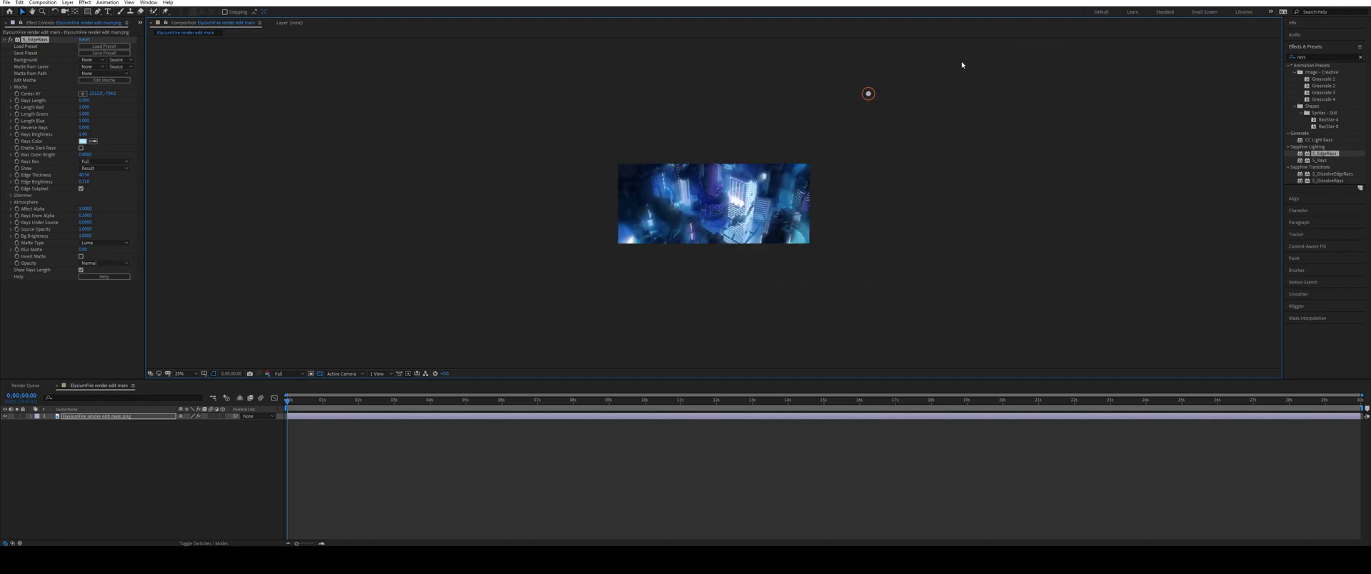
drag(867, 92, 599, 143)
key(period)
mouse_move(483, 83)
mouse_down()
mouse_move(434, 138)
mouse_move(453, 99)
mouse_up()
mouse_move(431, 146)
mouse_down()
mouse_move(423, 175)
mouse_move(545, 98)
mouse_move(877, 57)
mouse_move(743, 357)
mouse_move(679, 386)
mouse_move(711, 381)
mouse_move(692, 331)
mouse_up()
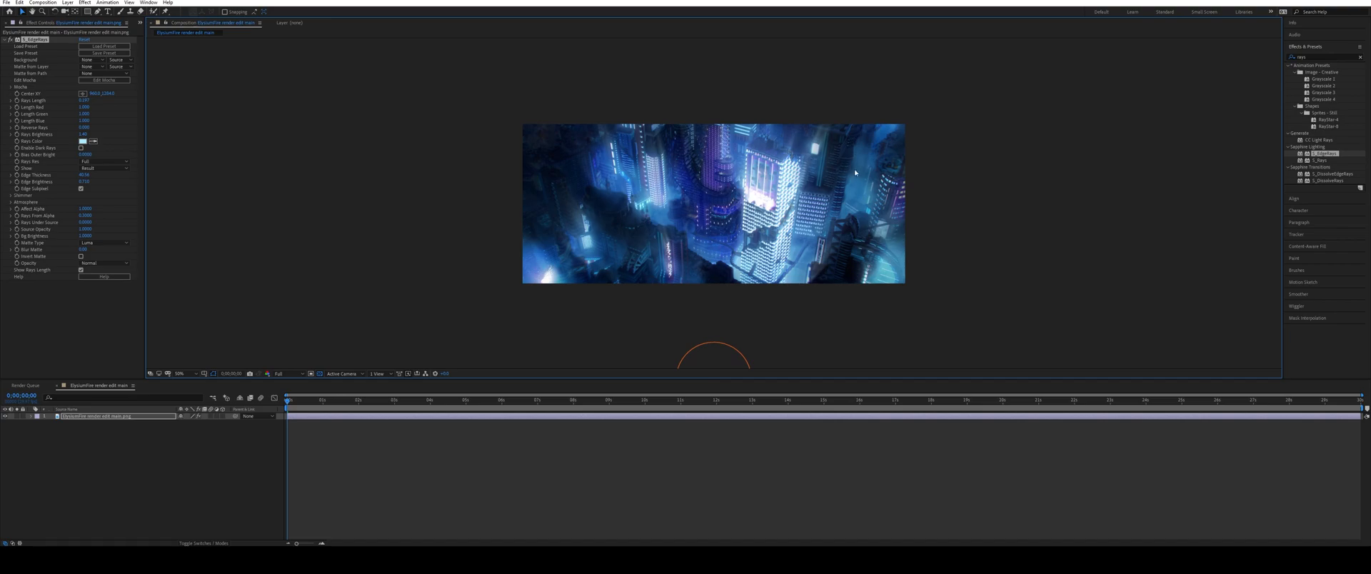
key(comma)
drag(715, 307, 729, 346)
key(period)
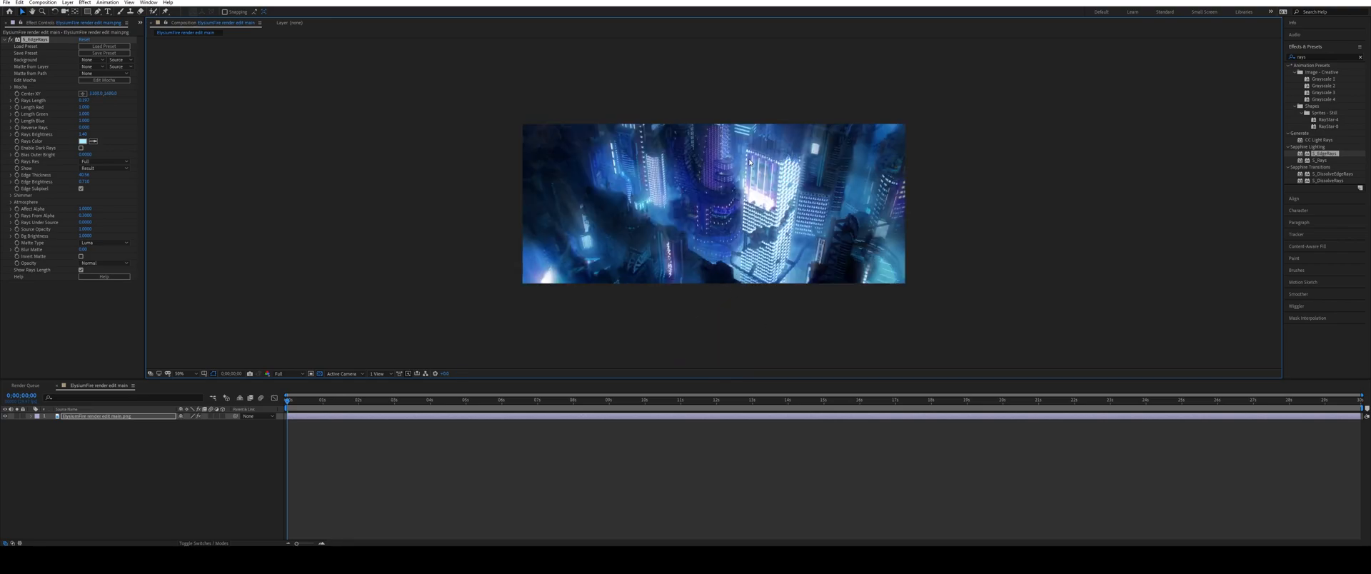
Step: Readjust the rays brightness and increase the edge thickness of S_EdgeRays
drag(83, 134, 84, 134)
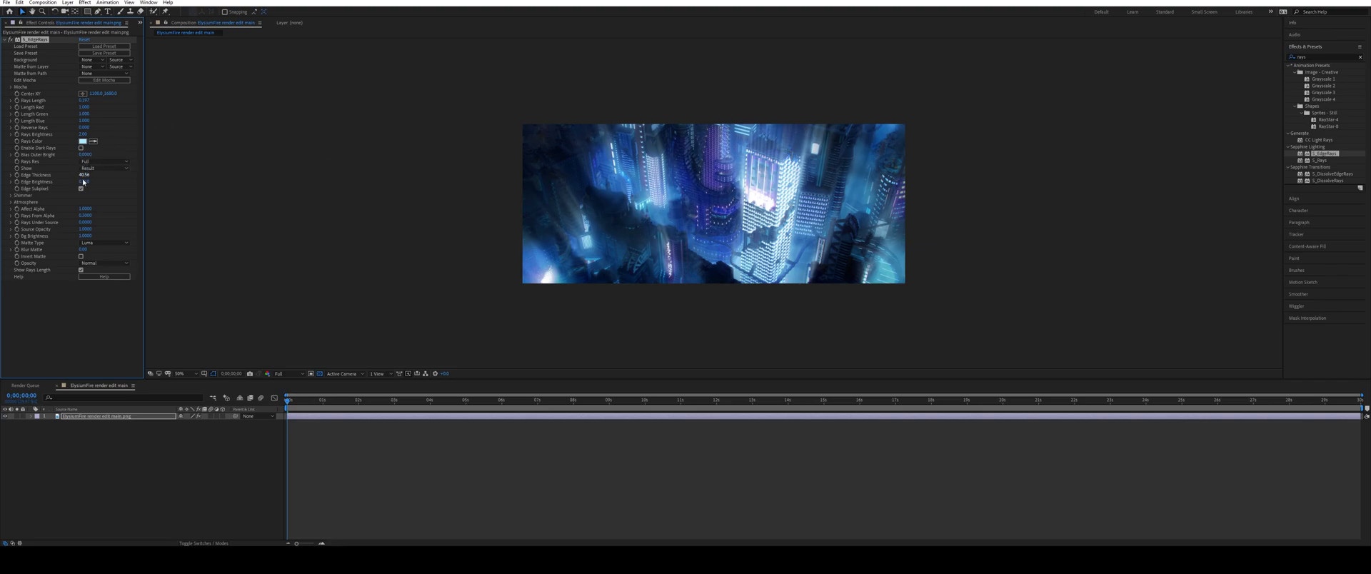
drag(96, 176, 101, 176)
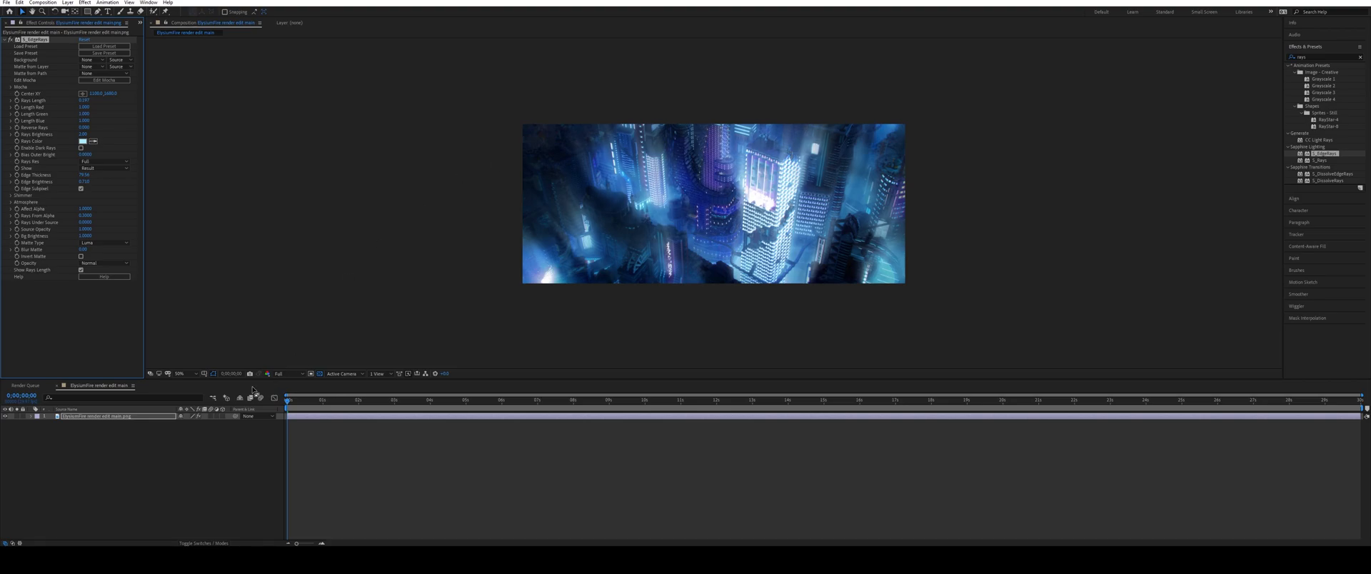
Step: Queue the current frame for output as Godrays.png and render it
key(ctrl+m)
click(221, 440)
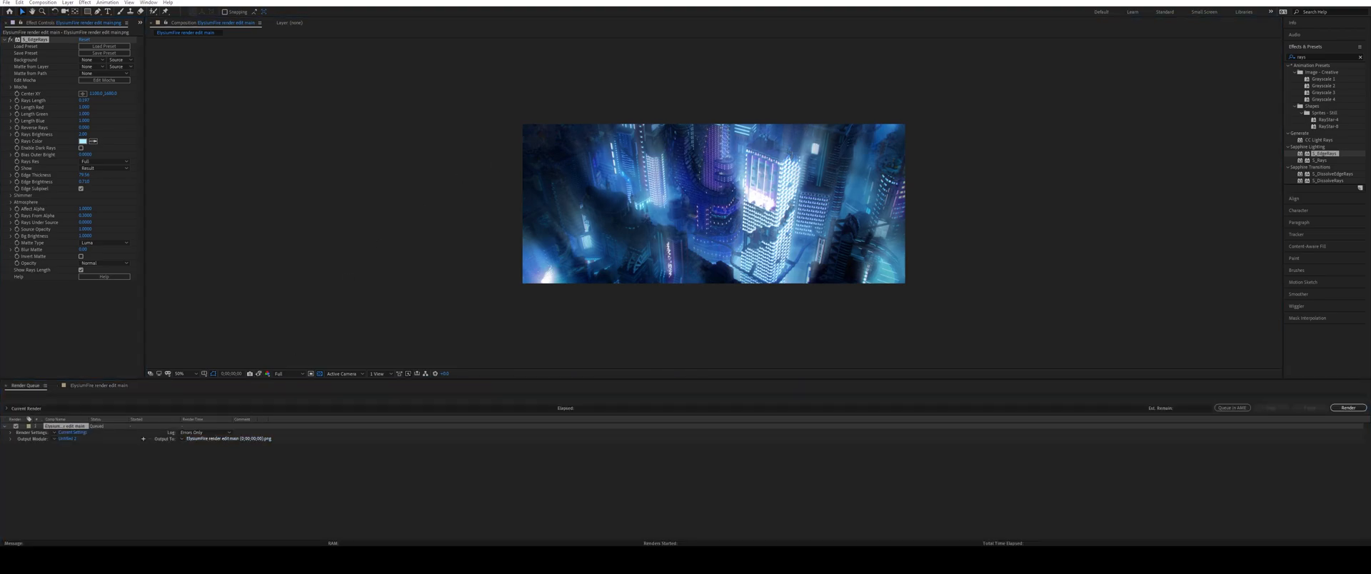
key(Return)
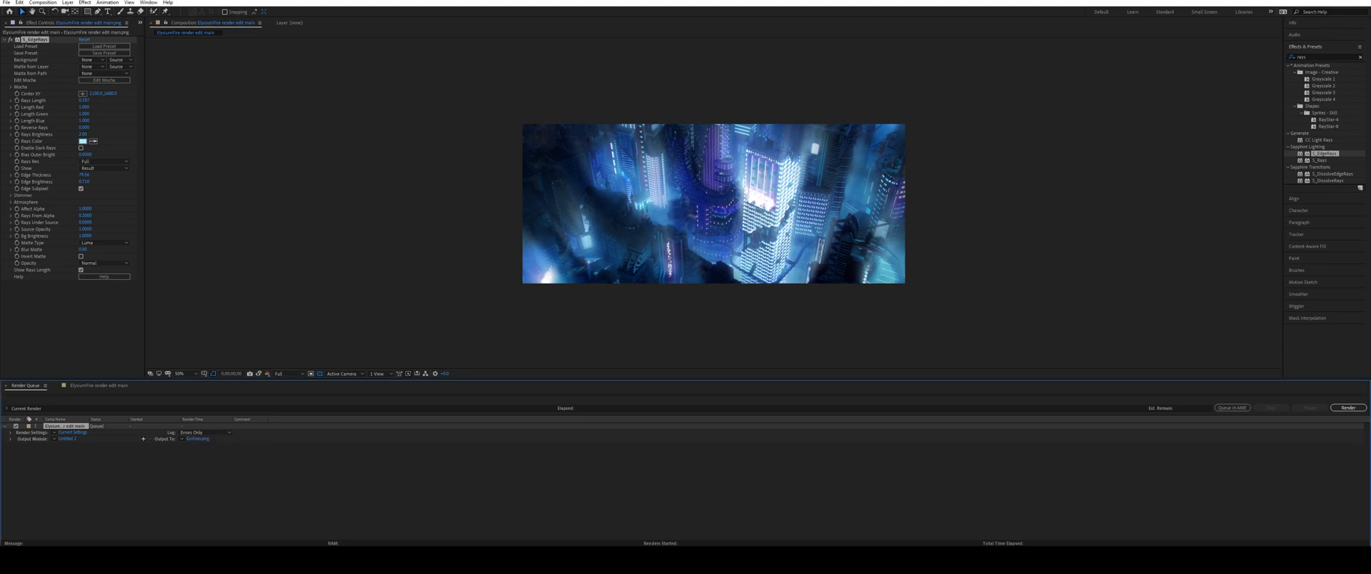
click(201, 555)
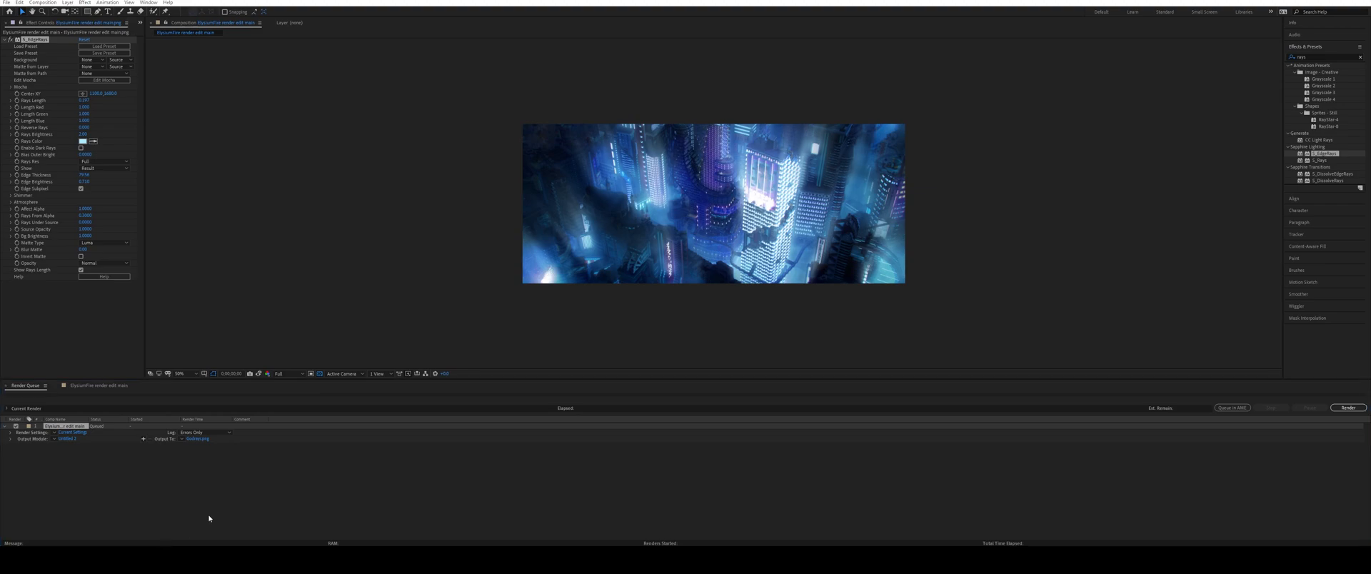
click(1347, 408)
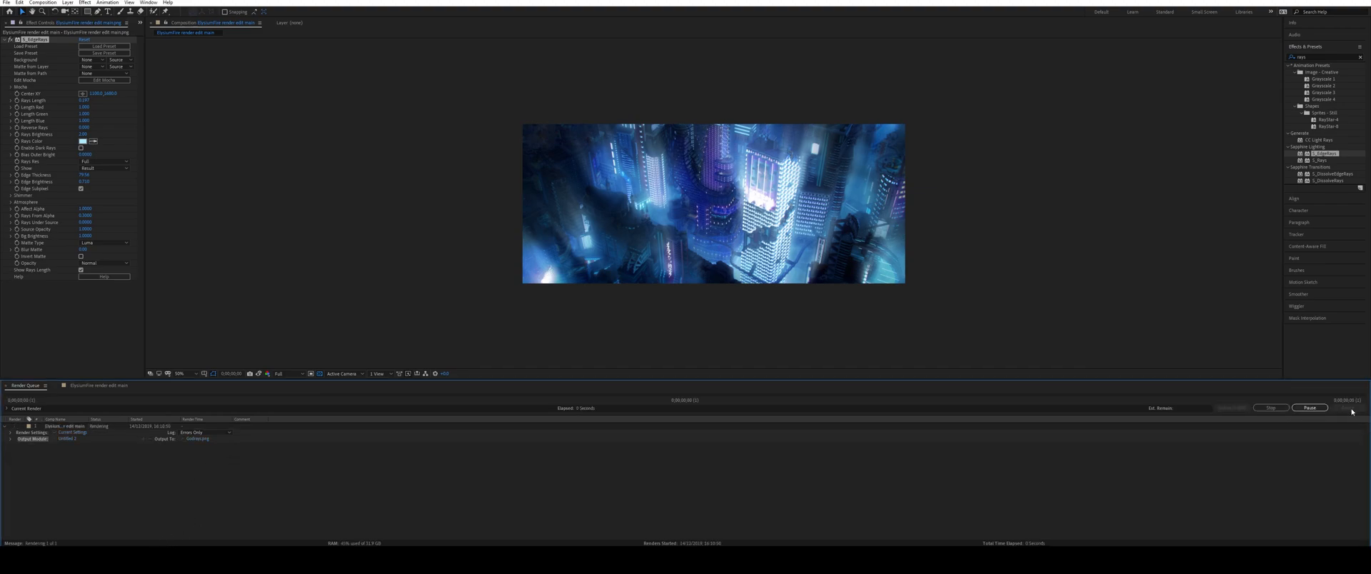
Step: Switch to Photoshop and dismiss its crash report without sending it
click(147, 557)
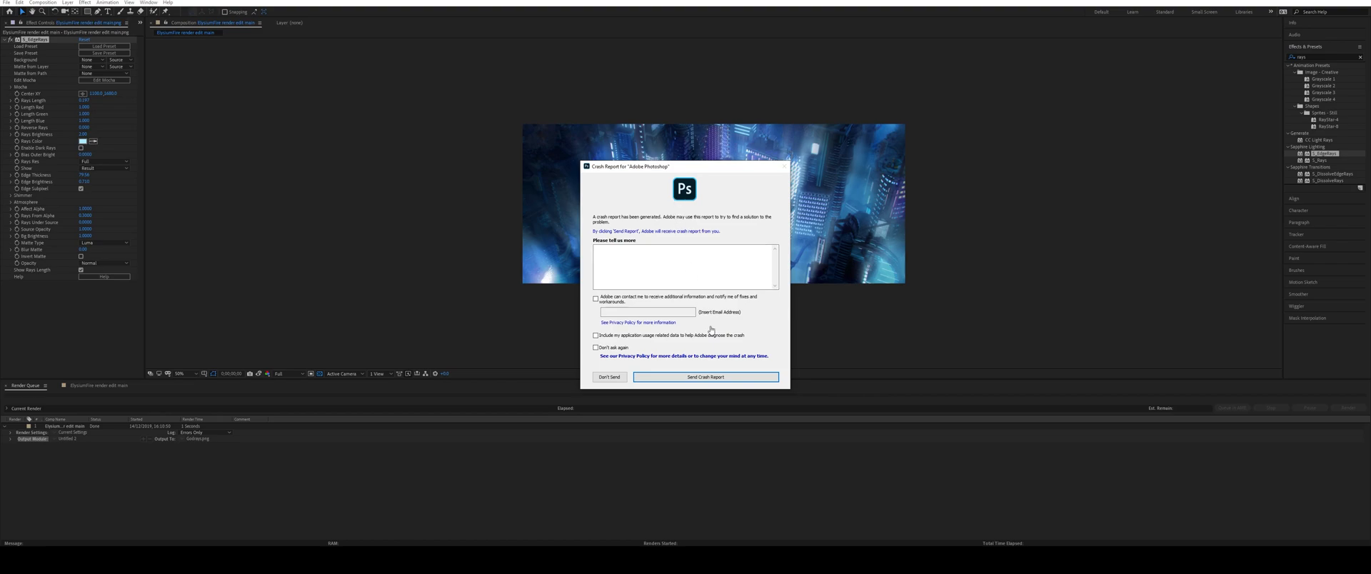
click(610, 377)
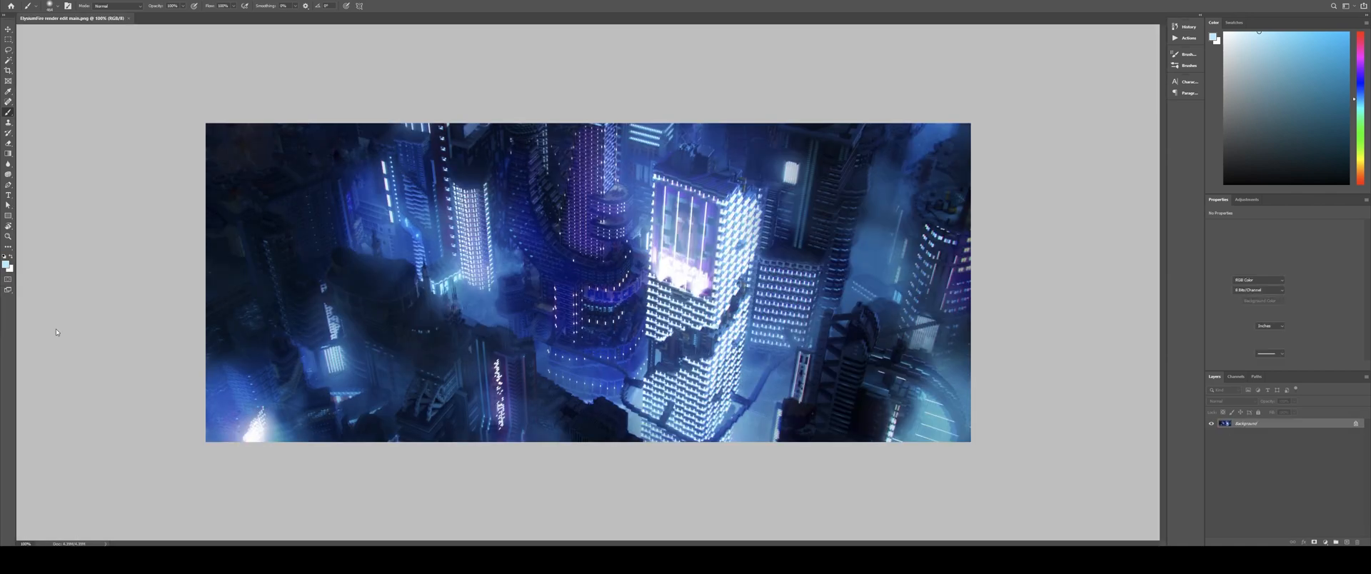
Step: Place the Godrays render over the image, unlock the background layer and add a layer mask to Godrays
key(Return)
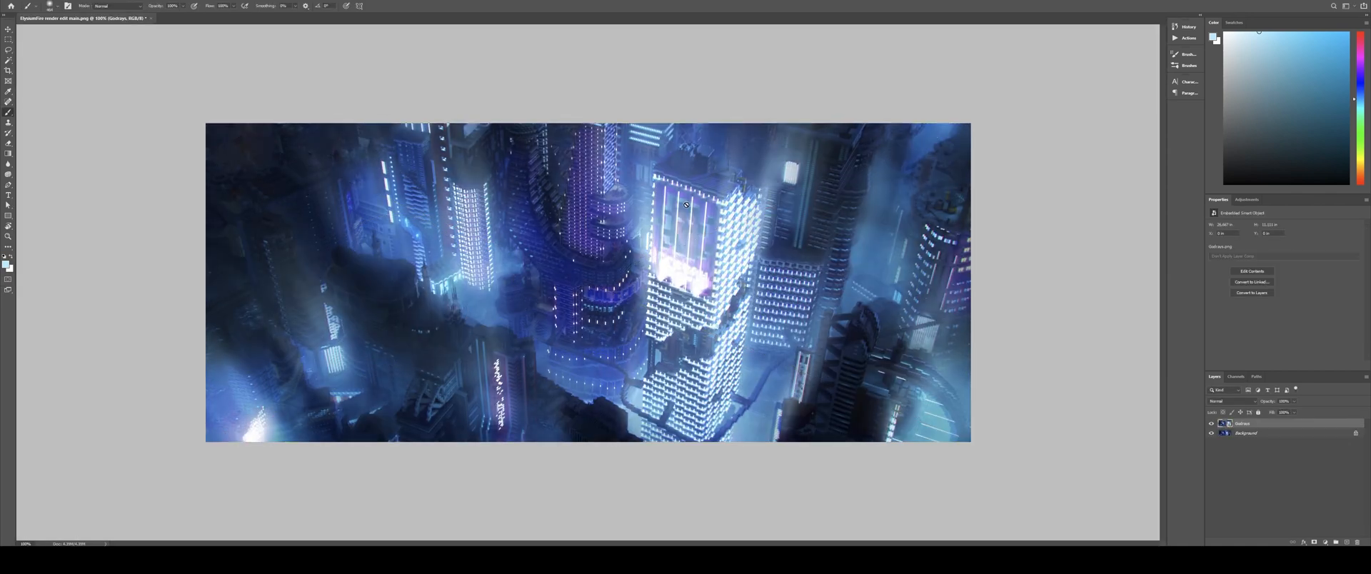
click(1356, 434)
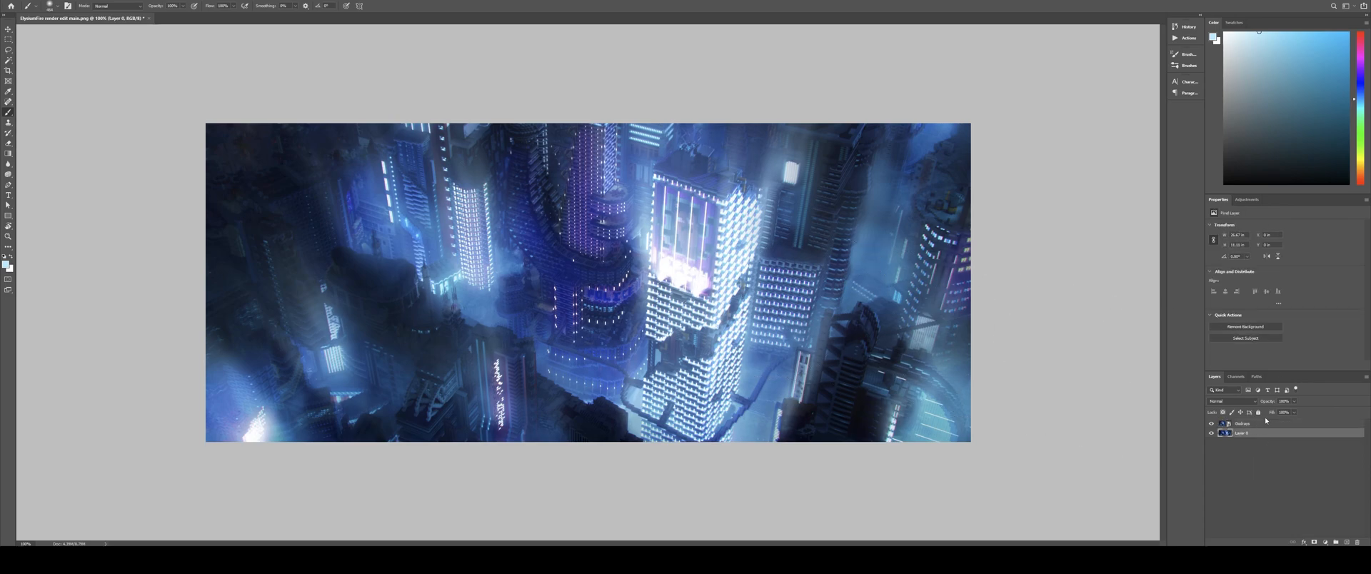
click(1314, 542)
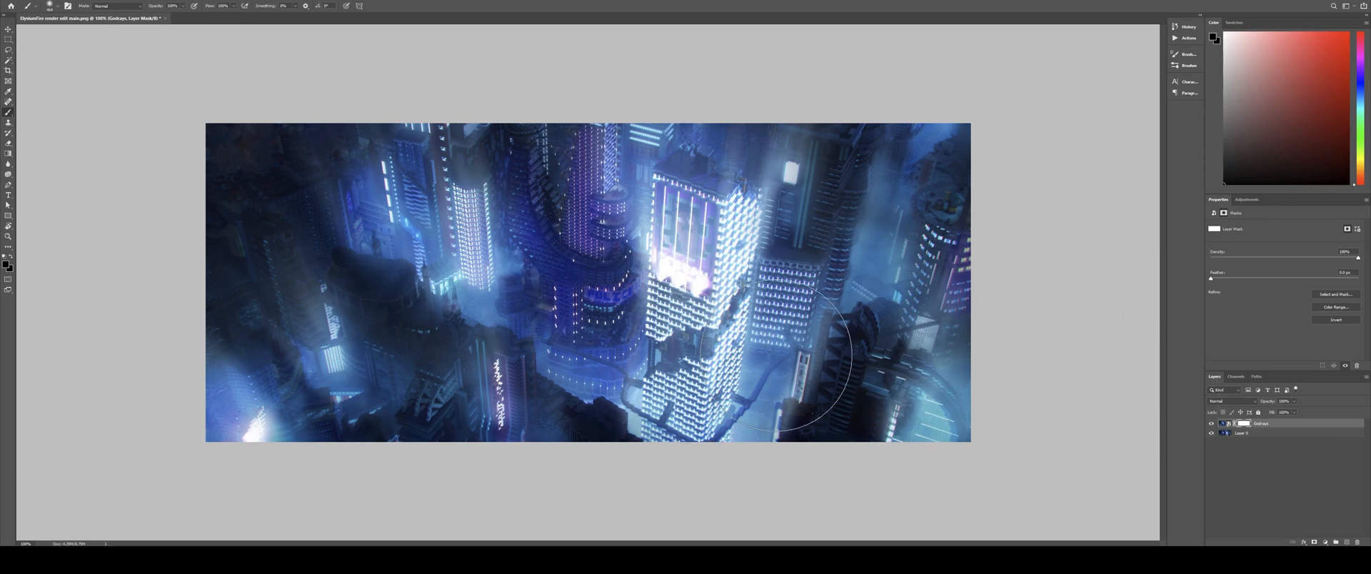
Step: Paint black with a large soft brush on the Godrays mask to hide the rays around the image's left and lower areas
click(1212, 423)
click(1212, 424)
key(ctrl+minus)
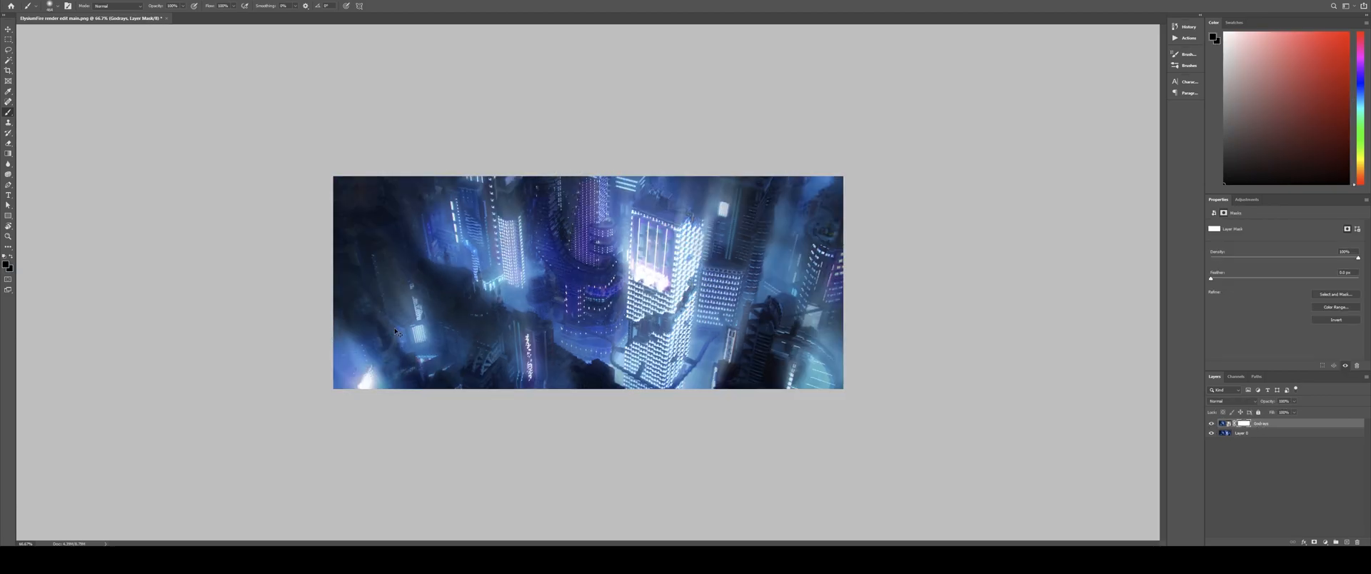
mouse_move(358, 321)
mouse_down()
mouse_move(398, 228)
mouse_move(560, 435)
mouse_move(890, 377)
mouse_move(786, 228)
mouse_move(726, 454)
mouse_up()
mouse_move(575, 442)
mouse_down()
mouse_move(398, 429)
mouse_move(375, 344)
mouse_move(463, 300)
mouse_up()
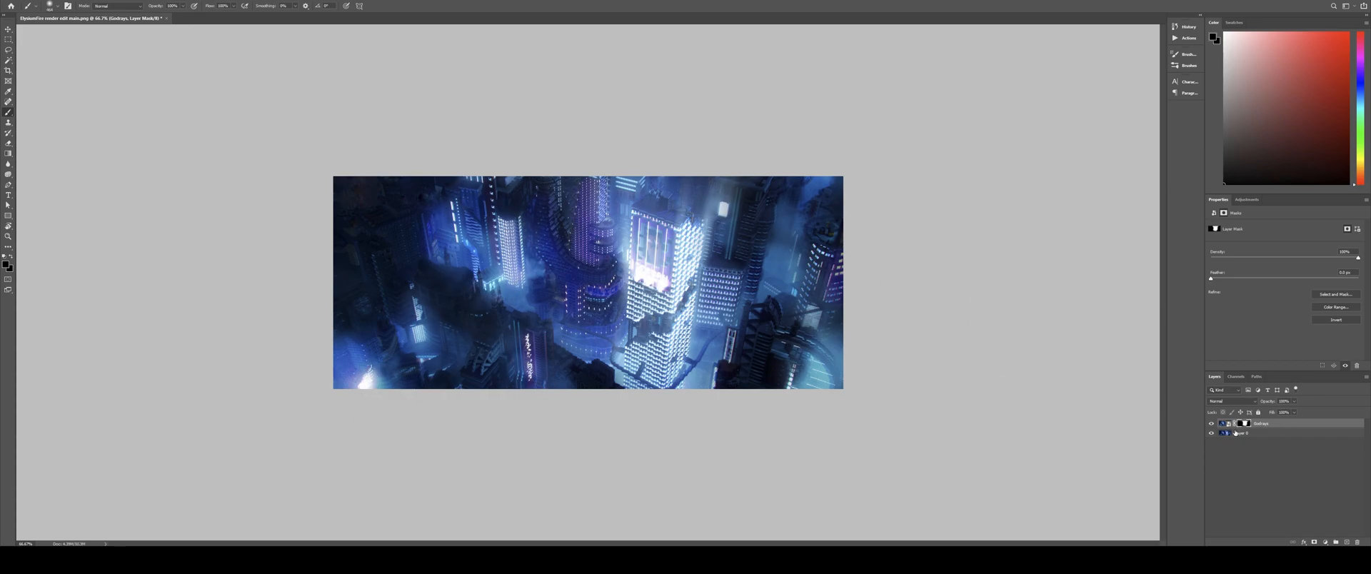
Step: Compare the image with and without the masked Godrays layer and view it at 100%
click(1210, 424)
click(1210, 424)
click(1210, 424)
click(1210, 424)
key(ctrl+0)
key(ctrl+1)
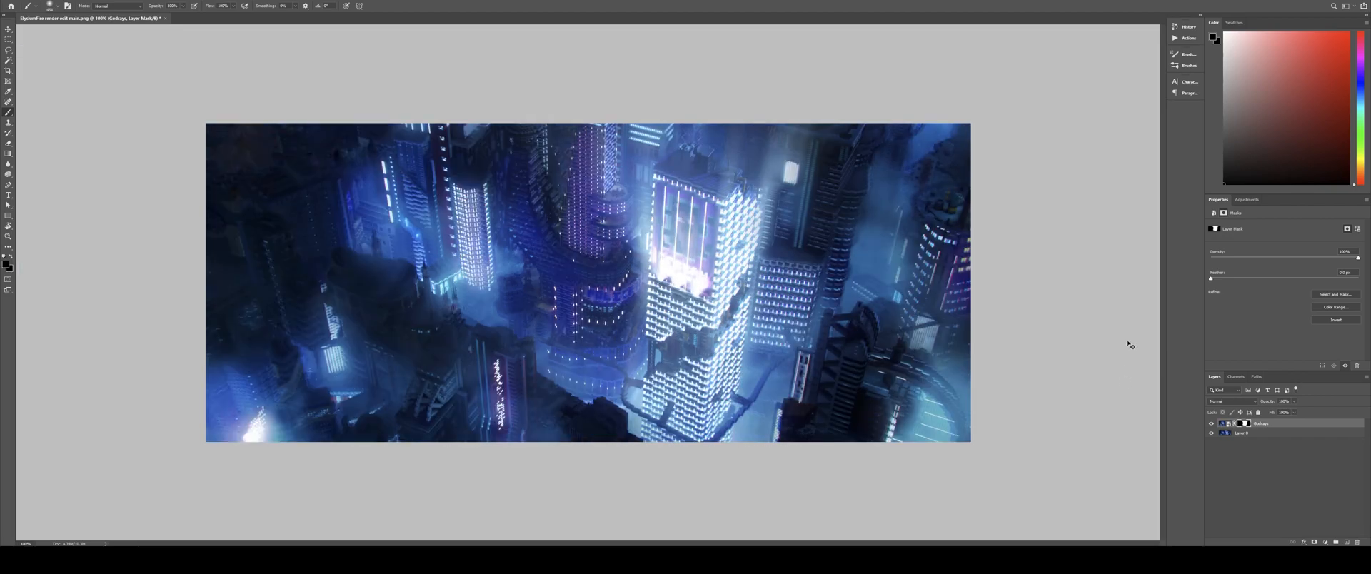
Step: Preview alternative blend modes on the Godrays layer, return it to Normal, and compare the image with and without it
click(1241, 401)
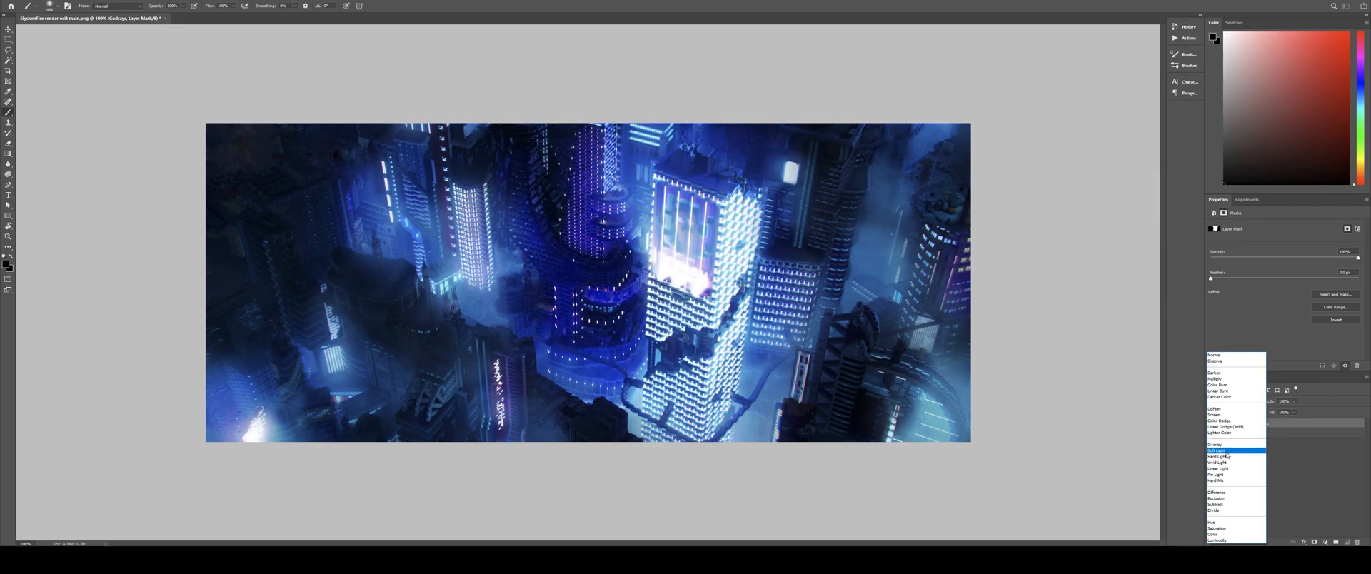
click(1216, 355)
click(1212, 424)
click(1211, 424)
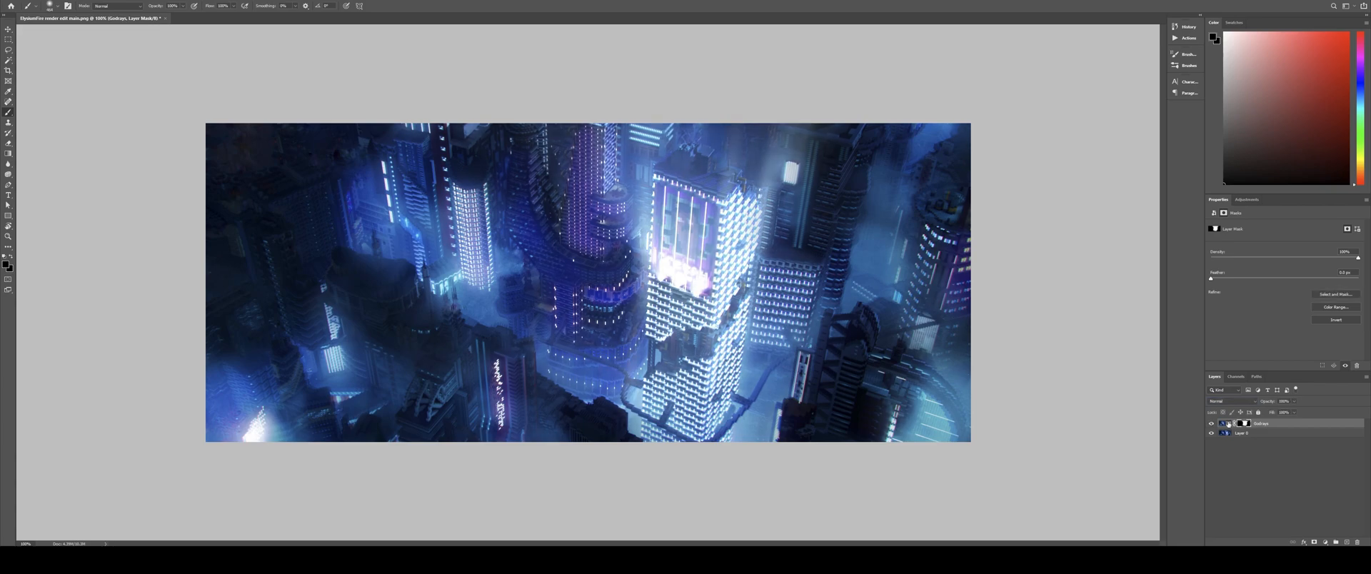
Step: Convert the masked Godrays layer to a smart object, then cool its temperature and raise its highlights in the Camera Raw filter
right_click(1281, 426)
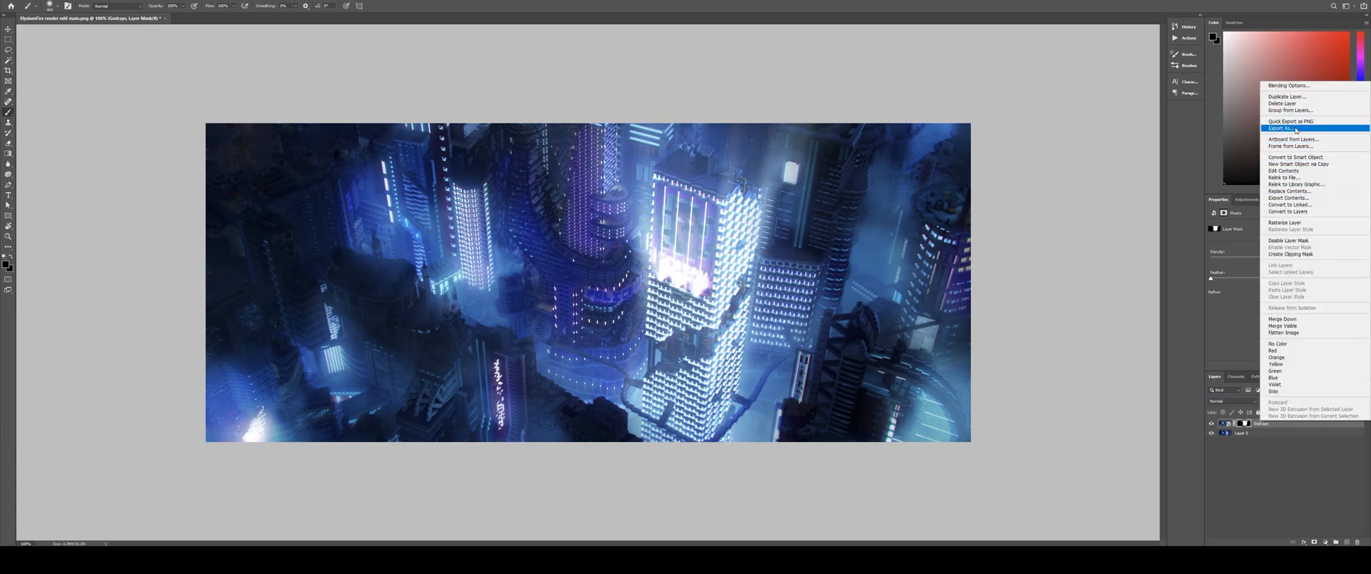
click(1296, 157)
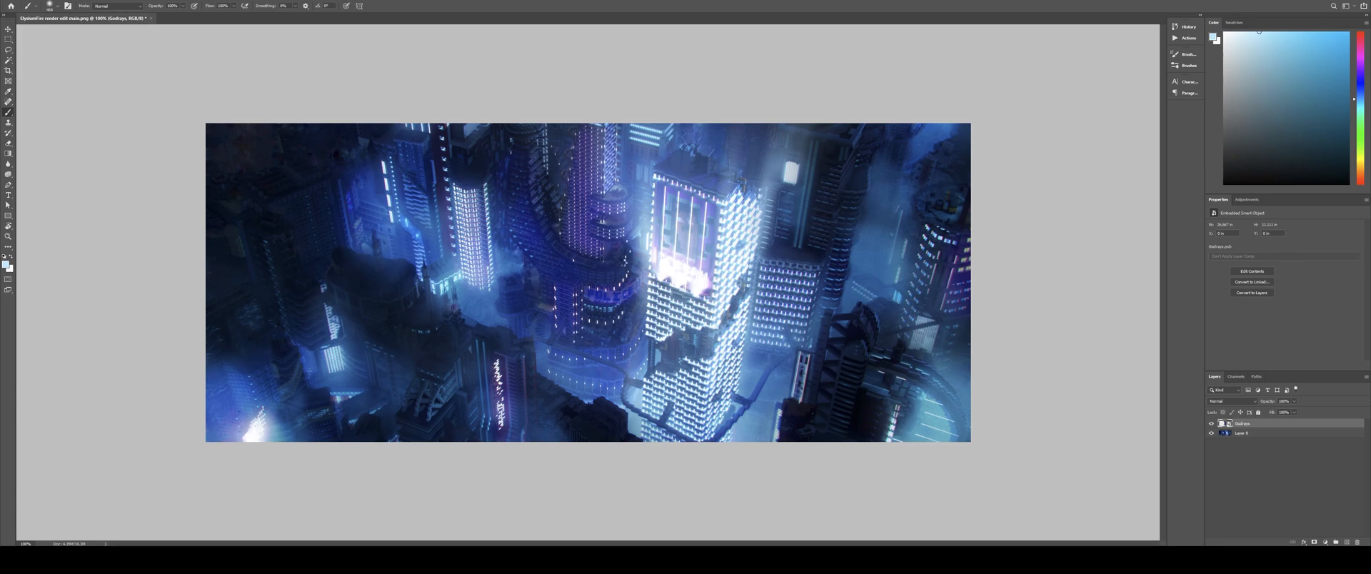
key(ctrl+shift+a)
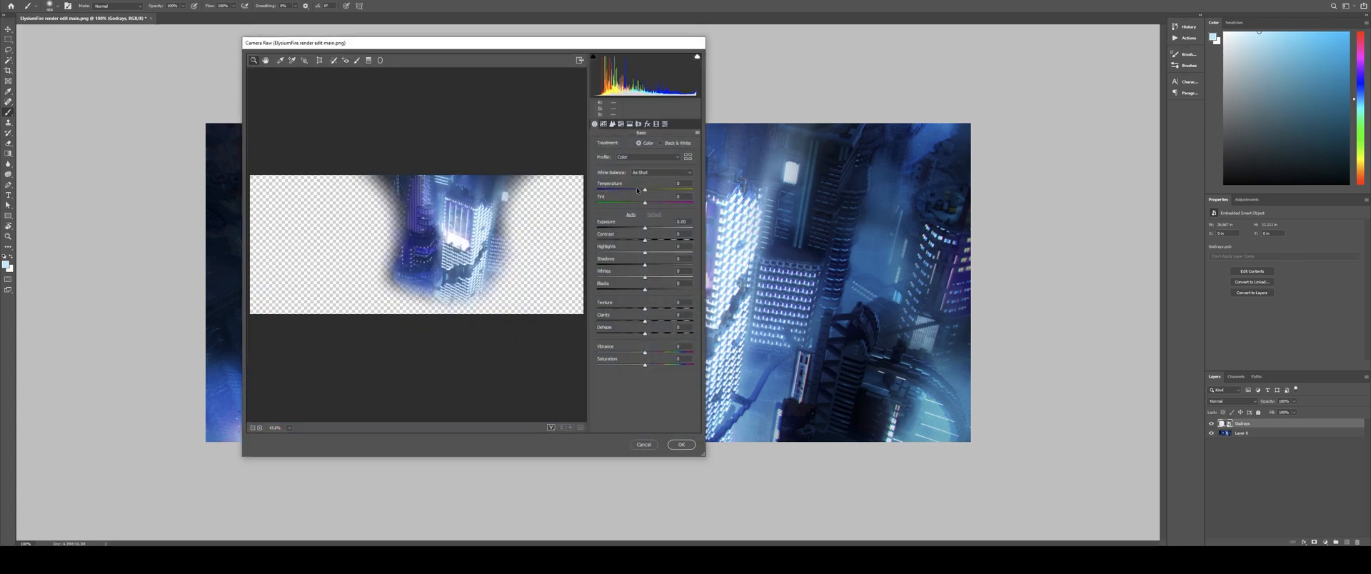
drag(636, 190, 641, 189)
drag(650, 253, 657, 254)
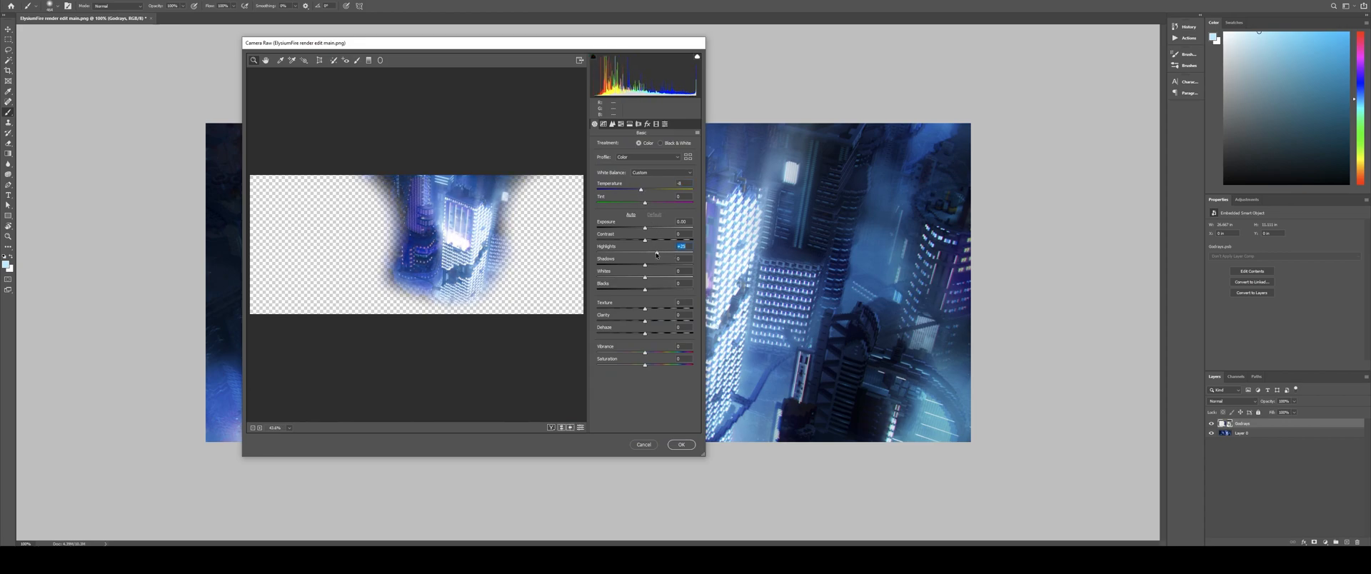
Step: Add a cyan-blue Split Toning tint to the Godrays highlights, apply the Camera Raw filter, and compare the layer on and off
click(620, 124)
click(627, 145)
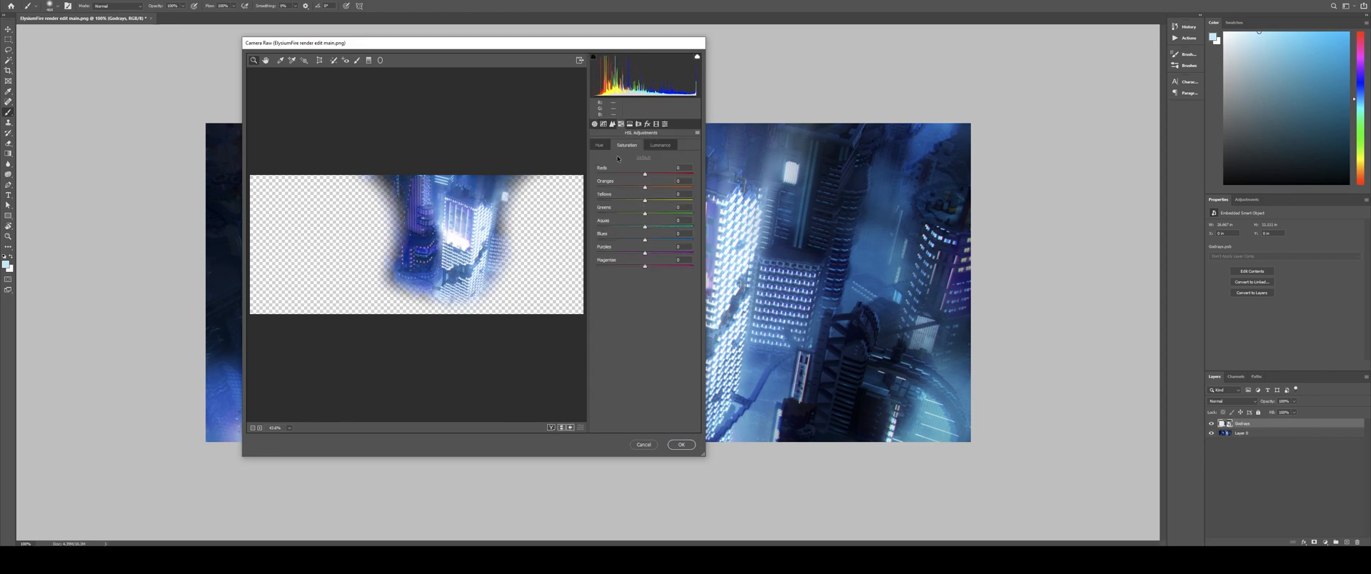
click(603, 123)
click(629, 123)
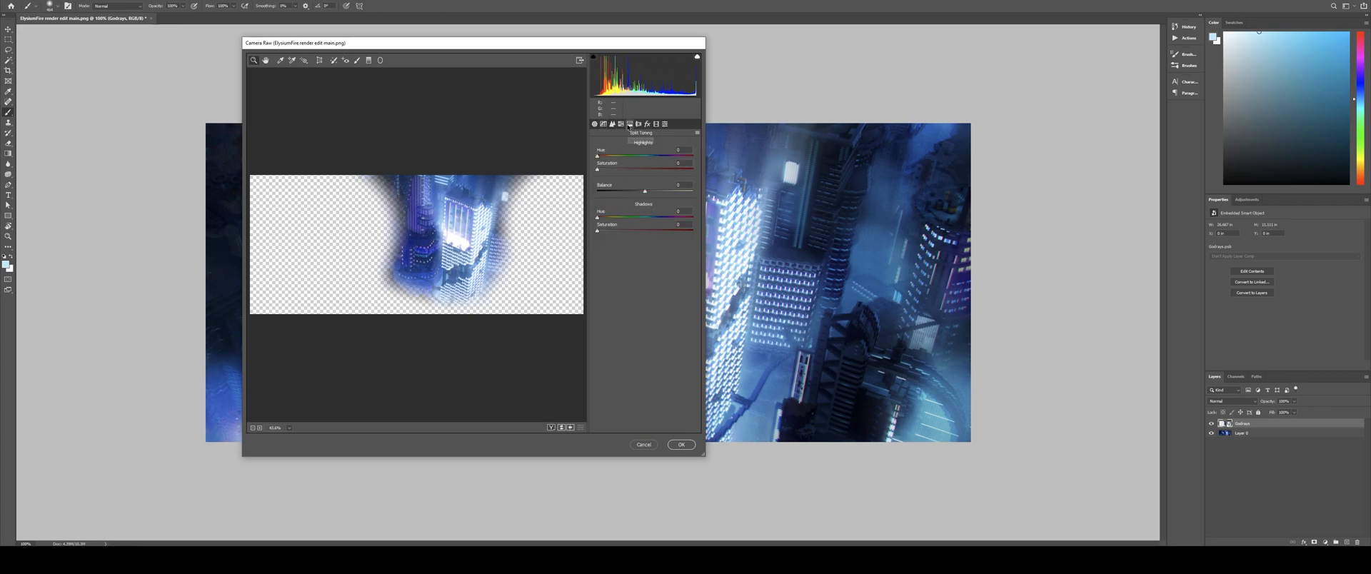
mouse_move(610, 156)
mouse_down()
mouse_move(647, 156)
mouse_move(628, 169)
mouse_up()
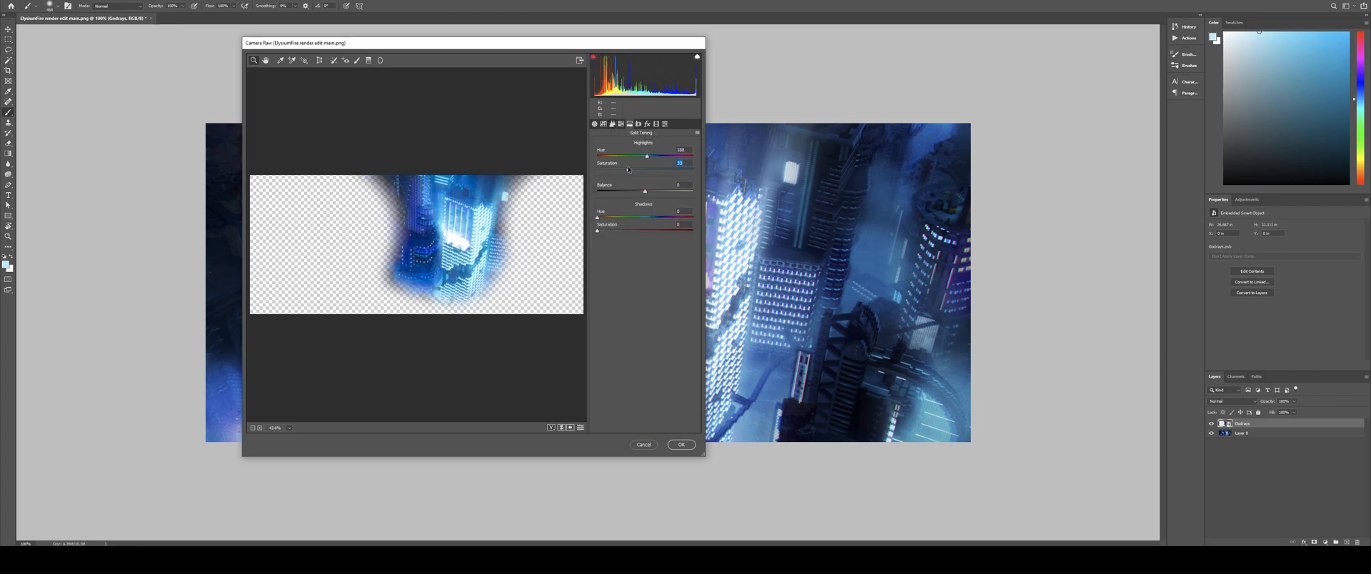
click(681, 444)
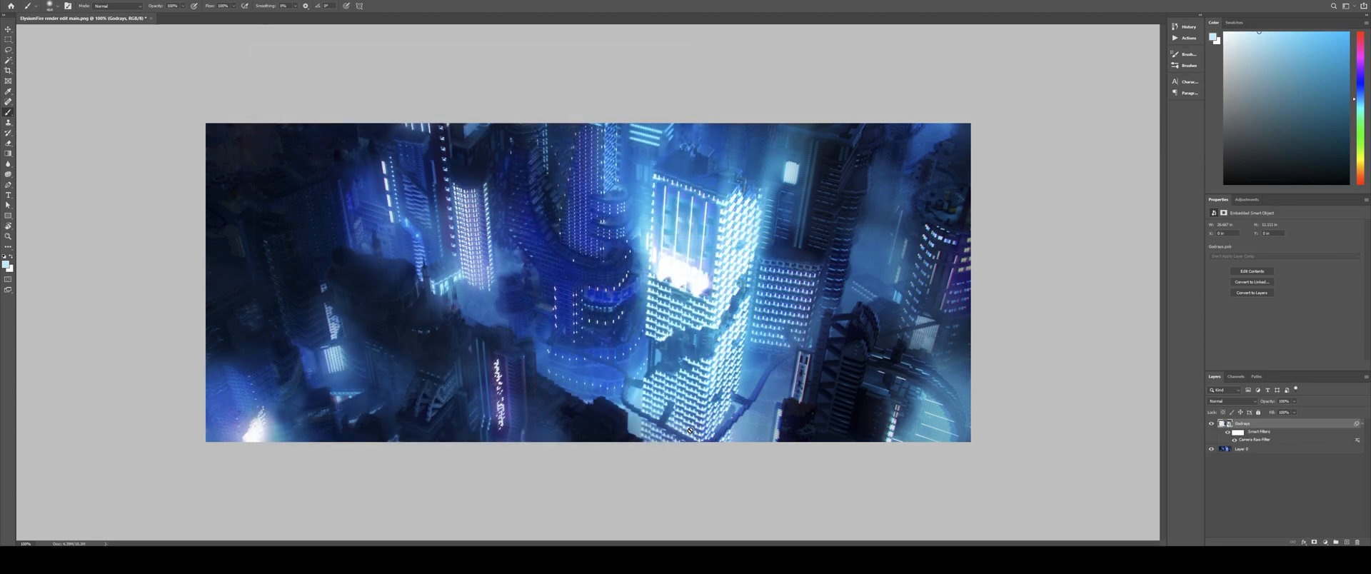
click(1212, 424)
click(1212, 424)
Step: Edit the Godrays Camera Raw filter to reduce the highlights' Split Toning saturation and raise the whites, then compare the layer on and off
click(621, 125)
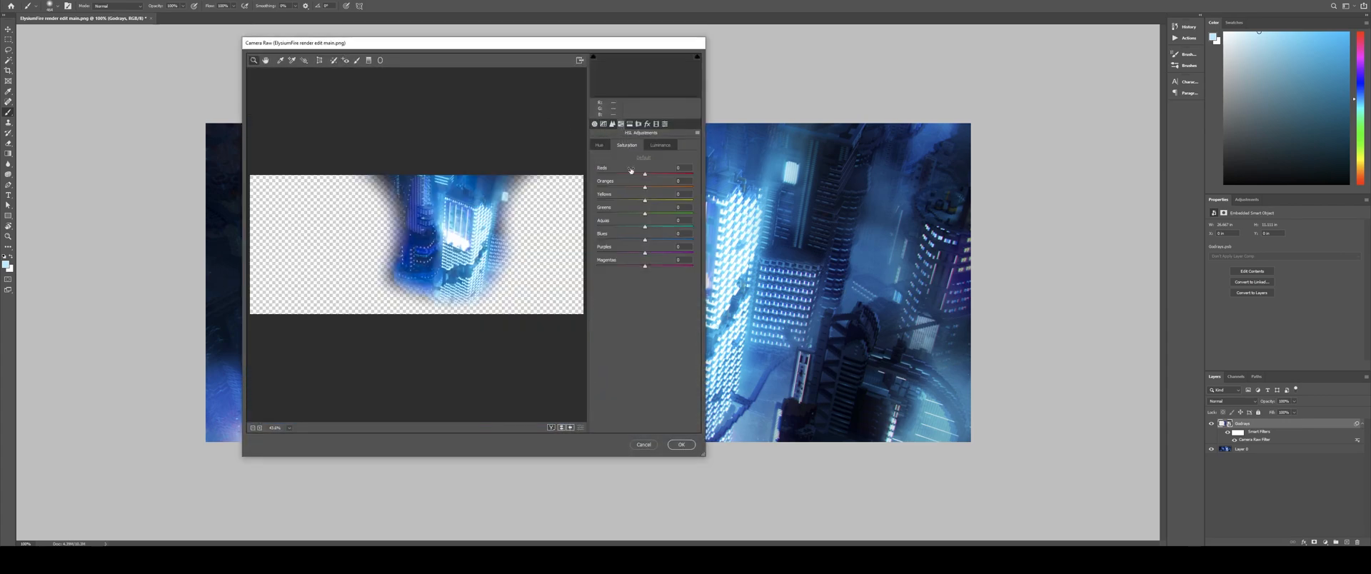
click(630, 124)
click(614, 170)
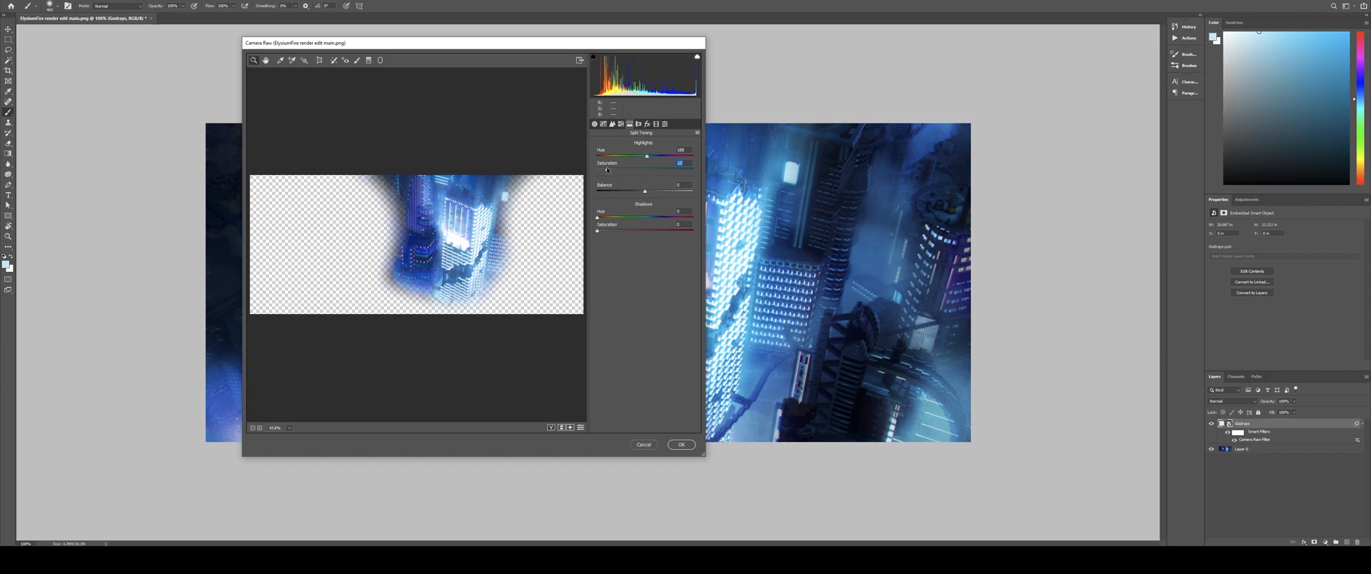
click(594, 124)
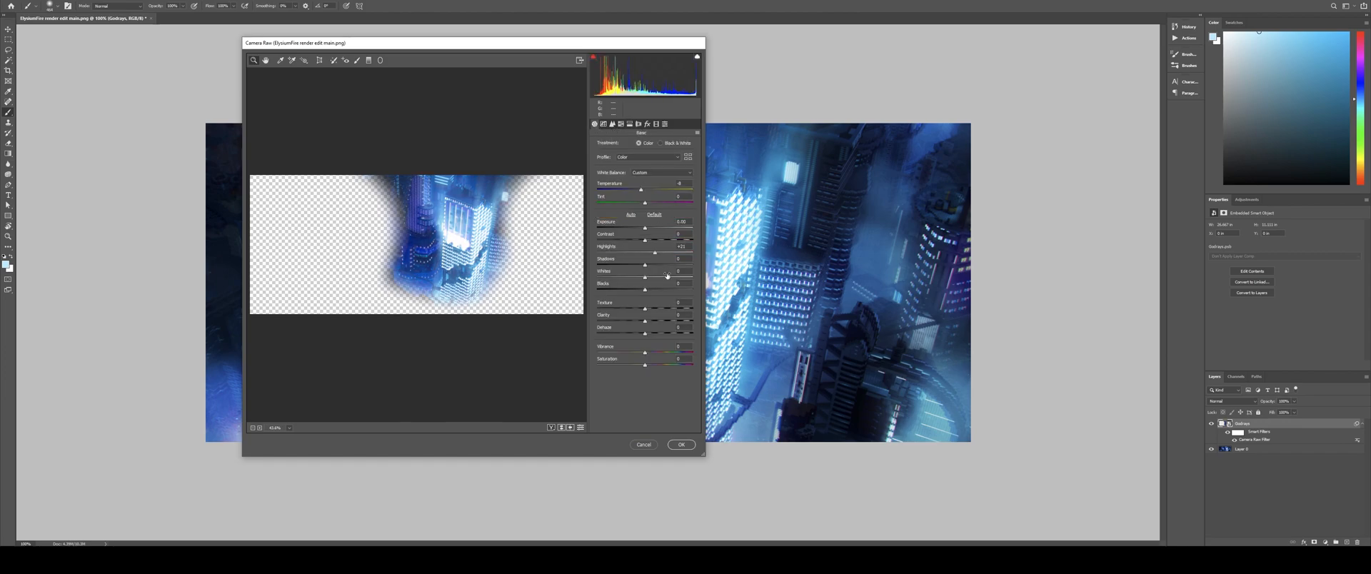
drag(650, 276, 657, 278)
click(683, 445)
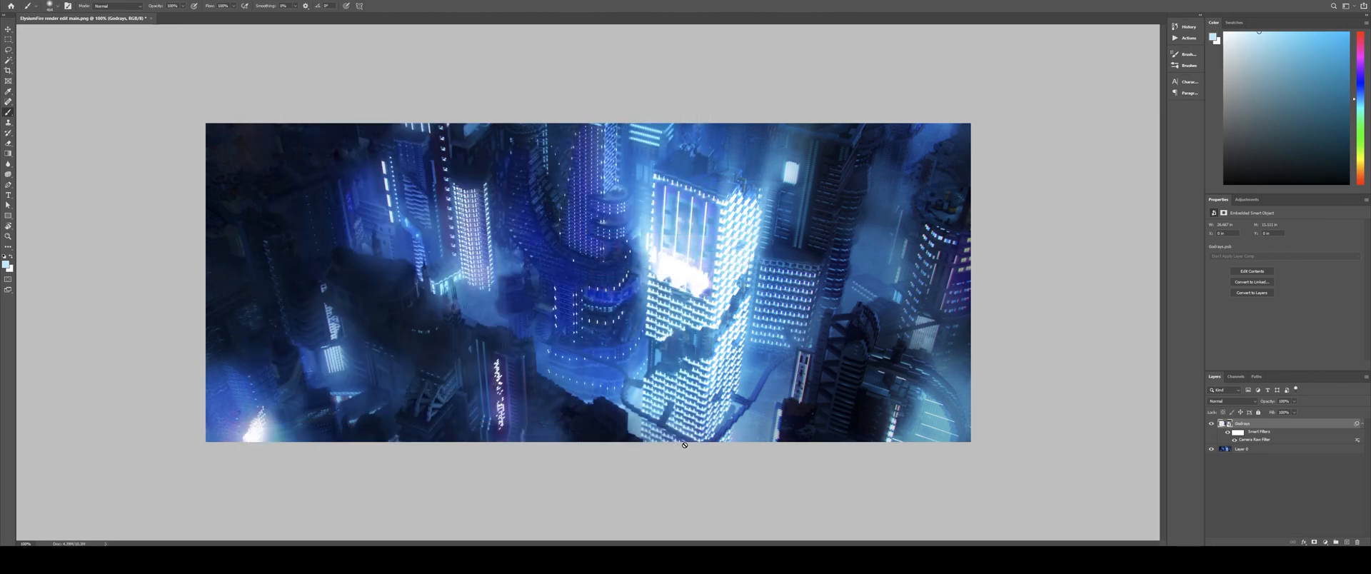
click(1211, 423)
click(1210, 423)
Step: Add a layer mask to Godrays and paint black over the central tower's glowing base with a small brush at reduced opacity
click(1315, 542)
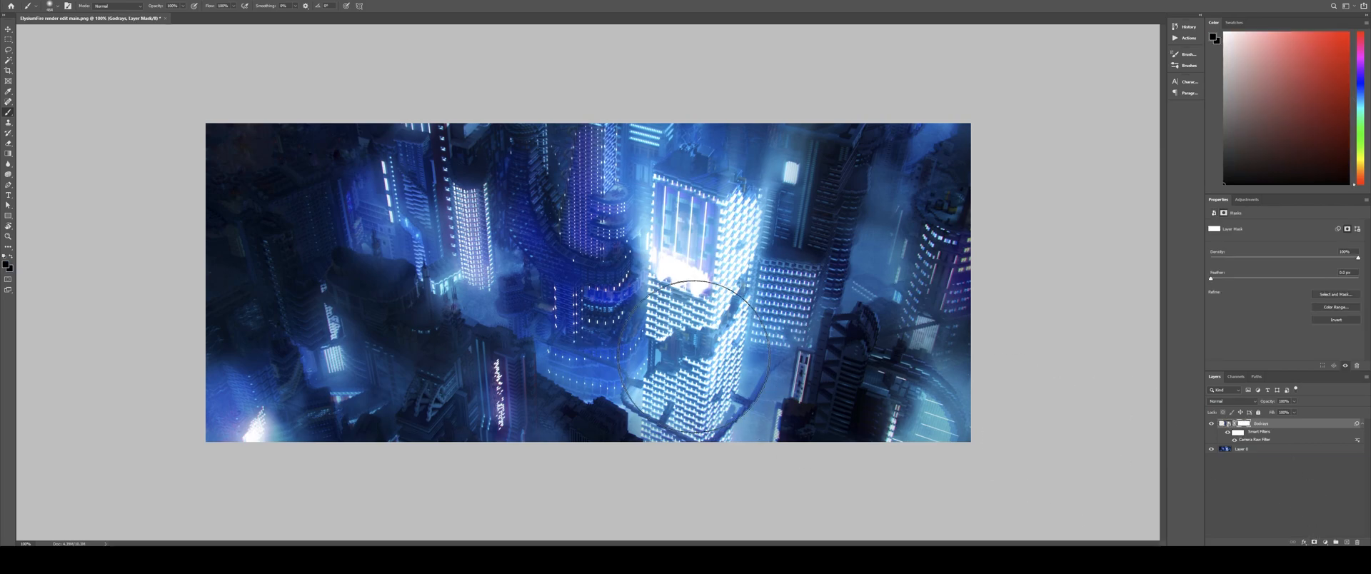
right_click(711, 275)
click(790, 309)
click(1274, 143)
mouse_move(665, 279)
mouse_down()
mouse_move(659, 261)
mouse_move(688, 276)
mouse_up()
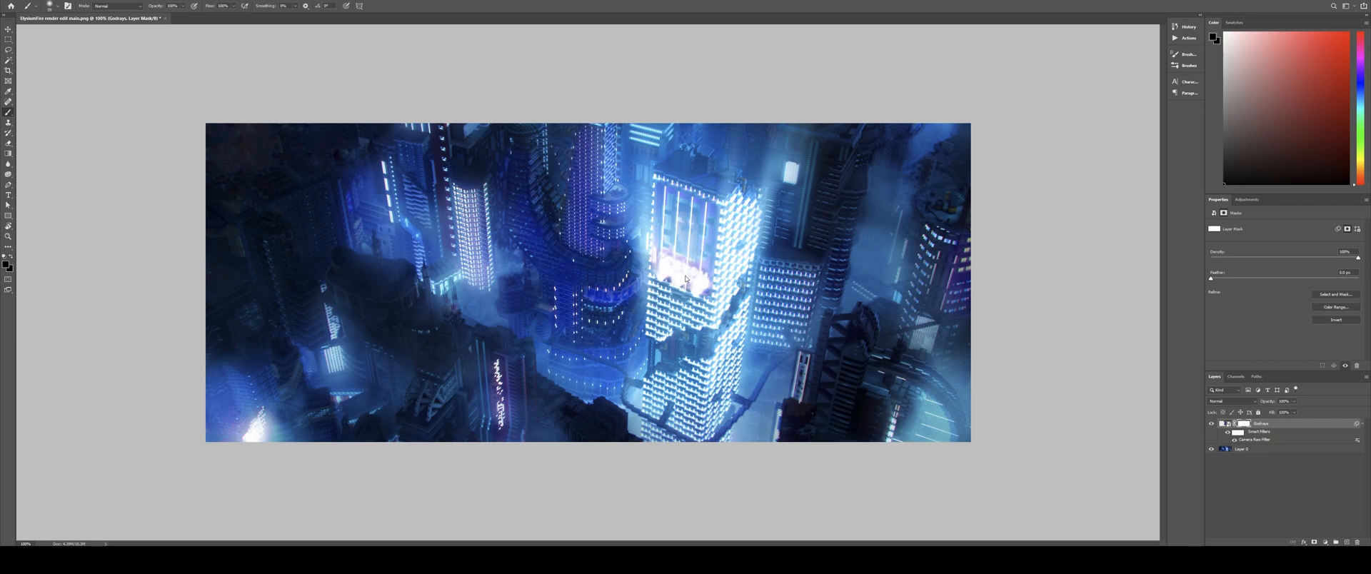
right_click(686, 286)
click(182, 6)
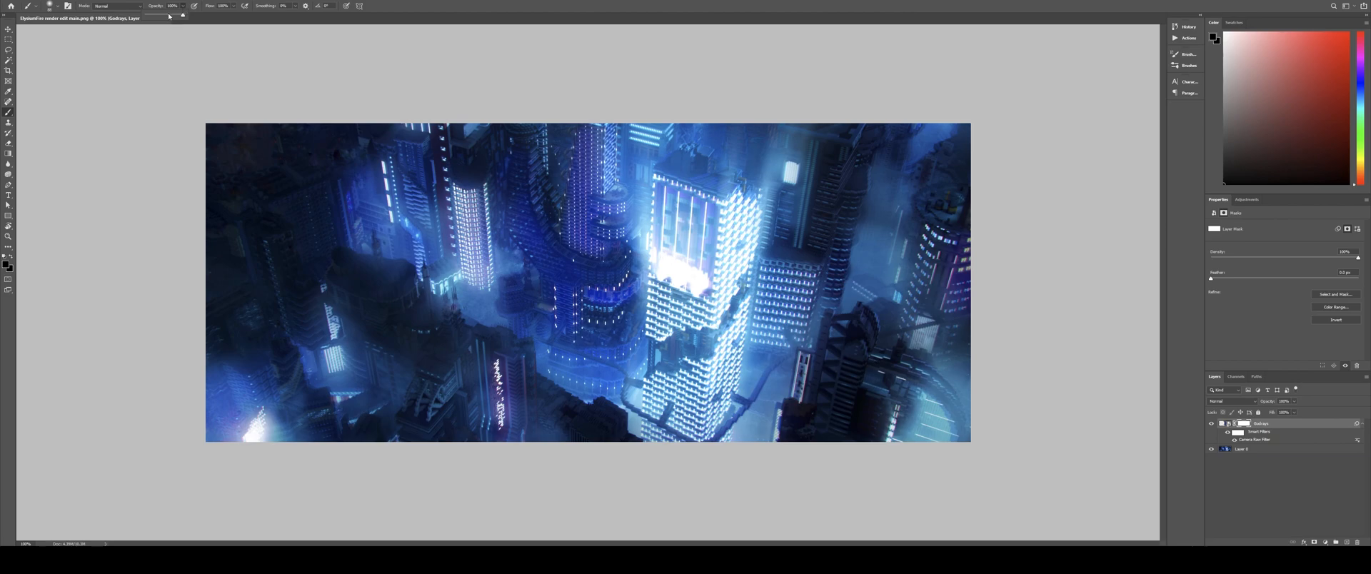
right_click(683, 281)
key(Return)
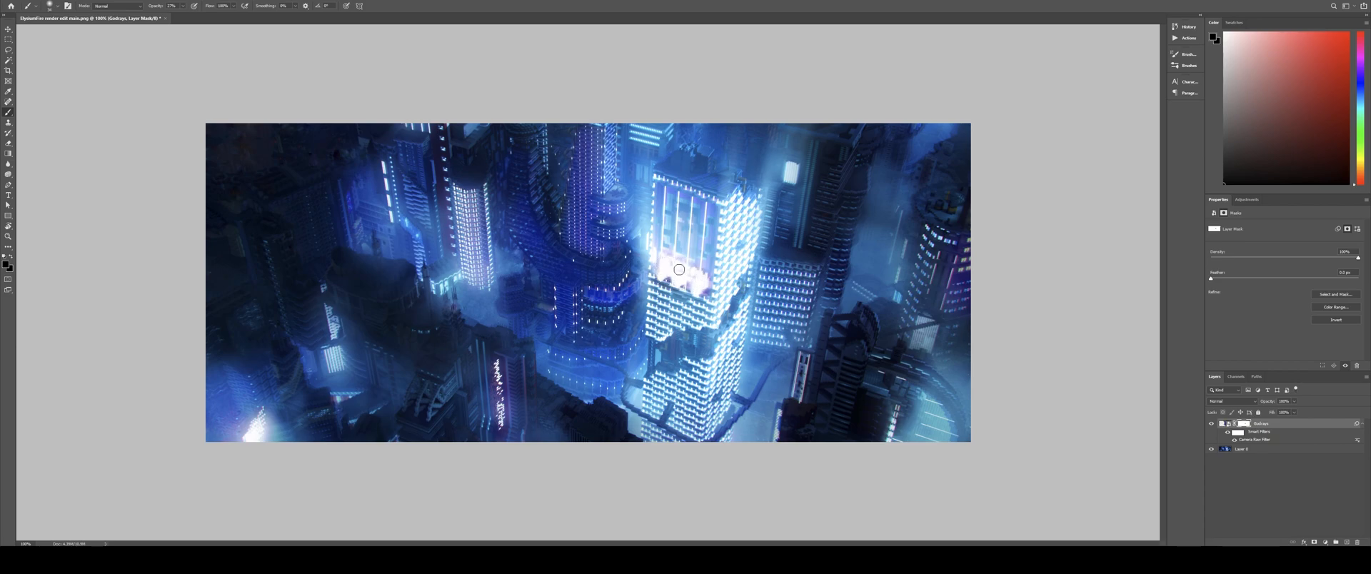
Step: Compare the image with and without the newly masked Godrays layer at 100% and zoomed out
click(1210, 423)
click(1210, 424)
click(1210, 424)
click(1210, 425)
key(ctrl+minus)
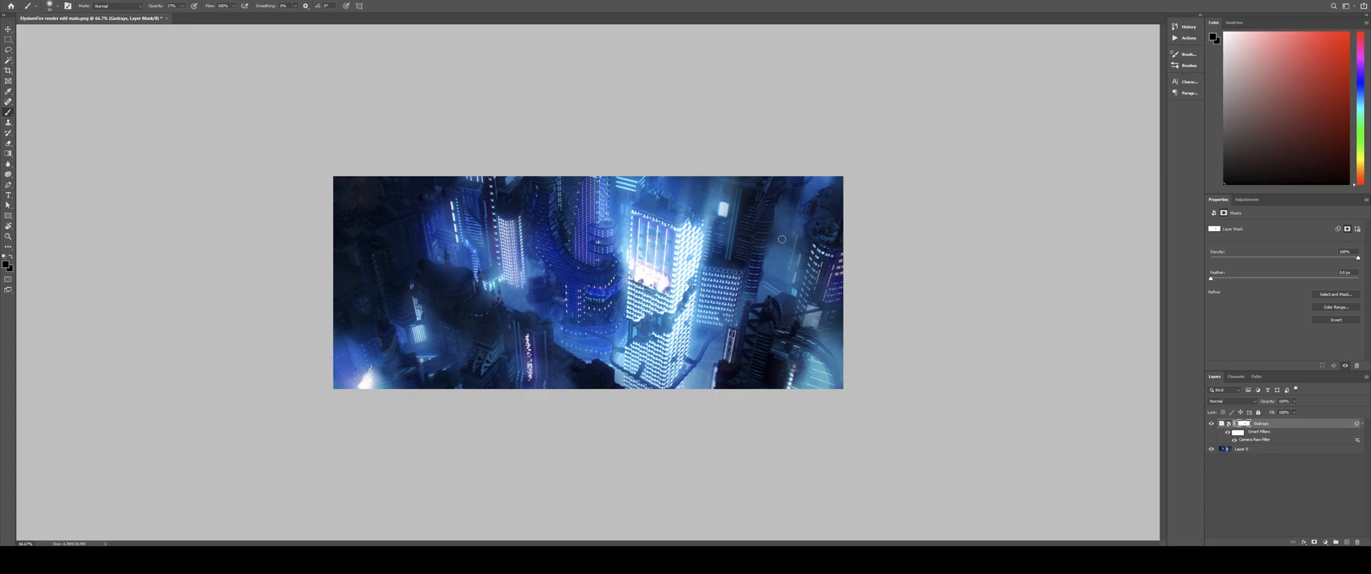
click(1210, 424)
click(1210, 424)
Step: Find City render final.png and place it as a new layer above Godrays
key(alt+Tab)
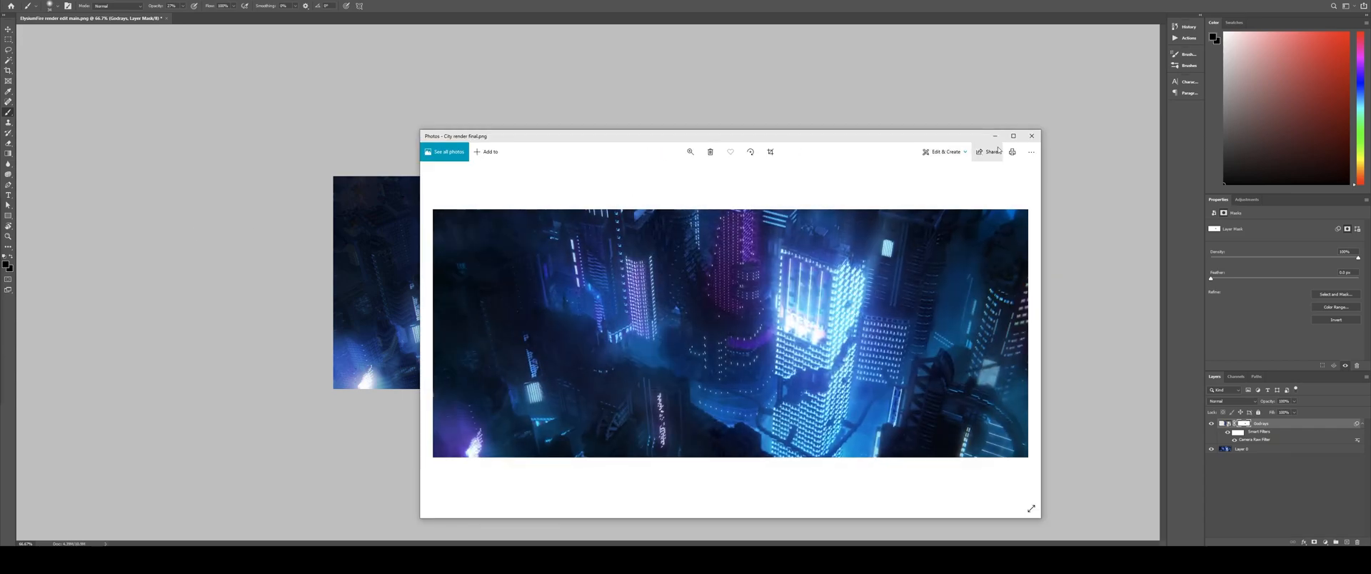
click(1031, 136)
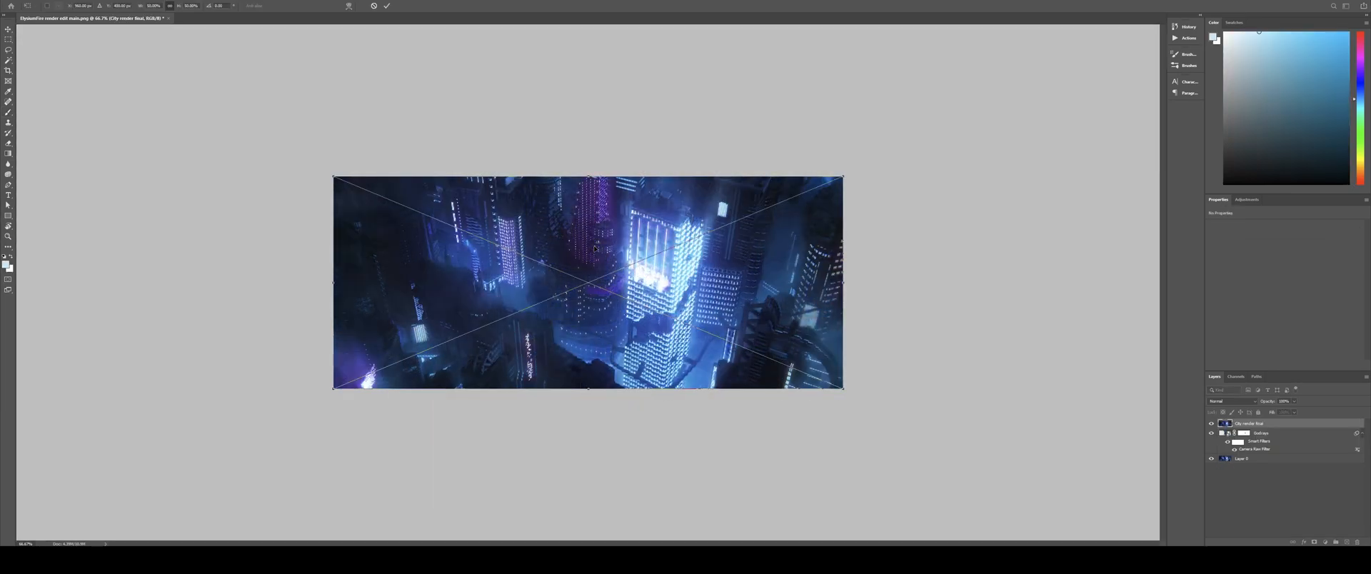
key(Return)
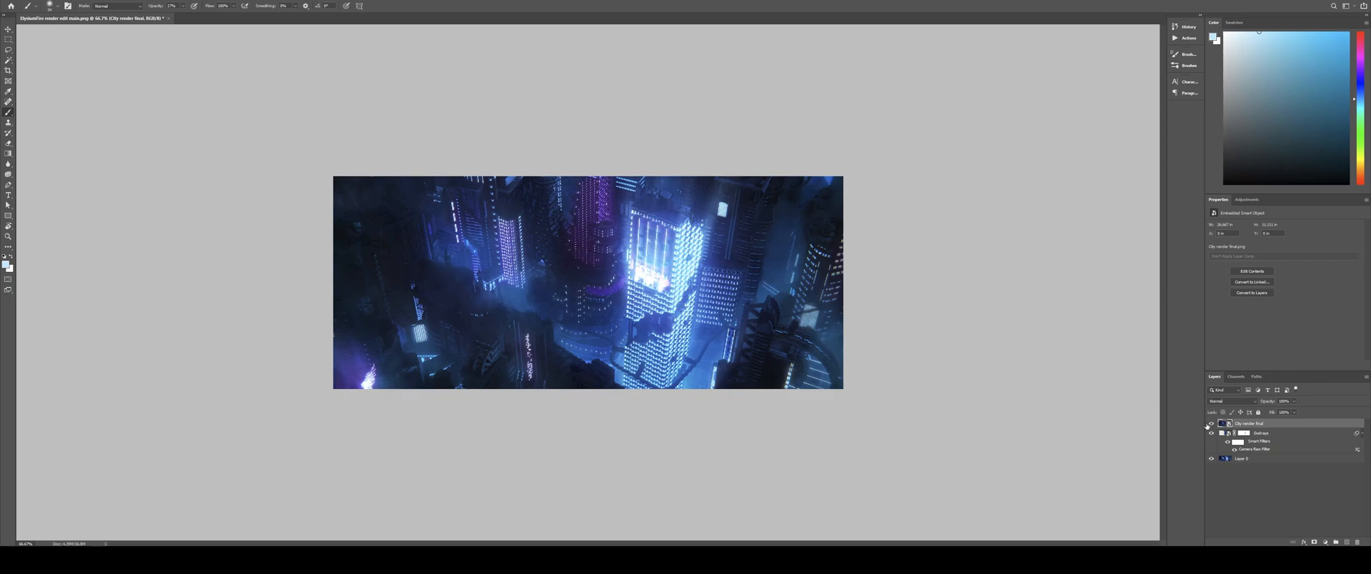
Step: Compare the current composite with the City render final layer and leave that layer hidden
click(1211, 425)
click(1212, 424)
click(1211, 424)
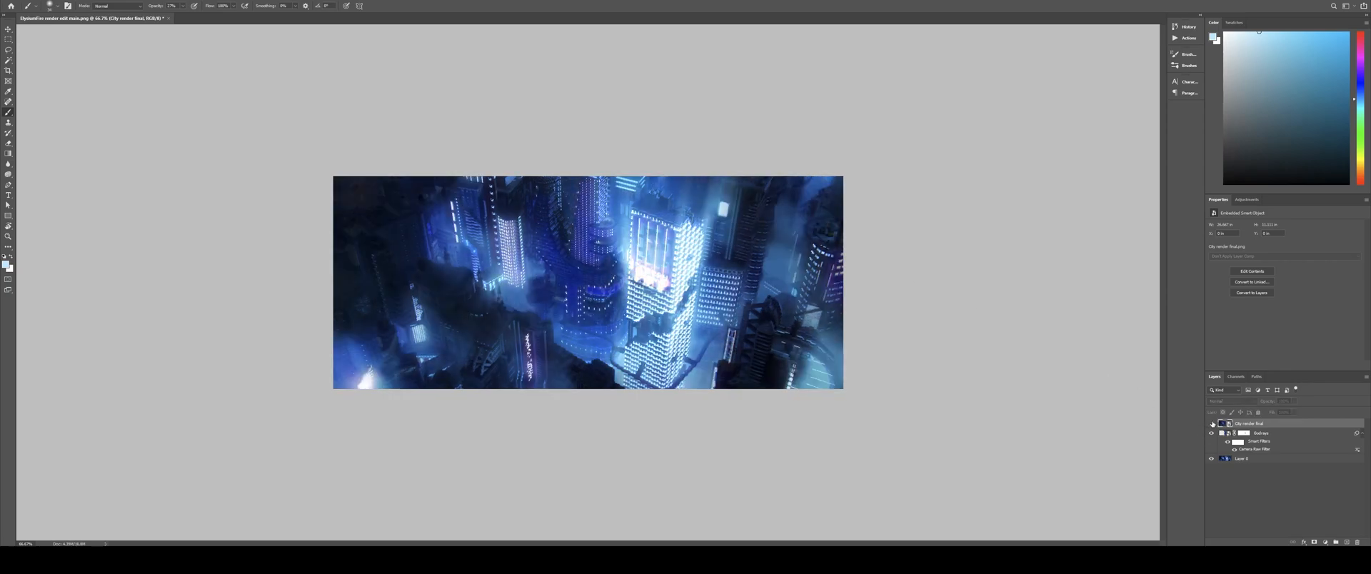
click(1212, 424)
click(1212, 424)
click(1212, 425)
click(1212, 424)
click(1212, 424)
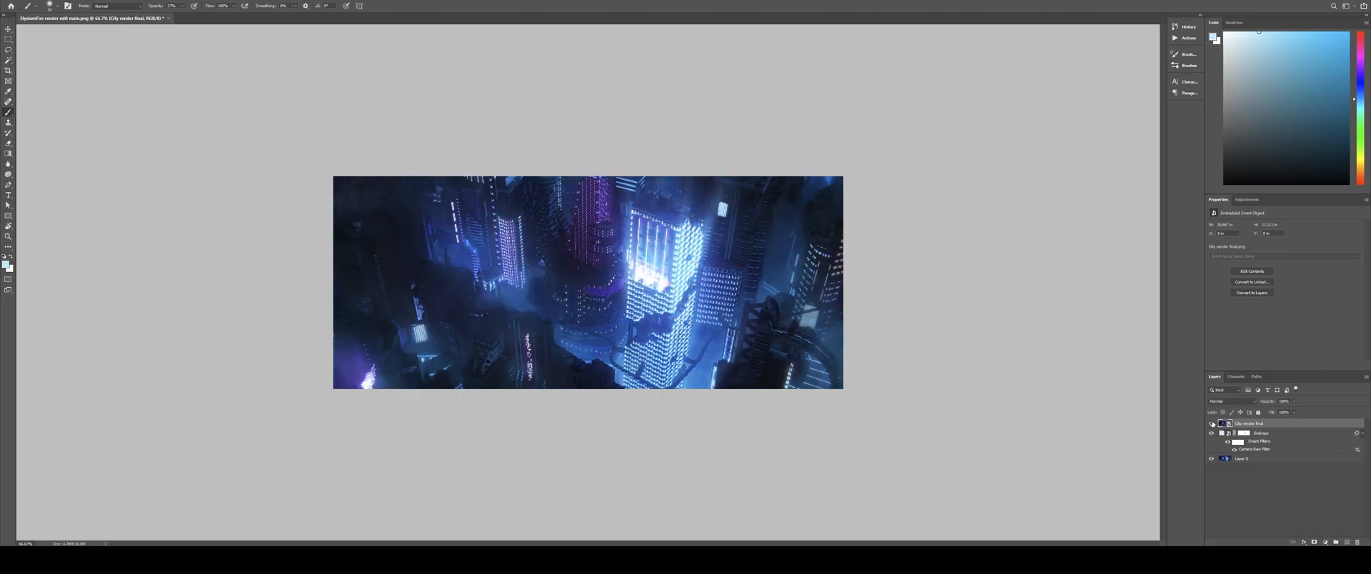
click(1212, 424)
click(1212, 424)
click(1212, 424)
click(1212, 424)
Step: Add a Curves adjustment above Godrays, shape its darker tones and slightly lower its white point
click(1271, 433)
click(1247, 200)
click(1246, 217)
drag(1241, 347, 1276, 320)
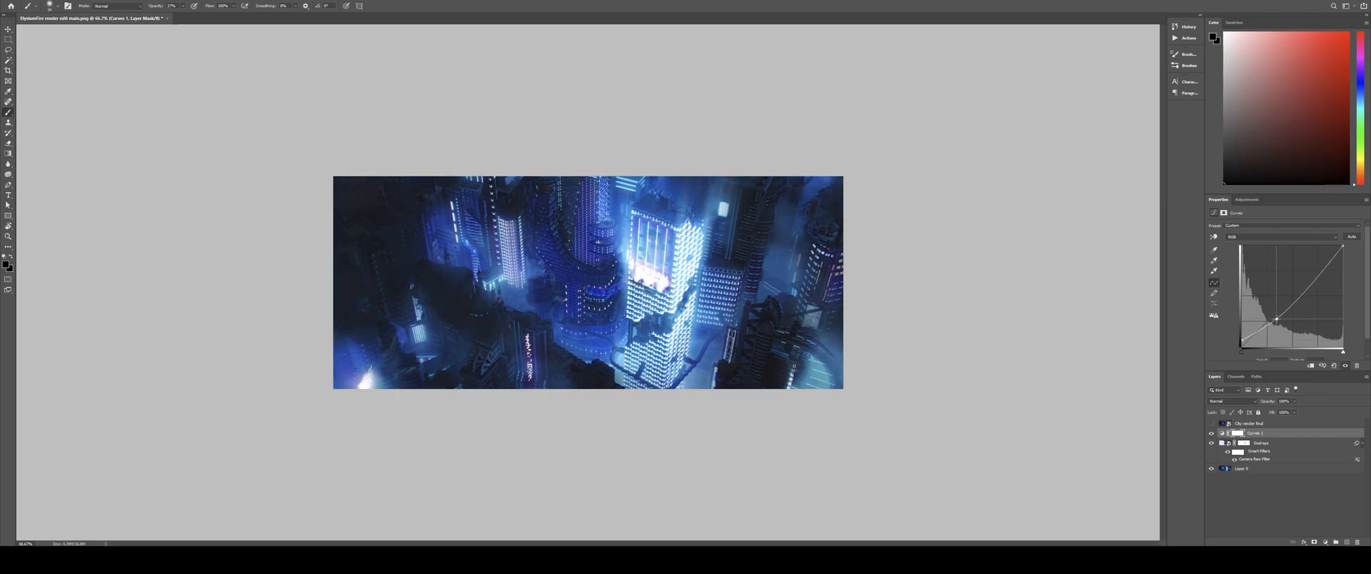
drag(1345, 246, 1344, 251)
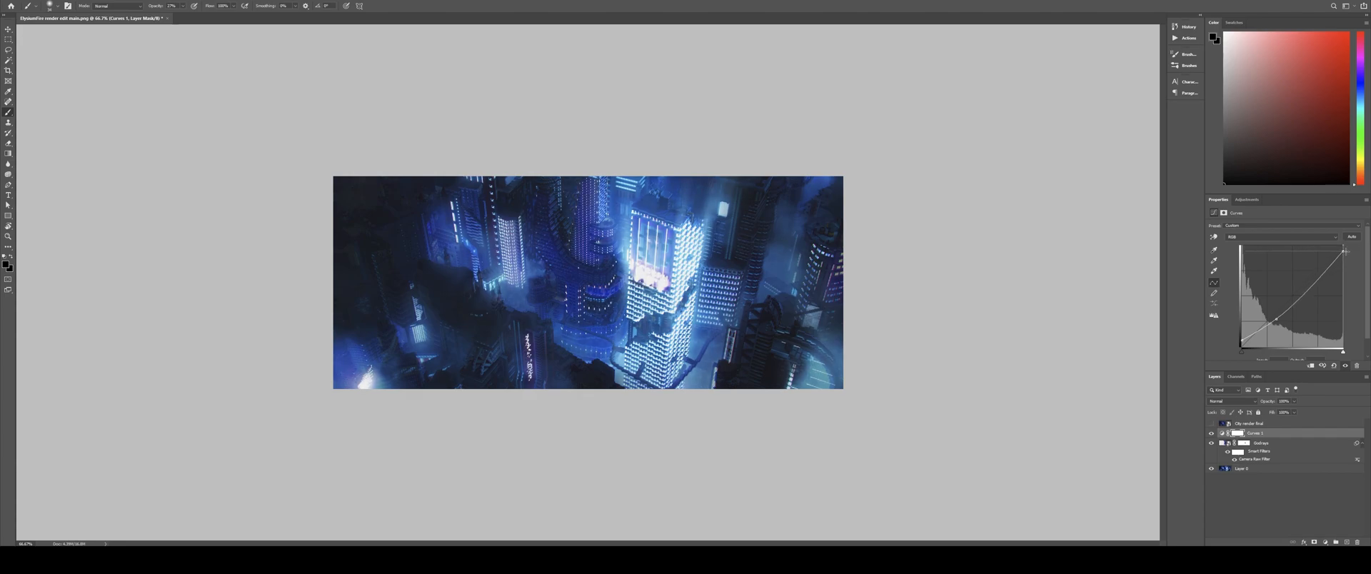
Step: Check the effect of the Curves adjustment and compare the graded composite with the City render final layer
click(1212, 433)
click(1212, 433)
click(1211, 424)
click(1211, 423)
click(1211, 424)
click(1211, 423)
click(1210, 424)
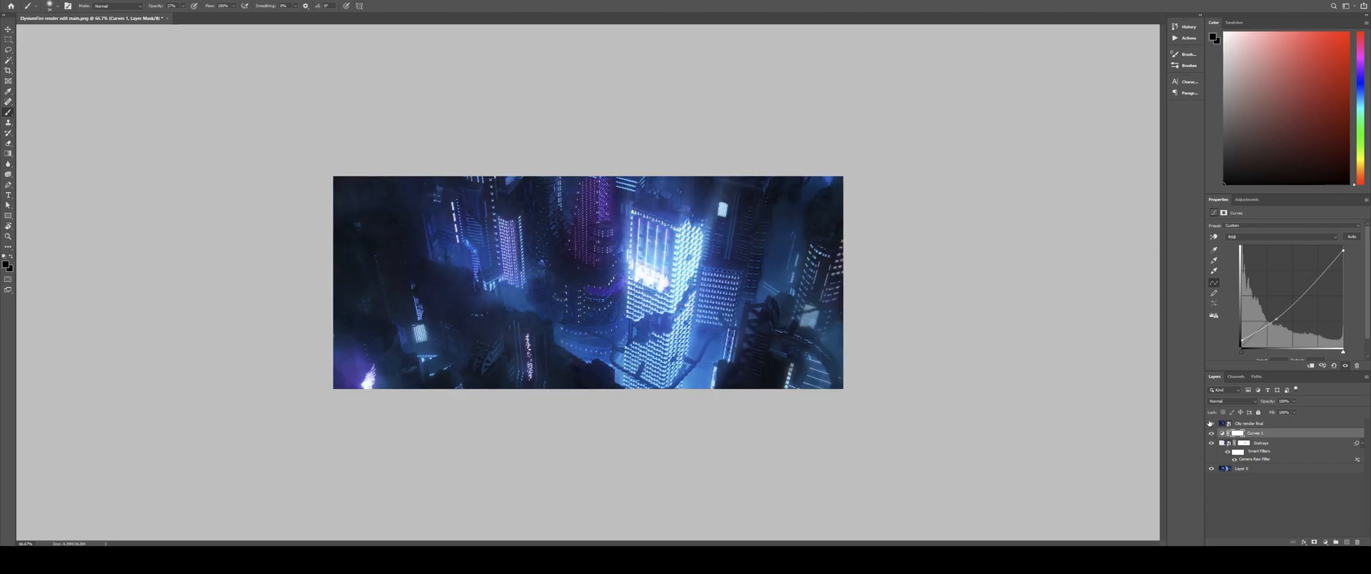
click(1212, 424)
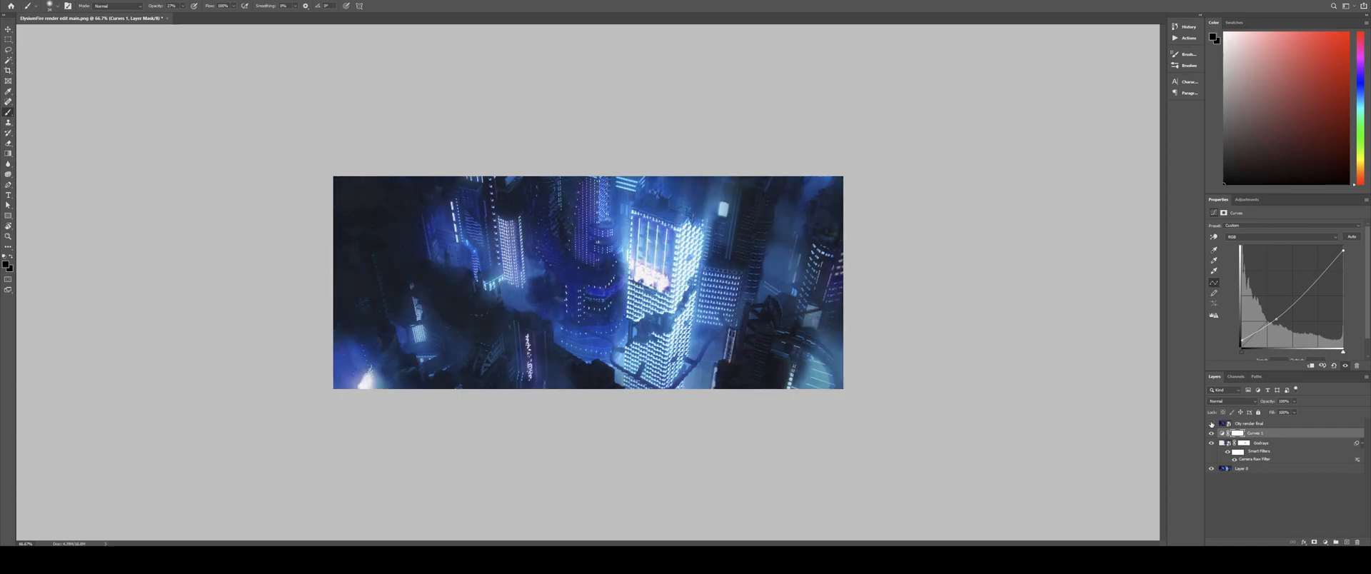
Step: Zoom to 100% and compare the graded composite against the City render final layer in detail
key(ctrl+plus)
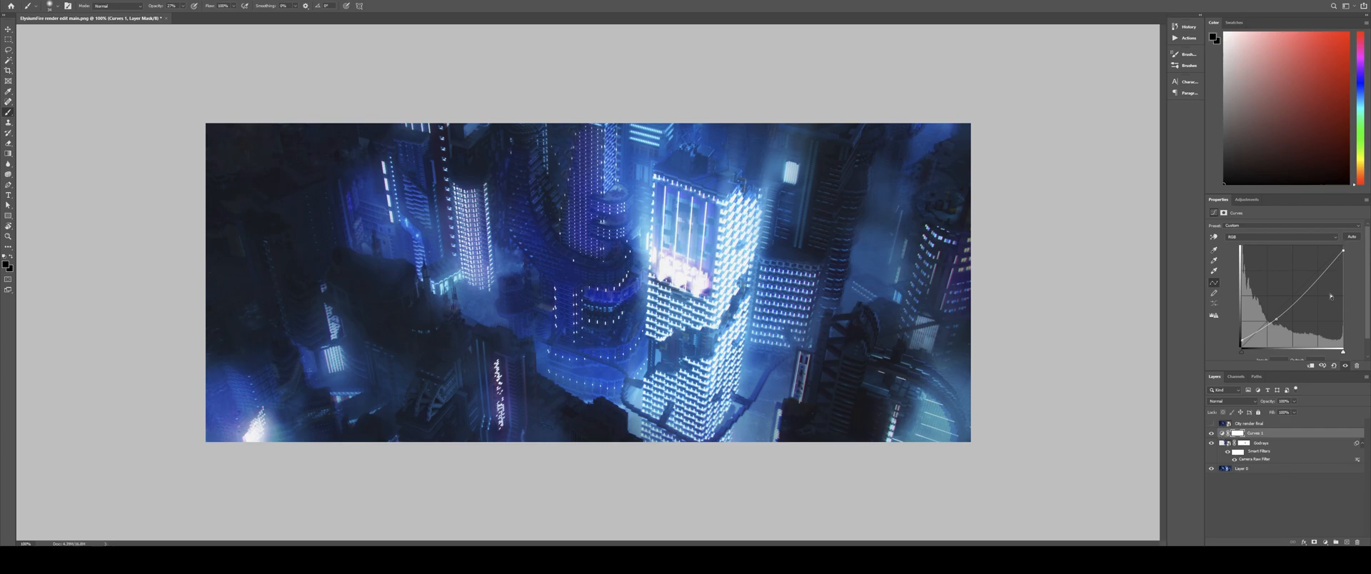
click(1211, 425)
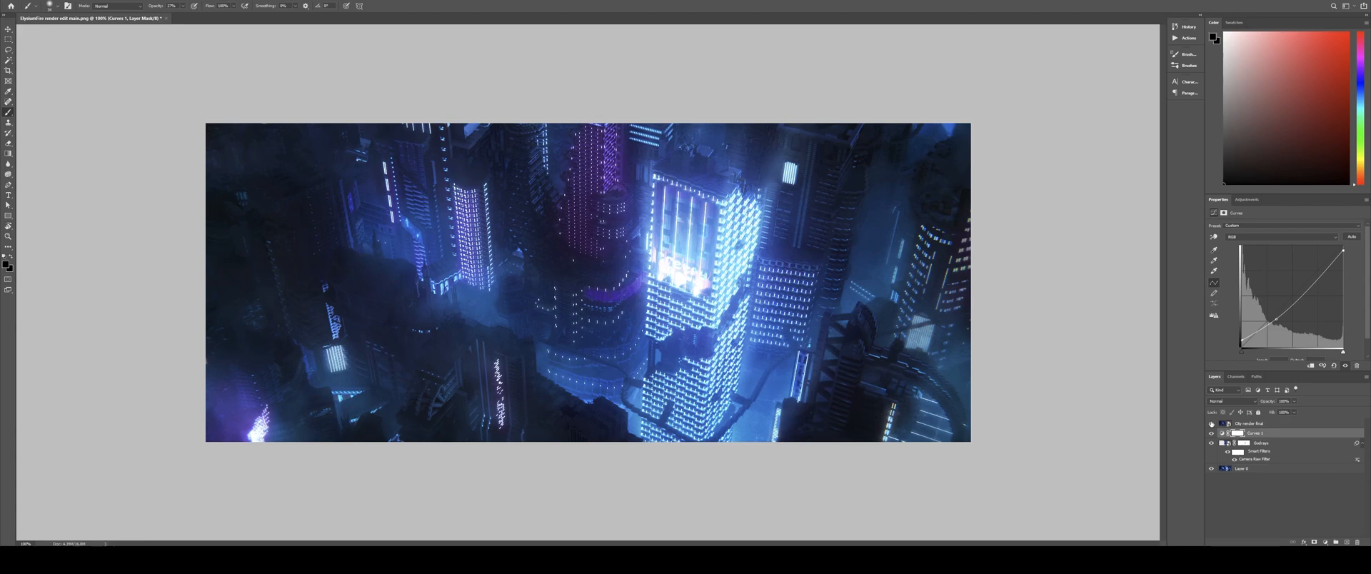
click(1211, 424)
click(1211, 424)
click(1212, 425)
click(1212, 424)
click(1211, 424)
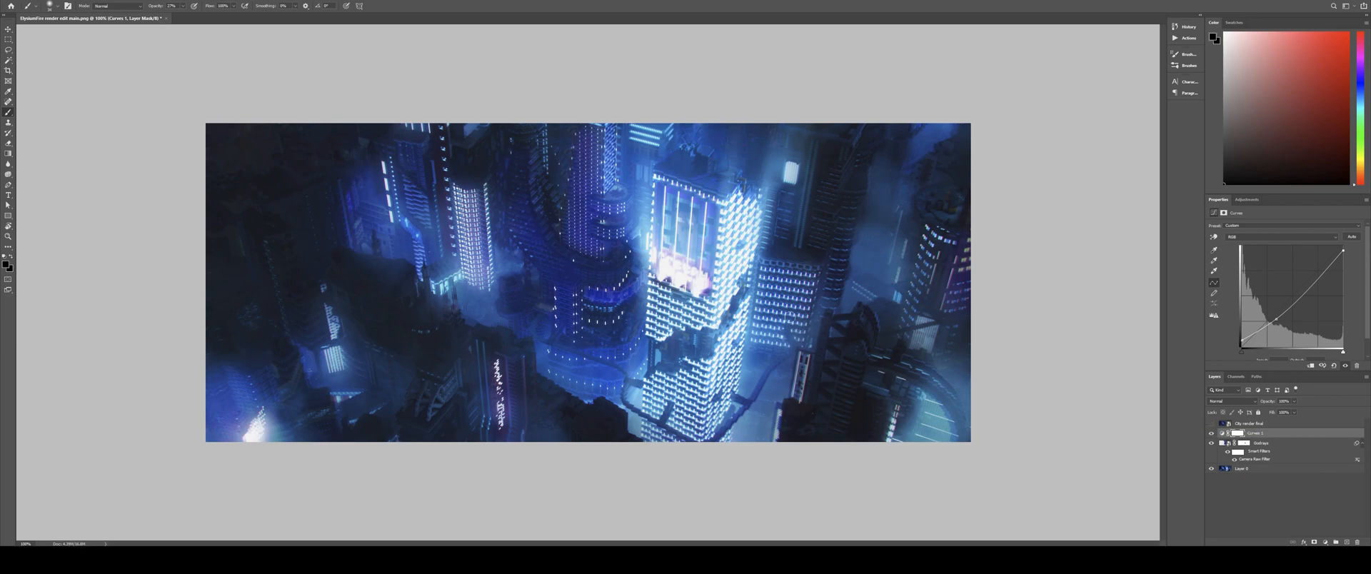
Step: Show and select the City render final layer, then view it fitted to the window and at 100%
click(1212, 423)
click(1273, 424)
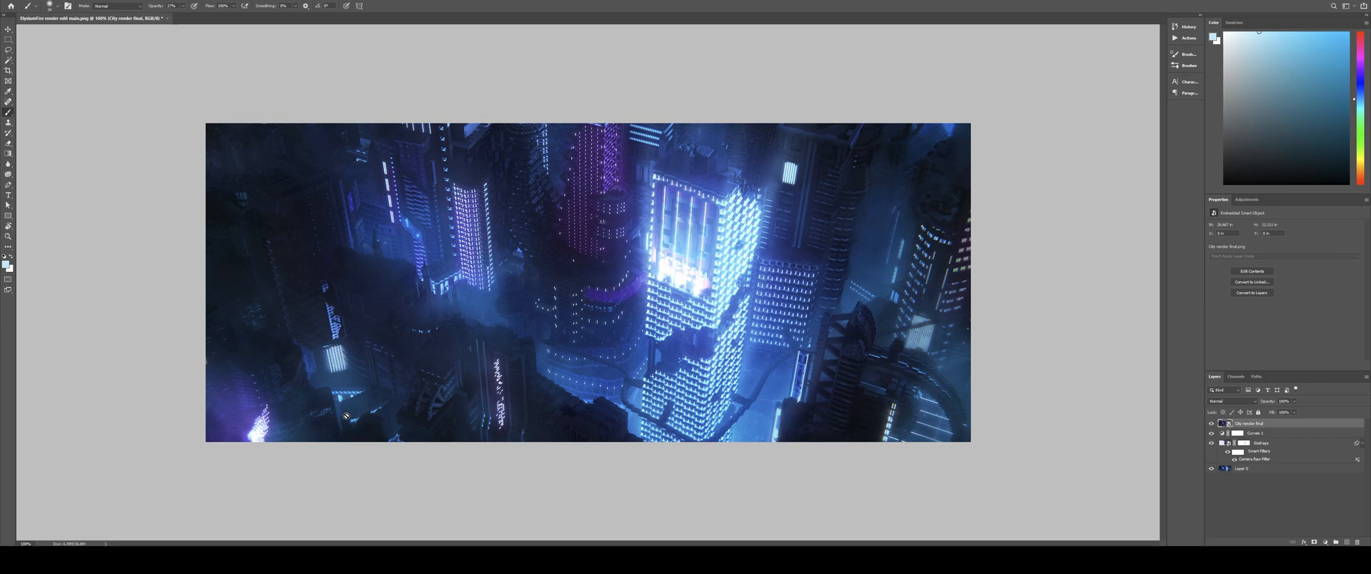
key(ctrl+0)
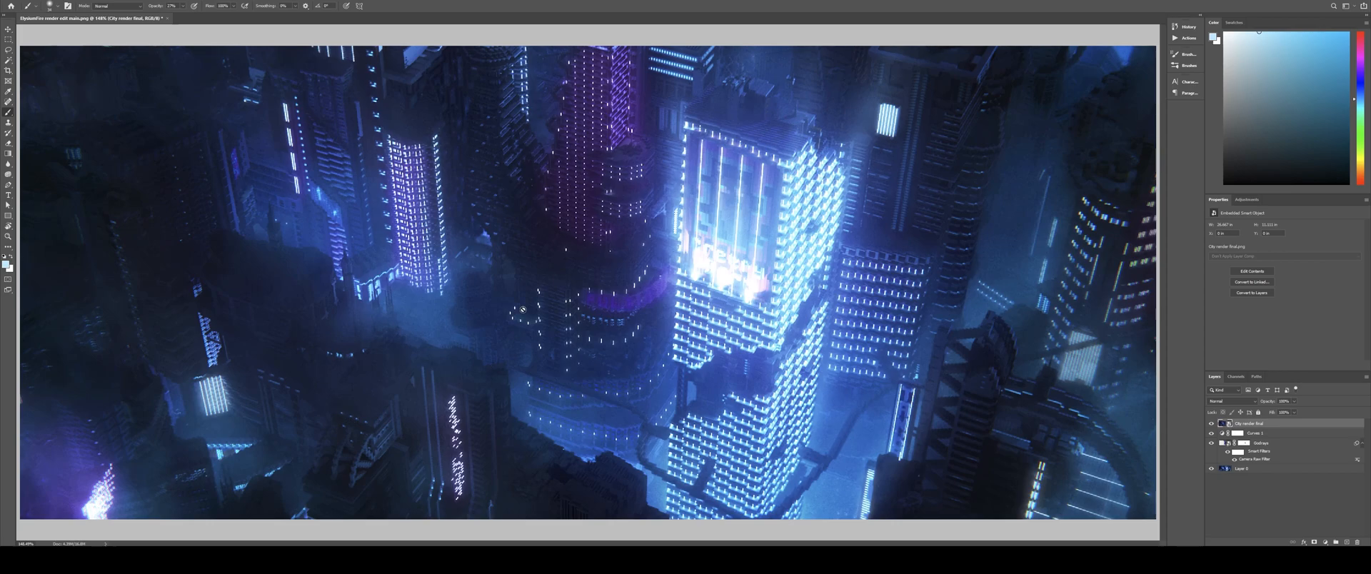
key(ctrl+1)
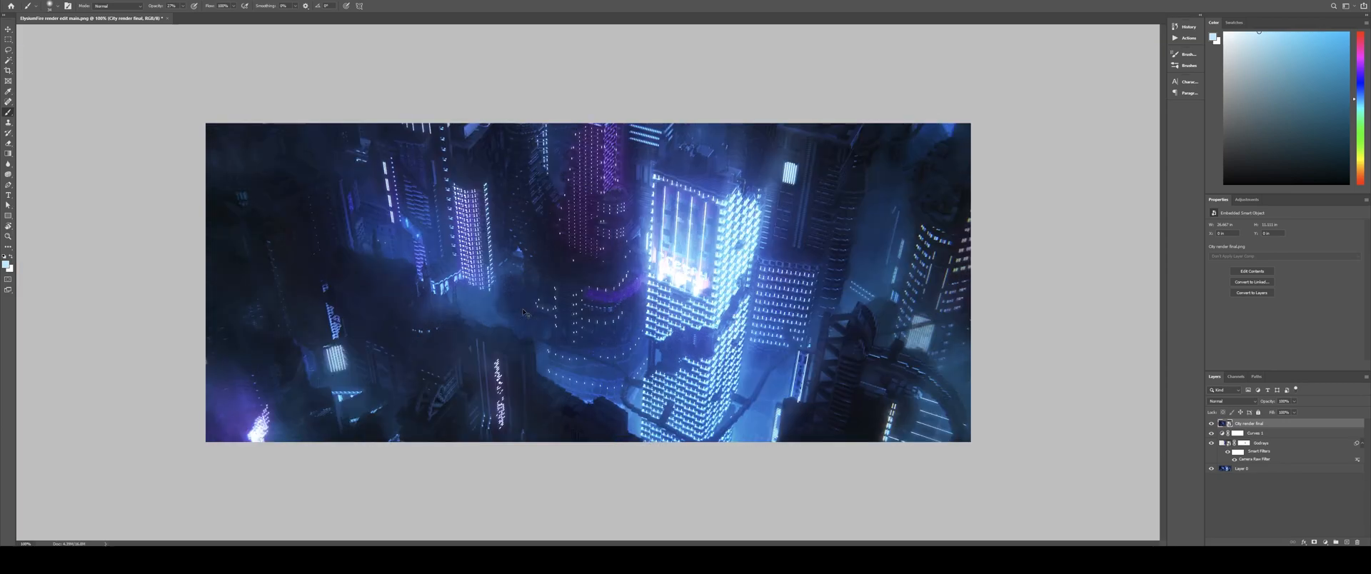